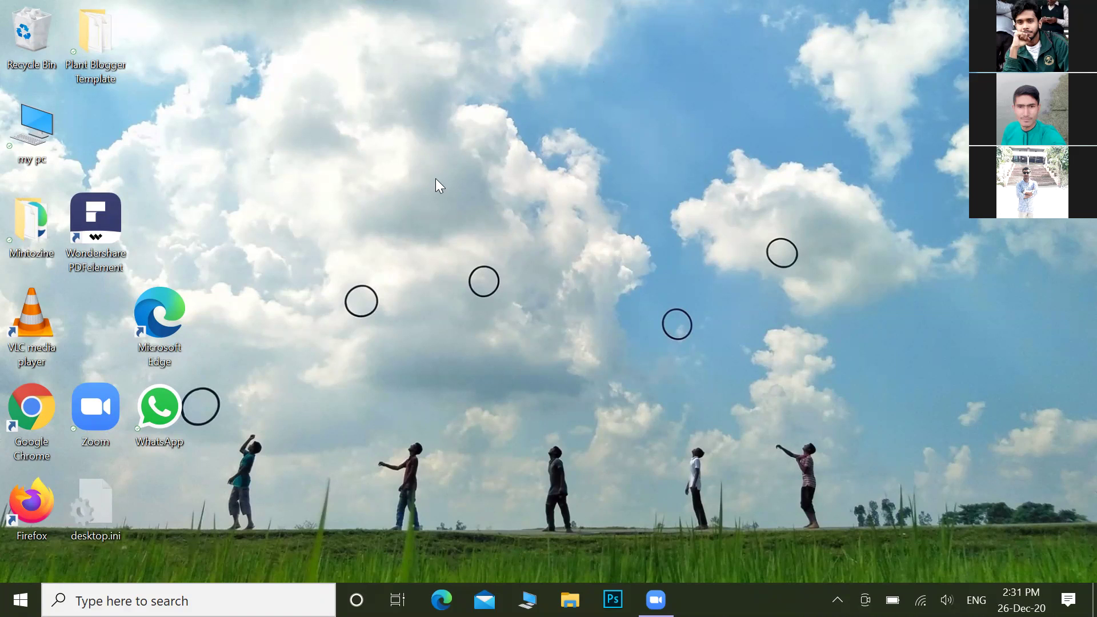
Launch Google Chrome from its desktop shortcut.
double_click(16, 405)
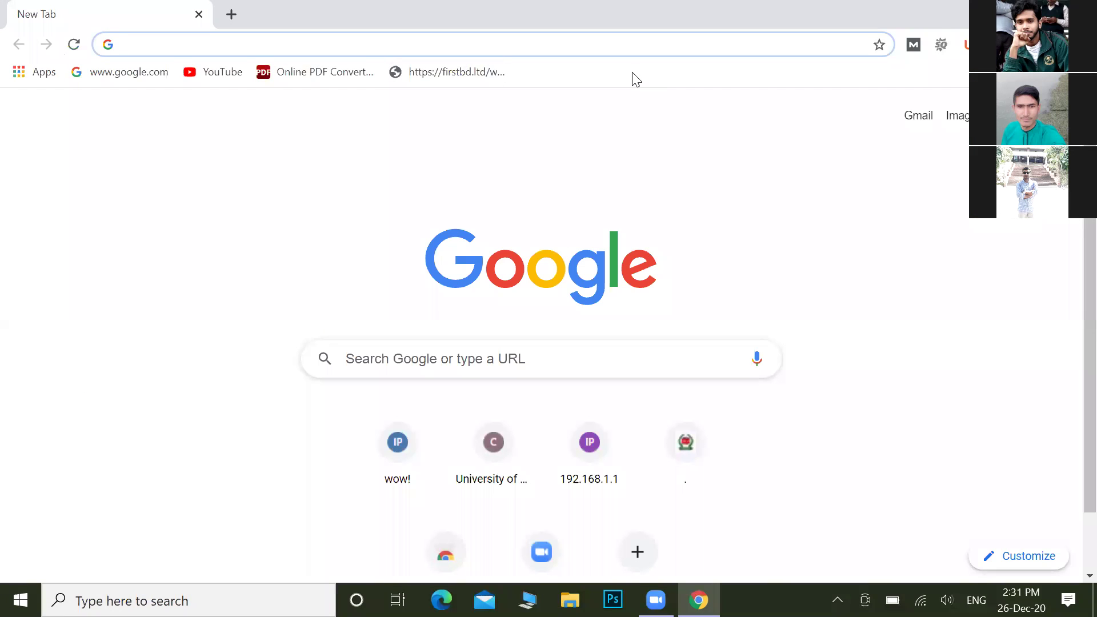
Search Google for 'link' and open the 'LinkedIn: Log In or Sign Up' result.
left_click(286, 51)
type("link")
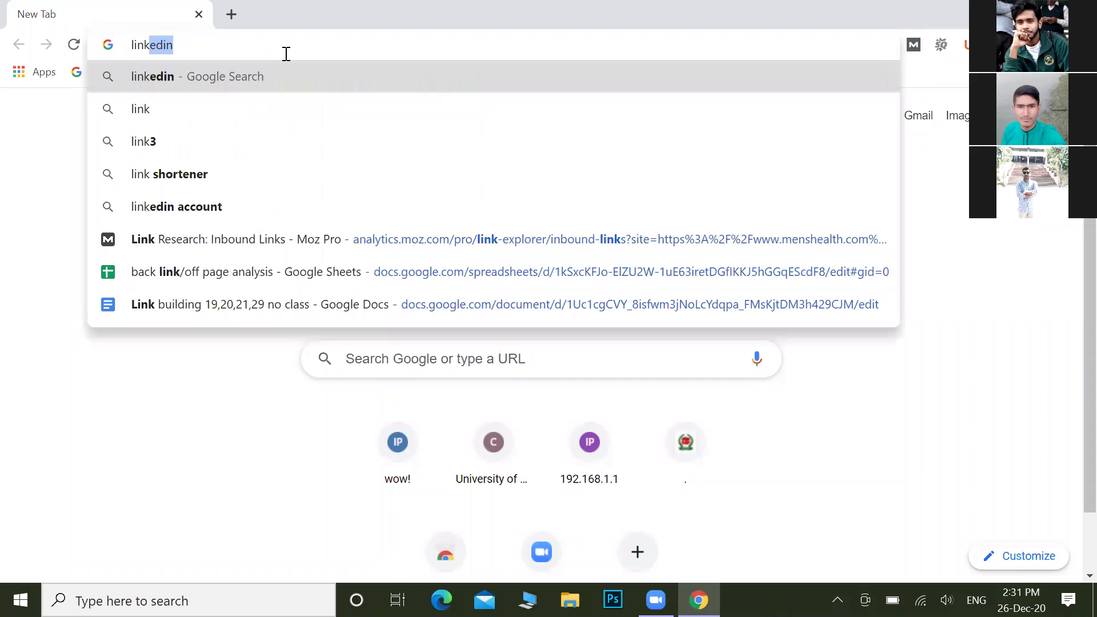
key("Return")
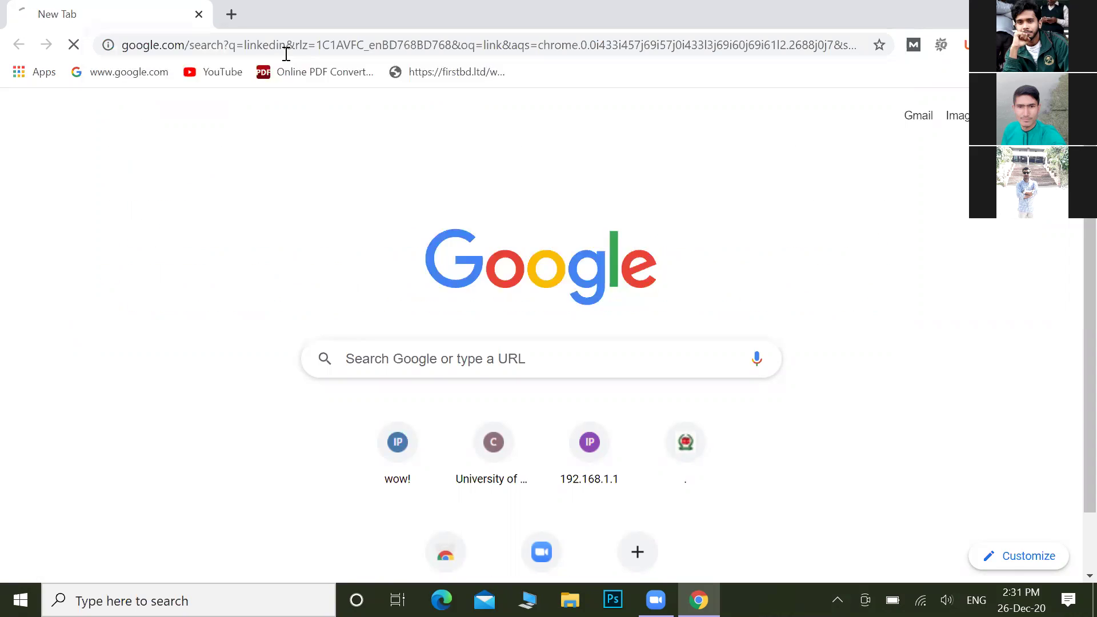
left_click(332, 245)
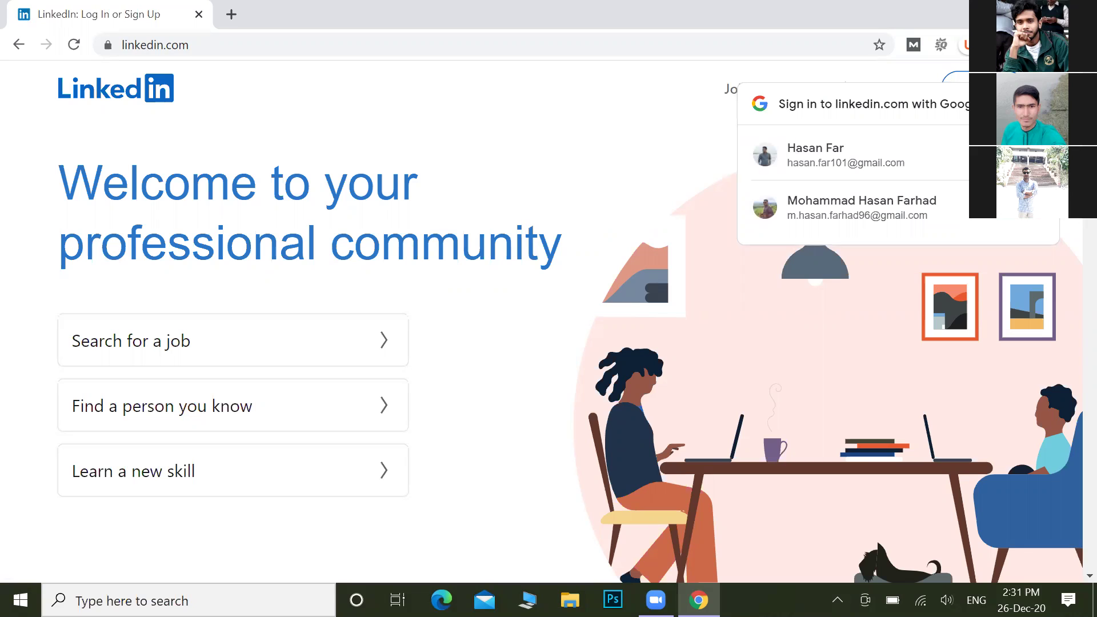
Dismiss the Google sign-in popup and scroll through the LinkedIn welcome page.
left_click(769, 185)
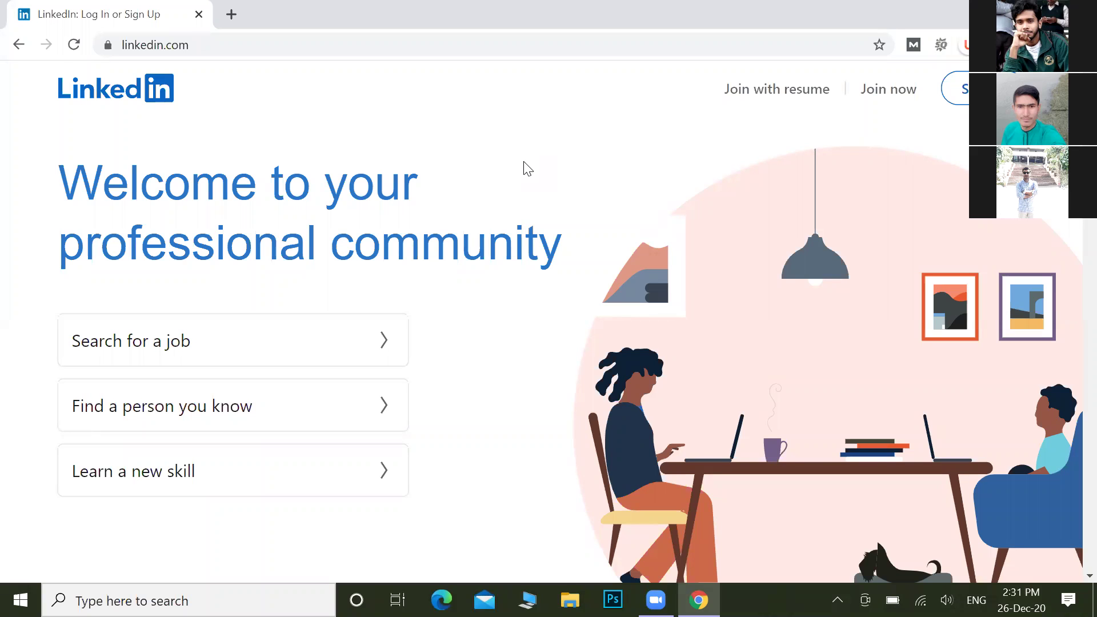
scroll(523, 166, "down", 1)
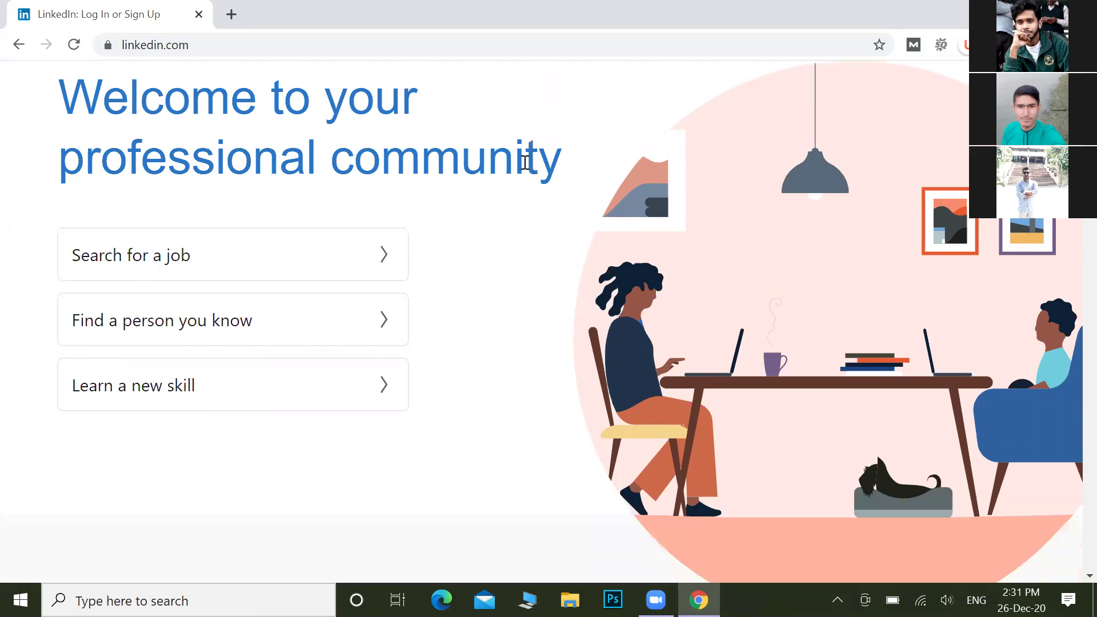
scroll(525, 162, "up", 1)
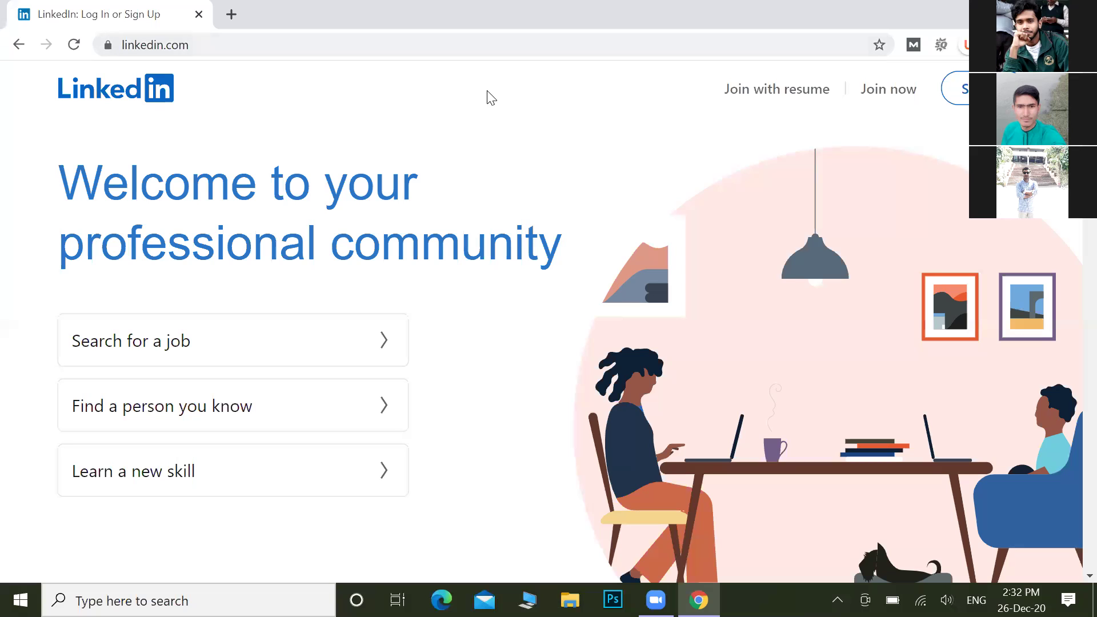
Start a new account with Join now, entering an email address and password, then Agree & Join.
left_click(893, 97)
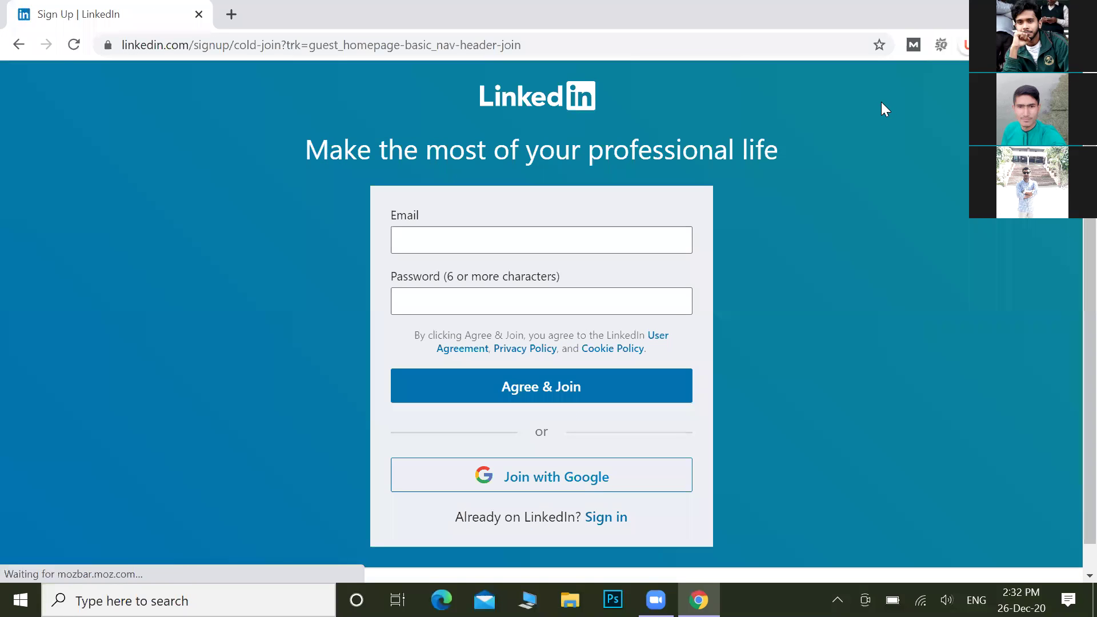
scroll(847, 290, "down", 1)
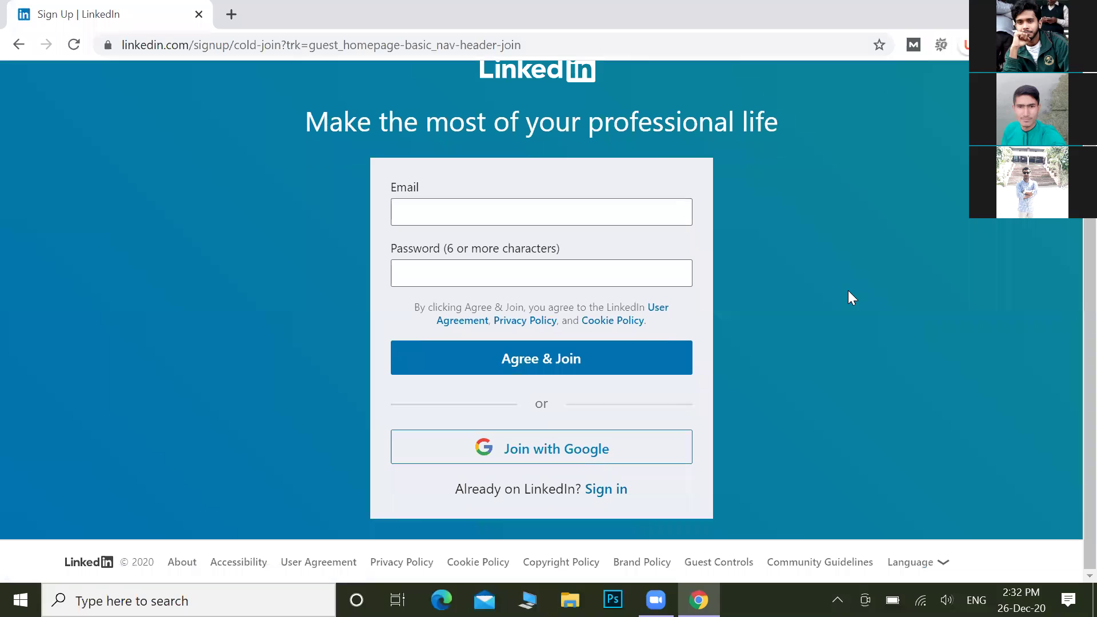
left_click(498, 210)
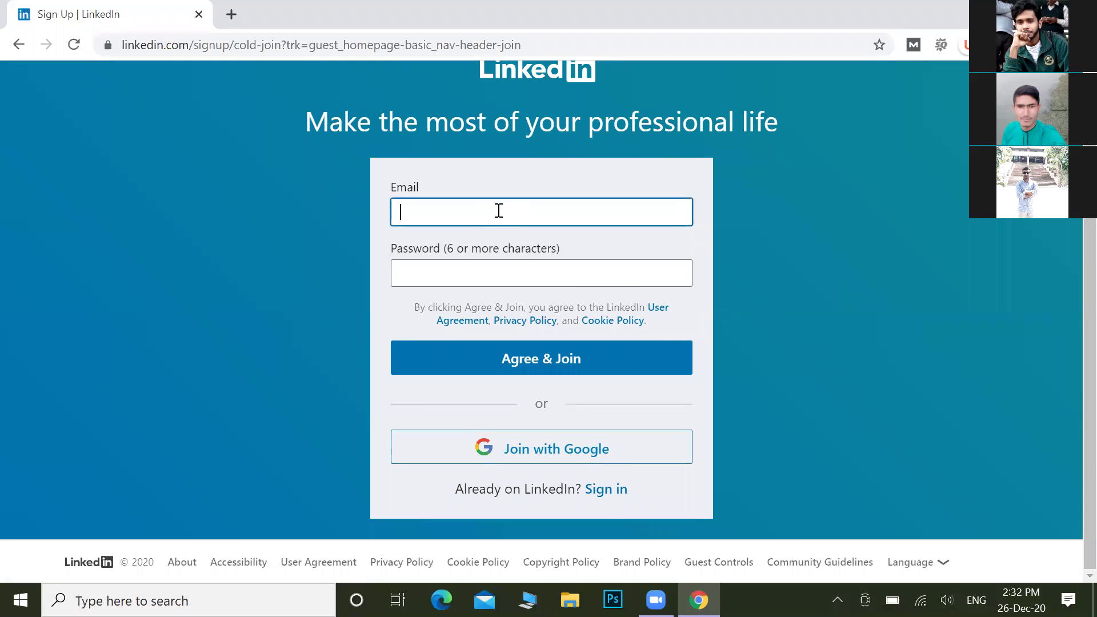
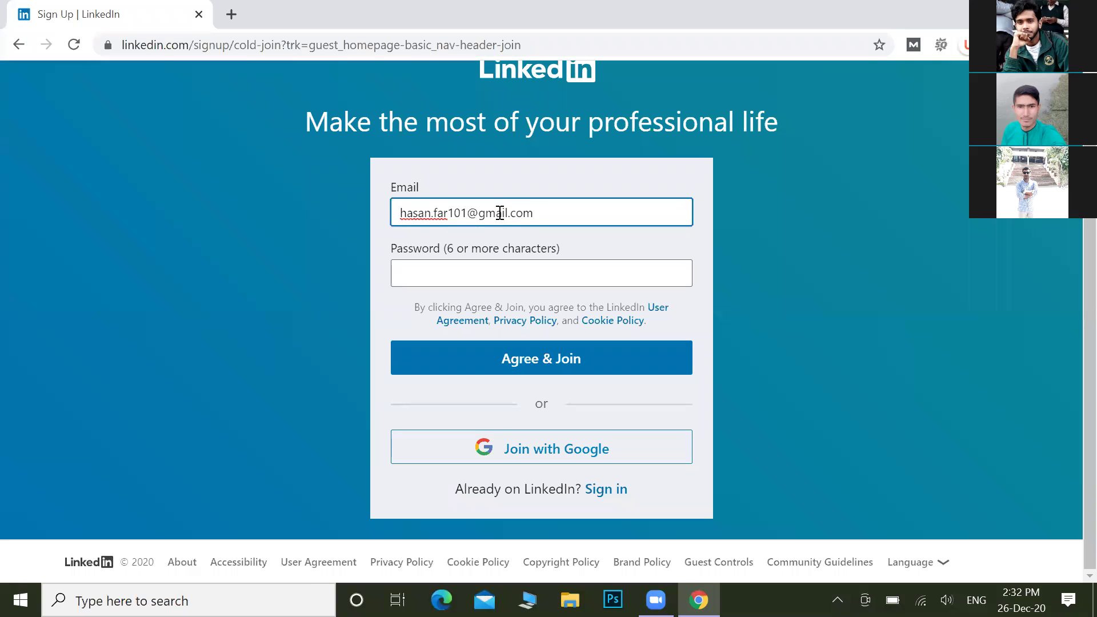
left_click(524, 266)
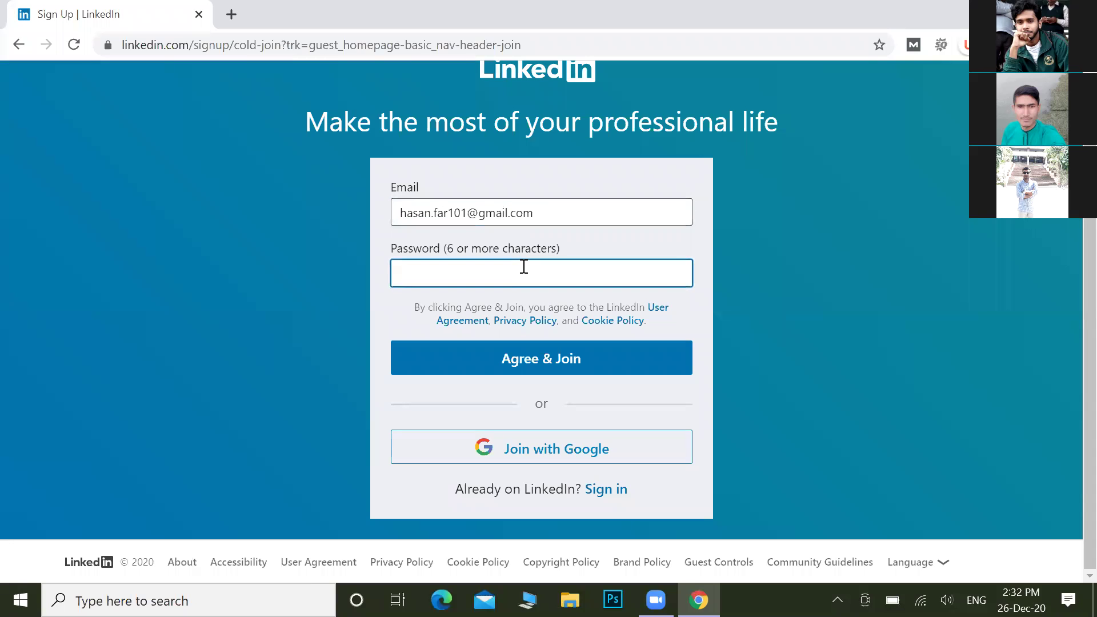
type("***********")
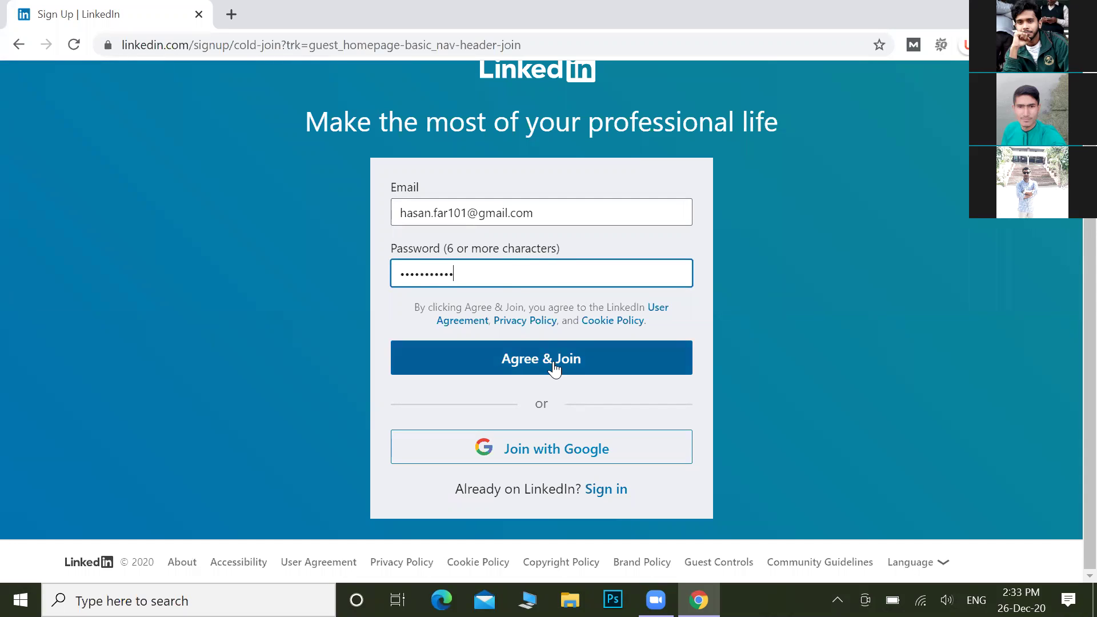
left_click(554, 369)
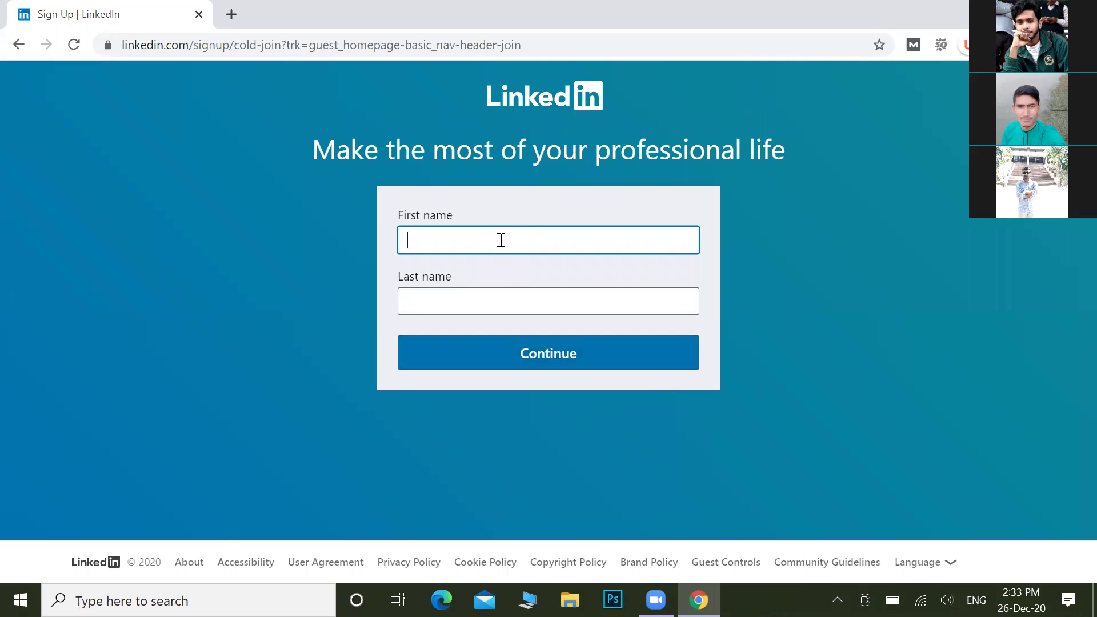
Enter the member's first and last name, fixing a typo, and continue.
left_click(502, 307)
type("Fr")
key("BackSpace")
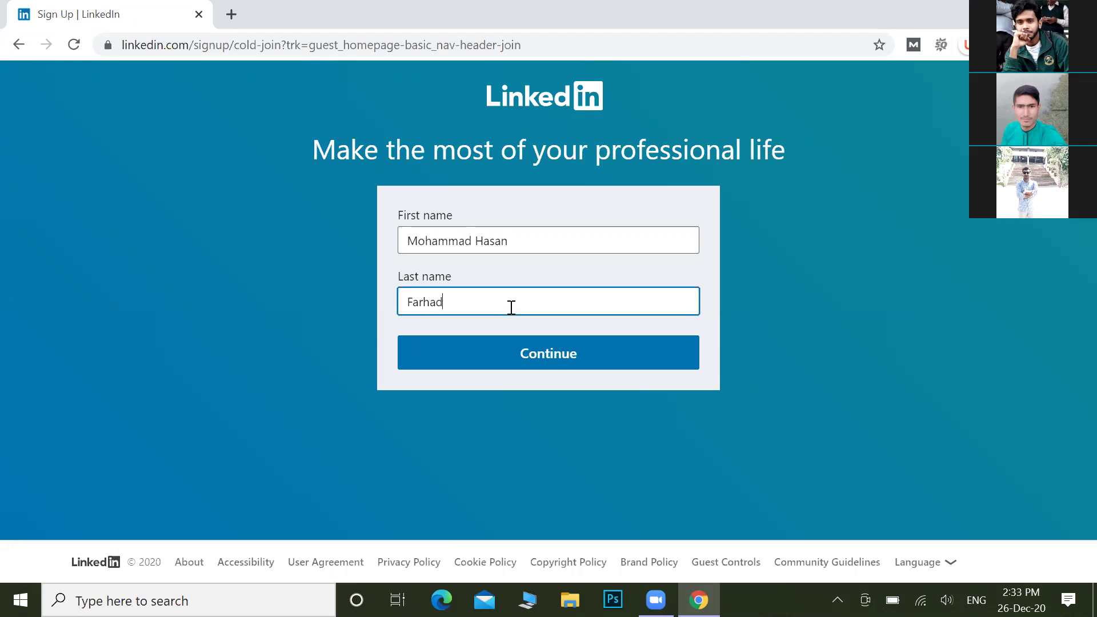
left_click(572, 363)
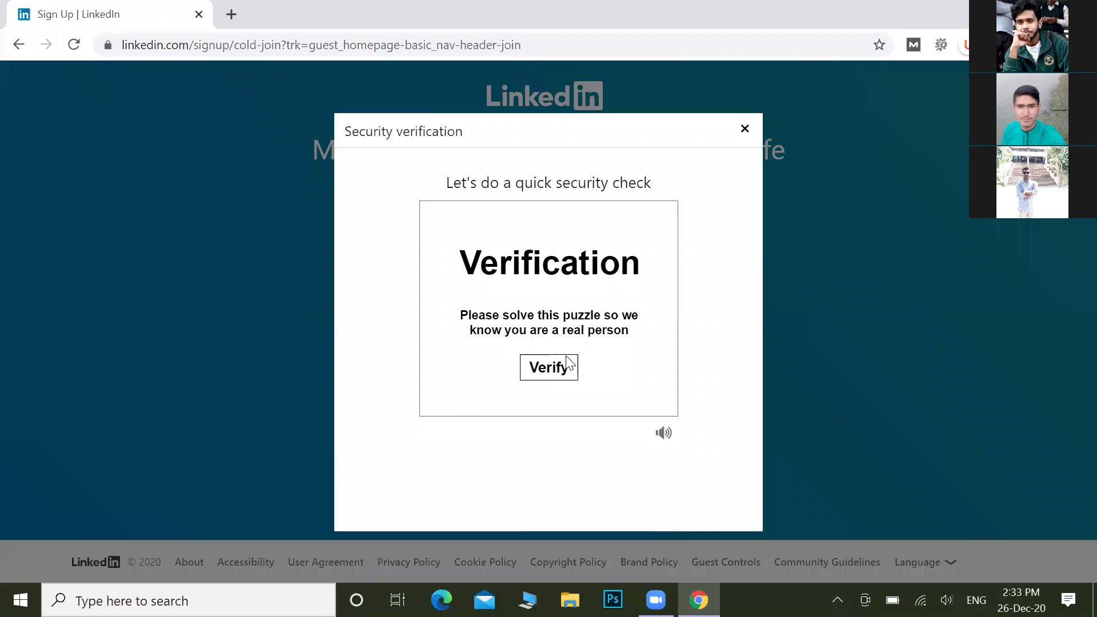
Start the security puzzle with Verify and pick the upright dog image.
left_click(548, 368)
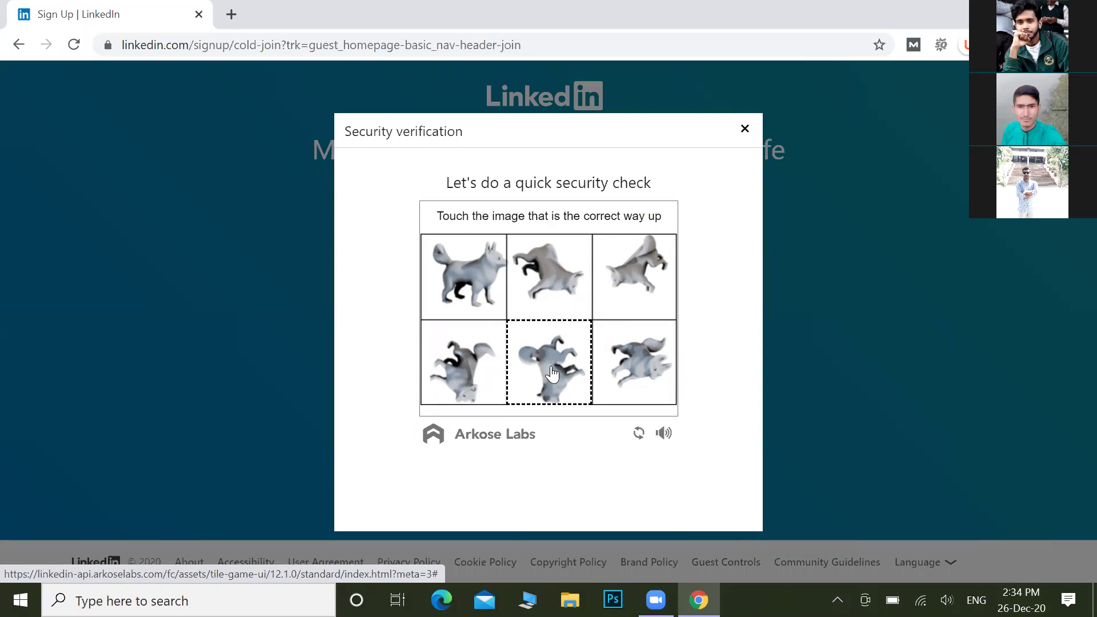
left_click(473, 278)
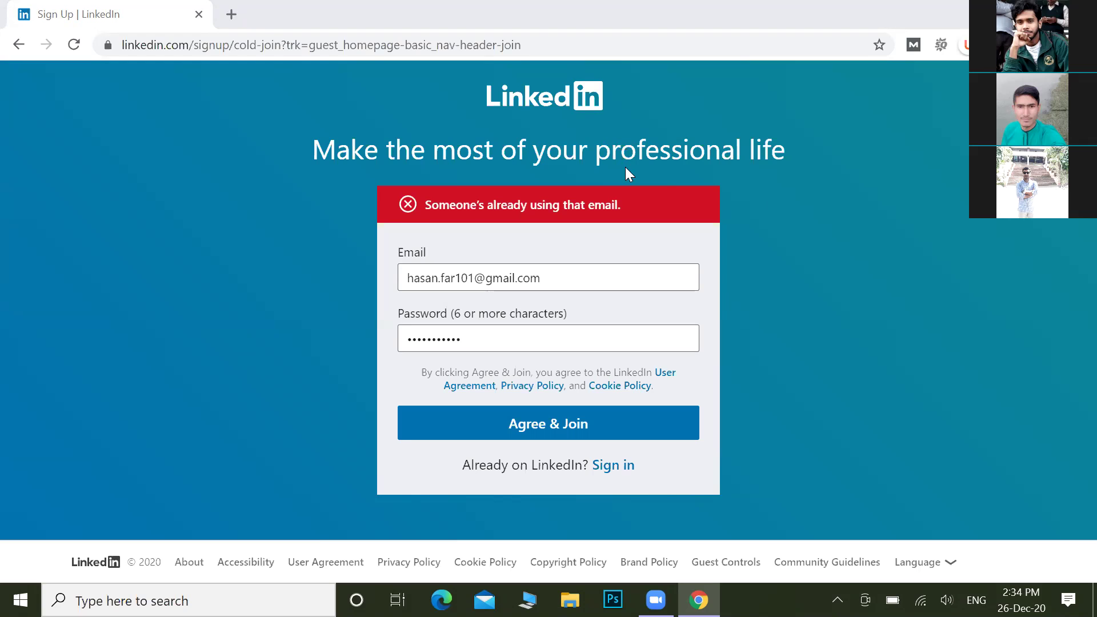
Delete the already-registered address from the Email field.
left_click(577, 278)
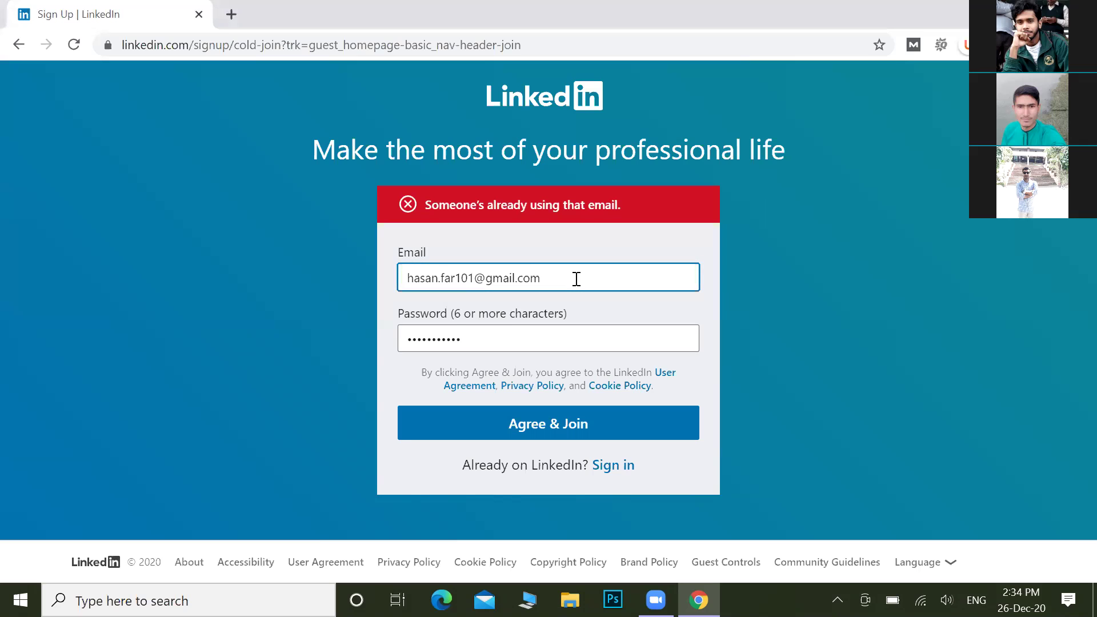
key("BackSpace")
key("BackSpace")
key("BackSpace")
key("BackSpace")
key("BackSpace")
key("BackSpace")
key("BackSpace")
key("BackSpace")
key("BackSpace")
key("BackSpace")
key("BackSpace")
key("BackSpace")
key("BackSpace")
key("BackSpace")
key("BackSpace")
key("BackSpace")
key("BackSpace")
key("BackSpace")
key("BackSpace")
key("BackSpace")
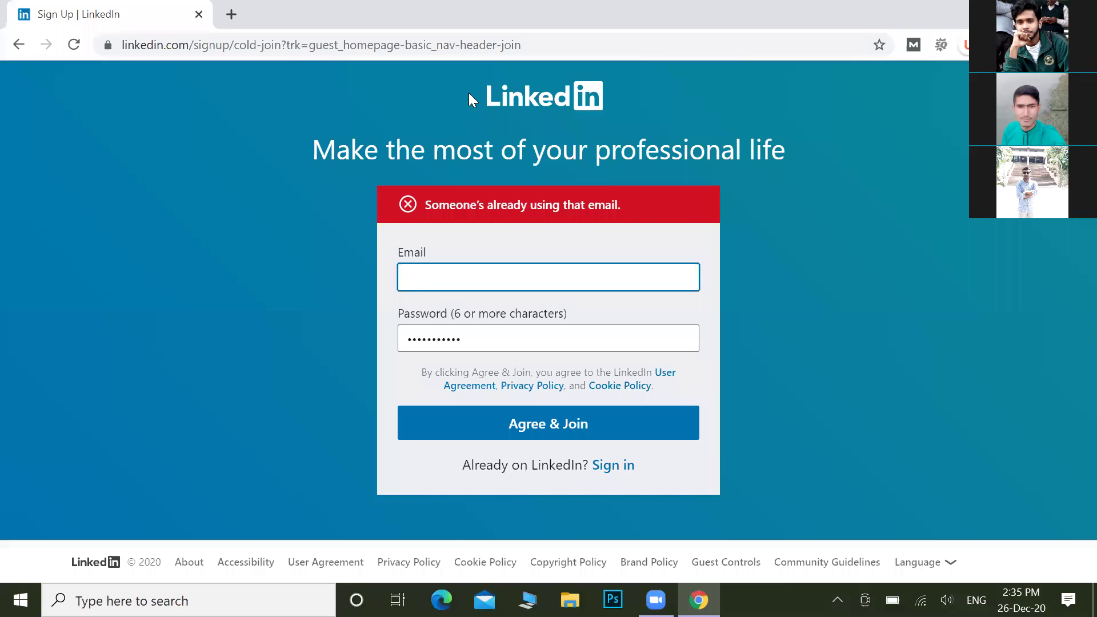
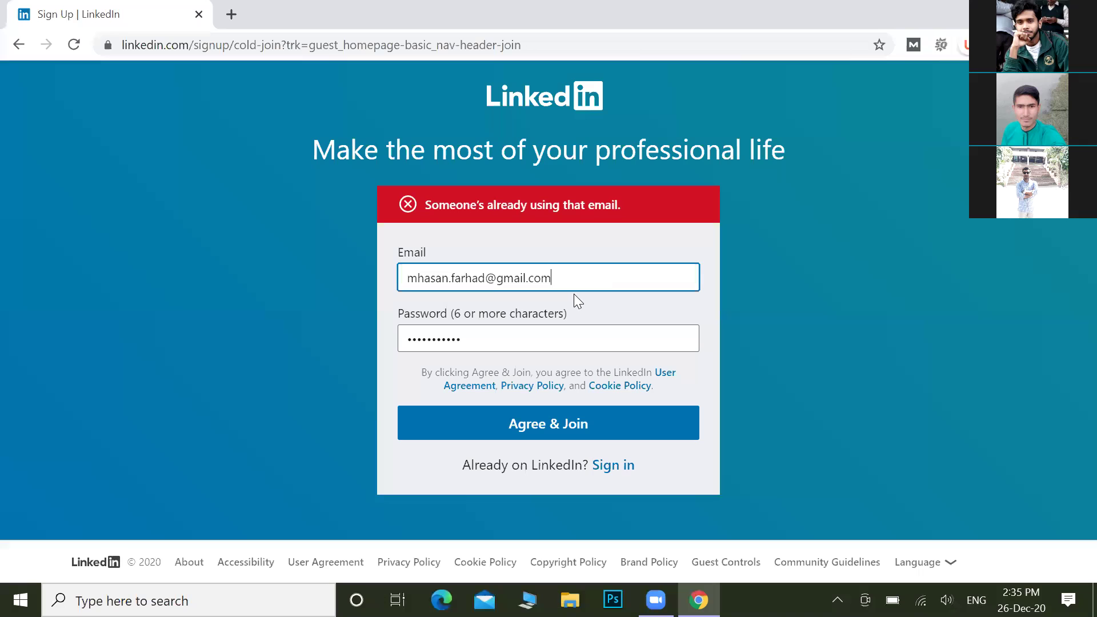
Enter a different Gmail address and replace the old password with a new 12-character one.
left_click(500, 349)
key("BackSpace")
key("BackSpace")
key("BackSpace")
key("BackSpace")
key("BackSpace")
key("BackSpace")
key("BackSpace")
key("BackSpace")
key("BackSpace")
key("BackSpace")
key("BackSpace")
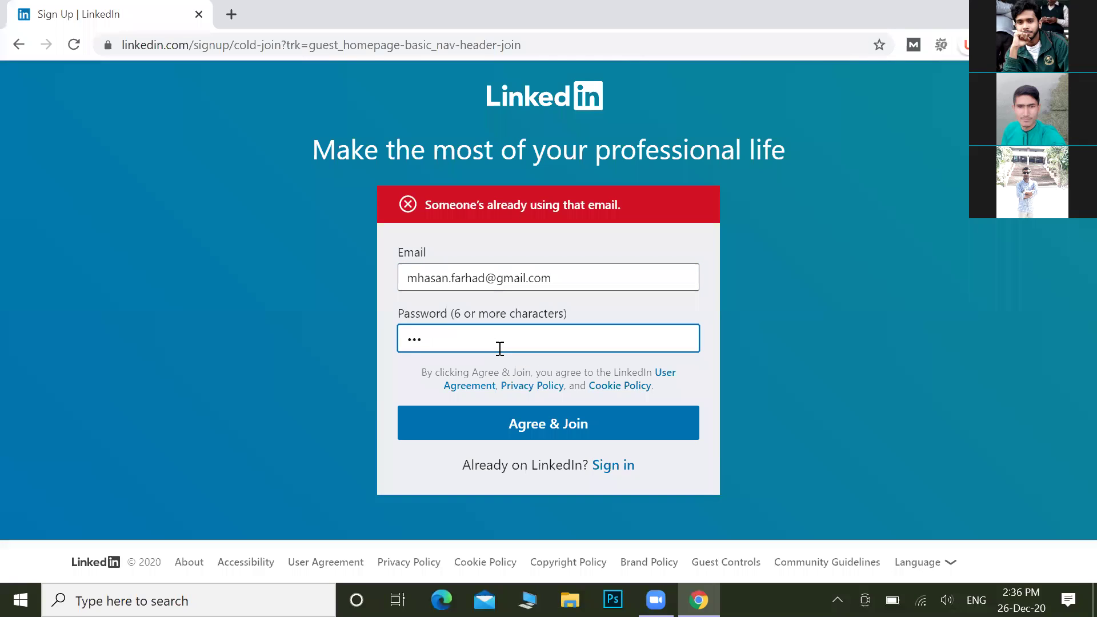
type("••••••••••••")
Resubmit the form, continue past the name step, and solve the upright-animal security puzzles.
left_click(582, 424)
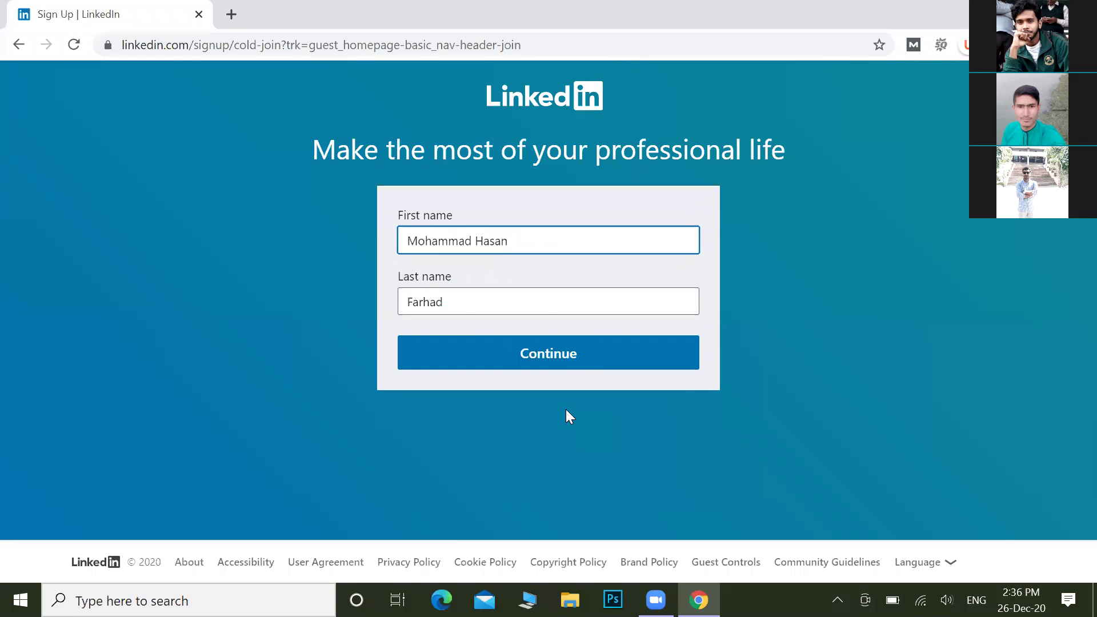
left_click(557, 354)
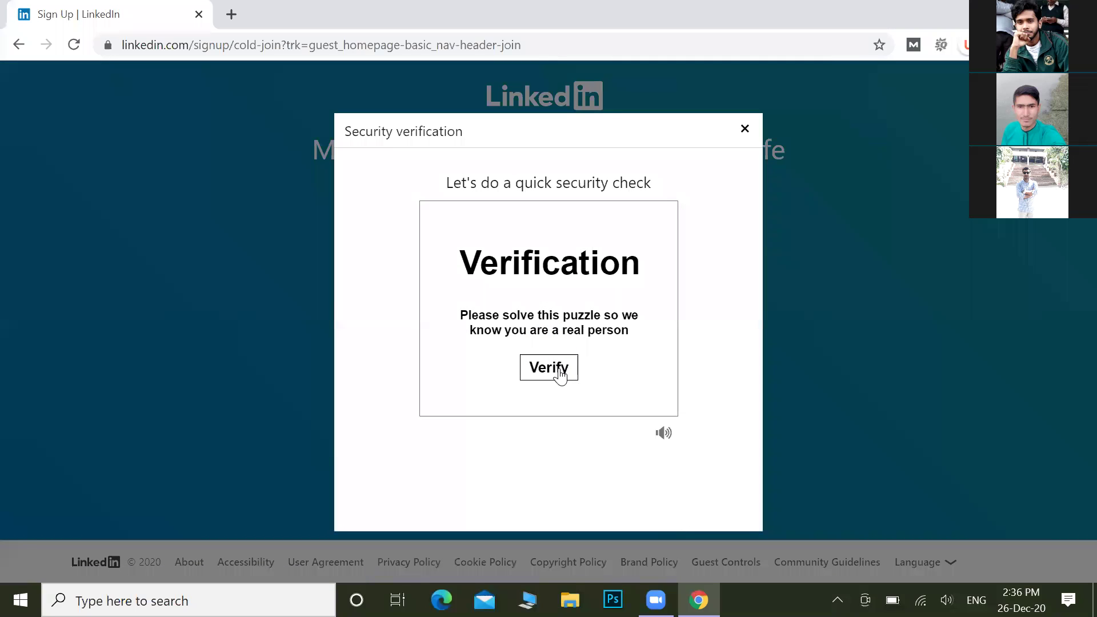
left_click(548, 368)
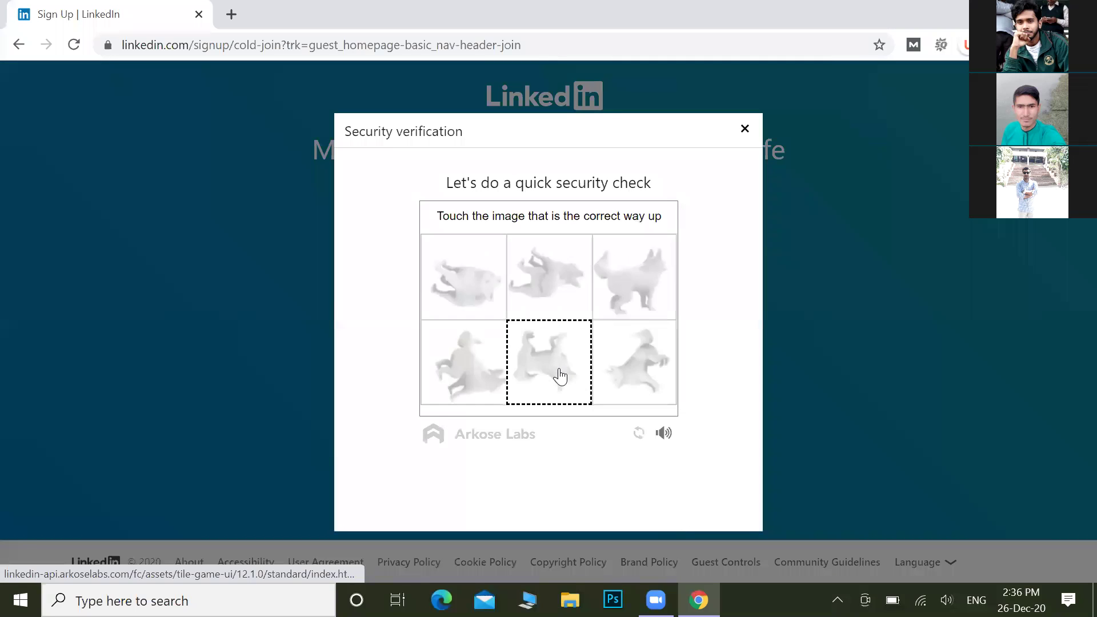
left_click(461, 286)
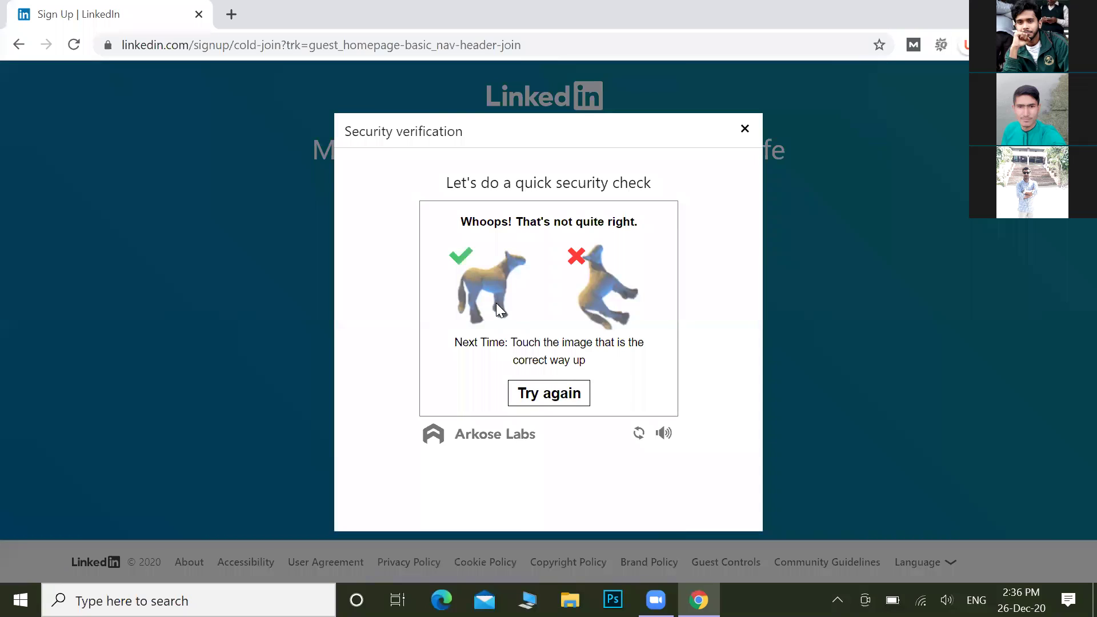
left_click(544, 402)
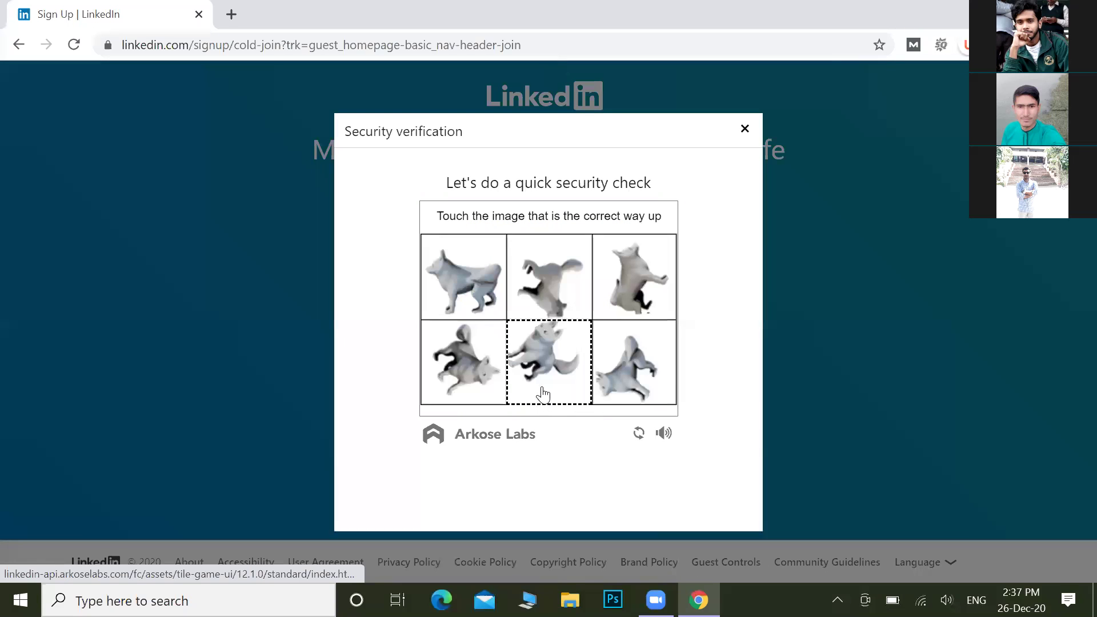
left_click(476, 301)
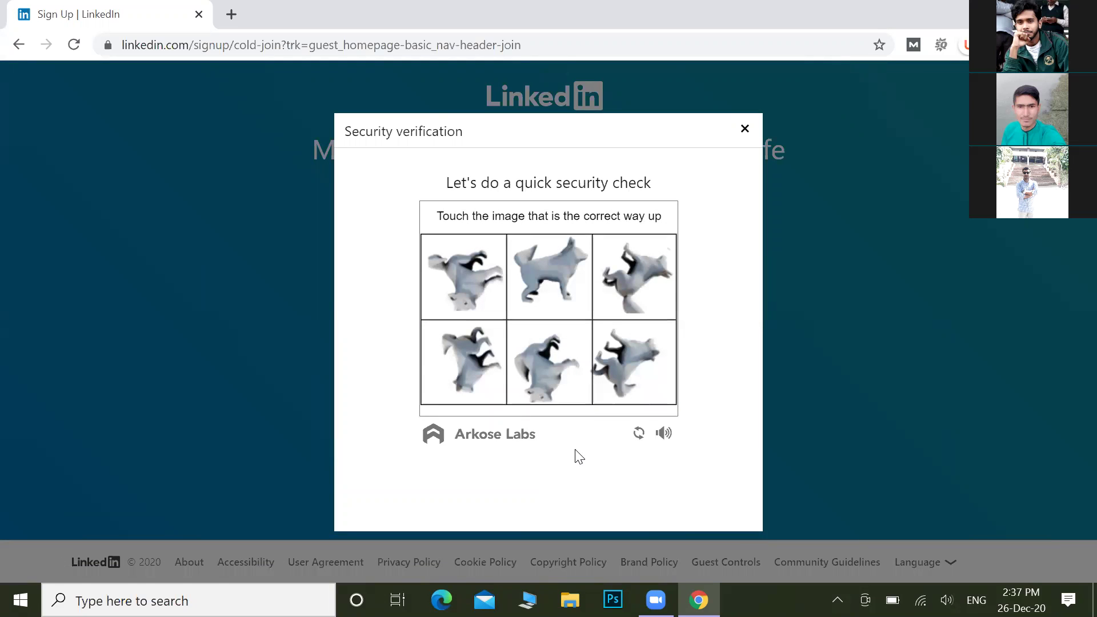
left_click(562, 298)
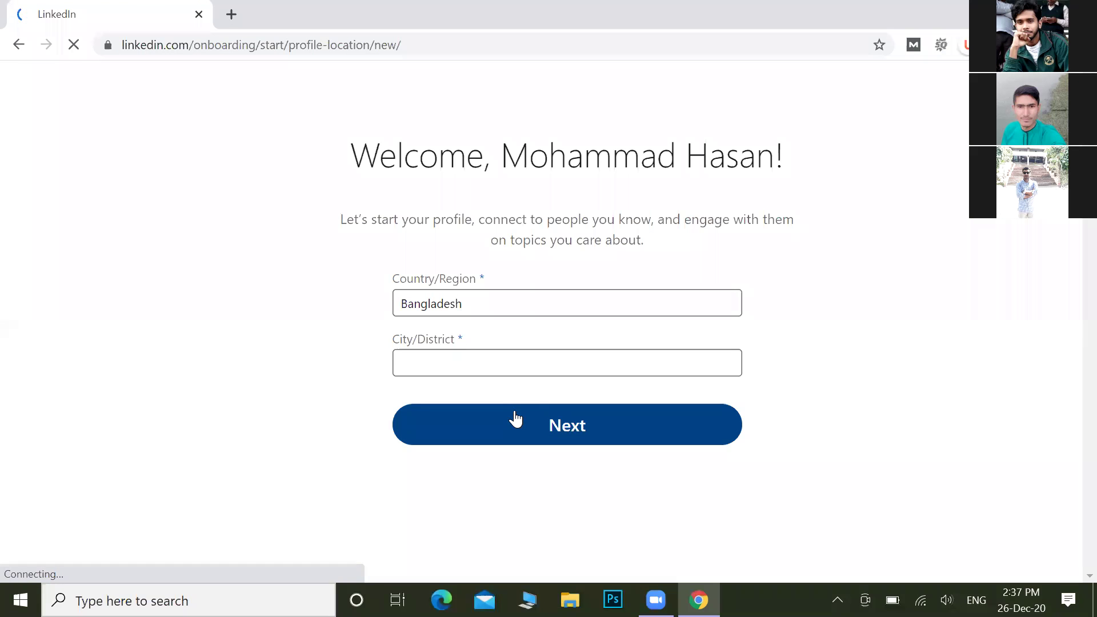
Set the city/district to Chittagong, Bangladesh from the location suggestions.
left_click(492, 363)
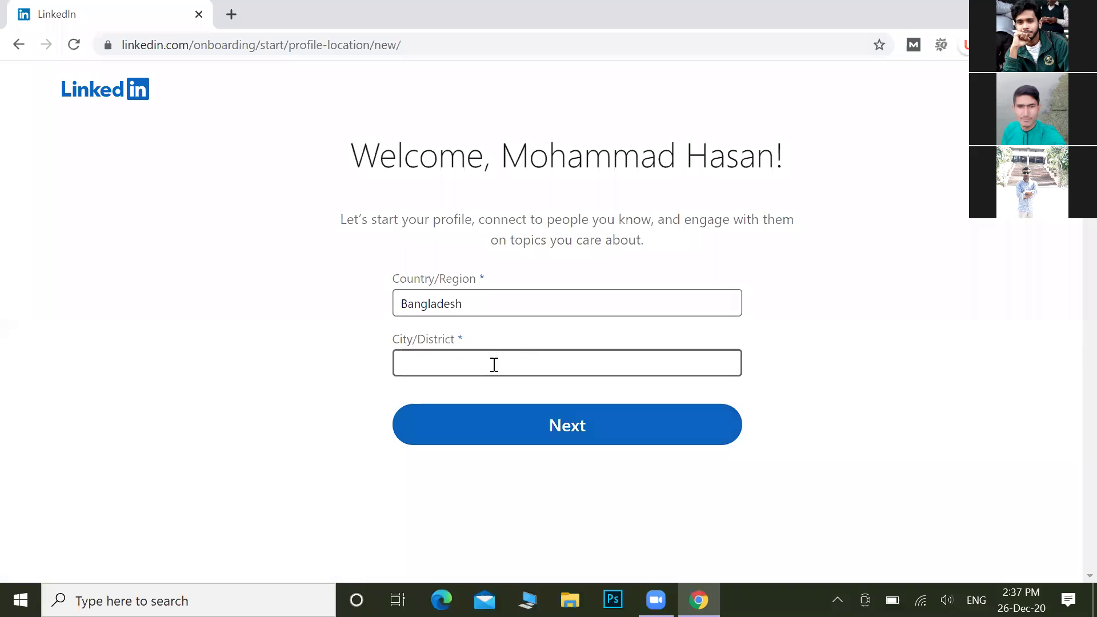
type("Chattr")
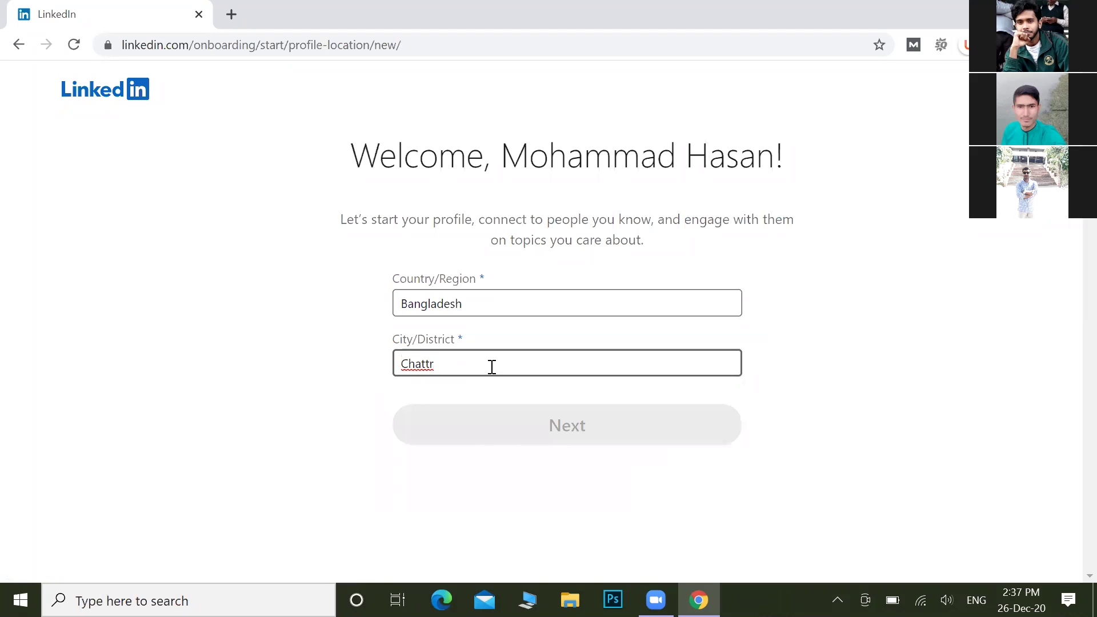
type("ogram")
key("BackSpace")
key("BackSpace")
key("BackSpace")
key("BackSpace")
key("BackSpace")
key("BackSpace")
type("i")
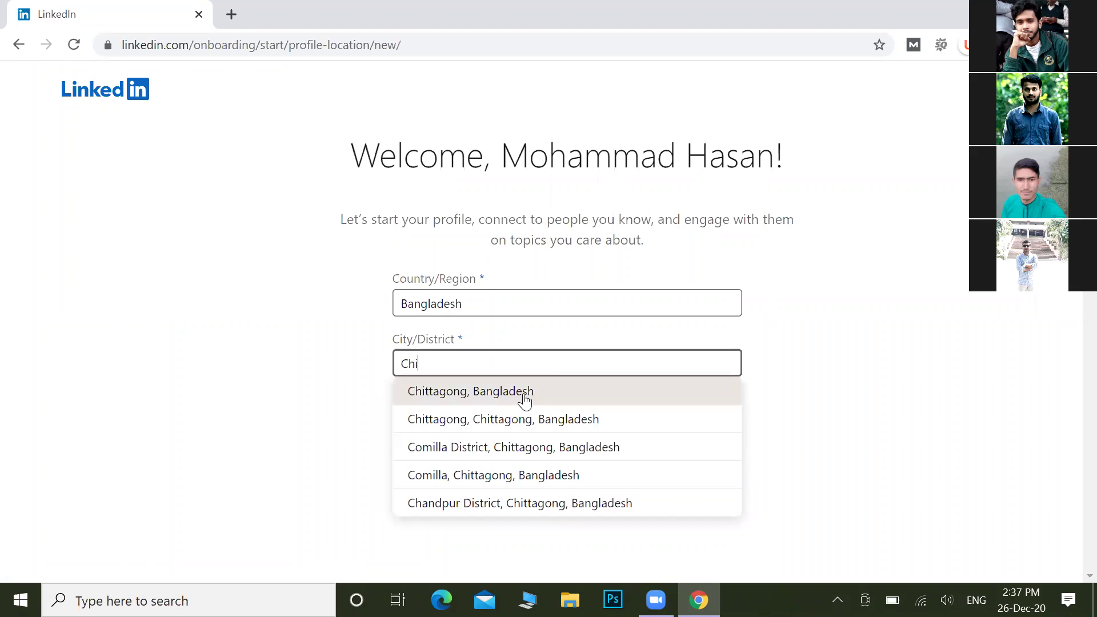
left_click(524, 399)
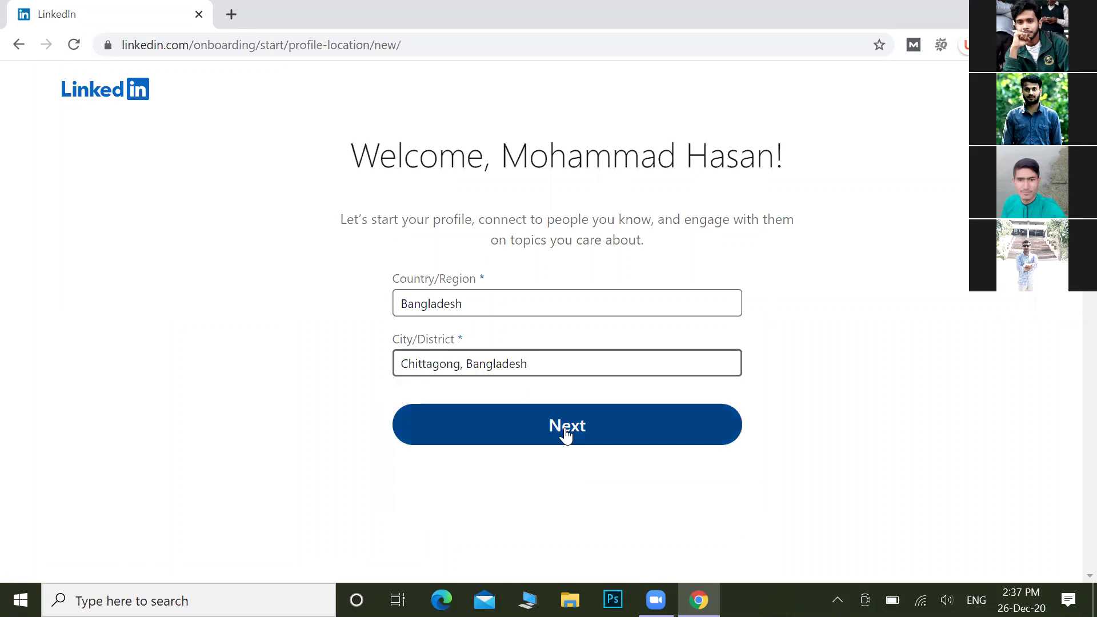
Continue past the location and choose Digital Marketing Specialist as the most recent job title.
left_click(566, 435)
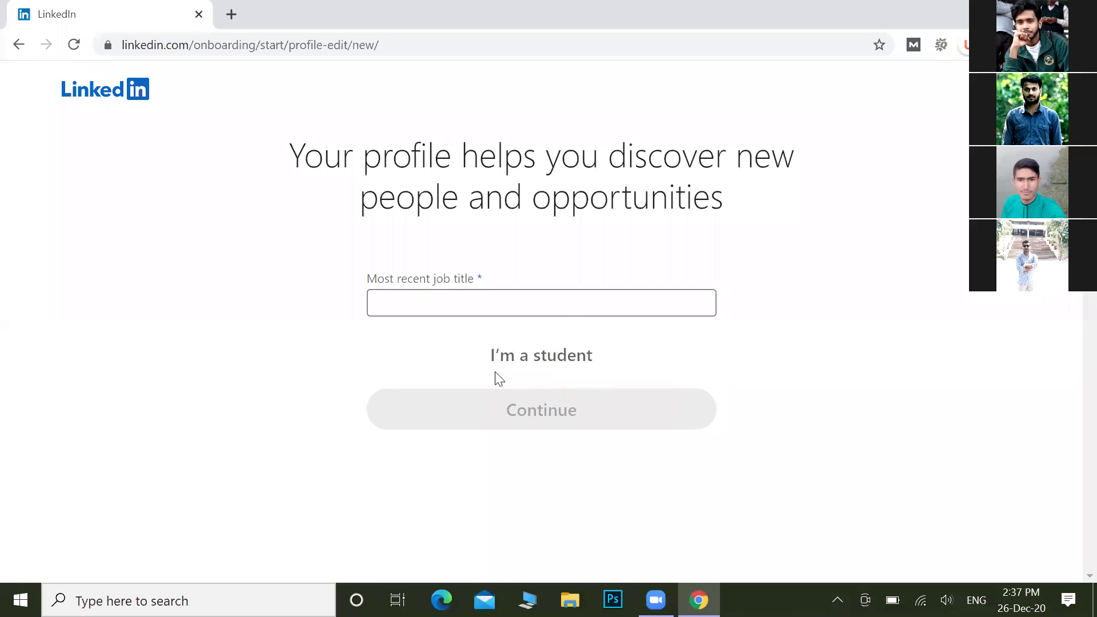
left_click(428, 302)
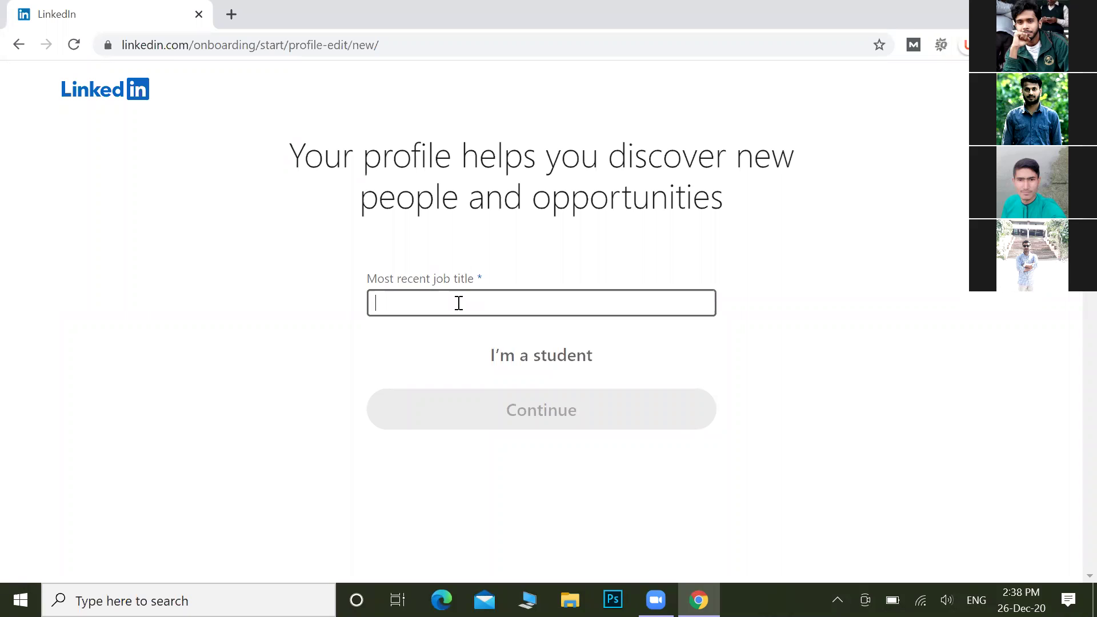
type("digi")
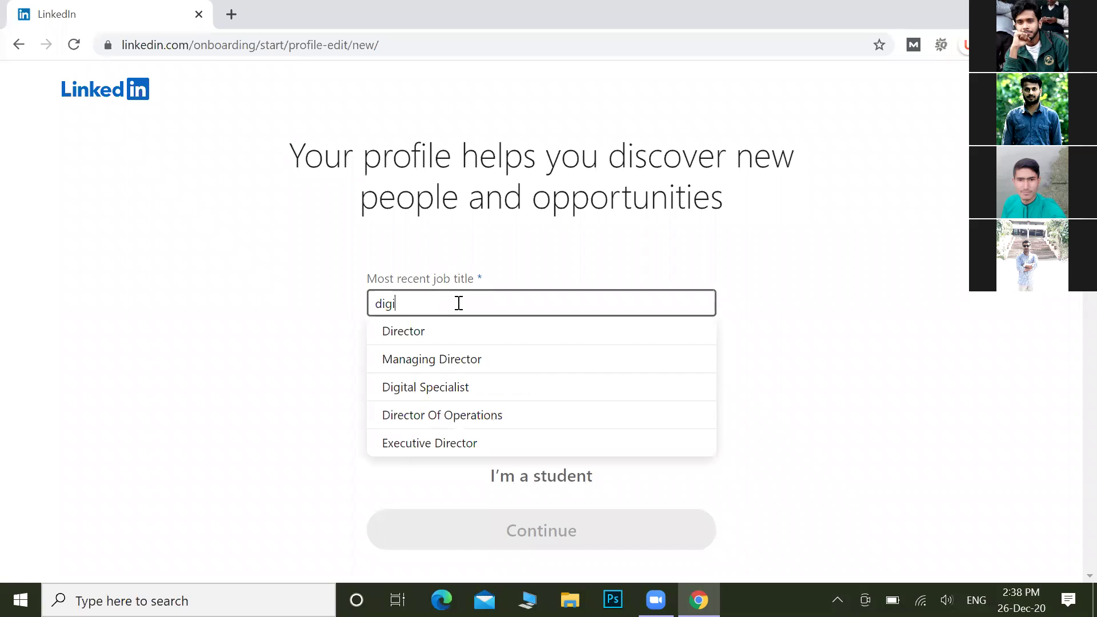
type("tal")
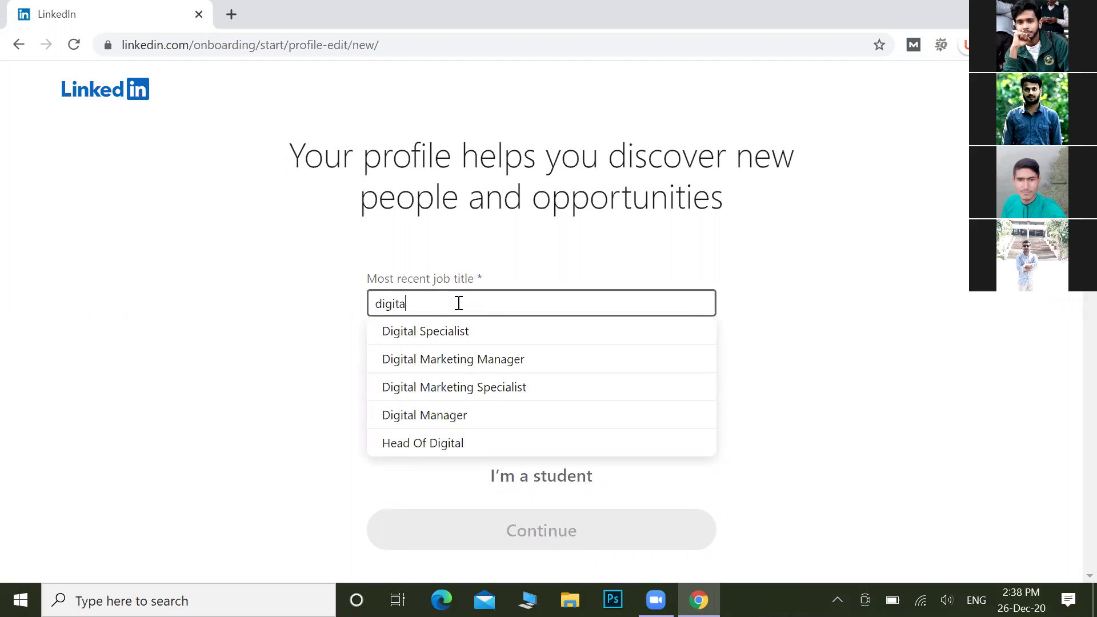
type(" ma")
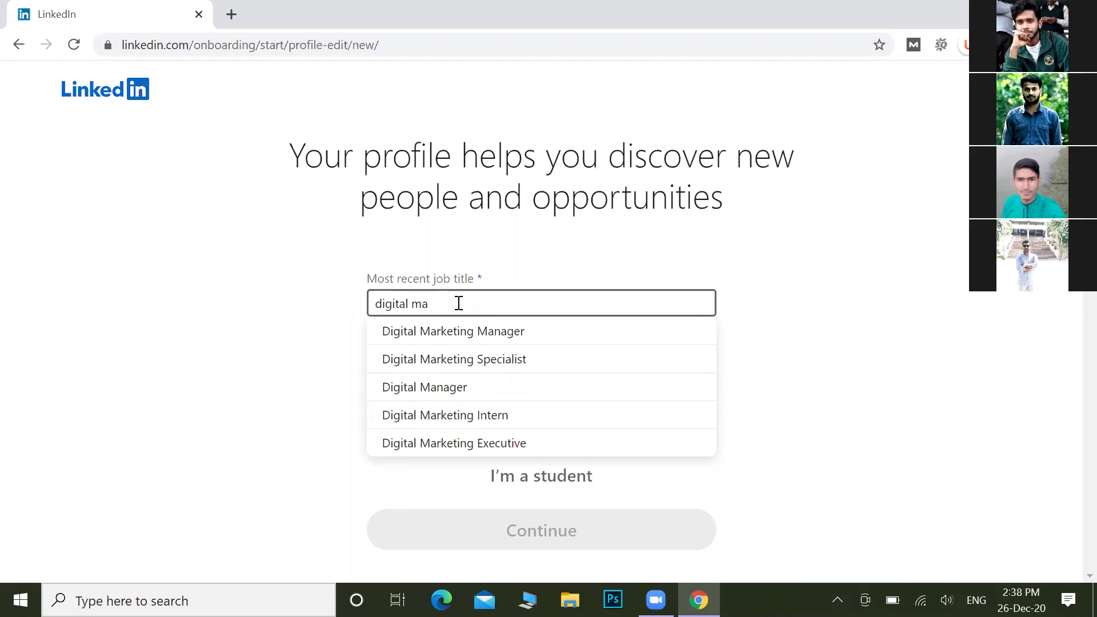
left_click(524, 360)
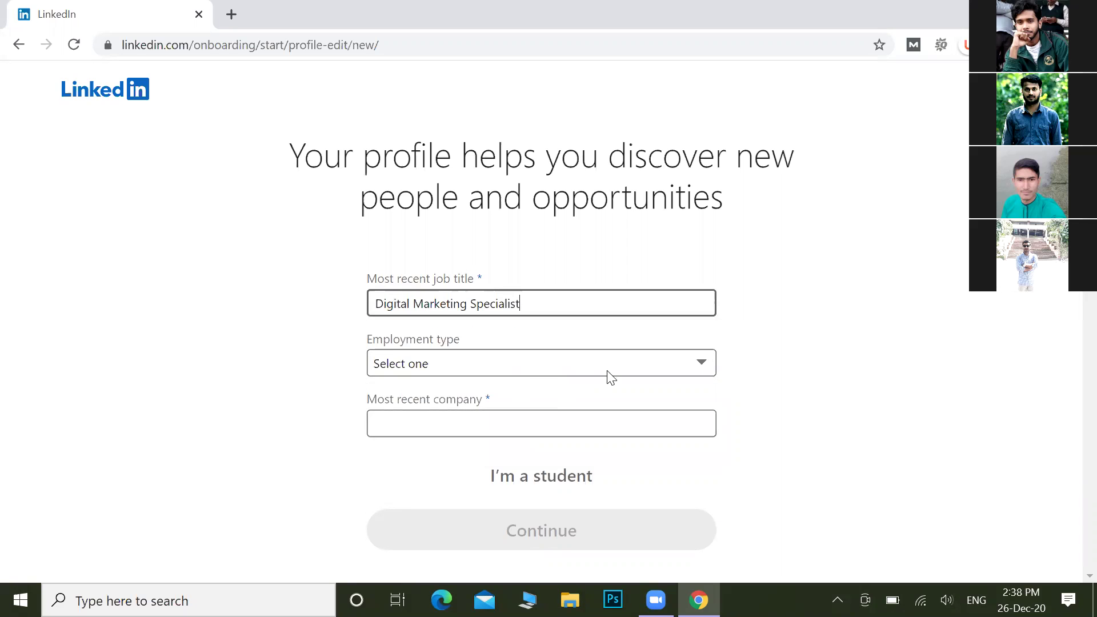
Set the employment type to Part-time.
left_click(702, 366)
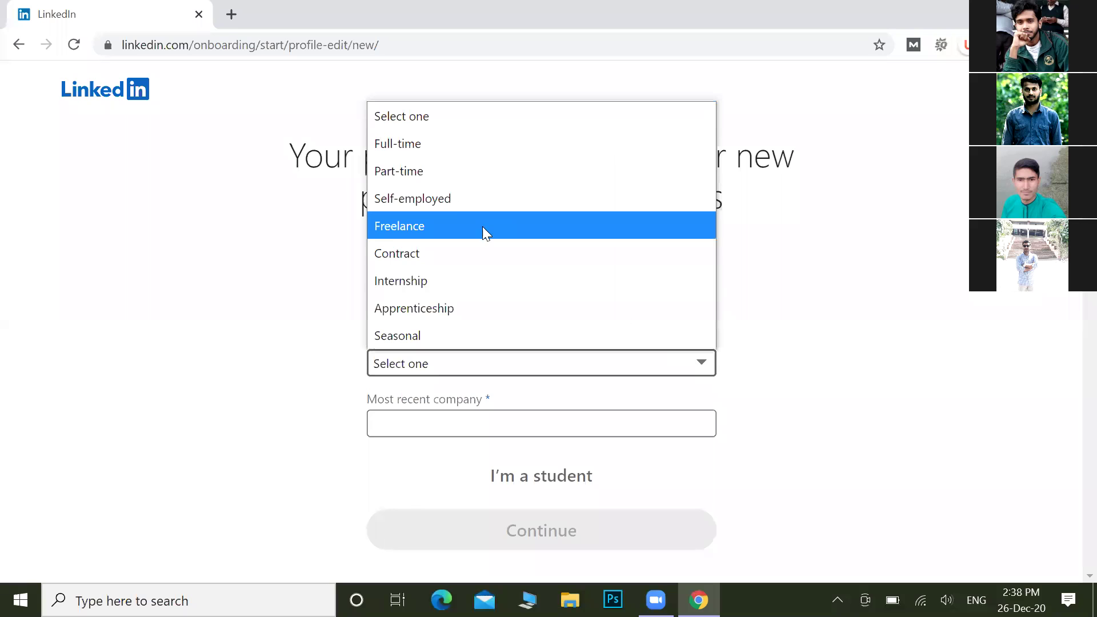
left_click(423, 171)
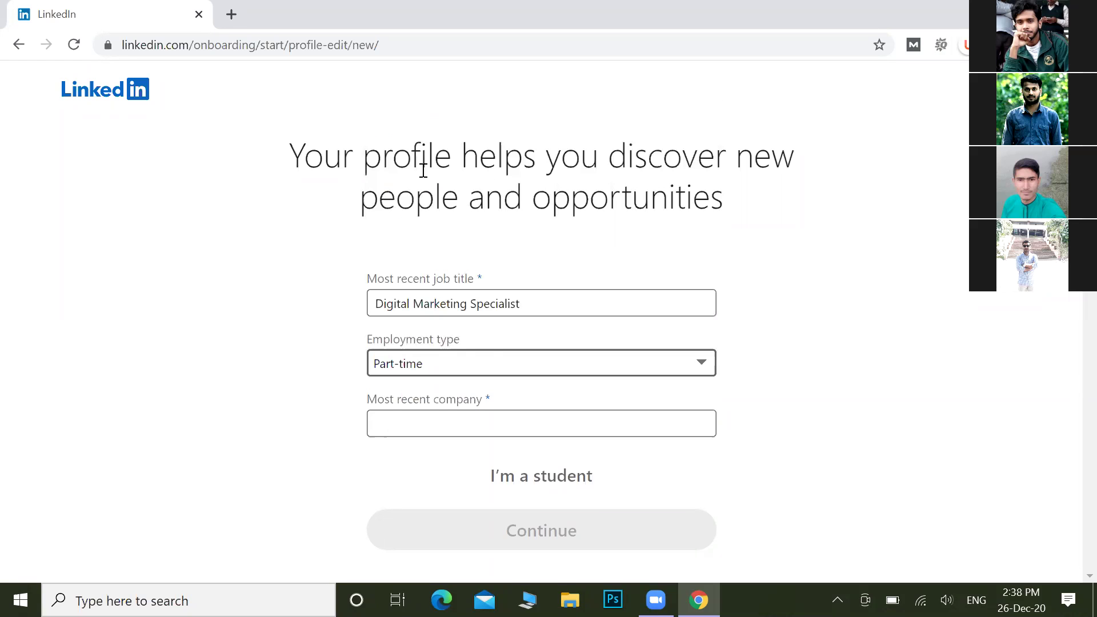
left_click(705, 360)
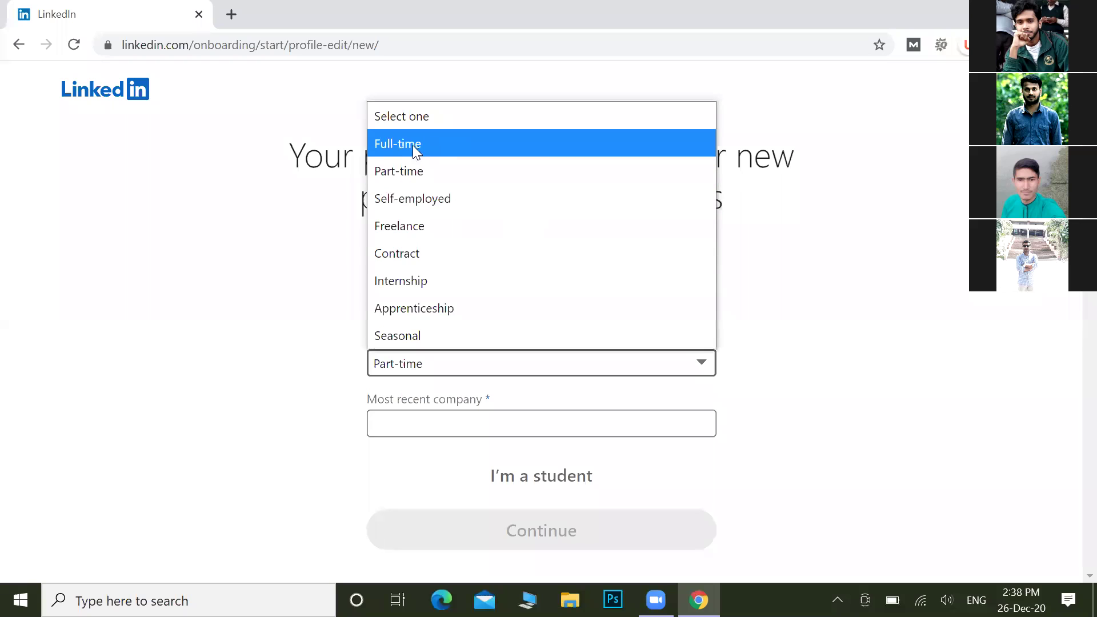
left_click(401, 178)
left_click(499, 429)
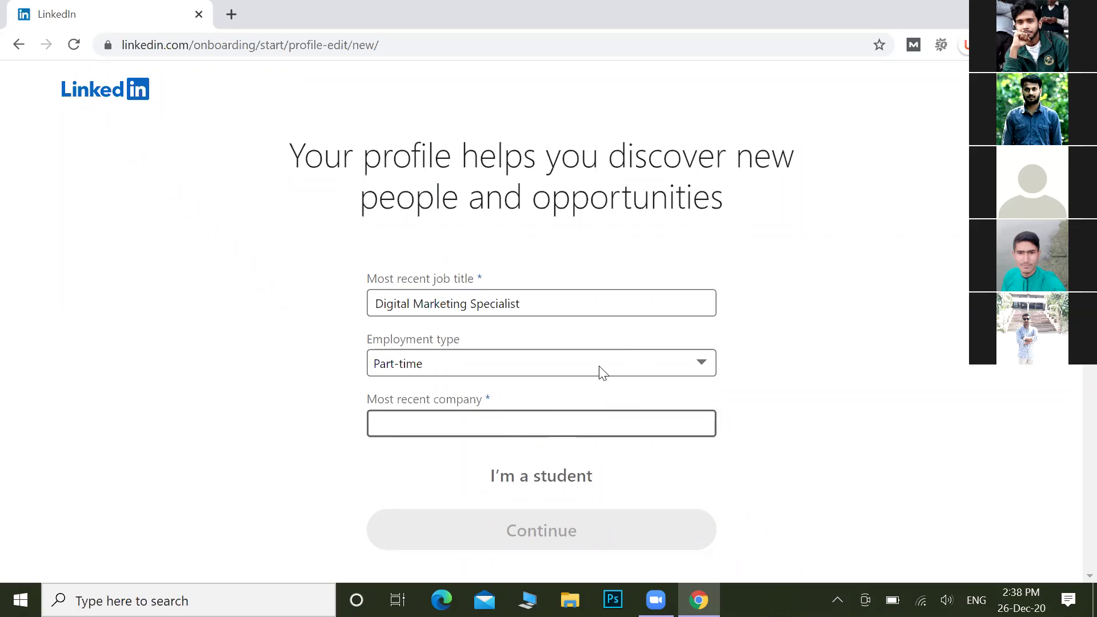
Change the job title to Digital Marketing Manager and the employment type to Freelance.
left_click(670, 303)
key("BackSpace")
key("BackSpace")
key("BackSpace")
key("BackSpace")
key("BackSpace")
key("BackSpace")
key("BackSpace")
key("BackSpace")
key("BackSpace")
key("BackSpace")
key("BackSpace")
key("BackSpace")
key("BackSpace")
key("BackSpace")
key("BackSpace")
key("BackSpace")
key("BackSpace")
key("BackSpace")
key("BackSpace")
key("BackSpace")
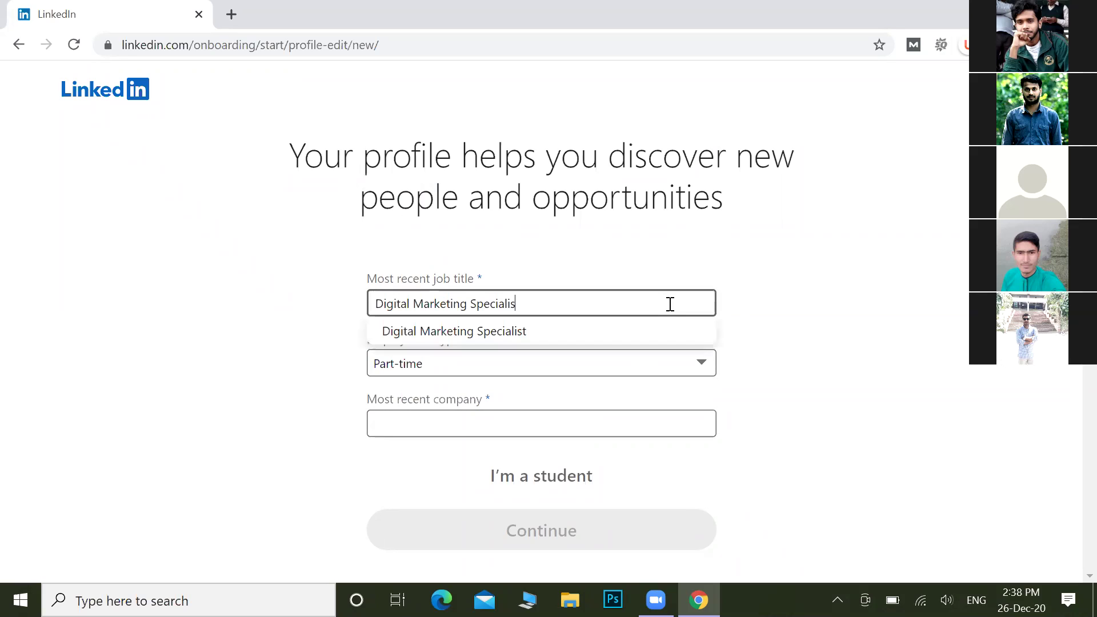
type("fre")
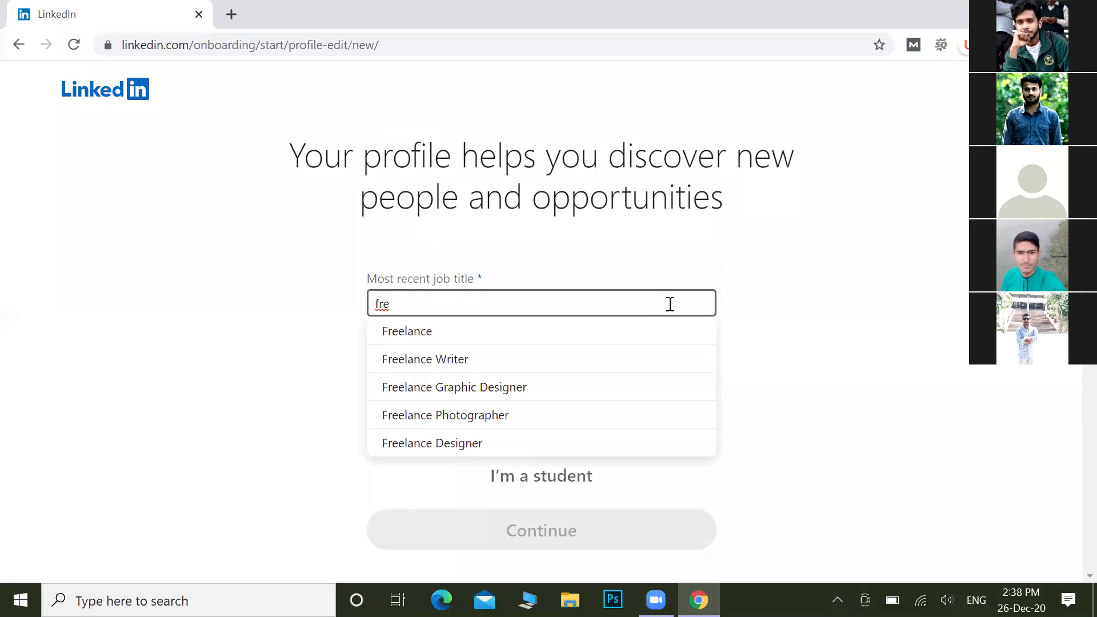
key("BackSpace")
key("BackSpace")
key("BackSpace")
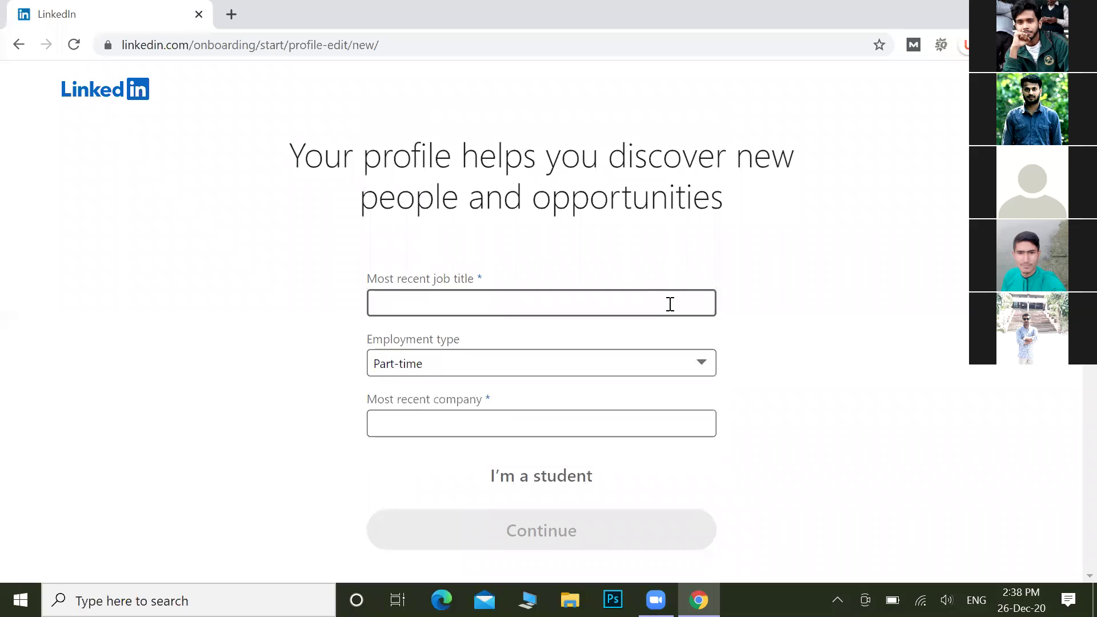
type("digital")
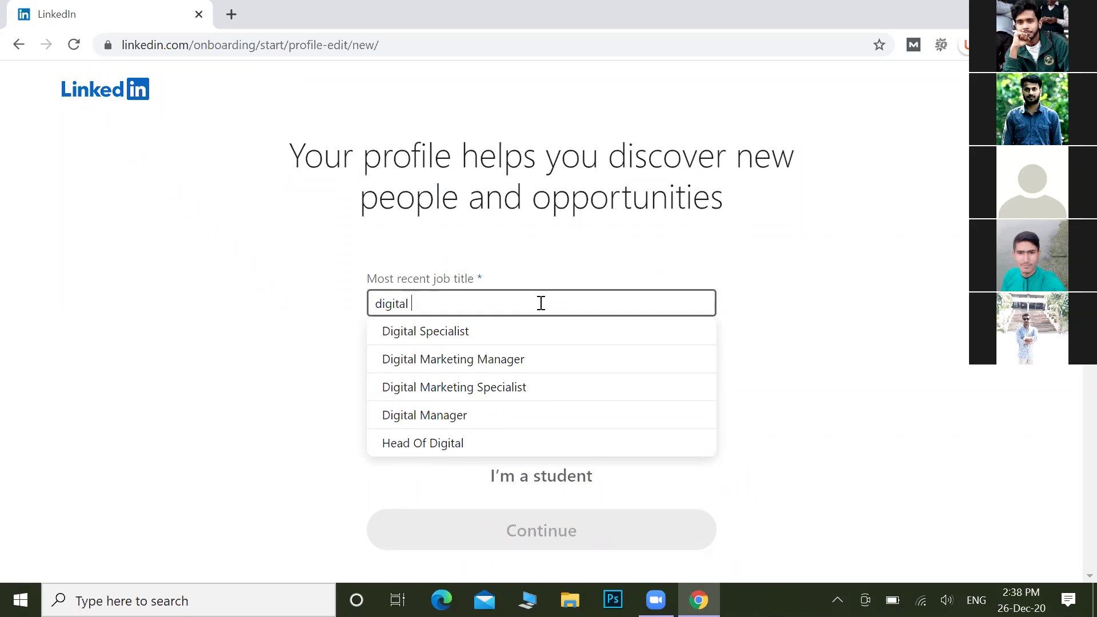
left_click(520, 359)
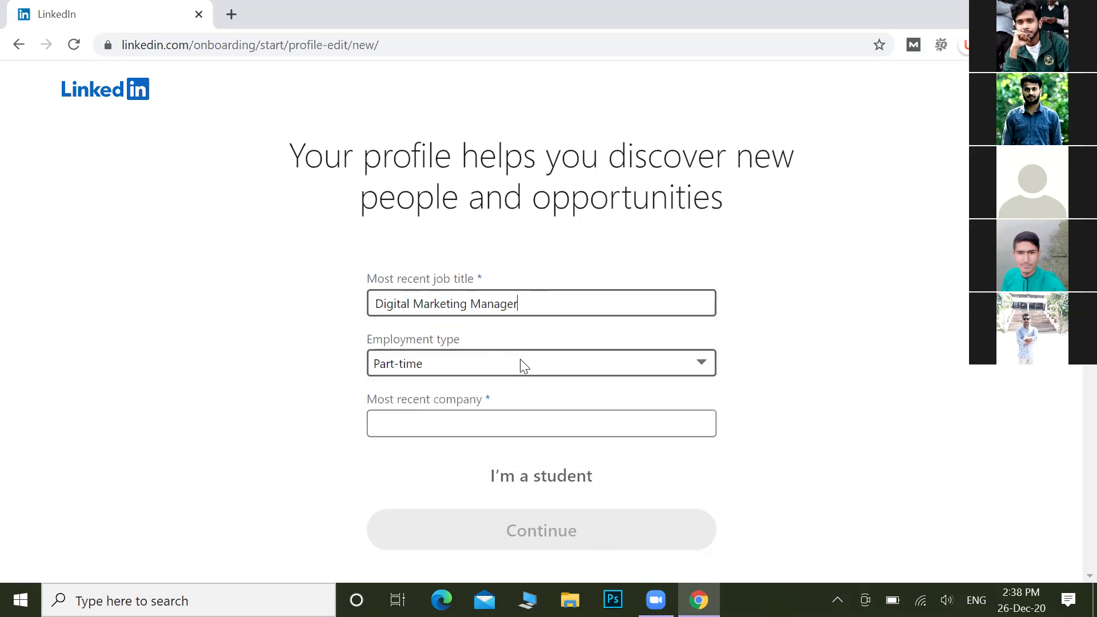
left_click(707, 368)
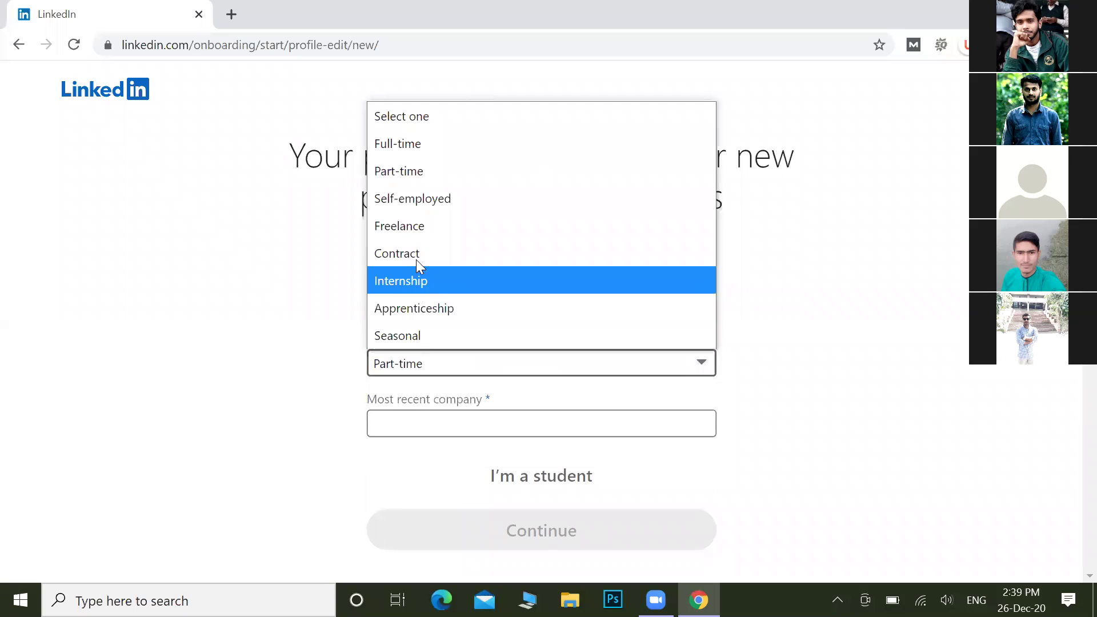
left_click(421, 233)
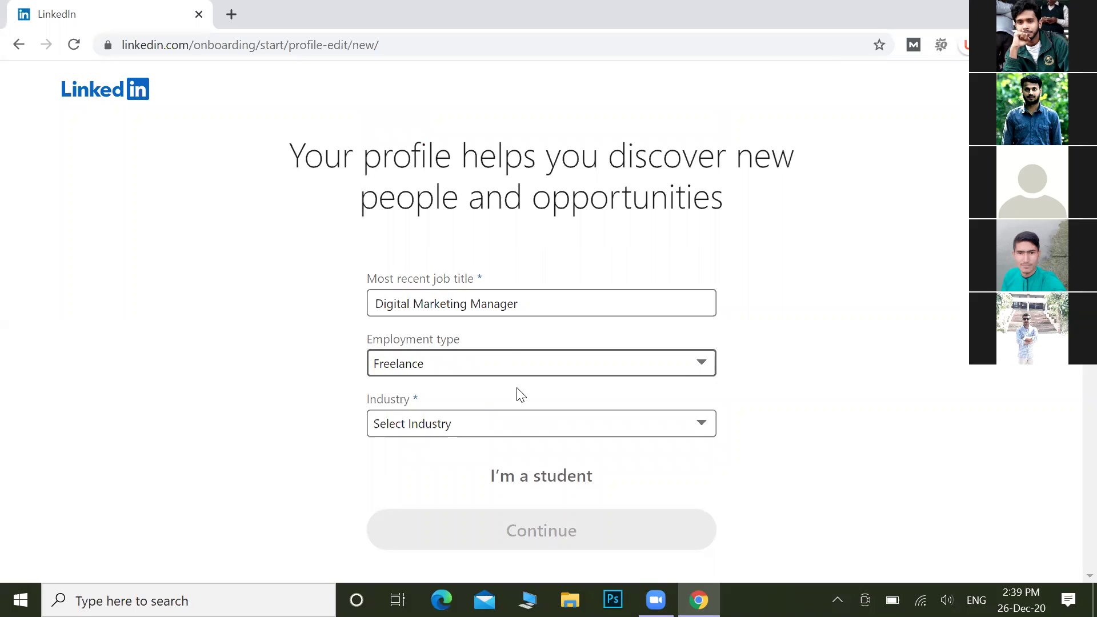
Scroll through the Industry list and select Marketing & Advertising.
left_click(699, 425)
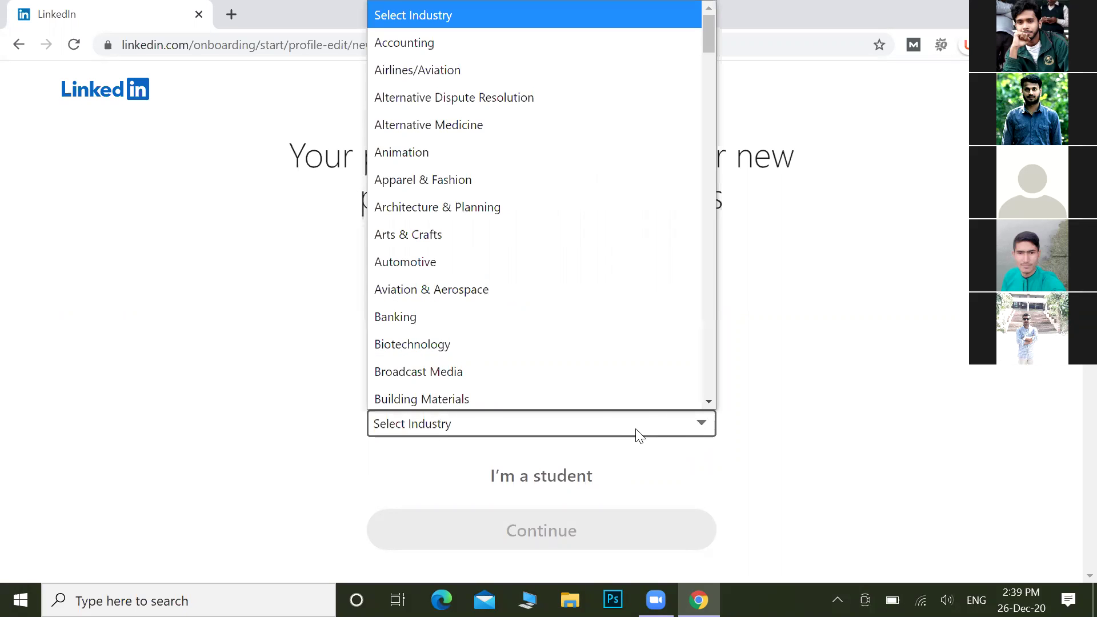
scroll(545, 397, "down", 1)
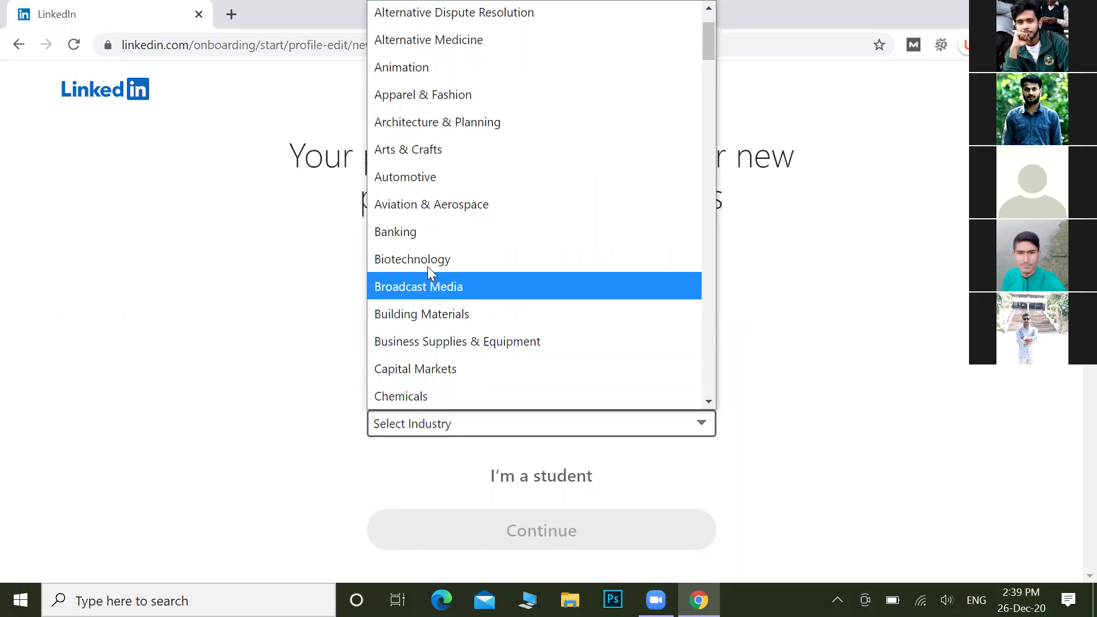
scroll(436, 233, "up", 1)
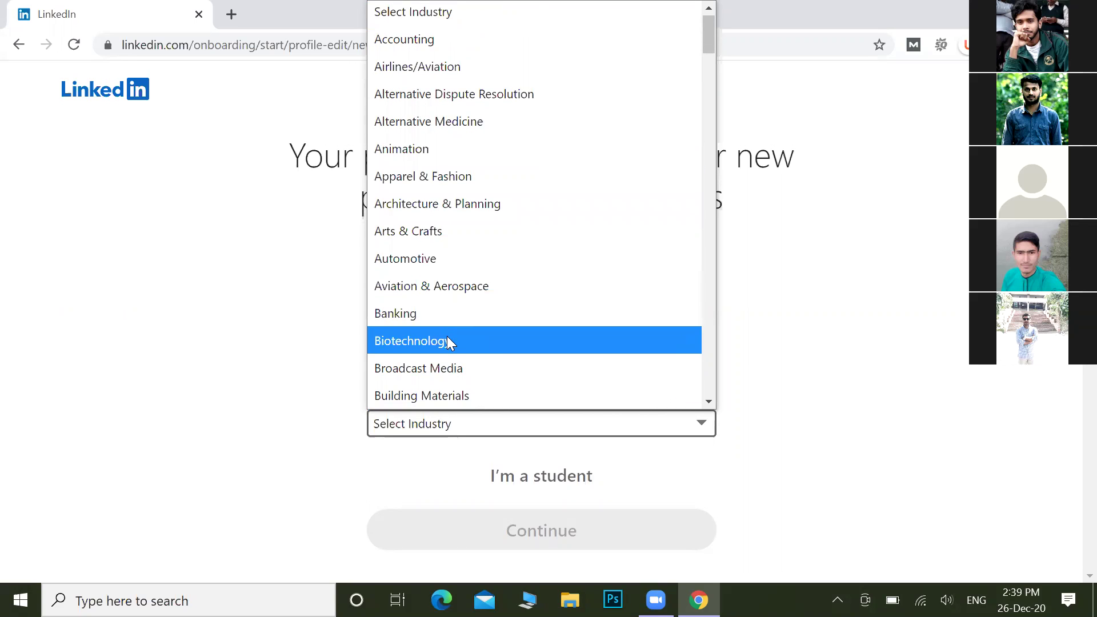
scroll(447, 336, "down", 5)
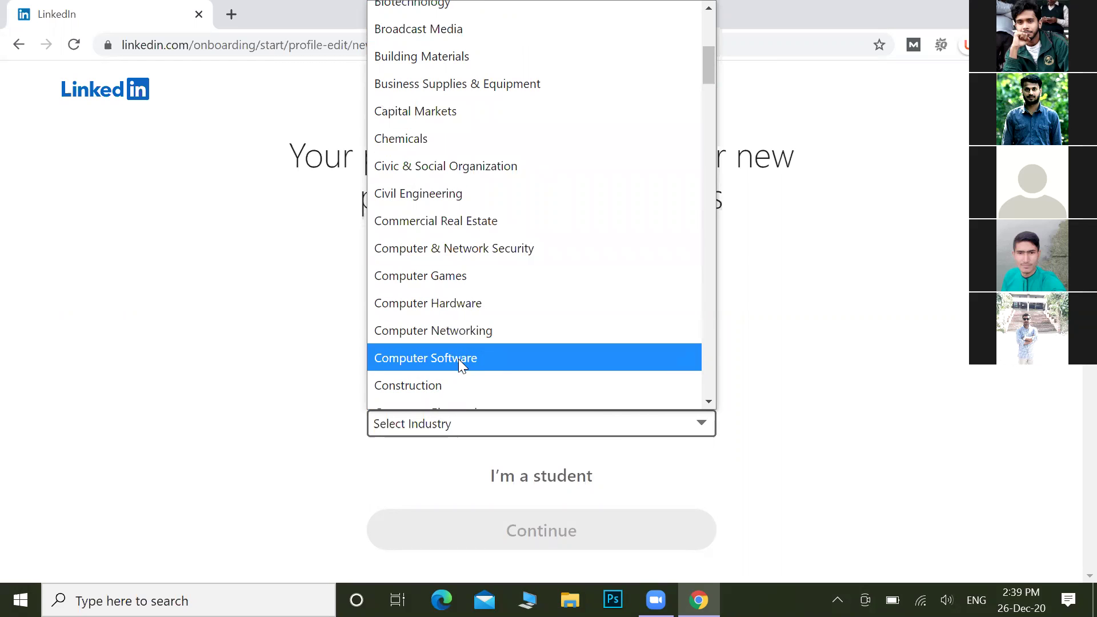
scroll(455, 377, "down", 3)
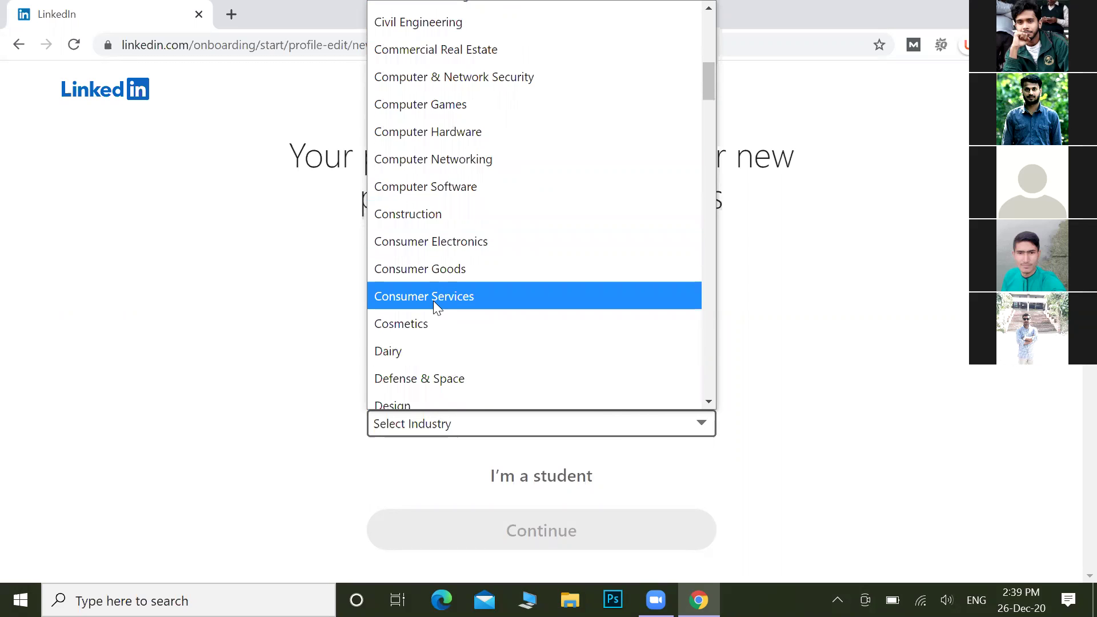
scroll(473, 333, "down", 3)
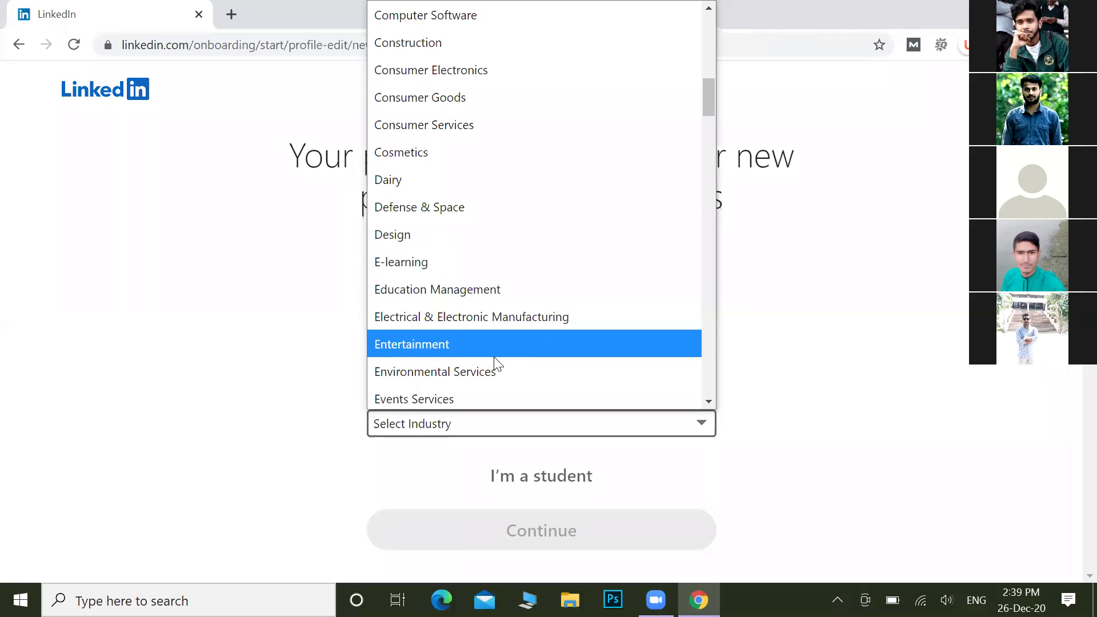
scroll(496, 364, "down", 3)
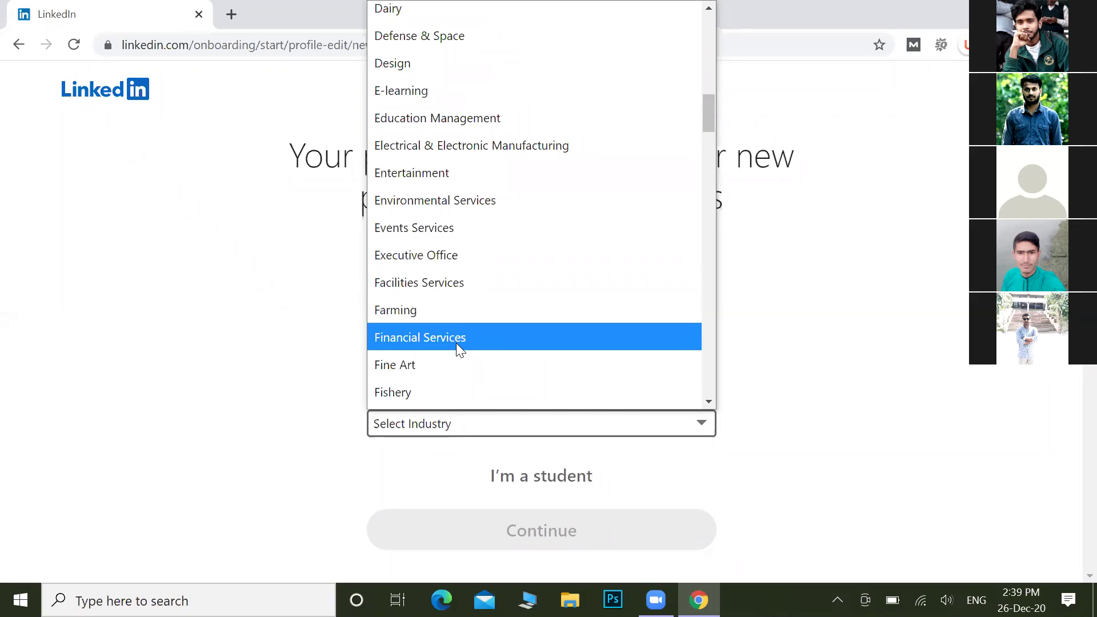
scroll(456, 343, "down", 3)
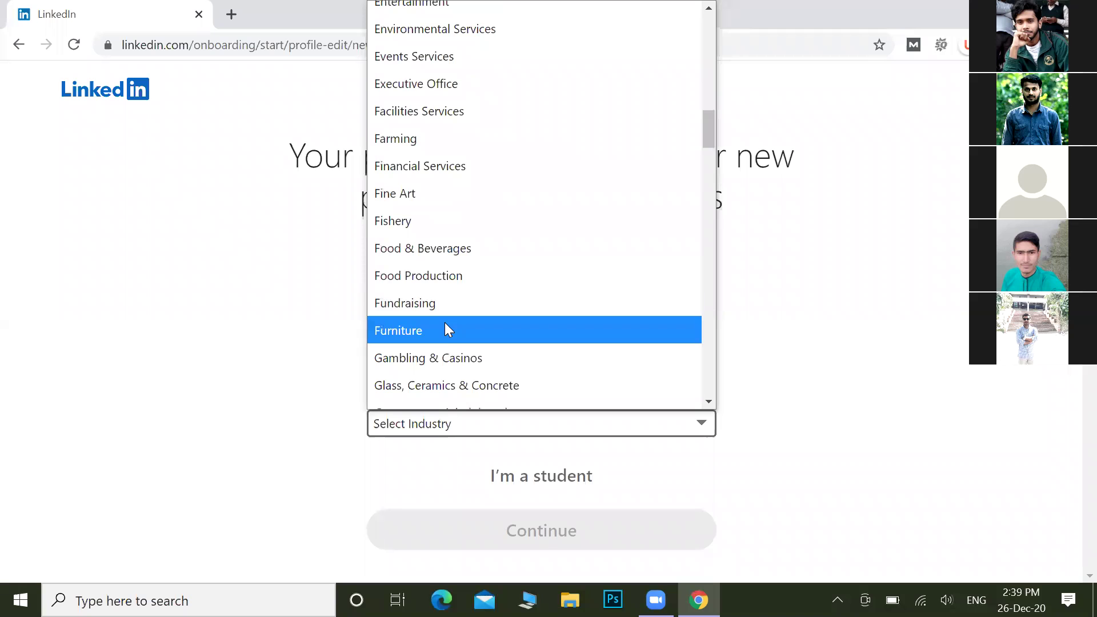
scroll(455, 361, "down", 3)
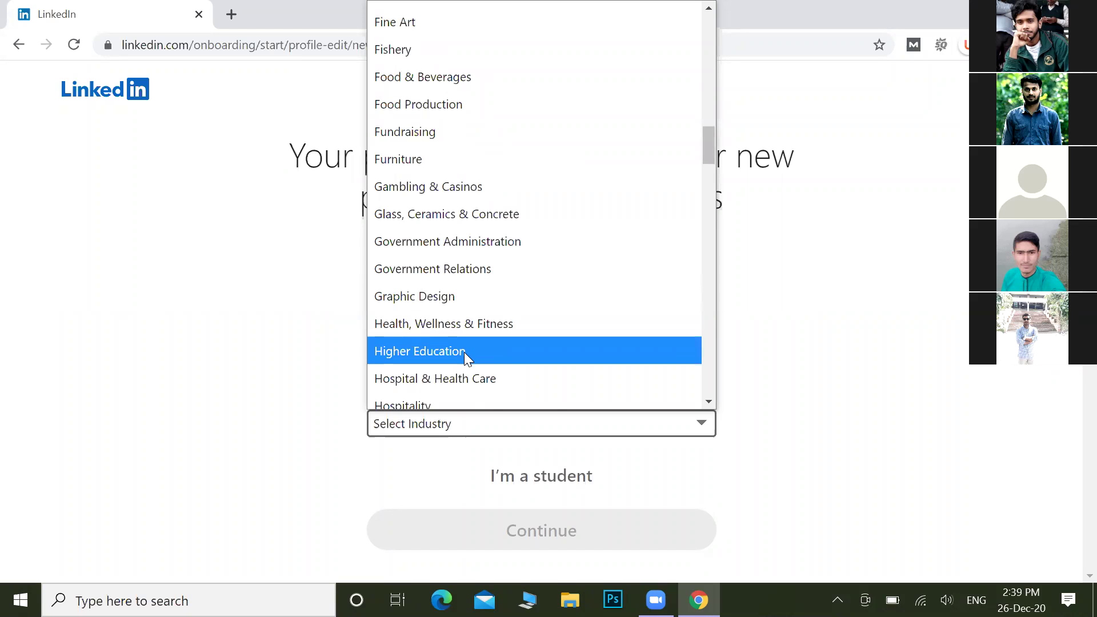
scroll(463, 350, "down", 3)
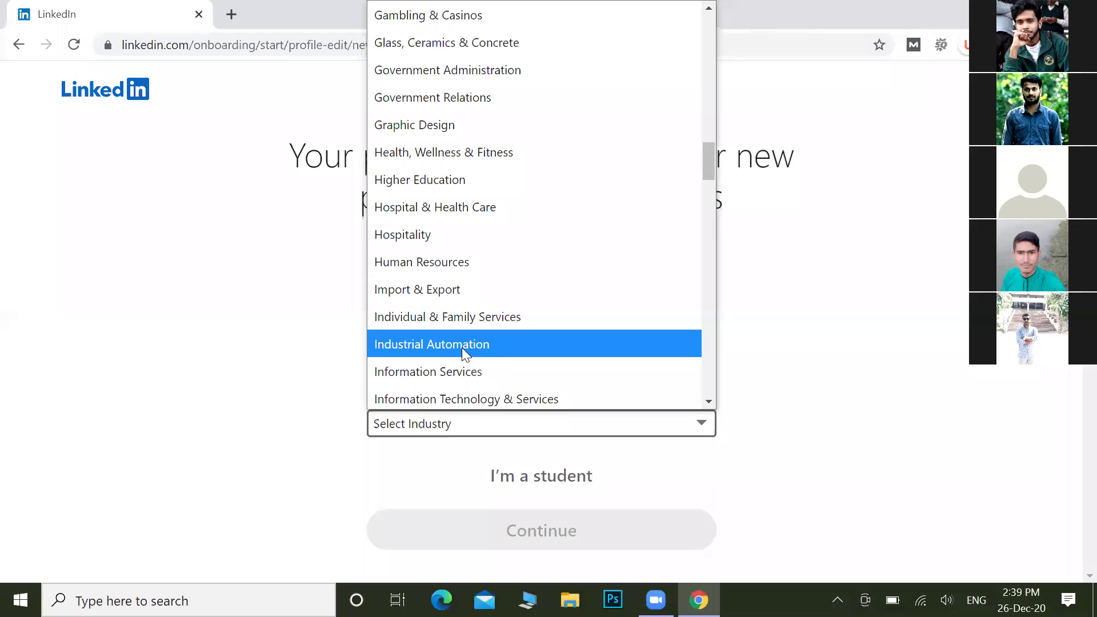
scroll(457, 354, "down", 3)
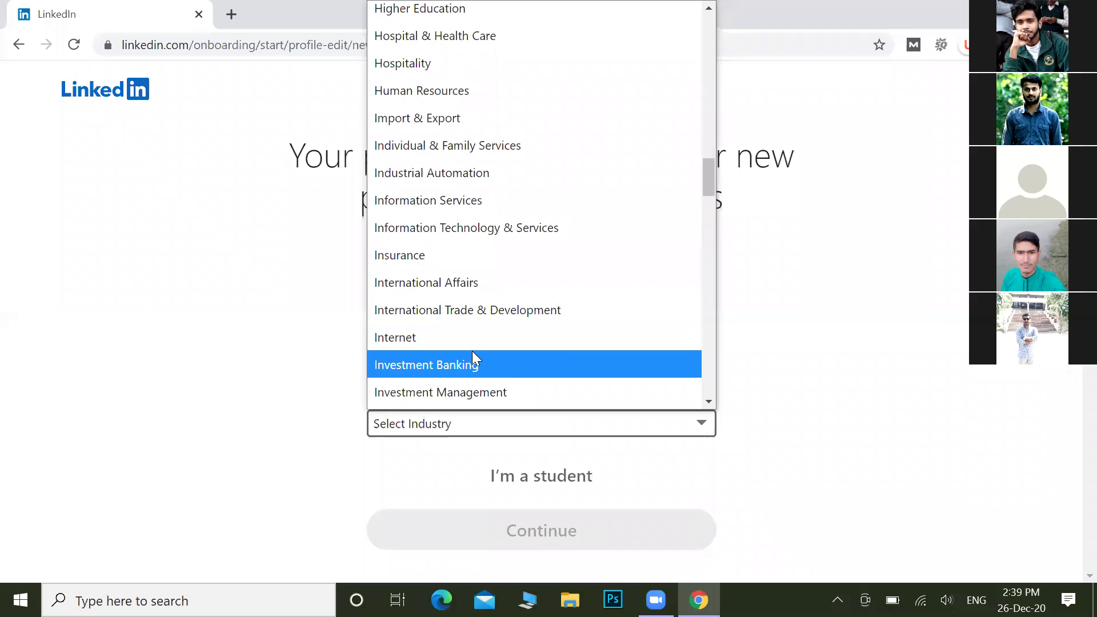
scroll(471, 349, "down", 3)
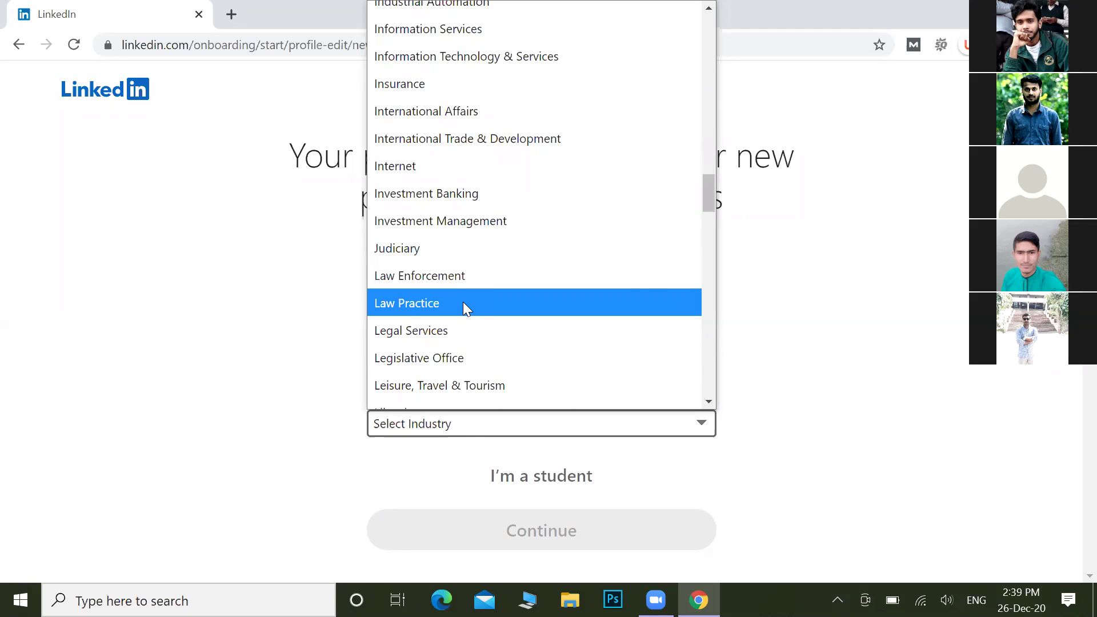
scroll(461, 320, "down", 3)
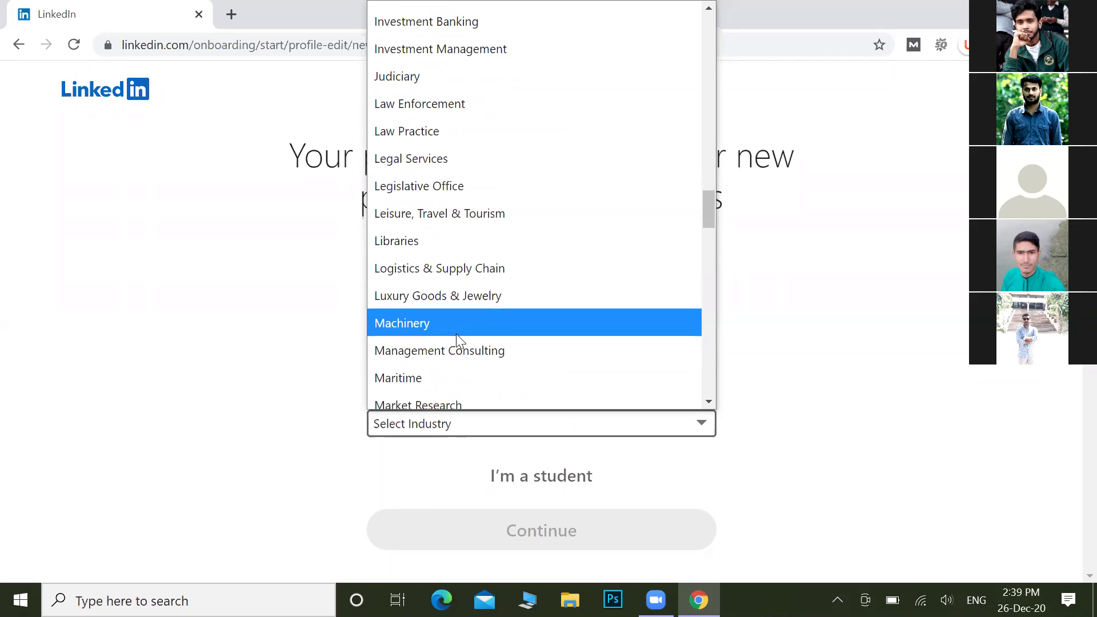
scroll(456, 334, "down", 3)
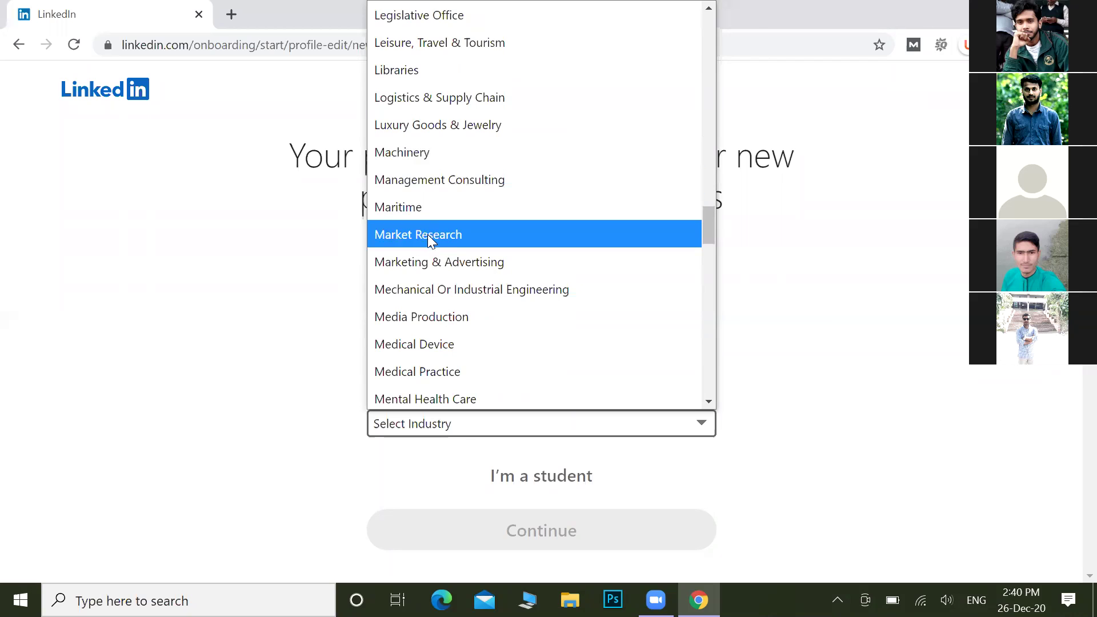
left_click(449, 265)
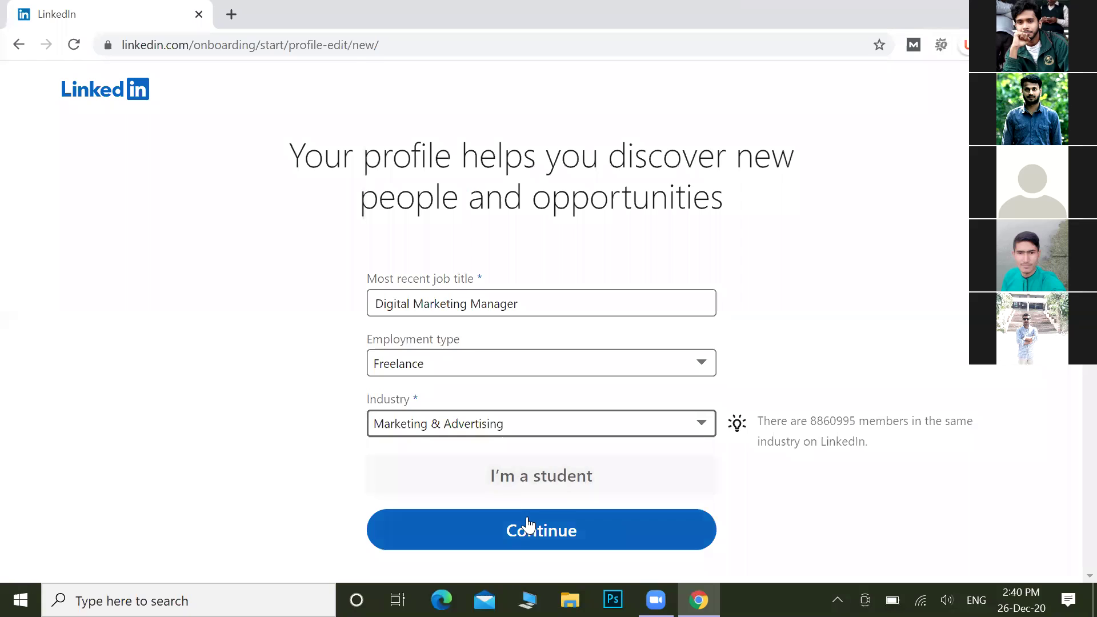
Submit the Digital Marketing Manager job details with the Marketing & Advertising industry.
left_click(544, 533)
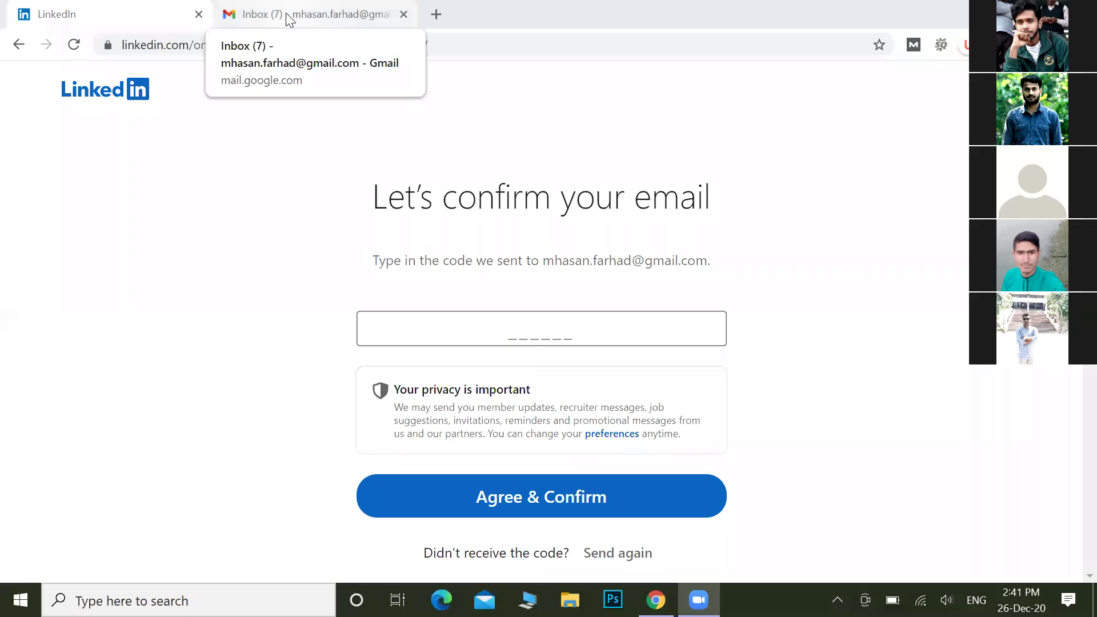
Read the code in LinkedIn's Gmail message and enter it on the confirmation page.
left_click(289, 20)
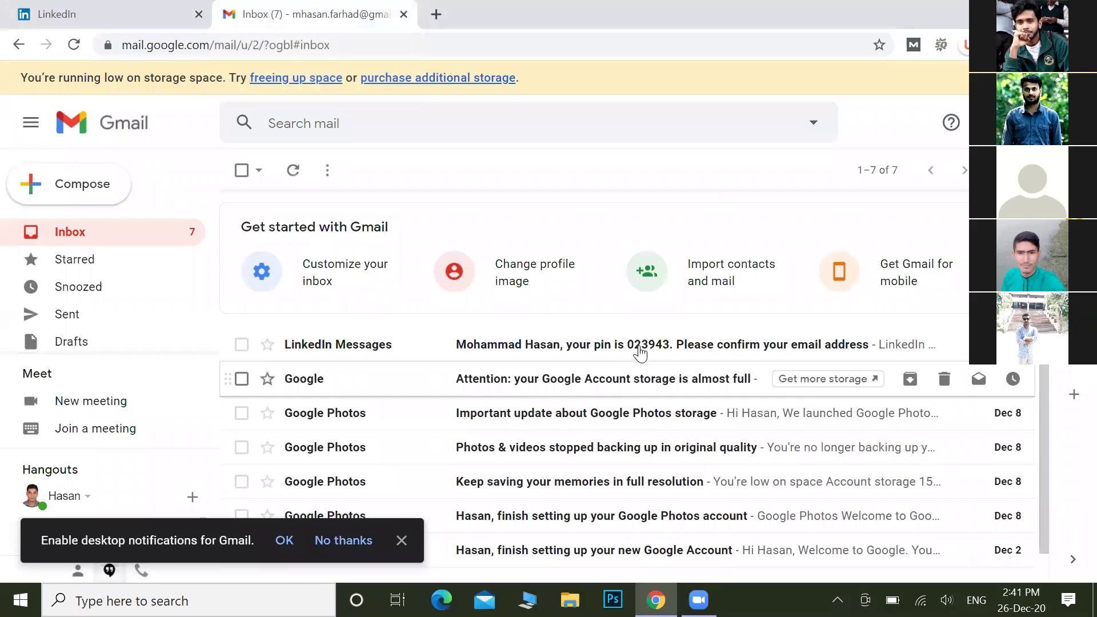
left_click(136, 6)
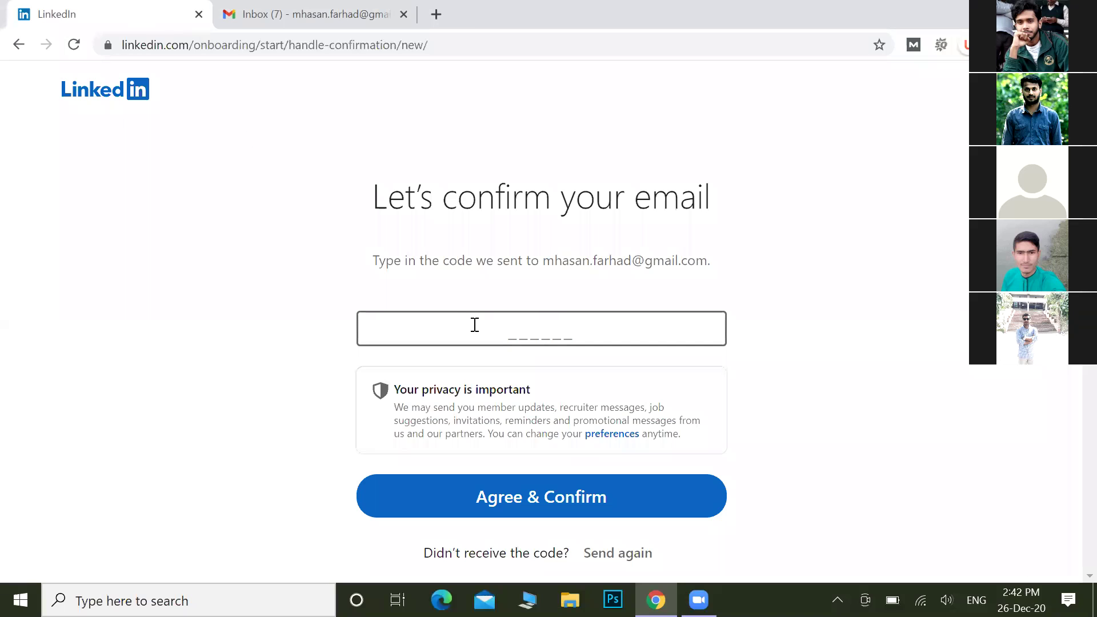
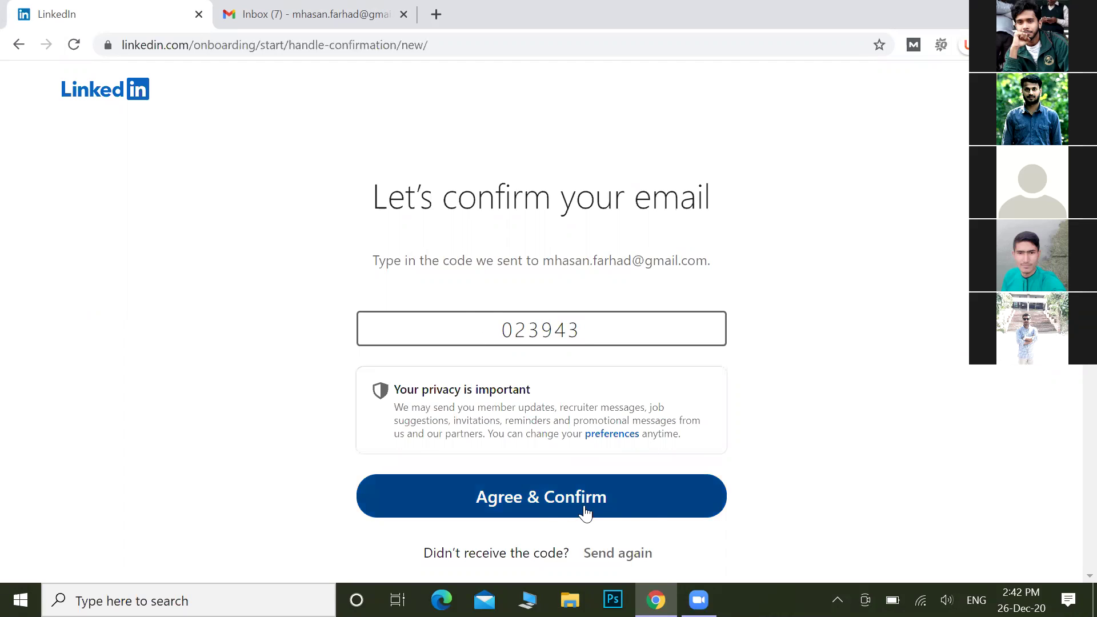
Agree and confirm the email, then answer yes to looking for a new job.
left_click(547, 506)
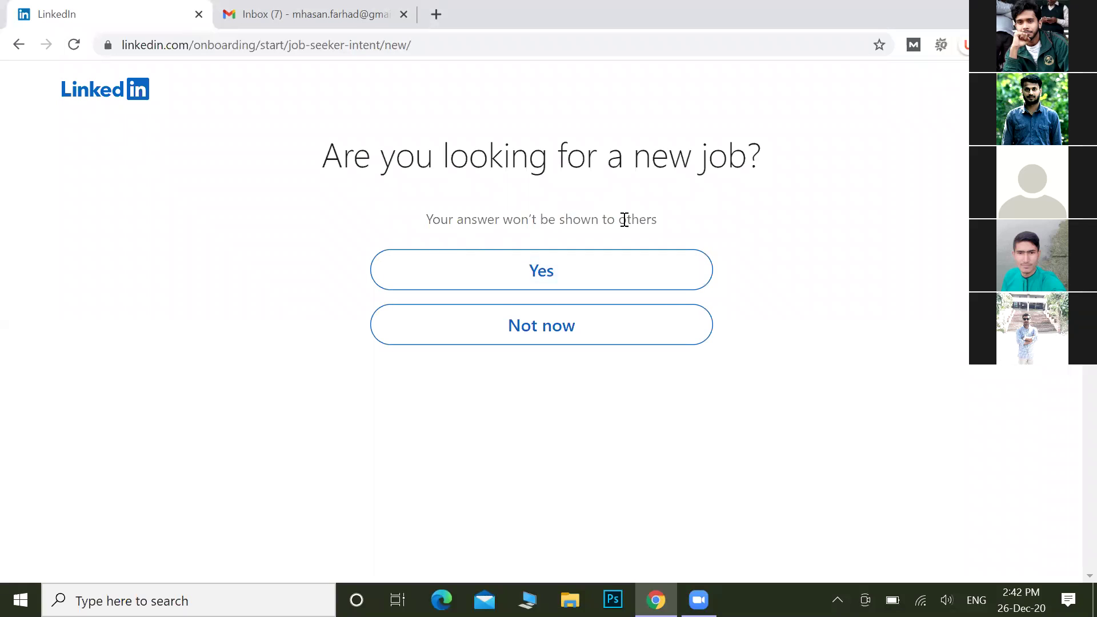
left_click(568, 284)
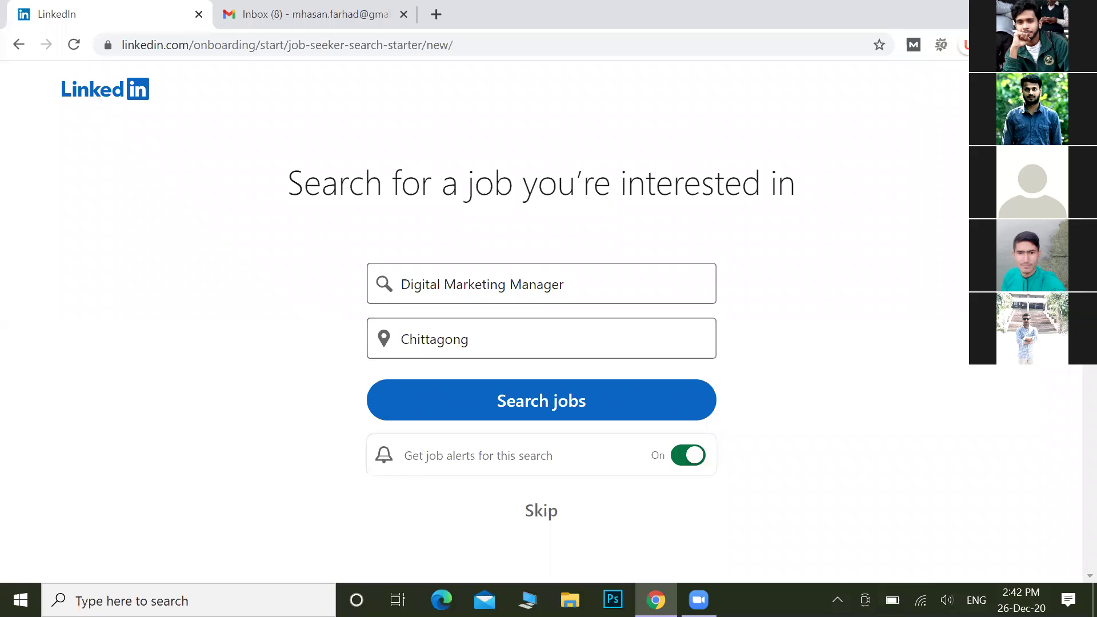
Skip the job search step and open the new profile via the Me menu's View Profile.
left_click(18, 45)
left_click(18, 45)
left_click(539, 520)
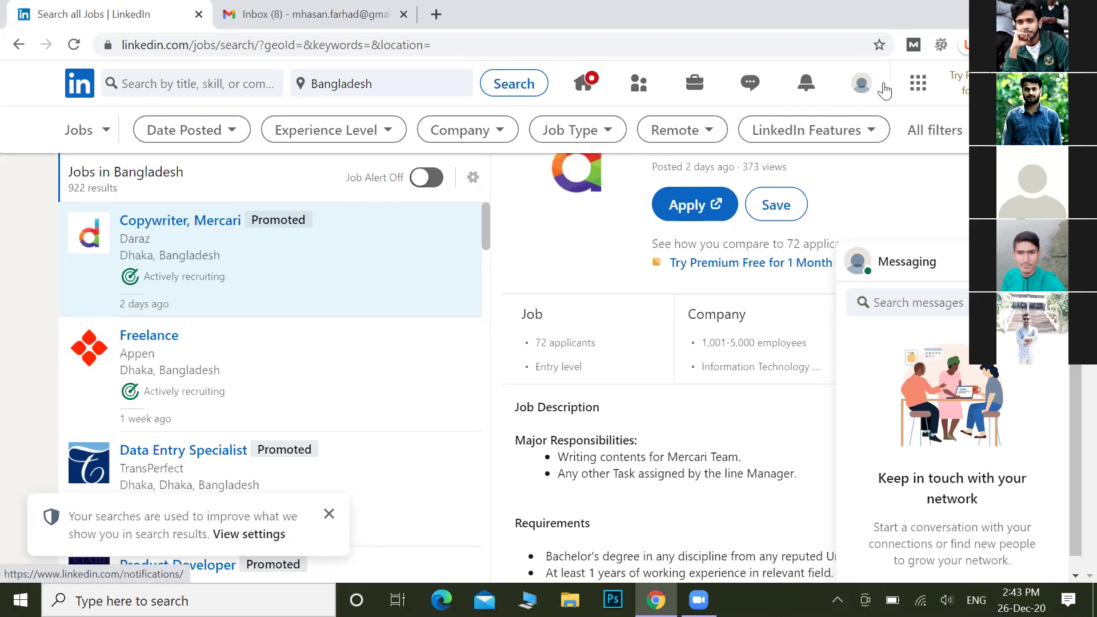
left_click(885, 90)
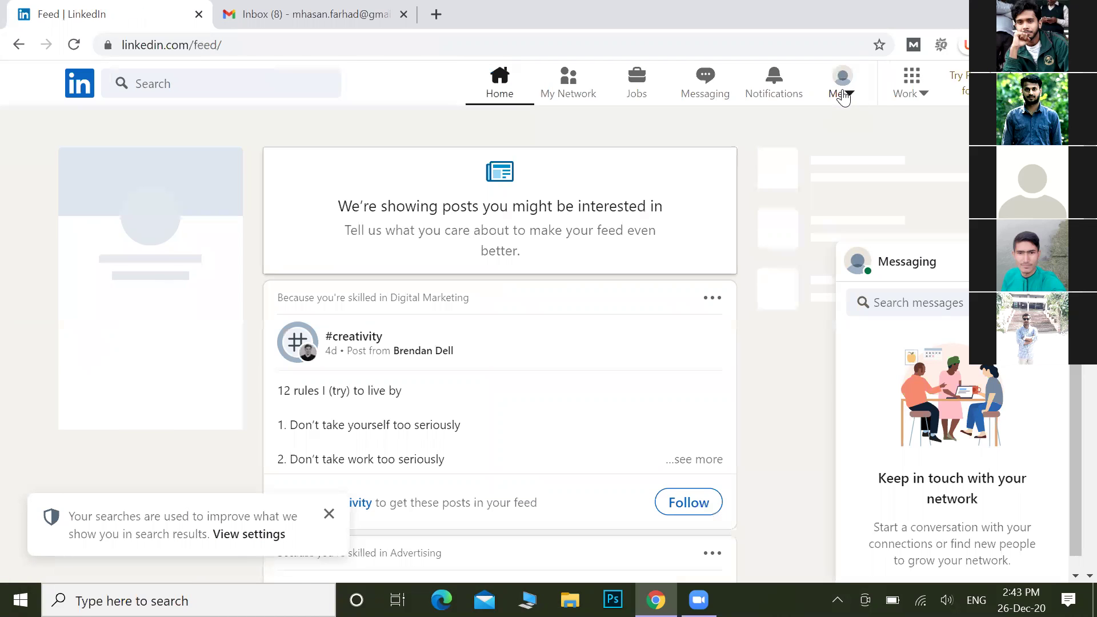
left_click(843, 96)
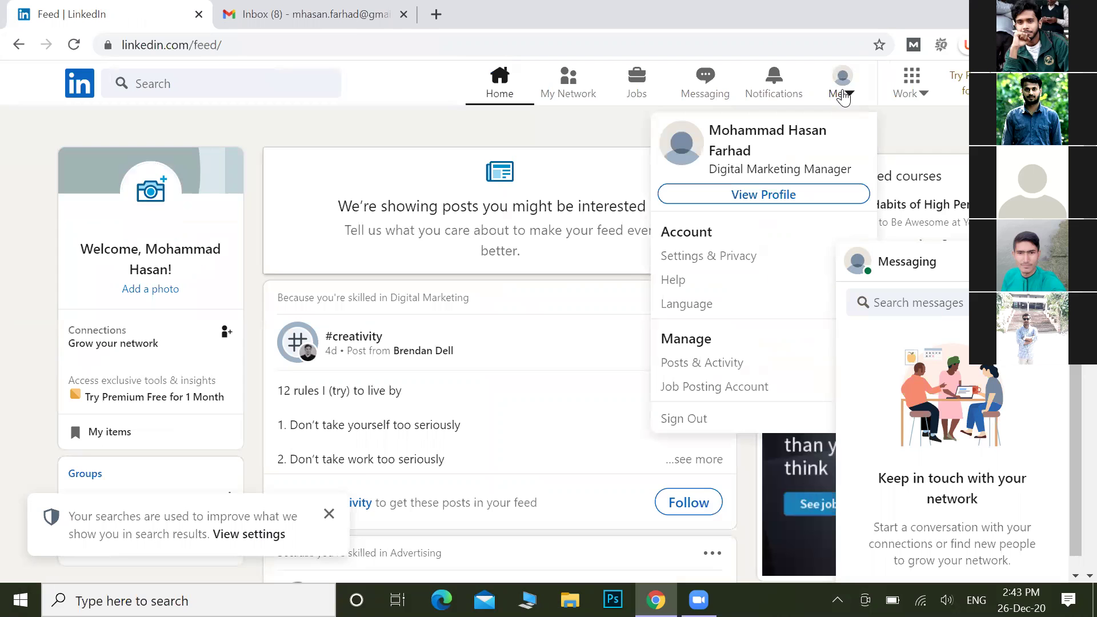
left_click(773, 197)
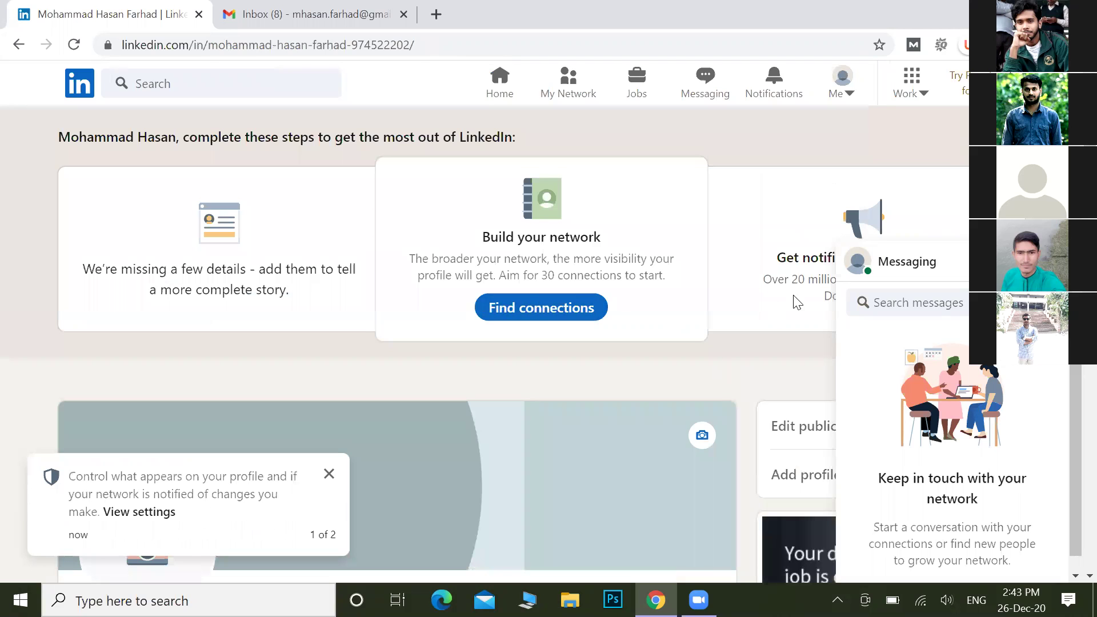
Open the Add photo dialog from the camera placeholder in the profile-picture circle.
mouse_move(795, 300)
scroll(407, 431, "down", 7)
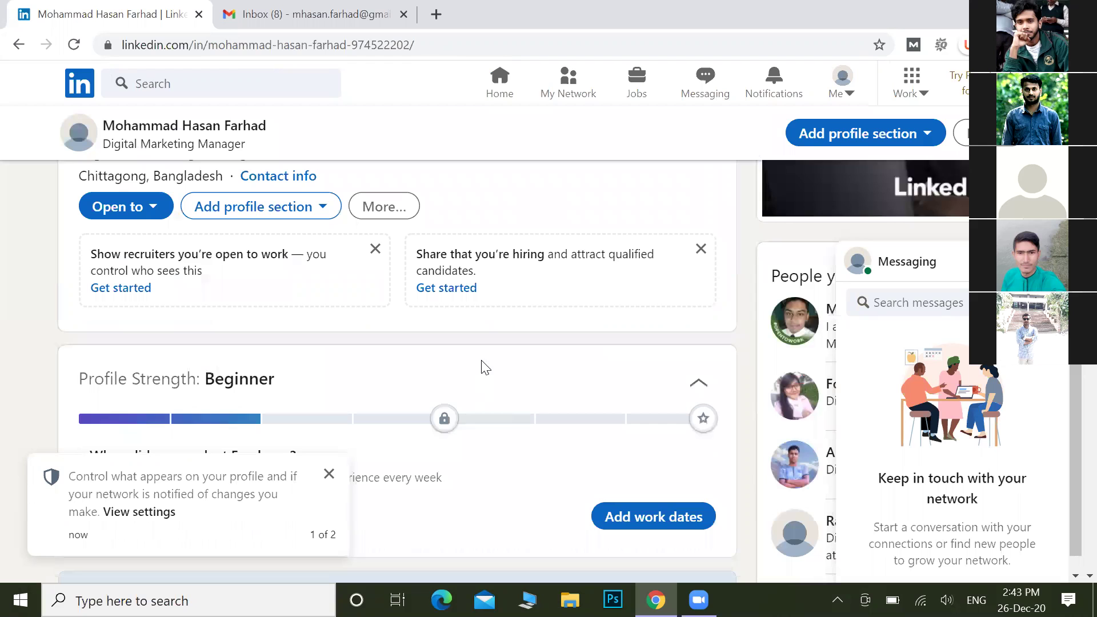
scroll(334, 367, "up", 1)
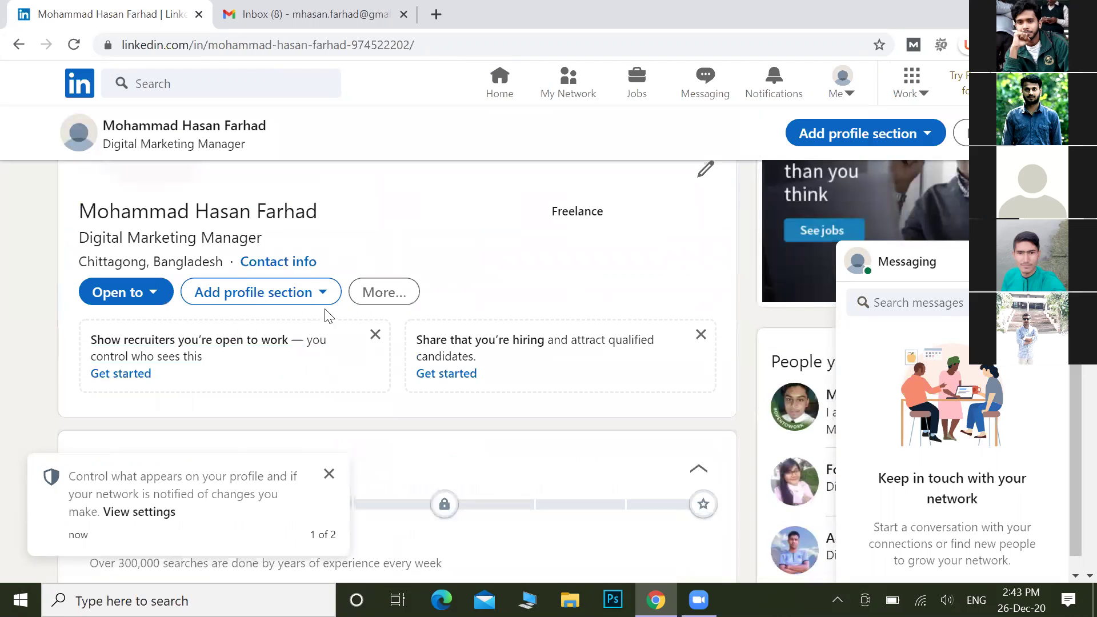
scroll(179, 265, "up", 1)
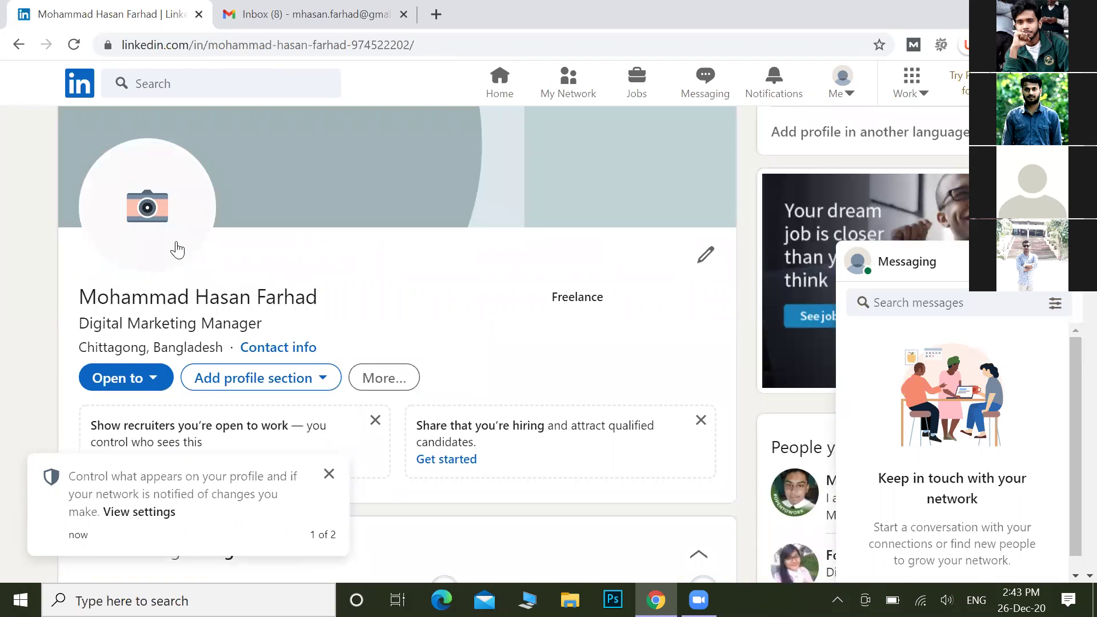
left_click(176, 246)
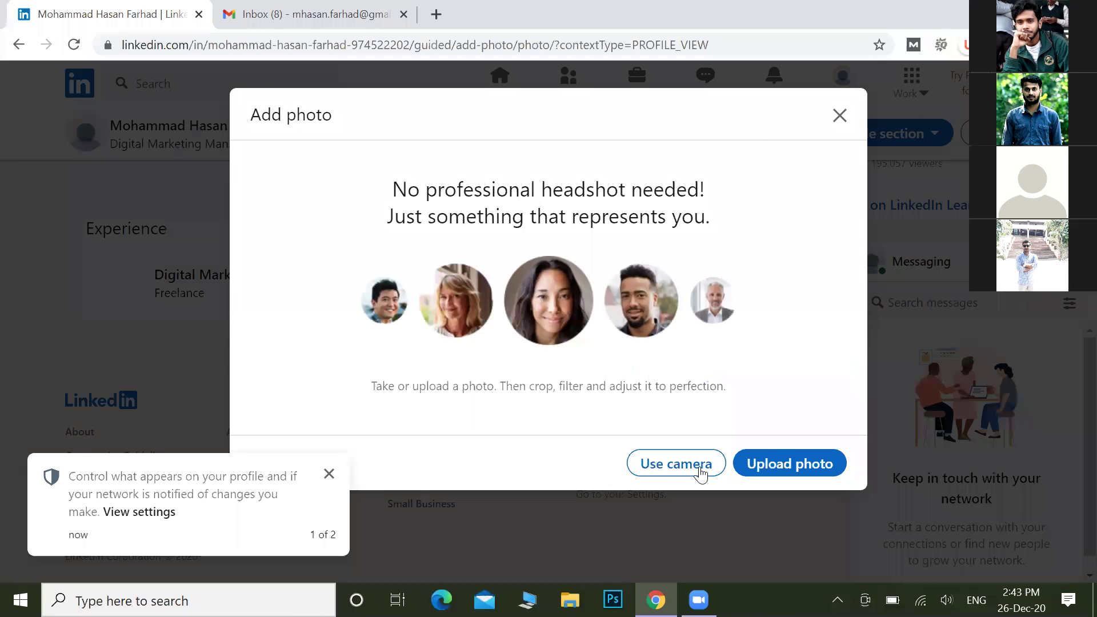
left_click(839, 116)
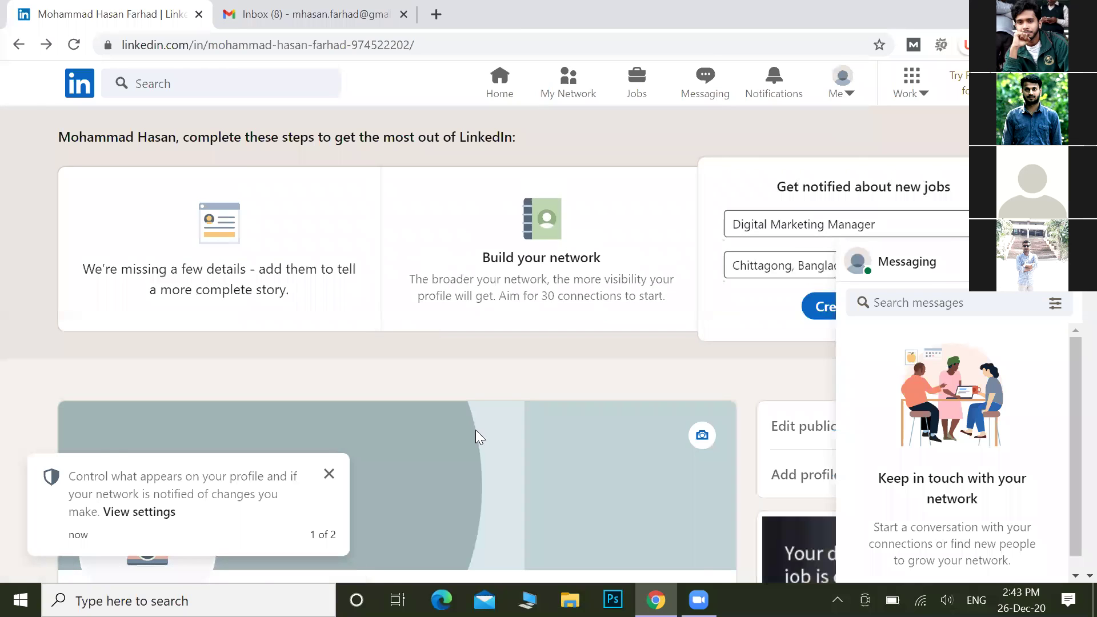
scroll(451, 420, "down", 3)
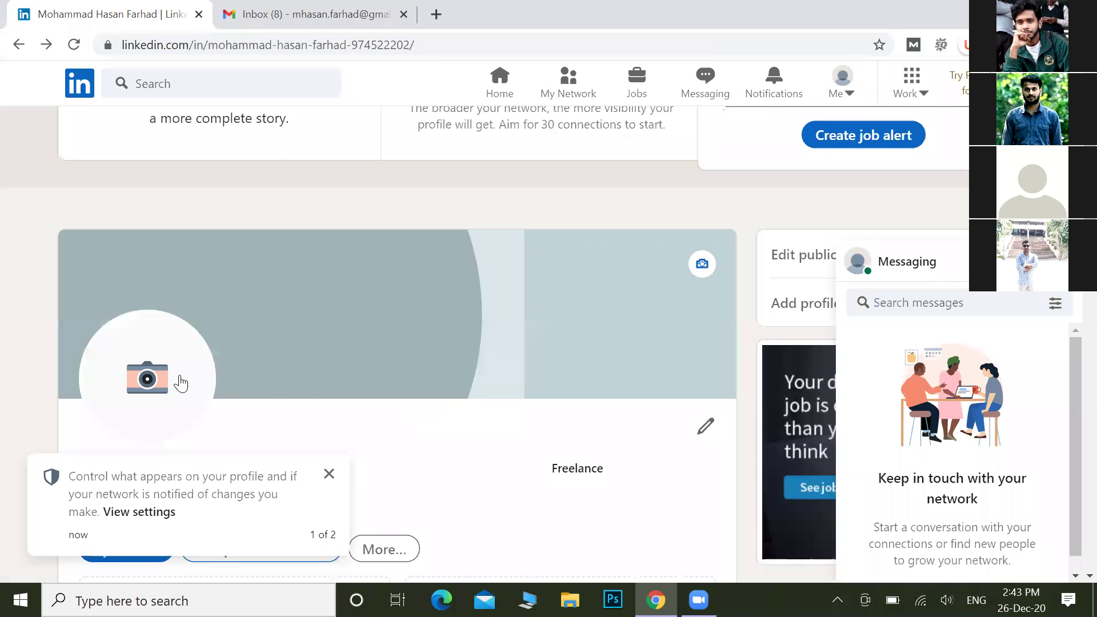
left_click(181, 381)
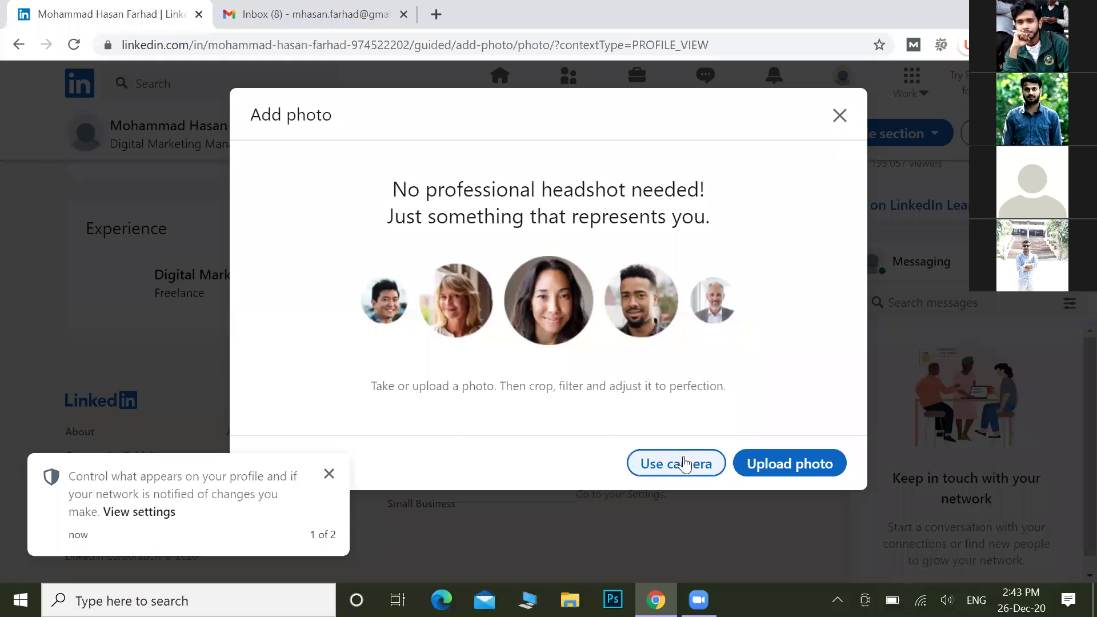
Browse New Volume (E:) for the staircase portrait to upload as the profile photo.
left_click(783, 475)
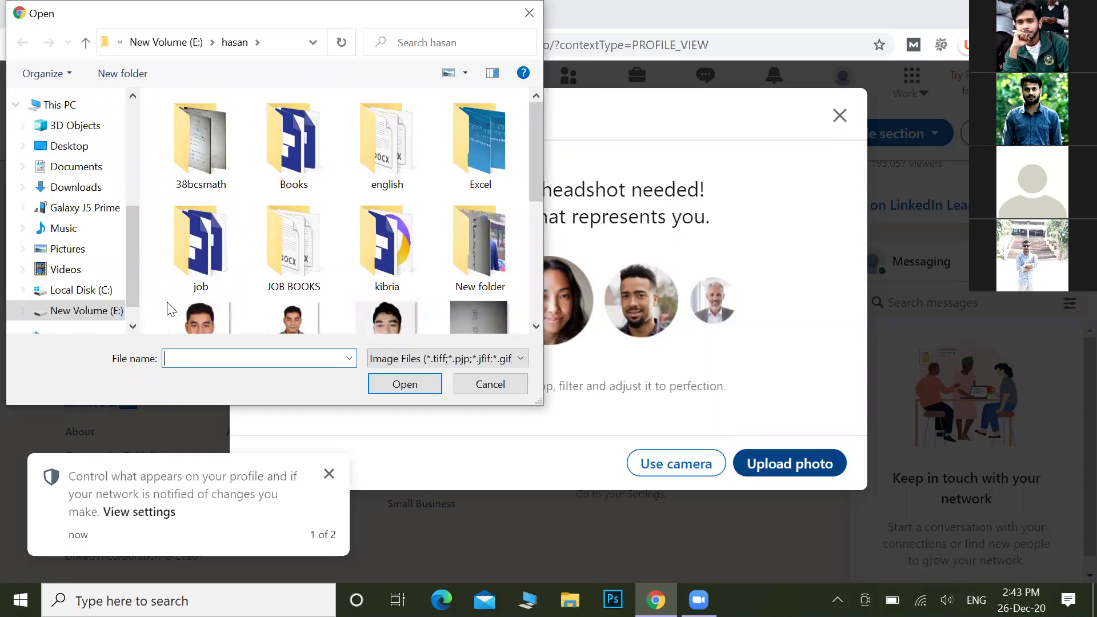
scroll(114, 309, "down", 1)
left_click(96, 289)
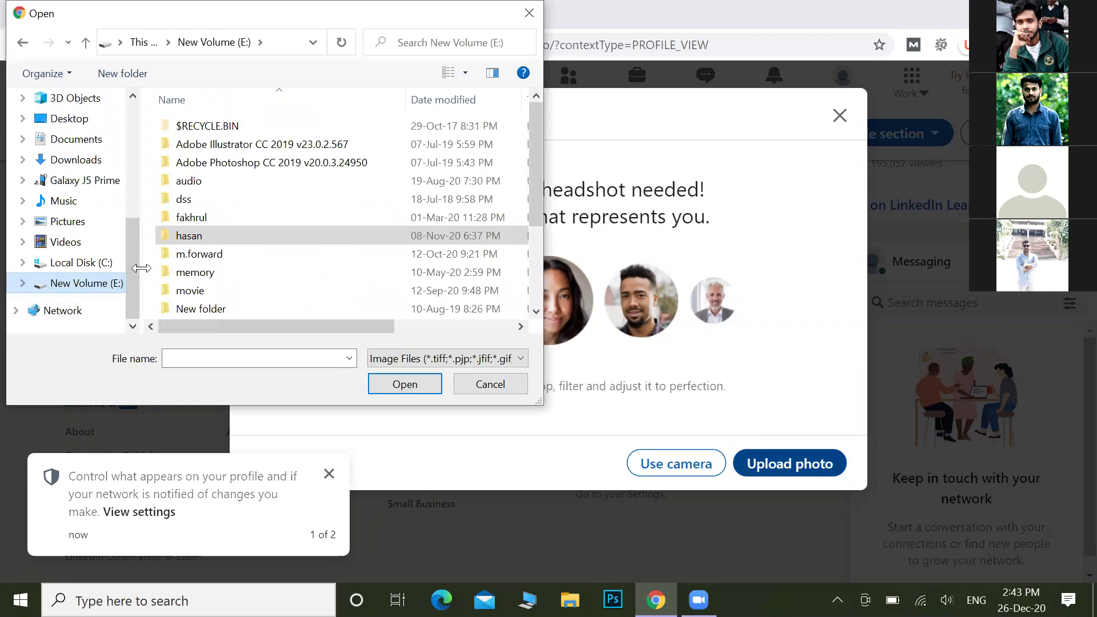
scroll(207, 284, "down", 1)
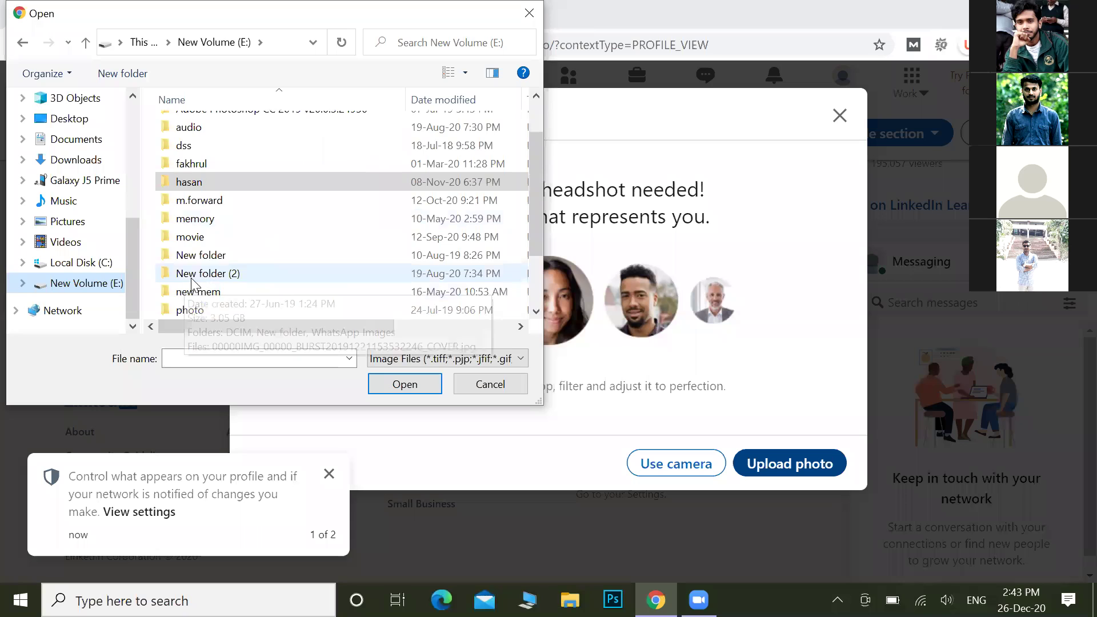
scroll(211, 297, "down", 1)
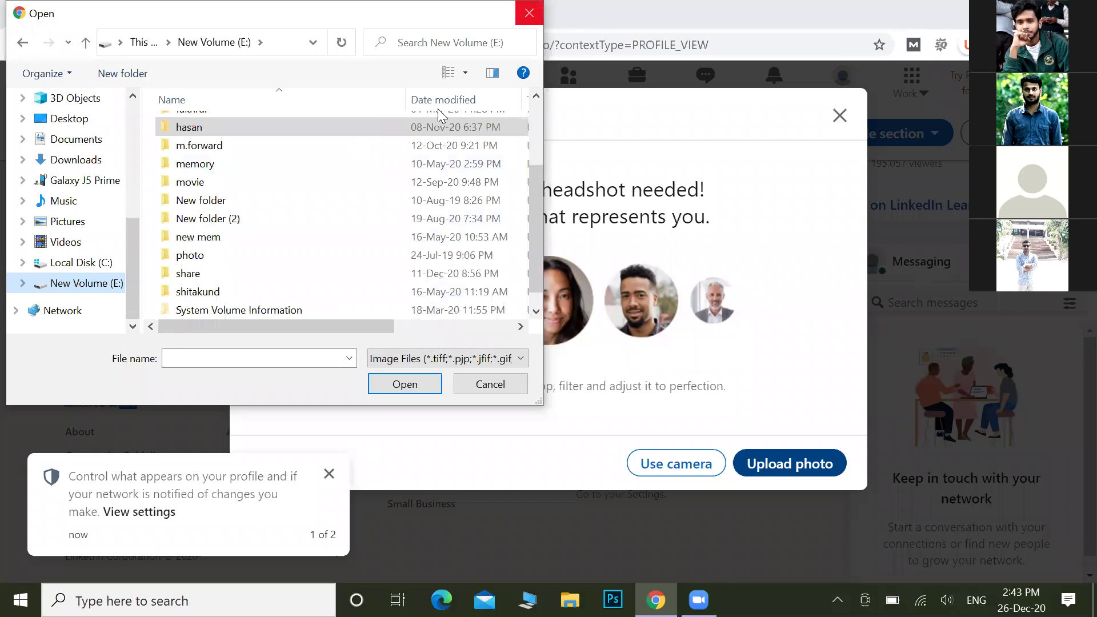
key("Escape")
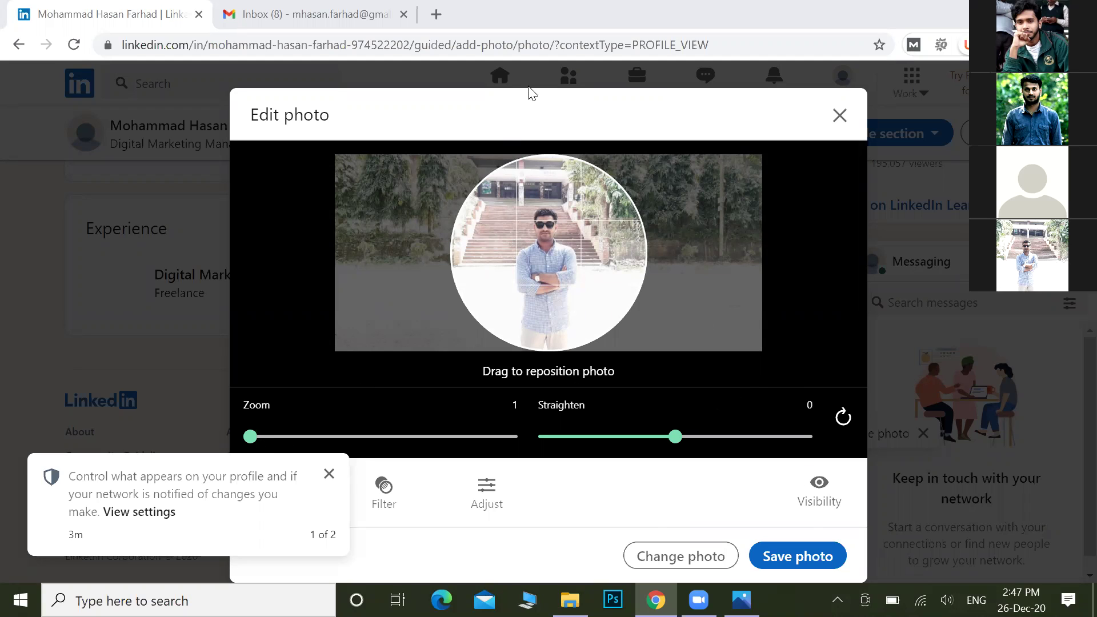
Dismiss the privacy notice and save the cropped staircase photo as the profile picture.
left_click(329, 485)
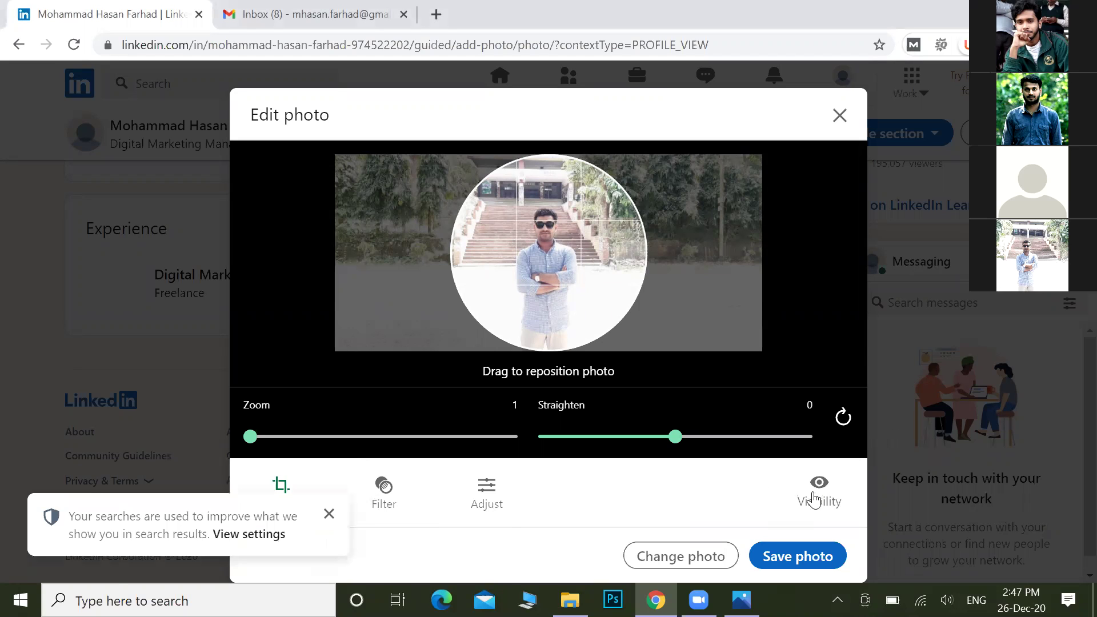
left_click(810, 562)
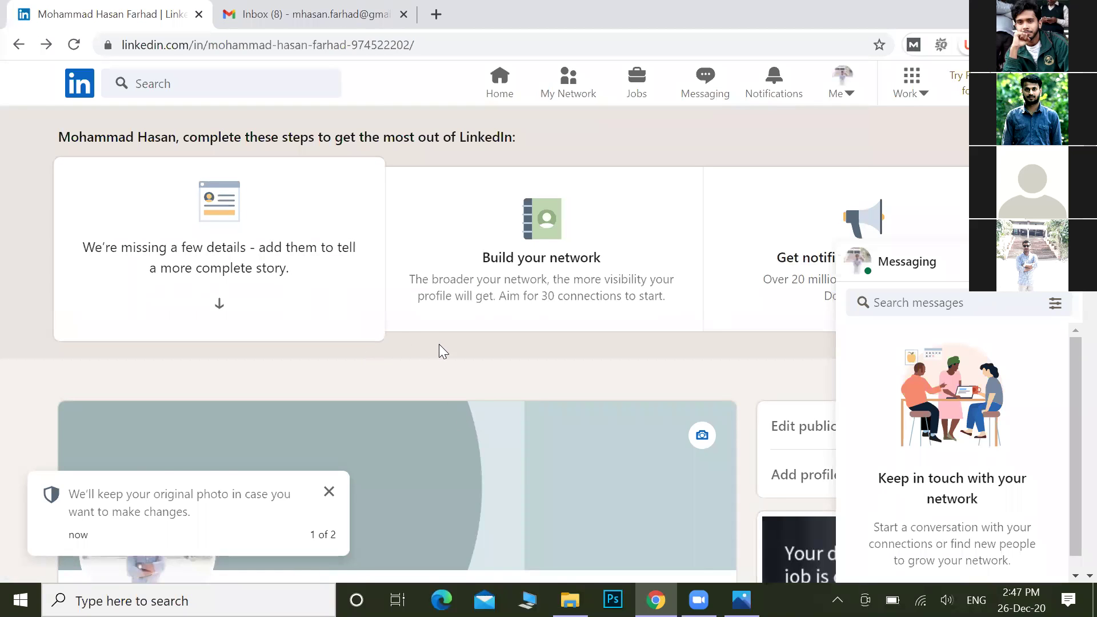
scroll(439, 344, "down", 6)
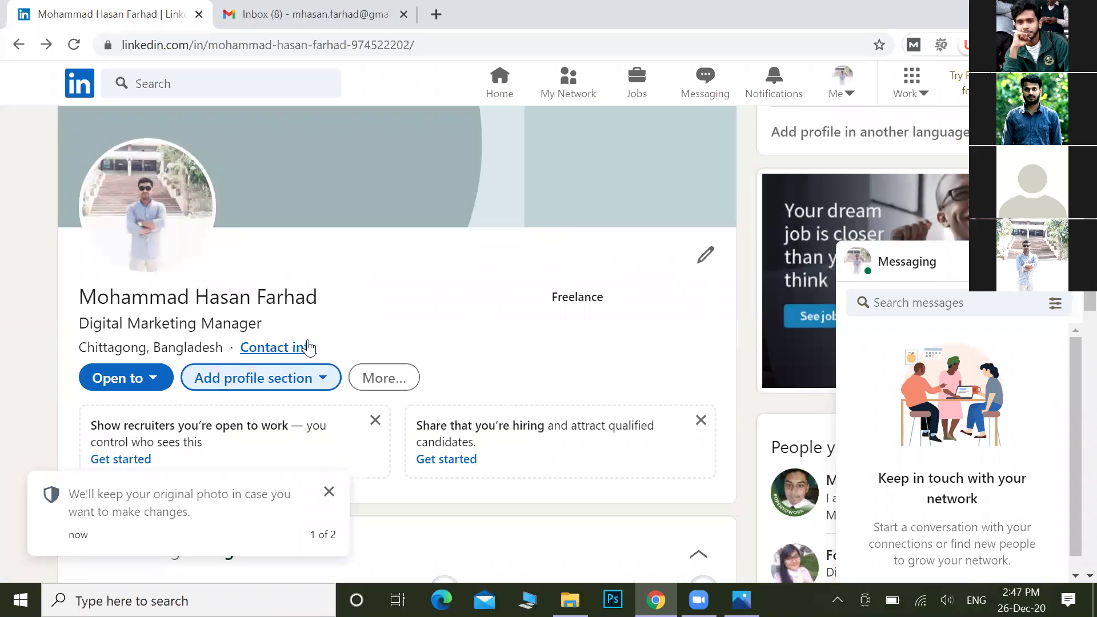
scroll(595, 331, "up", 5)
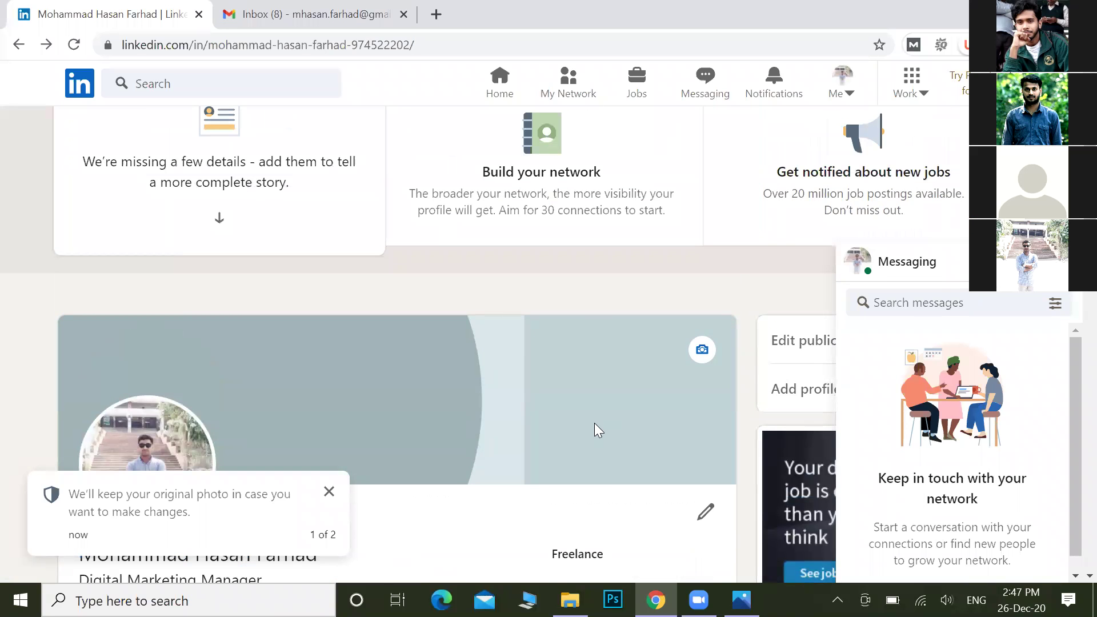
View the cover image up close, then close the viewer.
left_click(594, 423)
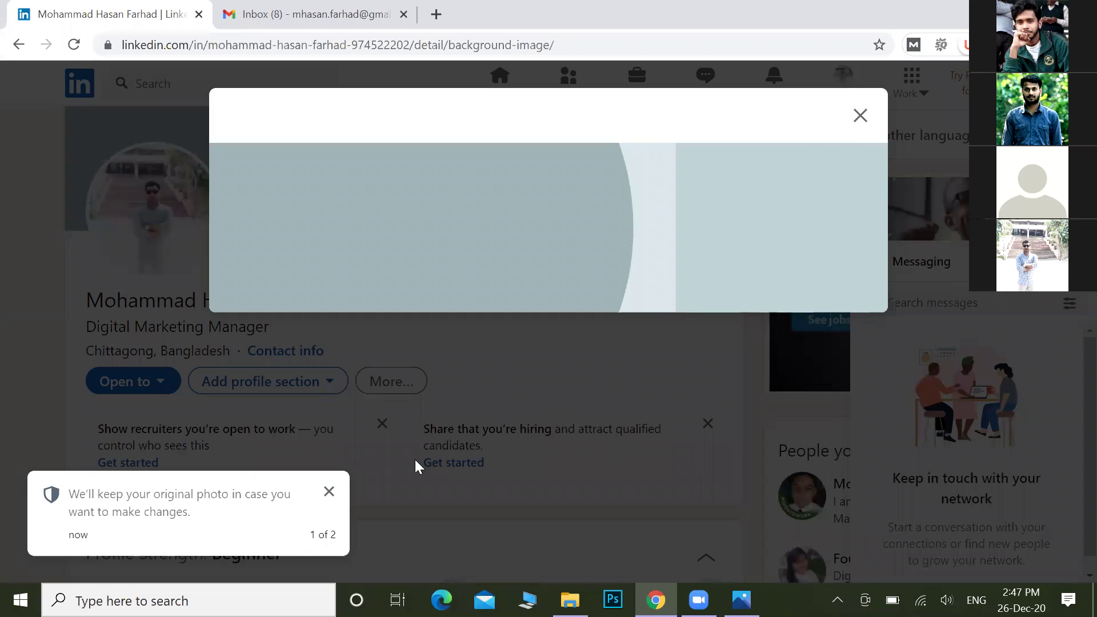
left_click(328, 493)
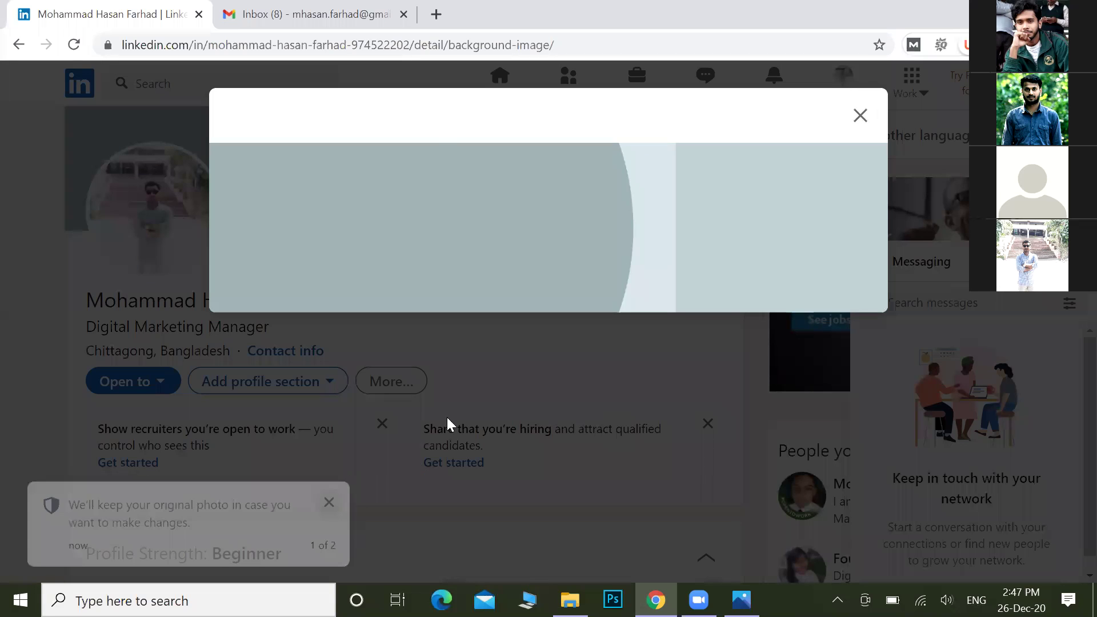
left_click(859, 119)
scroll(697, 331, "down", 3)
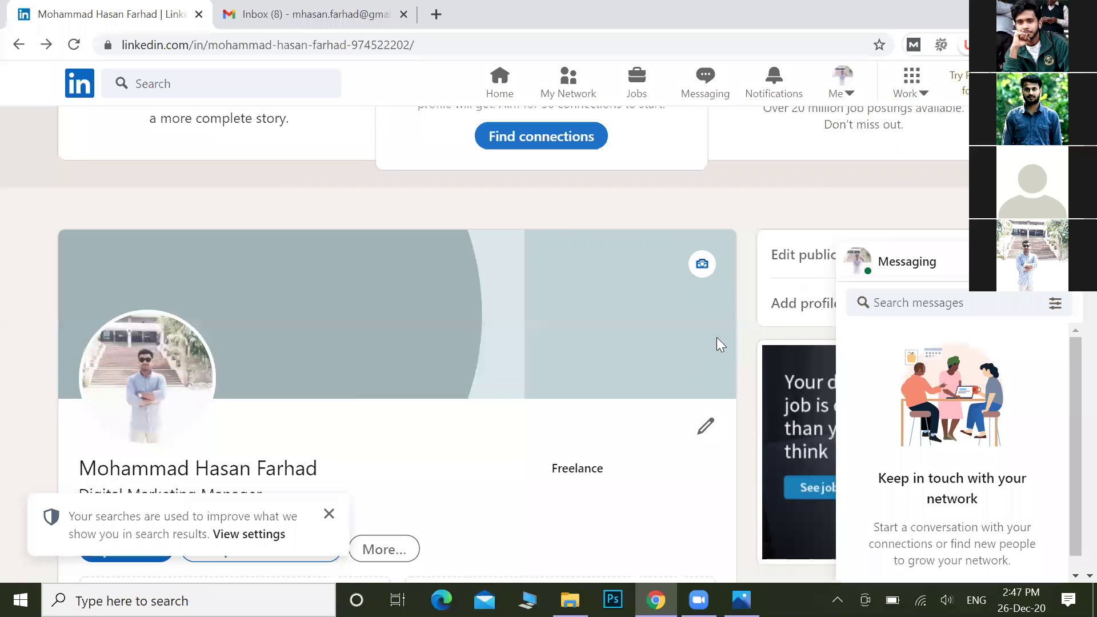
Start adding a background photo from the computer and browse the Downloads folder.
left_click(702, 264)
left_click(778, 412)
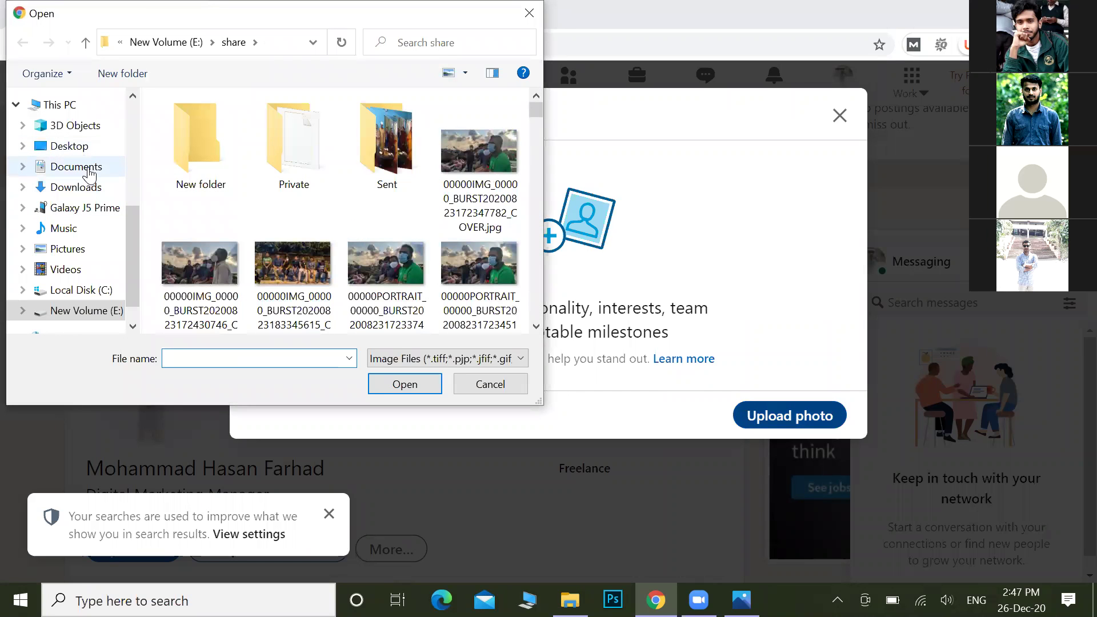
left_click(95, 191)
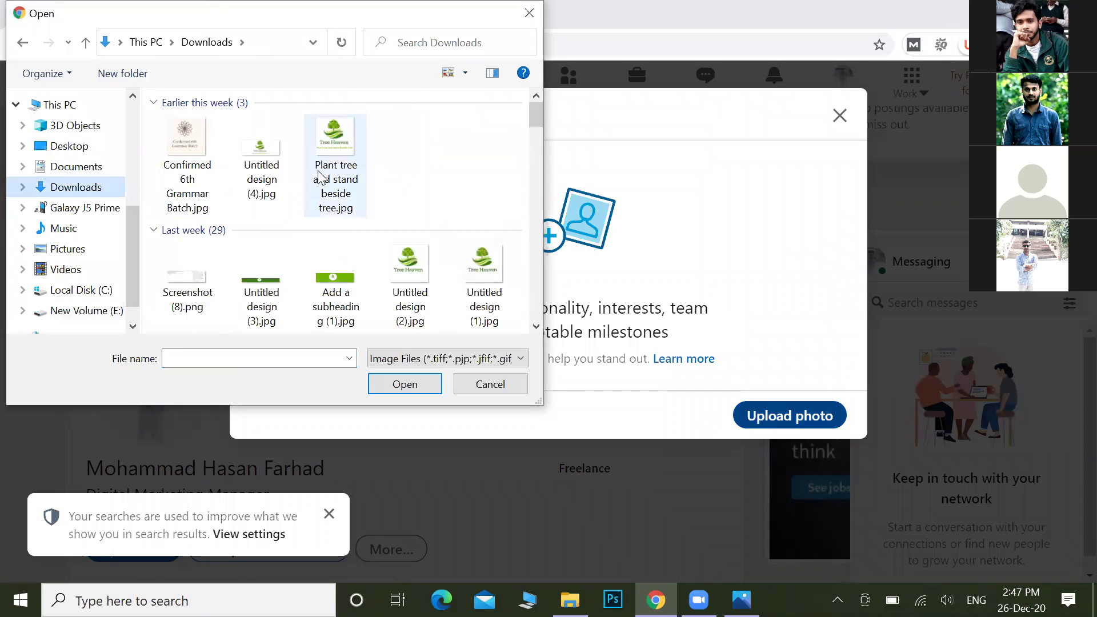
Find and select download (1).jpg in the Downloads folder.
scroll(343, 166, "down", 4)
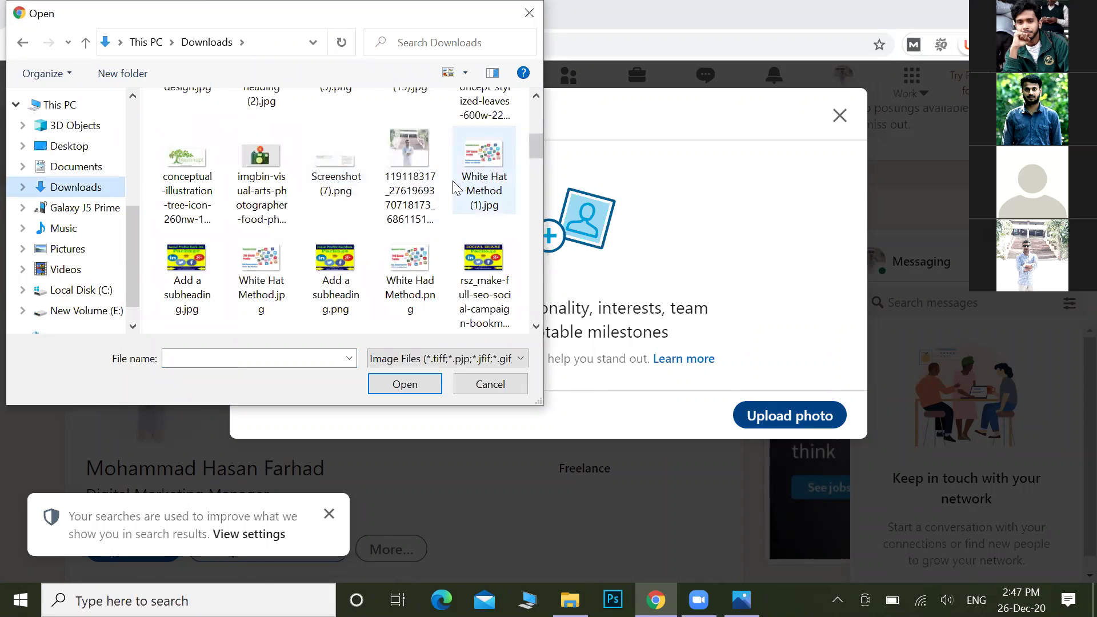
scroll(480, 195, "down", 1)
scroll(451, 226, "down", 2)
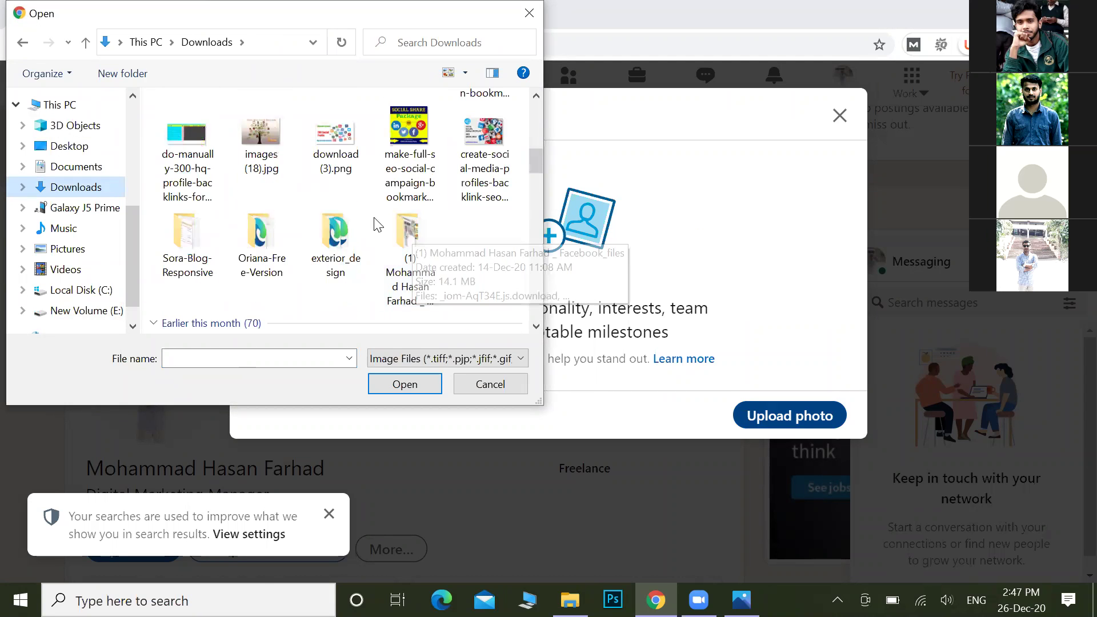
scroll(413, 201, "down", 2)
scroll(400, 211, "up", 3)
scroll(393, 211, "down", 3)
scroll(394, 217, "down", 3)
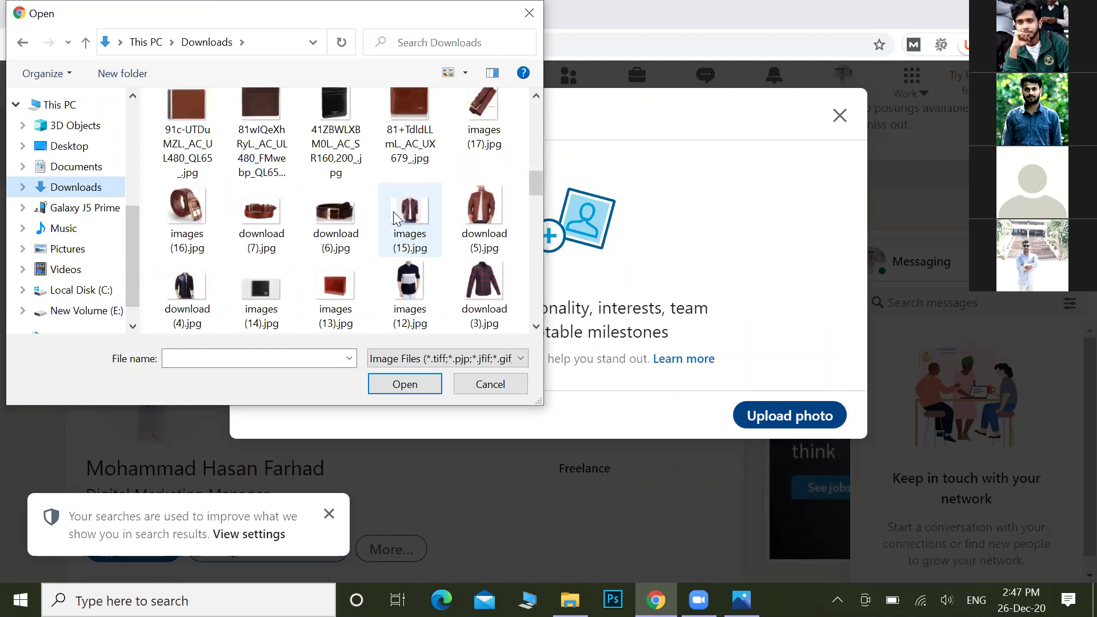
scroll(394, 218, "down", 1)
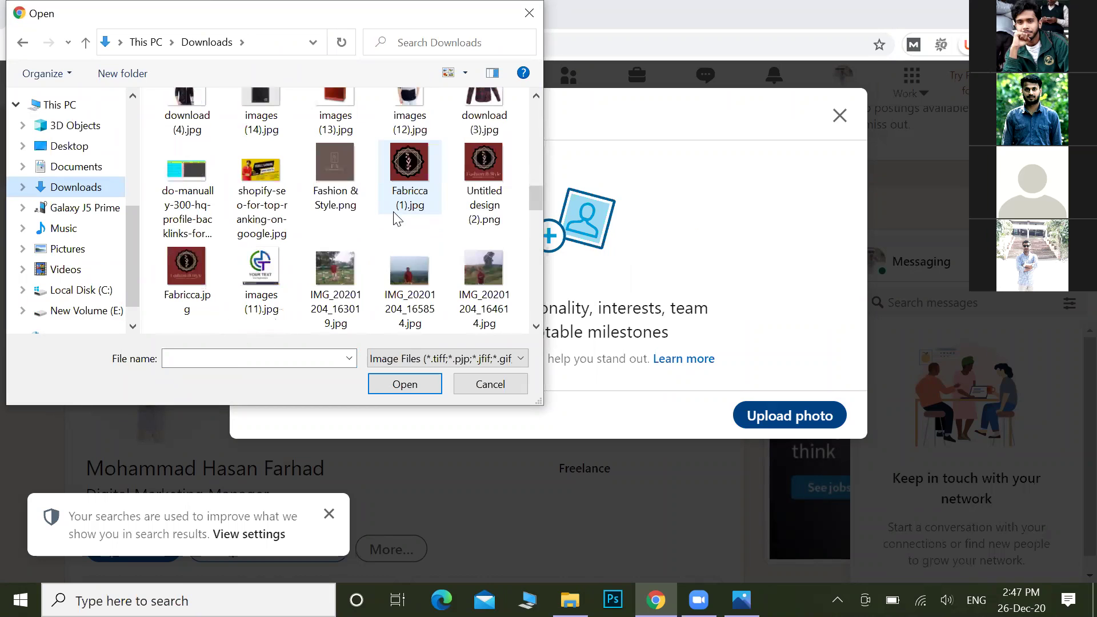
scroll(394, 218, "down", 1)
scroll(394, 219, "down", 1)
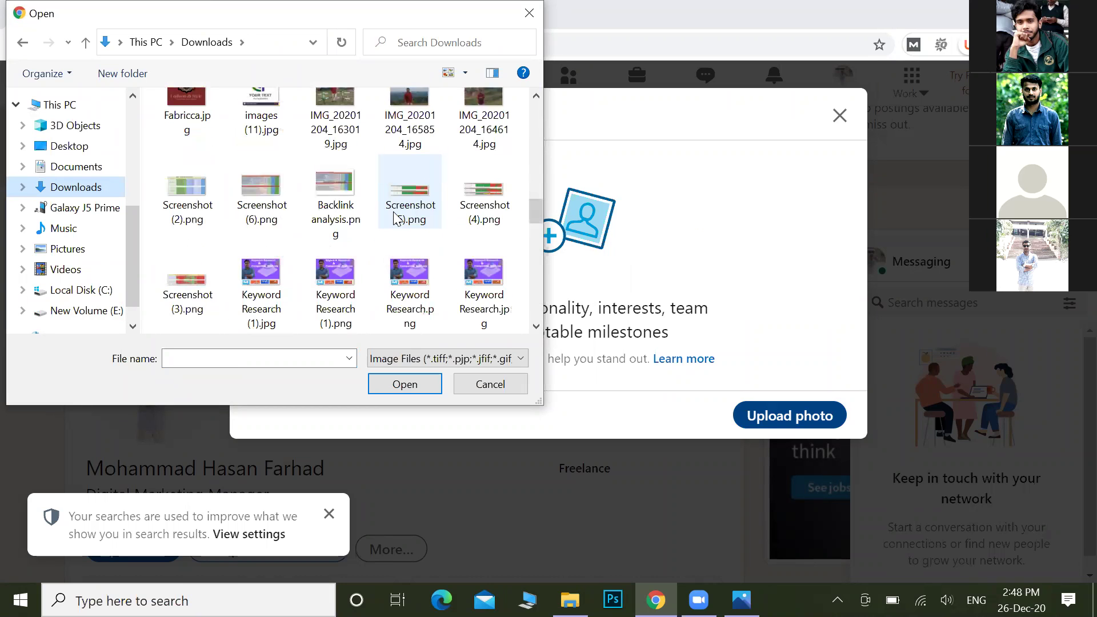
scroll(394, 219, "down", 2)
scroll(394, 218, "up", 1)
scroll(393, 214, "up", 1)
scroll(393, 215, "down", 2)
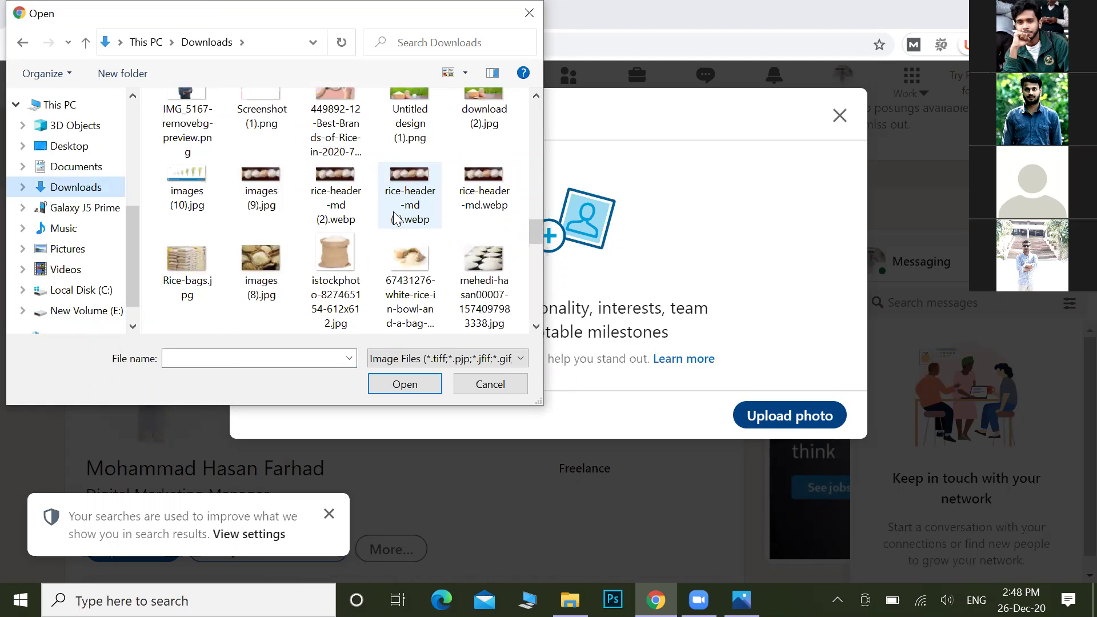
scroll(394, 218, "up", 5)
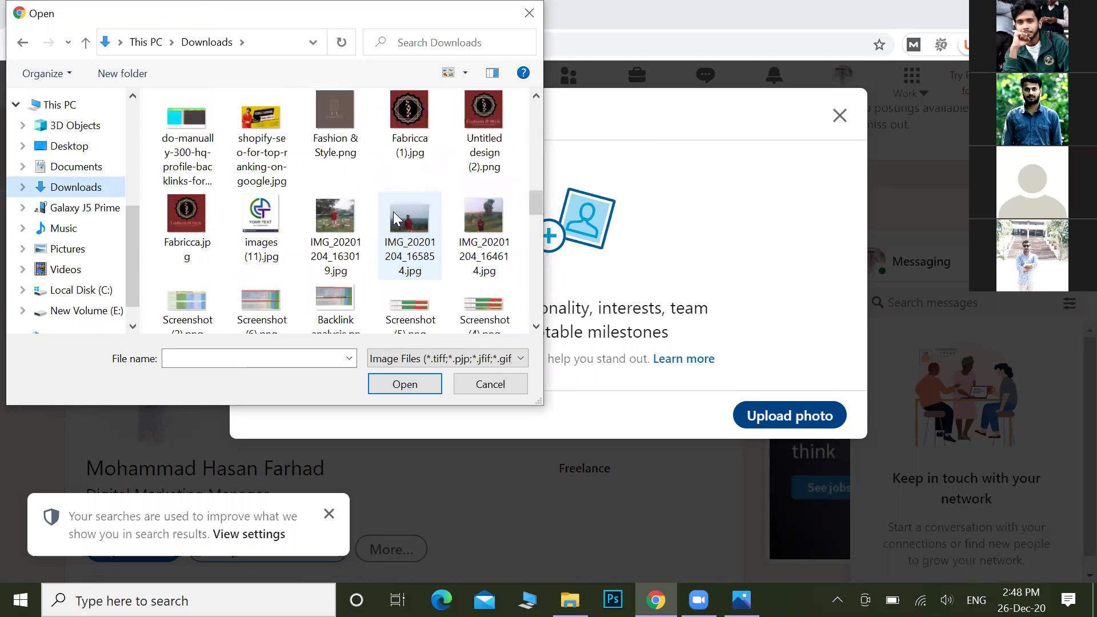
scroll(394, 218, "up", 5)
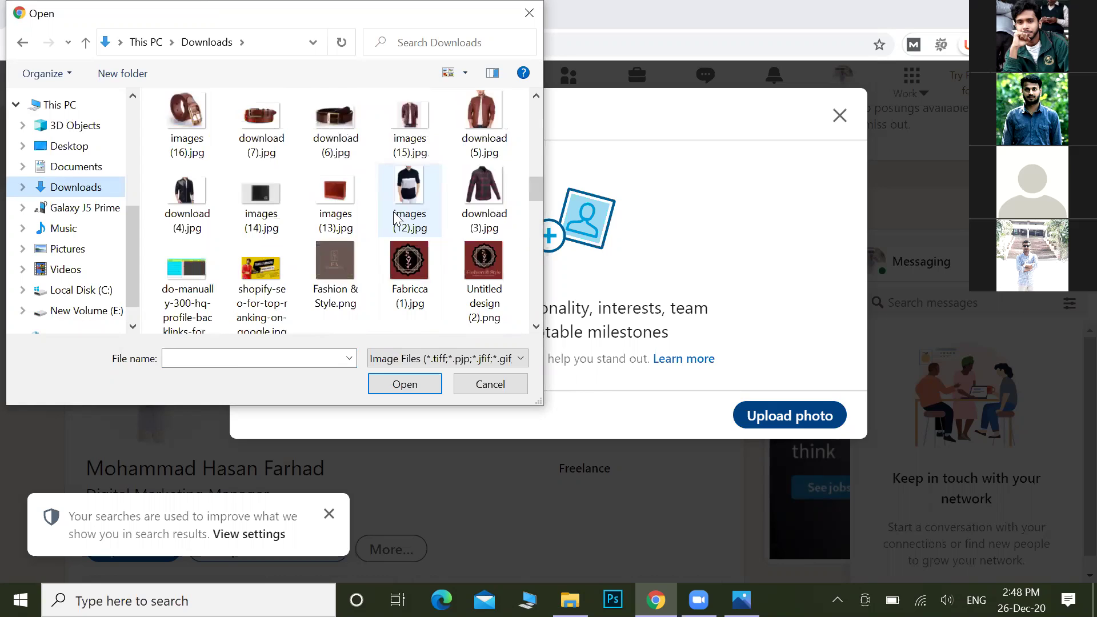
scroll(393, 218, "up", 1)
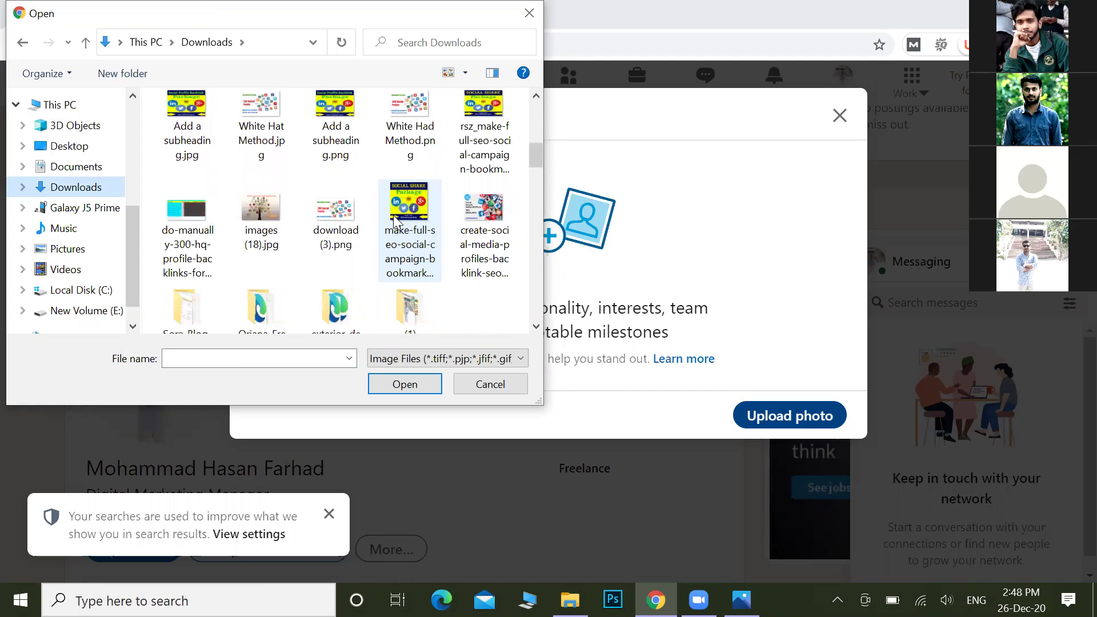
scroll(393, 215, "up", 1)
scroll(394, 221, "up", 1)
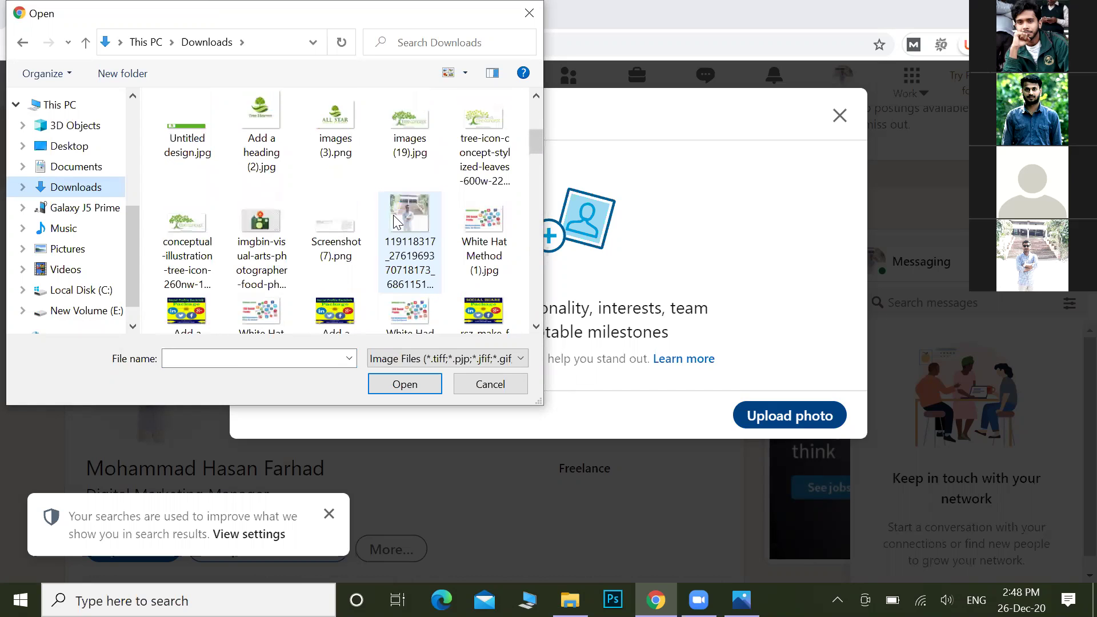
scroll(384, 223, "up", 3)
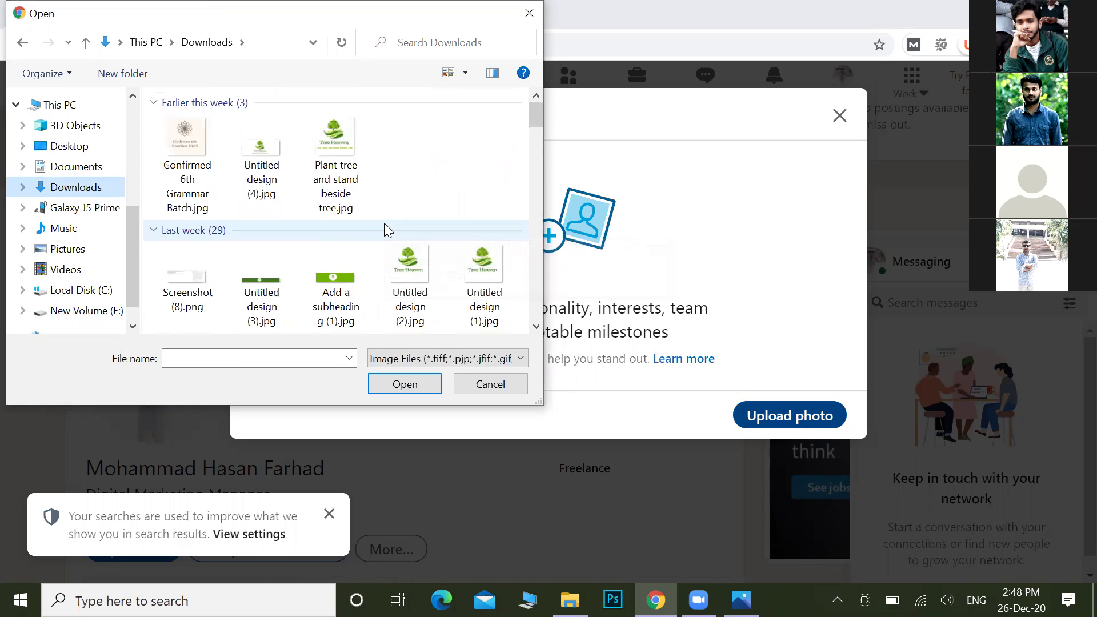
scroll(384, 223, "down", 2)
scroll(384, 223, "down", 7)
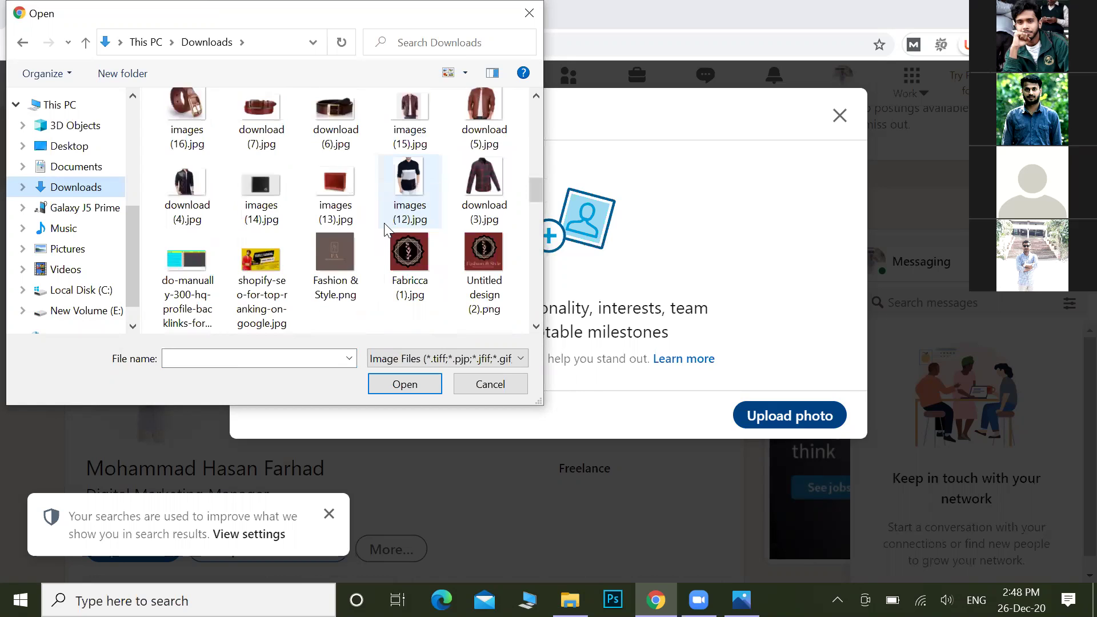
scroll(390, 225, "down", 6)
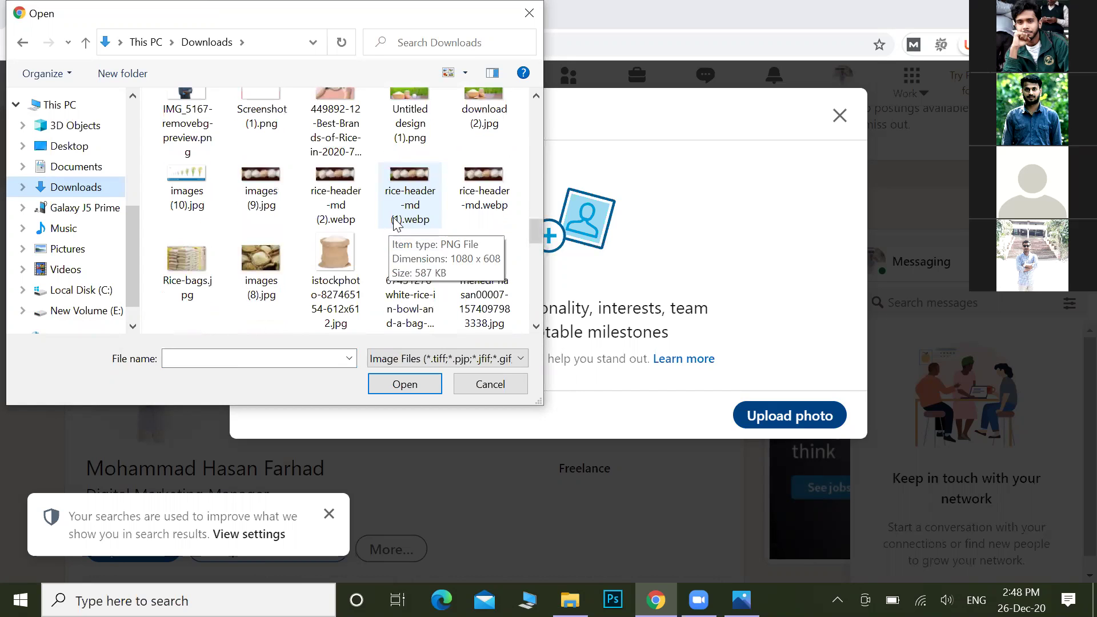
scroll(420, 217, "down", 3)
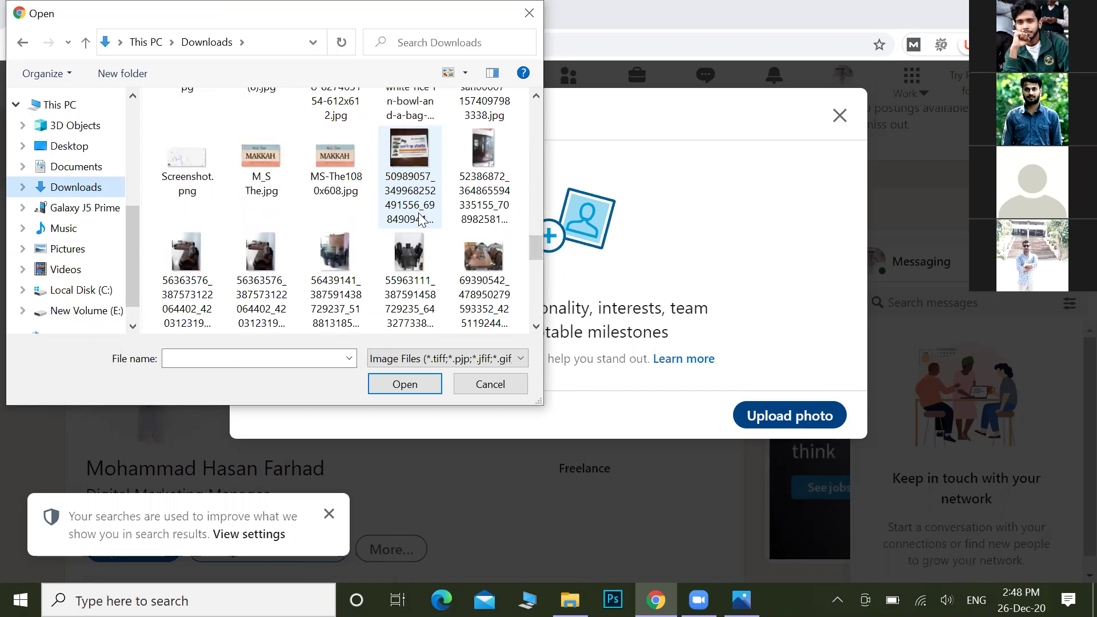
scroll(420, 218, "down", 2)
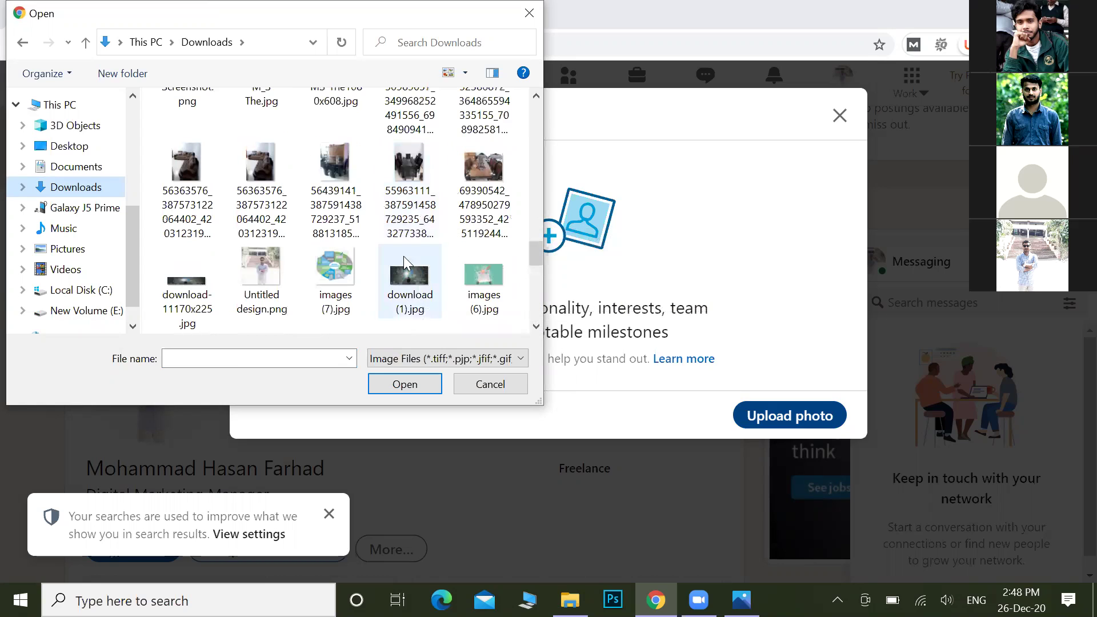
left_click(407, 302)
Load download (1).jpg, shift it upward in the banner crop, and apply it as the background.
left_click(407, 385)
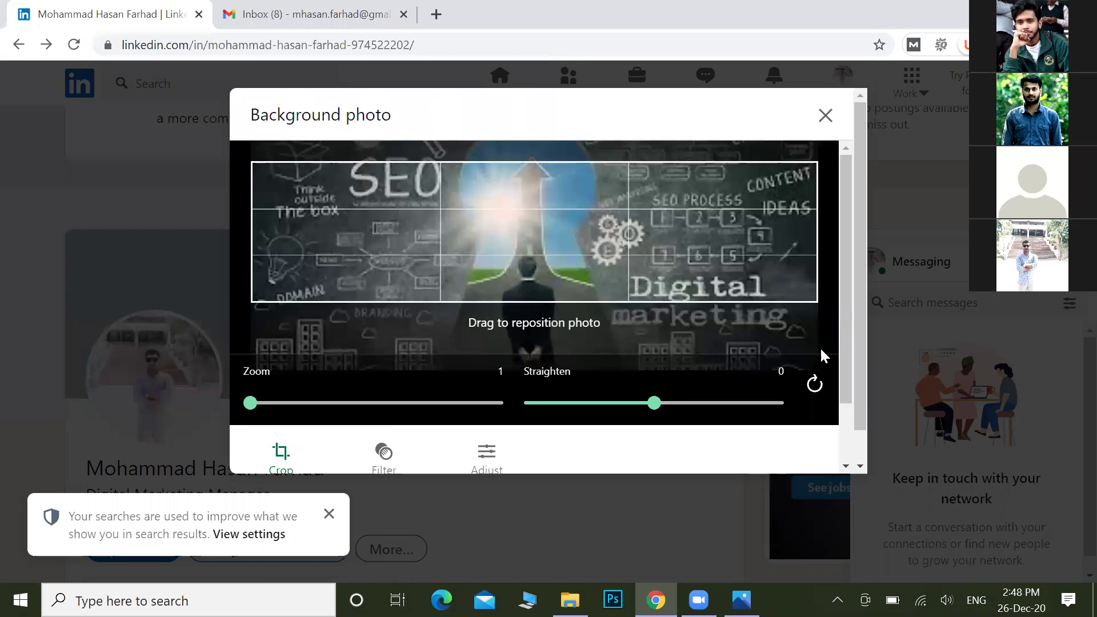
left_click_drag(257, 309, 252, 315)
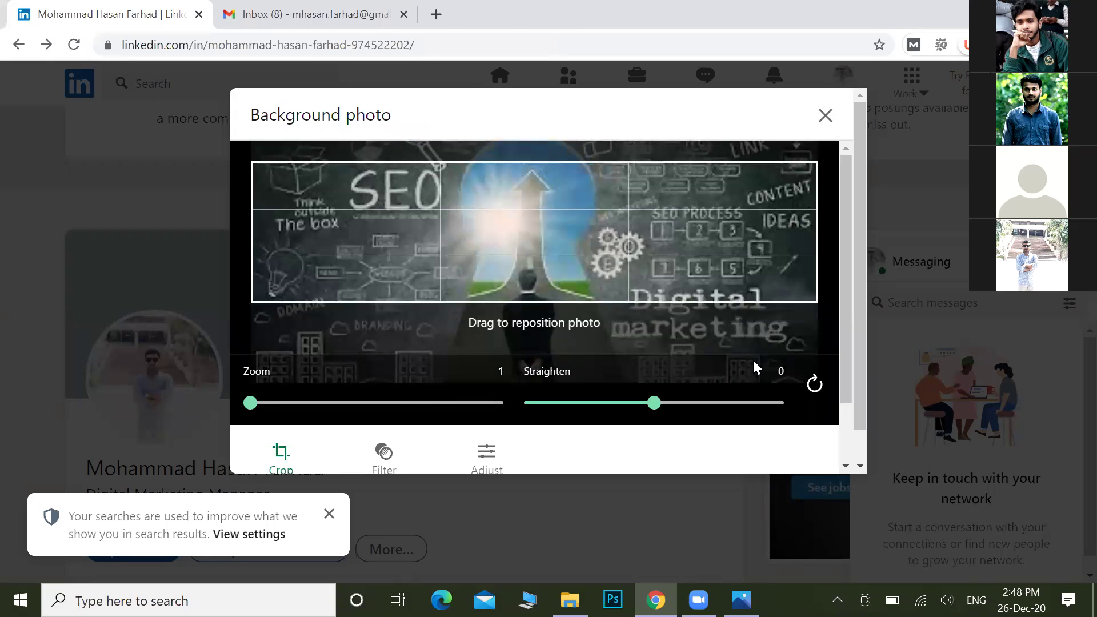
left_click_drag(730, 260, 725, 230)
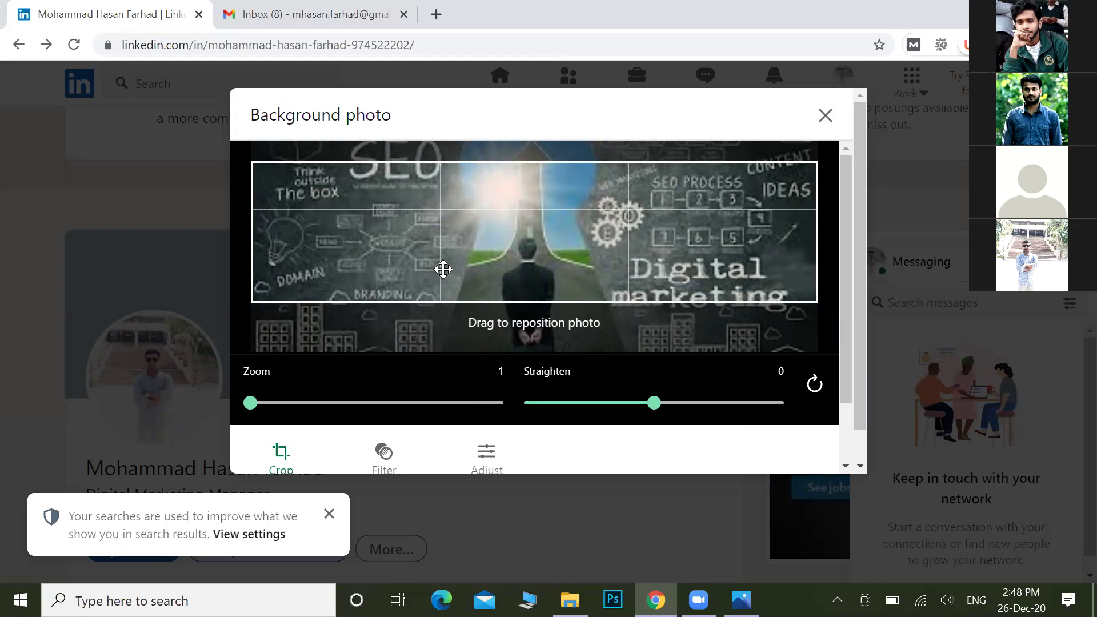
scroll(524, 249, "down", 2)
scroll(526, 249, "up", 2)
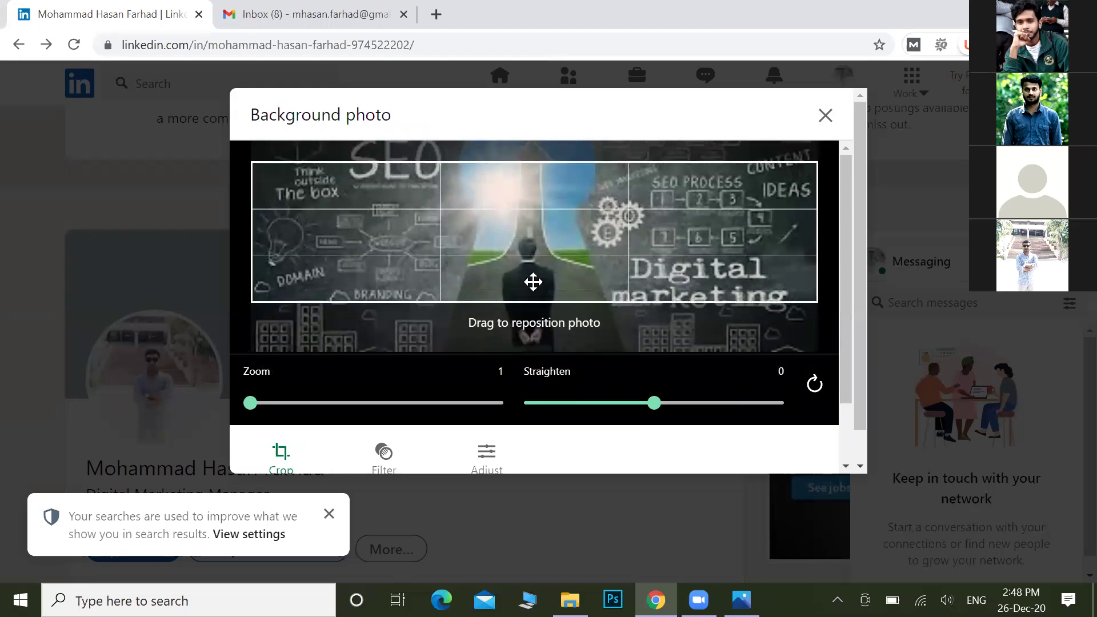
left_click_drag(555, 271, 558, 257)
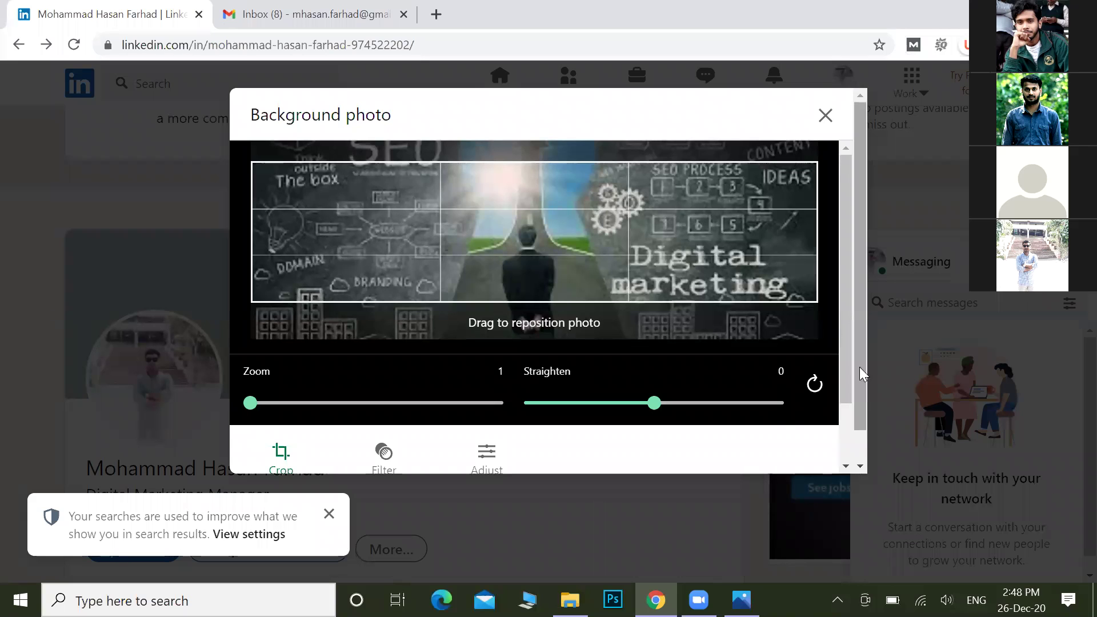
left_click_drag(849, 300, 817, 534)
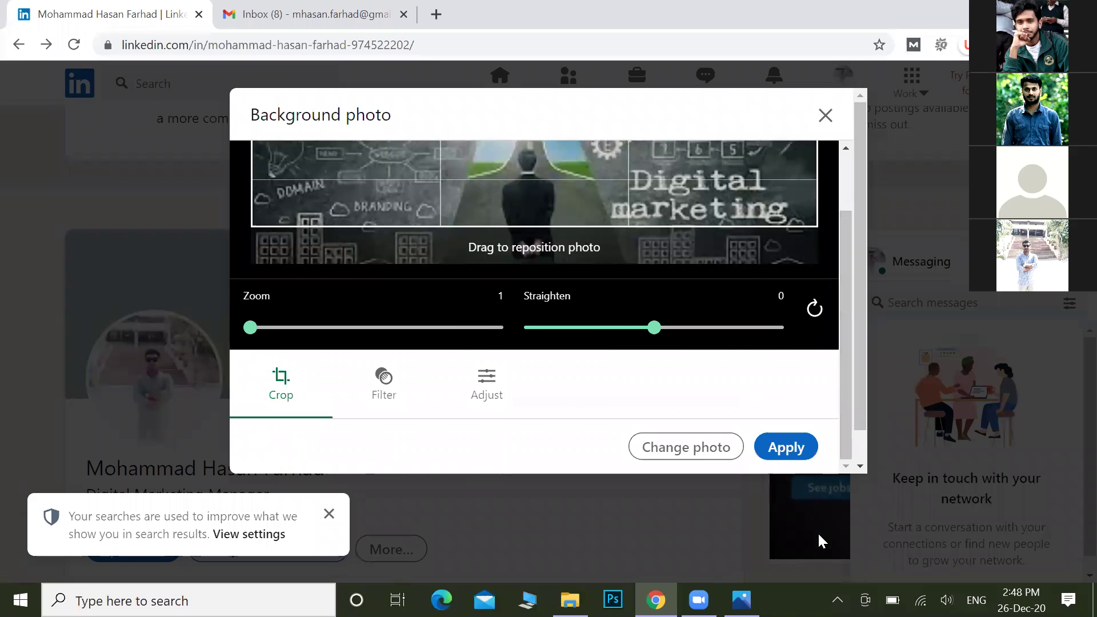
left_click(782, 448)
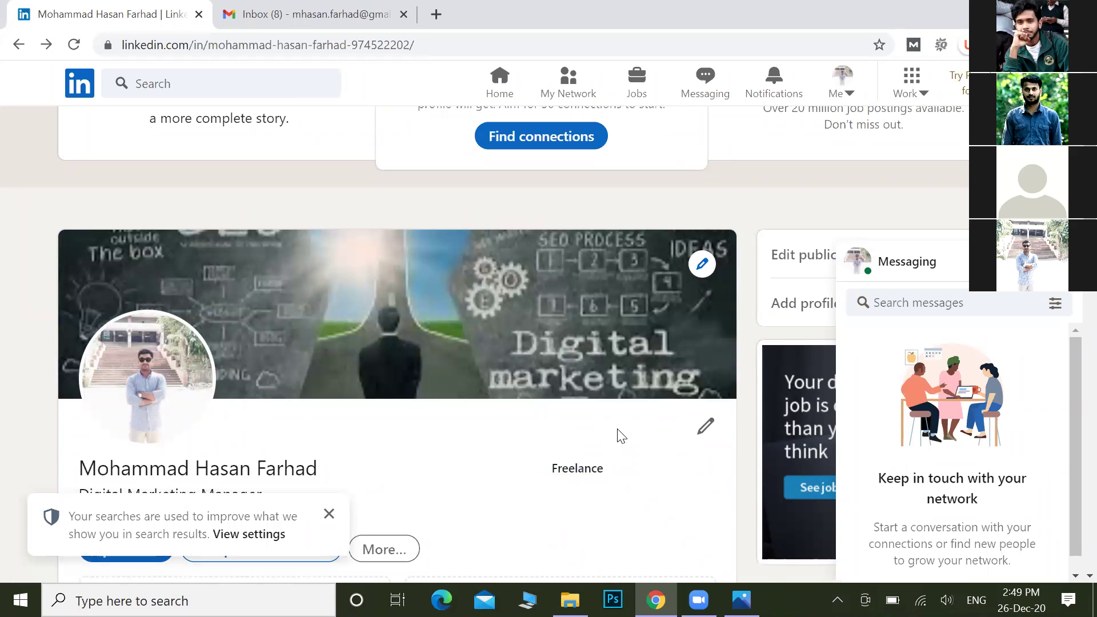
Go down to the Profile Strength card and begin adding work dates for the Freelance role.
scroll(620, 437, "down", 2)
scroll(629, 406, "down", 2)
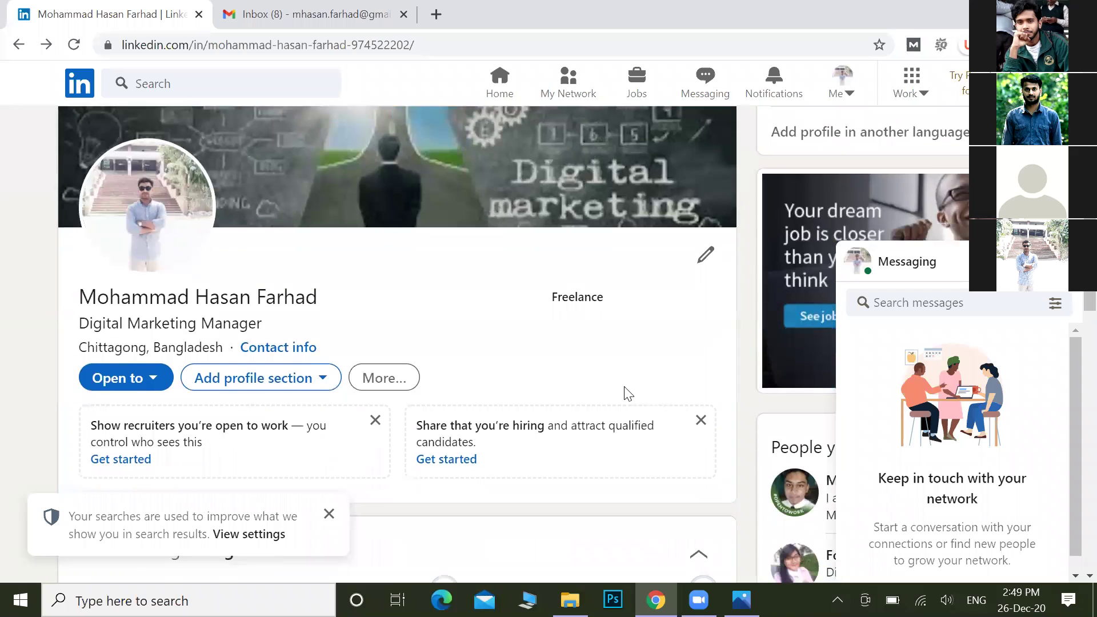
scroll(534, 379, "down", 2)
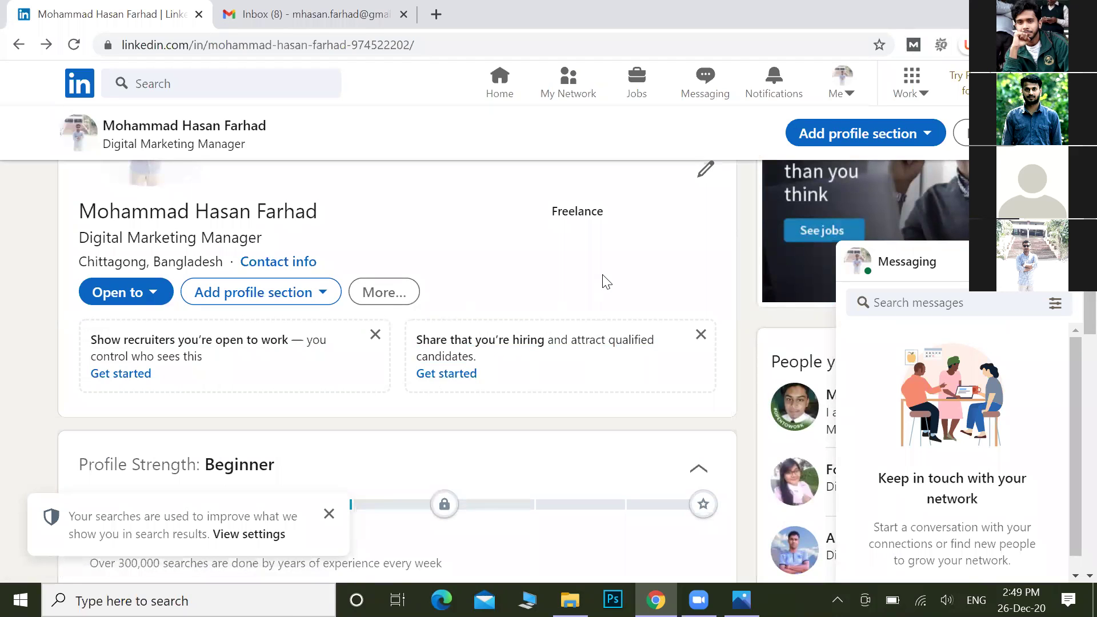
key("XF86AudioLowerVolume")
scroll(425, 409, "down", 1)
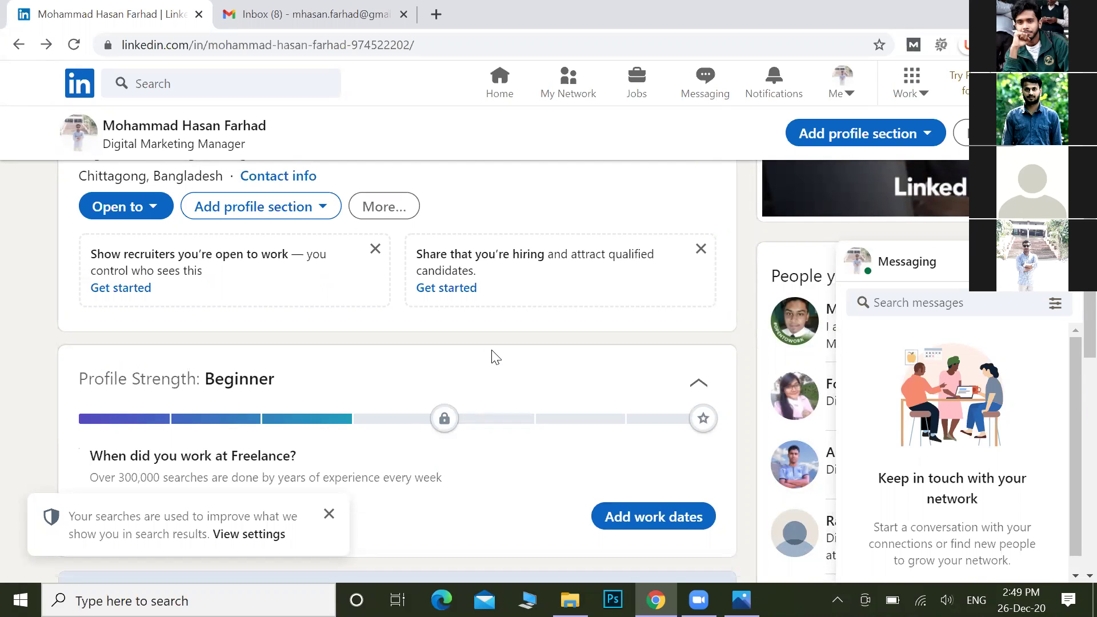
scroll(495, 356, "up", 1)
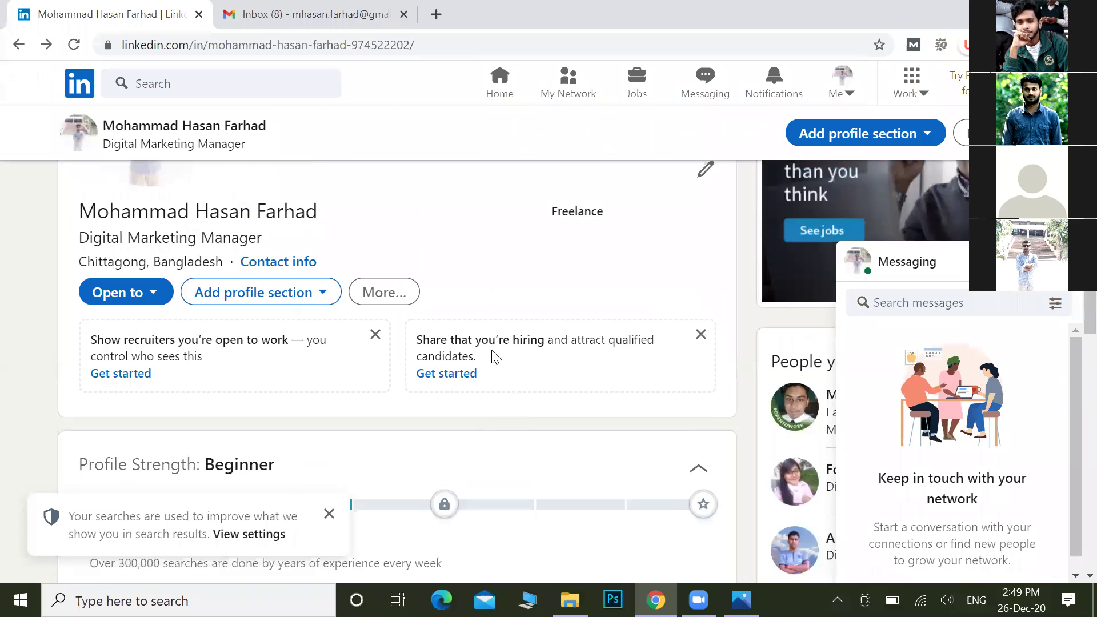
scroll(483, 392, "down", 3)
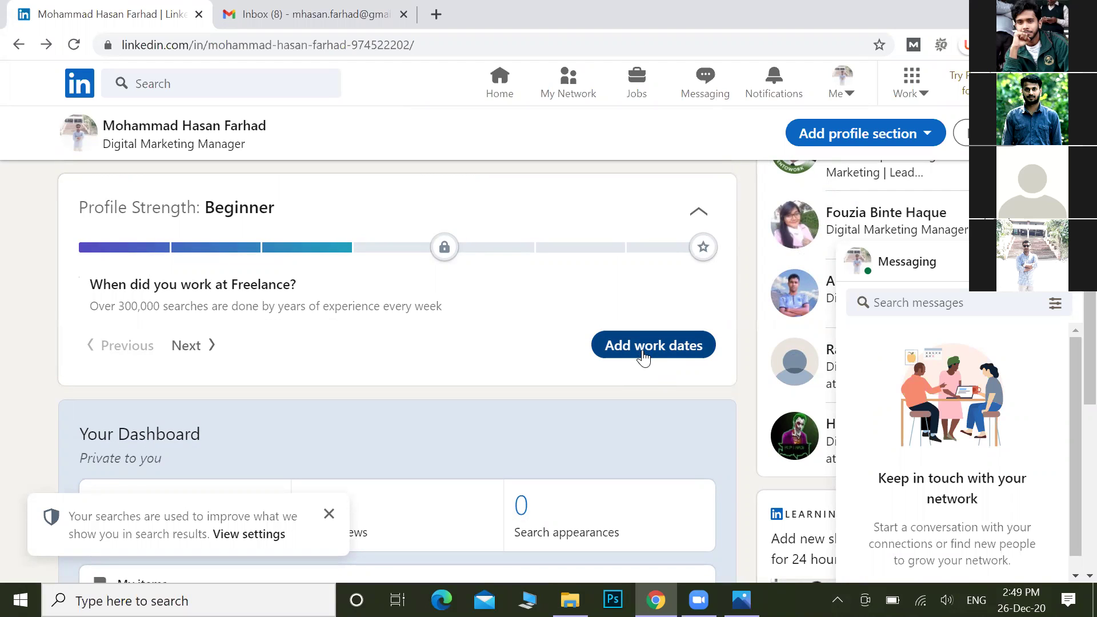
left_click(631, 355)
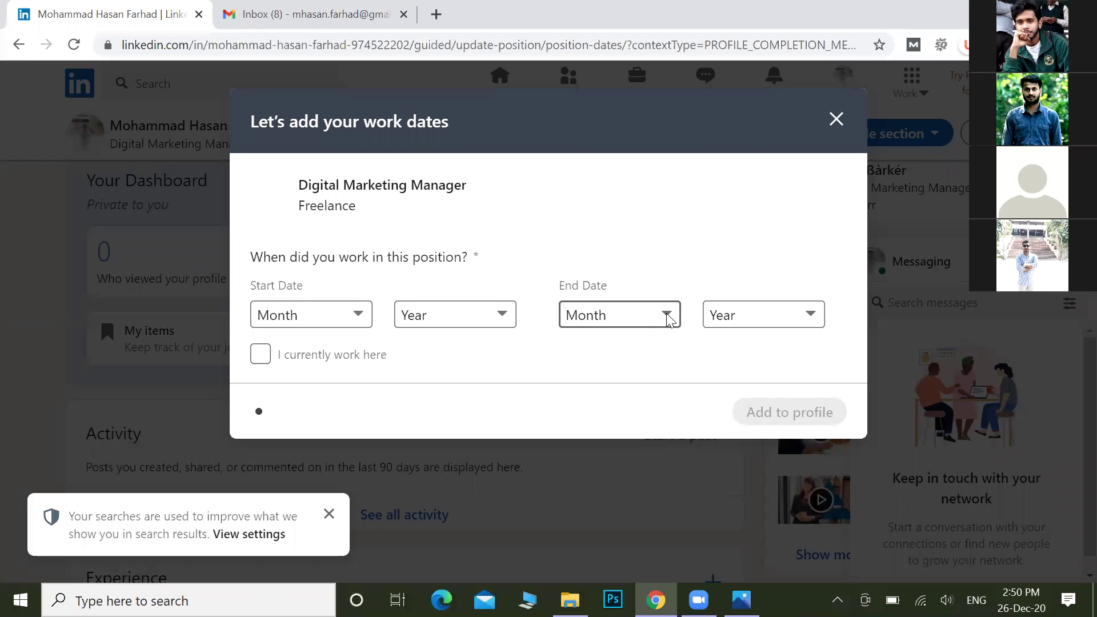
Set the Freelance role's start date to January 2019.
left_click(357, 318)
scroll(328, 206, "down", 1)
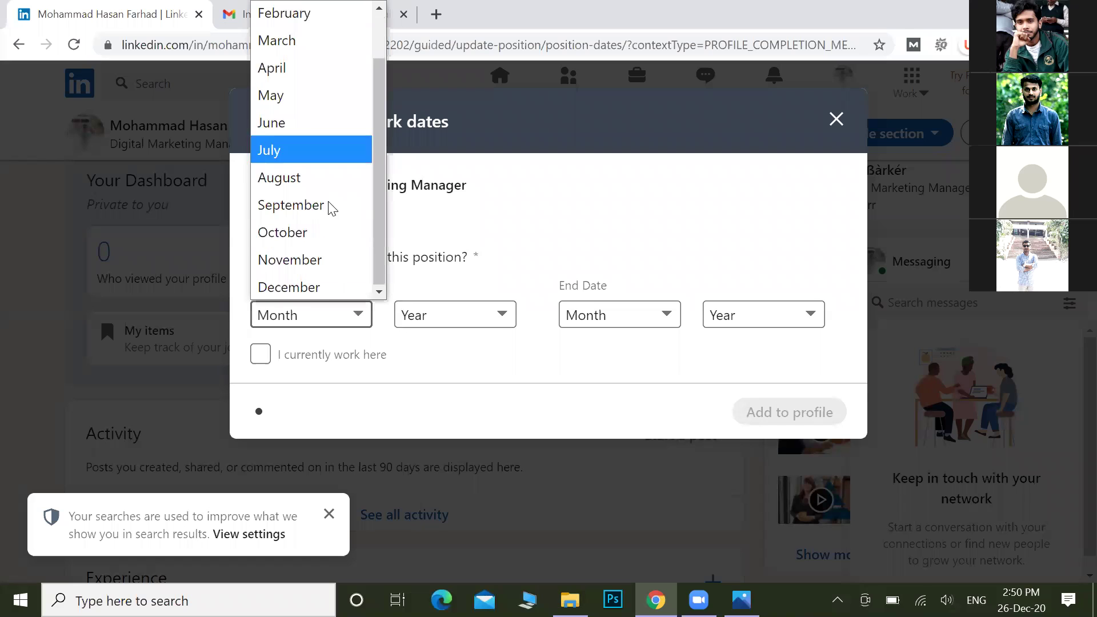
scroll(331, 223, "up", 1)
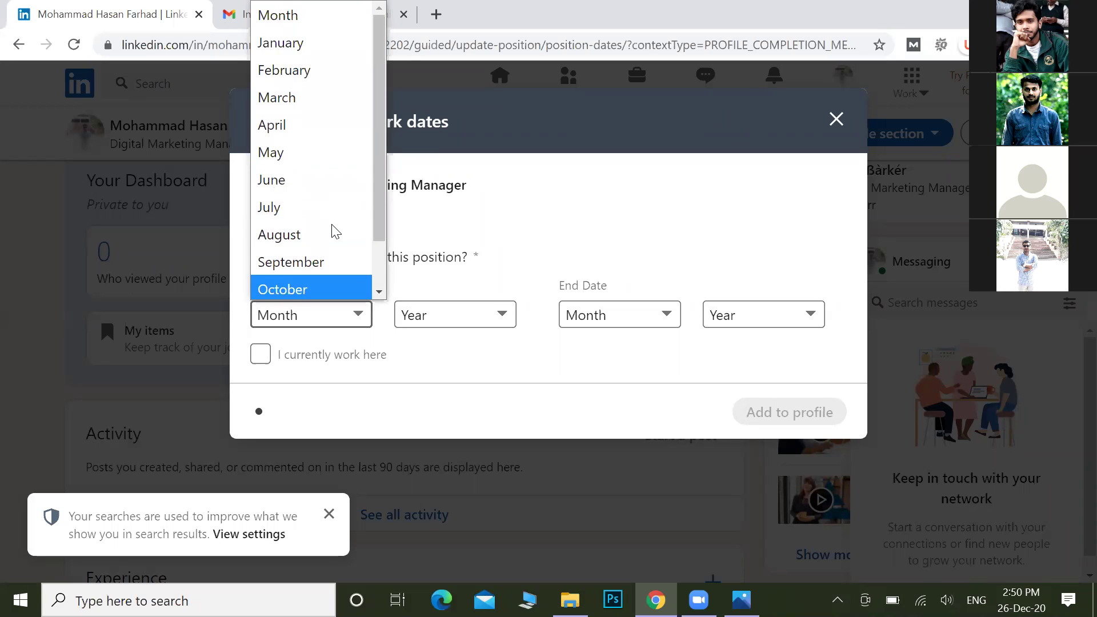
left_click(327, 43)
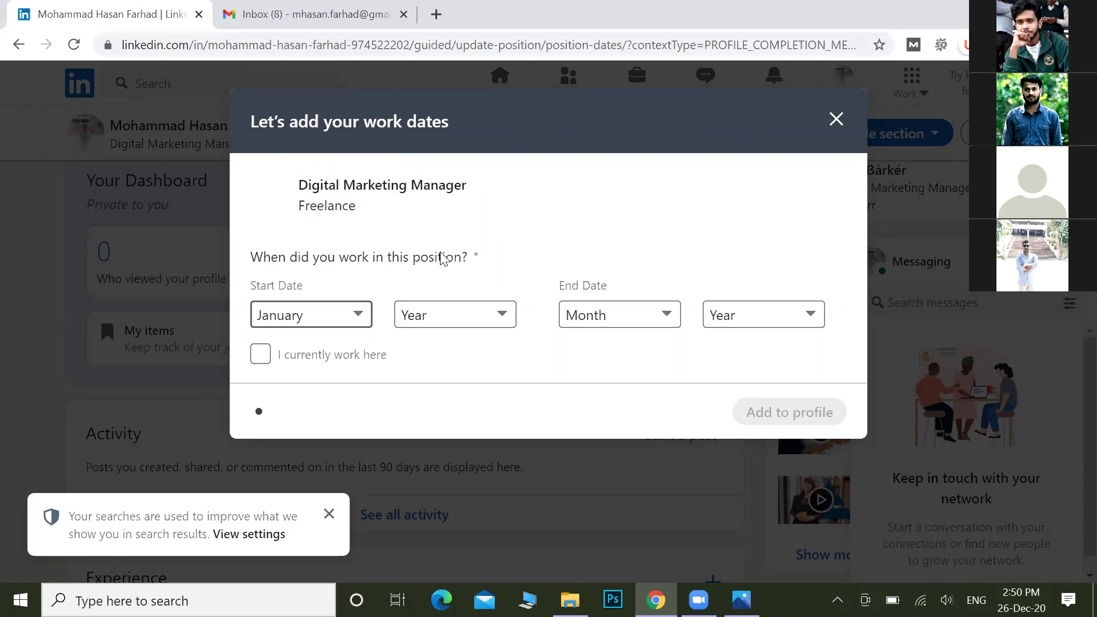
left_click(499, 318)
scroll(451, 256, "down", 1)
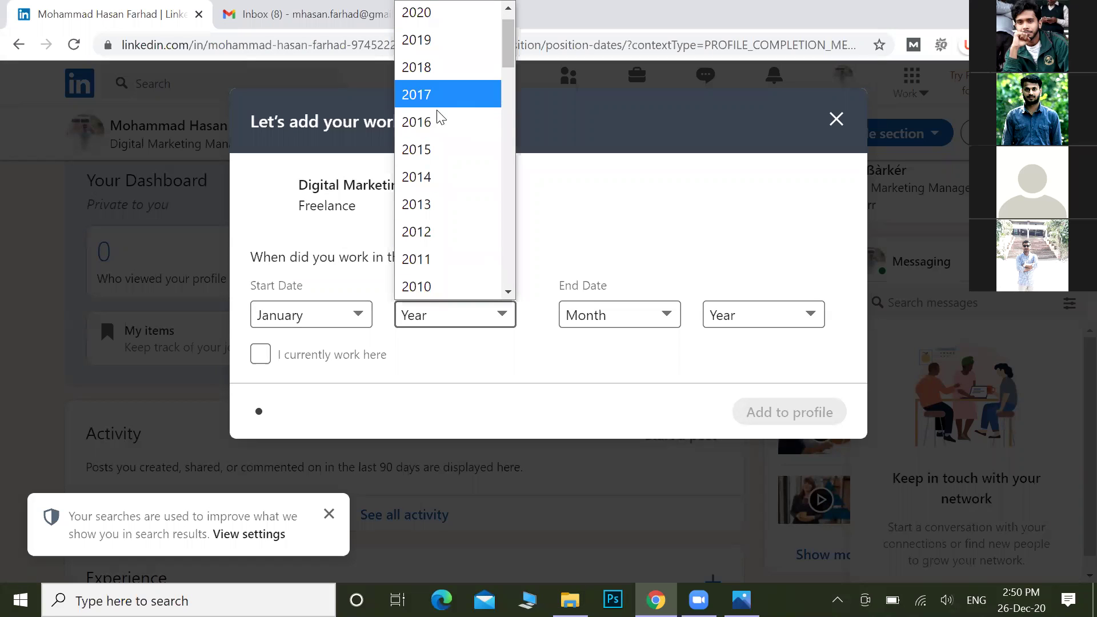
key("Up")
key("Up")
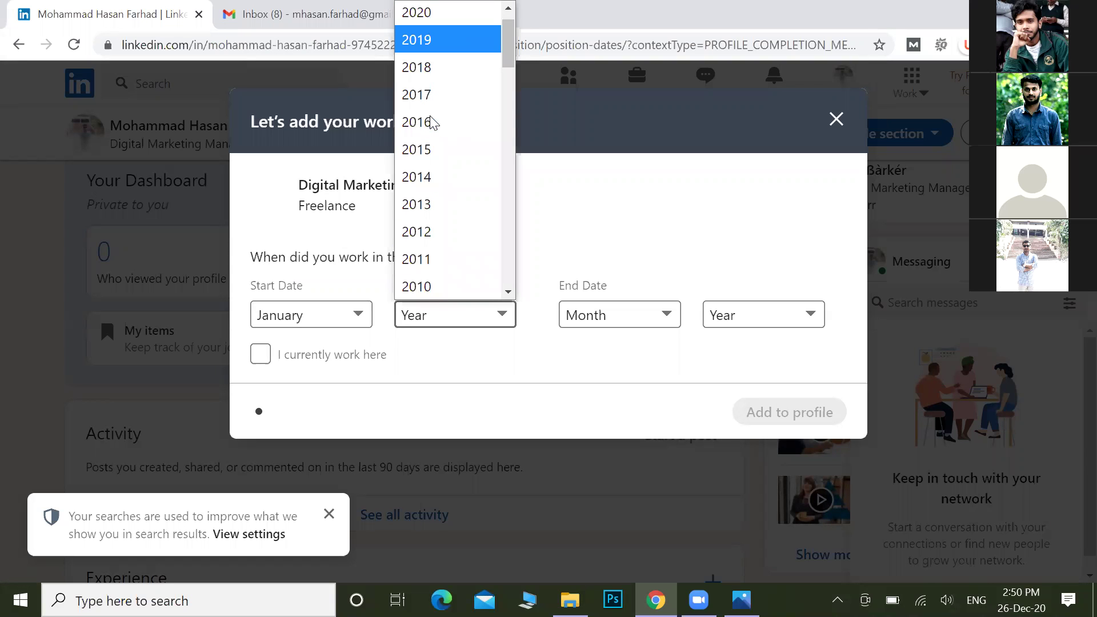
key("Return")
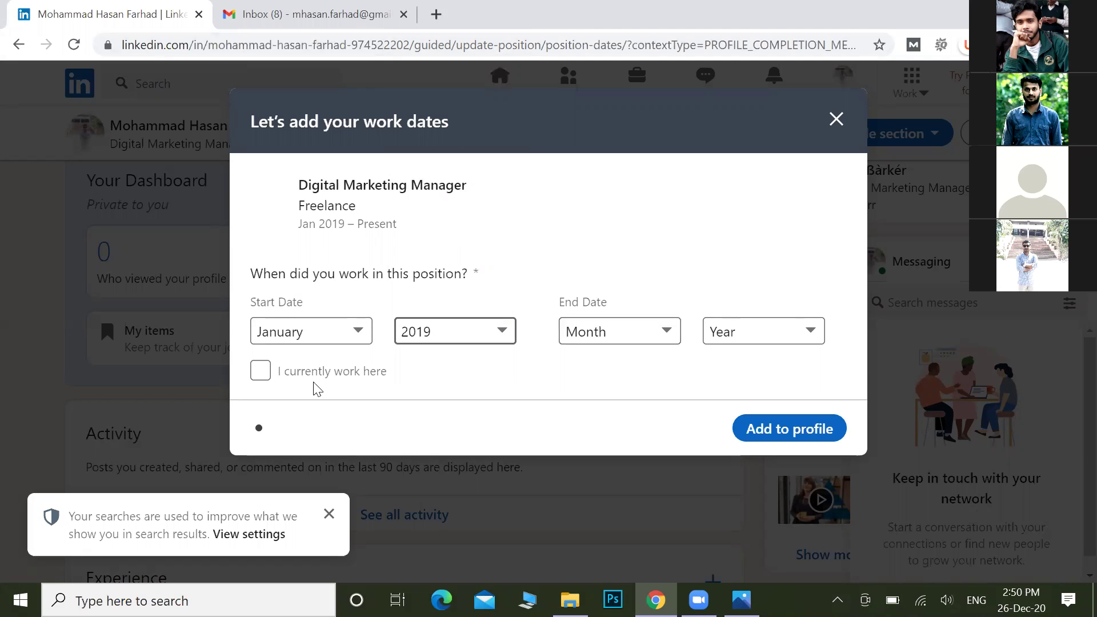
Mark it as a current job, update the industry, and save it to the profile.
left_click(260, 374)
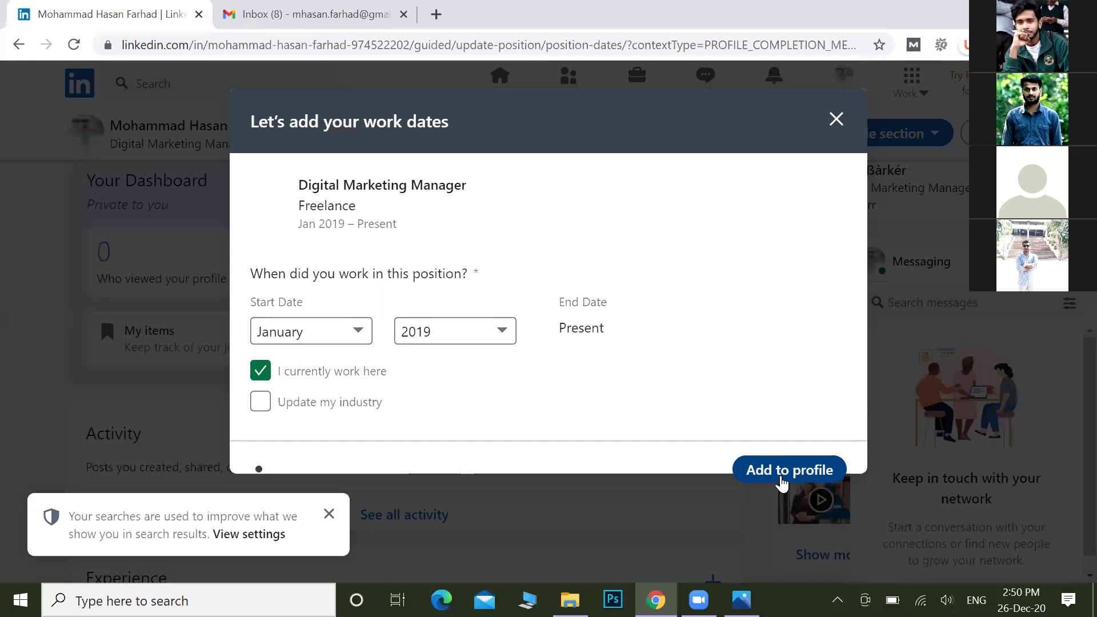
left_click(261, 404)
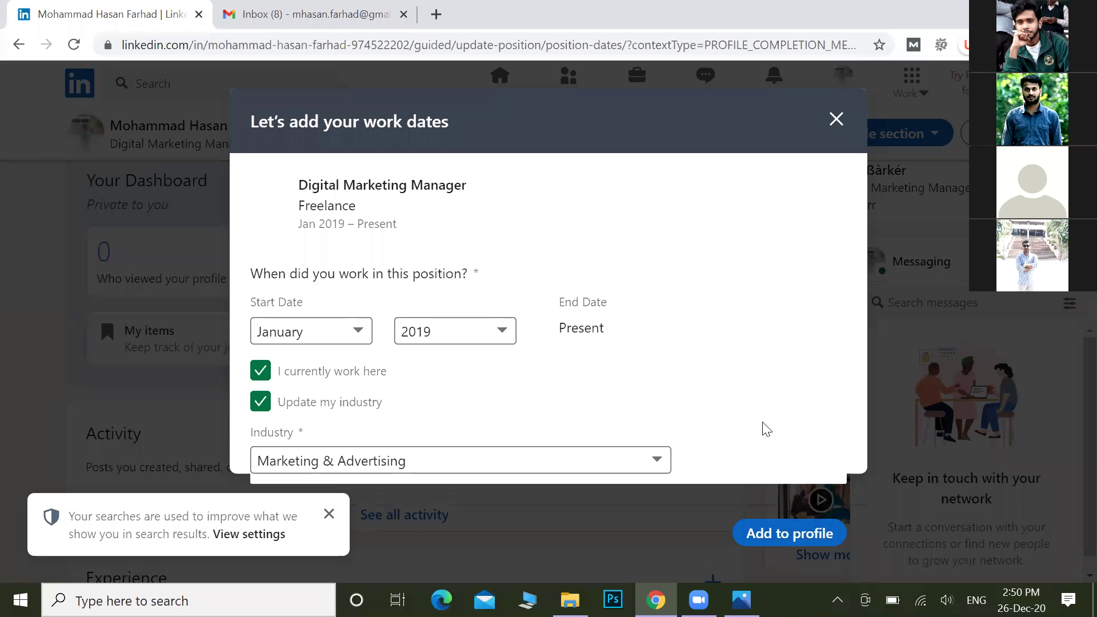
left_click(774, 534)
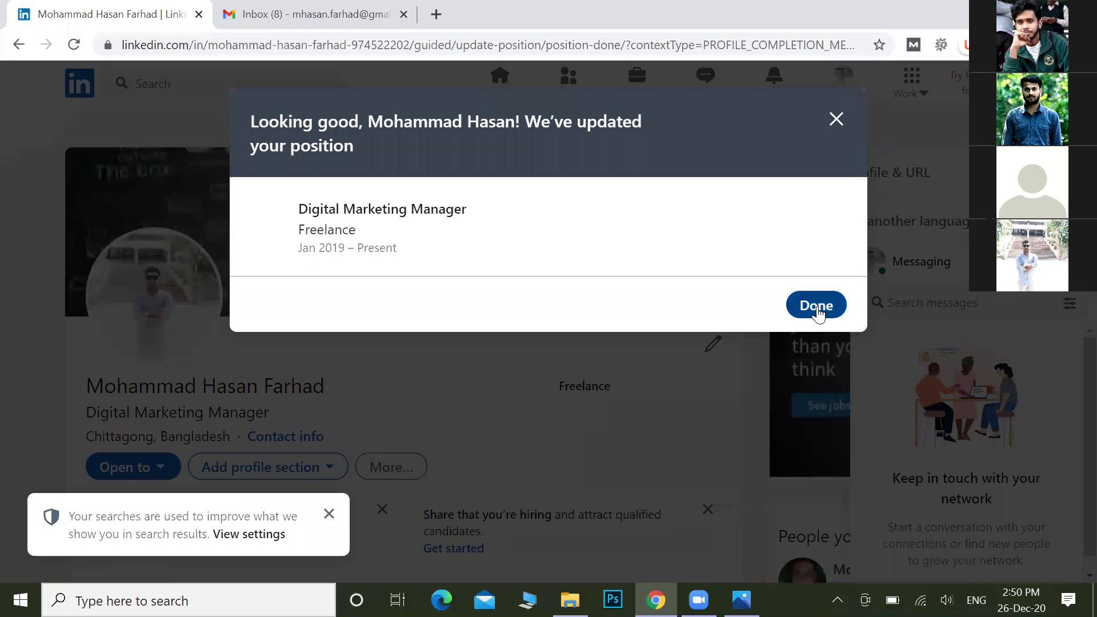
left_click(817, 309)
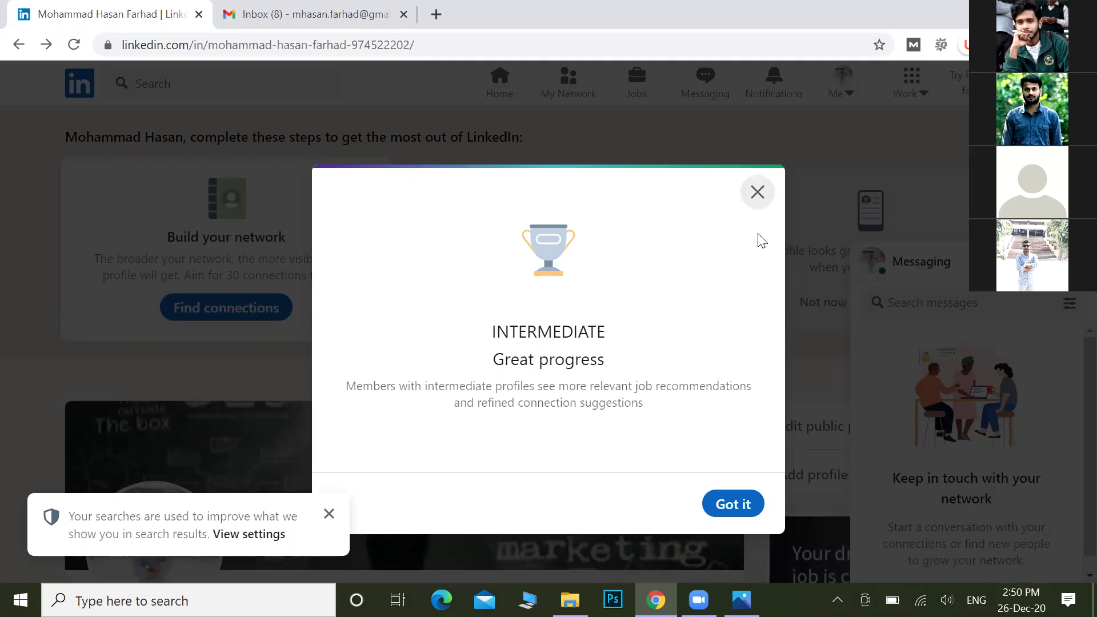
Dismiss the Intermediate profile-strength message and begin adding education.
left_click(737, 506)
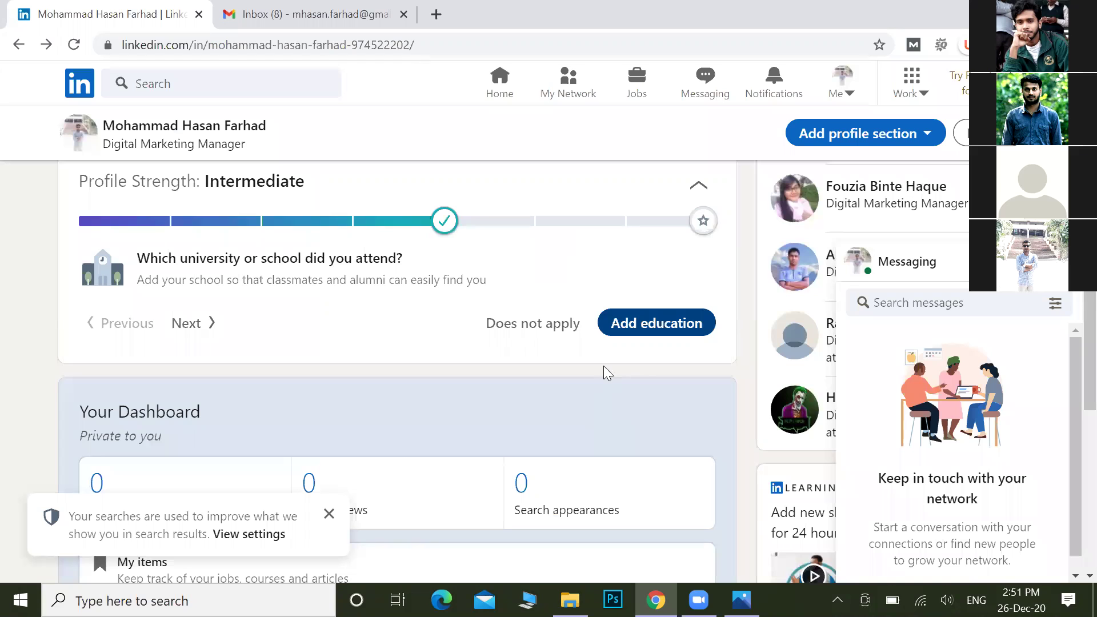
left_click(635, 325)
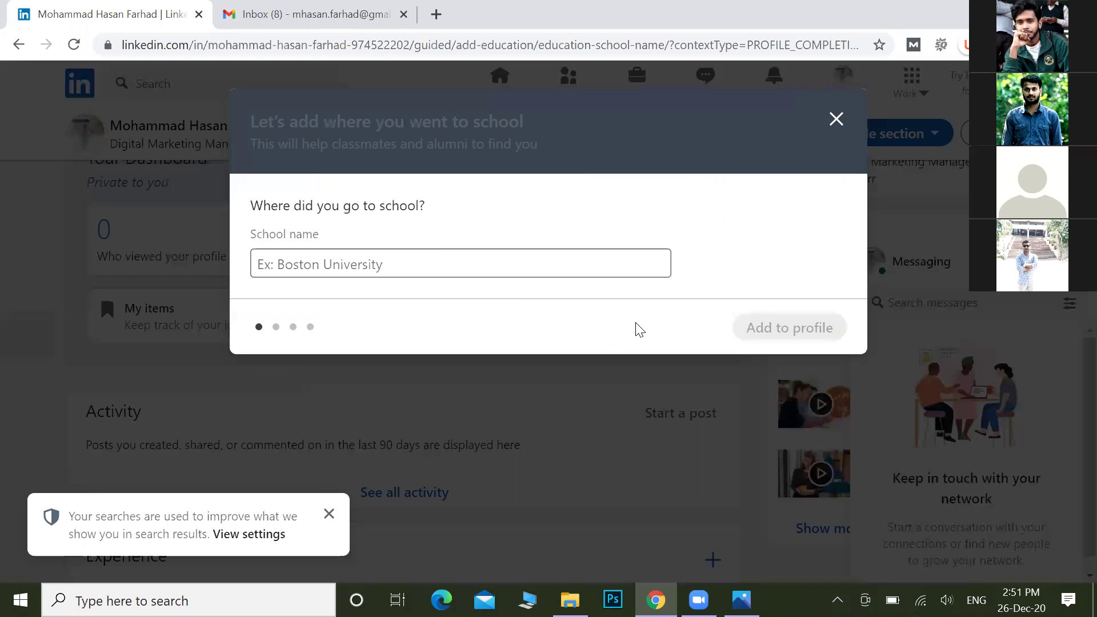
Enter University of Chittagong as the school and add it to the profile.
left_click(600, 266)
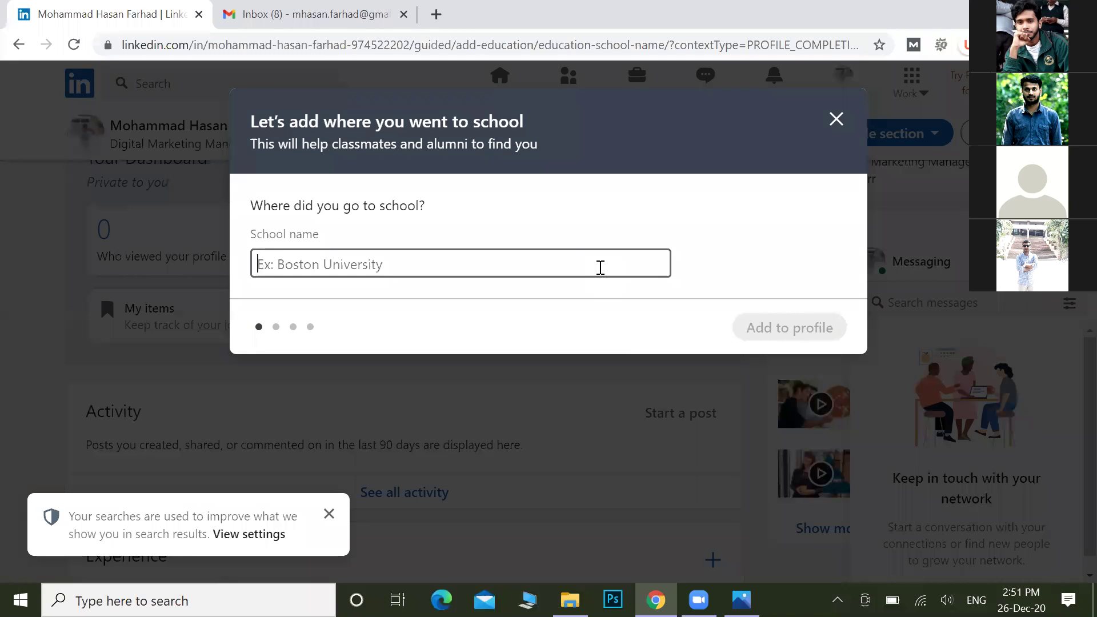
type("U")
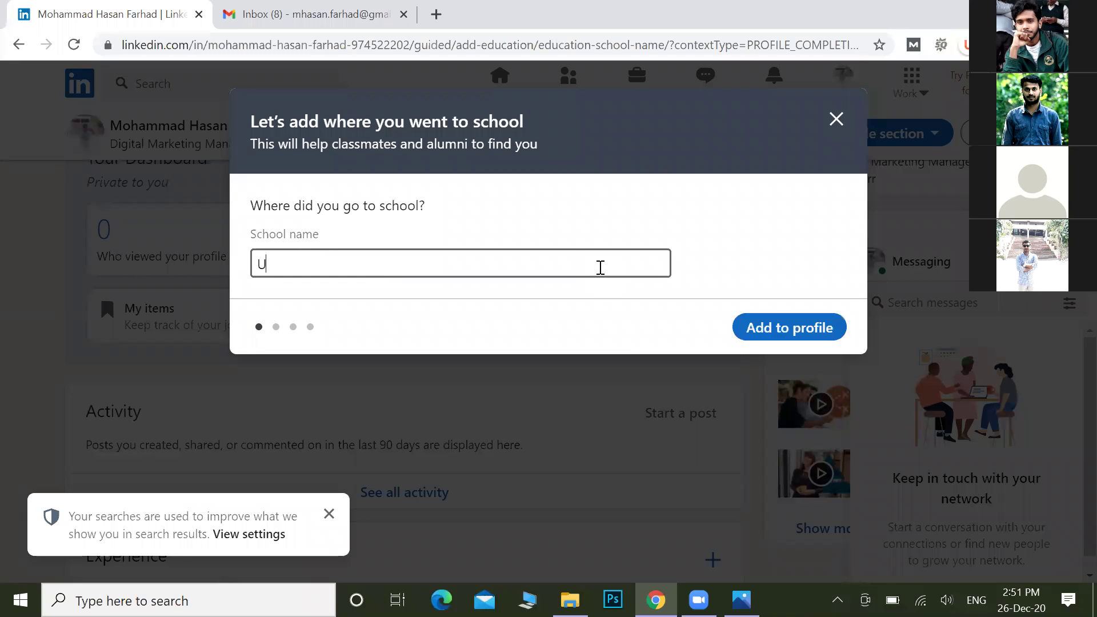
type("nive")
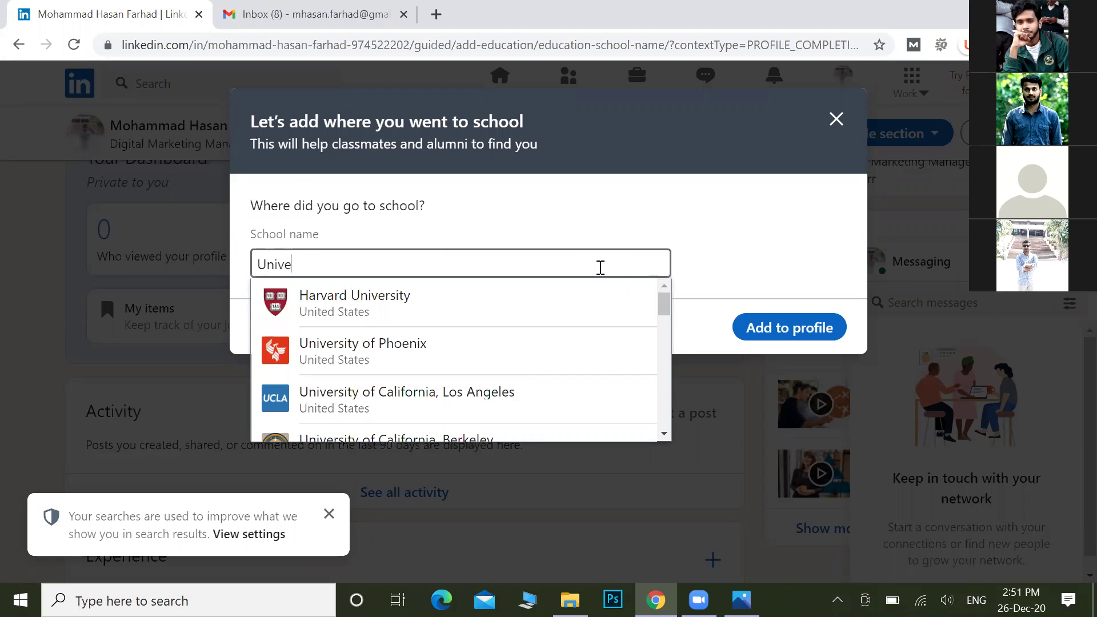
type("rsity of")
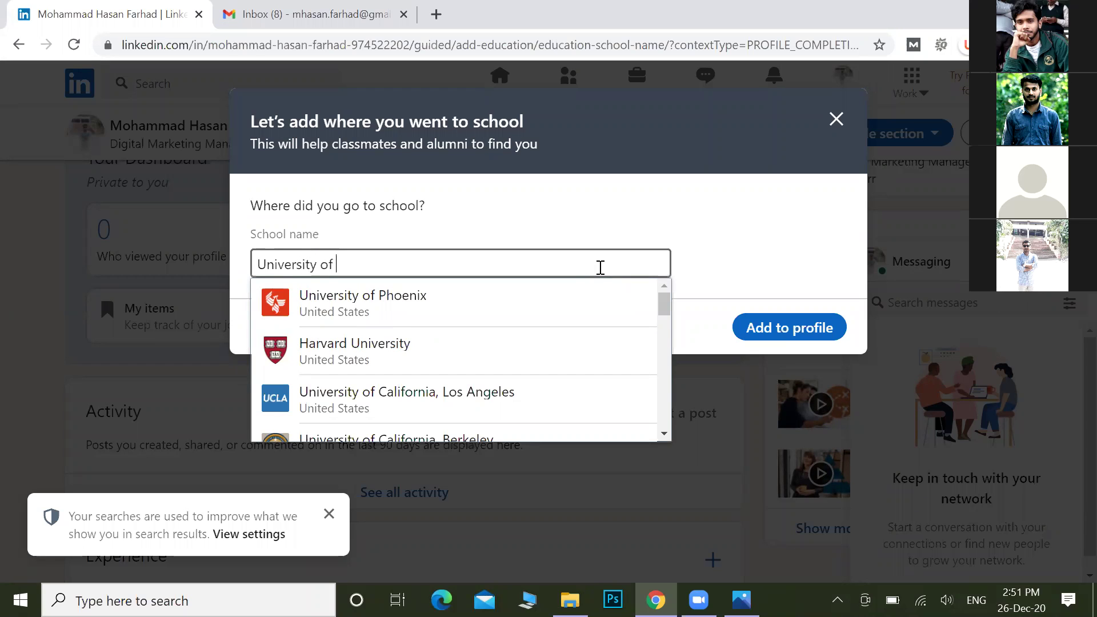
type(" C")
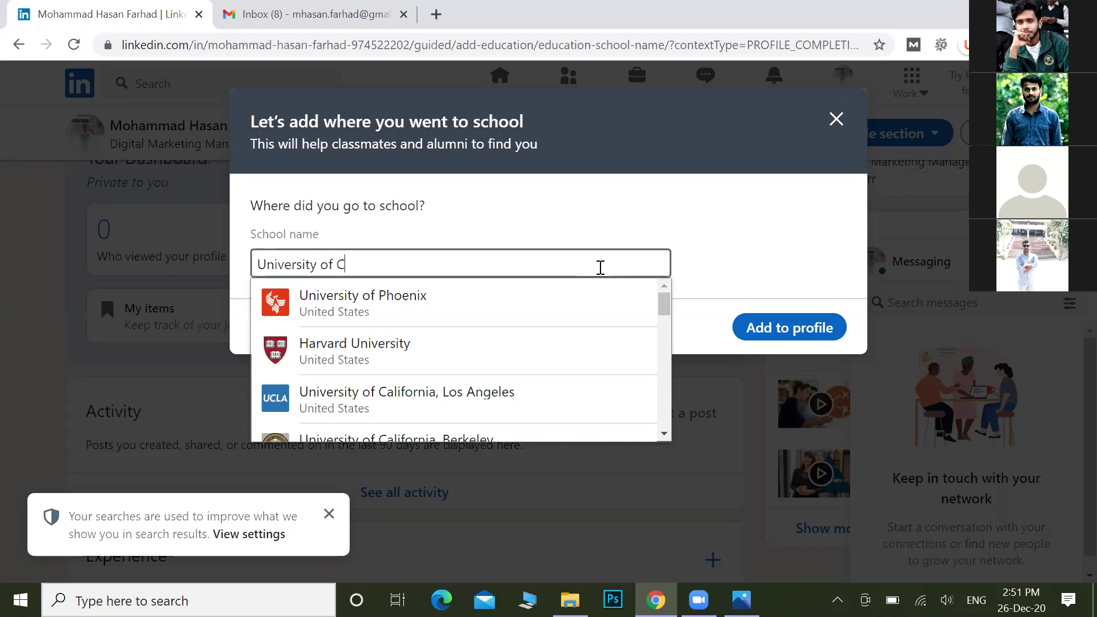
type("hi")
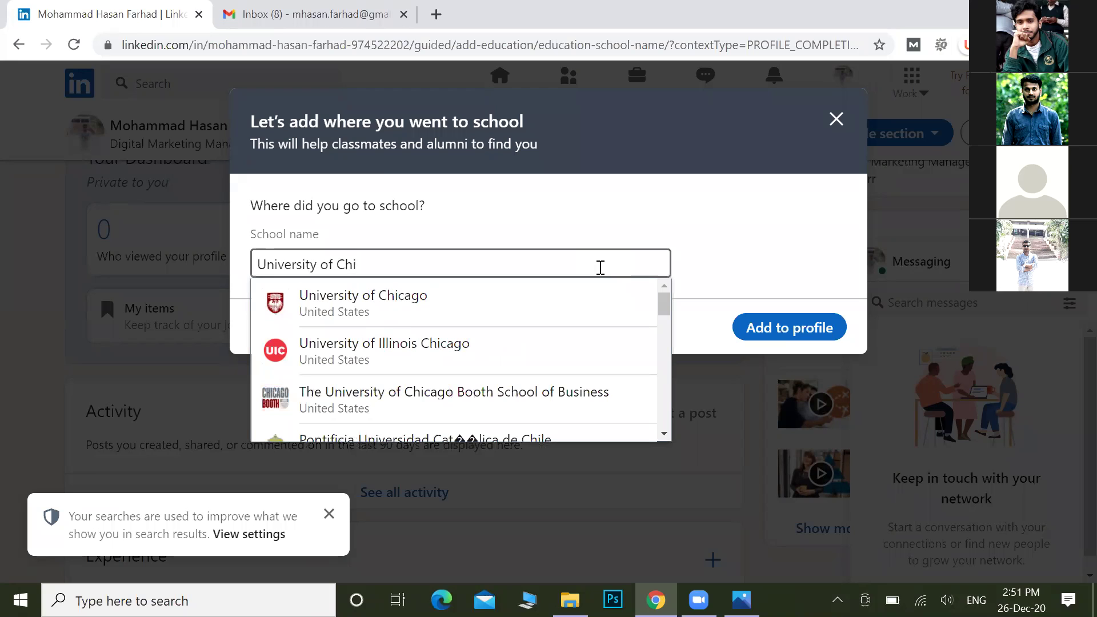
type("tt")
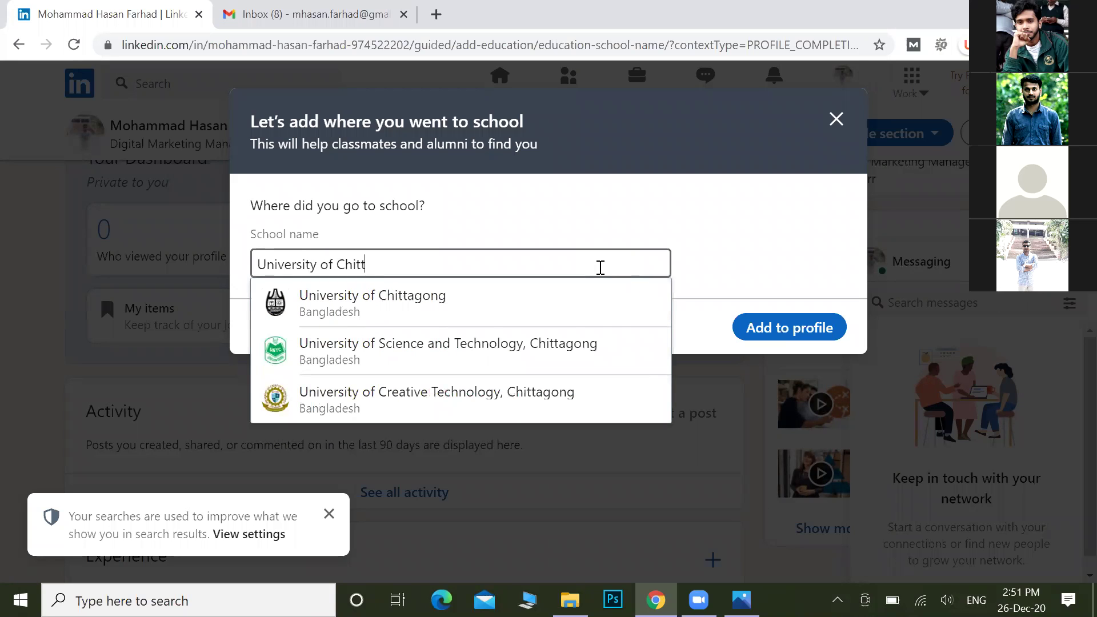
left_click(438, 296)
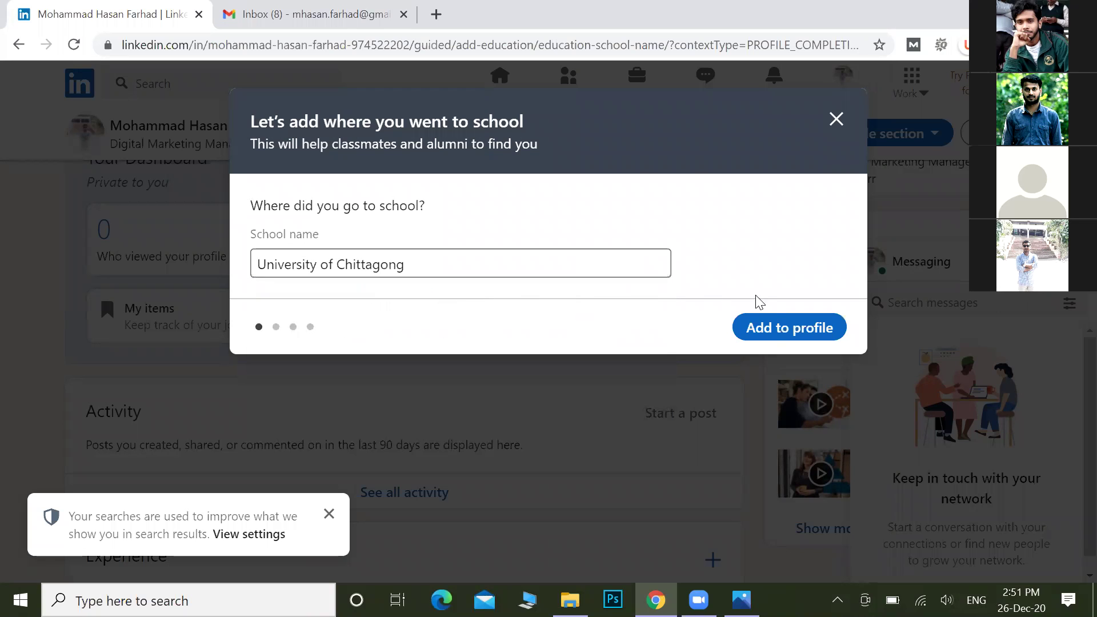
left_click(775, 329)
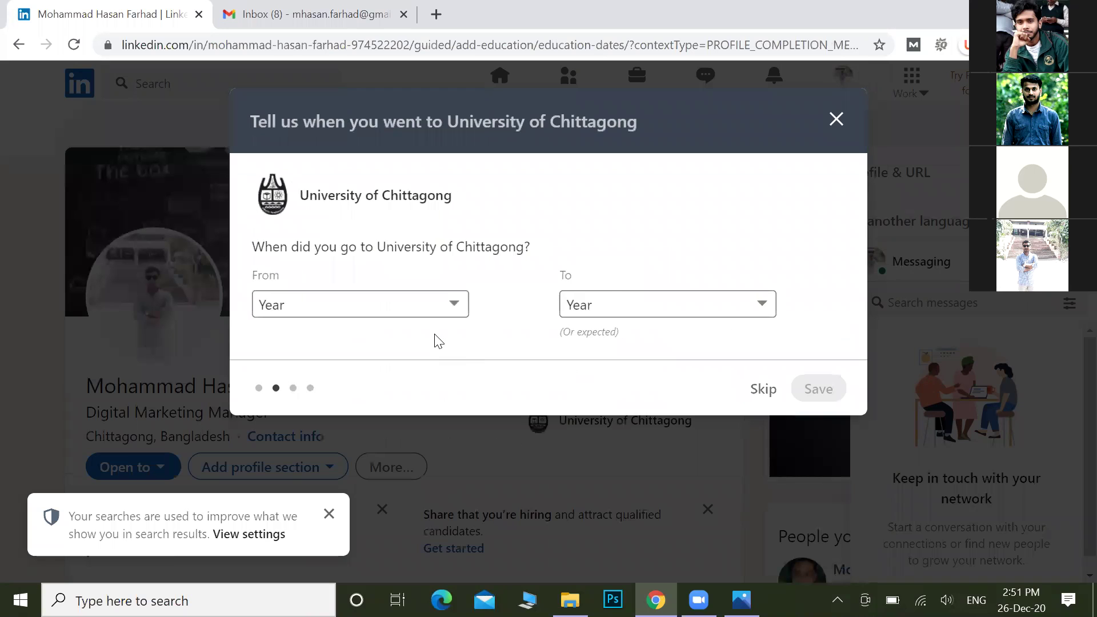
Set the attendance years to 2015 – 2021 and save.
left_click(454, 307)
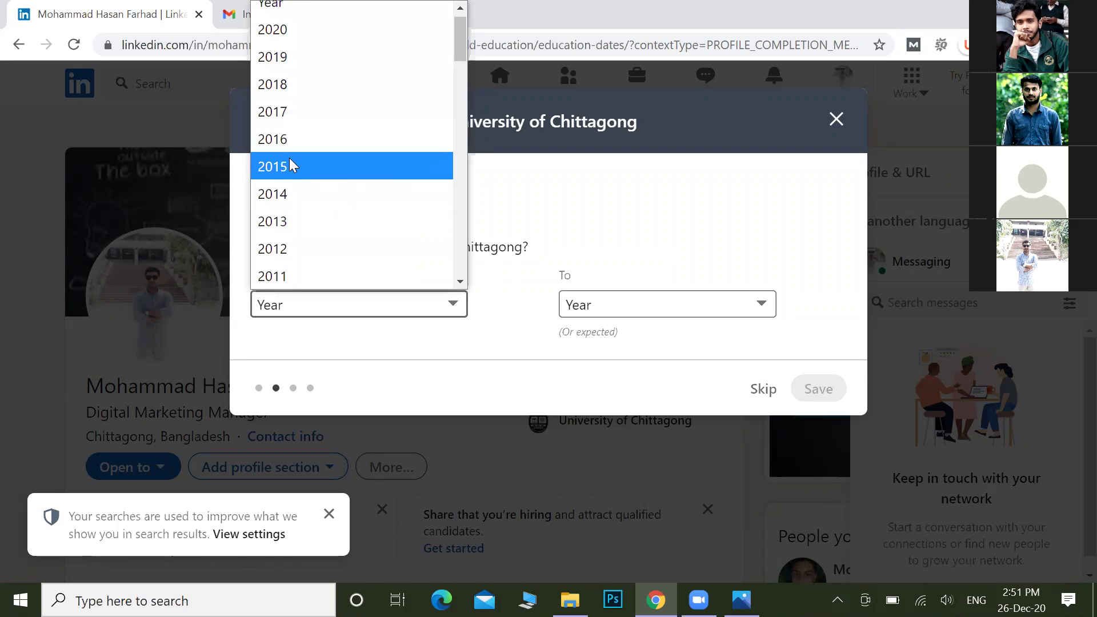
left_click(289, 166)
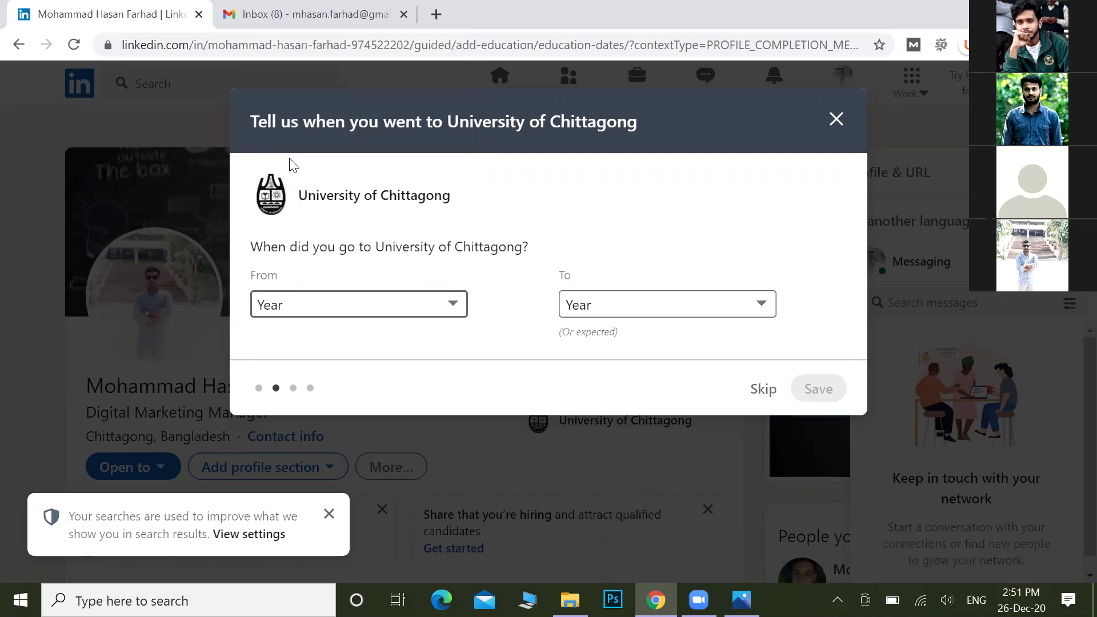
left_click(456, 311)
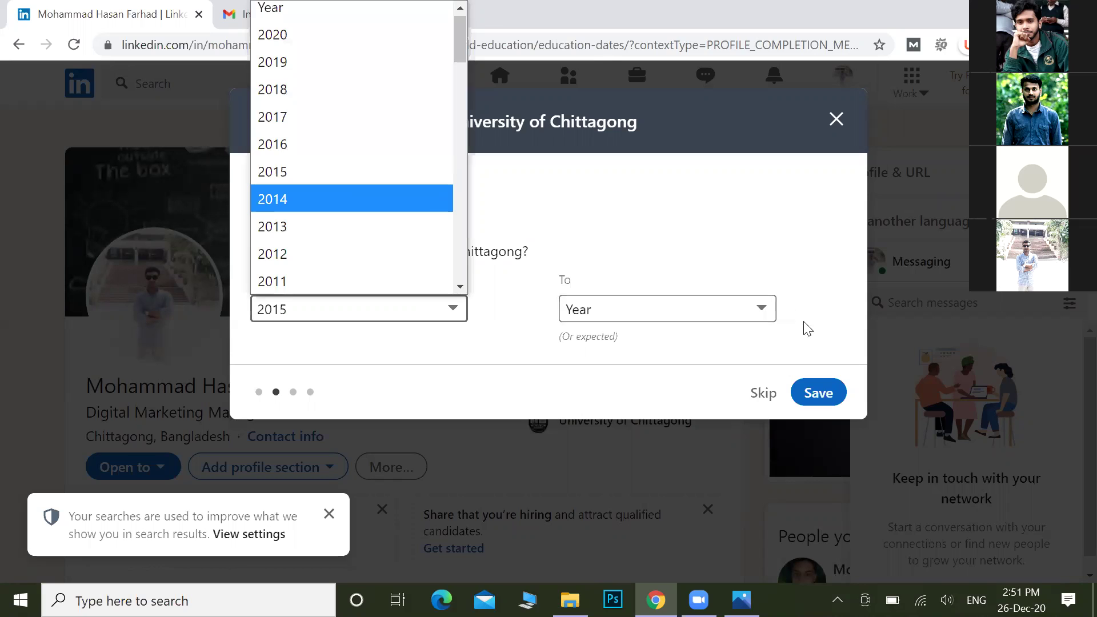
left_click(498, 338)
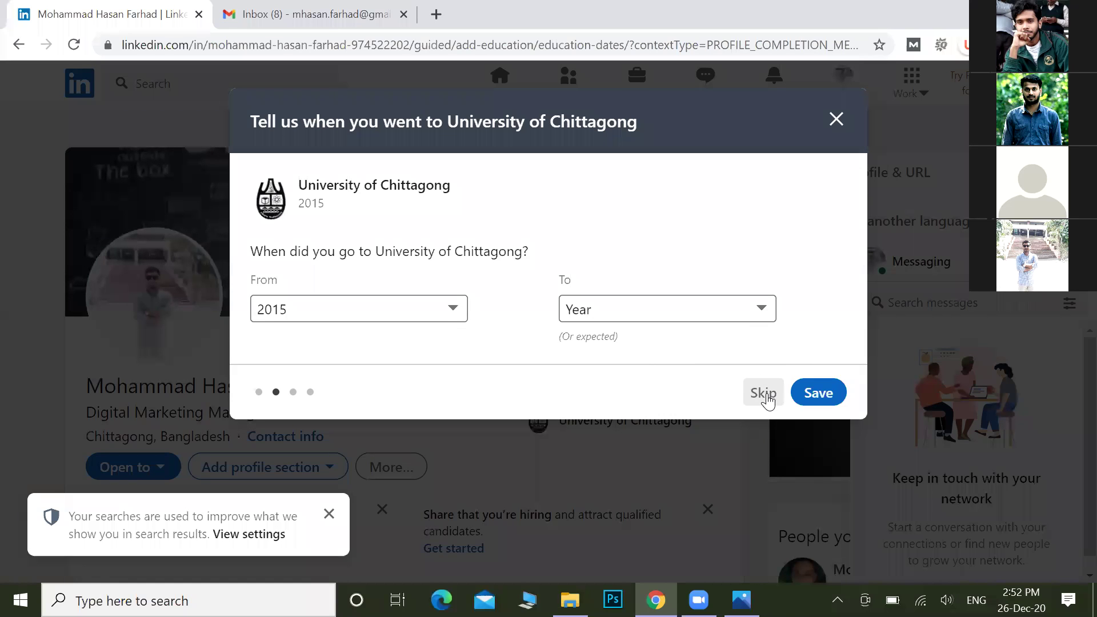
left_click(764, 312)
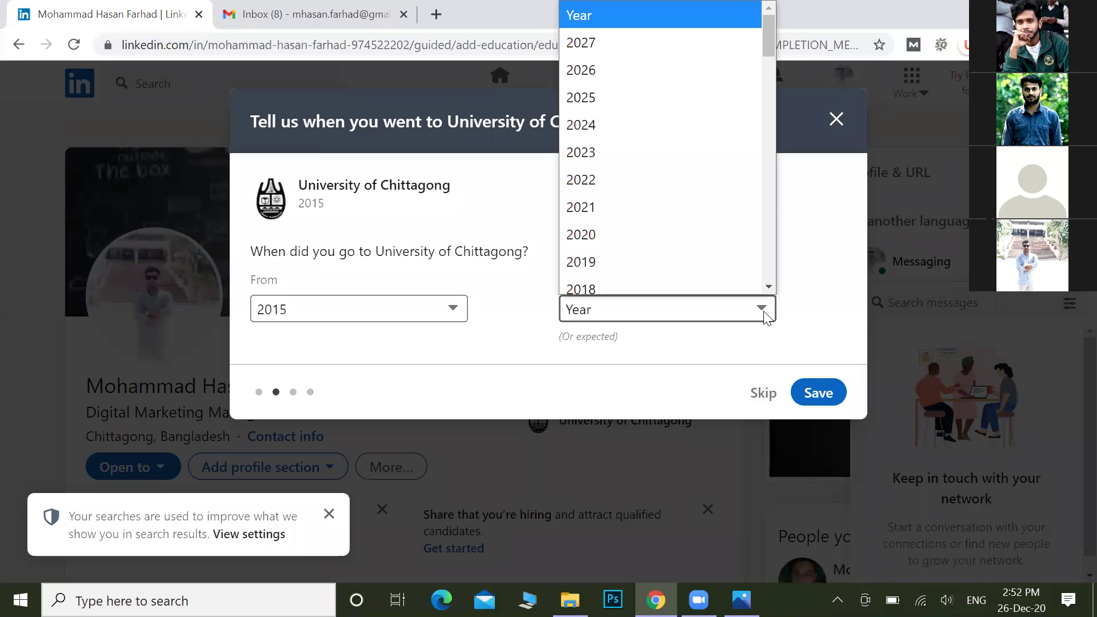
left_click(618, 199)
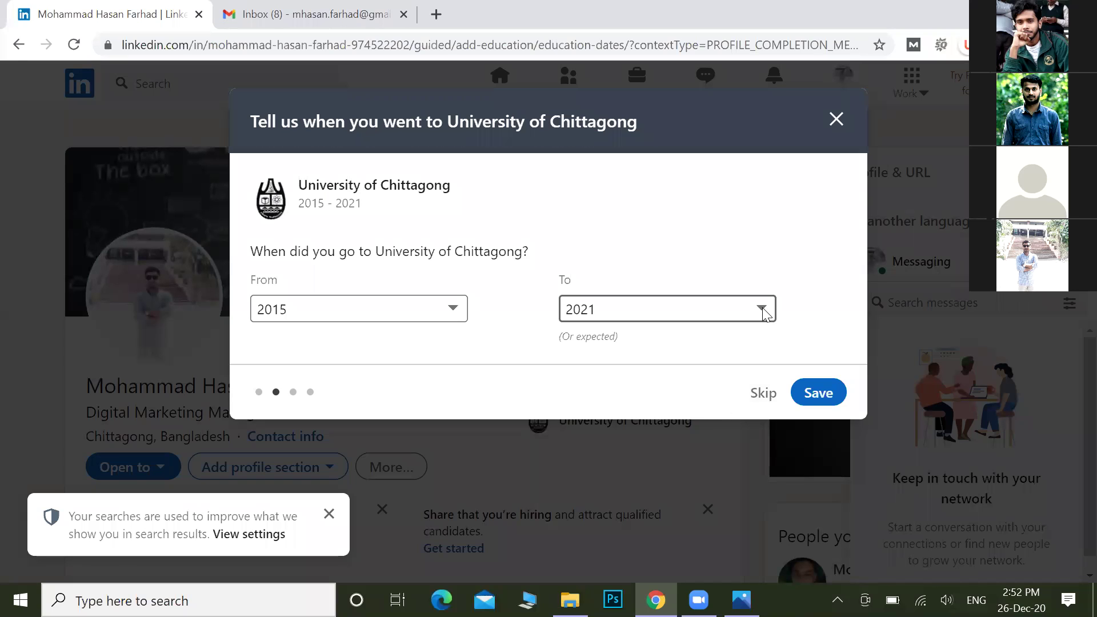
left_click(812, 393)
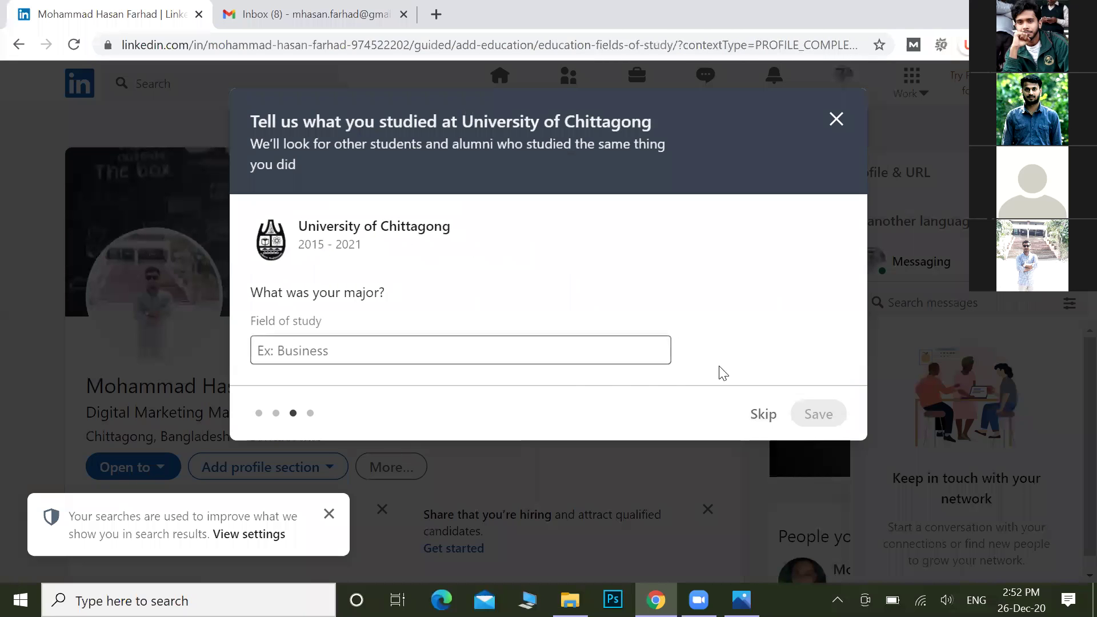
Enter Bachelor of Arts as the field of study, fixing typos, and save it.
left_click(462, 350)
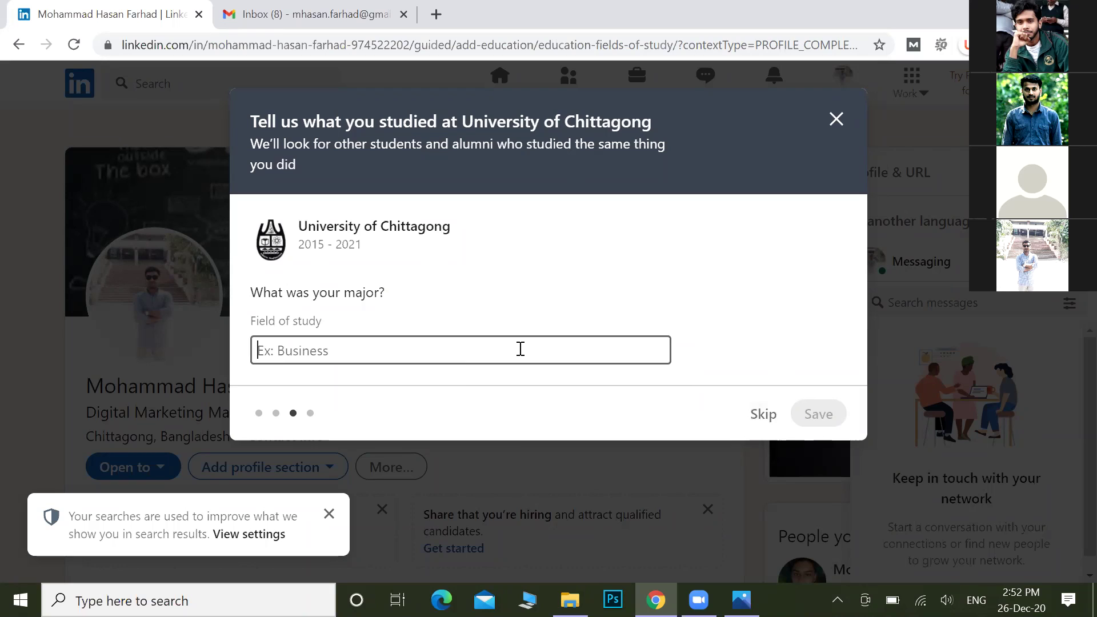
type("B")
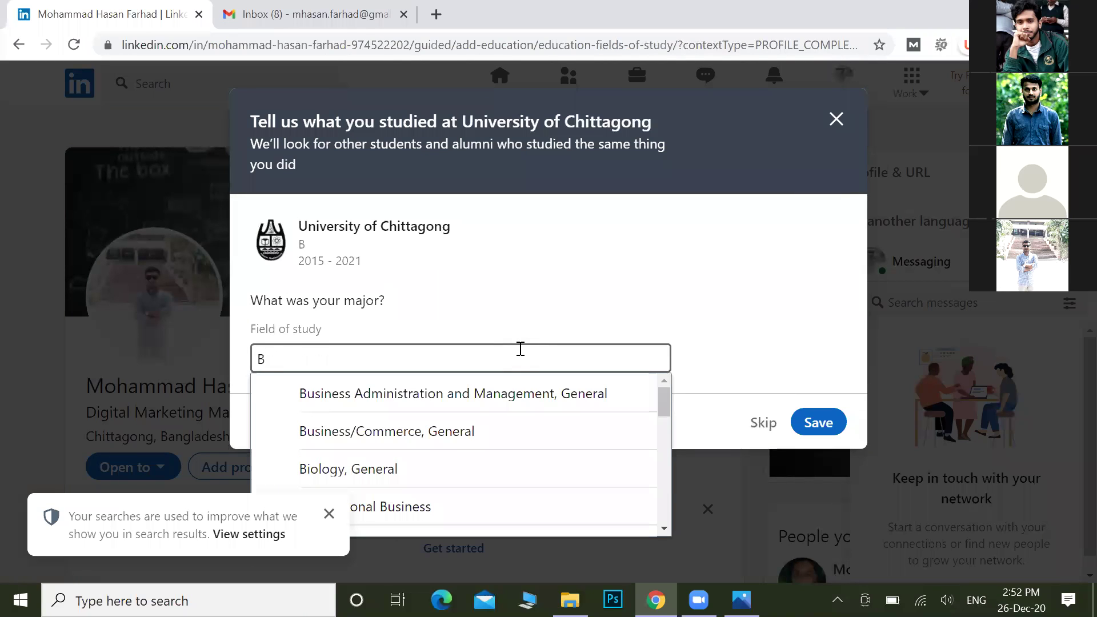
type("echerl")
key("BackSpace")
key("BackSpace")
key("BackSpace")
key("BackSpace")
key("BackSpace")
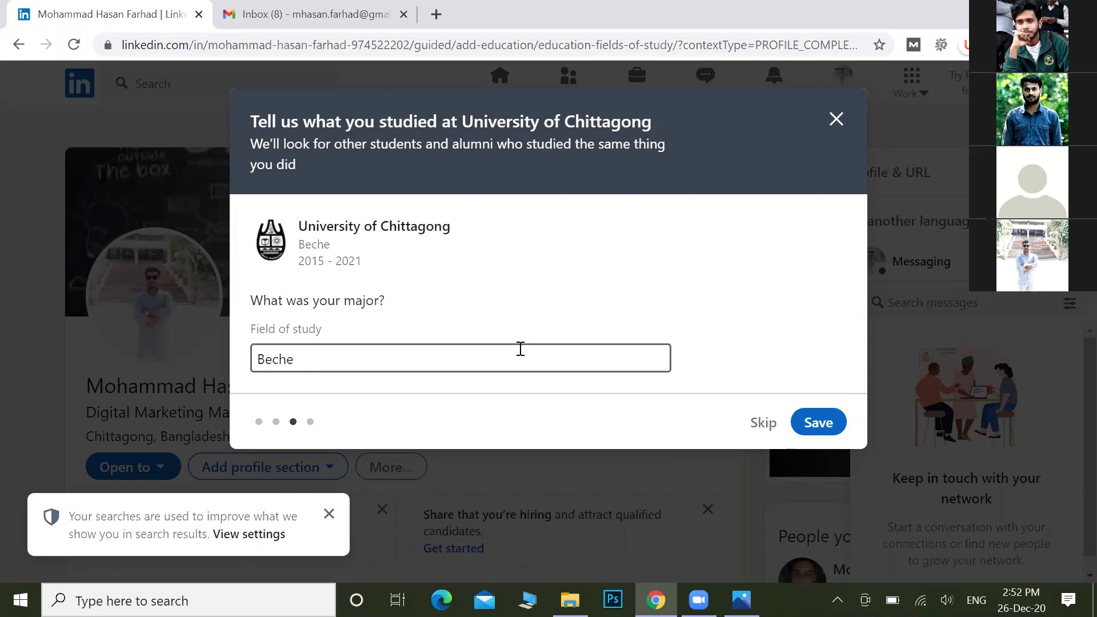
key("BackSpace")
type("achelor of Arts")
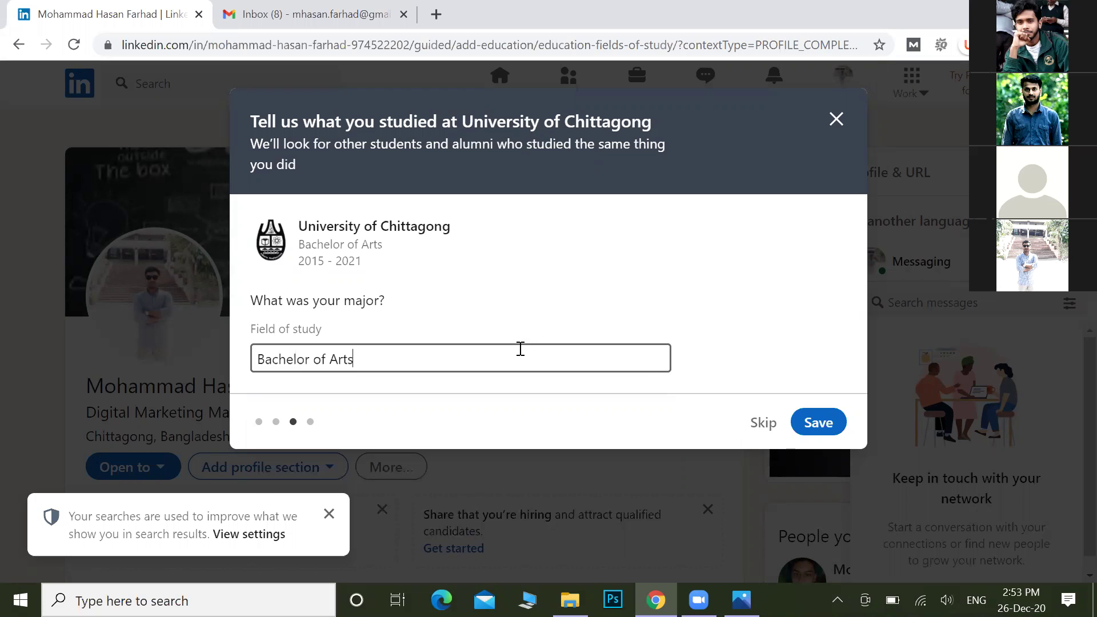
key("BackSpace")
type("s")
left_click(825, 423)
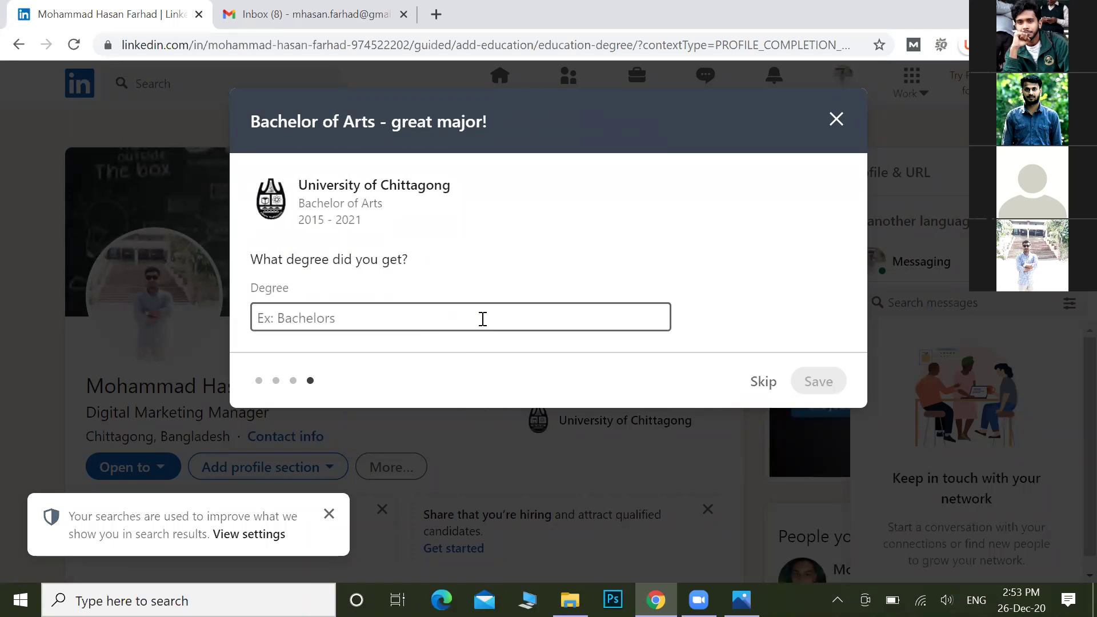
Choose Bachelor of Arts - BA as the degree from the suggestions.
left_click(420, 320)
type("B")
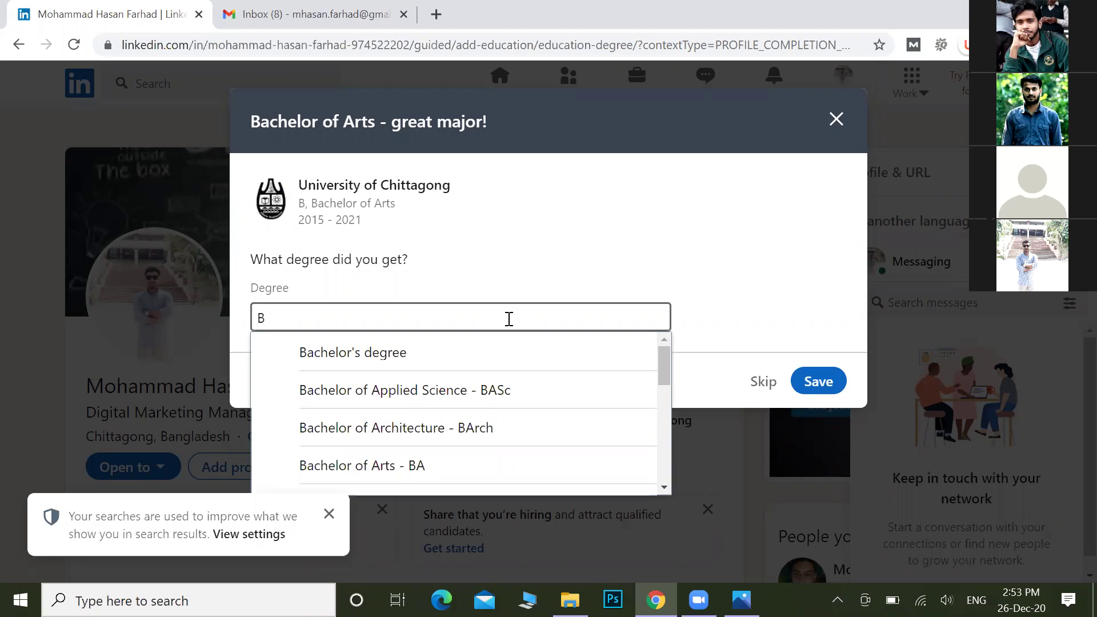
left_click(445, 473)
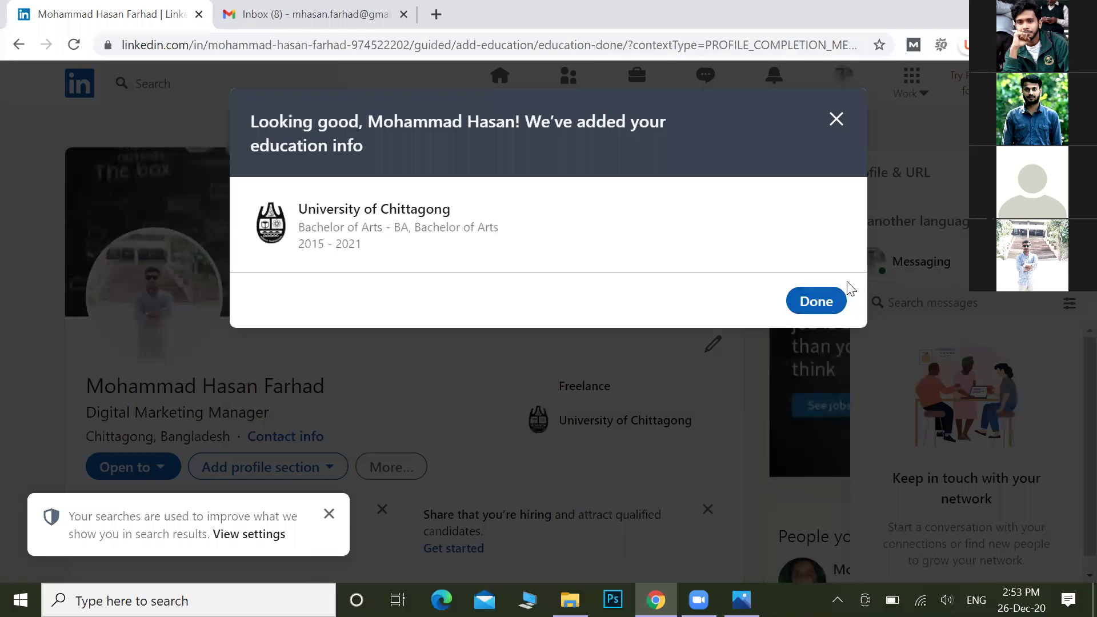
Dismiss the education confirmation and start the guided flow for adding skills.
left_click(817, 303)
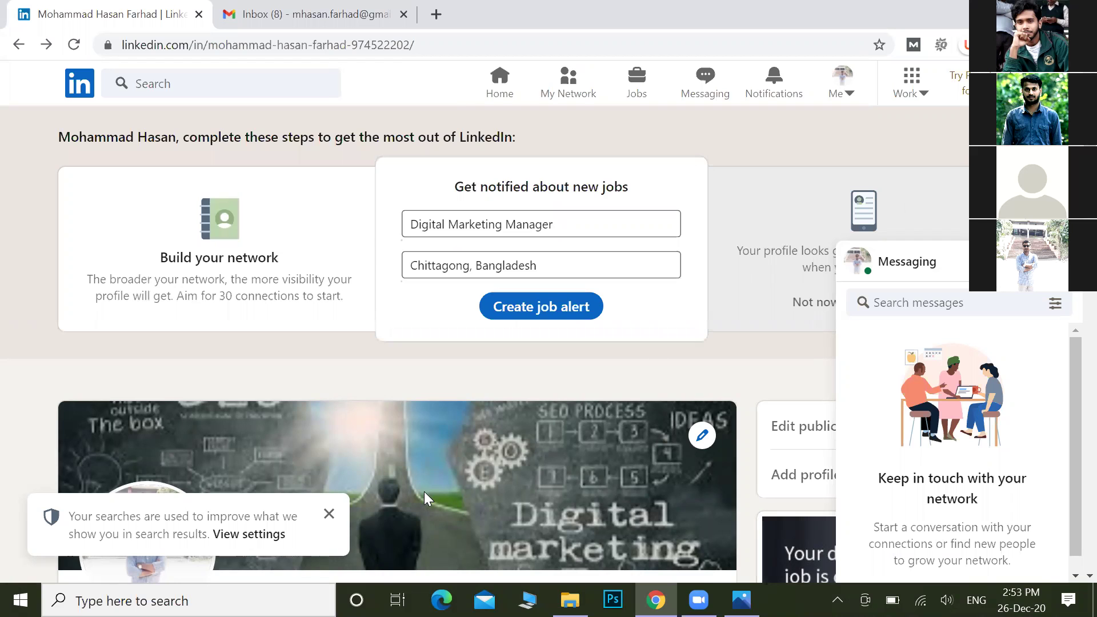
scroll(424, 491, "down", 6)
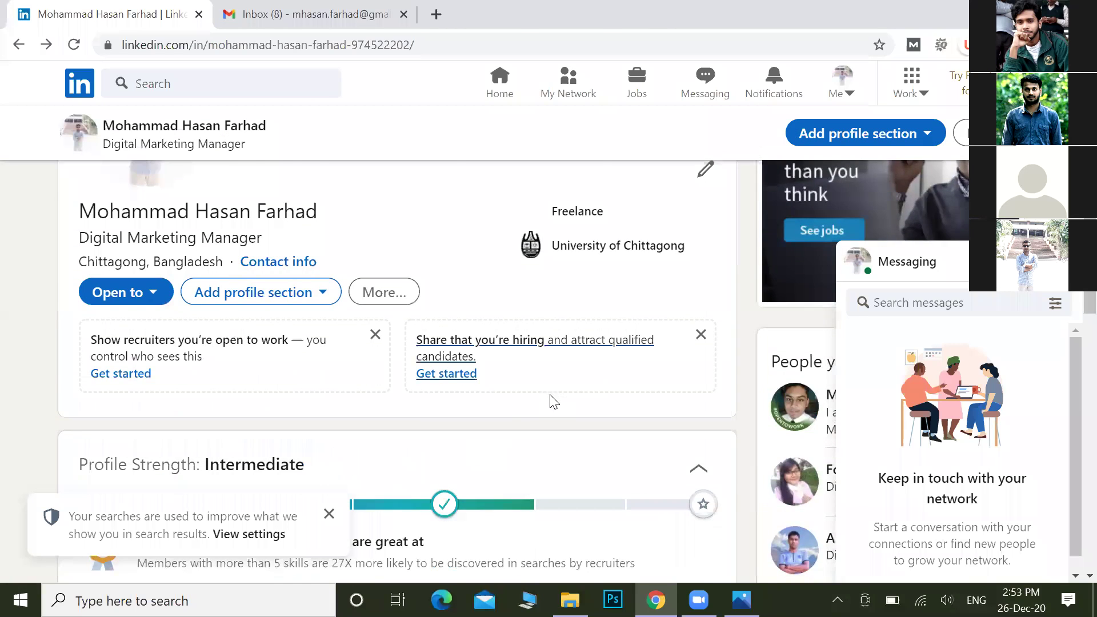
scroll(551, 402, "down", 3)
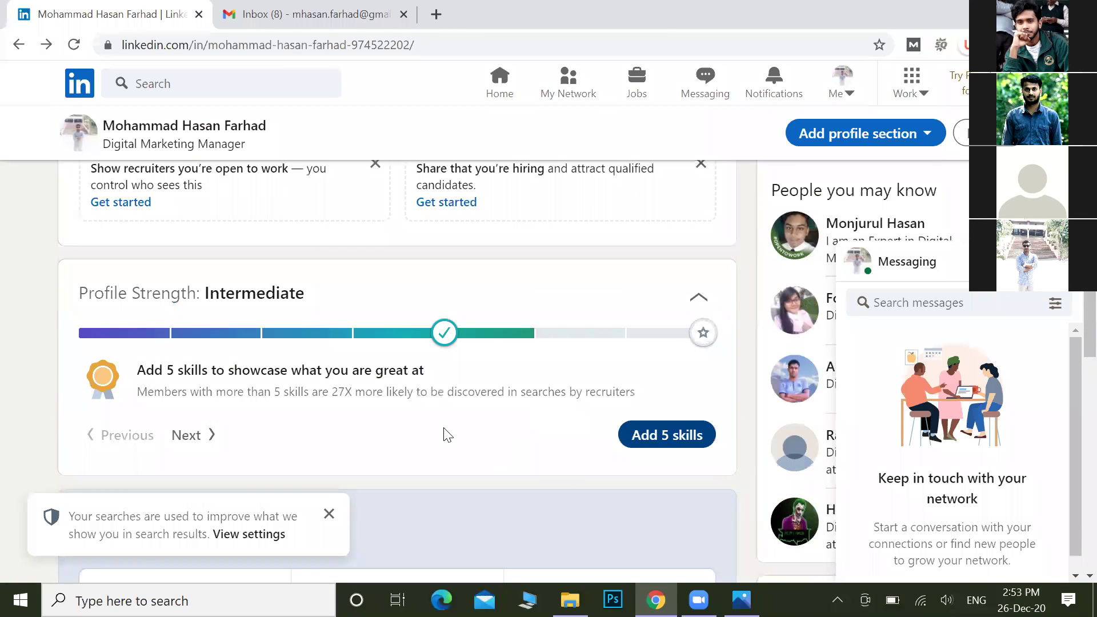
scroll(448, 435, "down", 1)
left_click(669, 355)
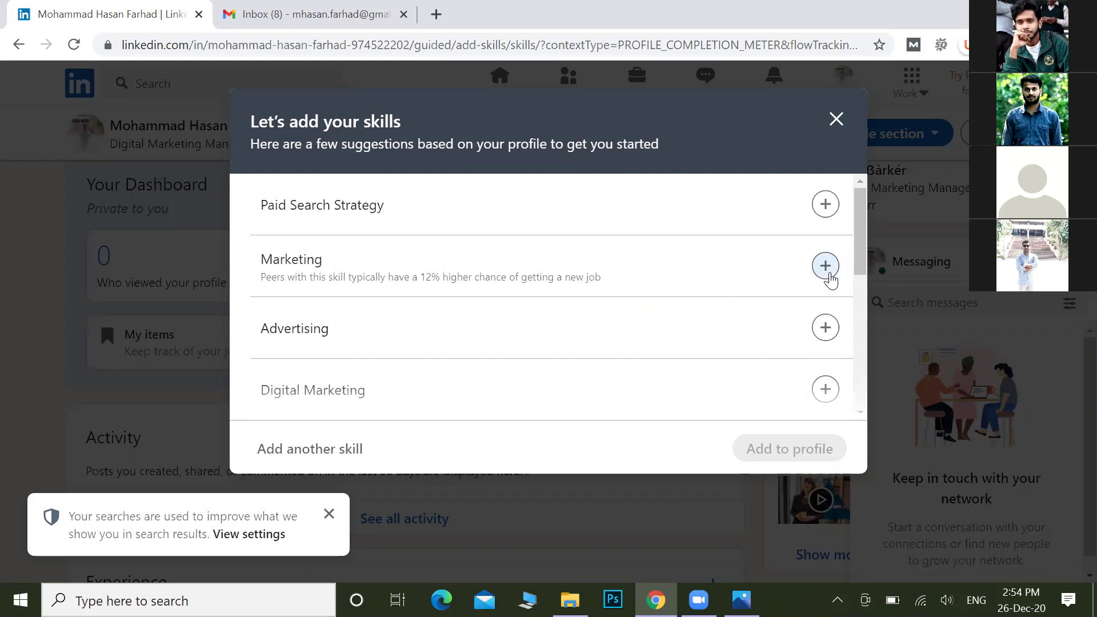
Add Digital Marketing, Advertising, Marketing Strategy, Online Marketing and Marketing as skills, then save.
left_click(818, 392)
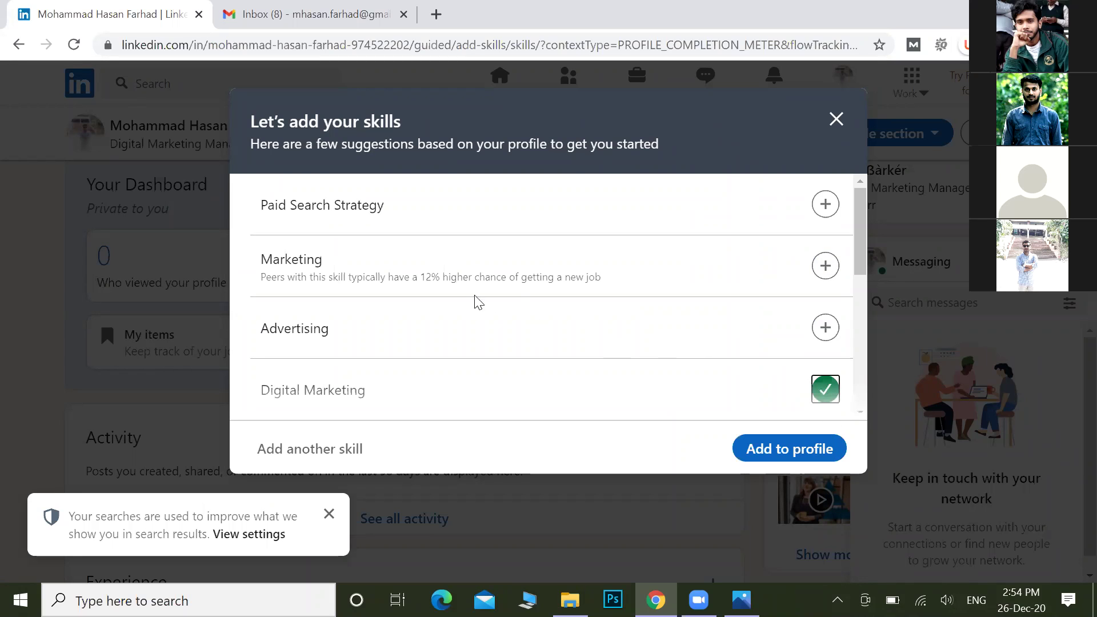
left_click(824, 331)
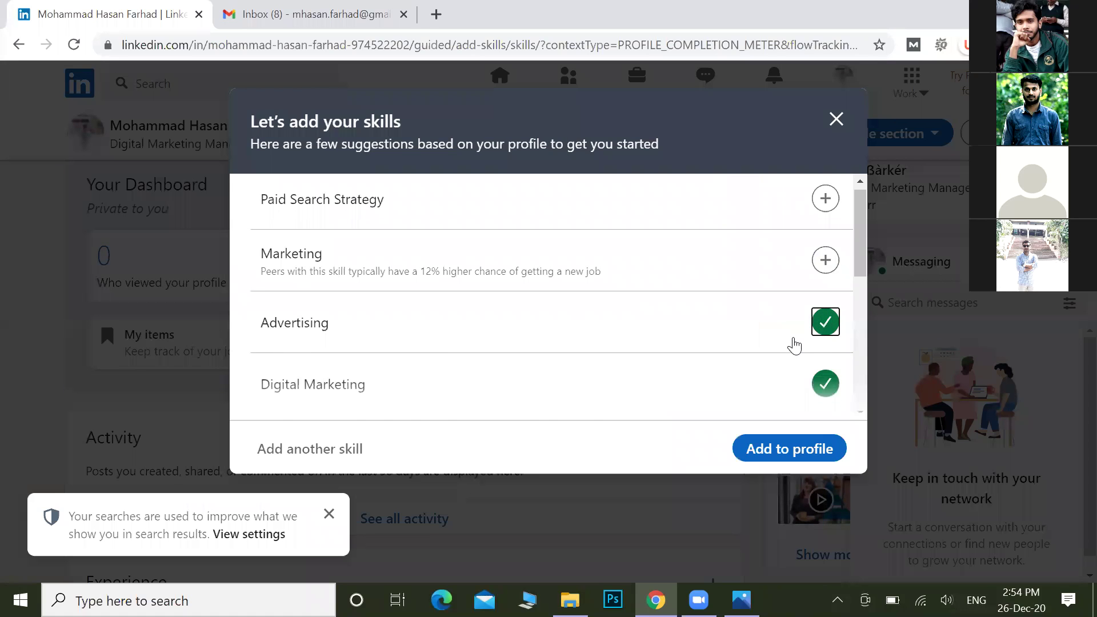
scroll(791, 343, "down", 3)
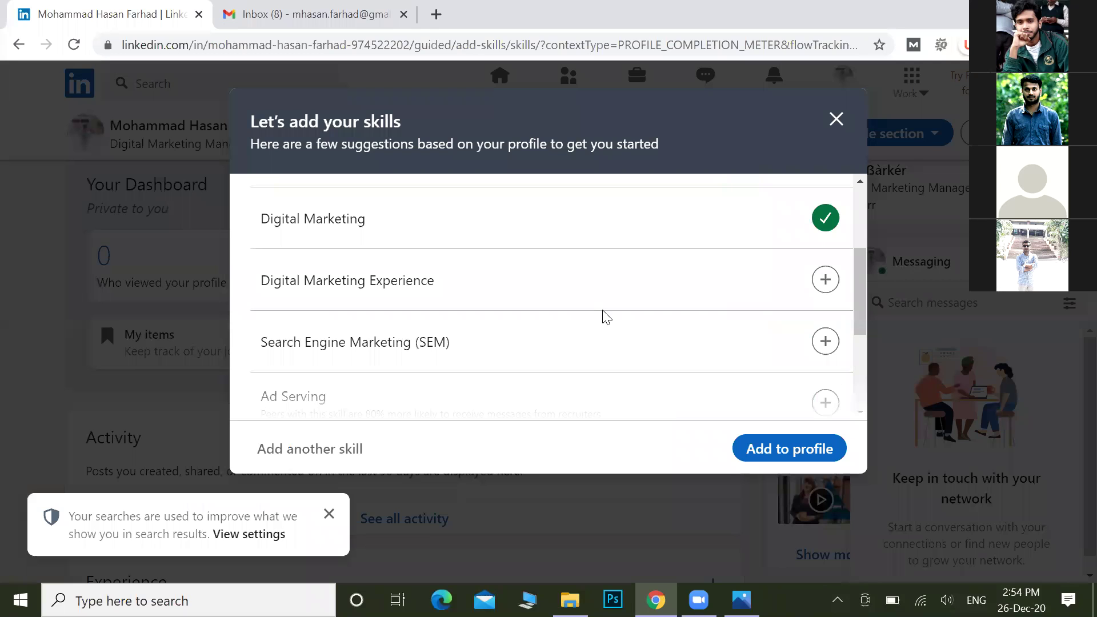
scroll(634, 348, "down", 2)
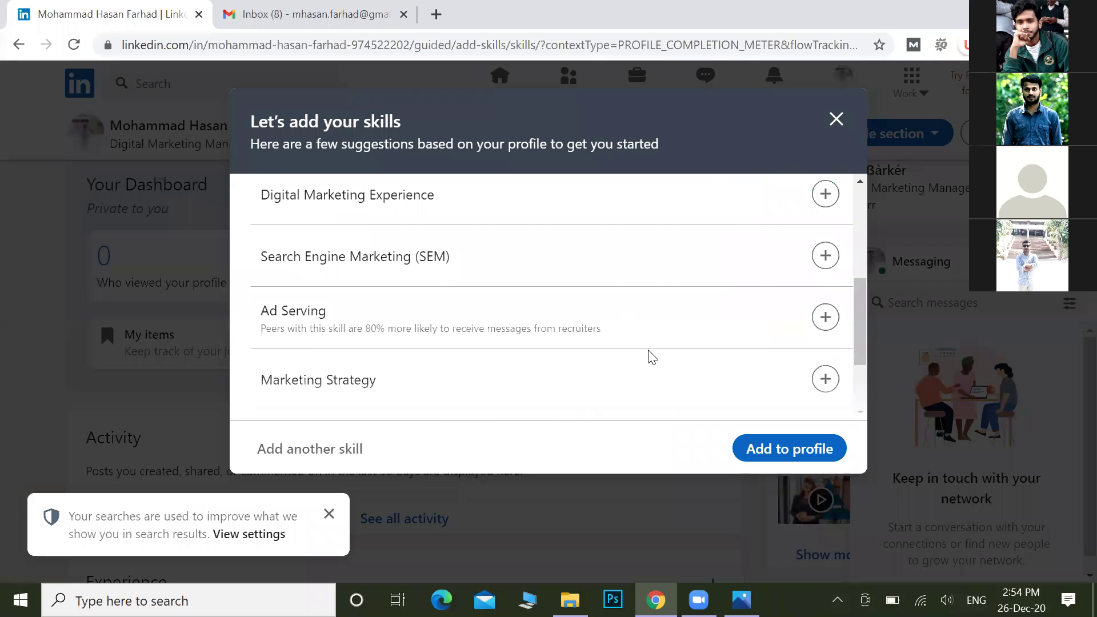
left_click(825, 378)
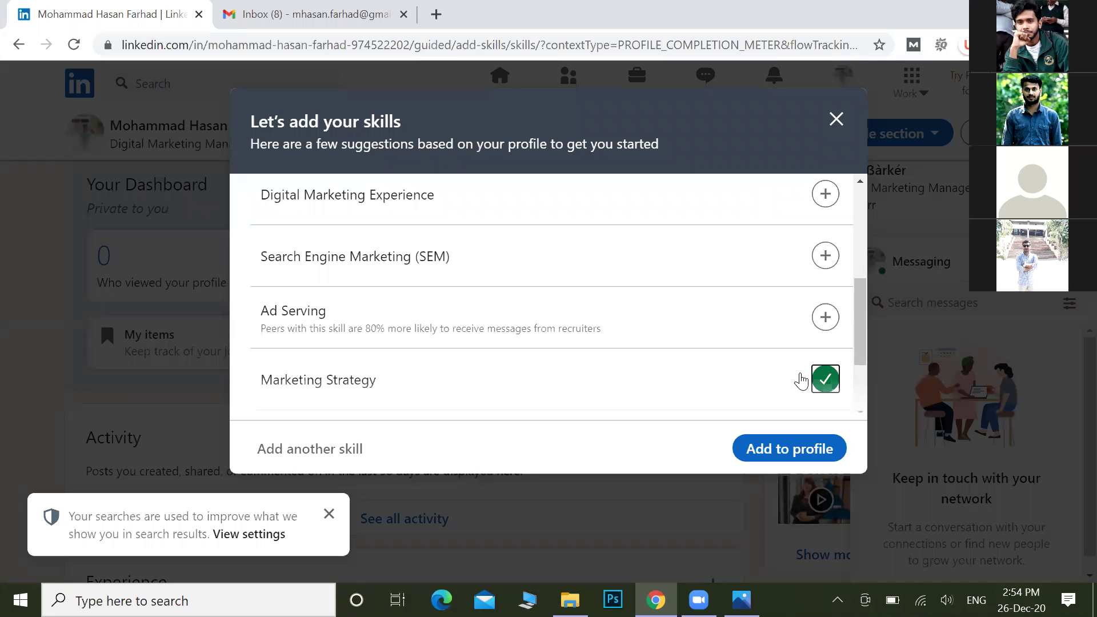
scroll(802, 380, "down", 2)
scroll(803, 381, "down", 1)
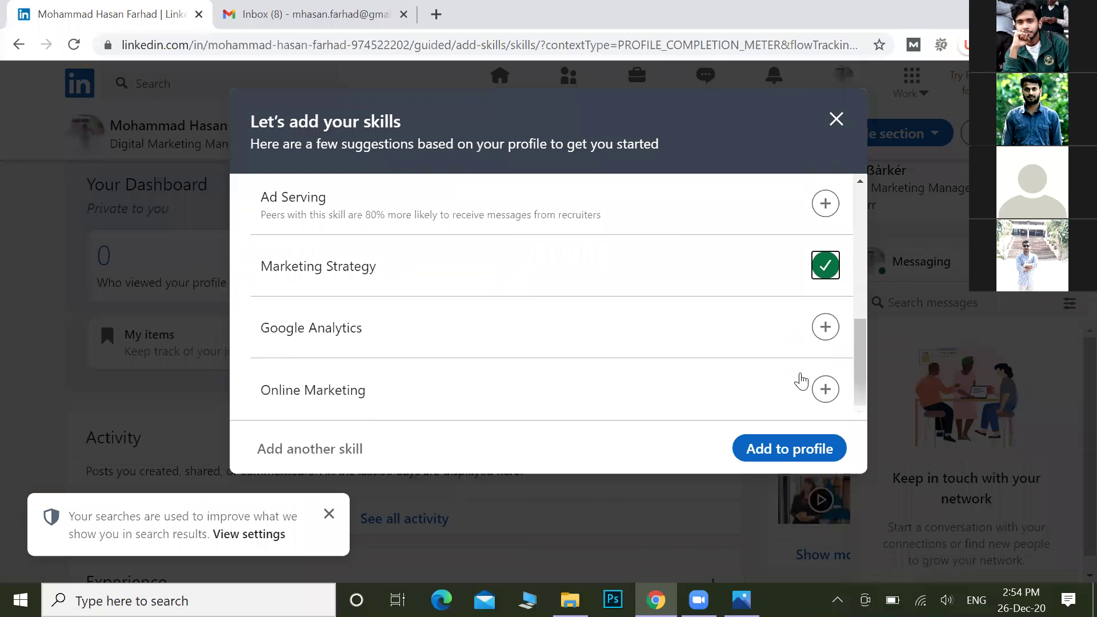
left_click(820, 394)
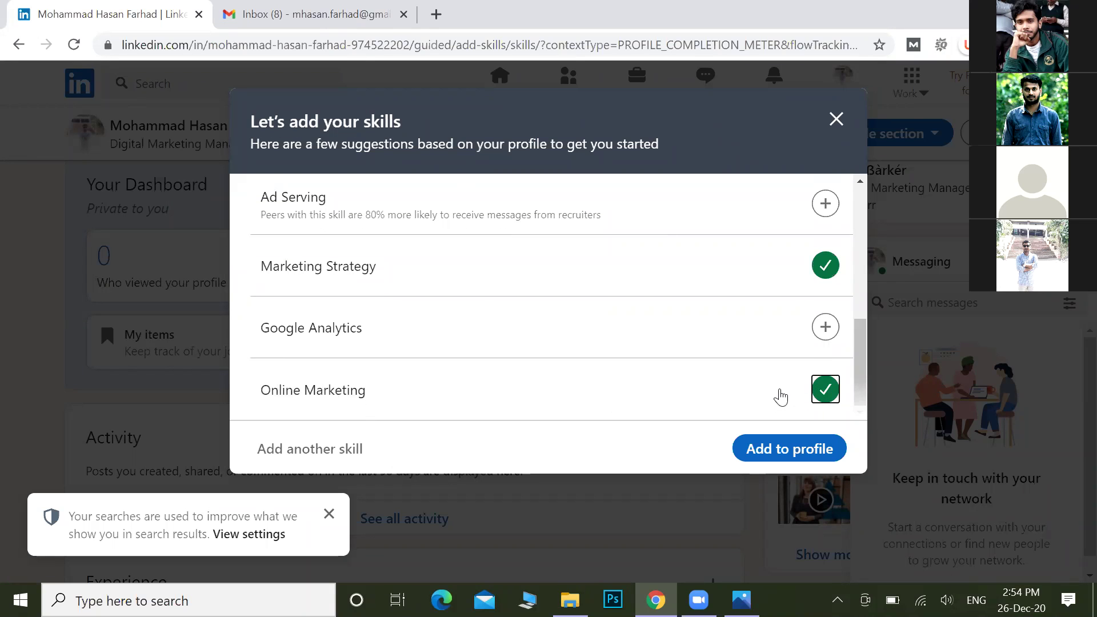
scroll(780, 383, "up", 1)
scroll(781, 383, "down", 1)
scroll(780, 383, "up", 5)
scroll(782, 382, "down", 5)
scroll(781, 383, "up", 6)
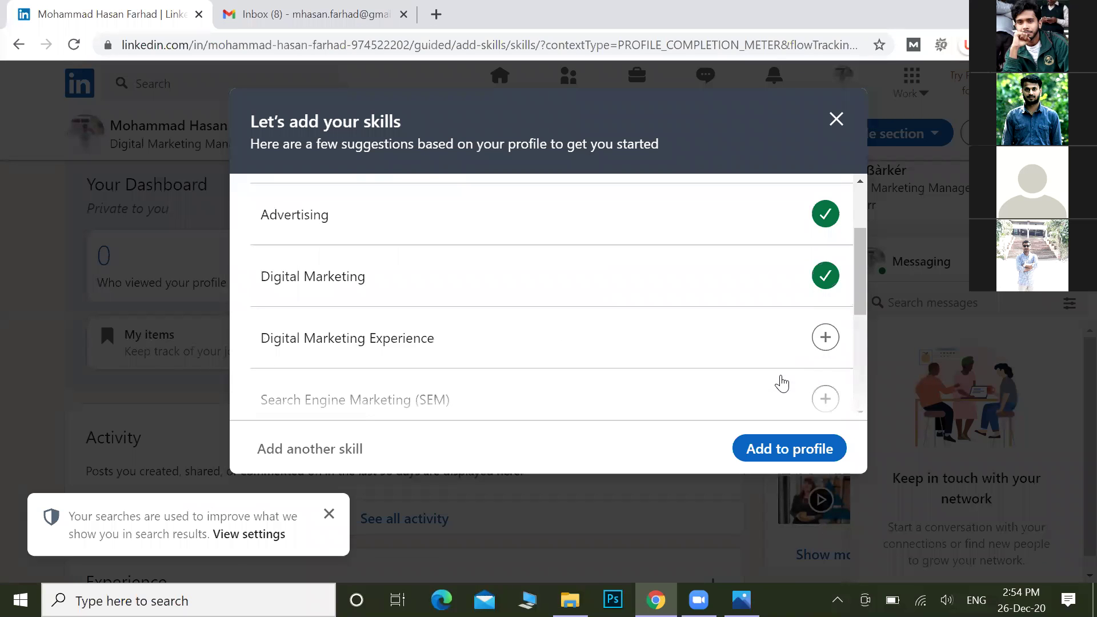
scroll(781, 384, "up", 1)
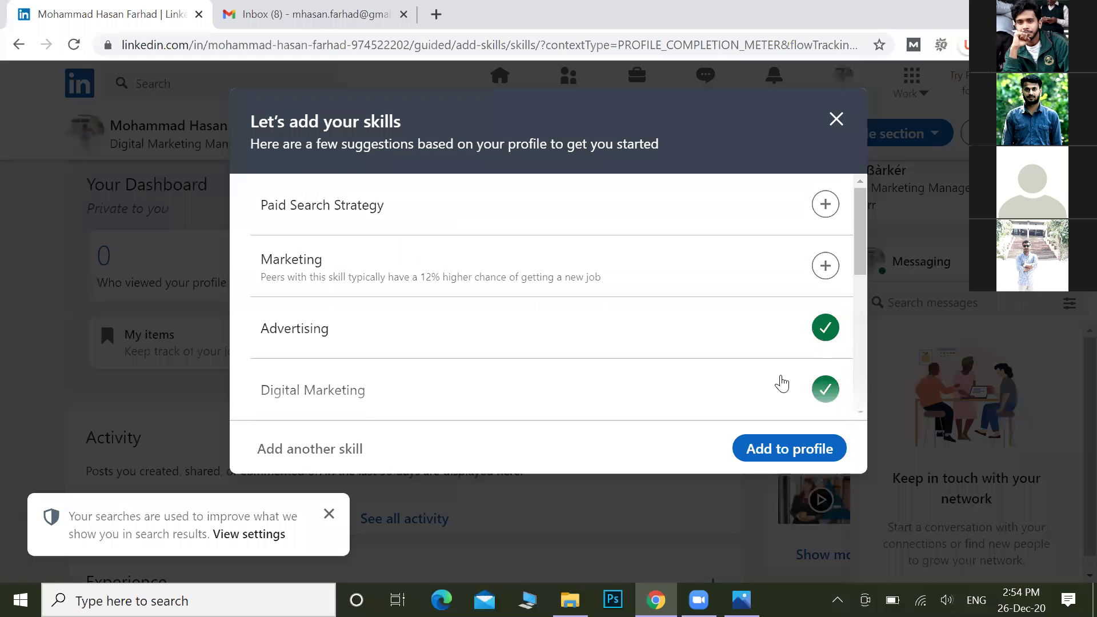
scroll(700, 305, "down", 3)
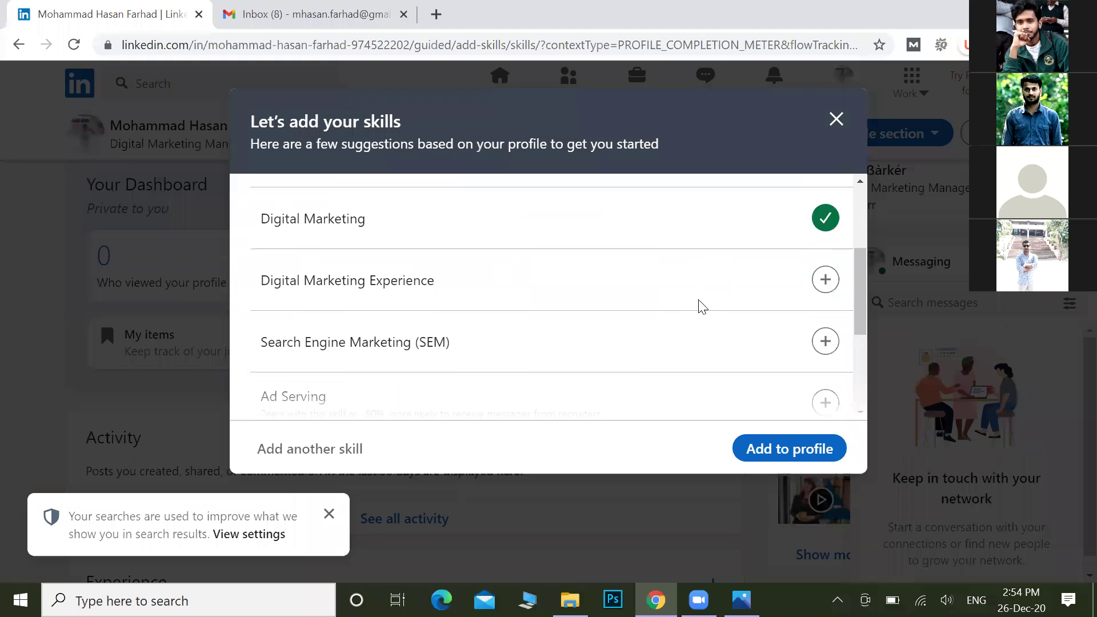
scroll(703, 307, "down", 3)
scroll(702, 307, "up", 2)
scroll(703, 308, "down", 2)
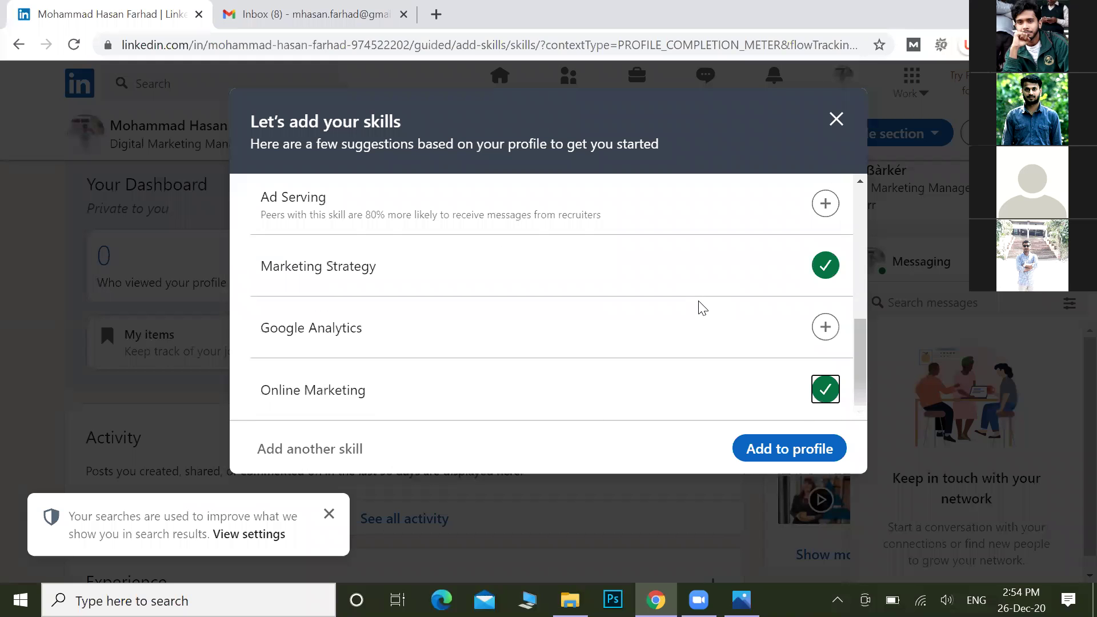
scroll(703, 308, "up", 6)
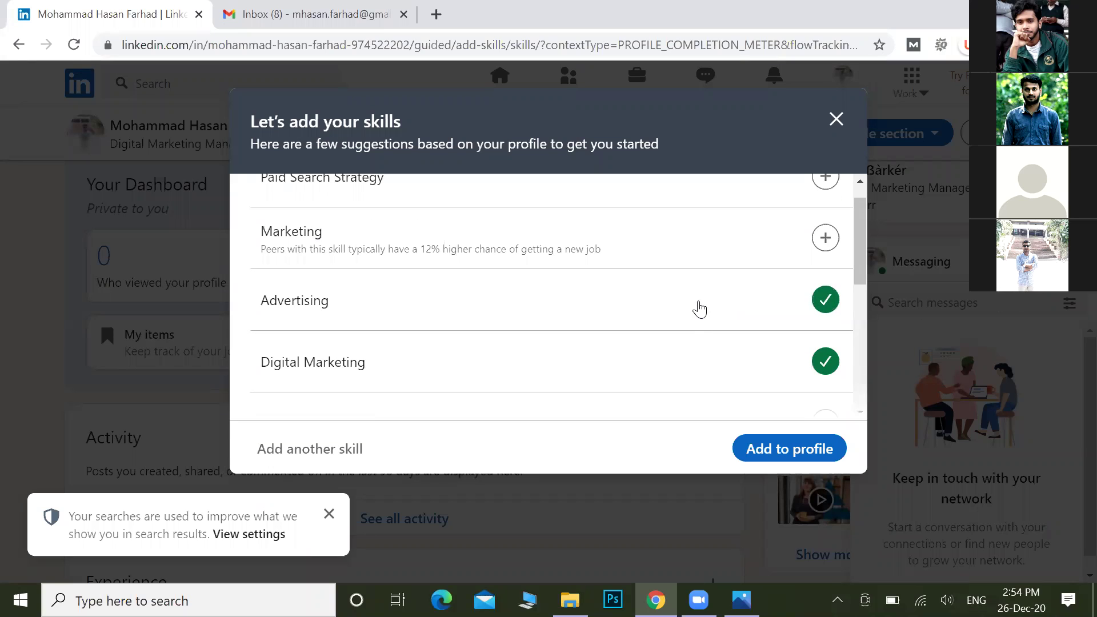
scroll(700, 309, "up", 1)
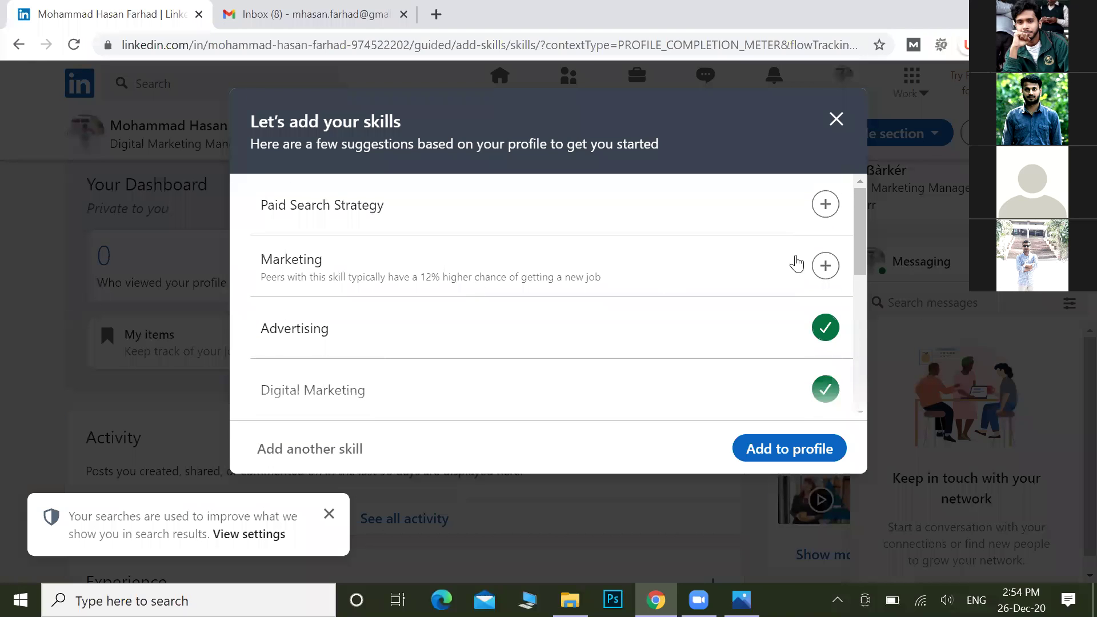
left_click(825, 266)
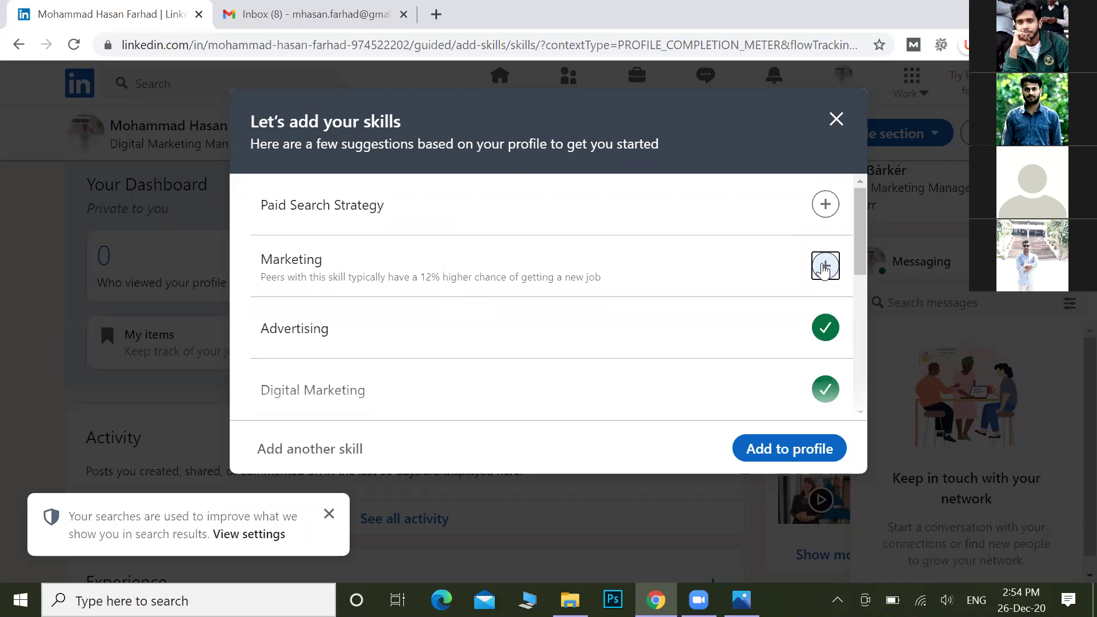
left_click(791, 451)
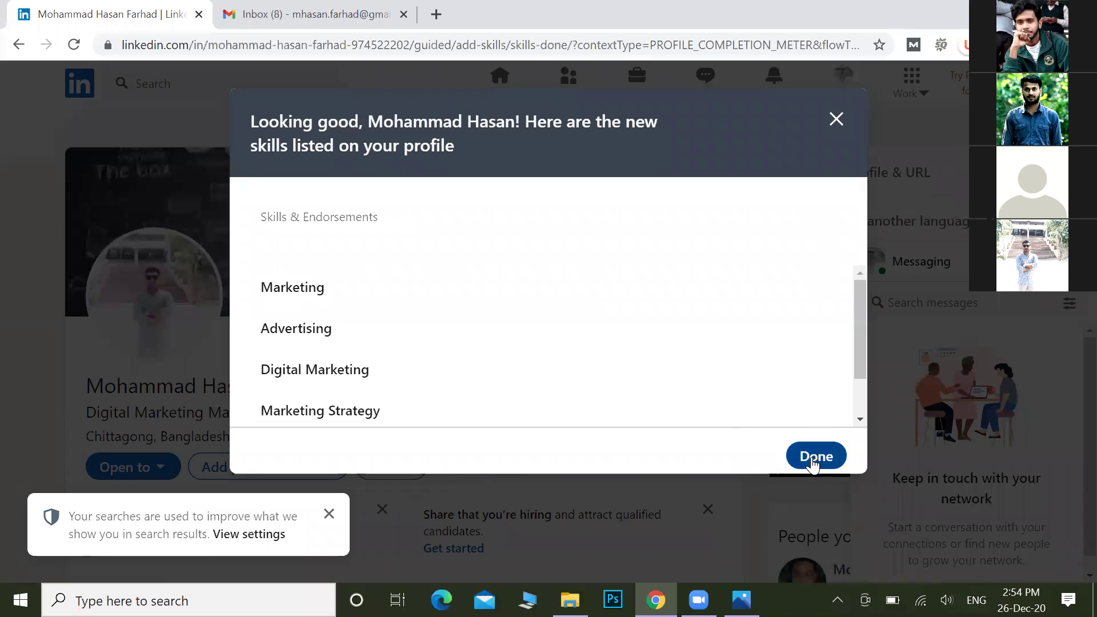
Close the skills confirmation and open the summary editor from Profile Strength.
left_click(811, 460)
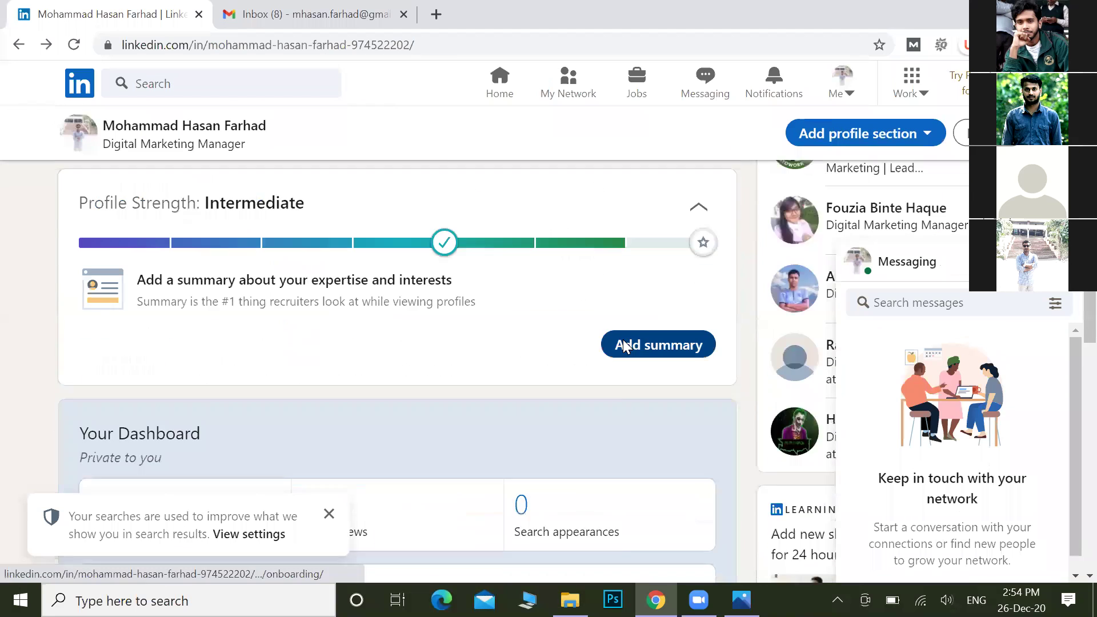
scroll(625, 346, "down", 1)
left_click(655, 277)
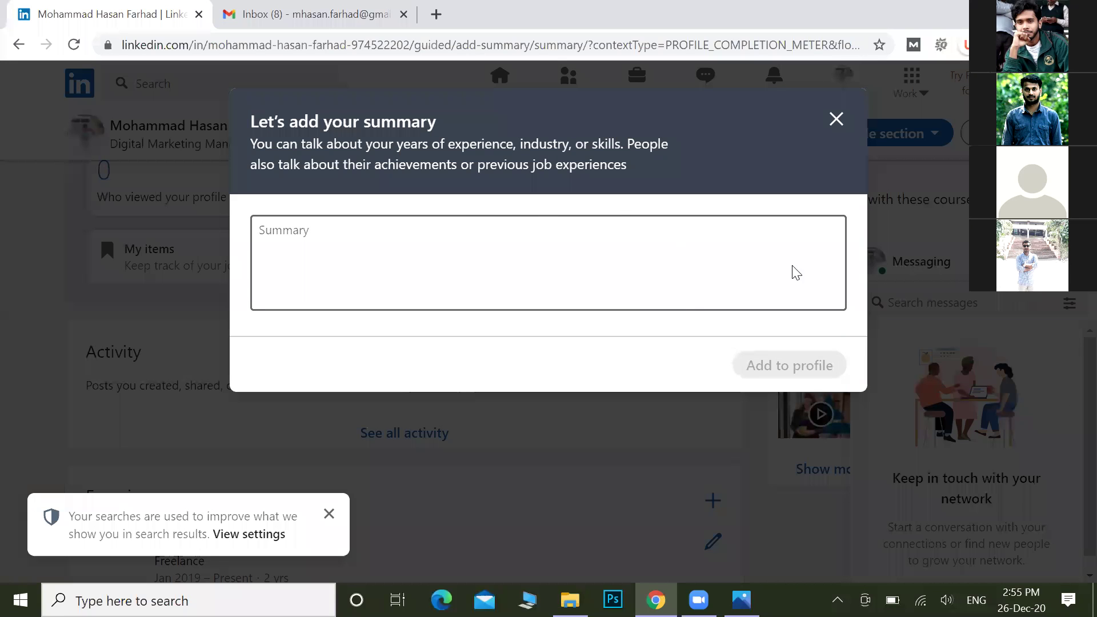
Start a summary with 'I am a', then erase it, leaving the summary box empty.
left_click(305, 235)
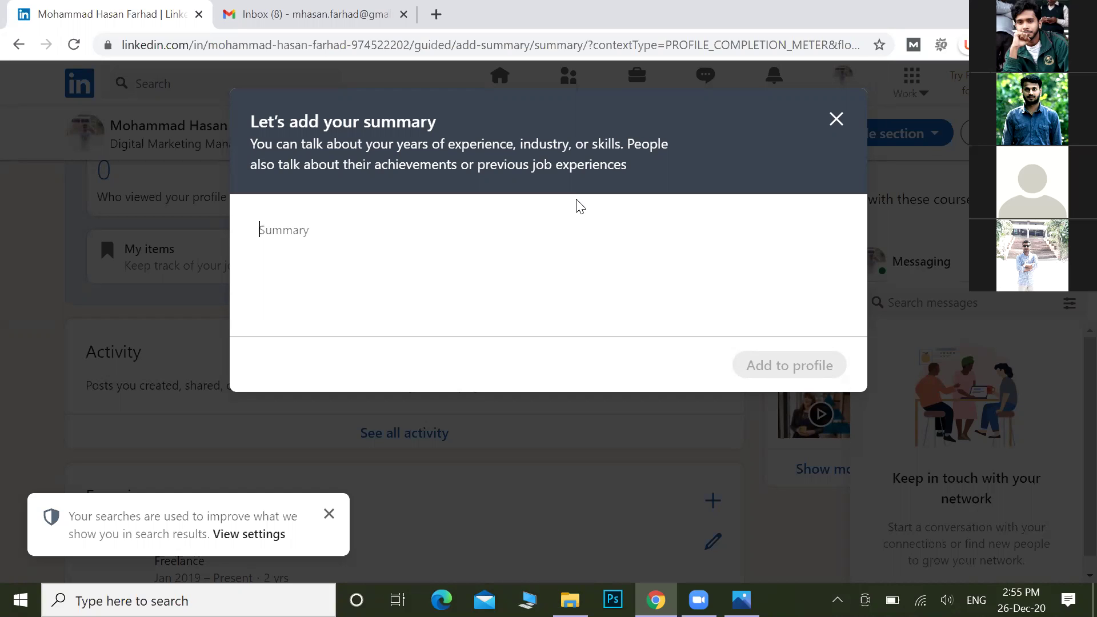
type("I am ")
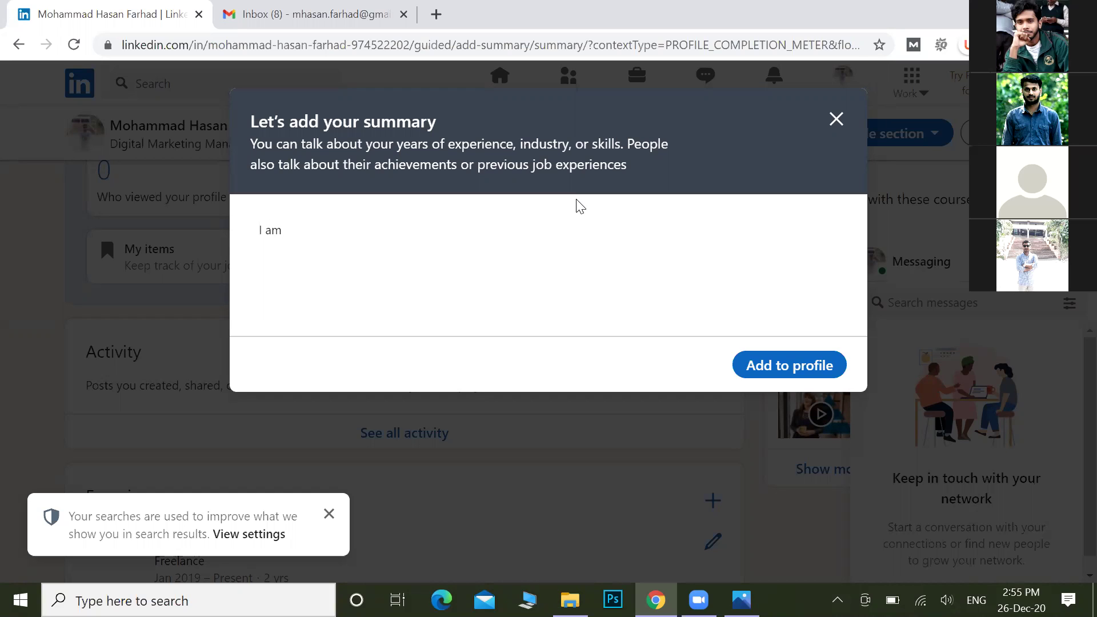
type("a")
key("BackSpace")
key("BackSpace")
key("BackSpace")
key("BackSpace")
key("BackSpace")
key("BackSpace")
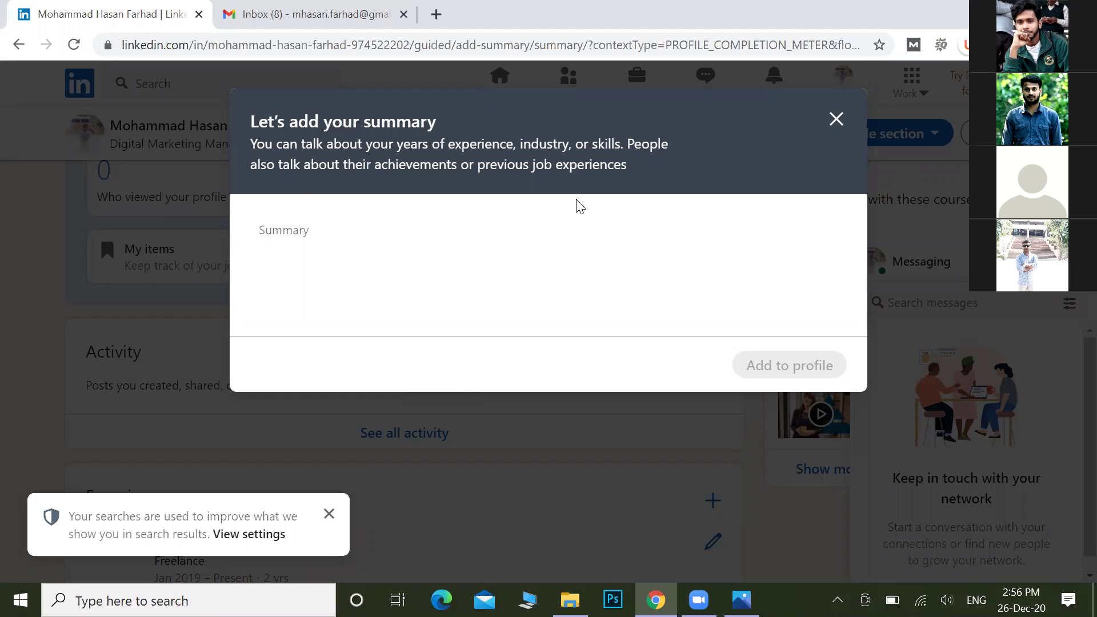
left_click(310, 236)
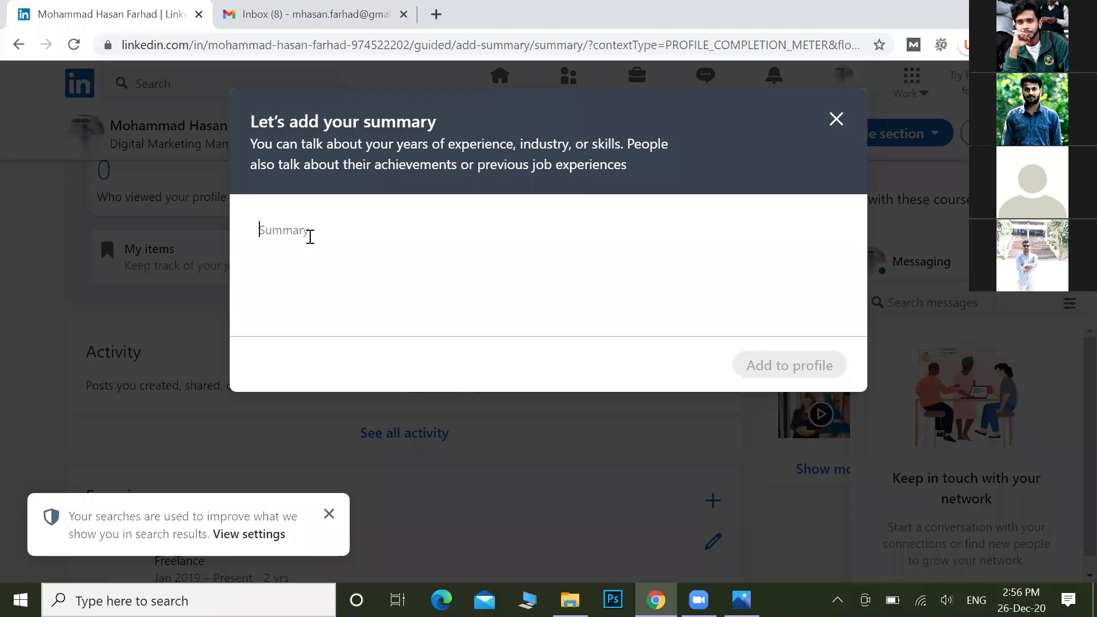
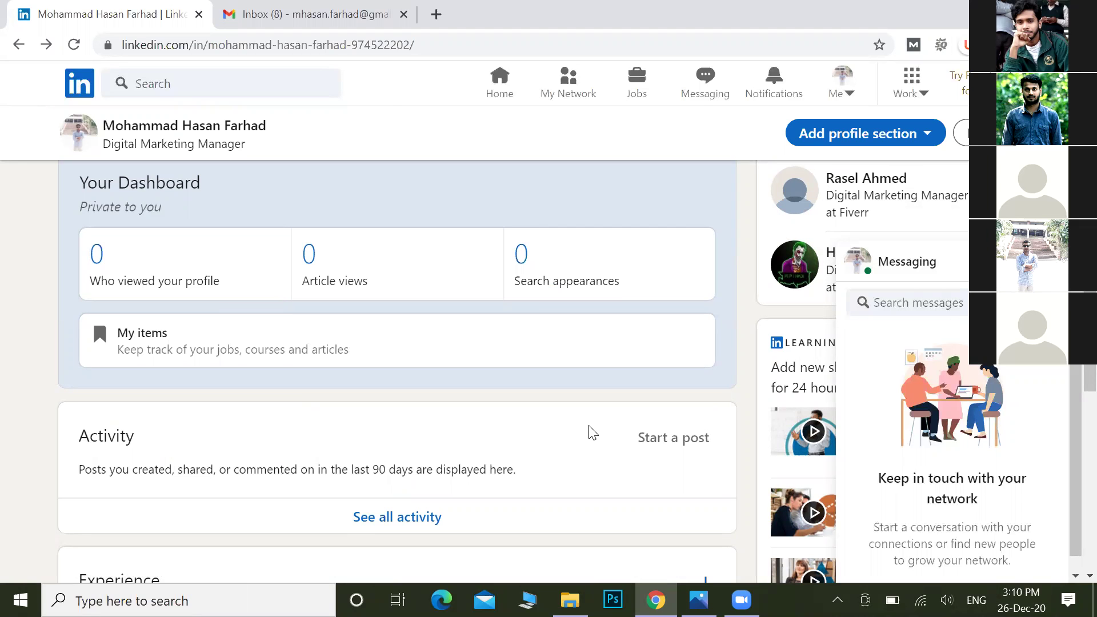
Scroll to Skills & endorsements and open the skills editor for reordering and pinning.
scroll(591, 432, "up", 7)
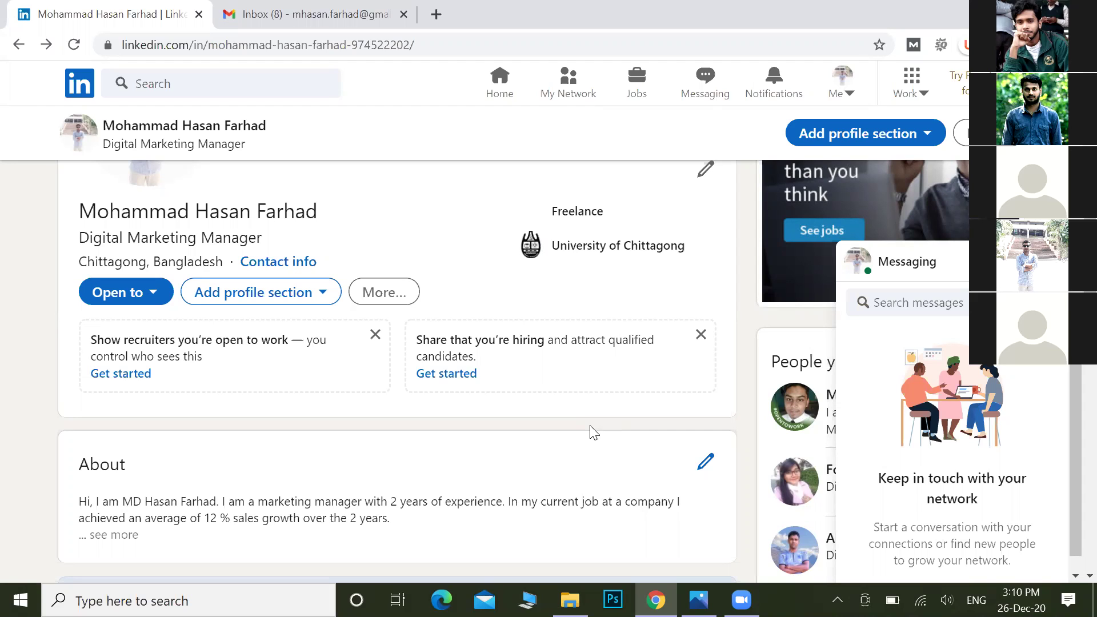
scroll(610, 443, "down", 4)
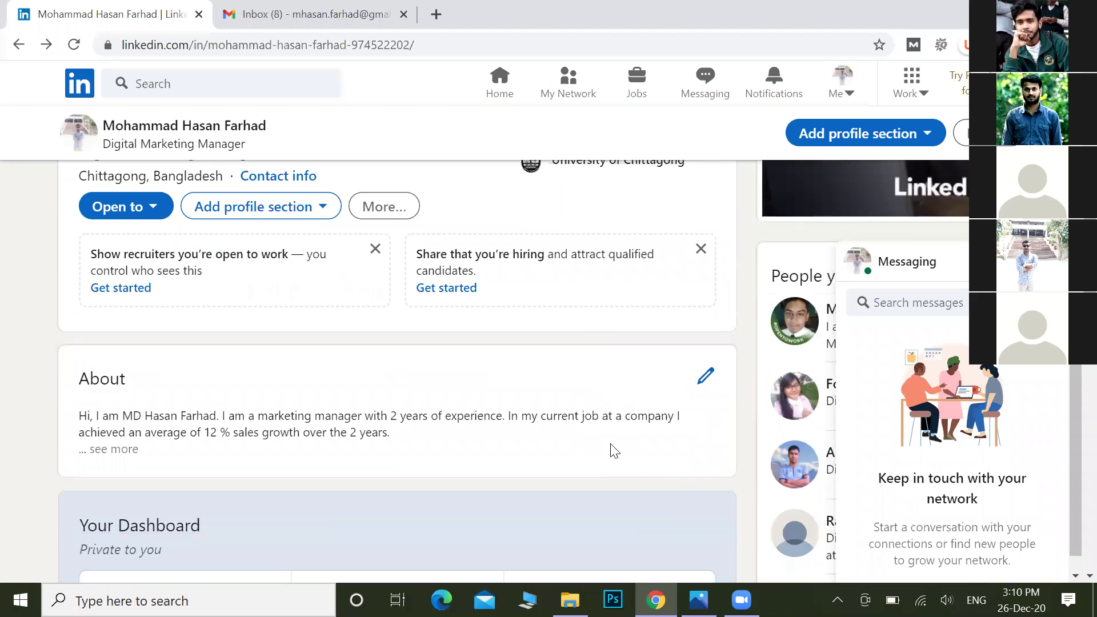
scroll(610, 443, "down", 4)
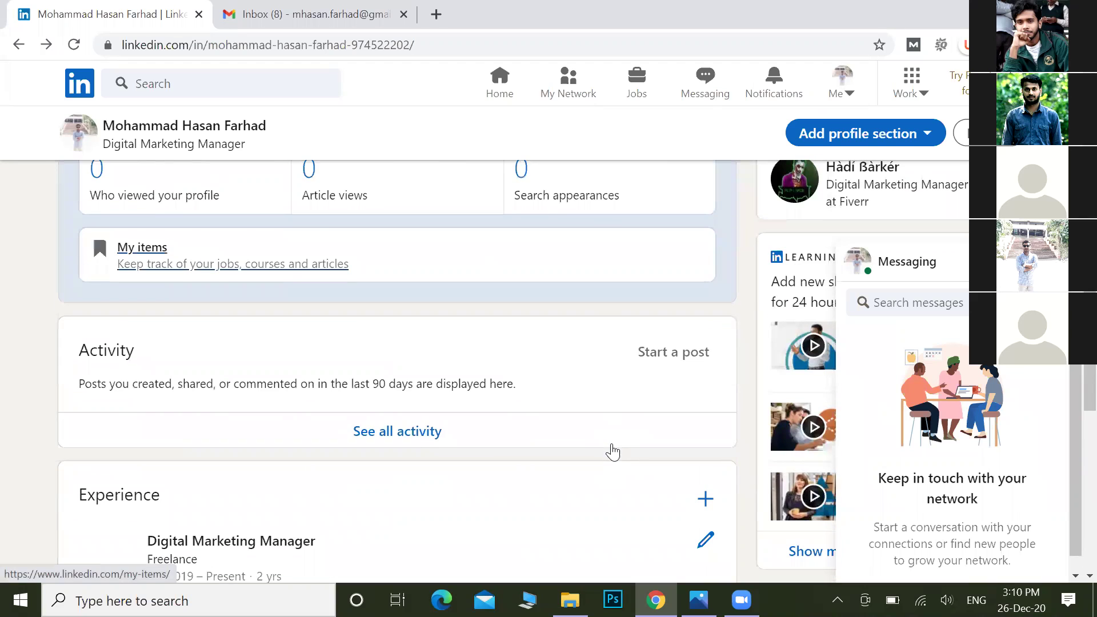
scroll(545, 403, "down", 1)
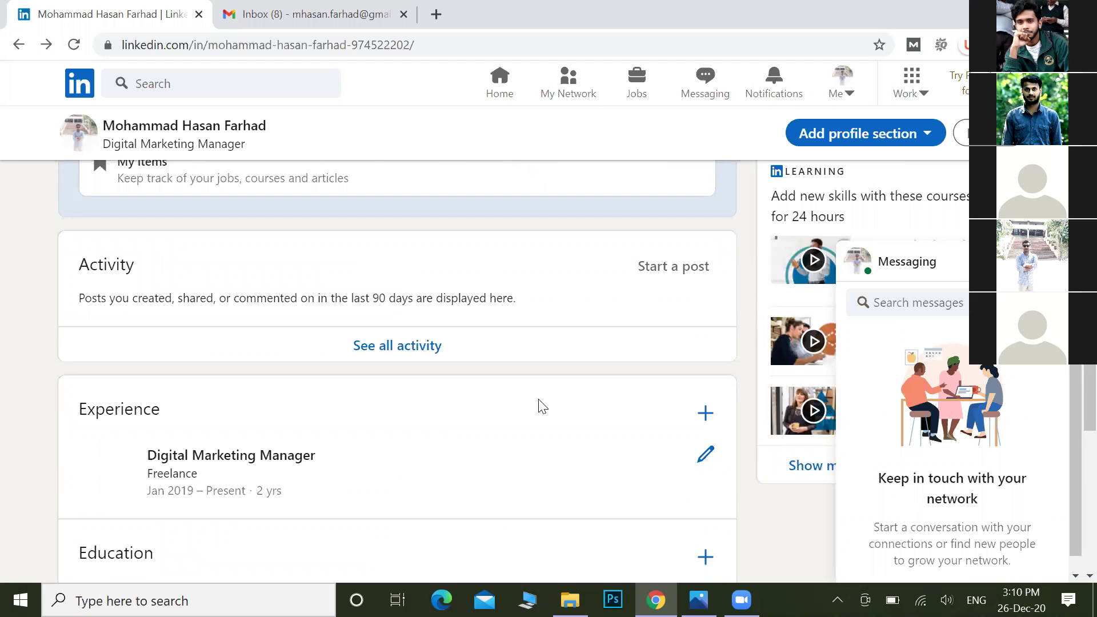
scroll(540, 406, "down", 1)
scroll(539, 410, "down", 3)
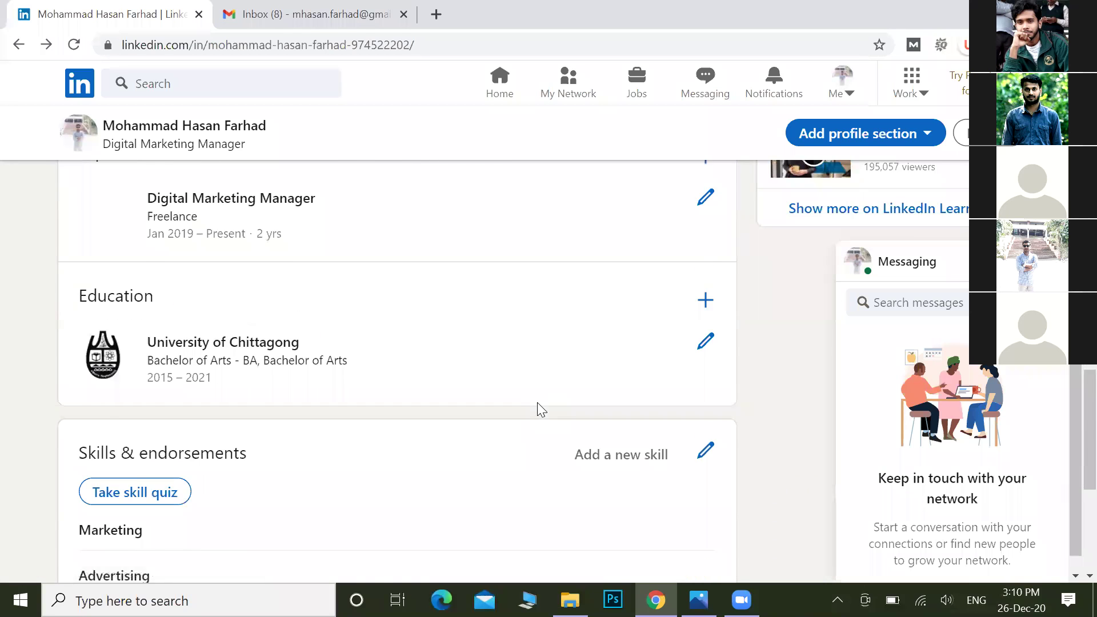
scroll(538, 410, "down", 3)
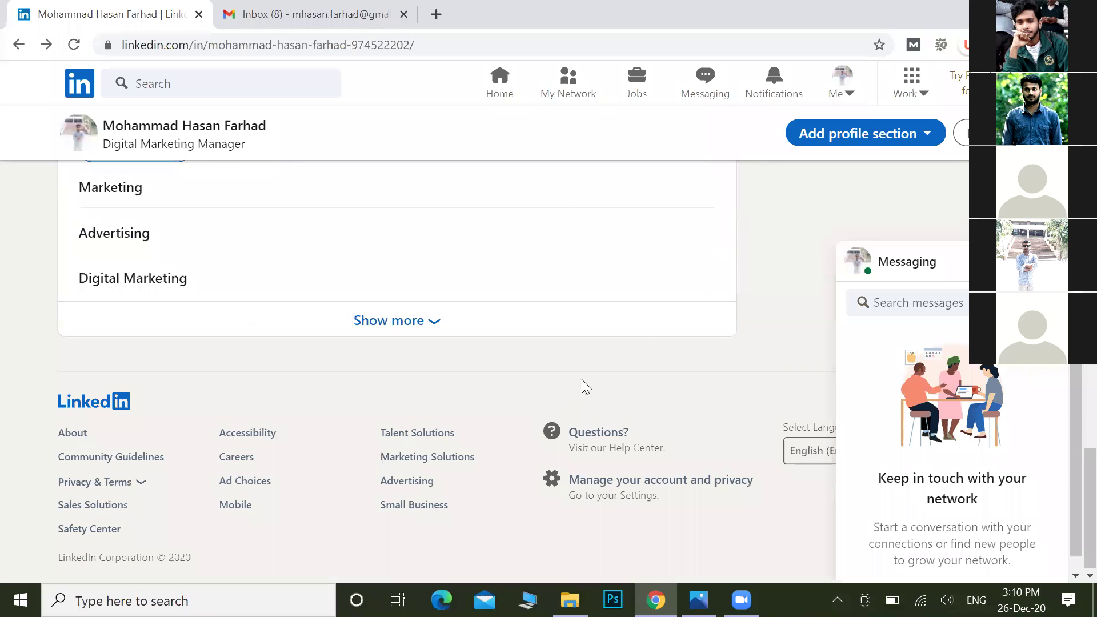
scroll(240, 320, "up", 1)
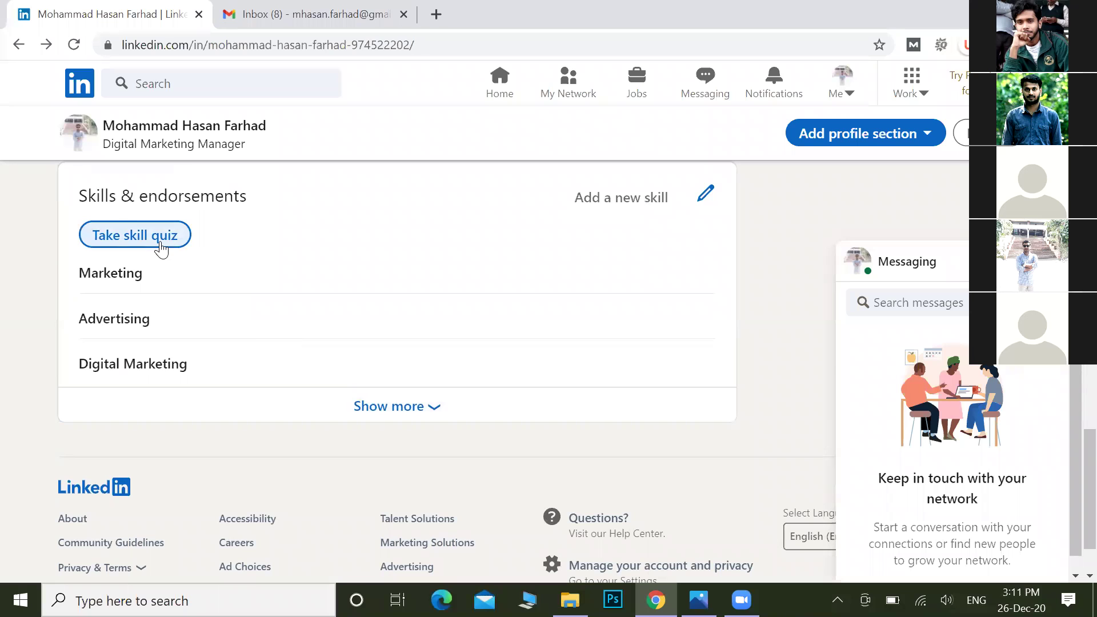
left_click(698, 201)
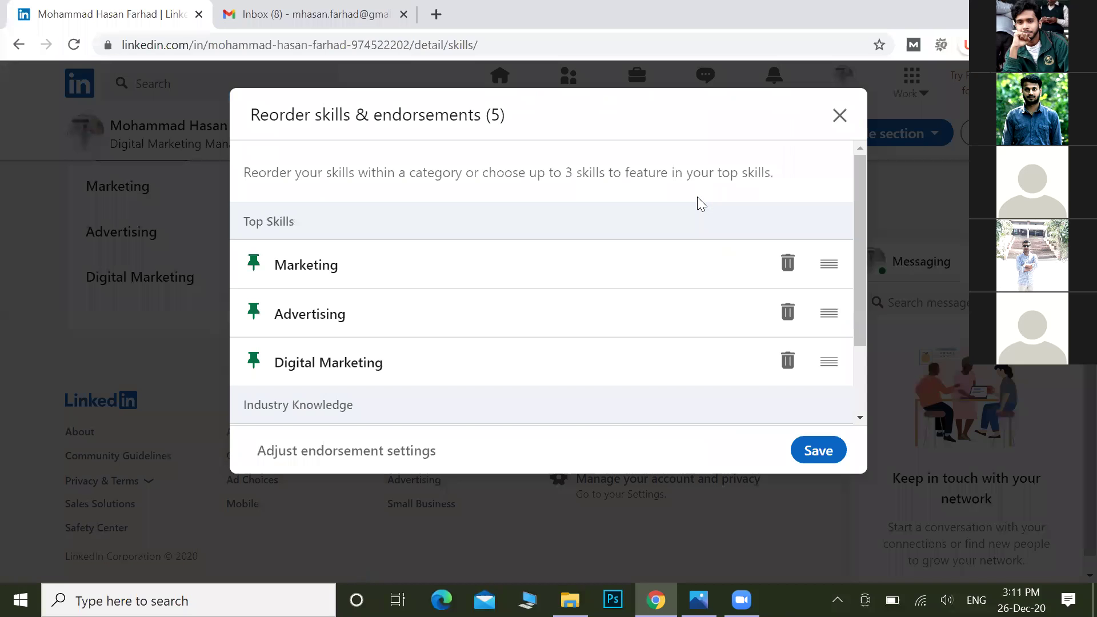
scroll(703, 294, "down", 2)
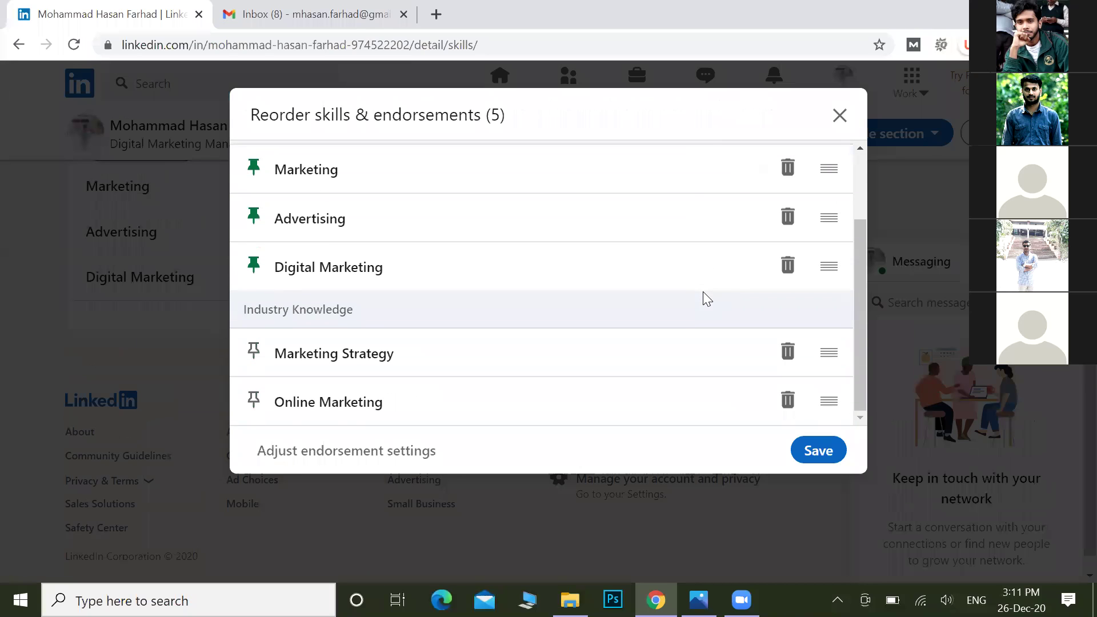
scroll(661, 399, "up", 2)
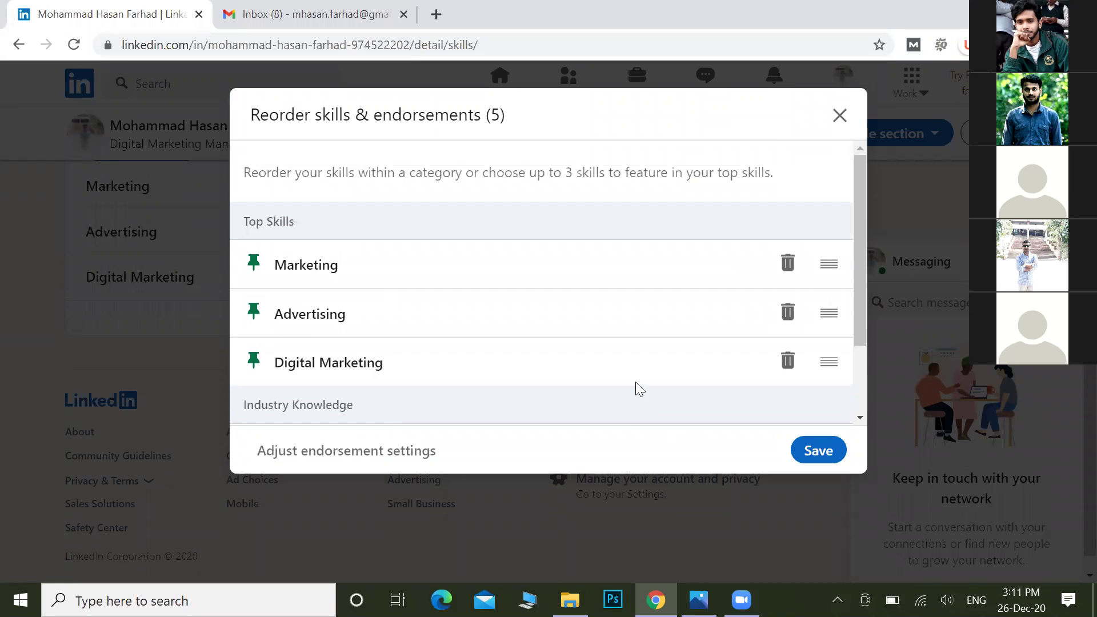
scroll(330, 333, "down", 2)
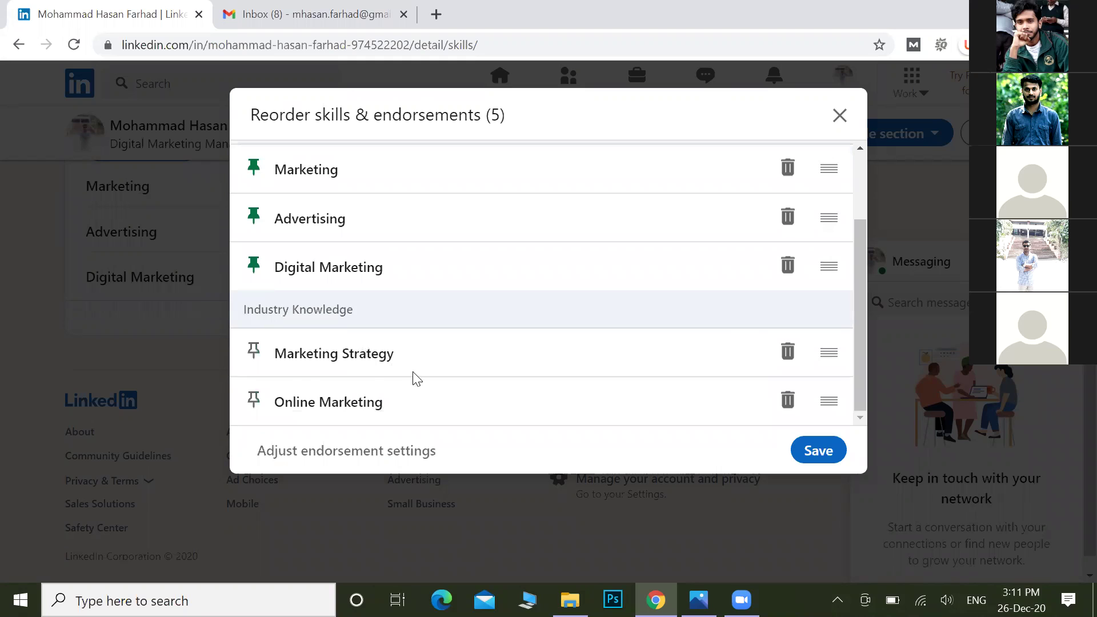
Try featuring Marketing Strategy as a top skill, dismiss the three-skill limit warning, and close unchanged.
left_click(252, 359)
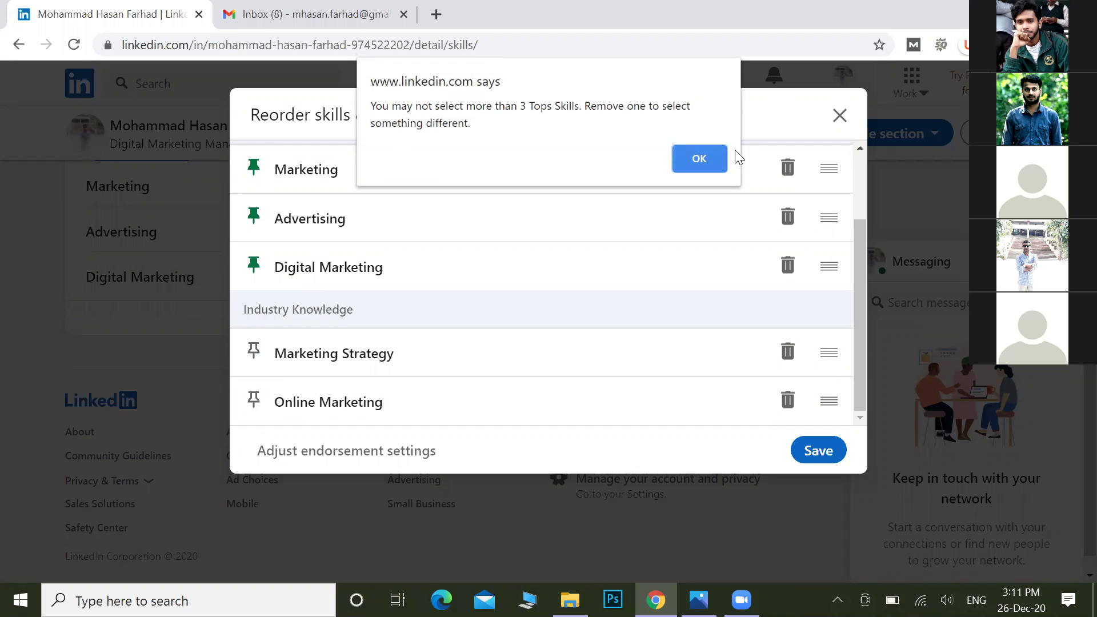
left_click(699, 159)
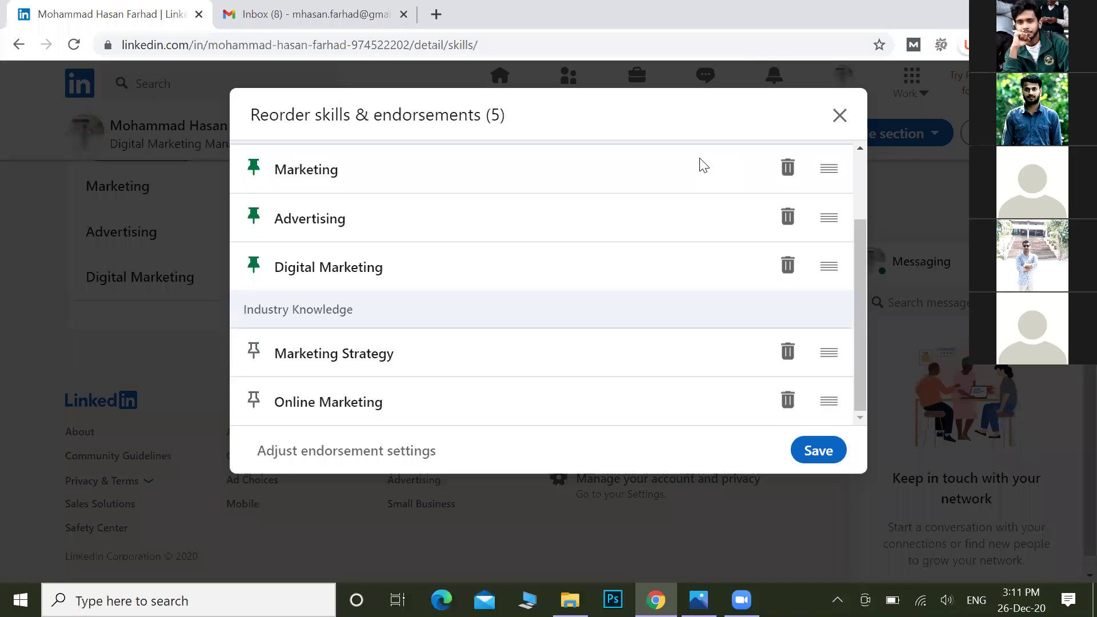
scroll(377, 340, "up", 2)
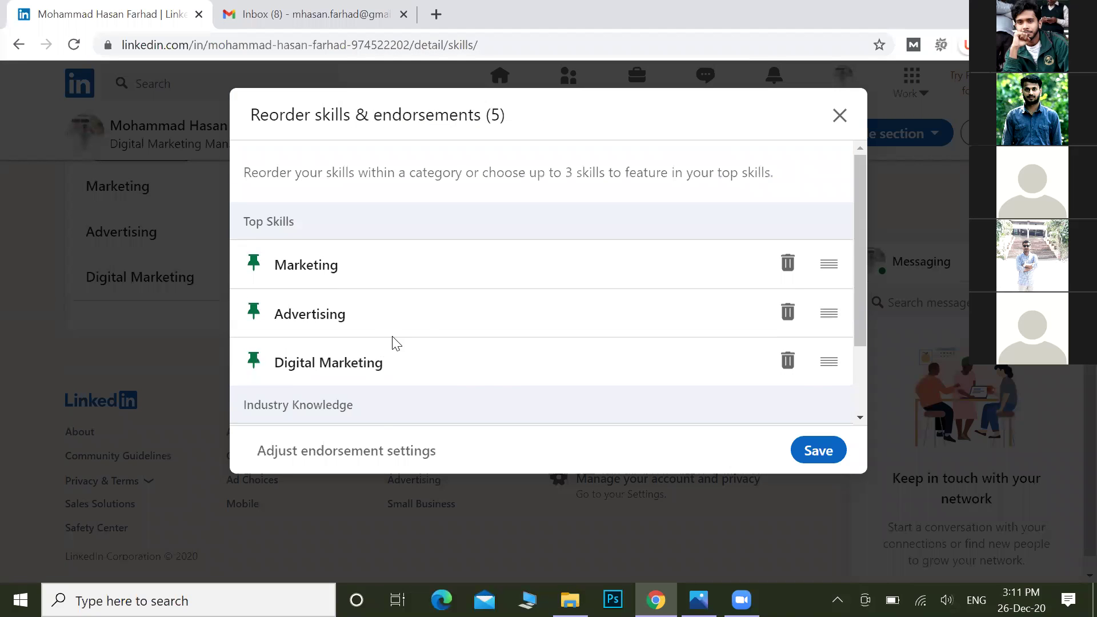
scroll(392, 343, "down", 2)
scroll(396, 342, "up", 2)
left_click(839, 115)
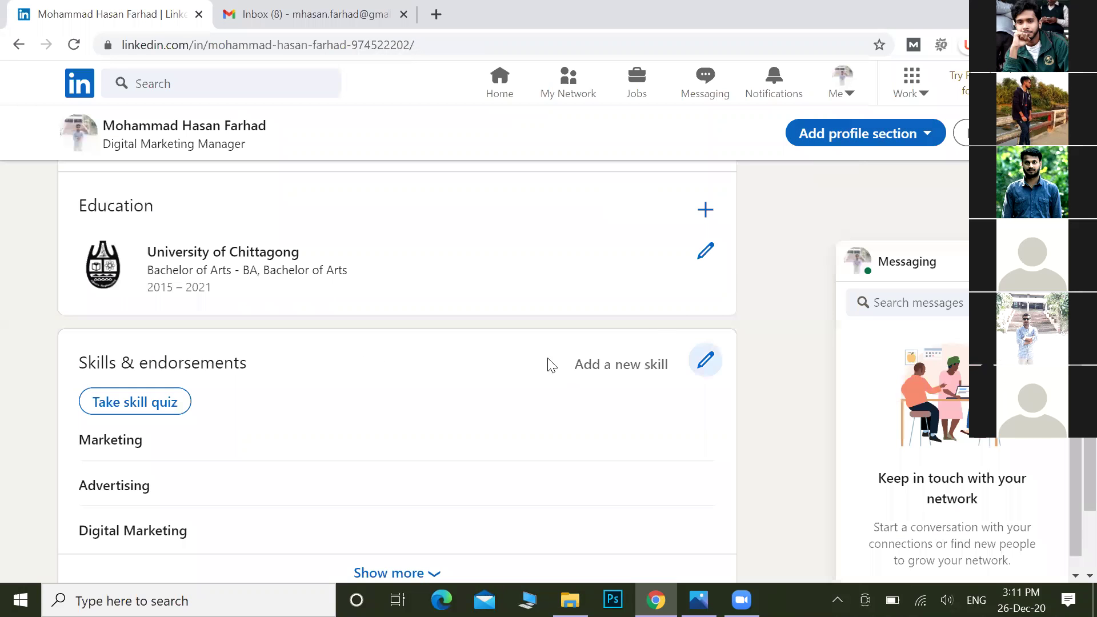
Show all skills so Marketing Strategy and Online Marketing appear under Industry Knowledge.
scroll(545, 375, "down", 1)
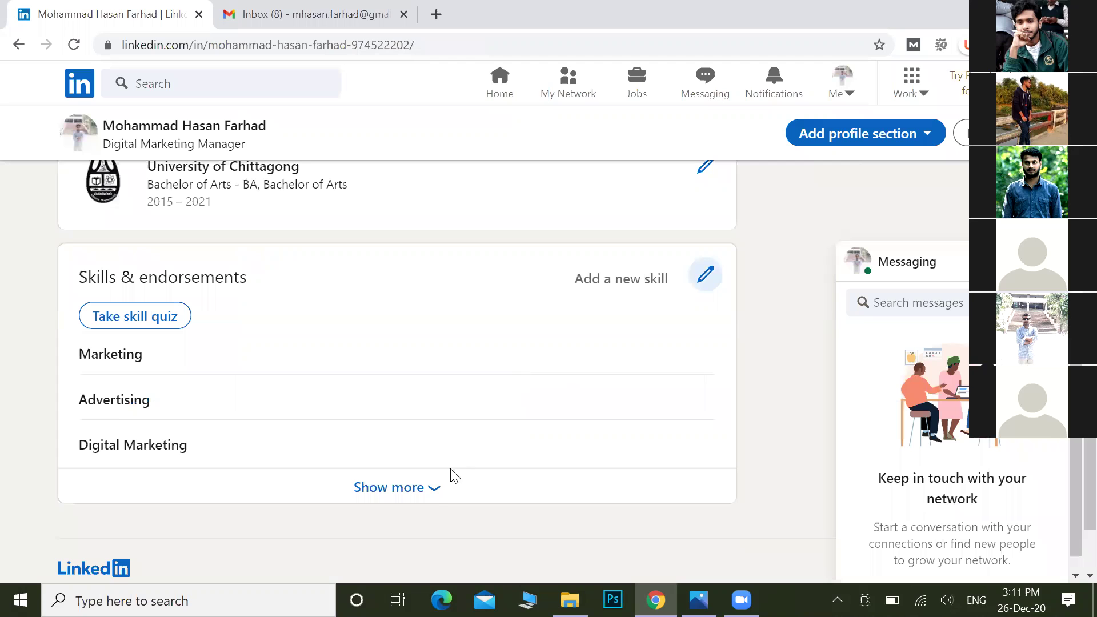
left_click(434, 493)
scroll(434, 492, "down", 3)
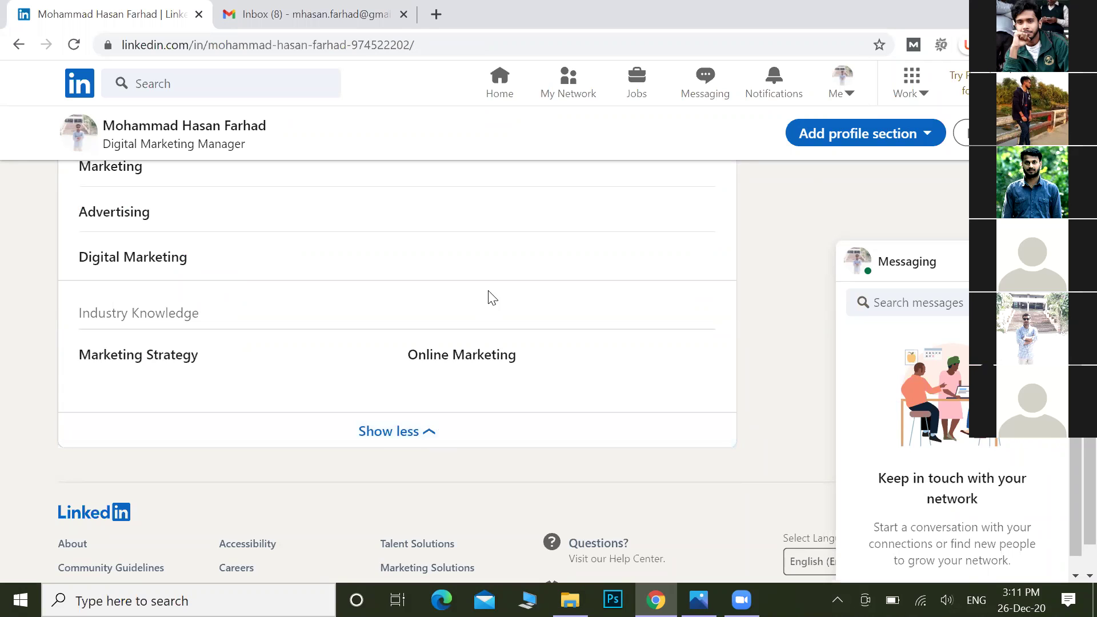
scroll(515, 370, "up", 3)
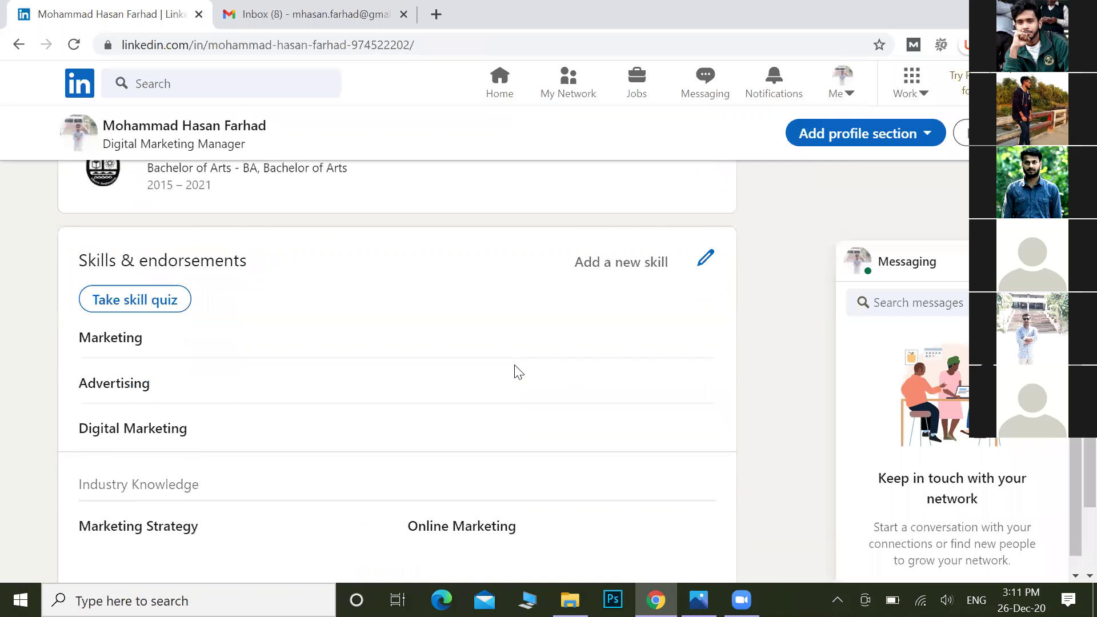
scroll(517, 371, "down", 5)
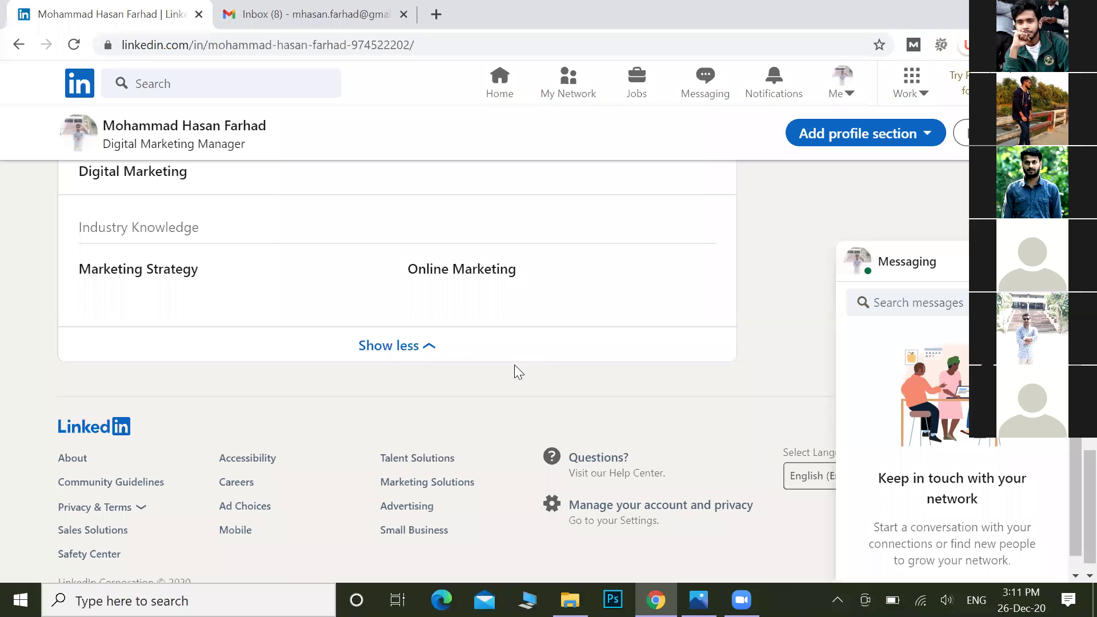
scroll(319, 353, "up", 3)
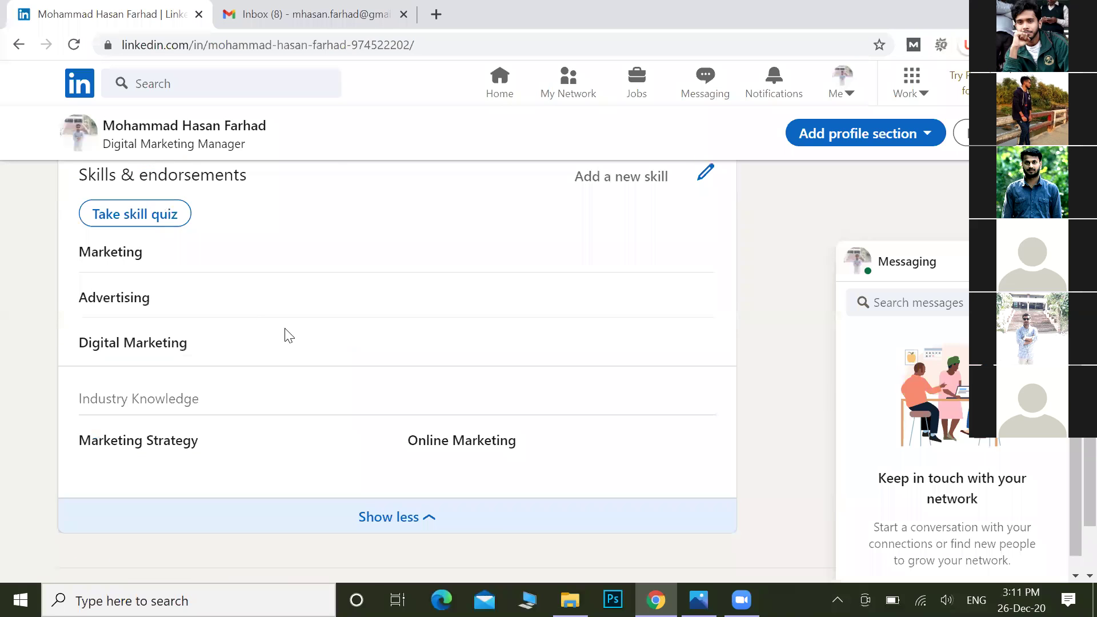
scroll(231, 297, "up", 3)
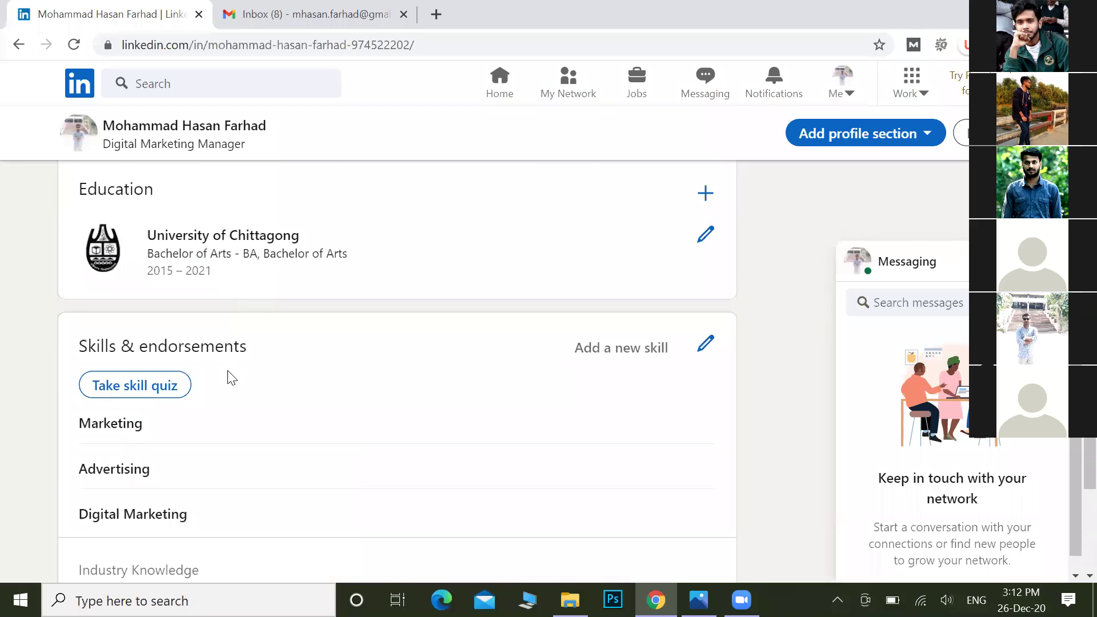
scroll(225, 372, "up", 2)
scroll(224, 371, "up", 5)
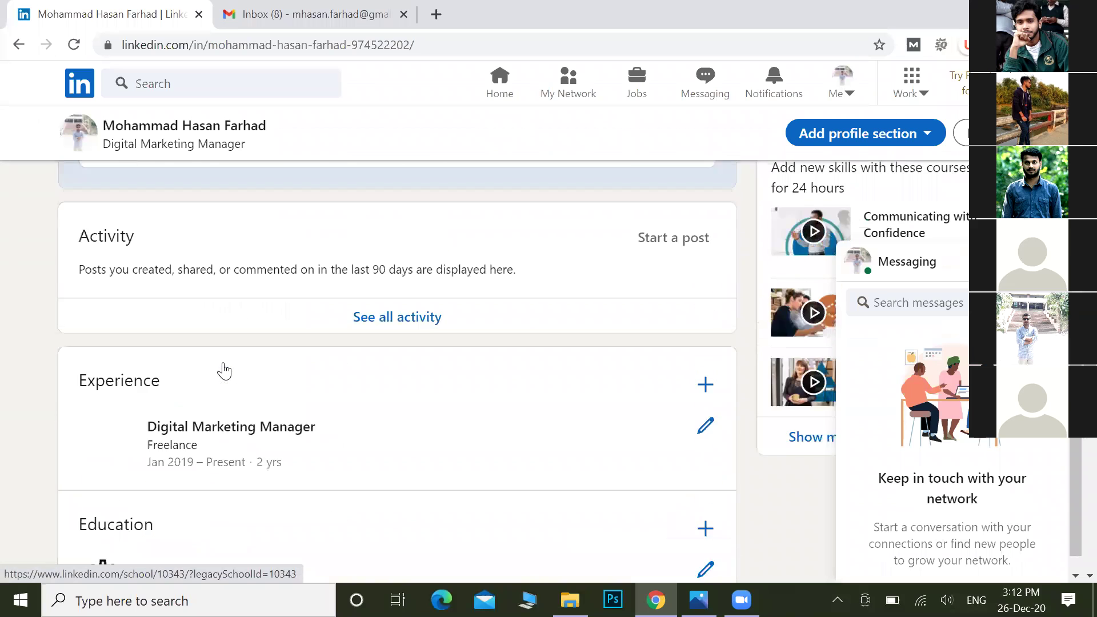
scroll(224, 366, "up", 1)
scroll(224, 365, "up", 4)
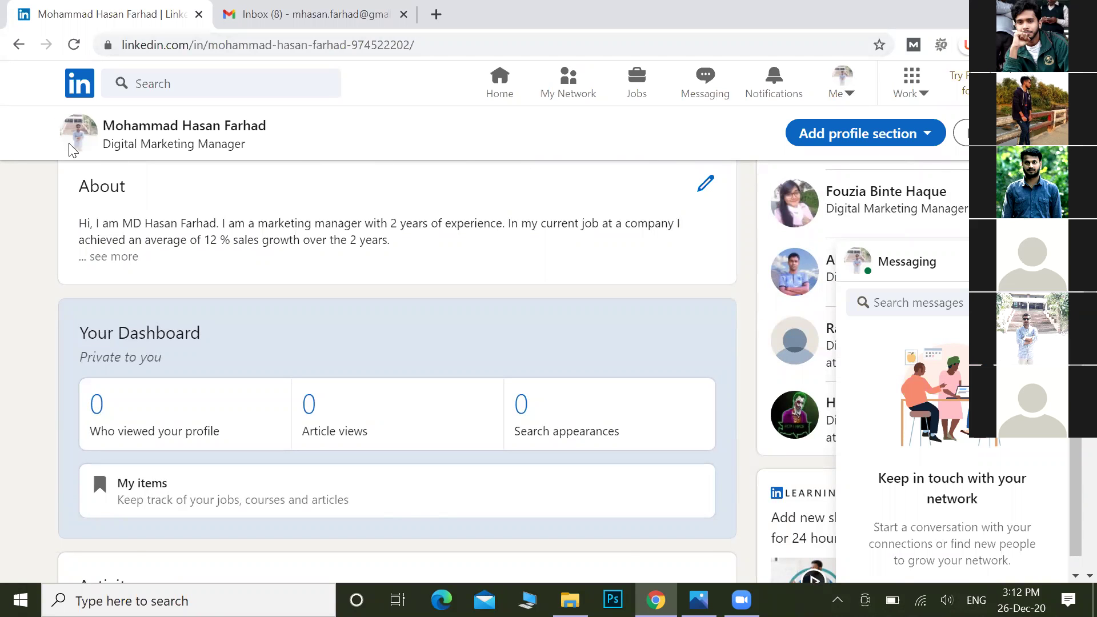
Return to the top of the profile and open, then close, the Me account menu.
left_click(100, 147)
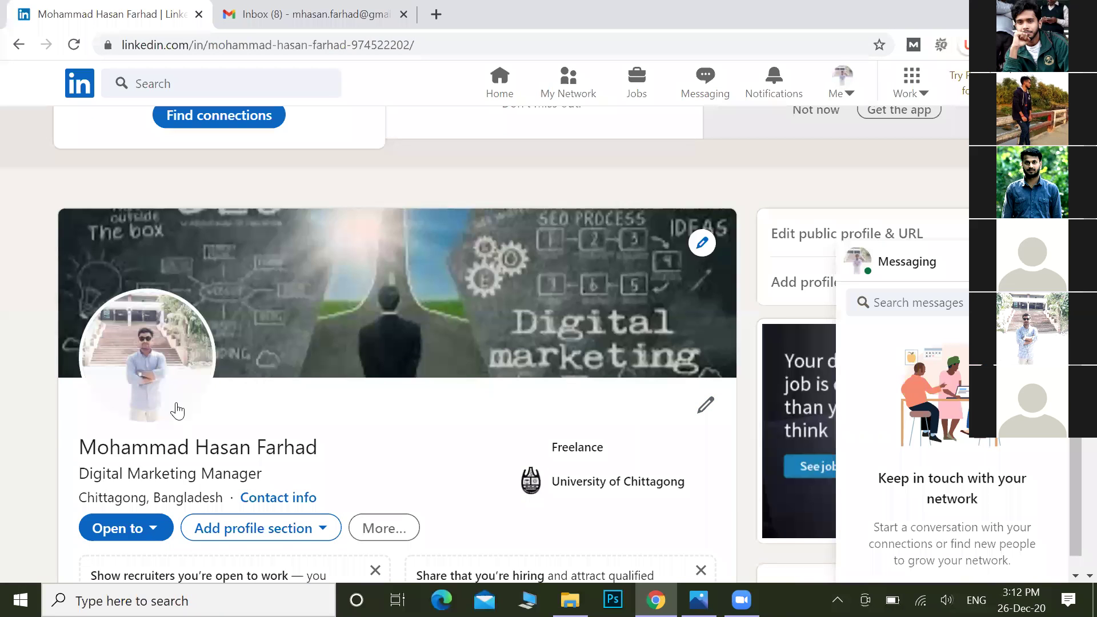
scroll(263, 440, "down", 2)
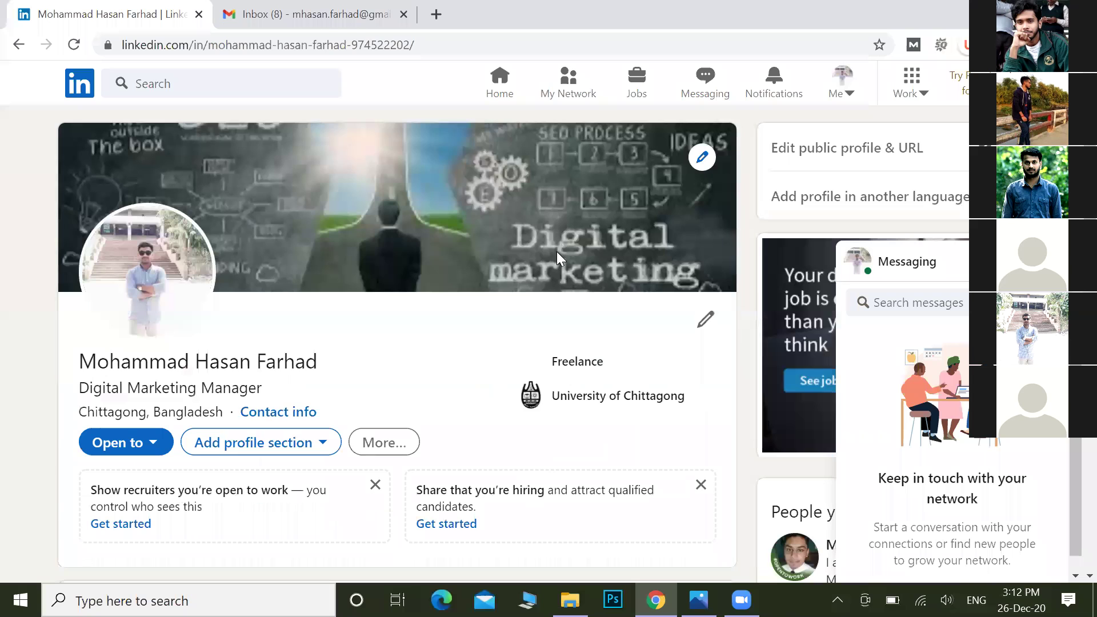
scroll(558, 253, "up", 5)
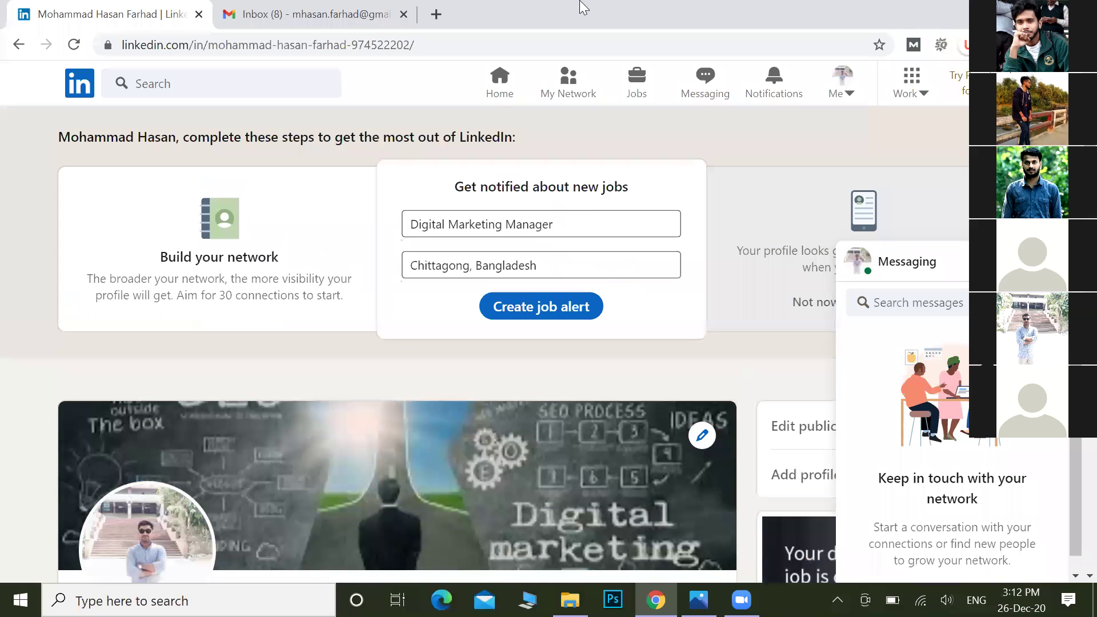
left_click(824, 105)
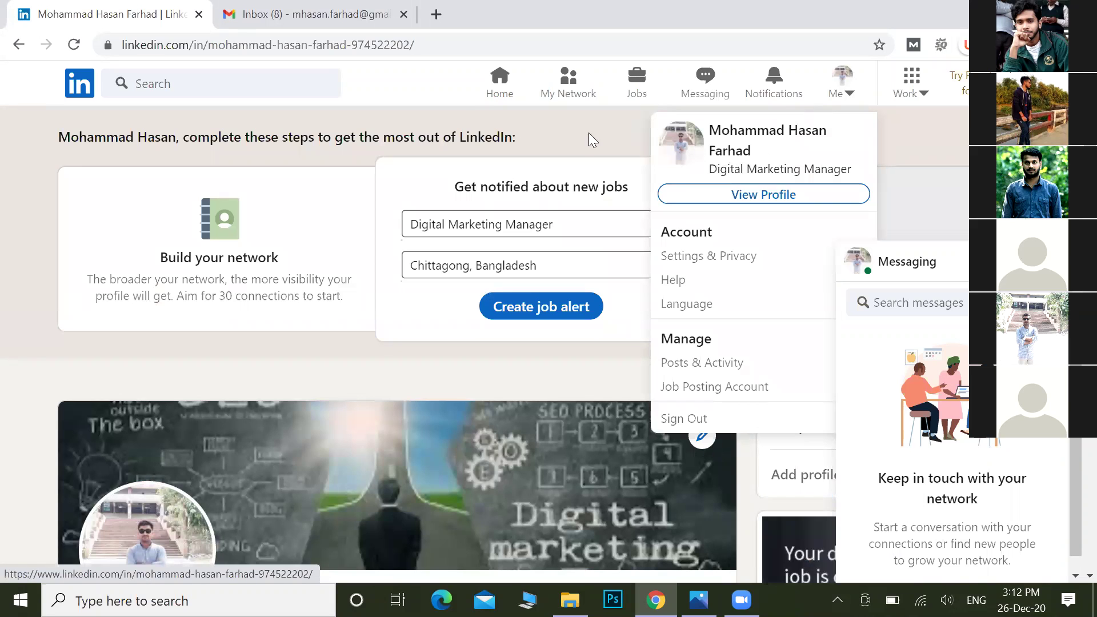
left_click(468, 110)
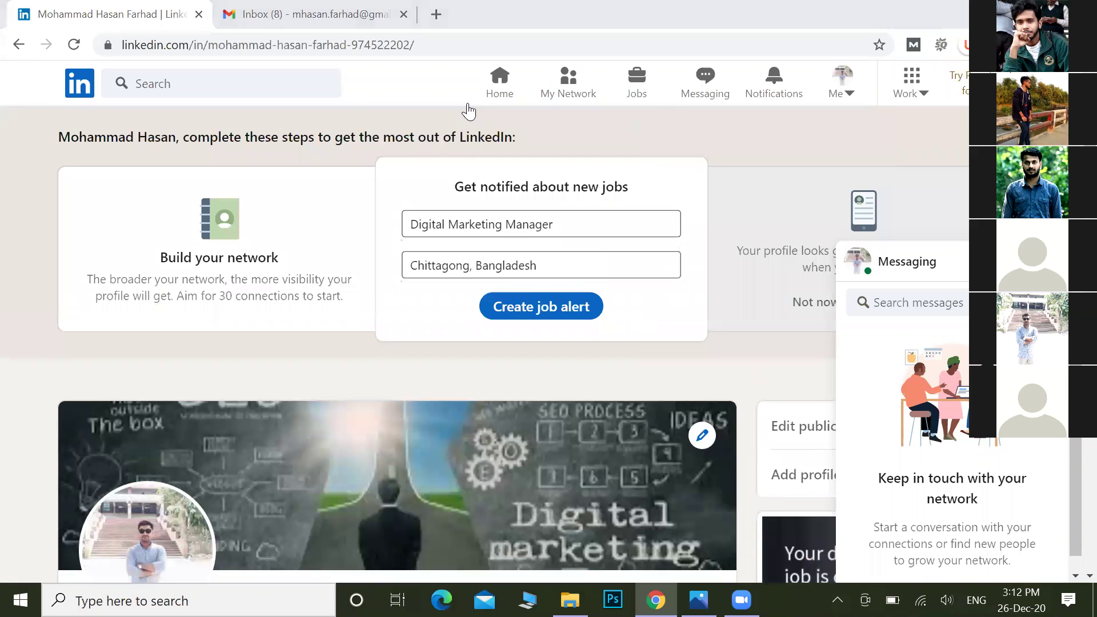
Go to the LinkedIn home feed.
left_click(469, 109)
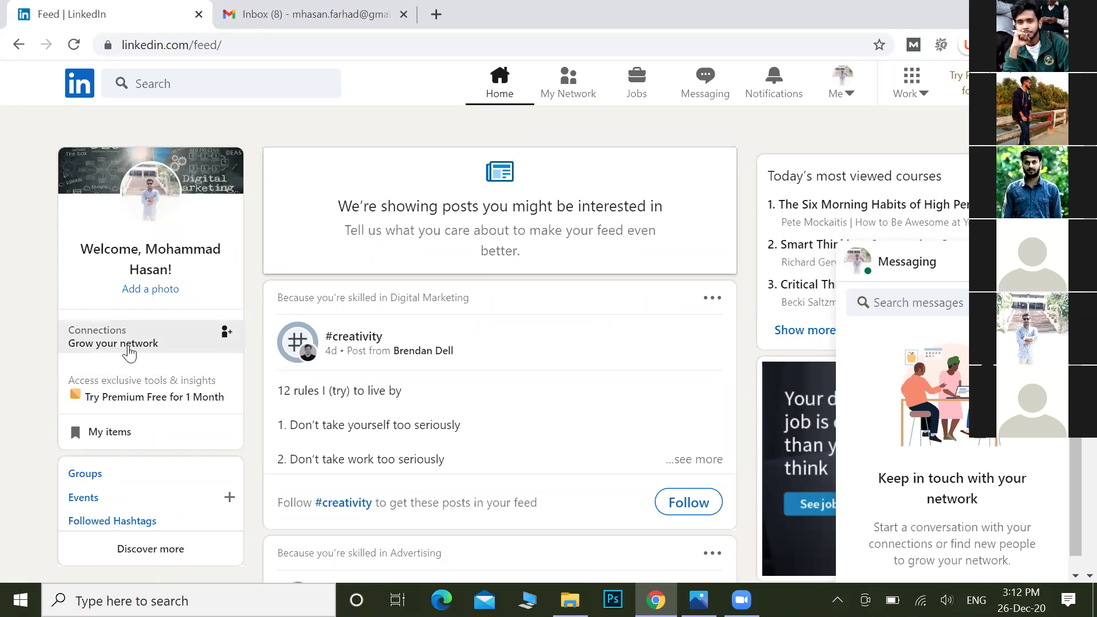
scroll(159, 440, "down", 1)
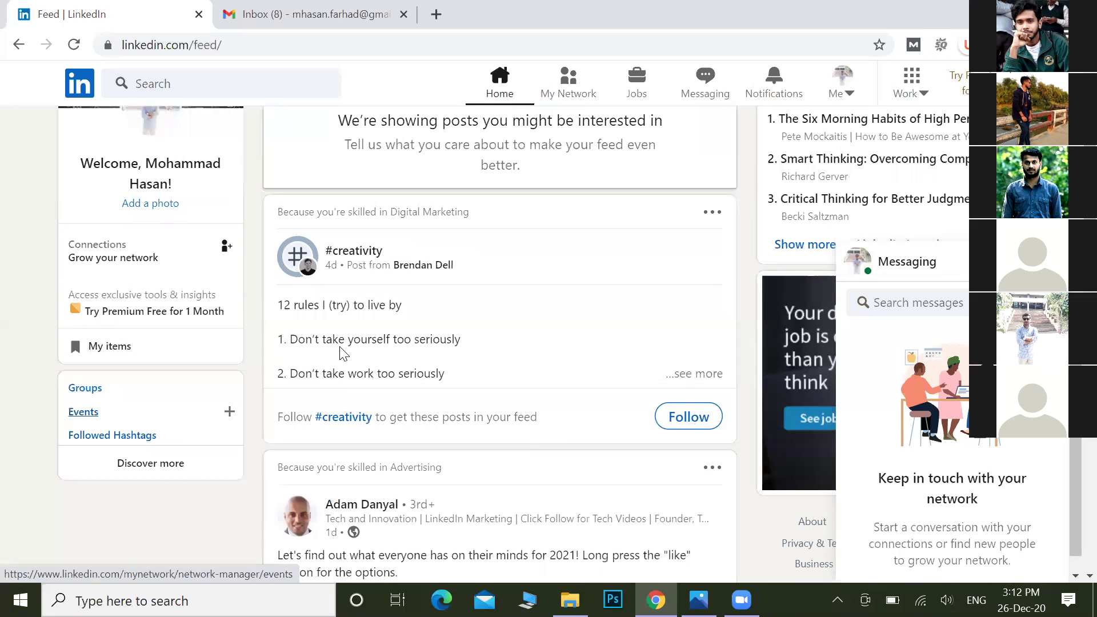
scroll(417, 370, "up", 1)
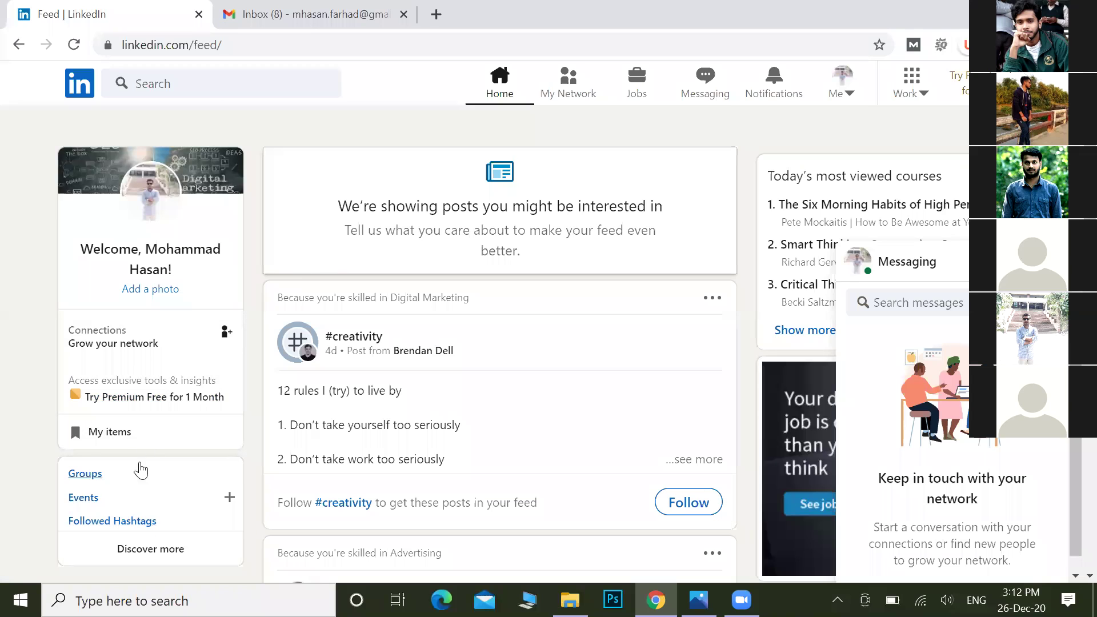
Open My Network and scroll down to the Add personal contacts card.
left_click(563, 108)
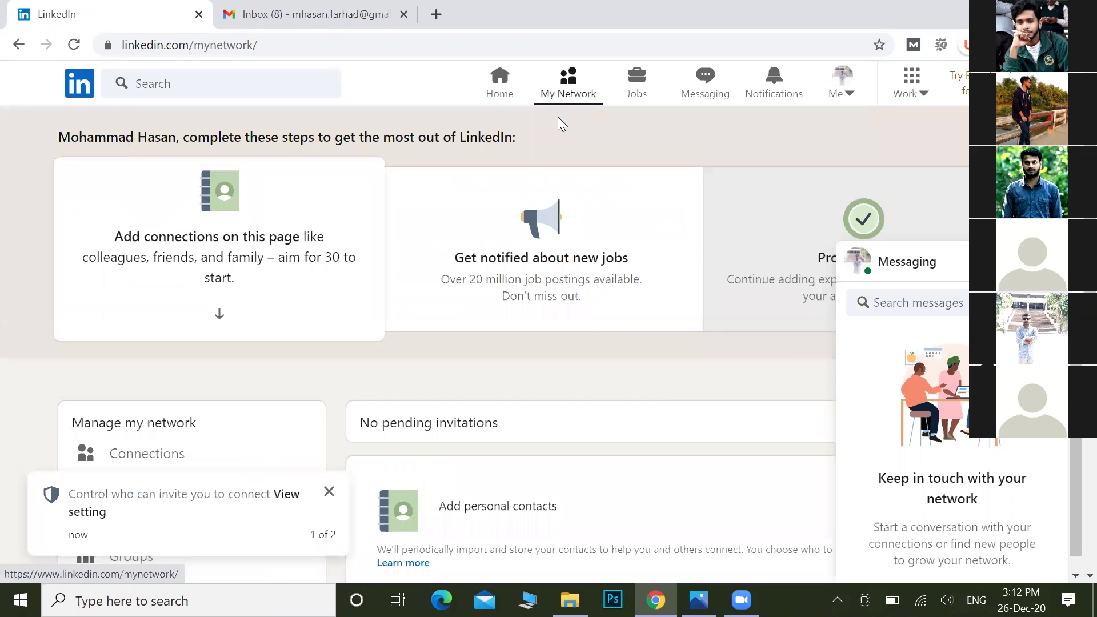
mouse_move(482, 262)
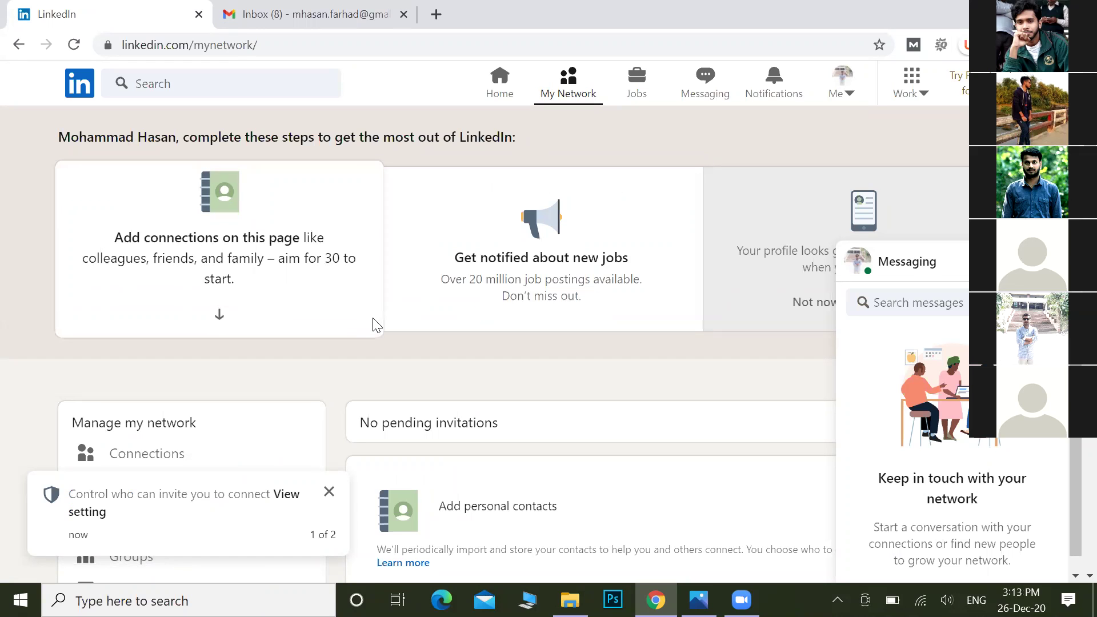
mouse_move(220, 297)
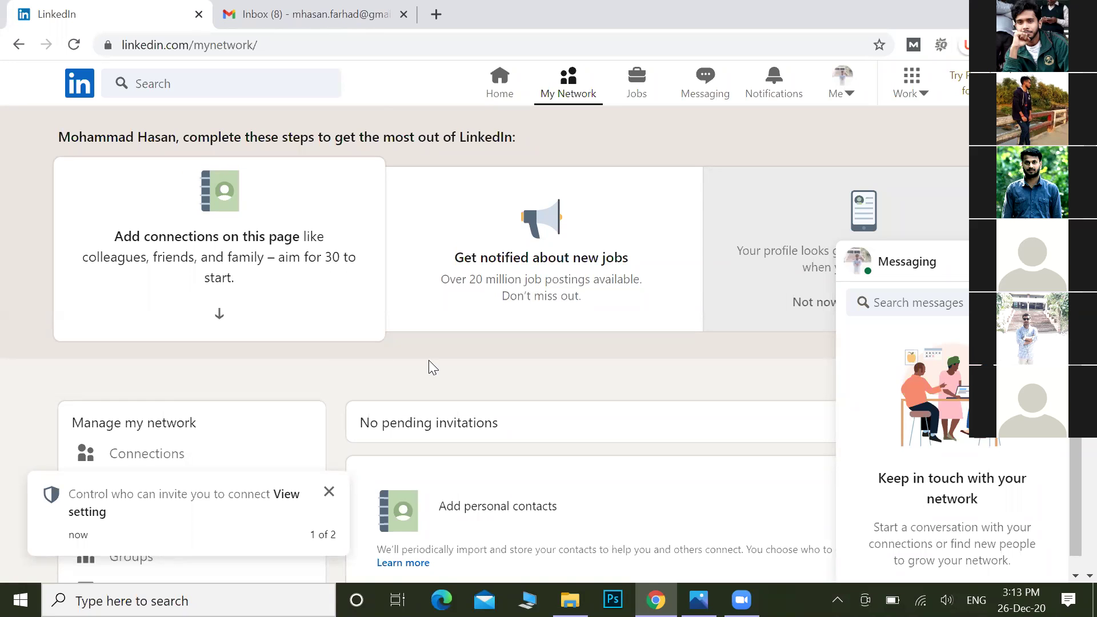
scroll(428, 366, "down", 3)
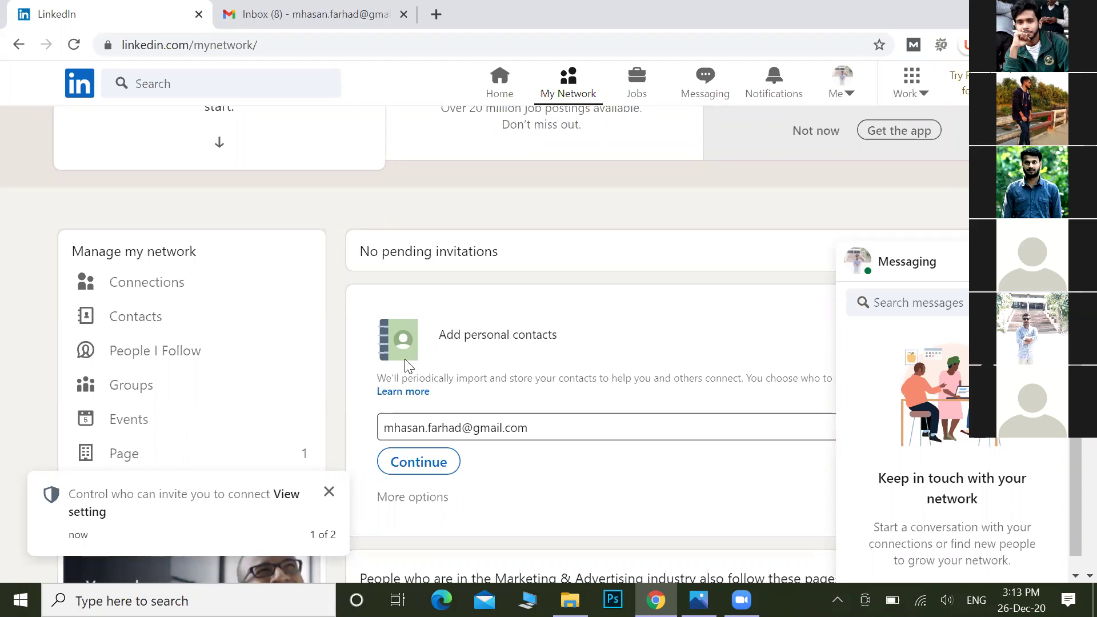
scroll(406, 366, "down", 2)
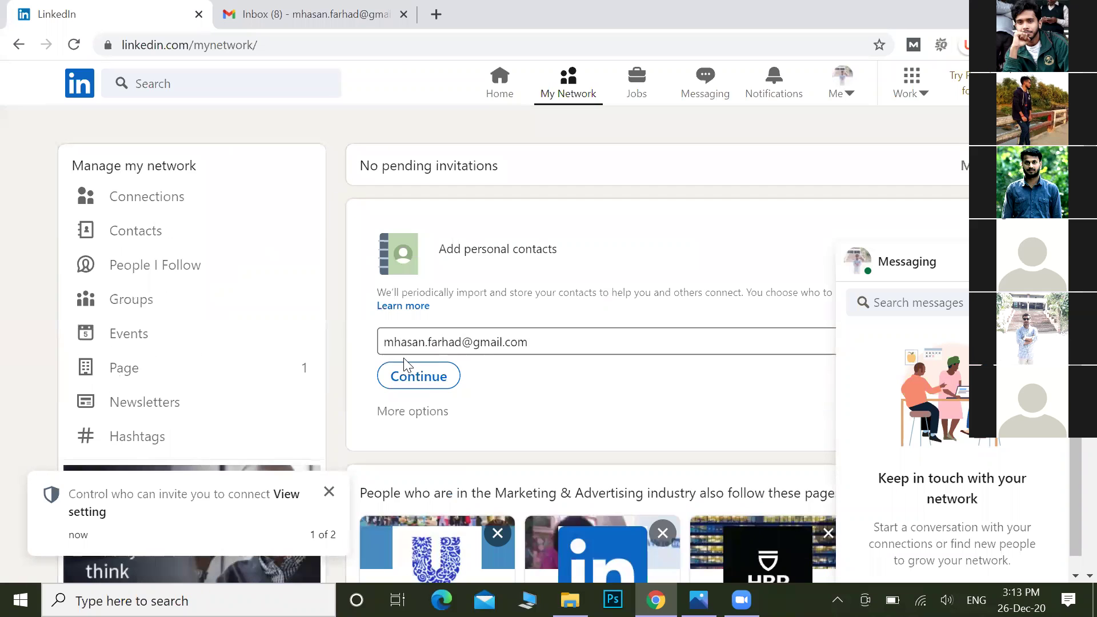
Import personal contacts from Google, choosing the Google account and allowing LinkedIn access to its contacts.
left_click(418, 376)
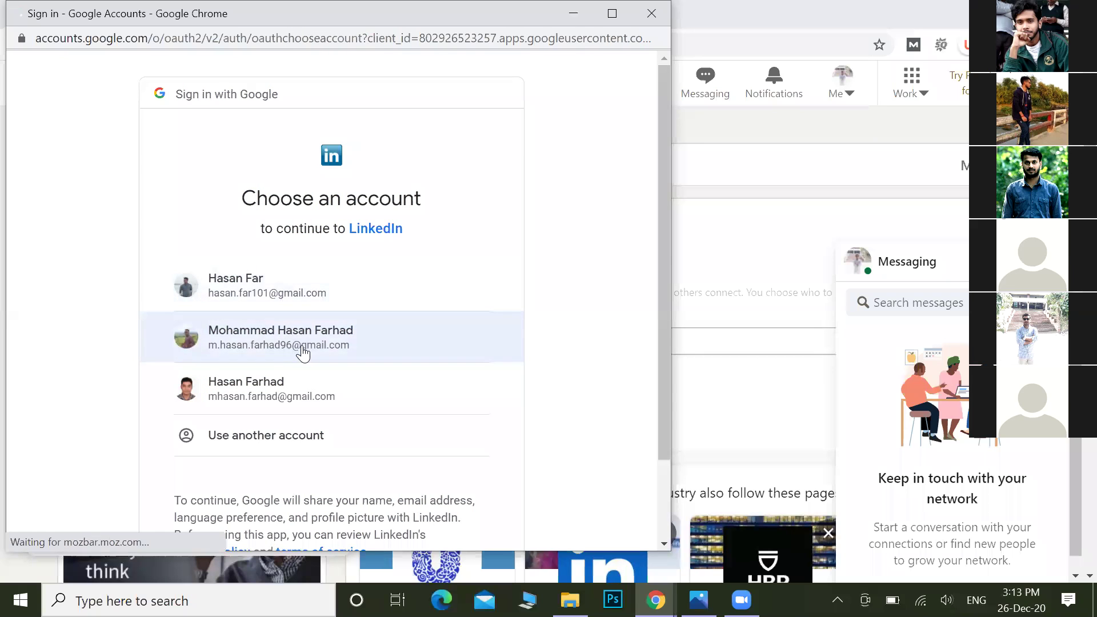
left_click(335, 388)
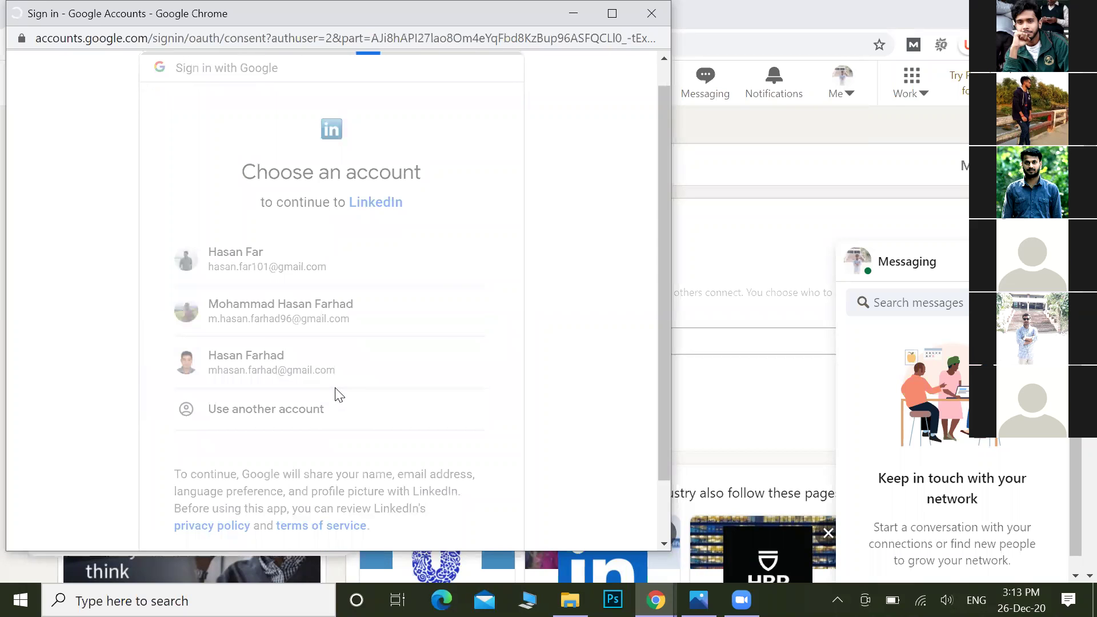
scroll(338, 372, "down", 2)
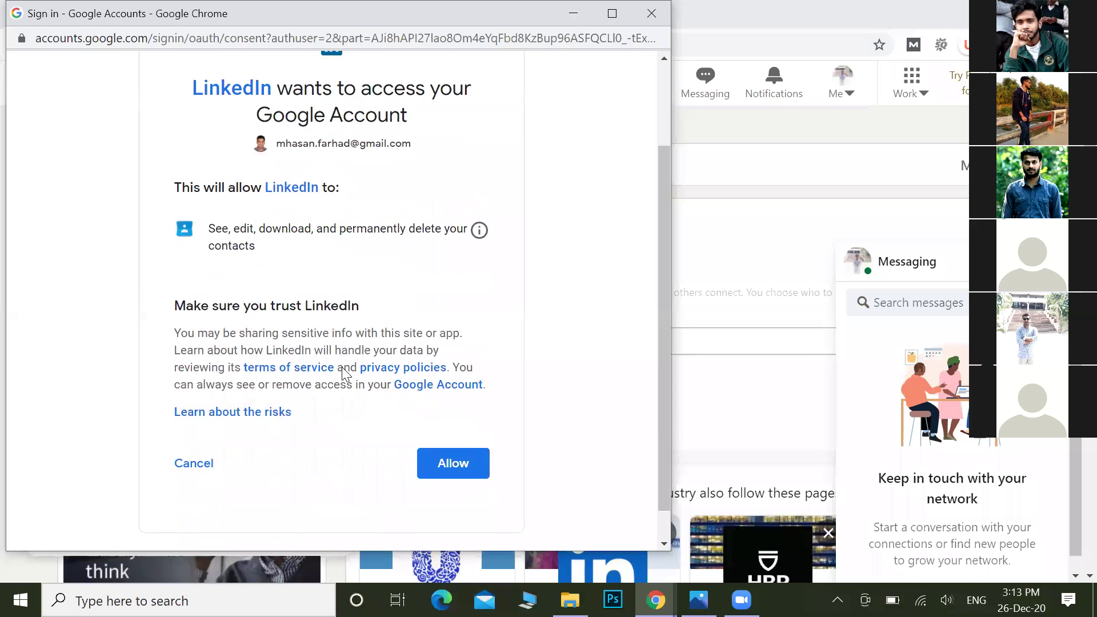
scroll(341, 371, "down", 1)
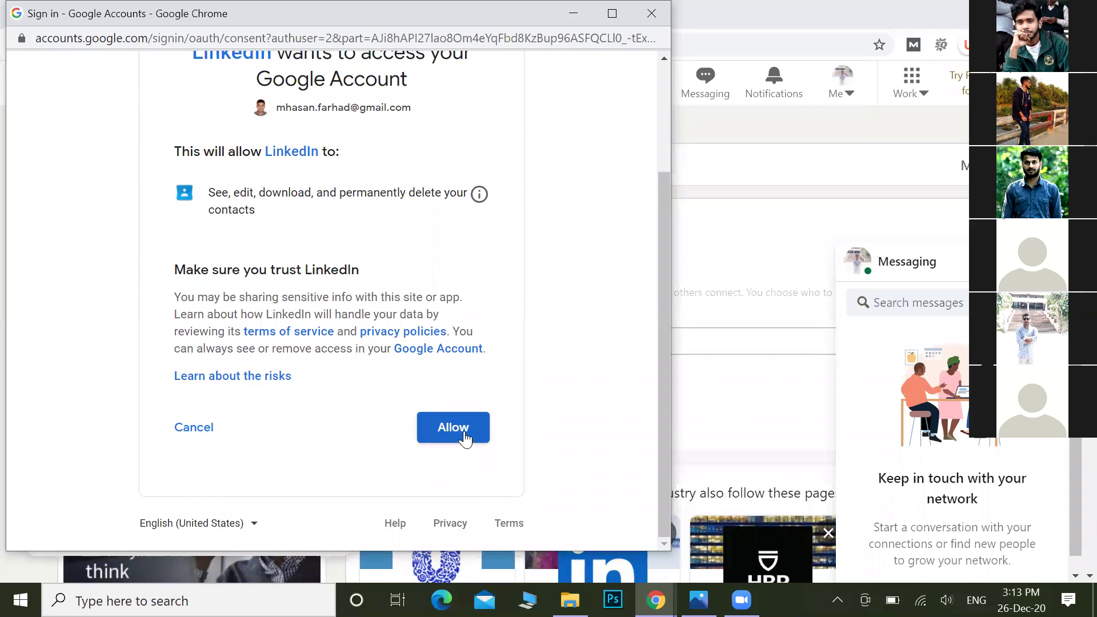
left_click(465, 433)
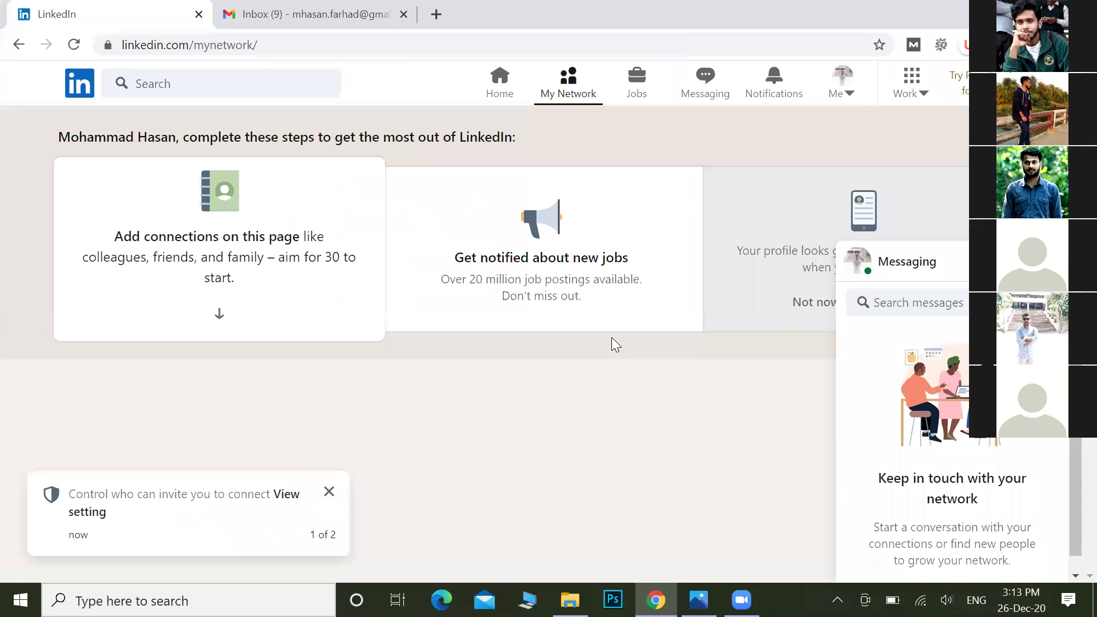
Open the Connections page, which shows no connections yet, and put the cursor in the header Search box.
scroll(595, 353, "down", 1)
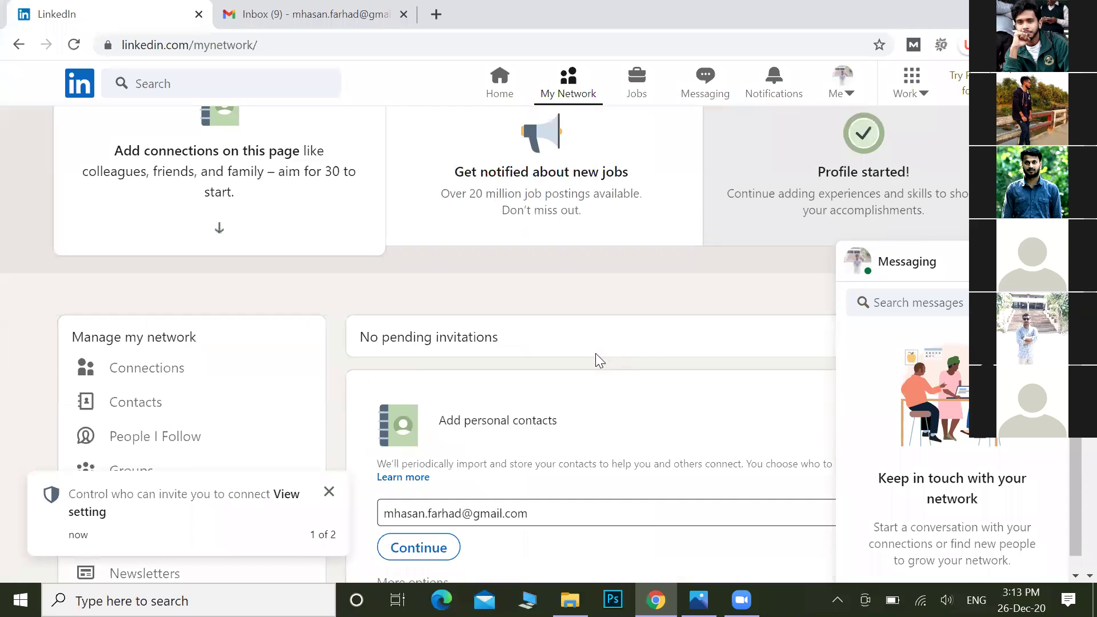
scroll(595, 360, "down", 1)
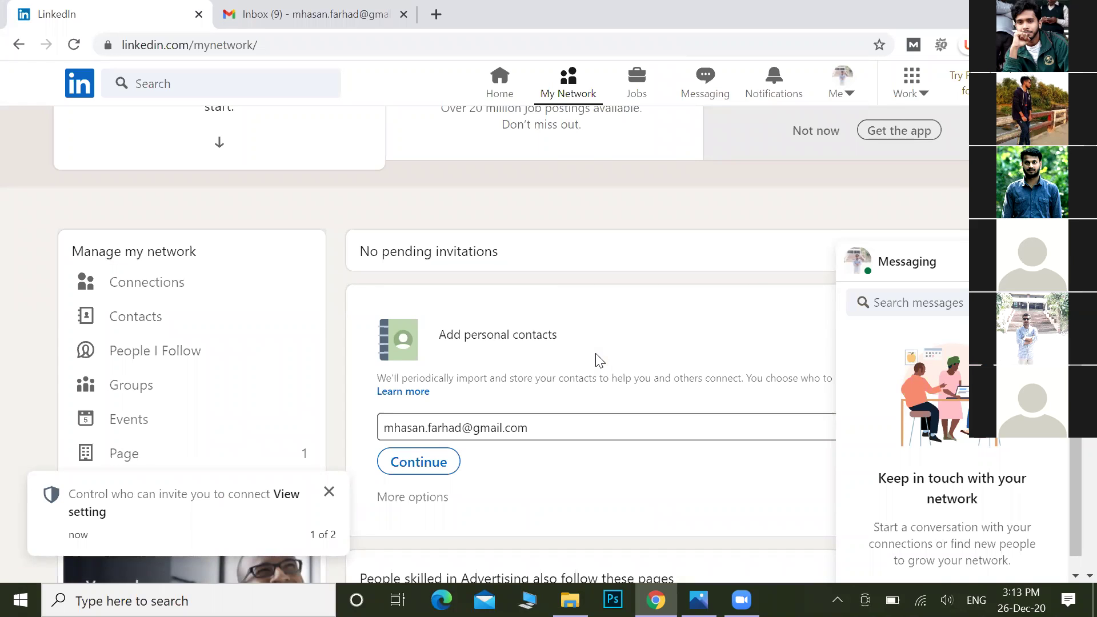
left_click(157, 285)
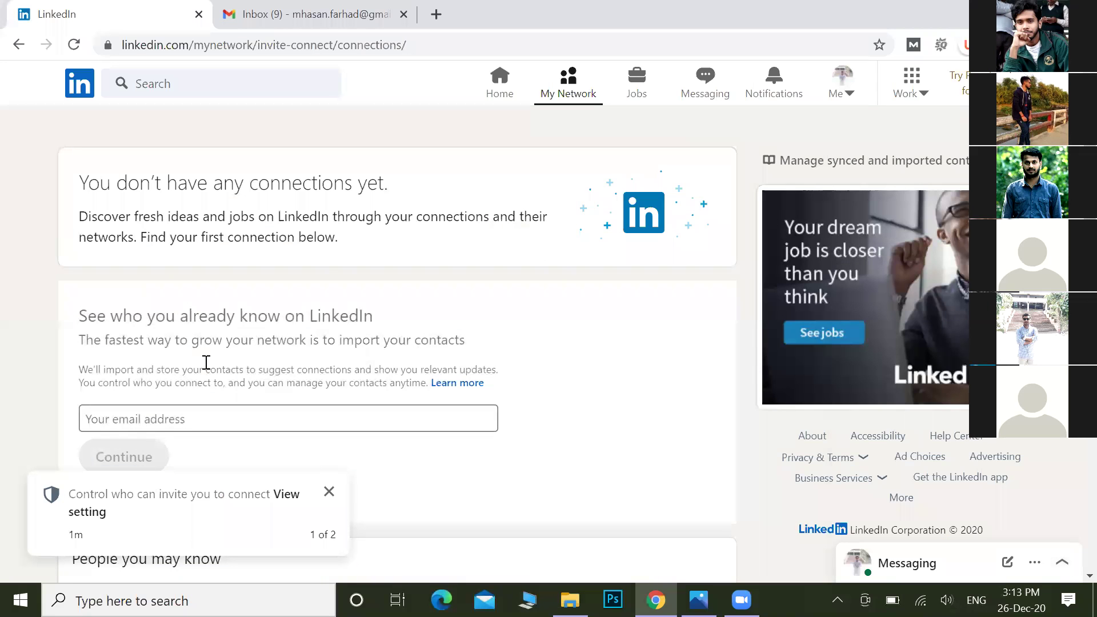
scroll(360, 452, "down", 2)
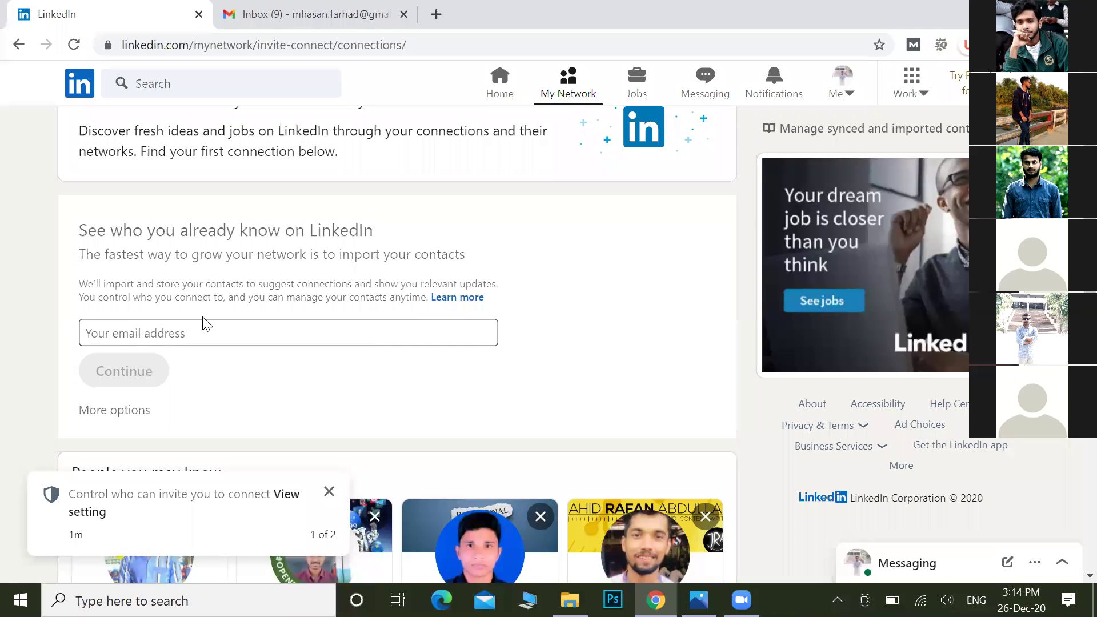
scroll(209, 343, "down", 2)
scroll(212, 331, "up", 3)
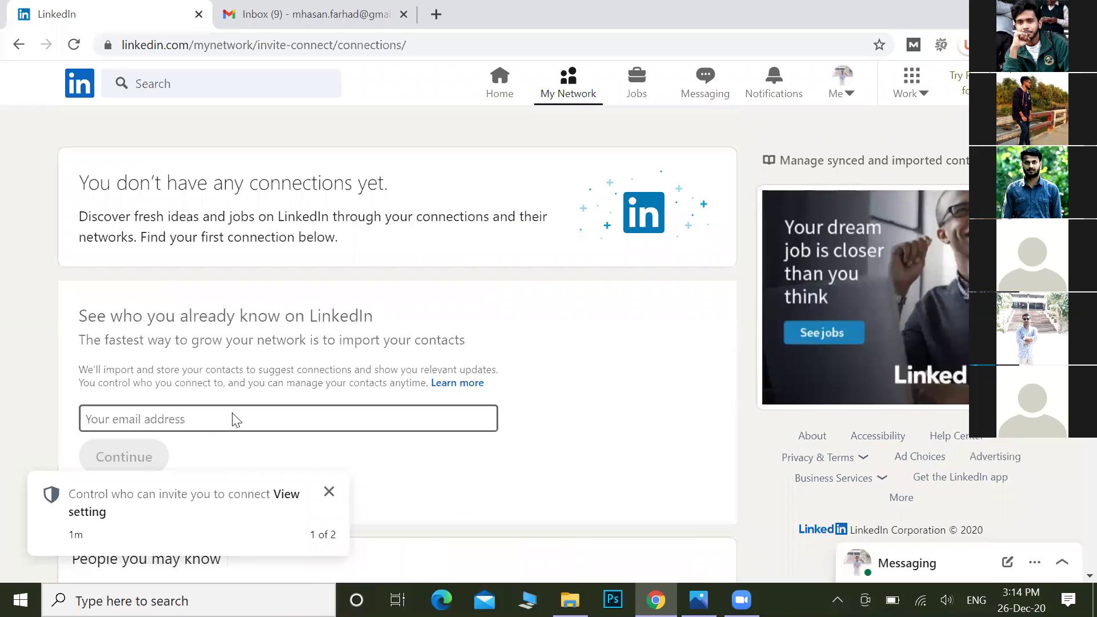
left_click(190, 86)
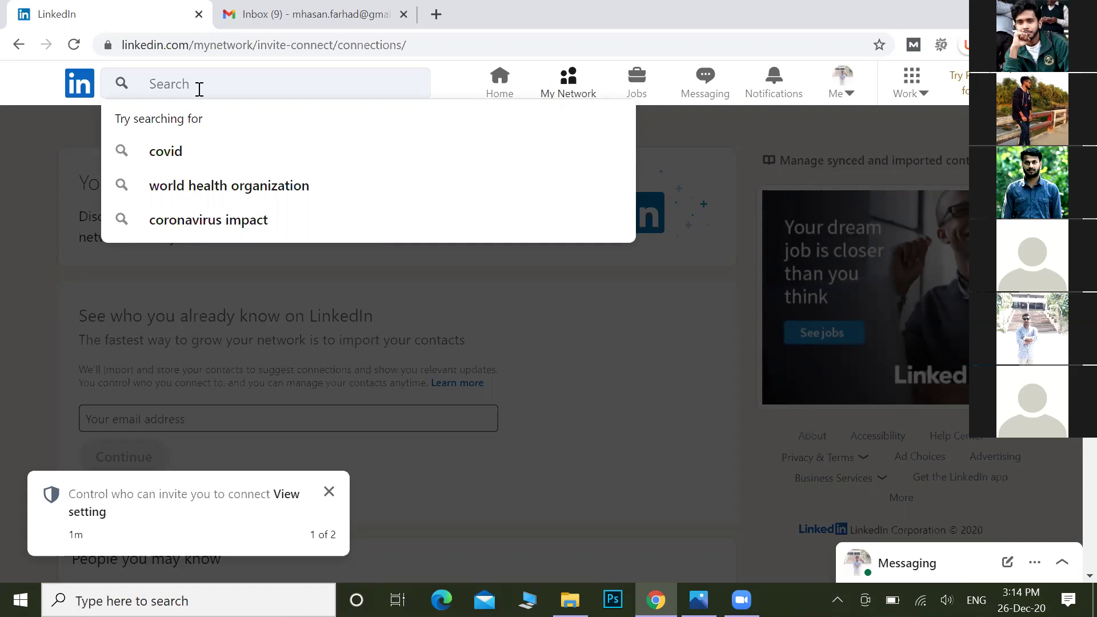
Search Jobs for 'seo specialist', getting 10 results in Bangladesh, and open the category dropdown.
type("seo")
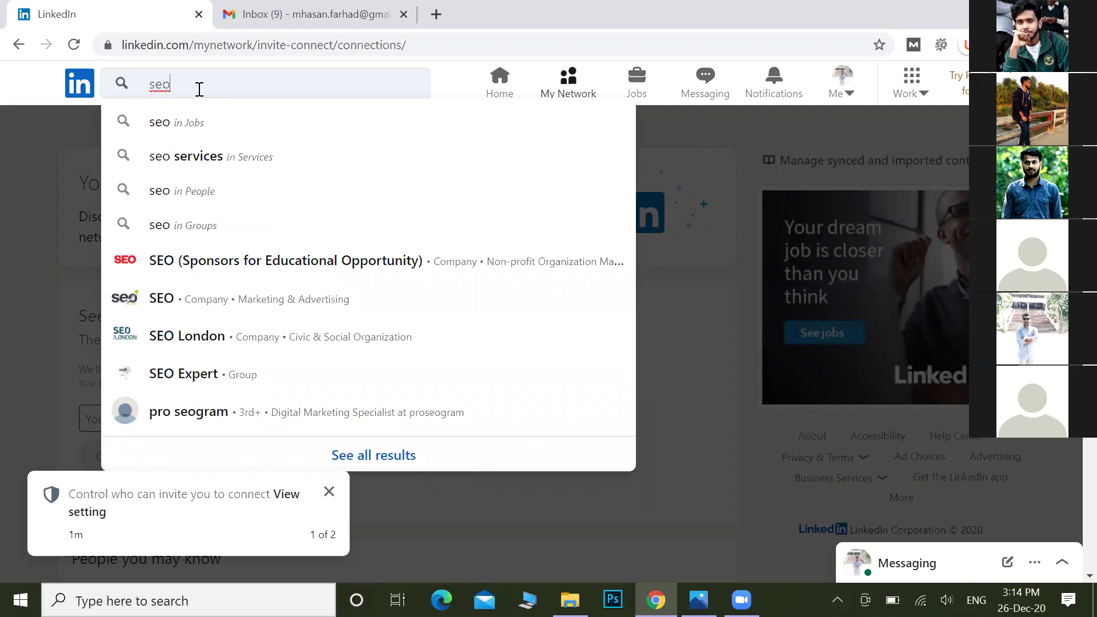
type(" sp")
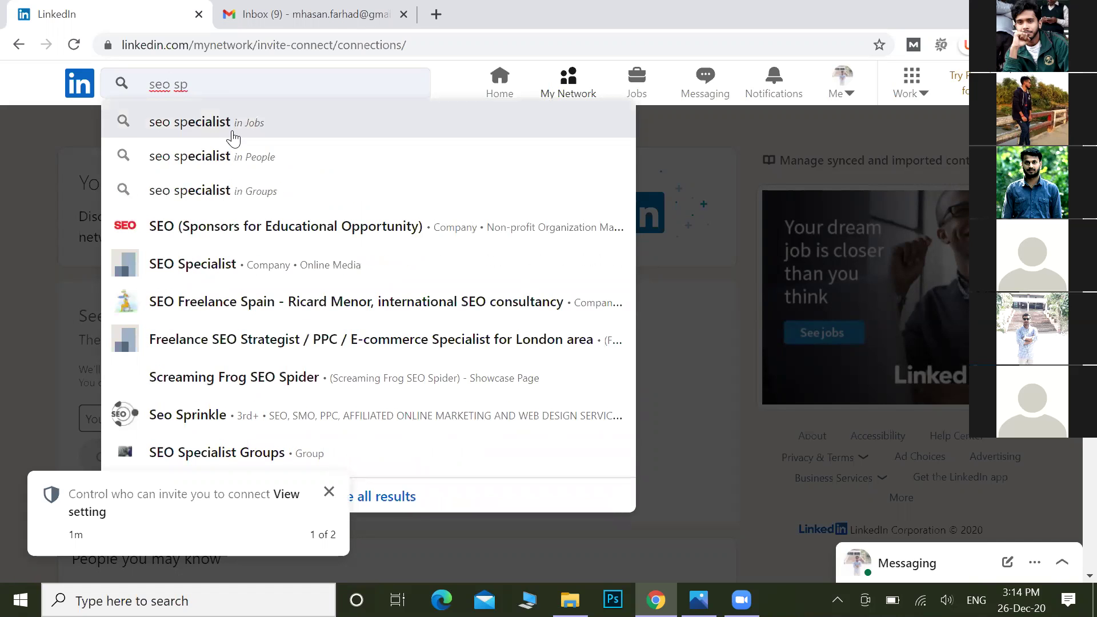
left_click(232, 130)
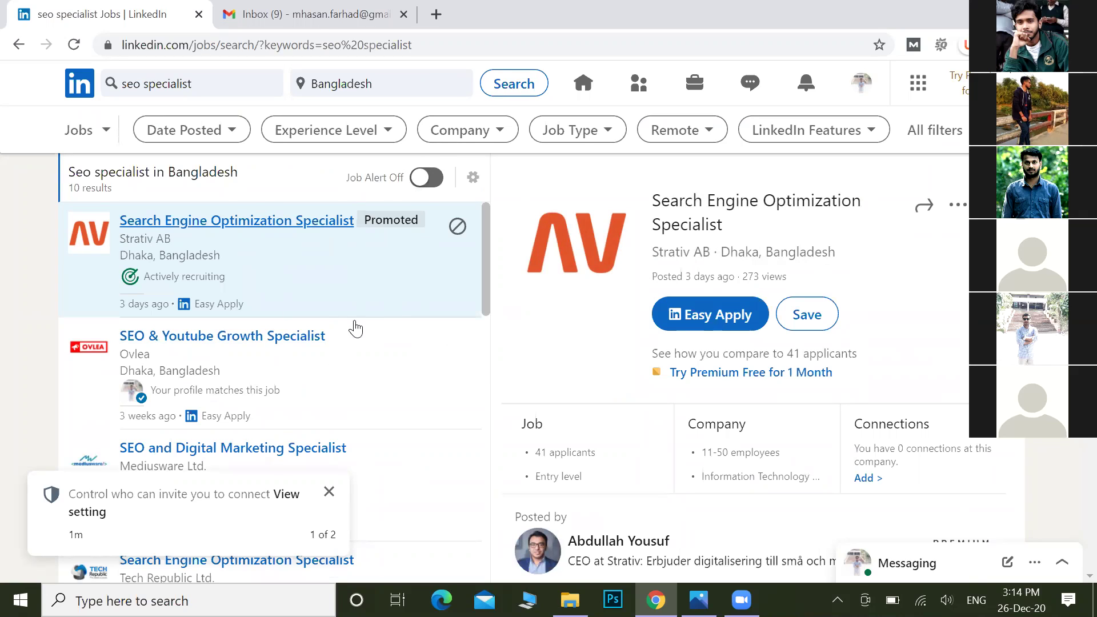
left_click(108, 138)
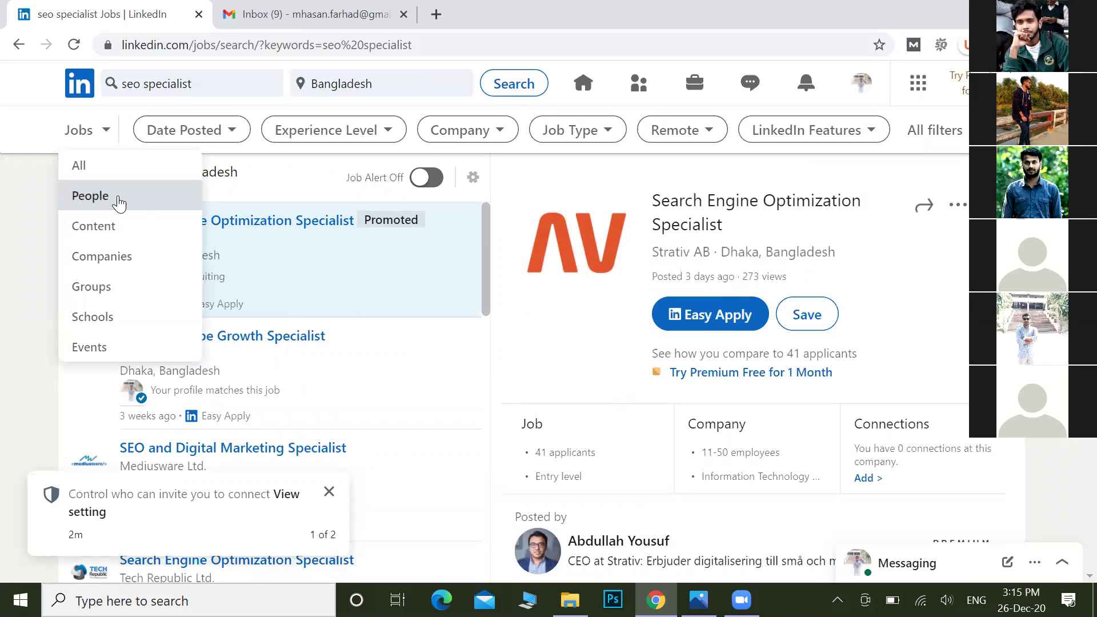
Switch the seo specialist search to People, about 870,000 results, and open All people filters.
left_click(117, 199)
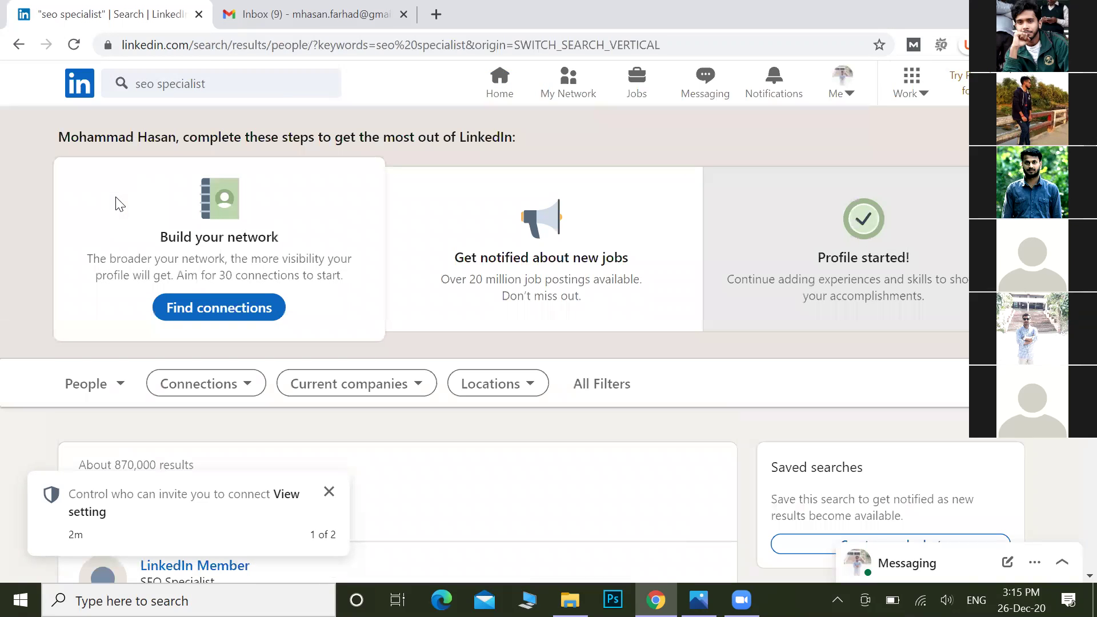
scroll(252, 337, "down", 3)
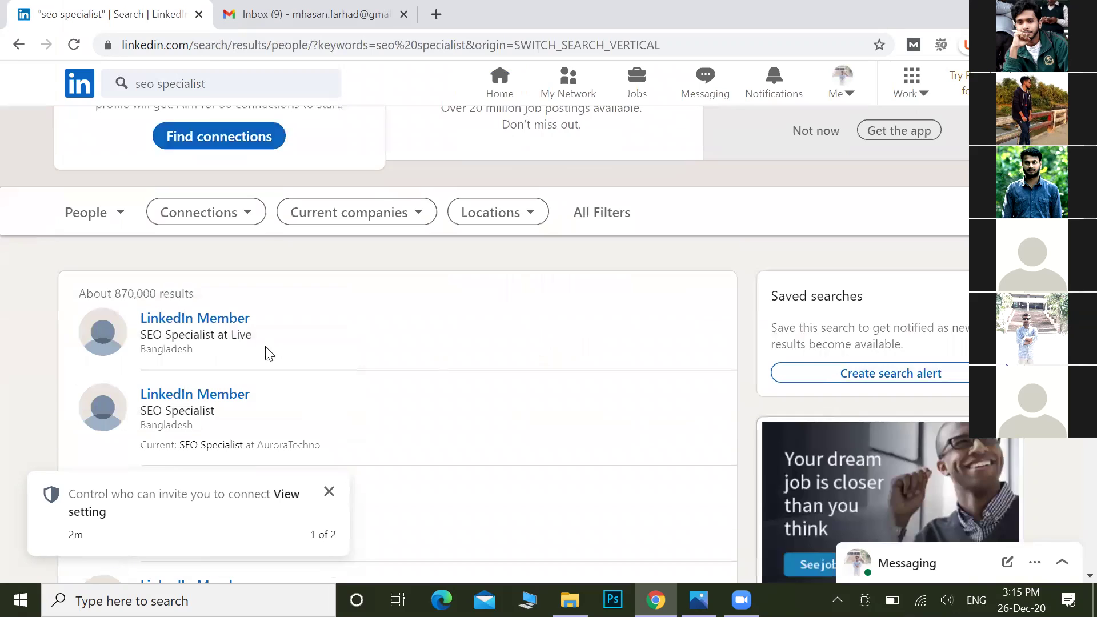
scroll(285, 346, "down", 2)
scroll(288, 342, "down", 2)
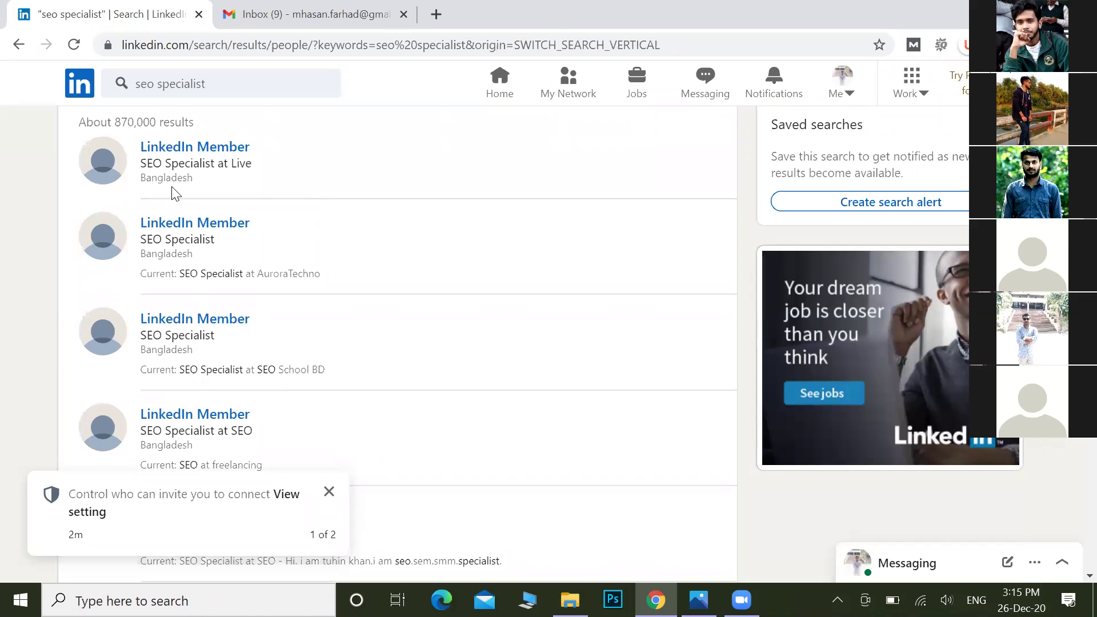
scroll(173, 192, "up", 3)
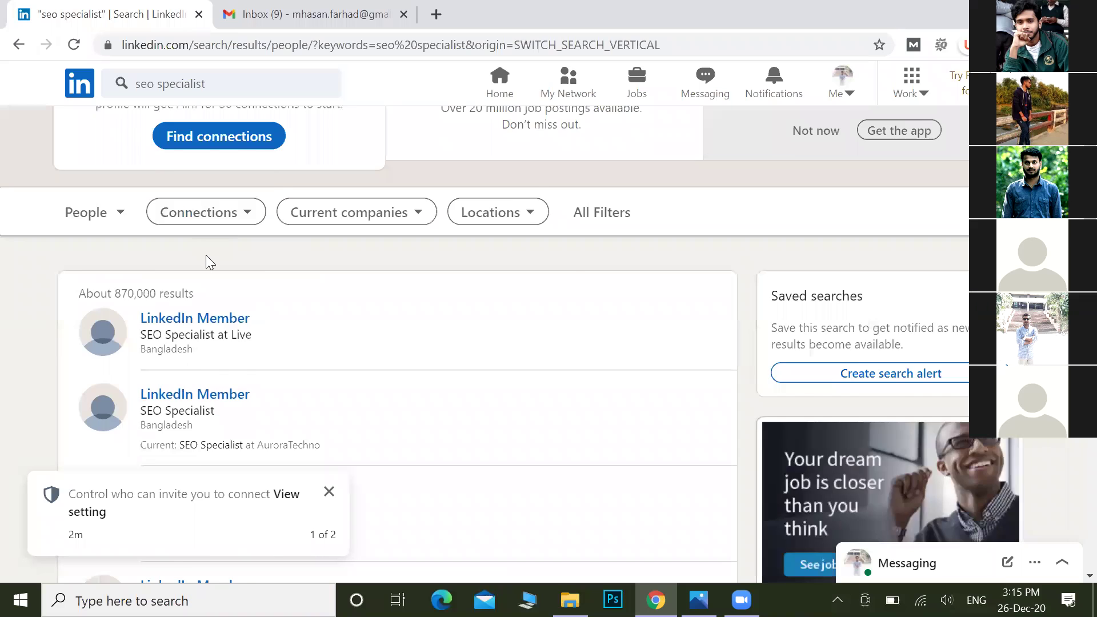
scroll(207, 258, "up", 2)
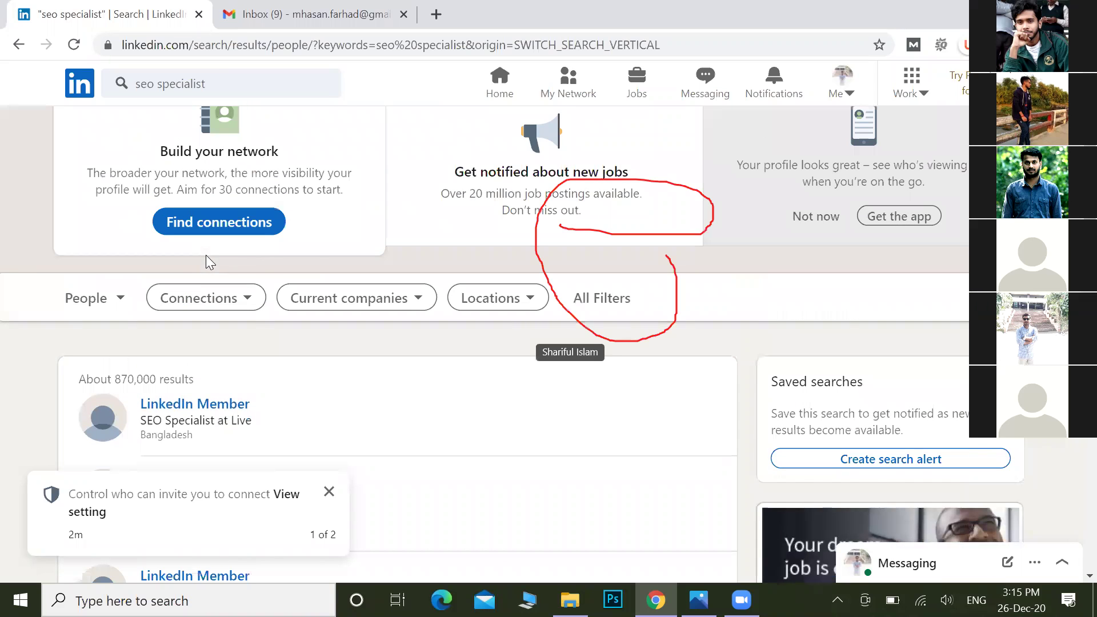
left_click(631, 313)
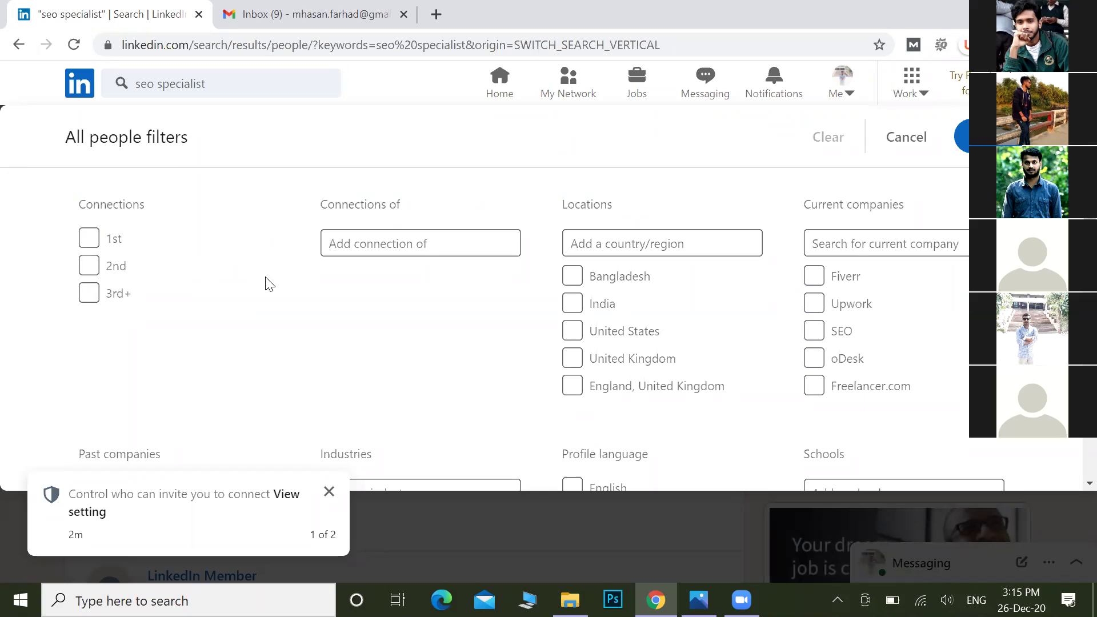
Filter people to 3rd+ connections, current company SEO, past company Fiverr and English profiles.
left_click(404, 253)
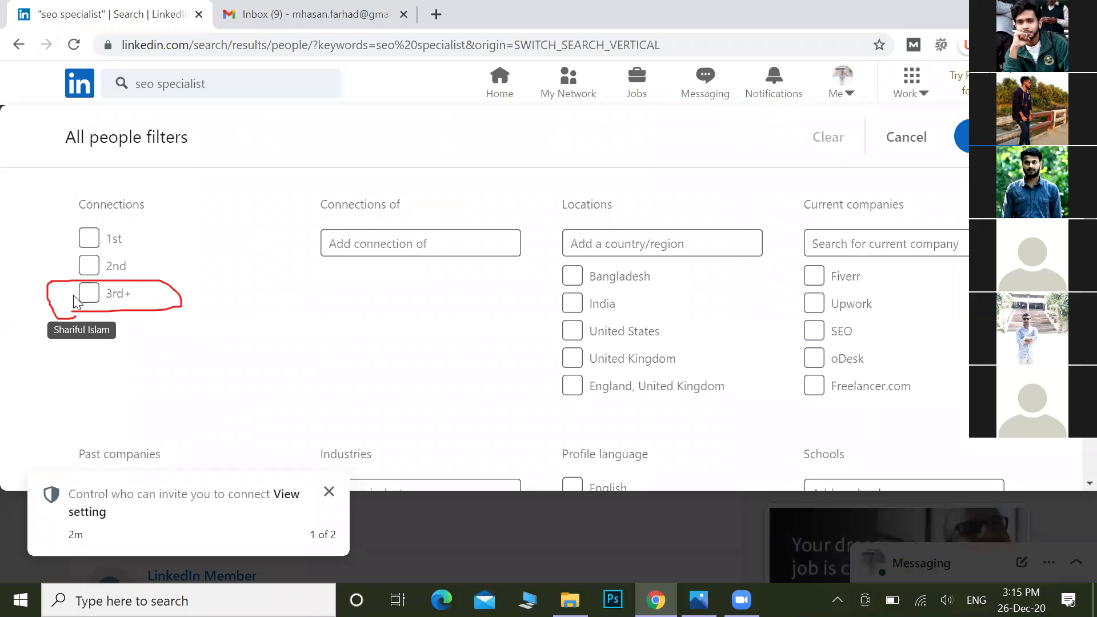
left_click(91, 295)
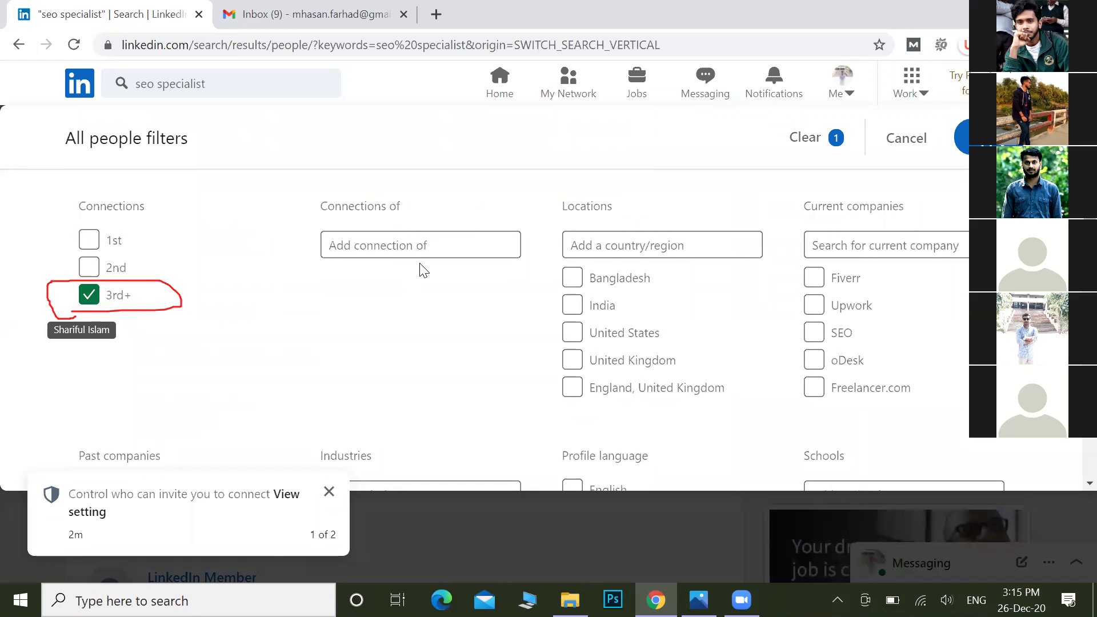
left_click(512, 247)
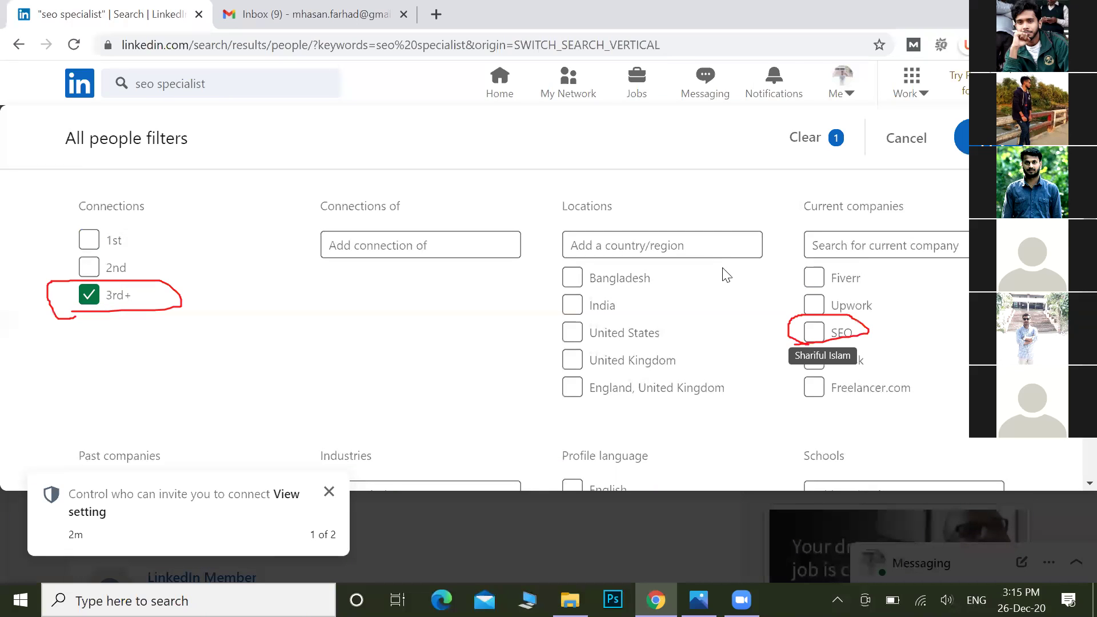
left_click(813, 332)
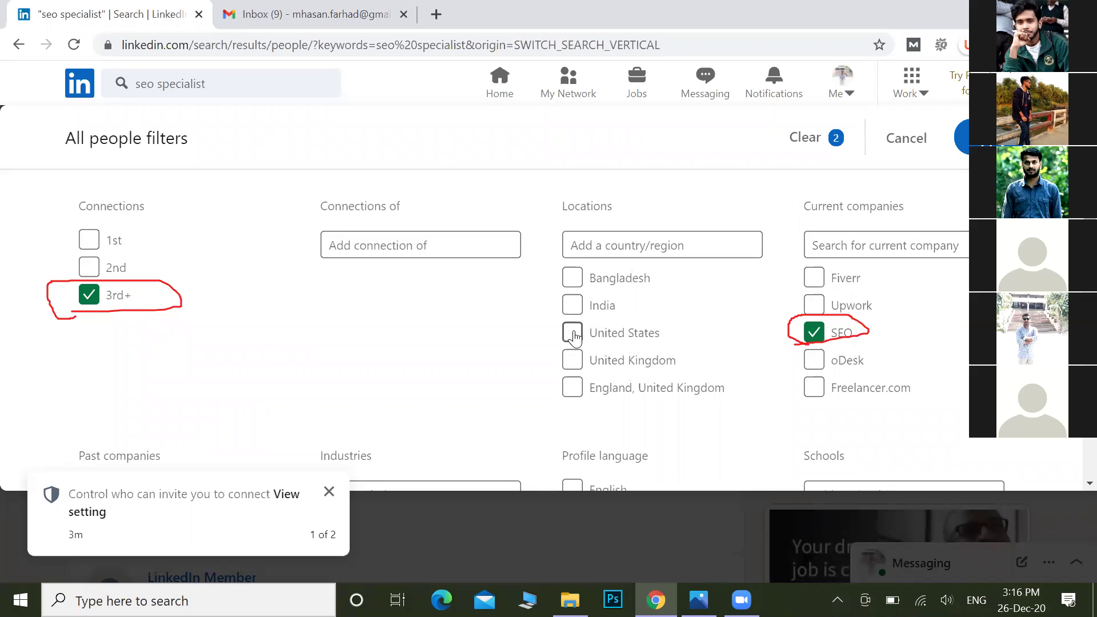
scroll(674, 363, "down", 3)
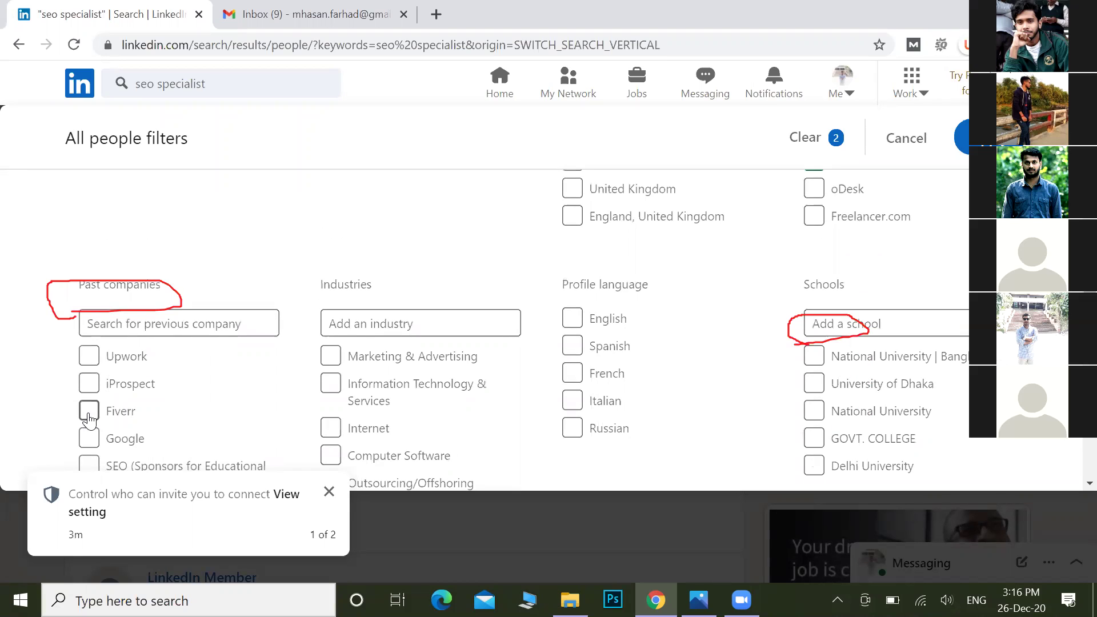
left_click(89, 411)
scroll(754, 434, "down", 2)
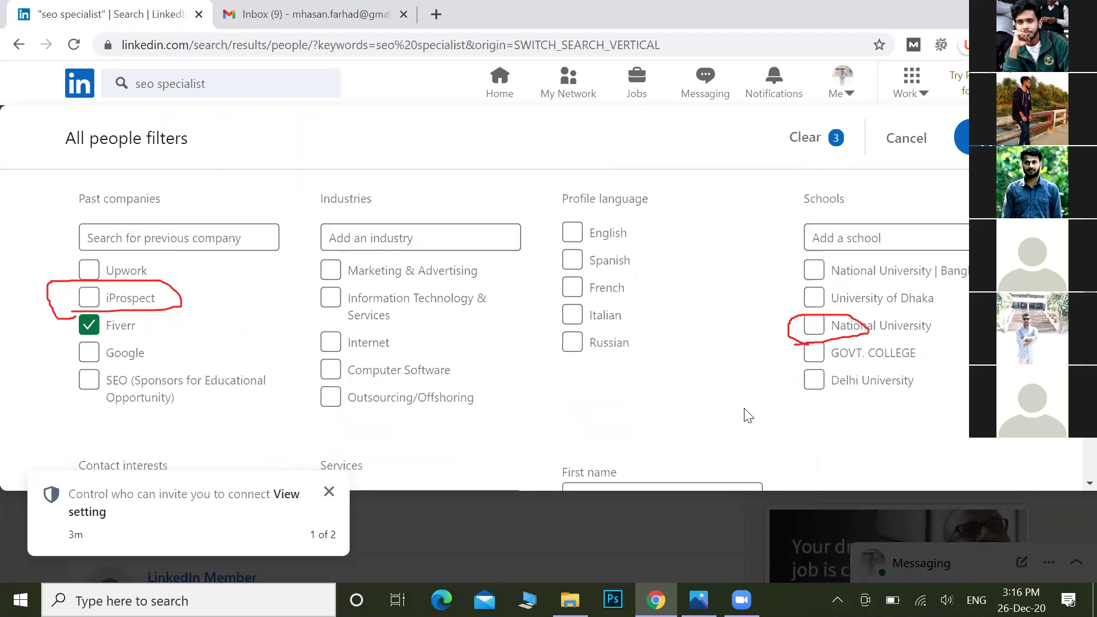
scroll(749, 426, "up", 2)
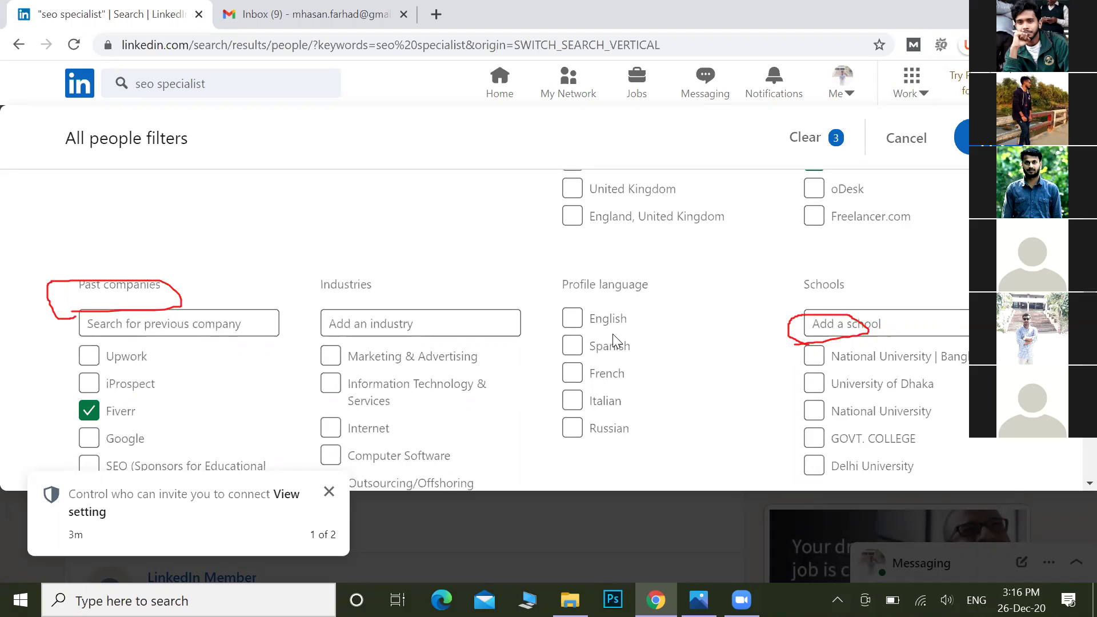
left_click(569, 318)
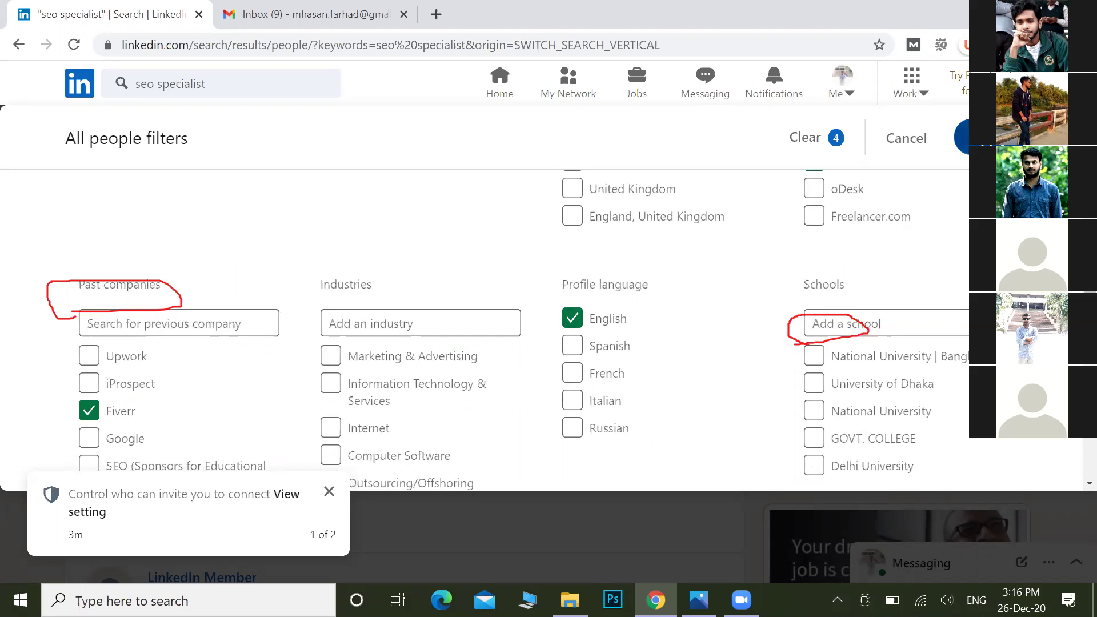
left_click(965, 137)
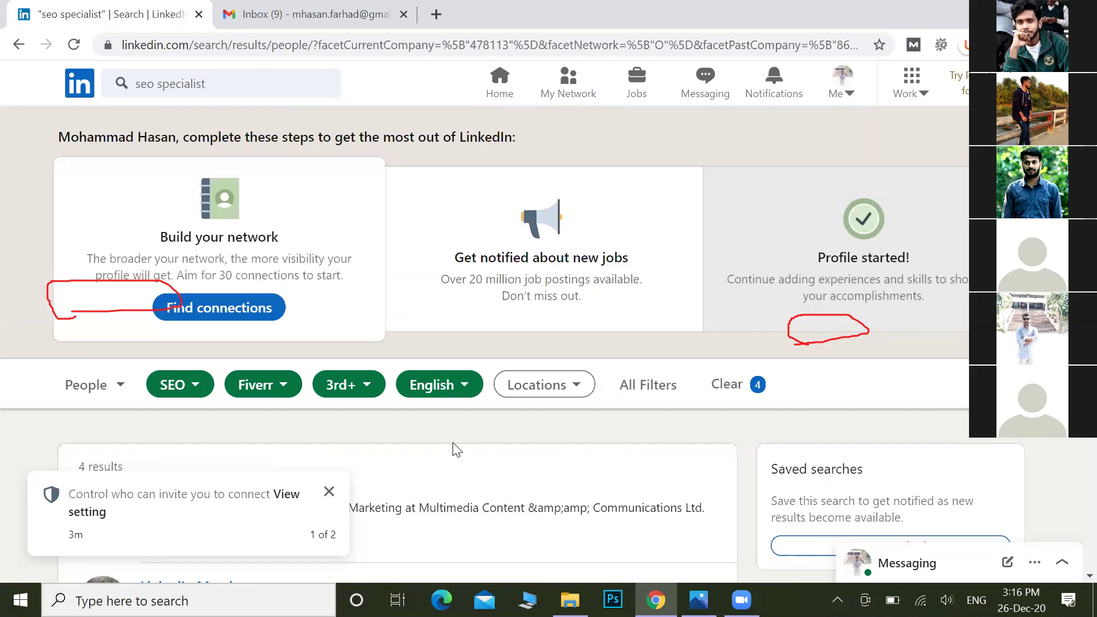
scroll(457, 450, "down", 1)
scroll(455, 450, "down", 4)
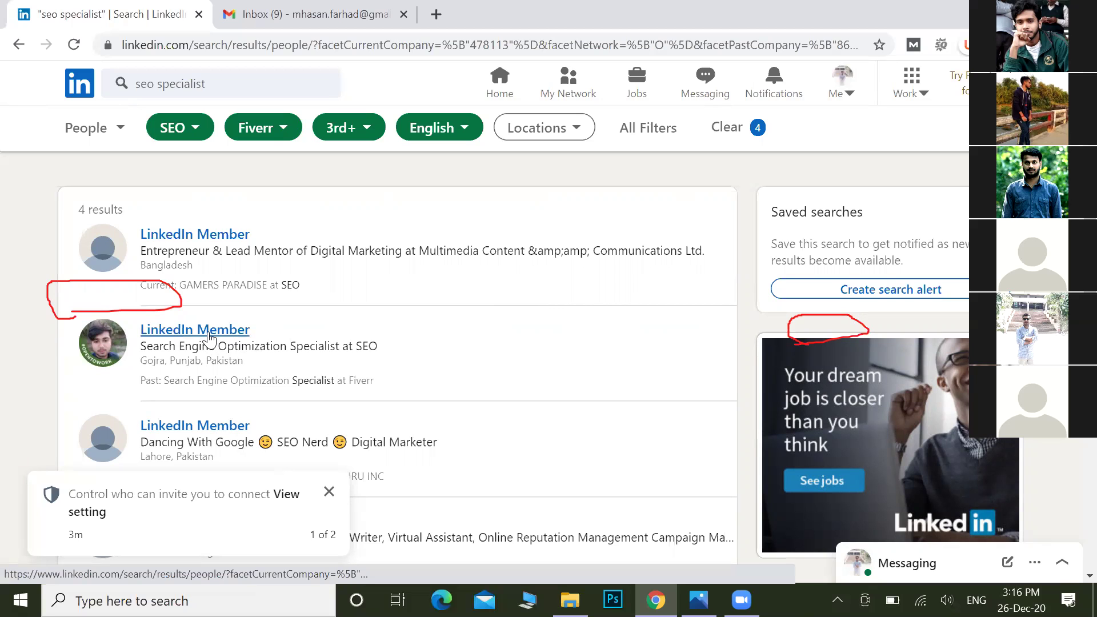
scroll(212, 354, "down", 2)
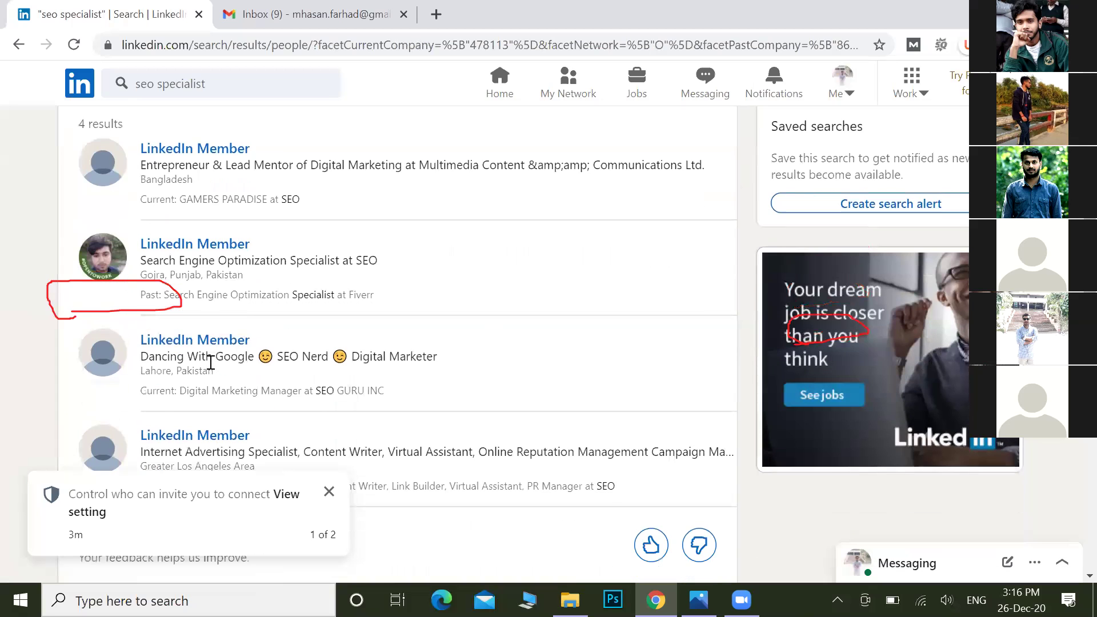
scroll(218, 362, "down", 1)
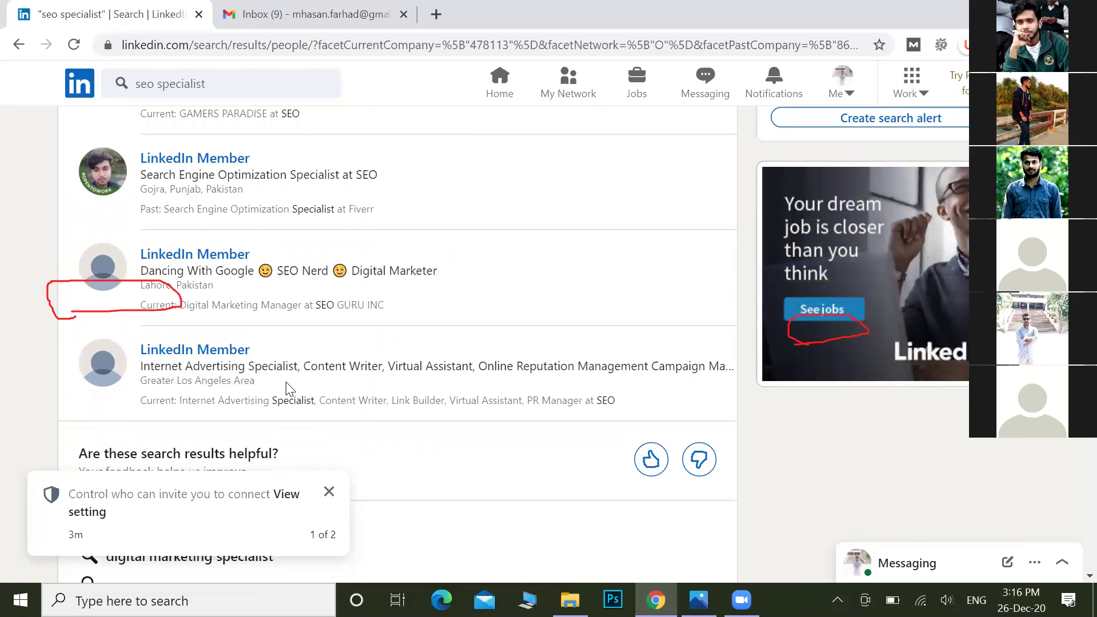
scroll(289, 387, "down", 1)
scroll(292, 380, "down", 1)
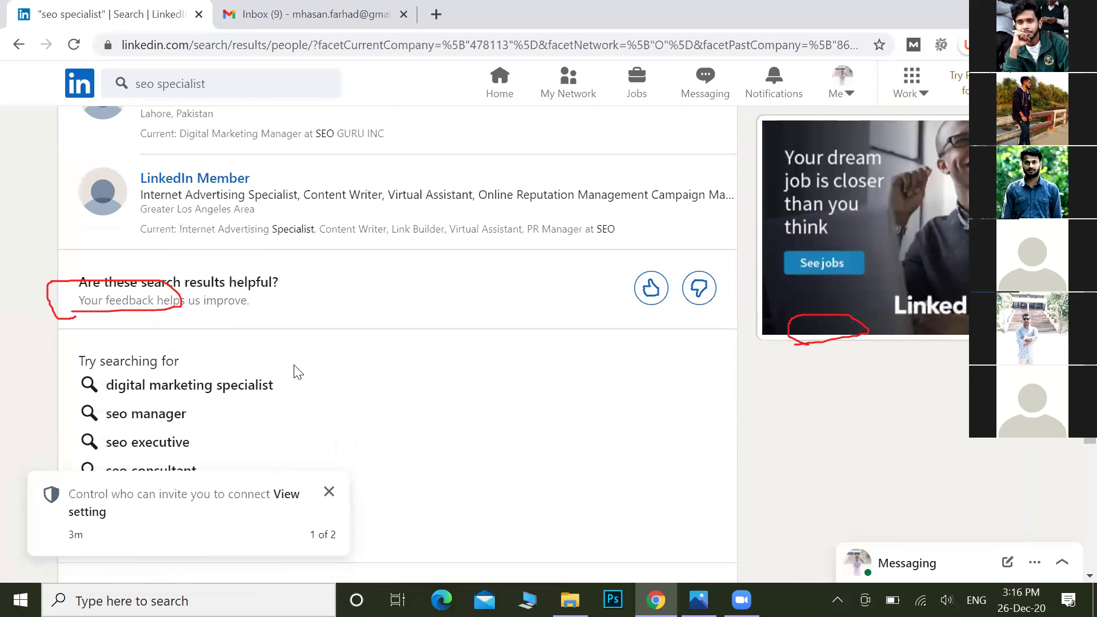
scroll(296, 374, "up", 1)
scroll(295, 365, "up", 5)
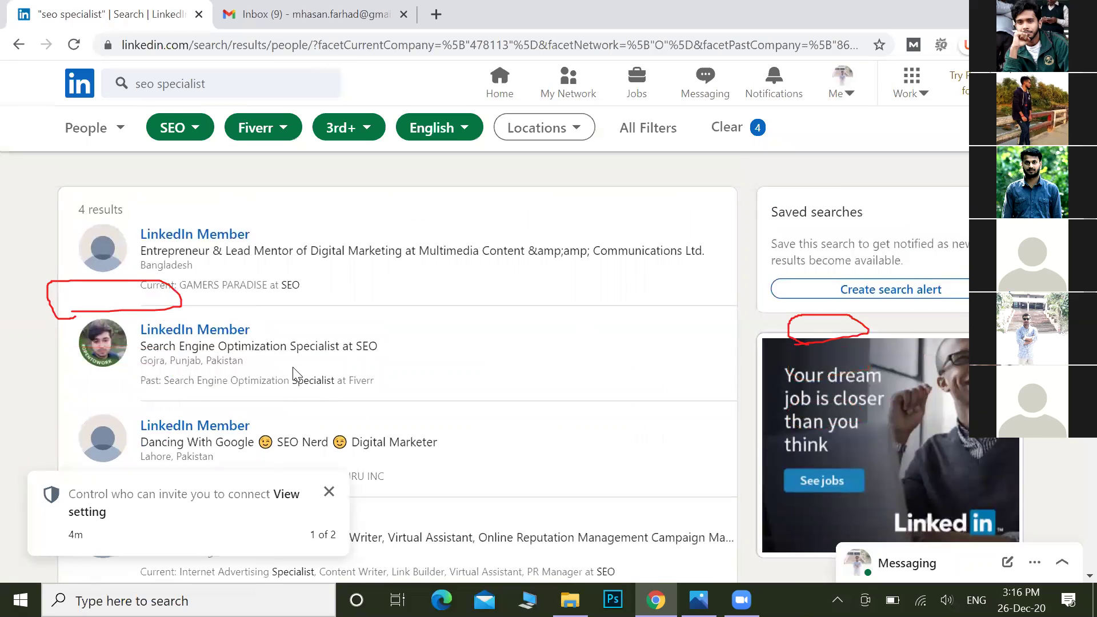
scroll(291, 373, "up", 2)
scroll(285, 374, "up", 3)
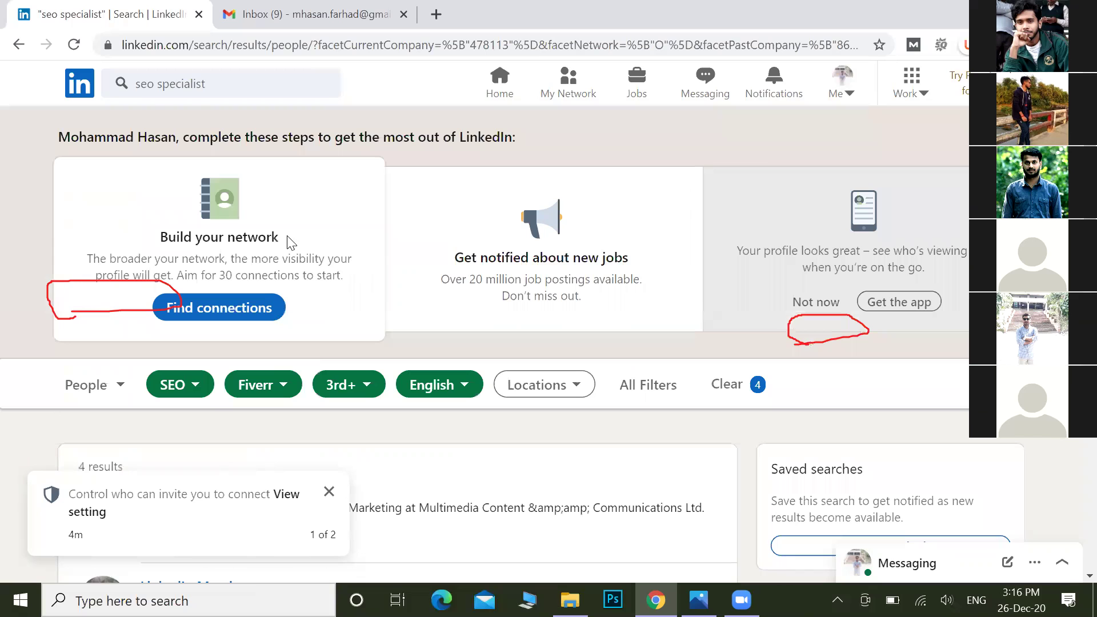
left_click(577, 111)
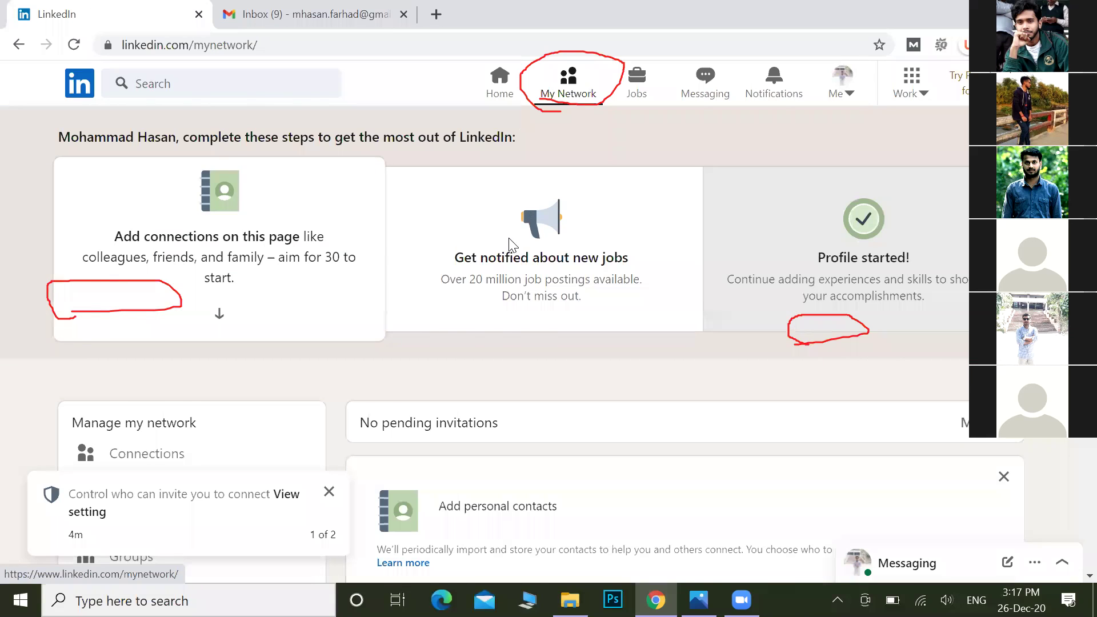
Scroll through the suggestions and dismiss the invitation settings notice.
scroll(510, 244, "down", 8)
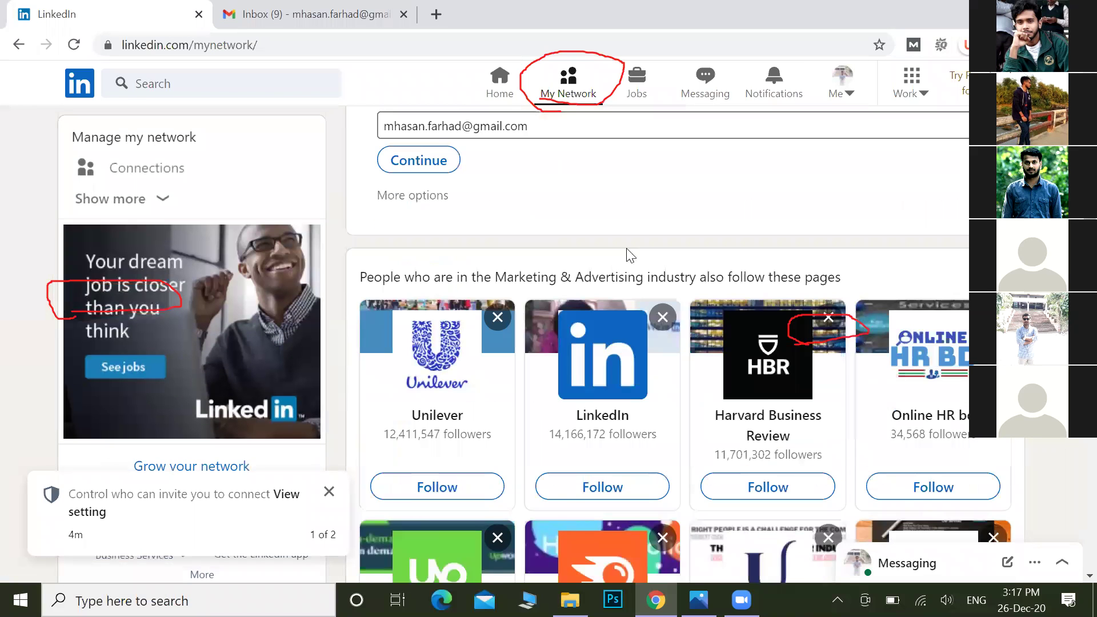
scroll(628, 255, "down", 1)
scroll(453, 207, "down", 2)
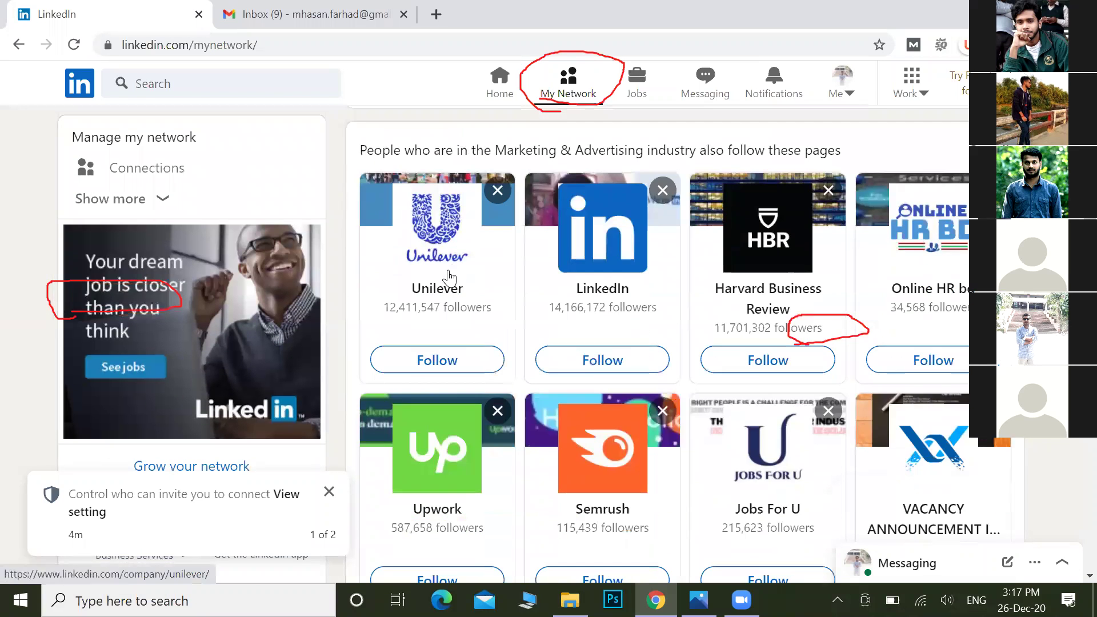
left_click(330, 493)
scroll(619, 351, "down", 2)
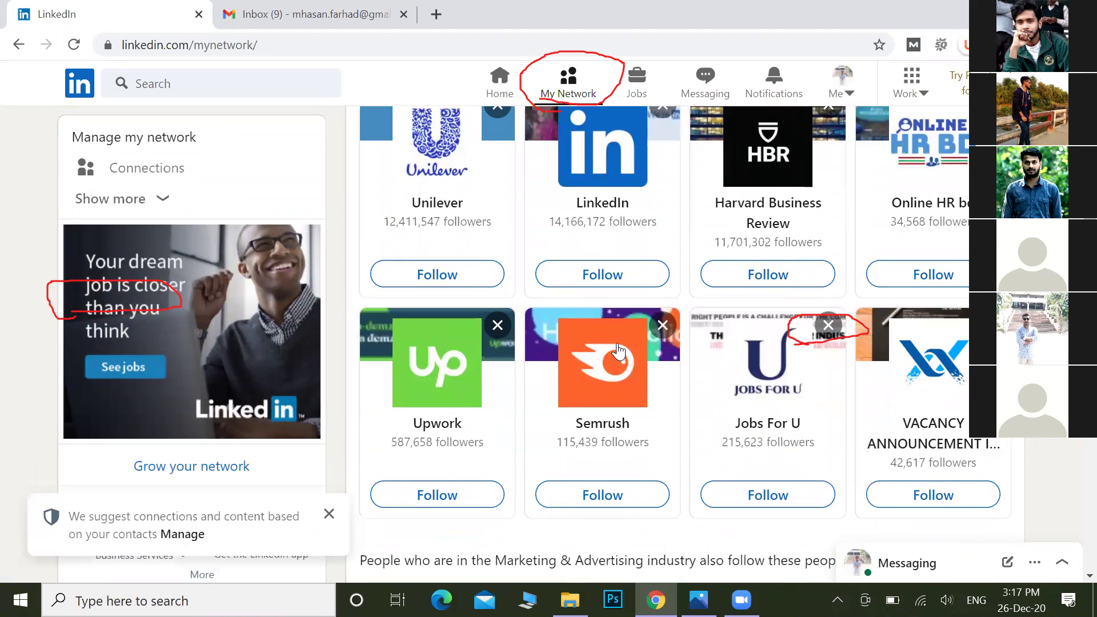
scroll(619, 351, "up", 4)
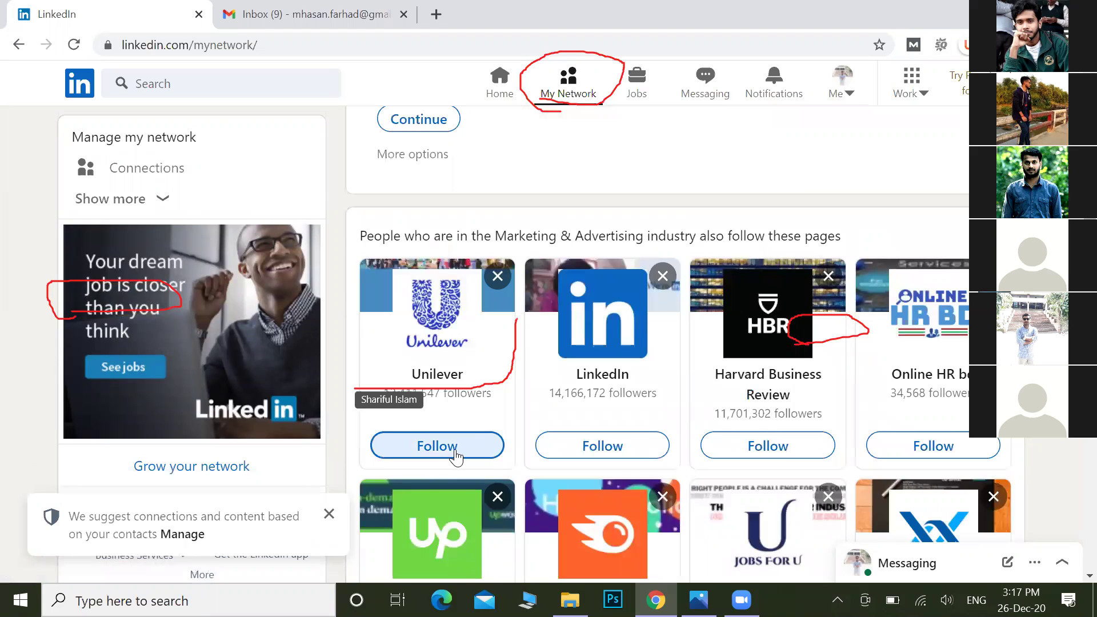
Follow the Upwork and Semrush pages, following and then unfollowing Unilever.
left_click(576, 449)
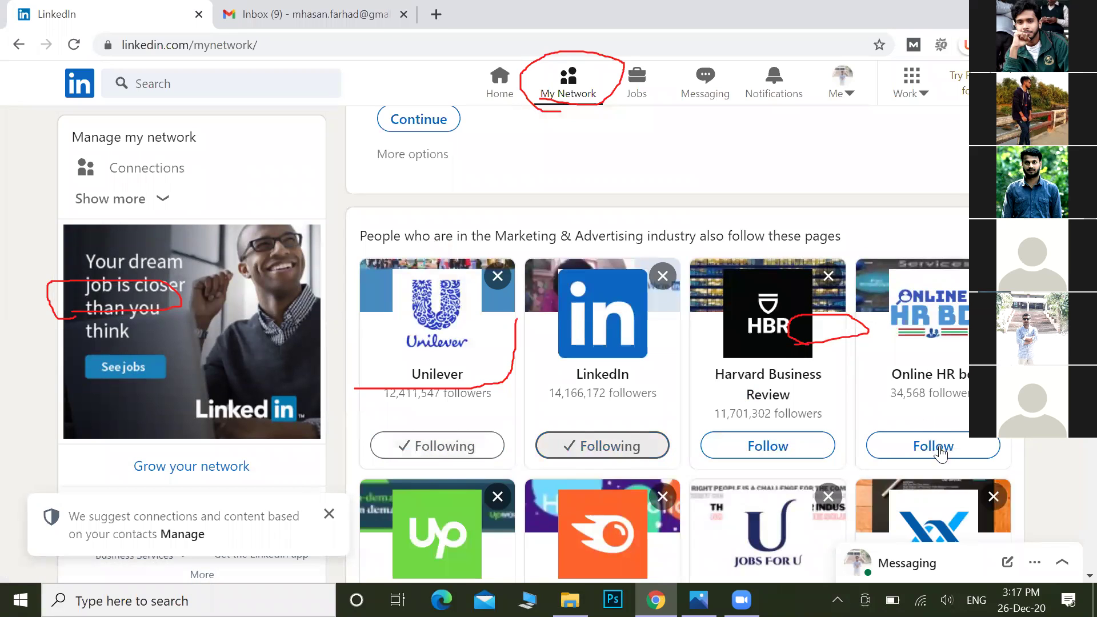
scroll(571, 412, "down", 2)
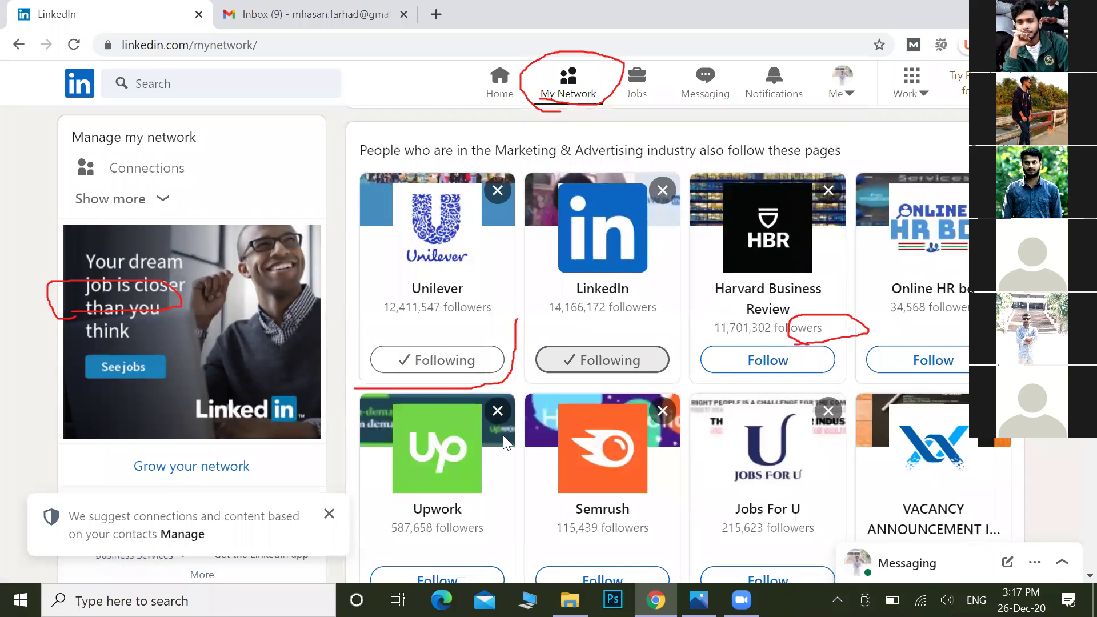
scroll(503, 436, "down", 1)
left_click(437, 494)
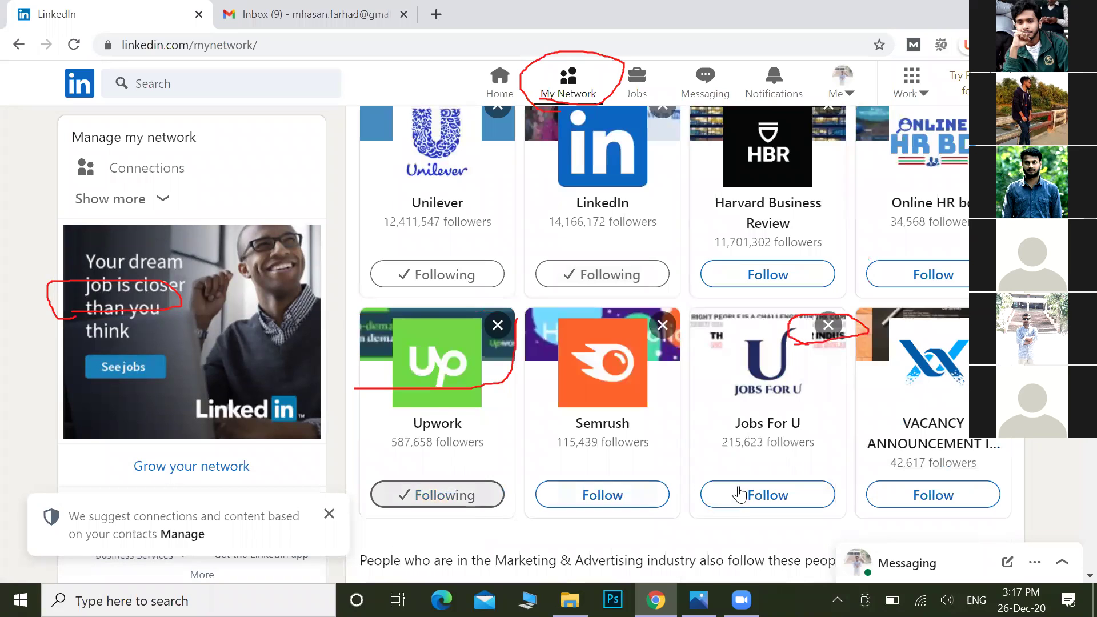
left_click(632, 505)
scroll(787, 407, "down", 1)
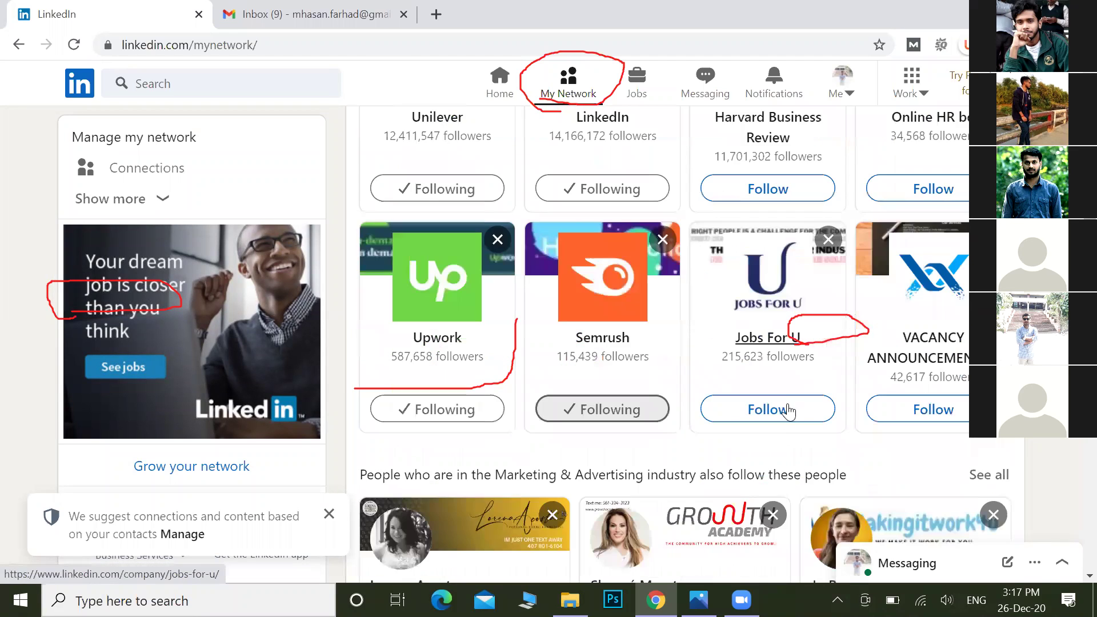
scroll(788, 426, "down", 1)
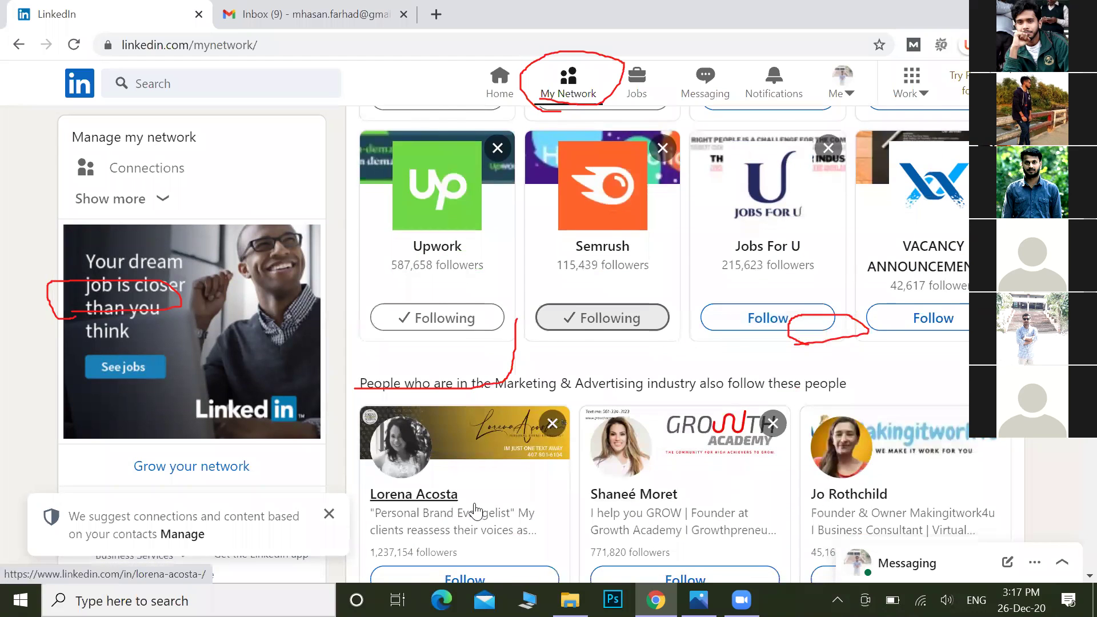
scroll(686, 521, "down", 1)
scroll(687, 521, "down", 1)
scroll(683, 510, "up", 3)
scroll(437, 410, "up", 2)
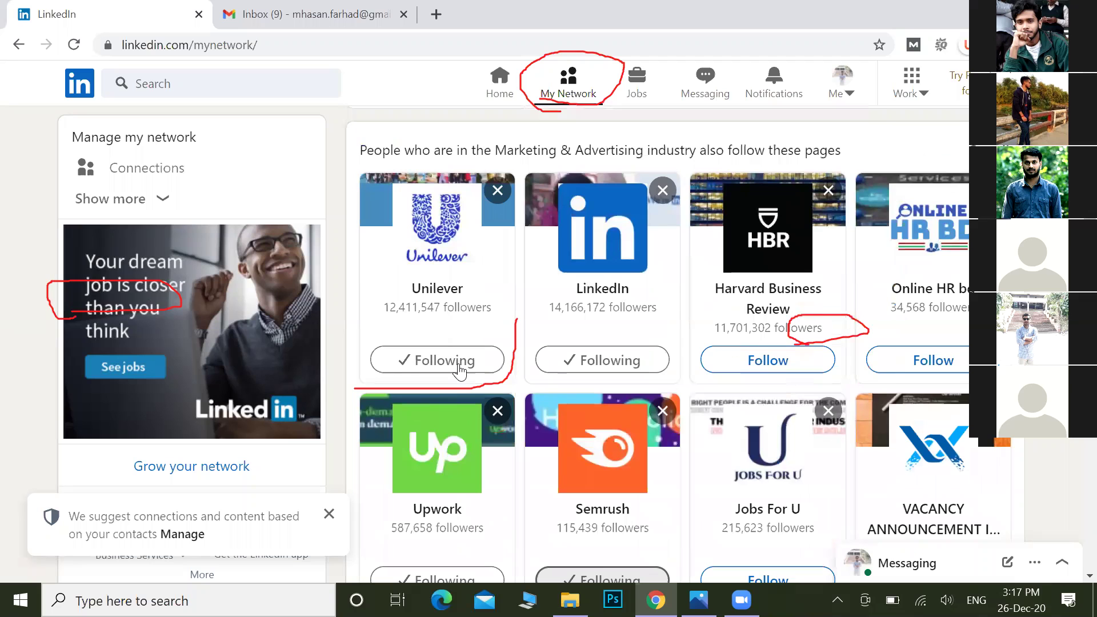
left_click(474, 372)
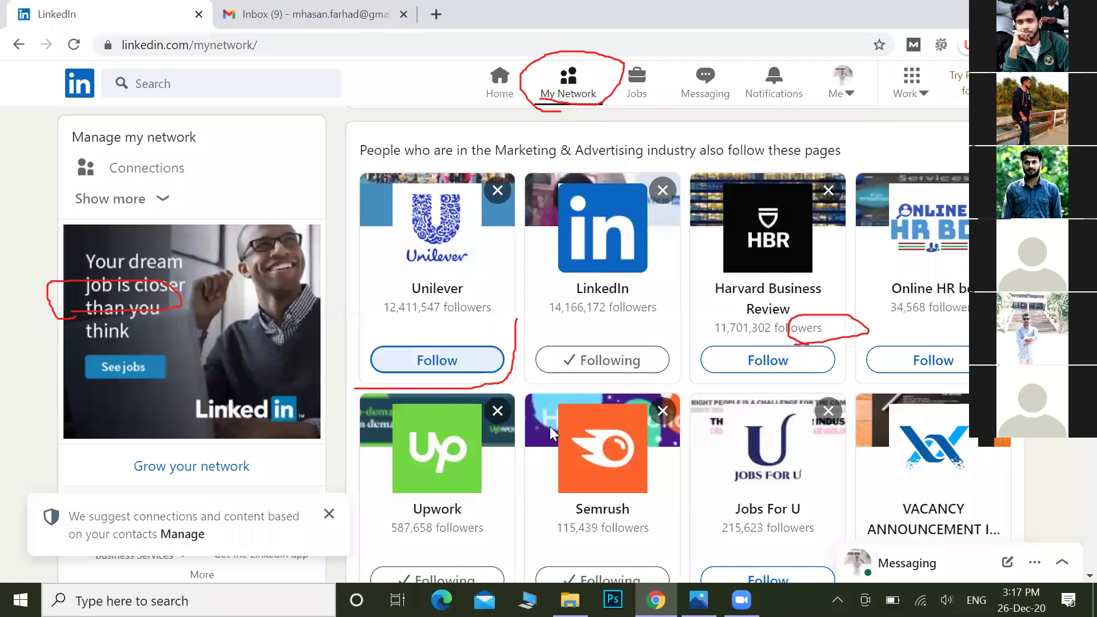
Scroll down to the Future Glimpse newsletter and subscribe to it.
scroll(837, 451, "down", 3)
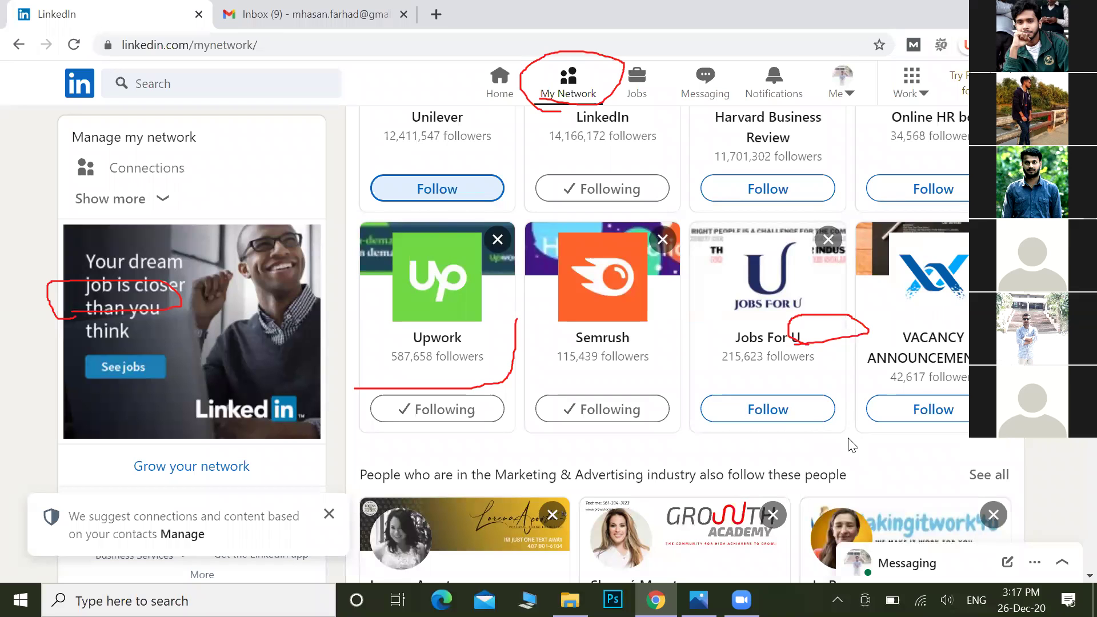
scroll(851, 445, "down", 2)
scroll(686, 465, "down", 2)
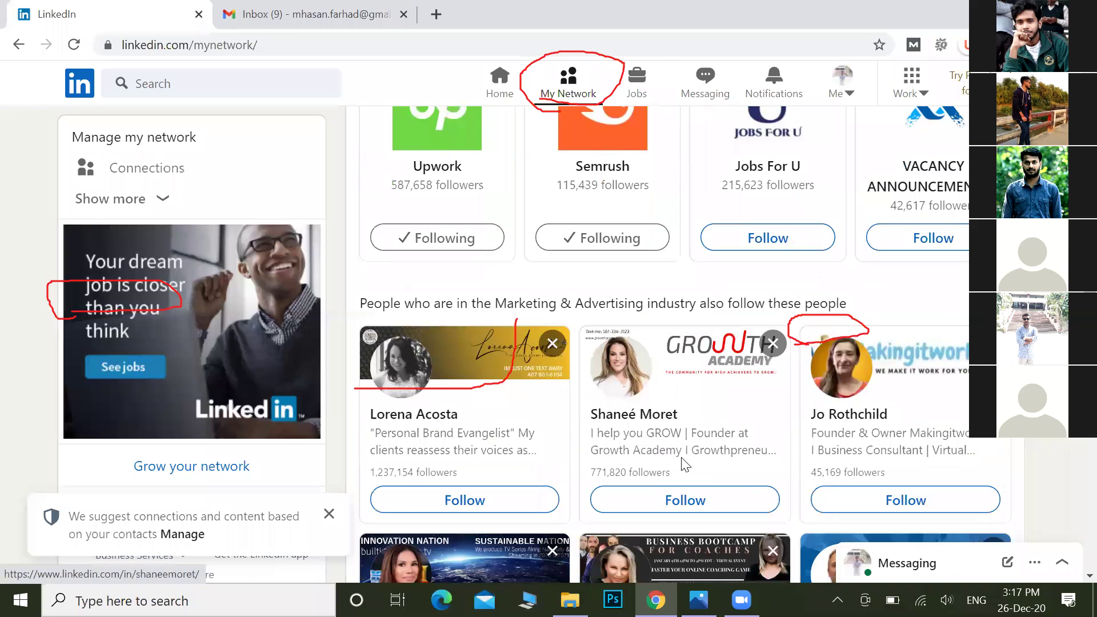
scroll(686, 466, "down", 4)
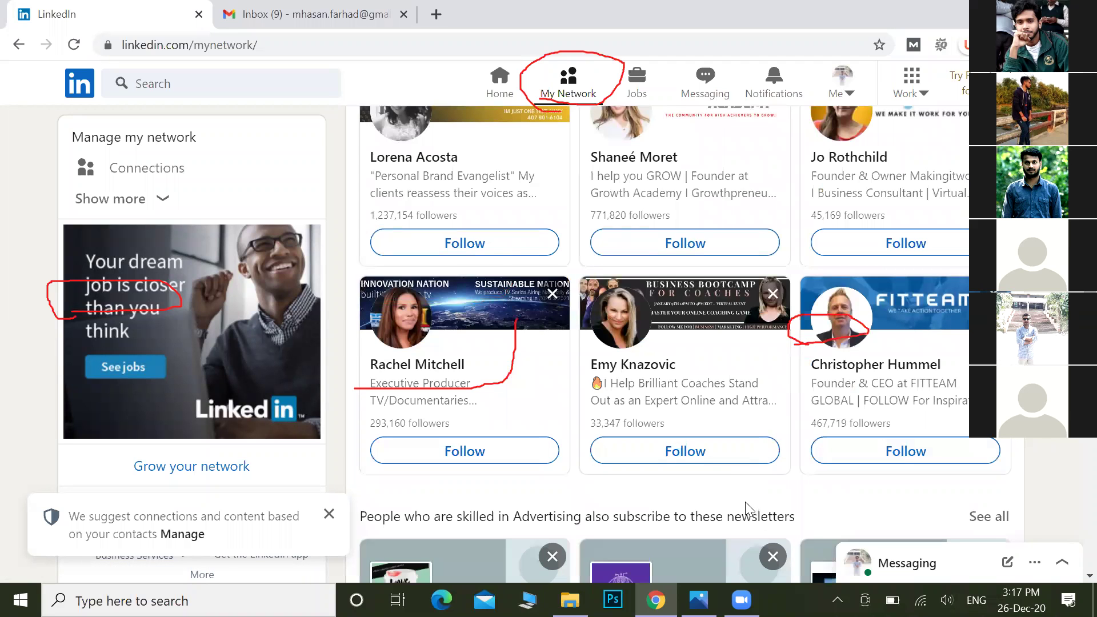
scroll(676, 503, "down", 3)
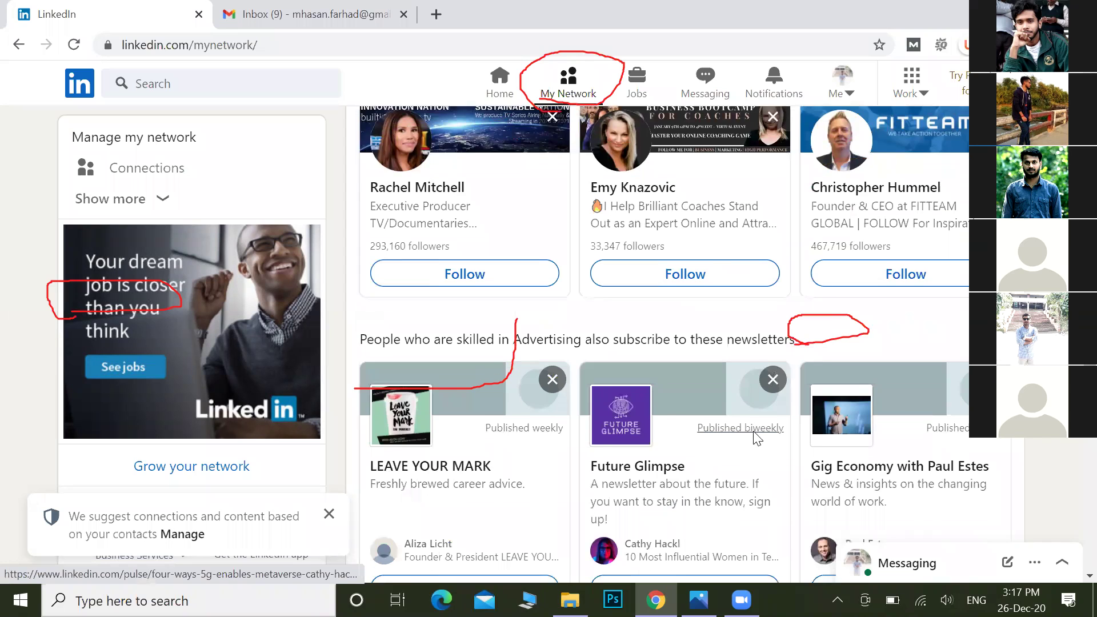
scroll(752, 437, "down", 2)
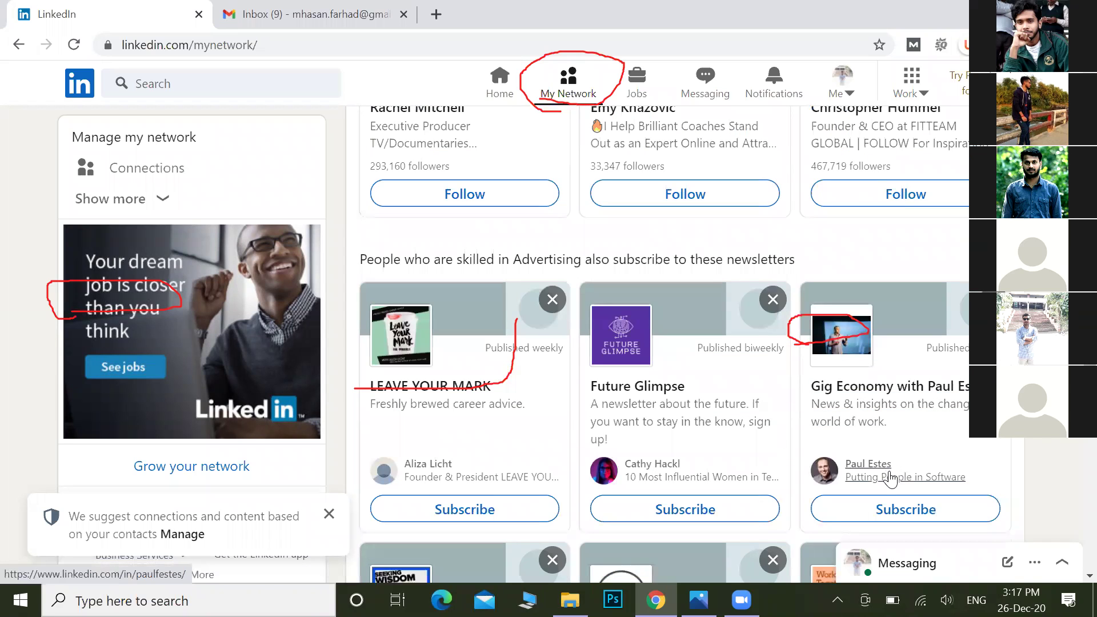
scroll(864, 459, "down", 1)
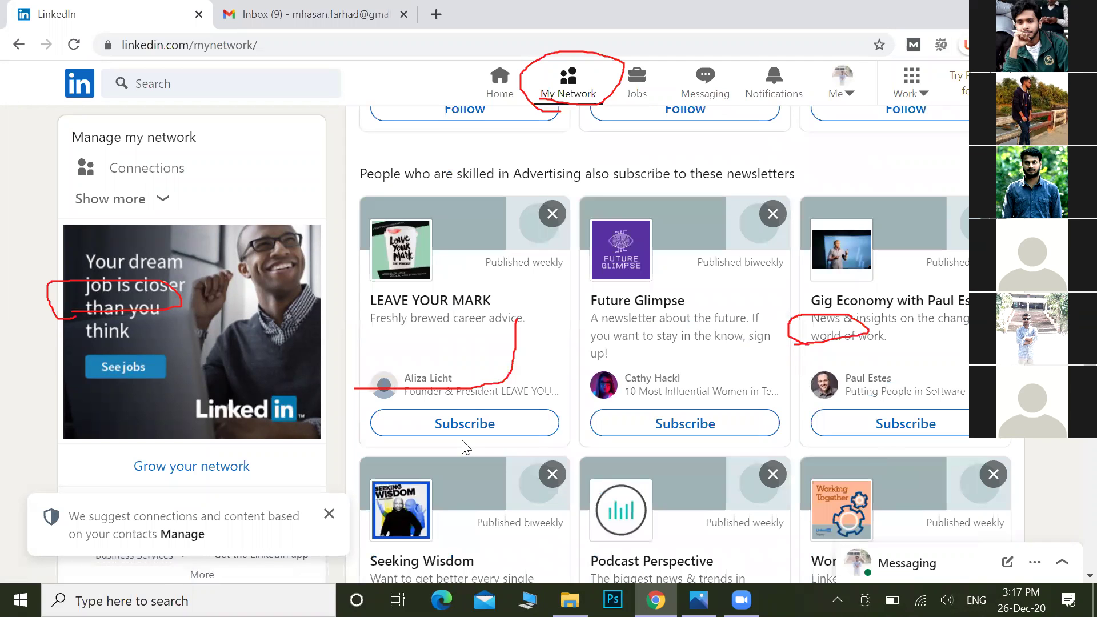
left_click(665, 426)
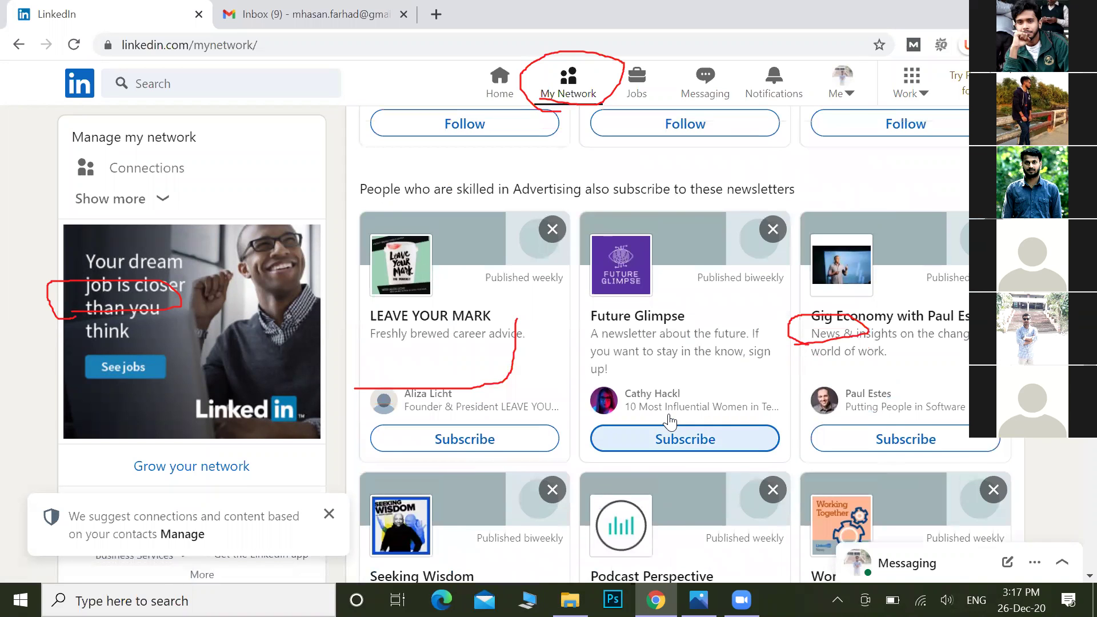
Look back up over the suggested people and companies, then return to the home feed.
scroll(670, 421, "up", 3)
scroll(757, 380, "up", 1)
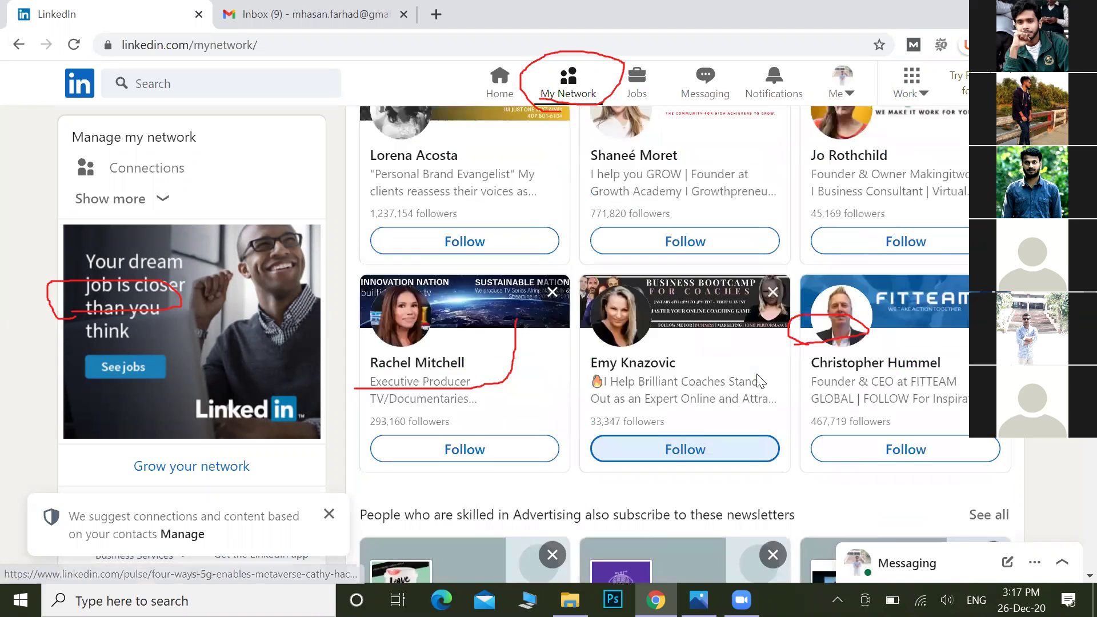
scroll(759, 382, "up", 3)
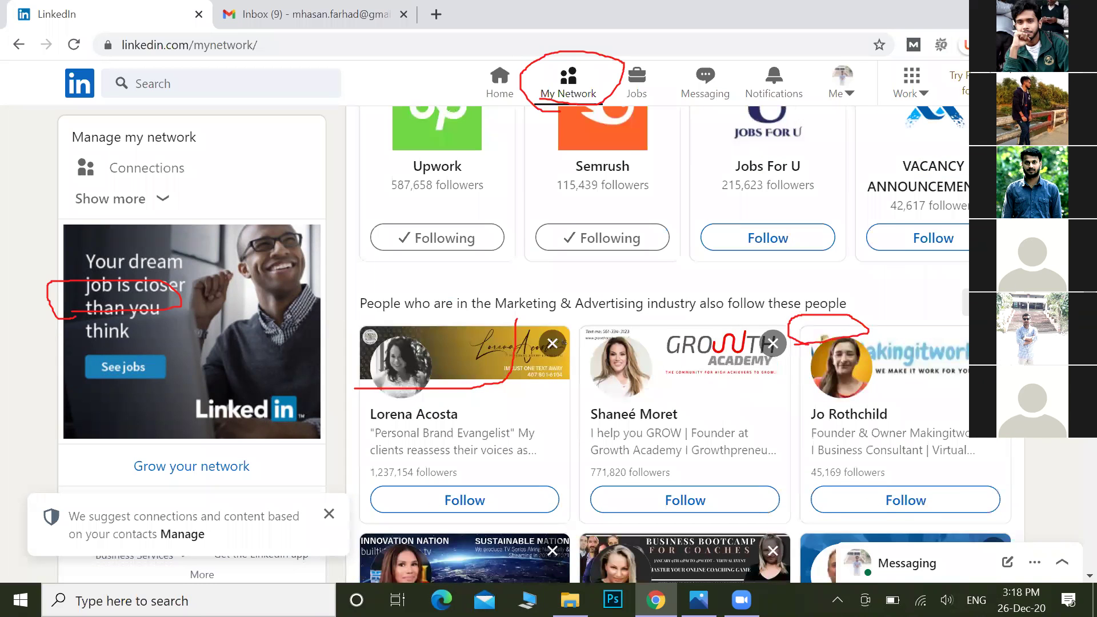
scroll(685, 343, "up", 1)
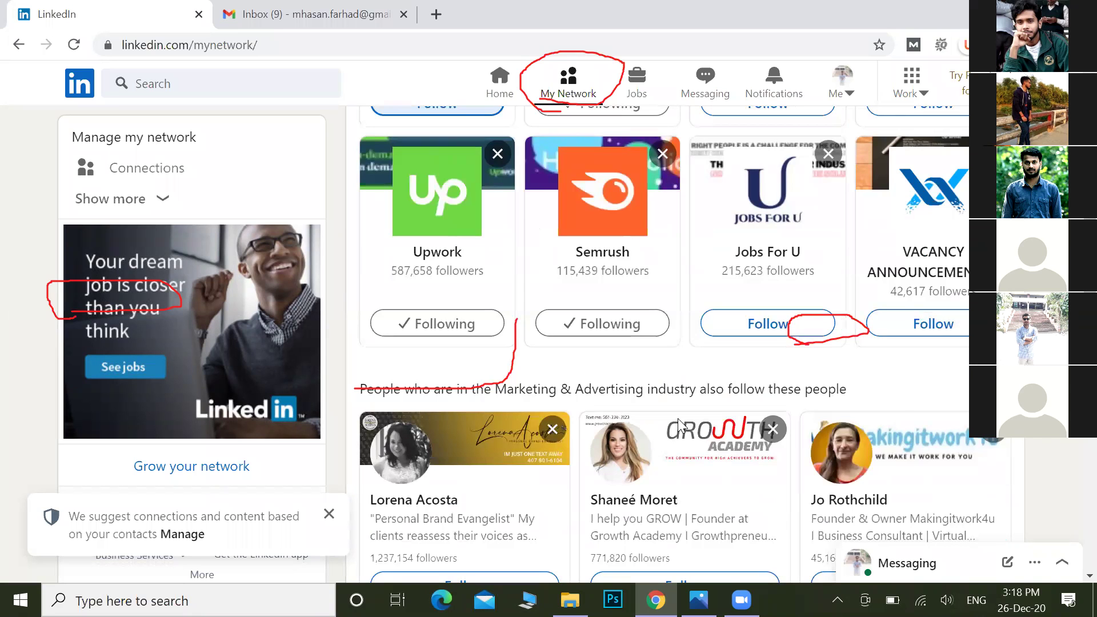
scroll(678, 426, "down", 3)
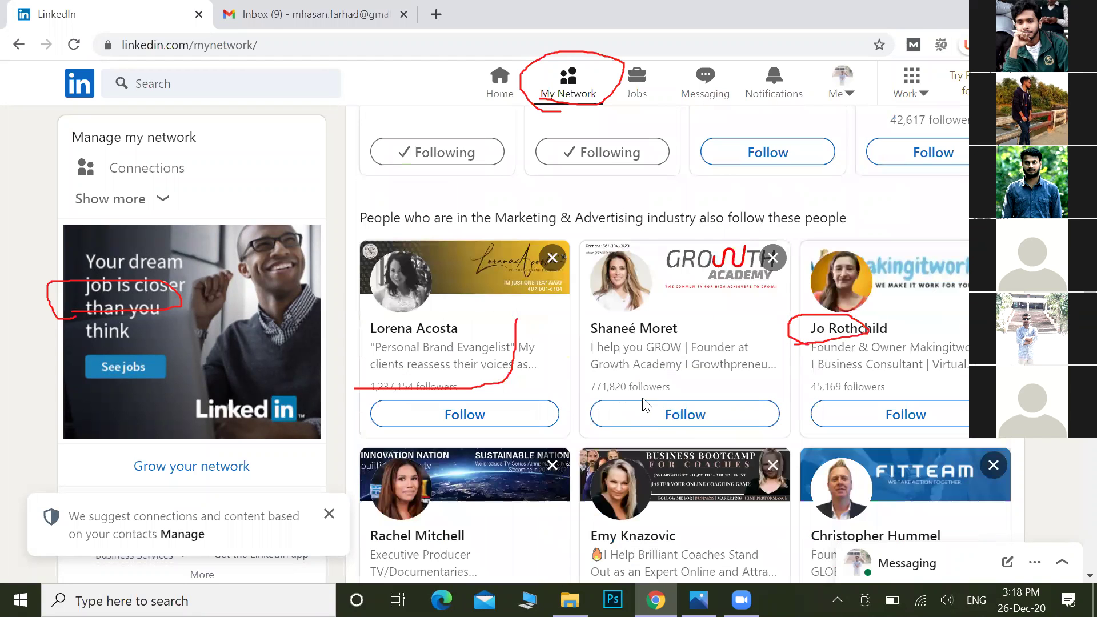
scroll(821, 439, "down", 1)
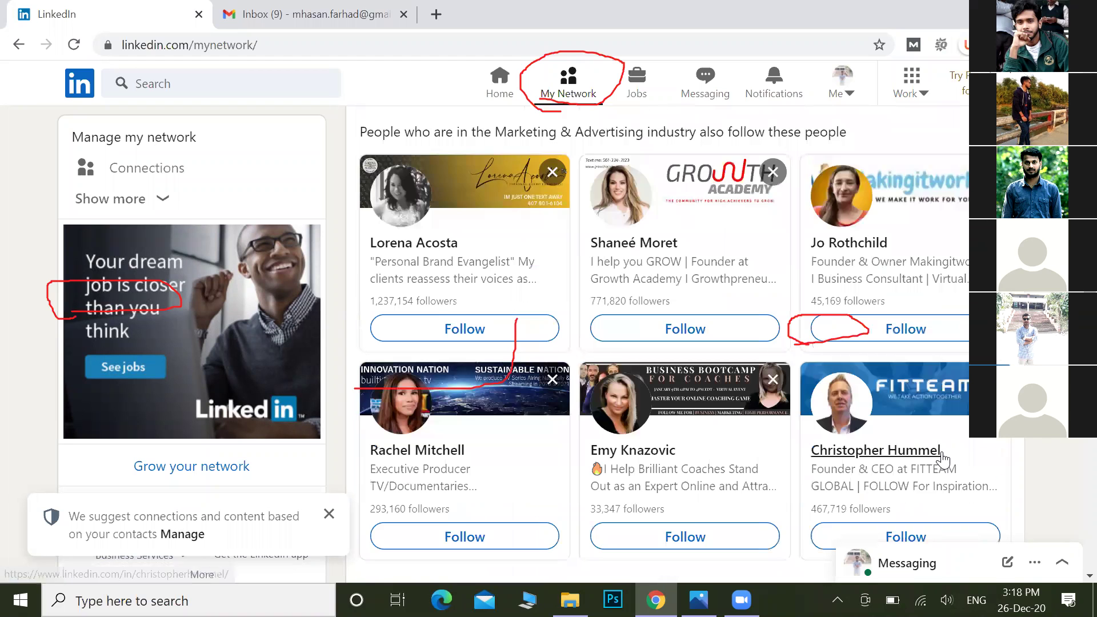
scroll(941, 459, "down", 3)
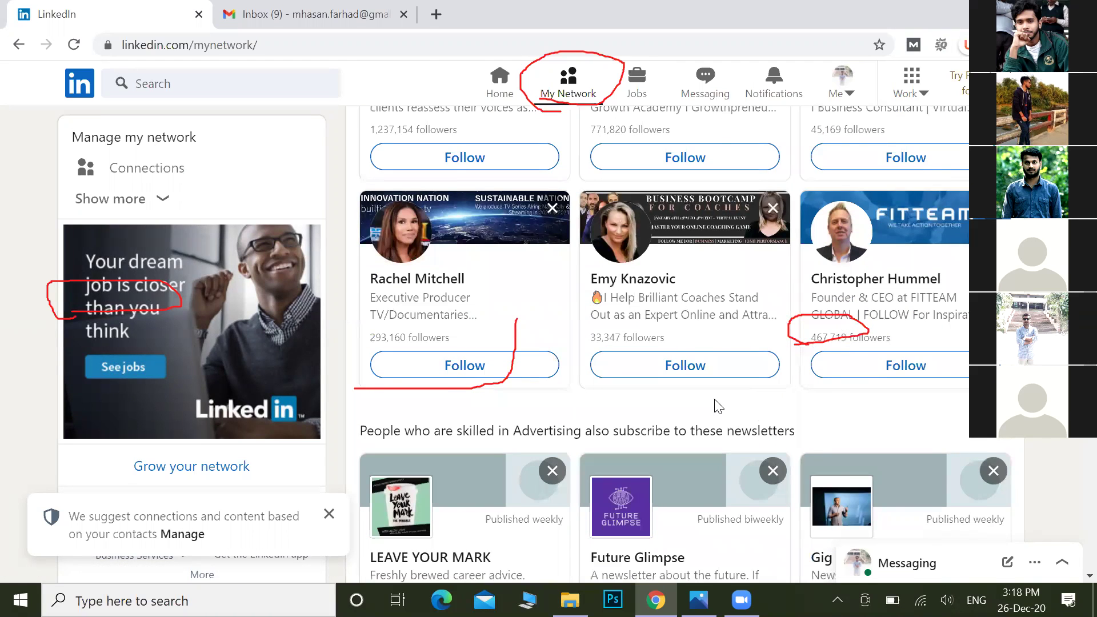
scroll(718, 407, "up", 10)
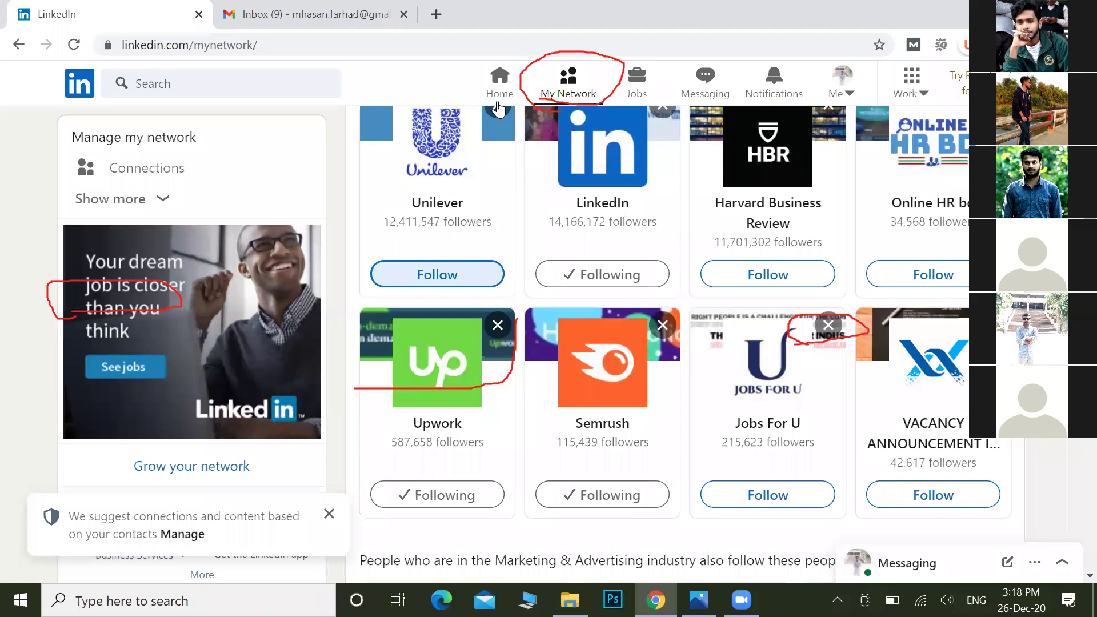
left_click(497, 102)
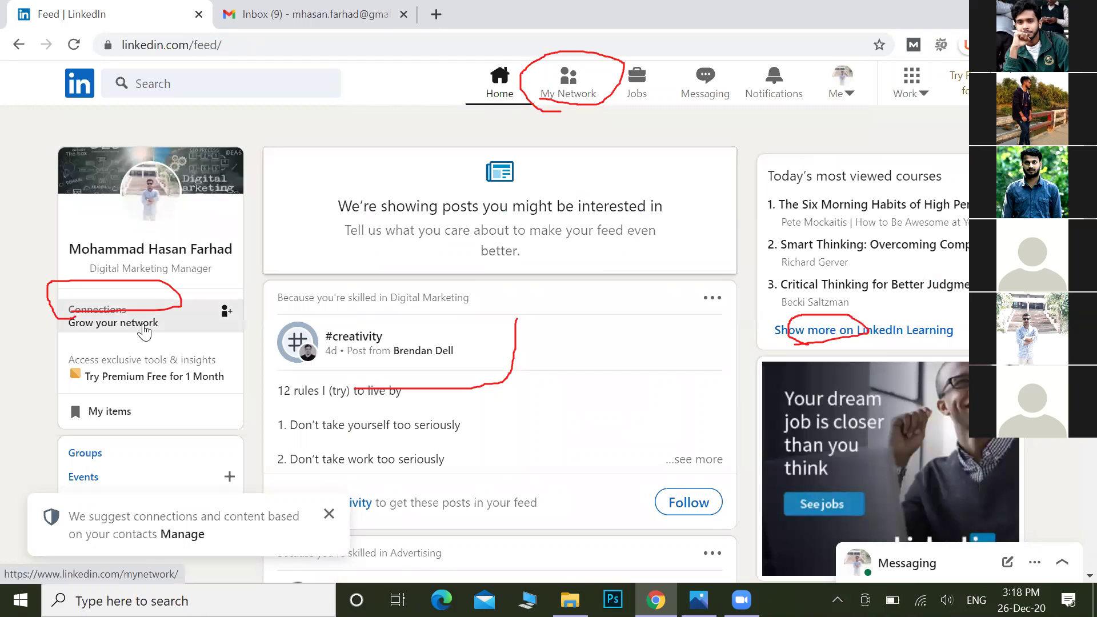
Open My Network from the profile card and expand Manage my network to list Contacts through Hashtags.
left_click(143, 325)
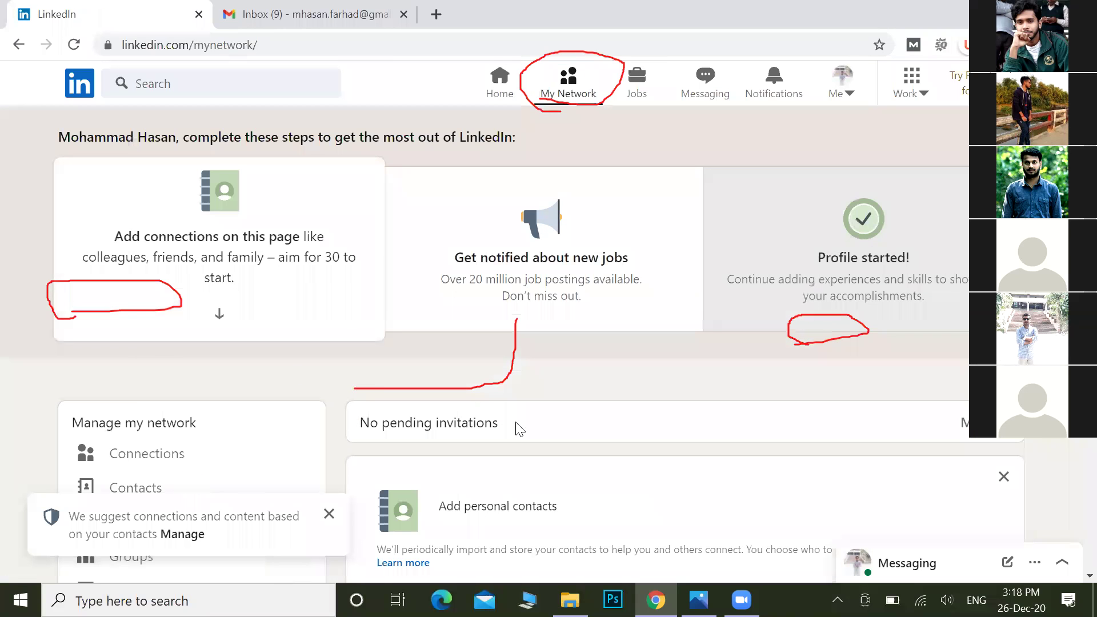
scroll(549, 479, "down", 5)
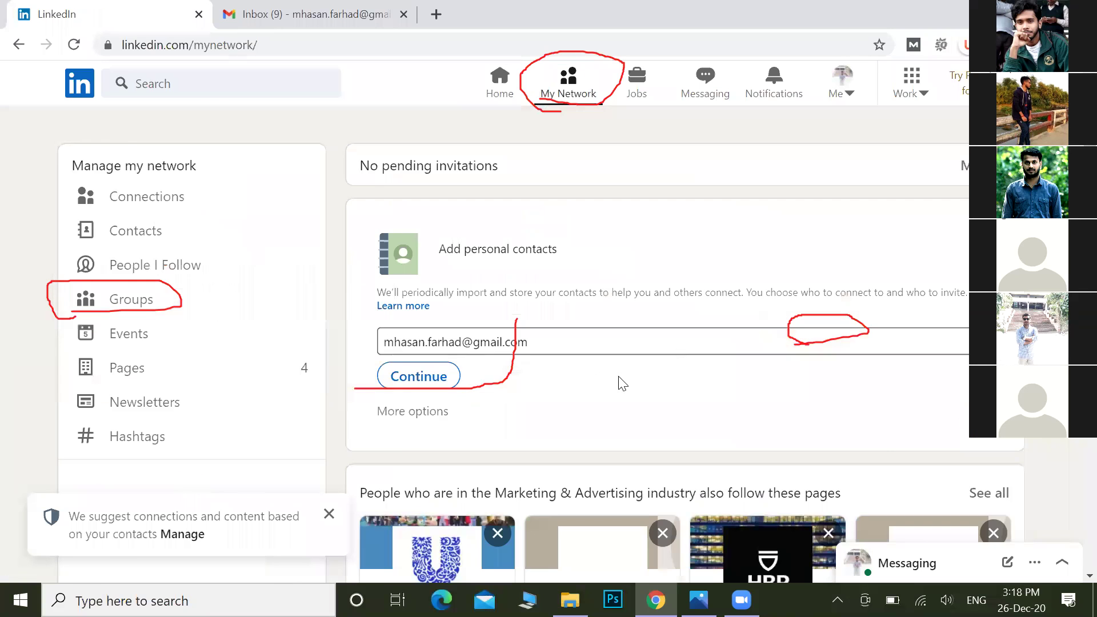
scroll(571, 325, "down", 3)
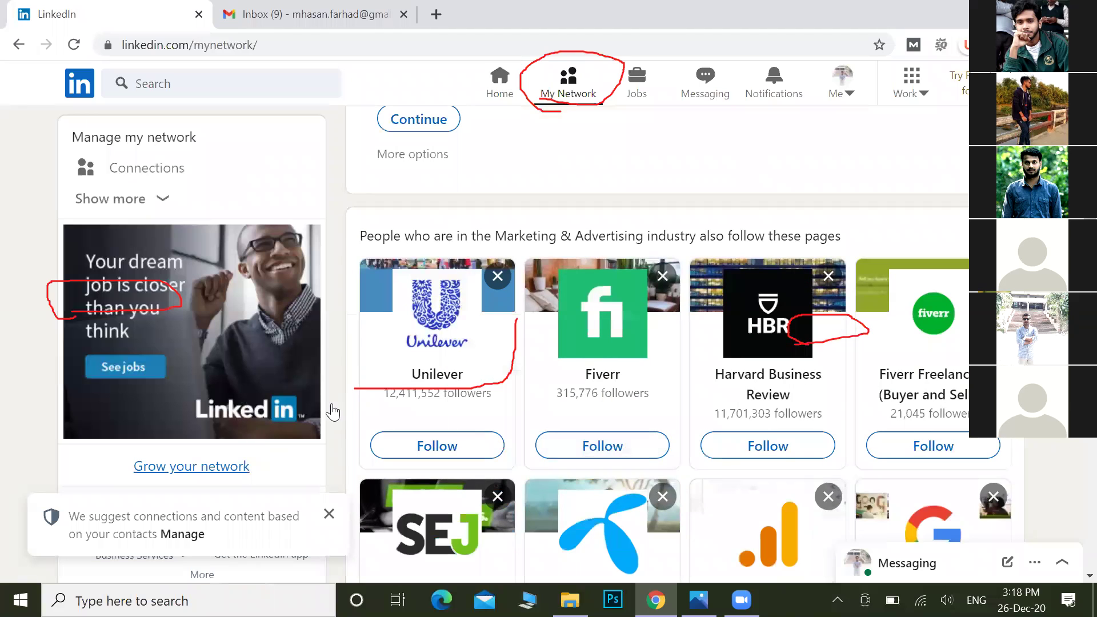
scroll(933, 443, "down", 3)
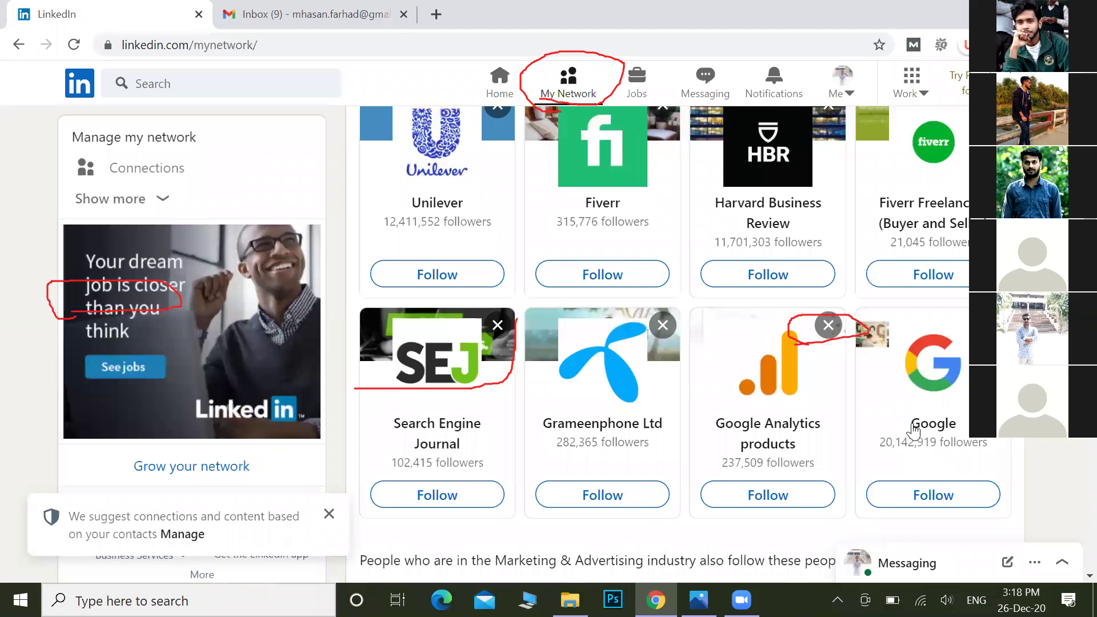
scroll(897, 440, "down", 2)
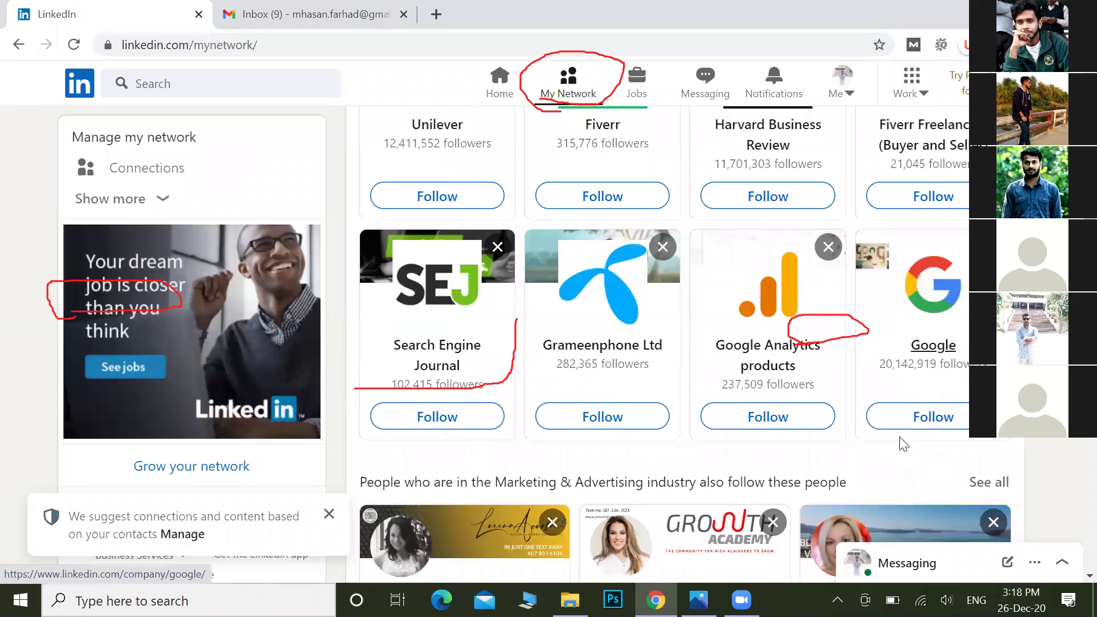
scroll(812, 426, "down", 1)
scroll(814, 433, "up", 13)
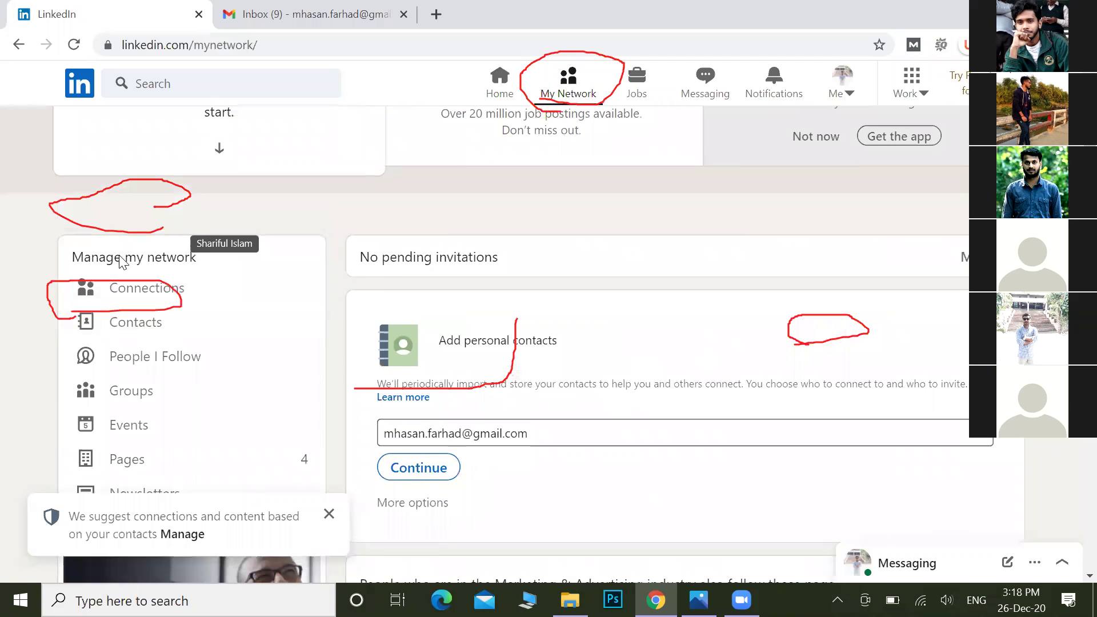
scroll(160, 326, "down", 2)
scroll(146, 197, "down", 6)
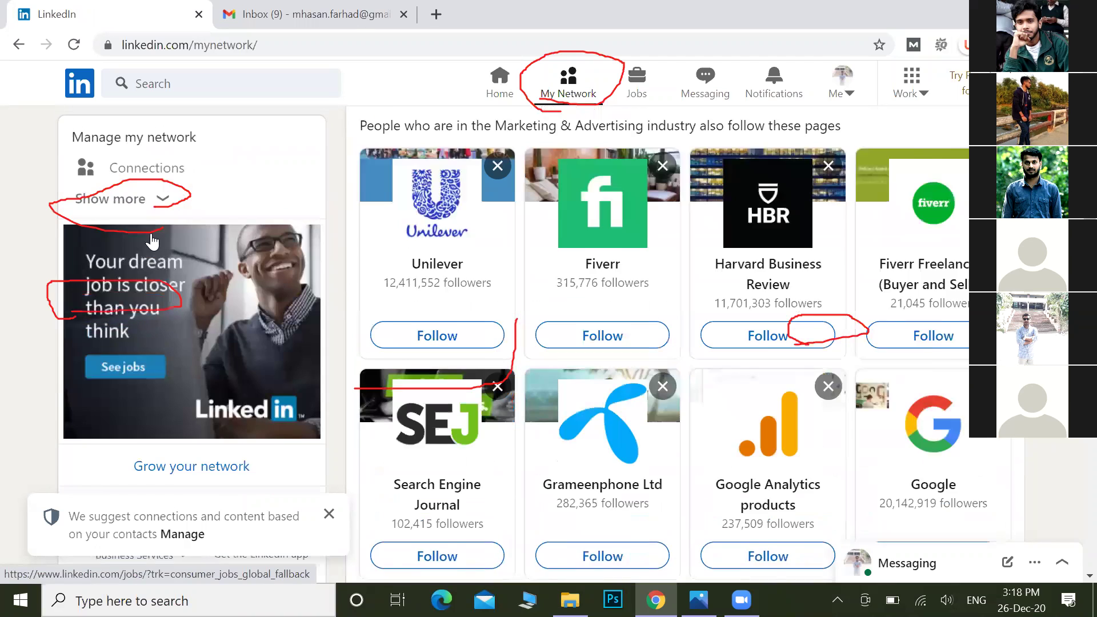
left_click(144, 204)
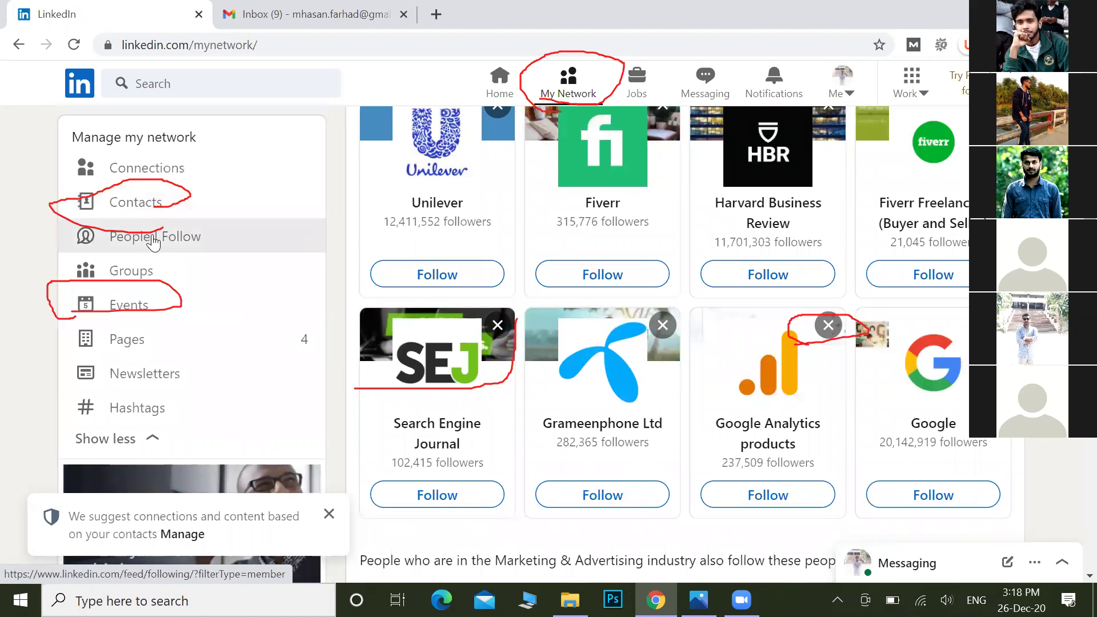
Open People I Follow and view suggestions such as #video, #inspiration, Unilever and Fiverr.
left_click(153, 236)
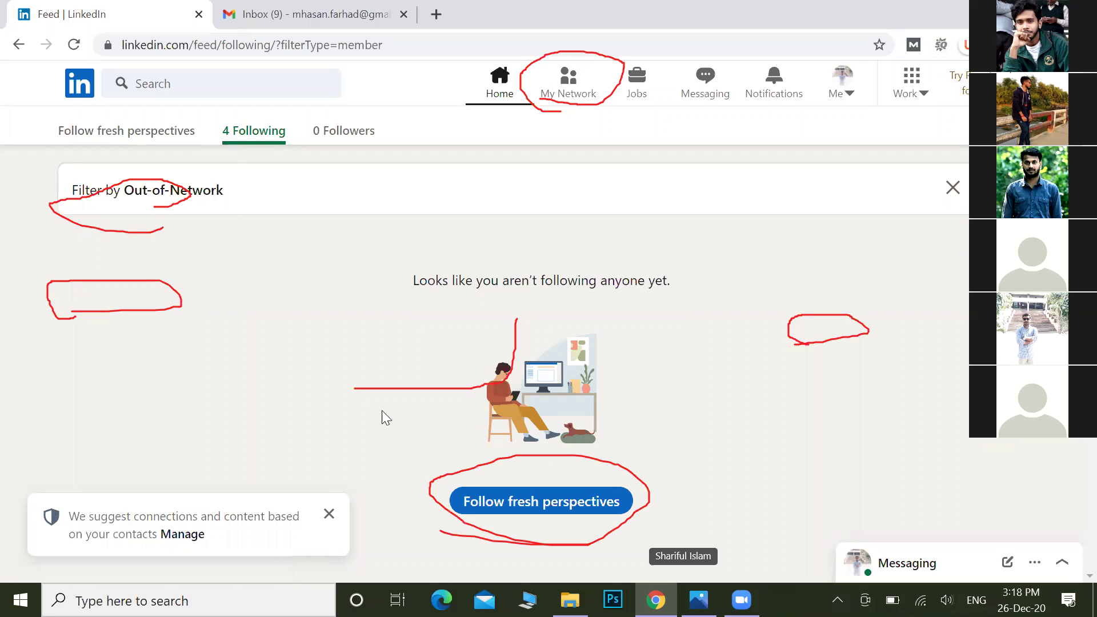
left_click(530, 501)
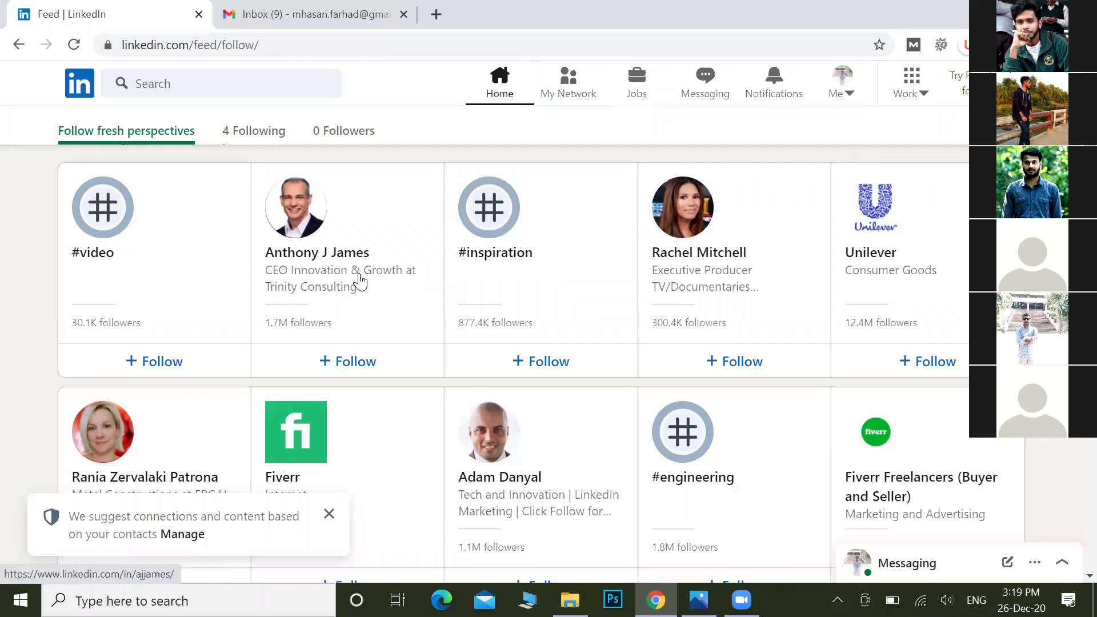
Open a suggested person's profile from the Follow fresh perspectives grid in a new tab.
scroll(354, 312, "down", 3)
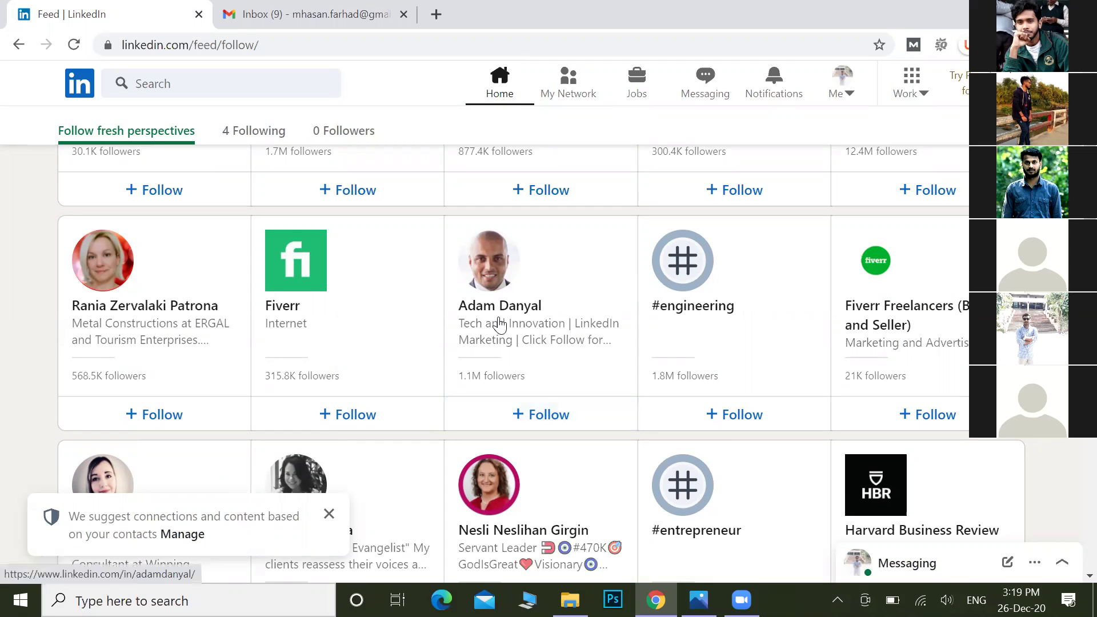
right_click(522, 292)
left_click(531, 301)
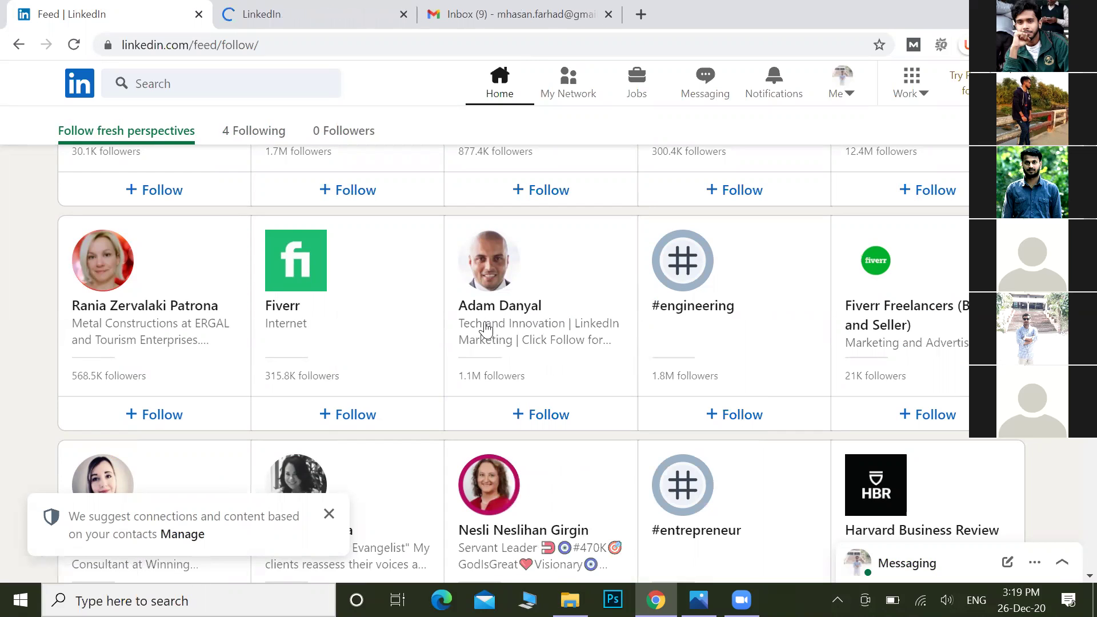
Scroll through the suggested people, hashtags and companies to follow.
scroll(582, 329, "down", 1)
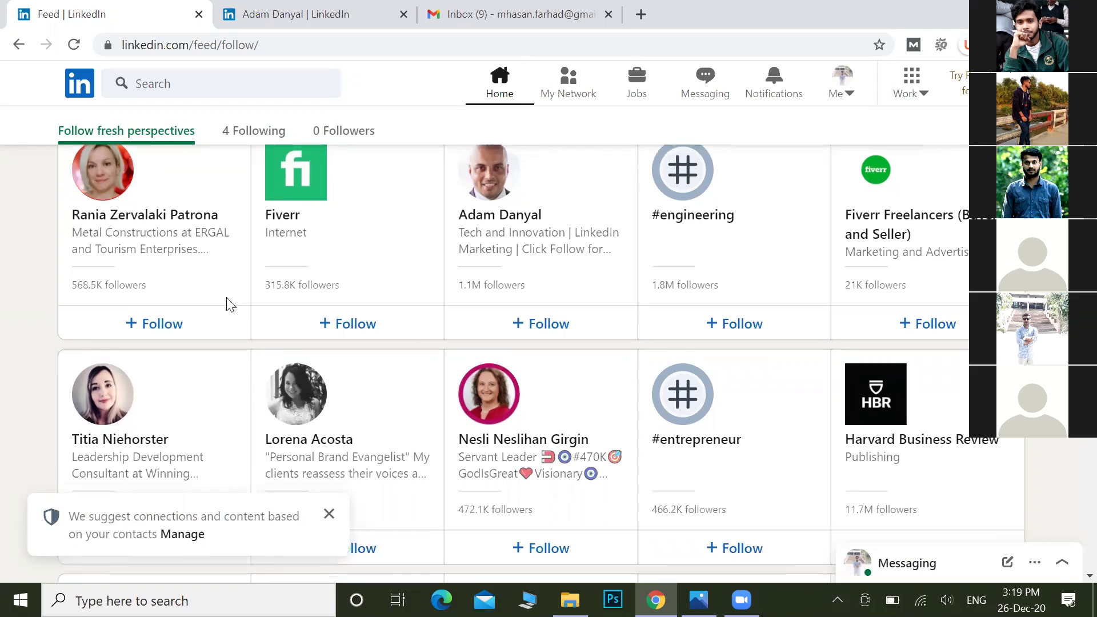
scroll(227, 303, "down", 2)
scroll(519, 336, "down", 1)
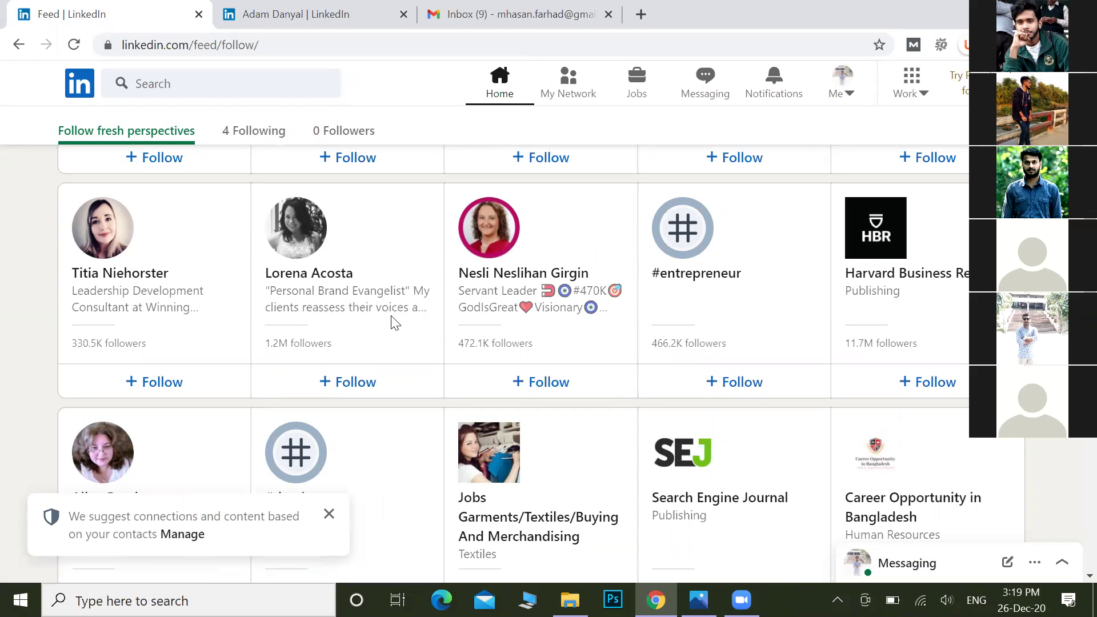
scroll(409, 326, "down", 1)
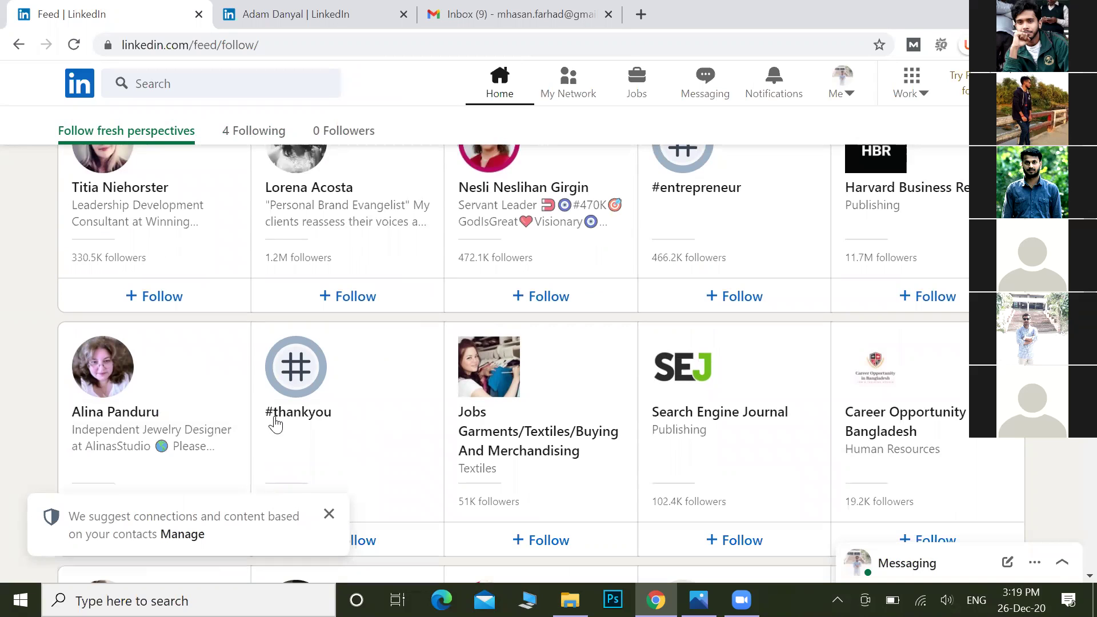
scroll(563, 405, "up", 4)
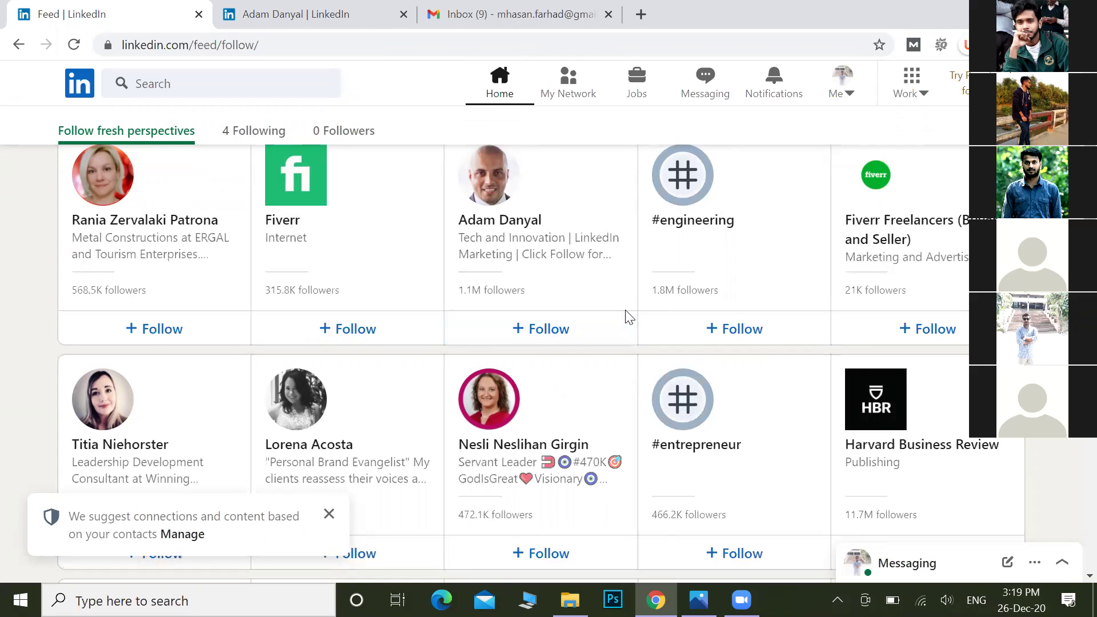
scroll(661, 358, "down", 2)
scroll(788, 406, "down", 3)
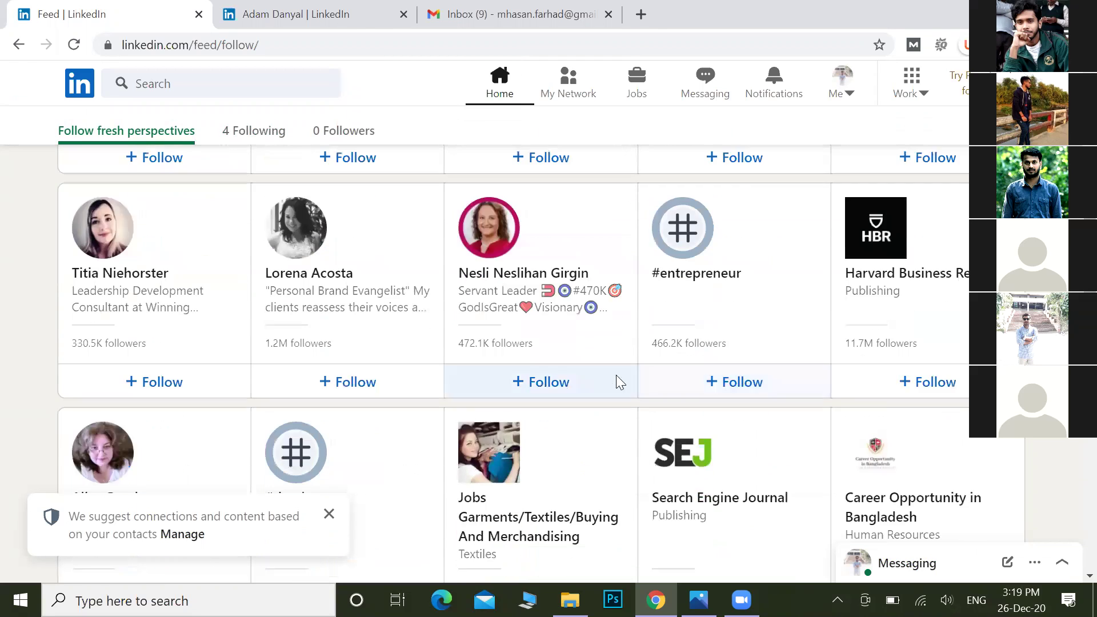
scroll(761, 360, "down", 2)
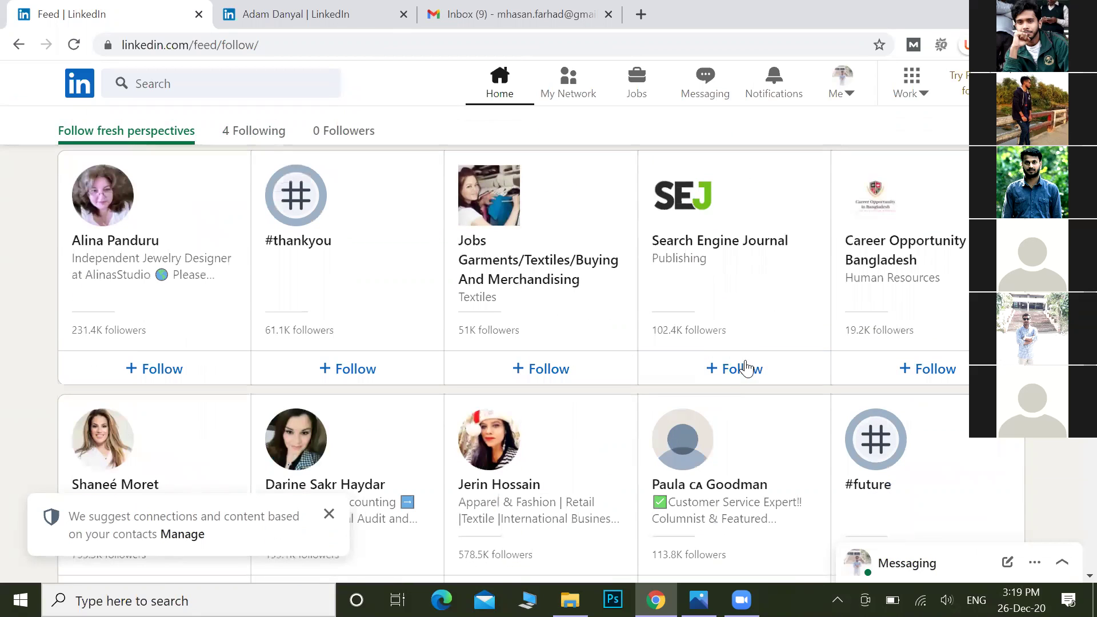
scroll(757, 364, "down", 2)
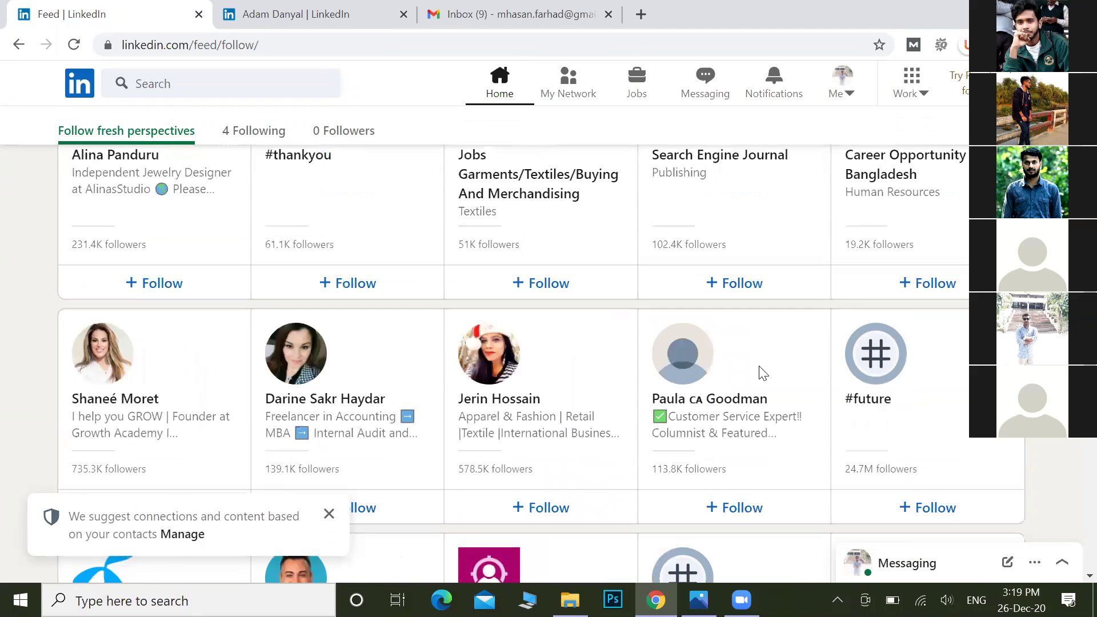
scroll(611, 427, "down", 2)
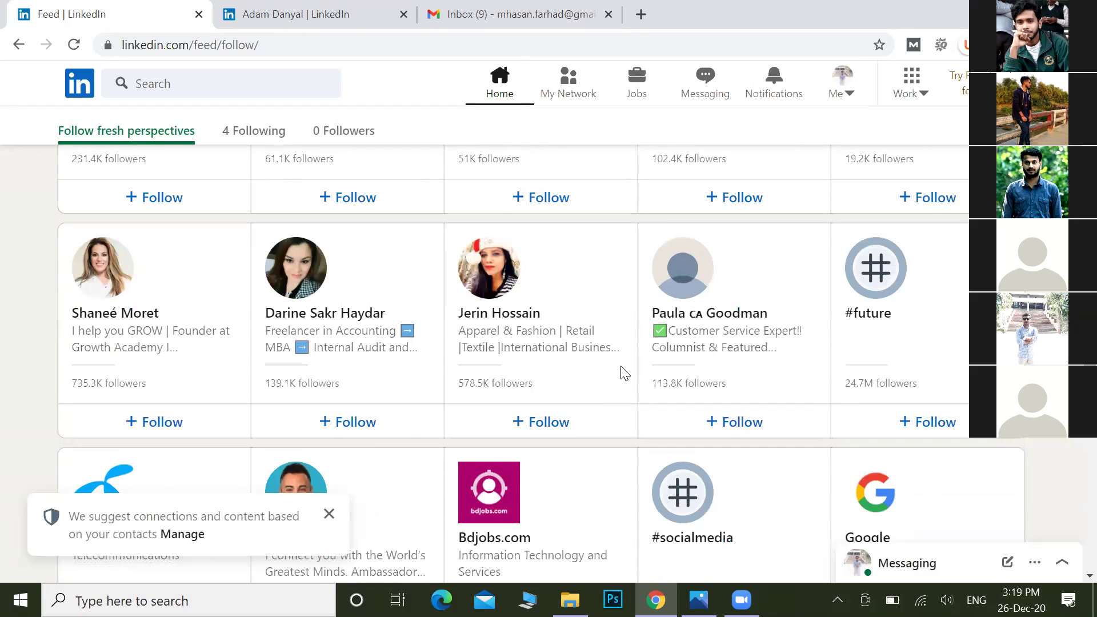
scroll(624, 373, "down", 1)
scroll(622, 373, "down", 1)
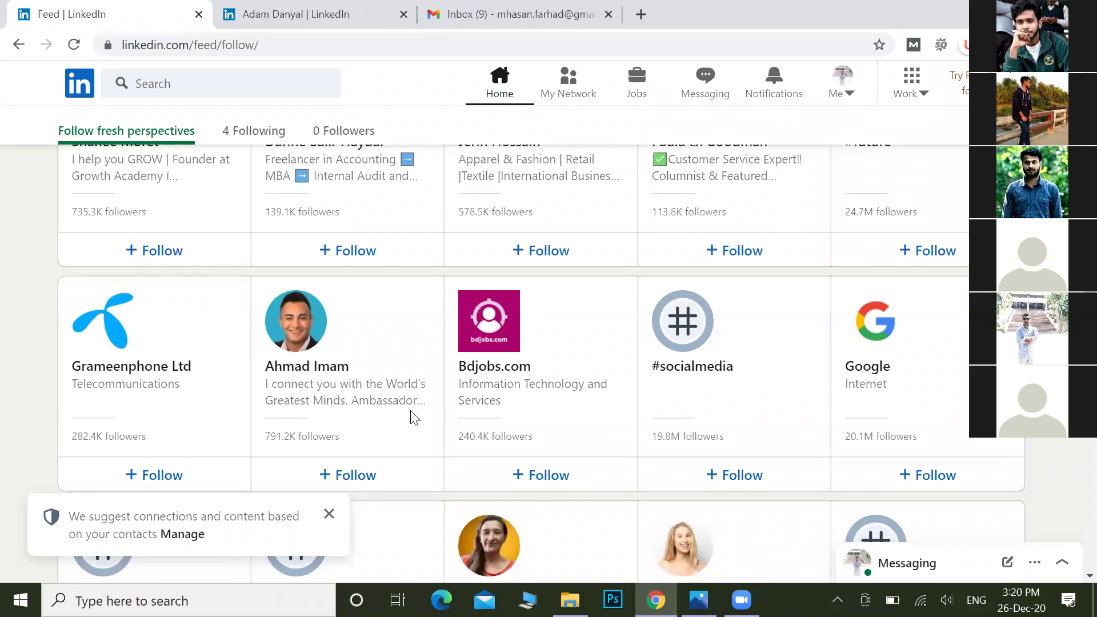
scroll(415, 418, "down", 1)
scroll(415, 416, "down", 1)
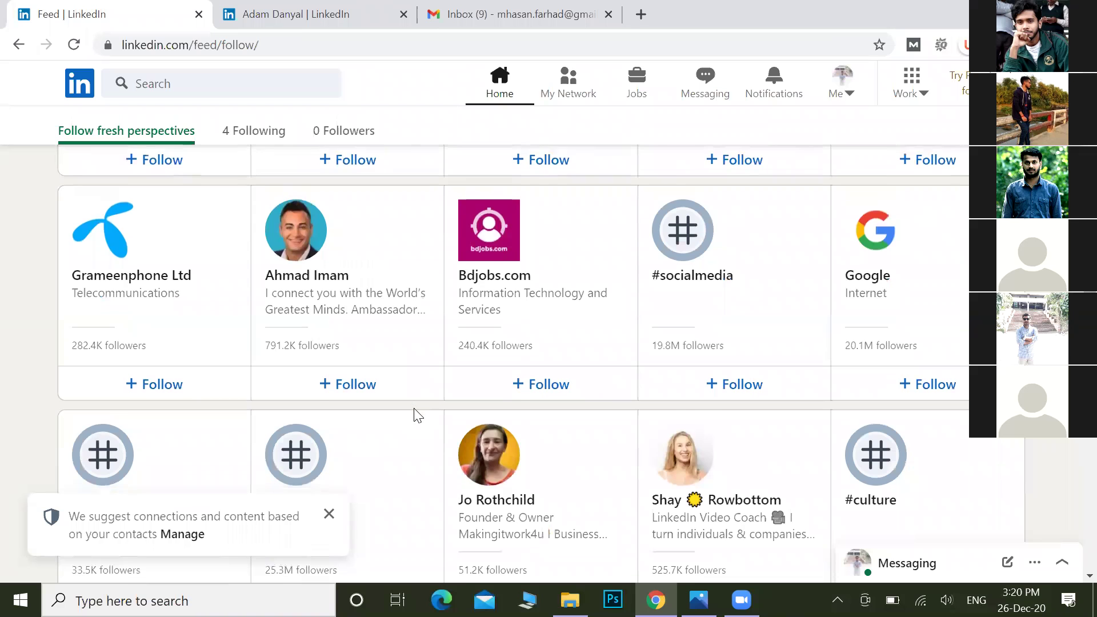
scroll(425, 406, "down", 1)
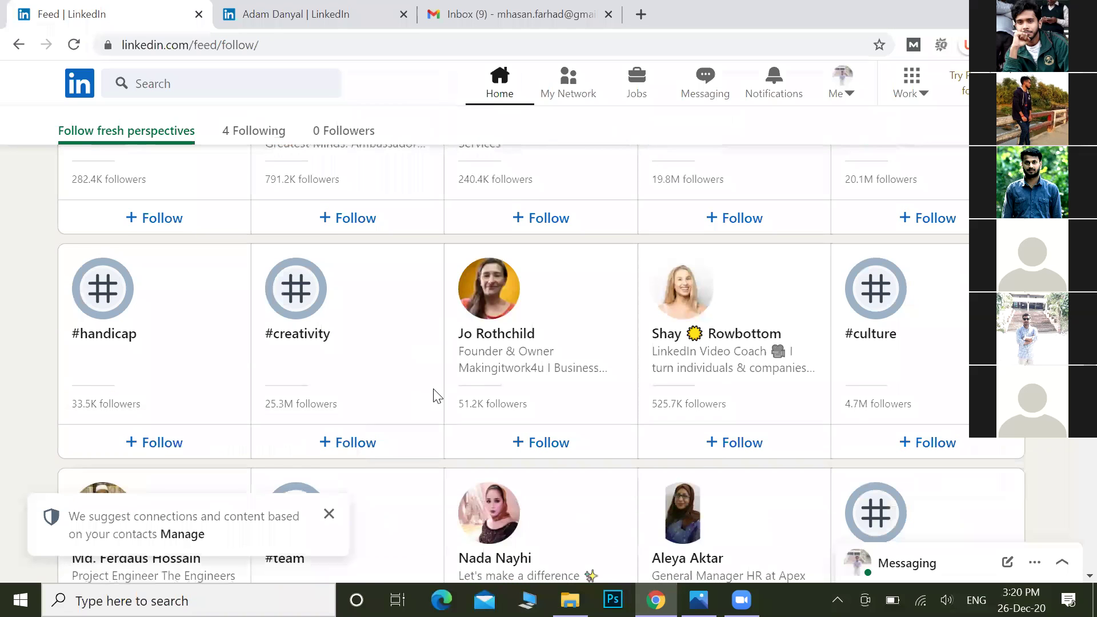
scroll(435, 395, "down", 1)
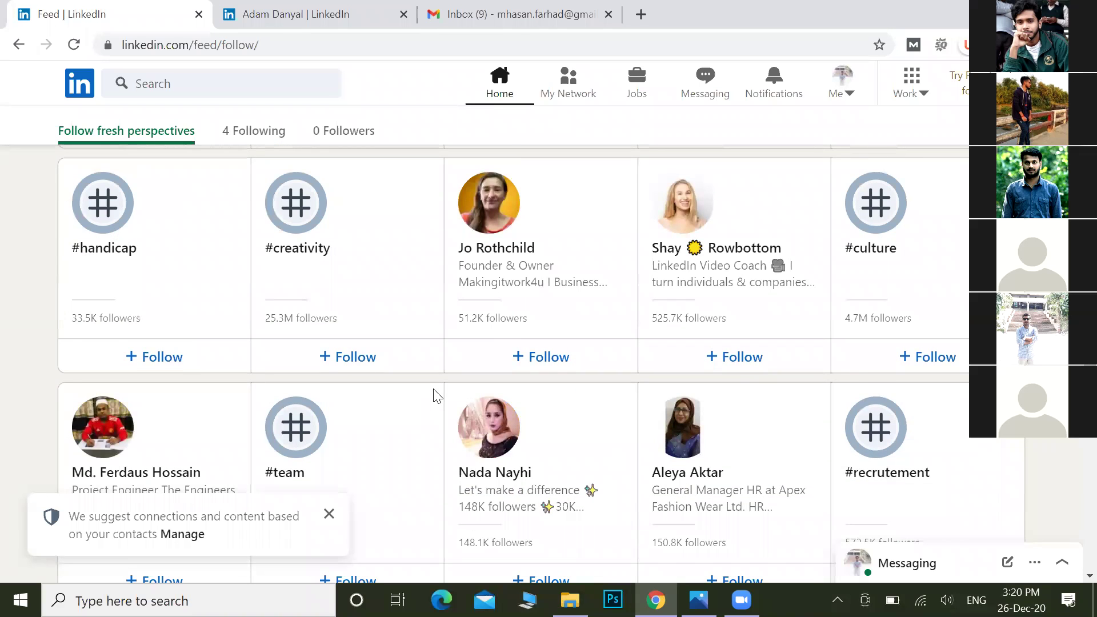
scroll(436, 395, "down", 1)
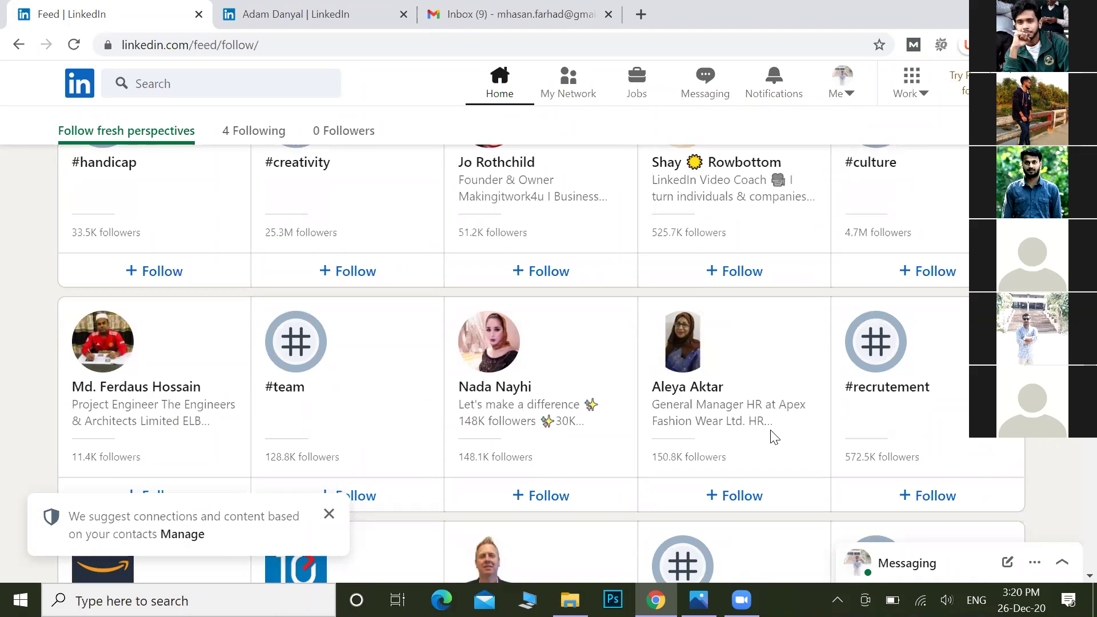
scroll(773, 436, "down", 1)
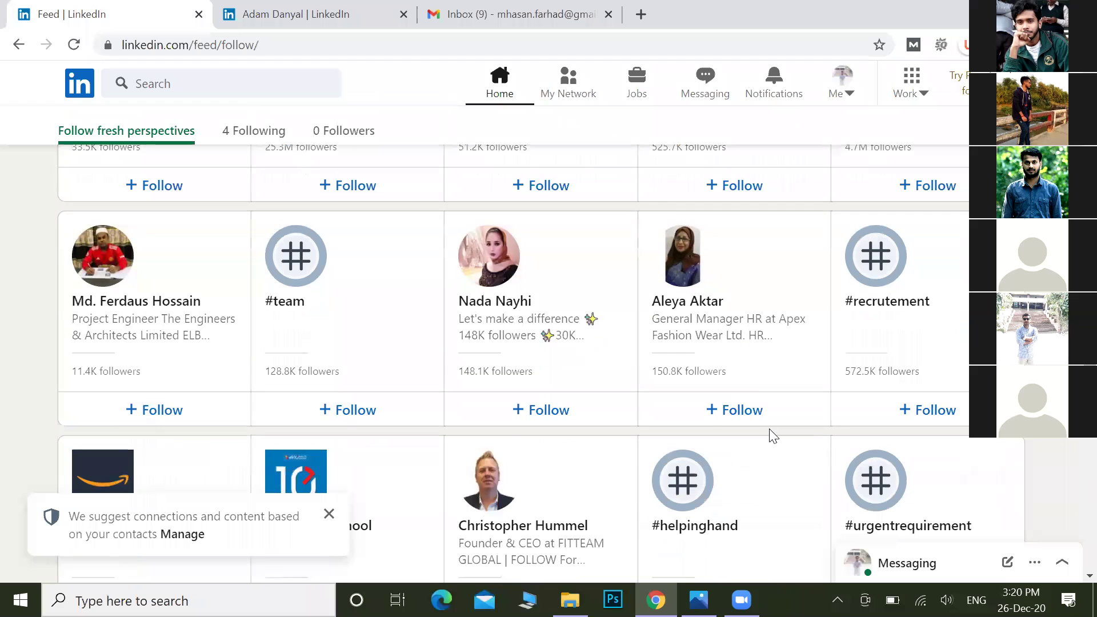
scroll(773, 436, "down", 2)
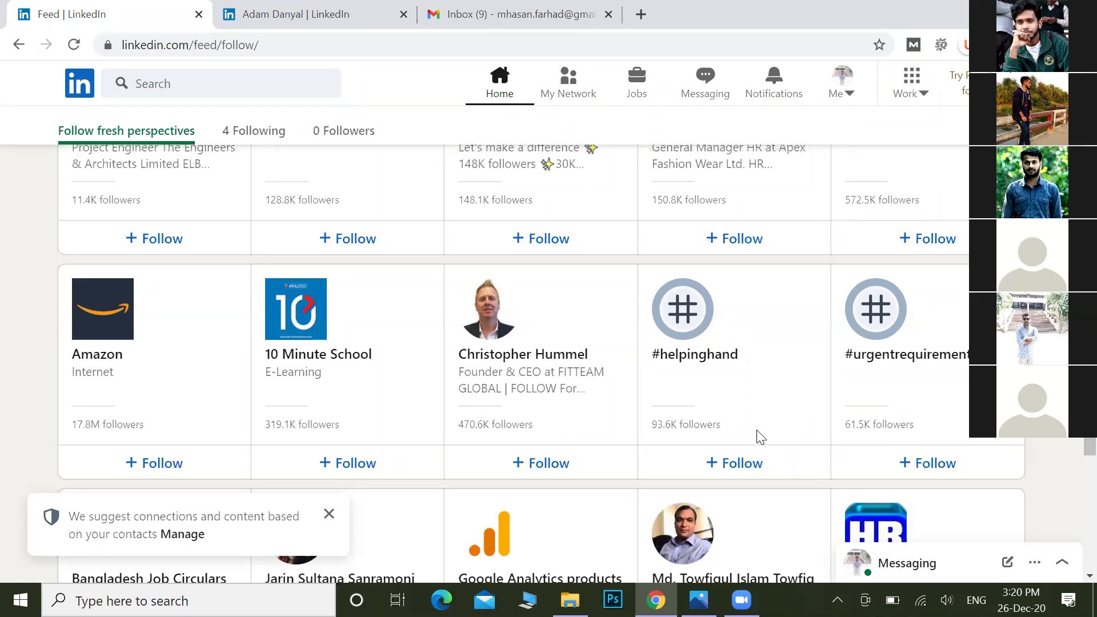
scroll(763, 439, "down", 1)
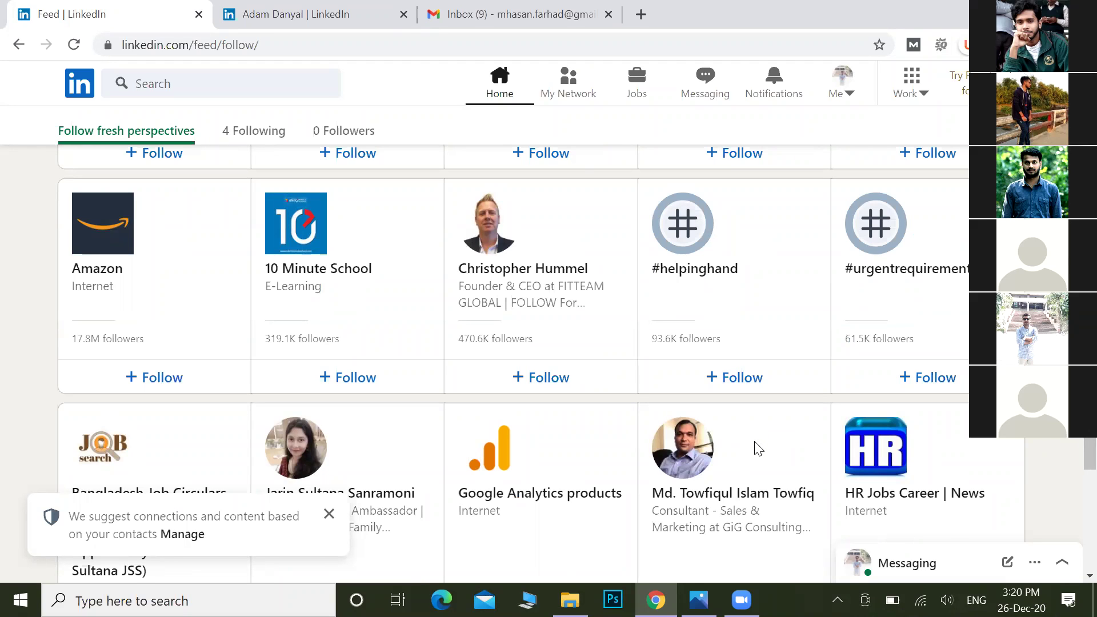
Dismiss the contacts suggestion notice and bring up the search box's recent searches.
left_click(329, 517)
scroll(385, 494, "down", 1)
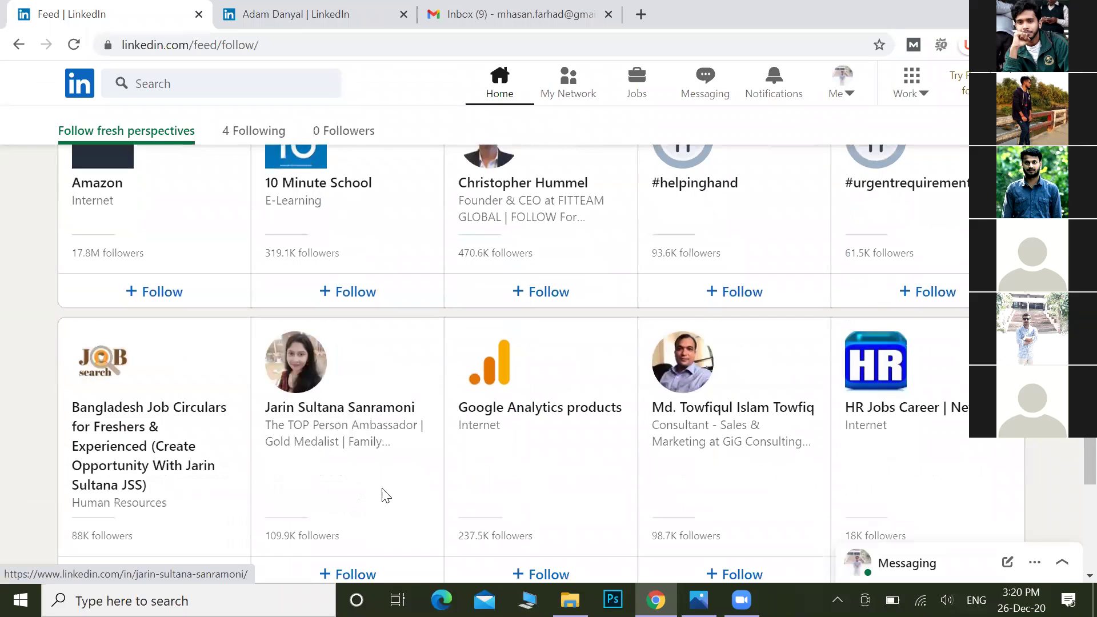
scroll(425, 352, "up", 7)
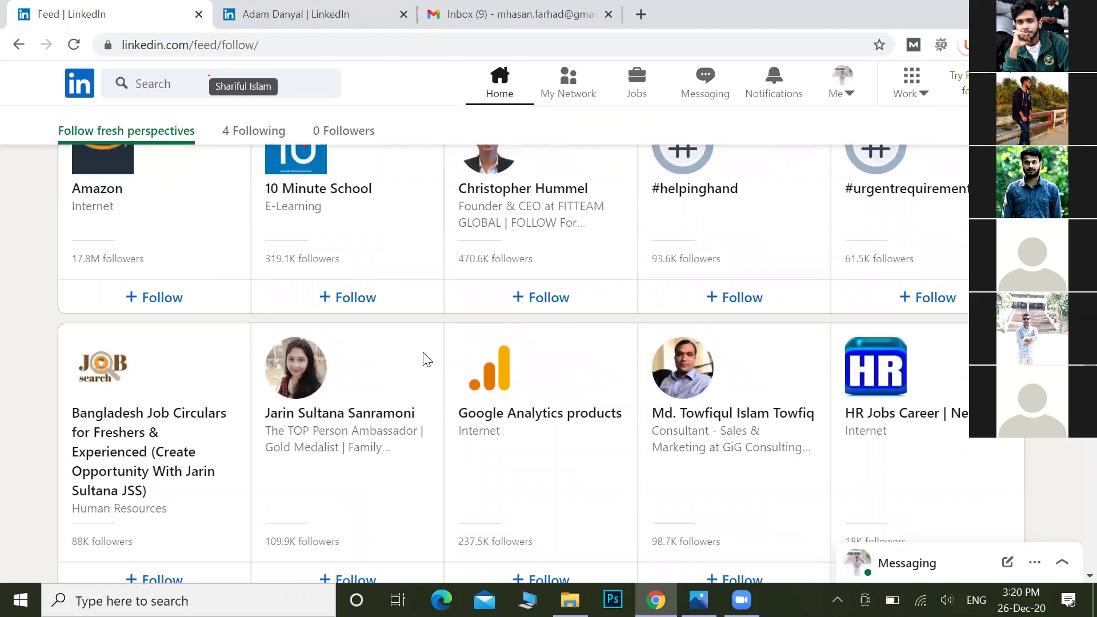
scroll(246, 215, "up", 3)
left_click(174, 88)
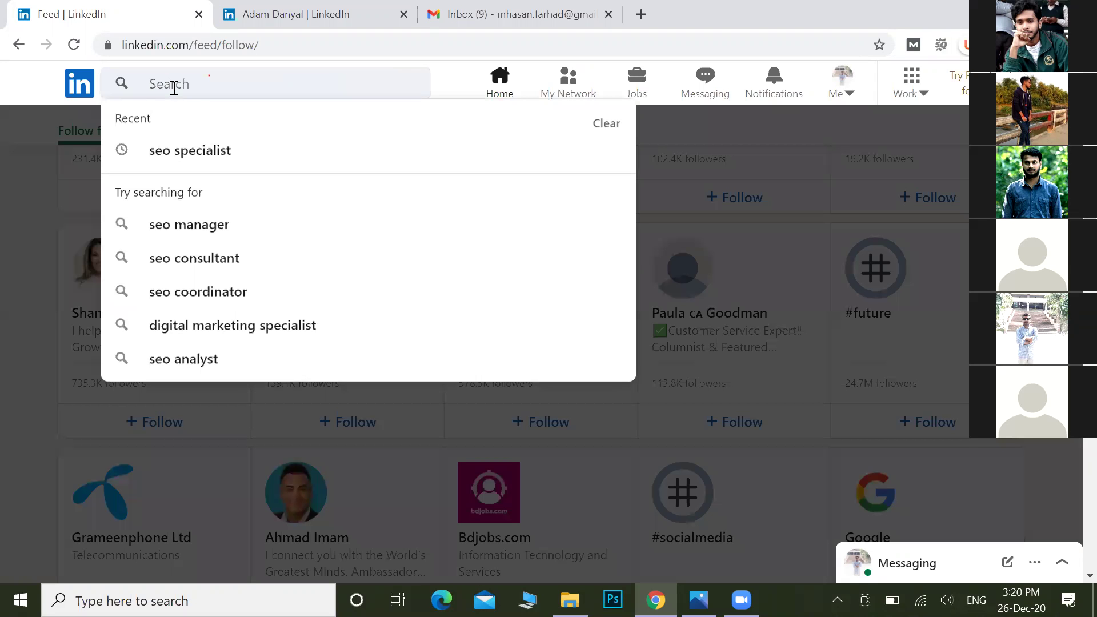
Search for 'digital marketing' and switch the results from Jobs to People.
type("d")
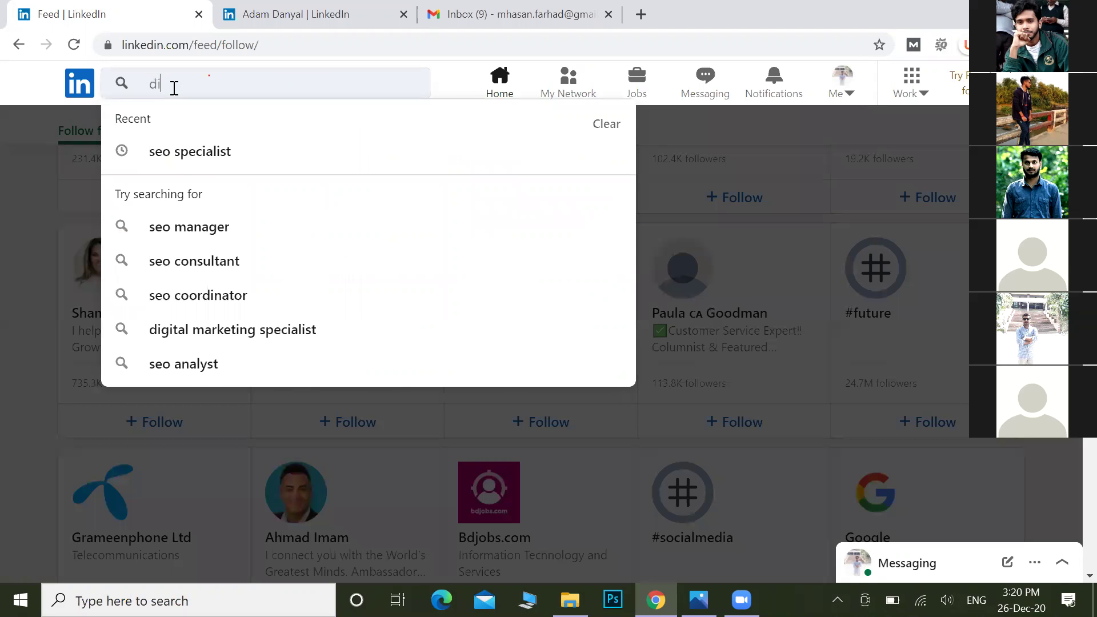
type("i")
left_click(216, 121)
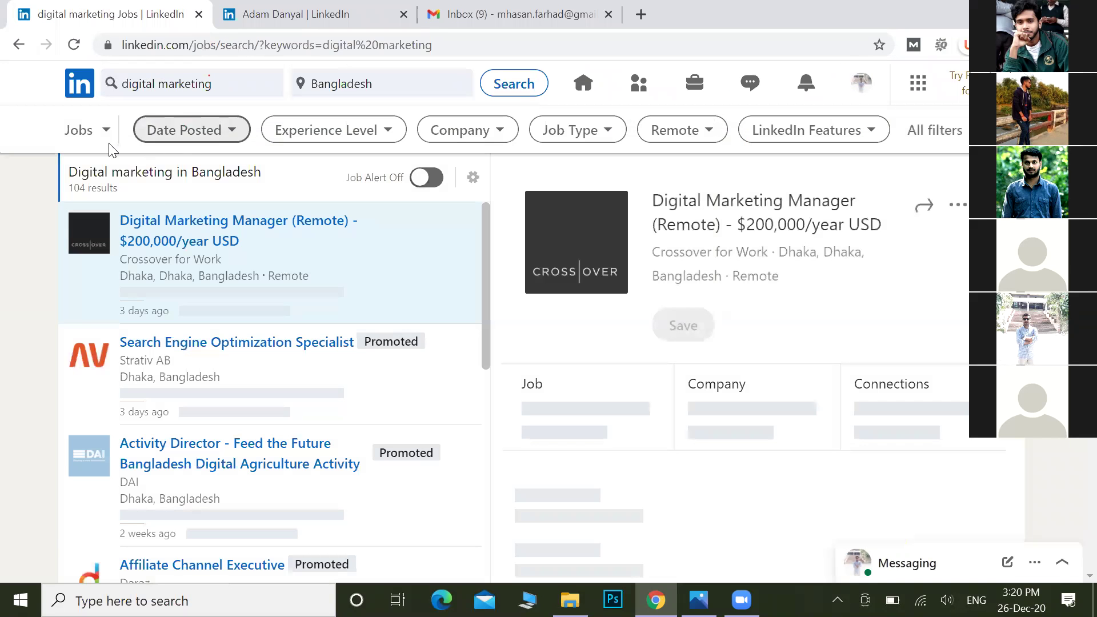
left_click(107, 136)
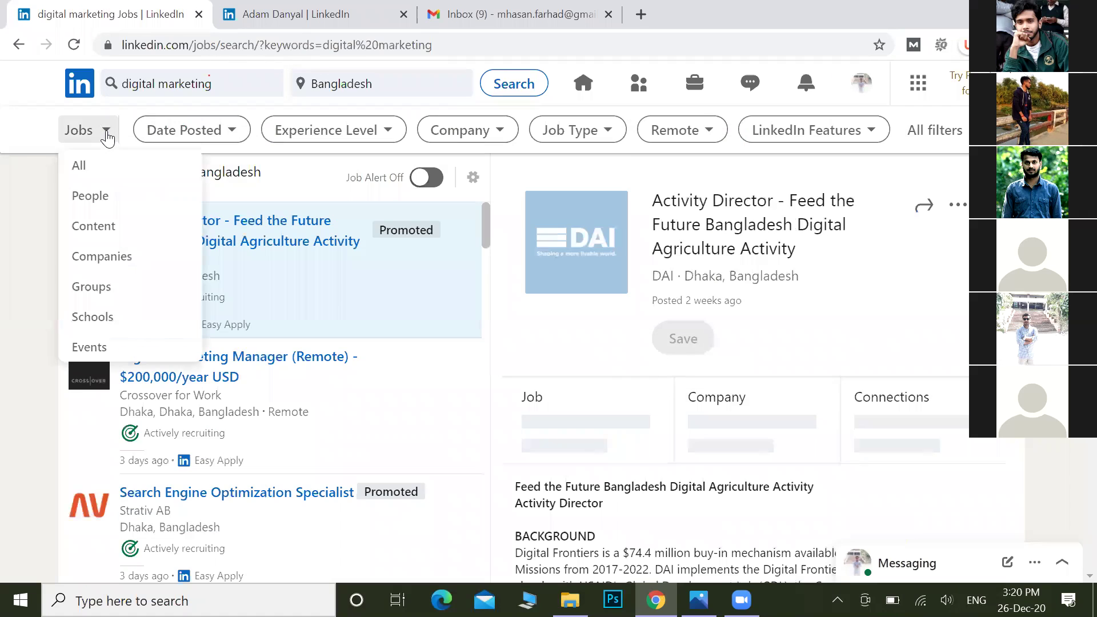
left_click(108, 195)
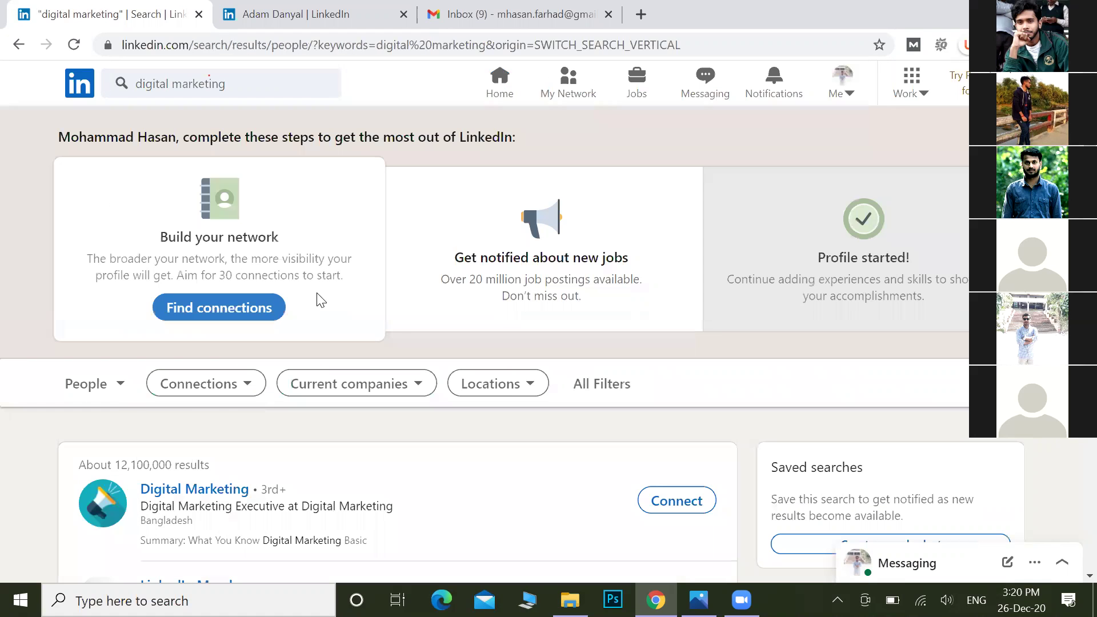
scroll(506, 429, "down", 2)
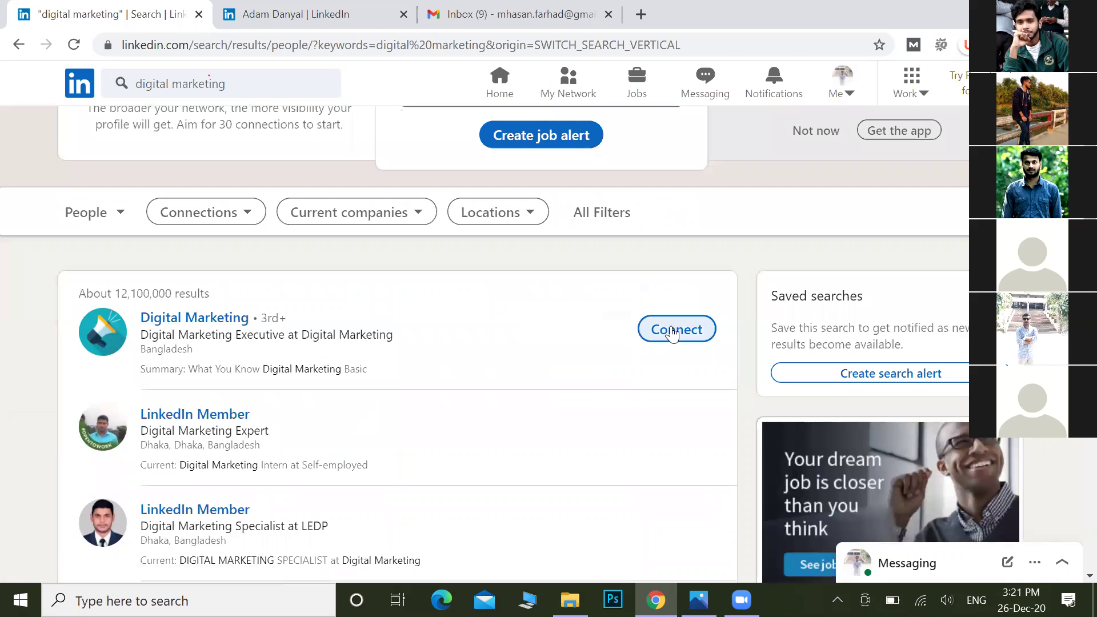
Invite the first Digital Marketing Executive result without a note, then scroll through the other results.
left_click(673, 332)
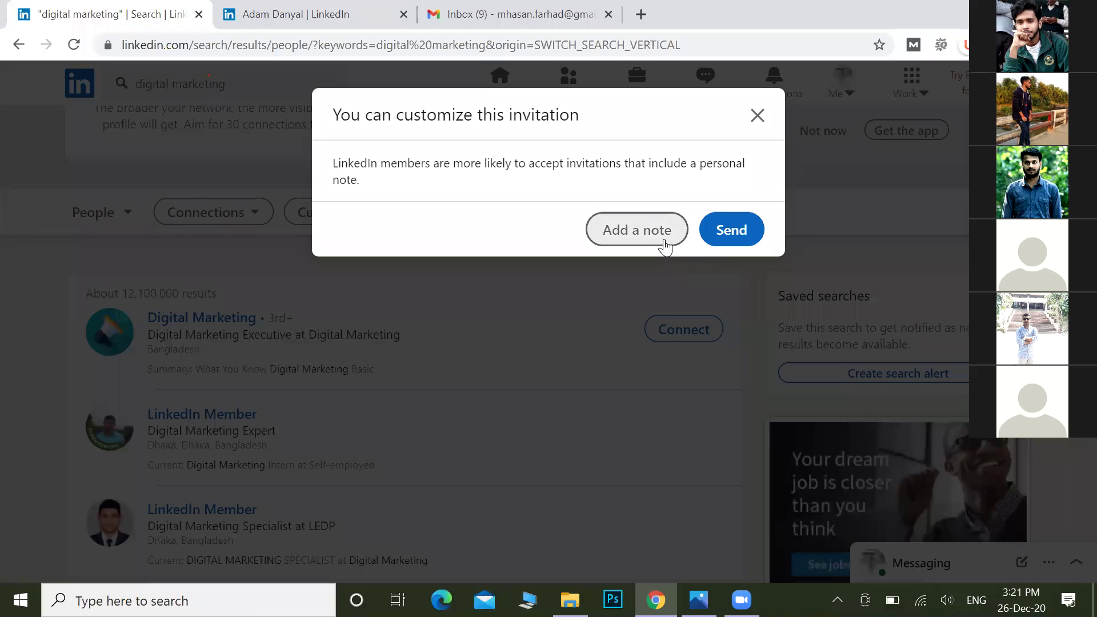
left_click(704, 245)
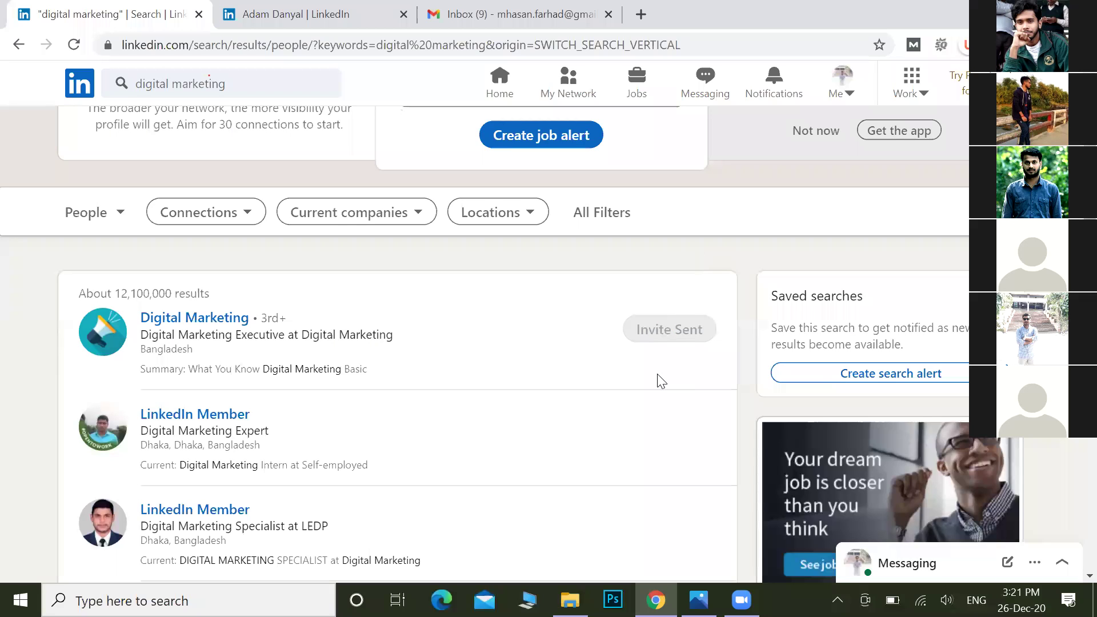
scroll(658, 380, "down", 2)
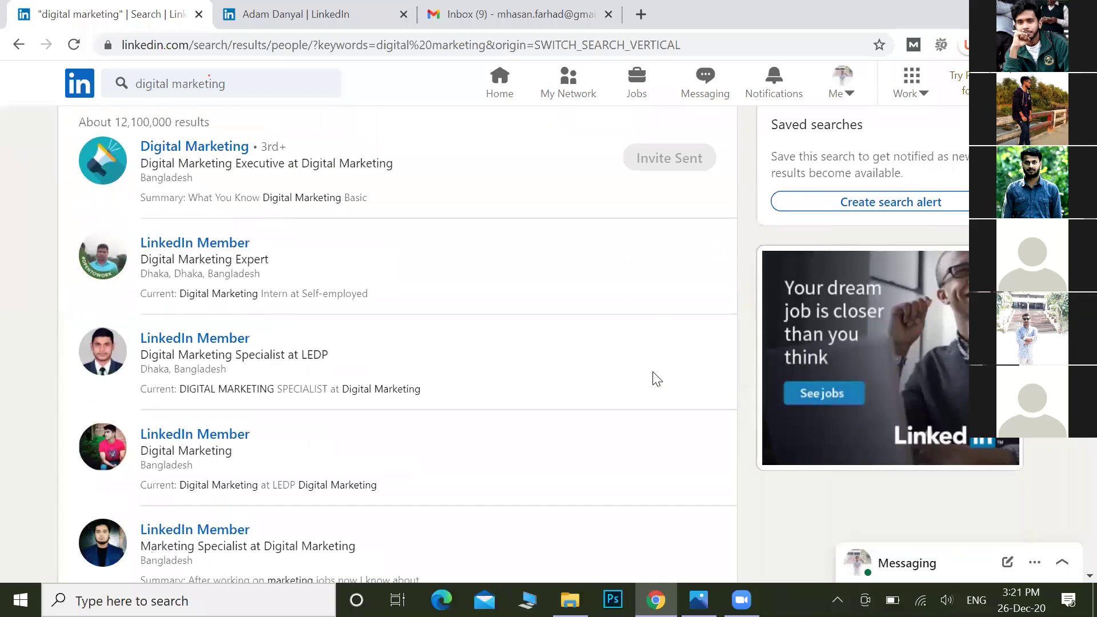
scroll(656, 377, "down", 1)
scroll(656, 376, "down", 3)
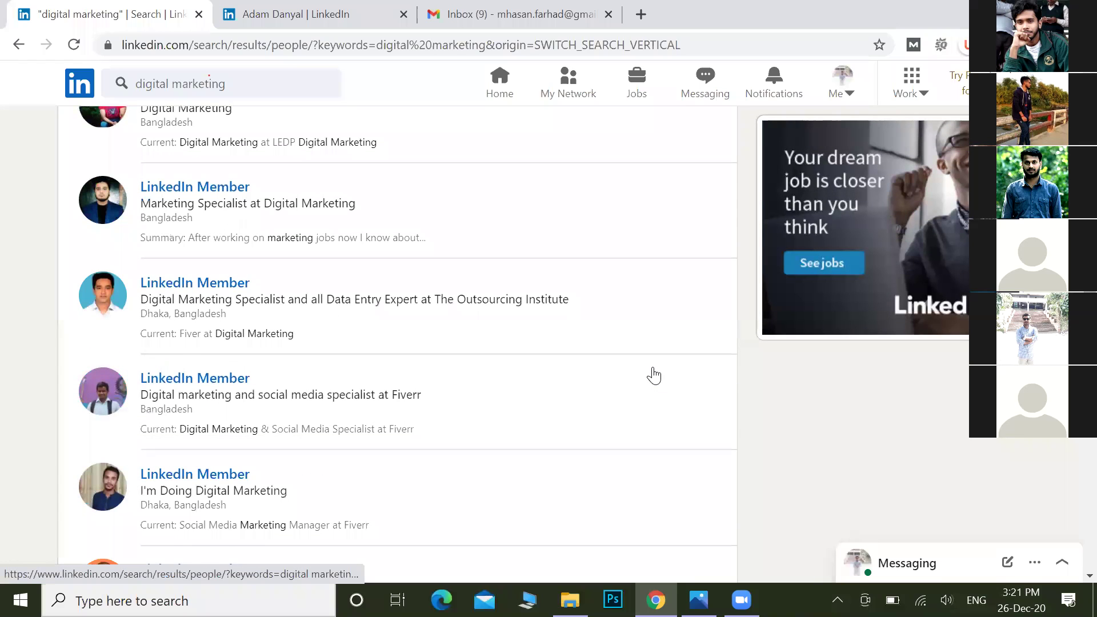
scroll(654, 375, "down", 1)
scroll(656, 371, "down", 1)
scroll(655, 372, "down", 2)
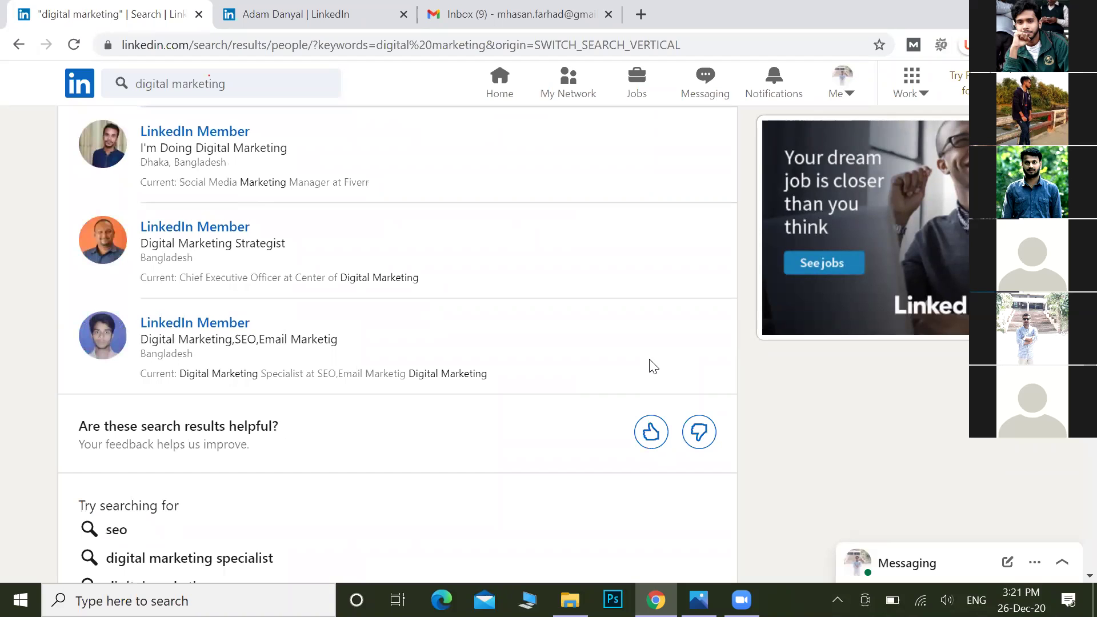
scroll(651, 368, "down", 3)
scroll(628, 350, "up", 15)
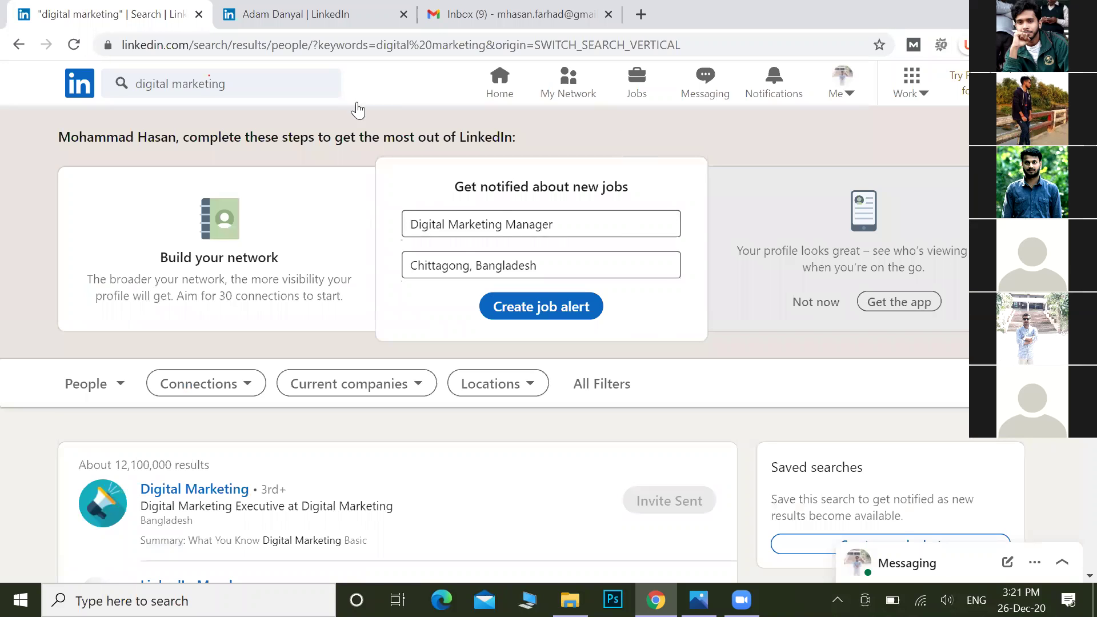
Follow the tech and innovation creator in the profile tab, then go back to the digital marketing results.
left_click(323, 16)
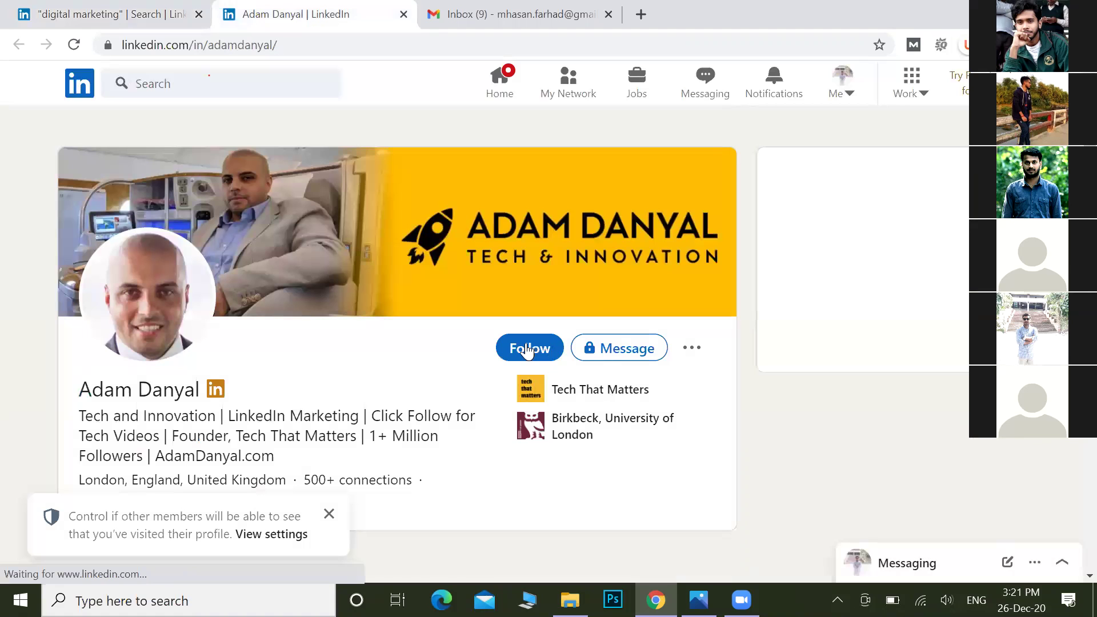
left_click(528, 349)
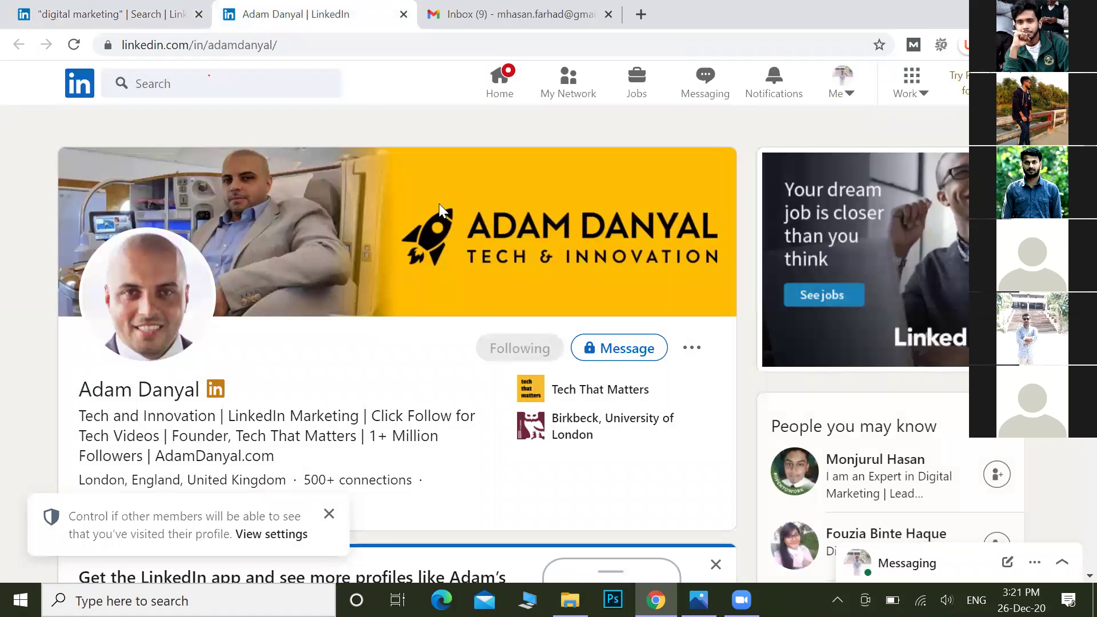
left_click(102, 15)
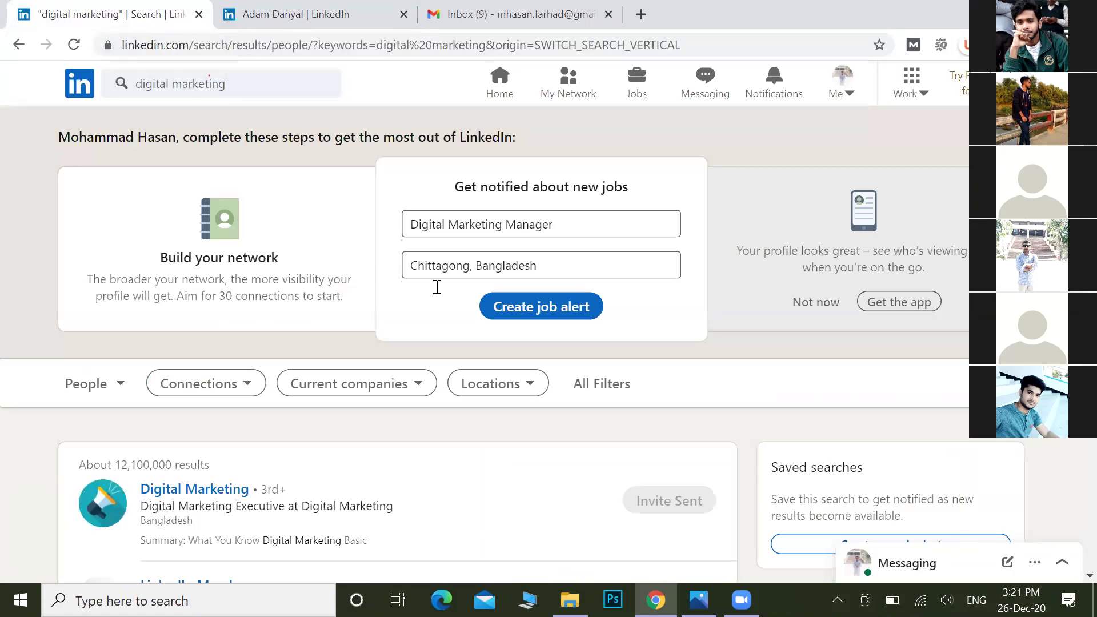
Replace the query with a member's full name, correcting its spelling, and show all results.
left_click(273, 91)
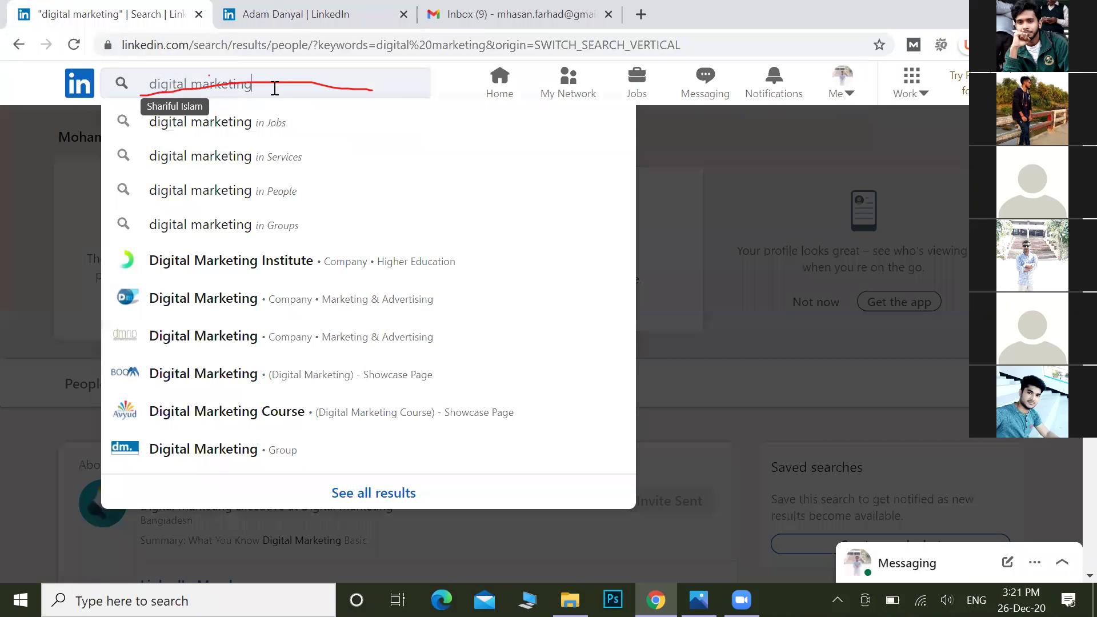
key("BackSpace")
key("BackSpace")
key("BackSpace")
key("BackSpace")
key("BackSpace")
key("BackSpace")
key("BackSpace")
key("BackSpace")
key("BackSpace")
key("BackSpace")
key("BackSpace")
key("BackSpace")
key("BackSpace")
key("BackSpace")
key("BackSpace")
key("BackSpace")
key("BackSpace")
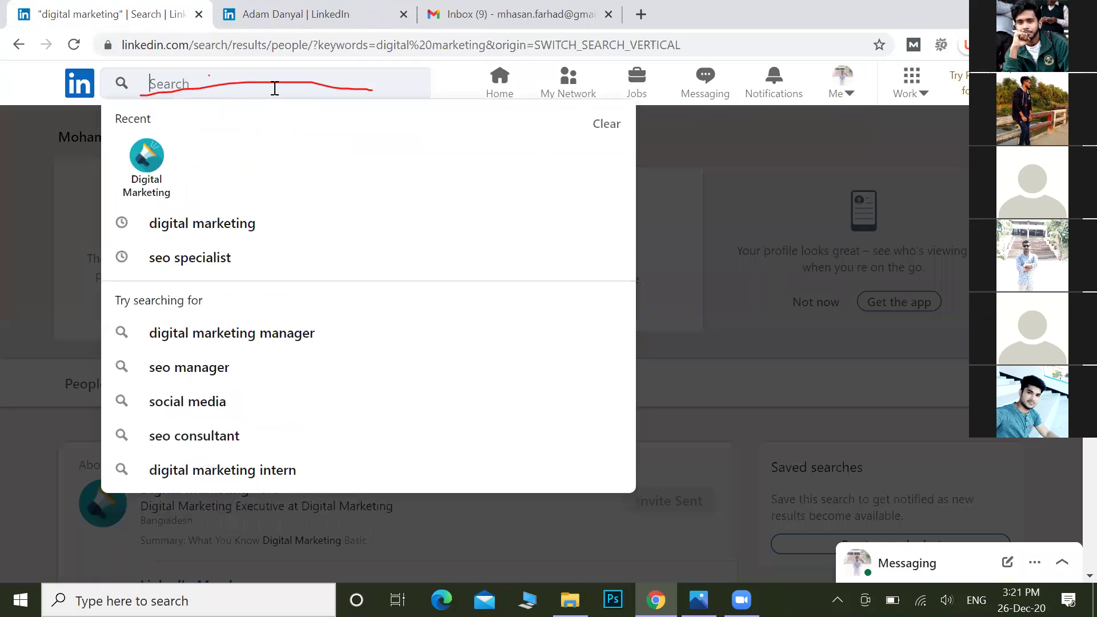
type("sa")
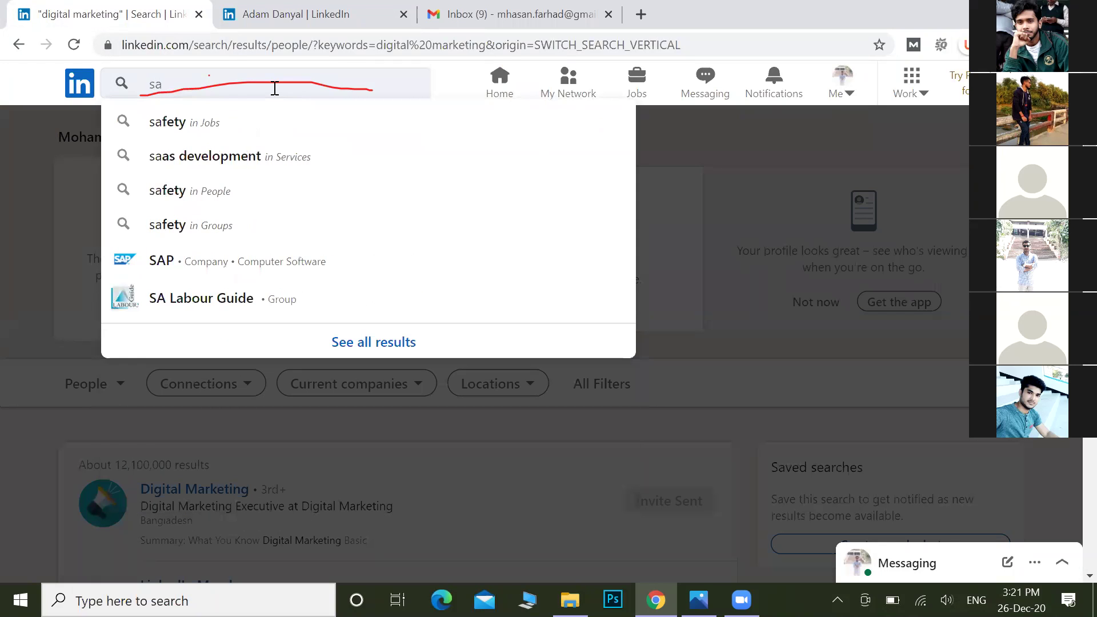
type("riful")
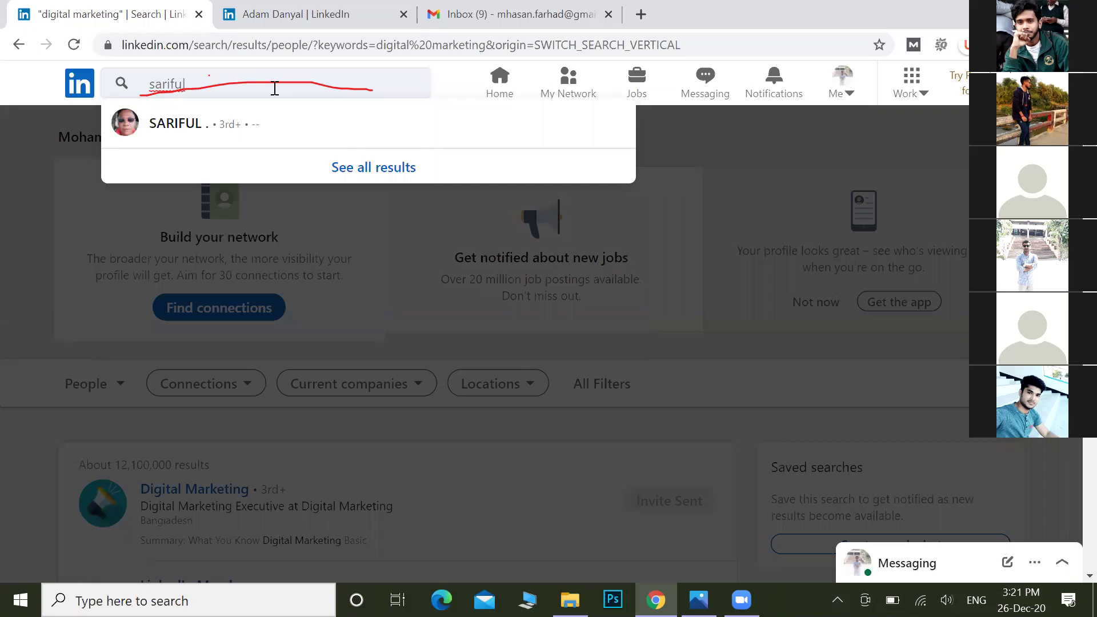
key("BackSpace")
key("BackSpace")
key("BackSpace")
key("BackSpace")
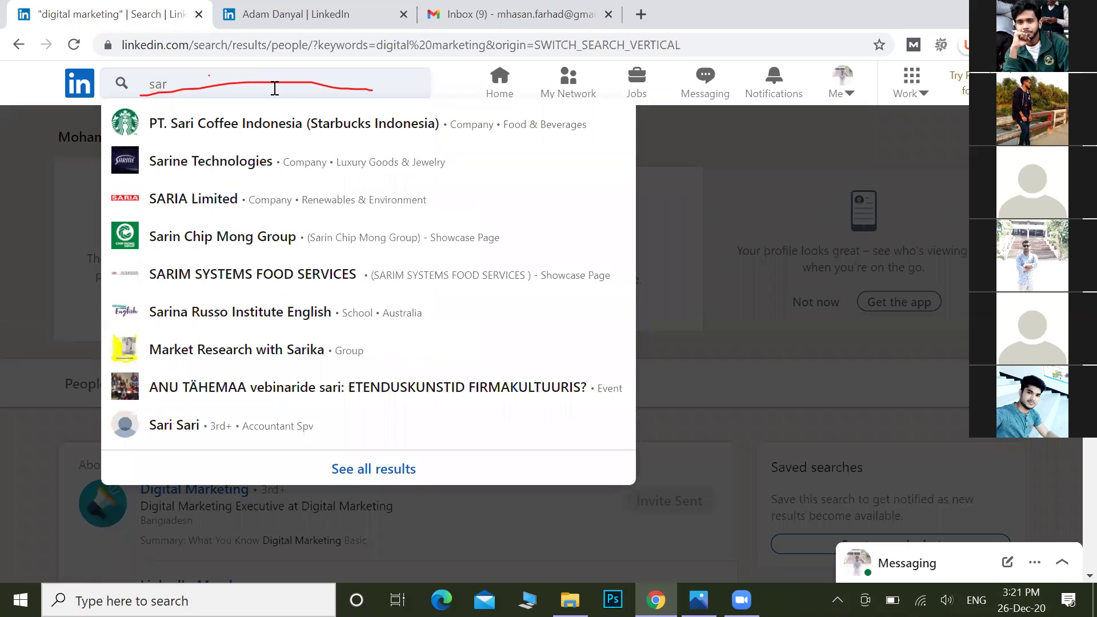
key("BackSpace")
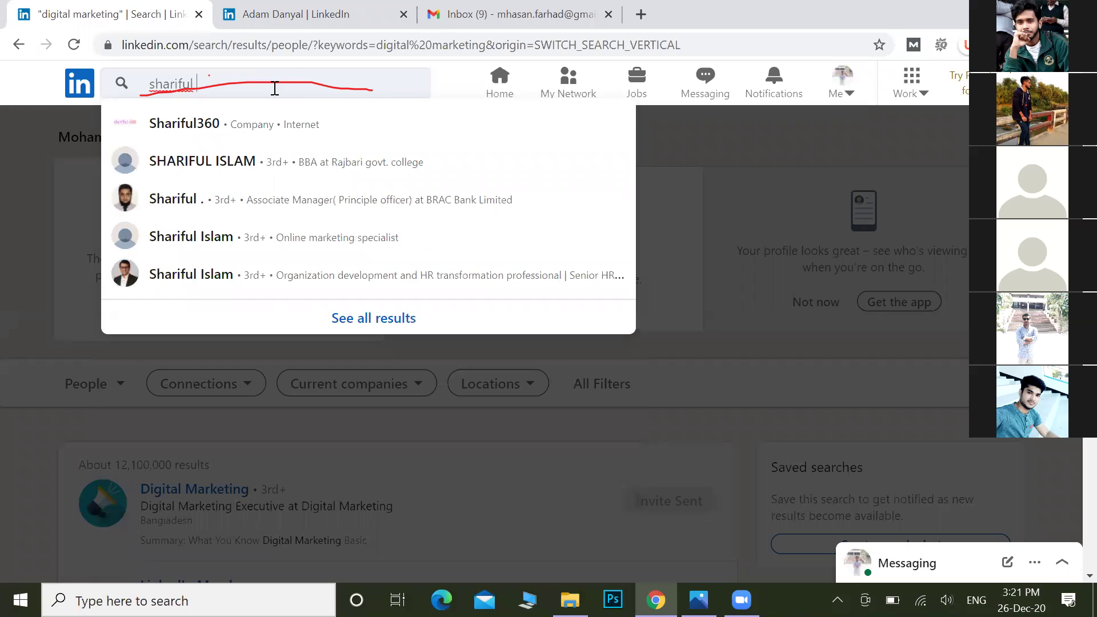
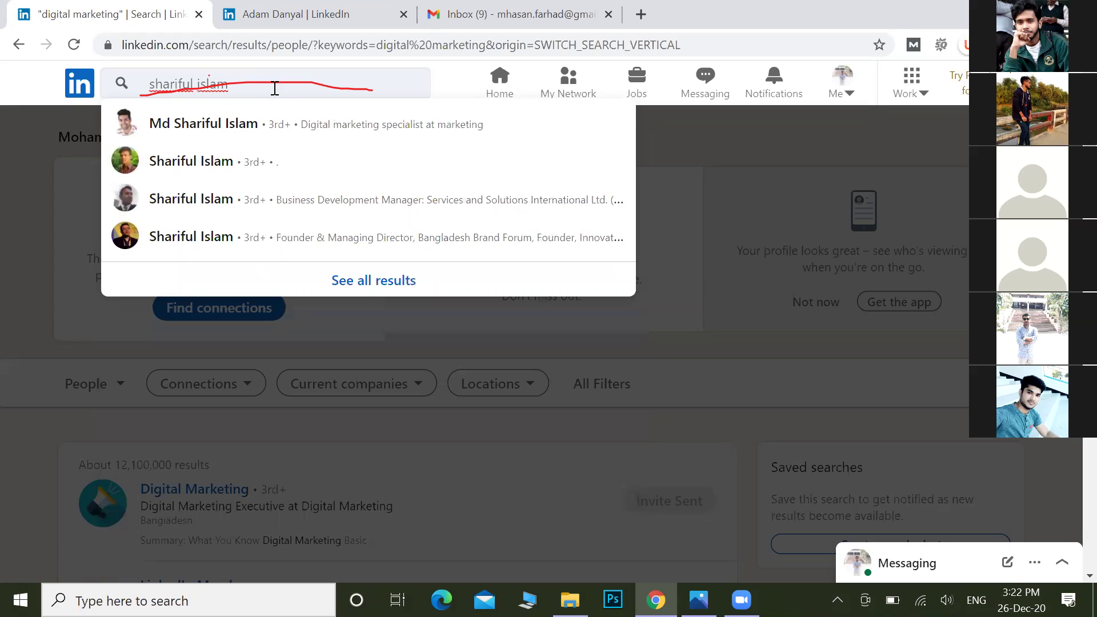
left_click(385, 285)
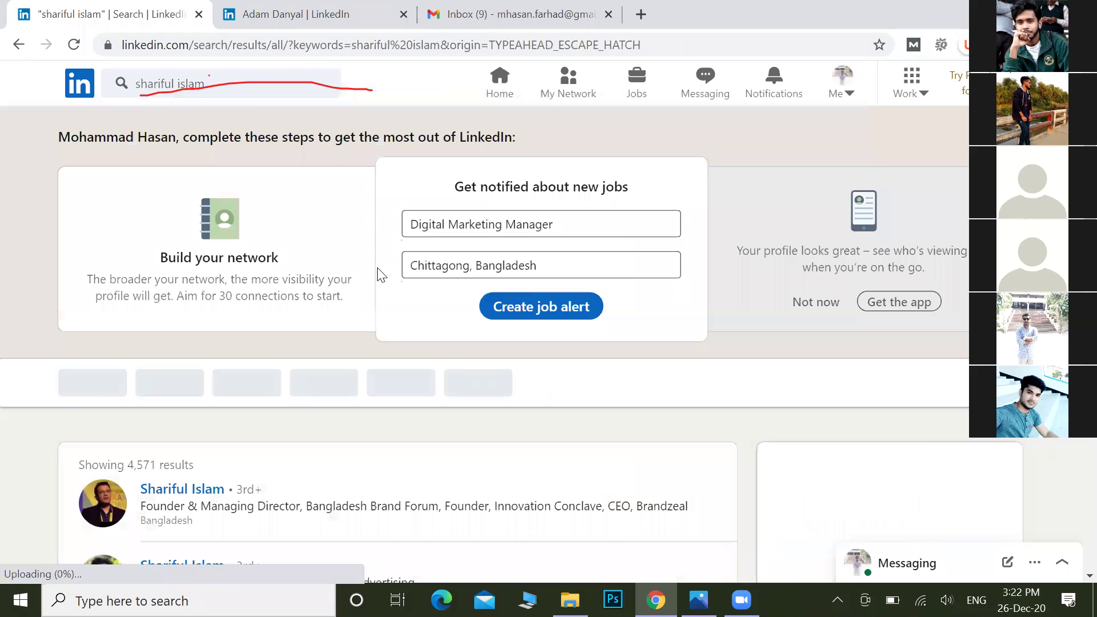
Scroll down the name's results and go to page 2.
scroll(299, 399, "down", 3)
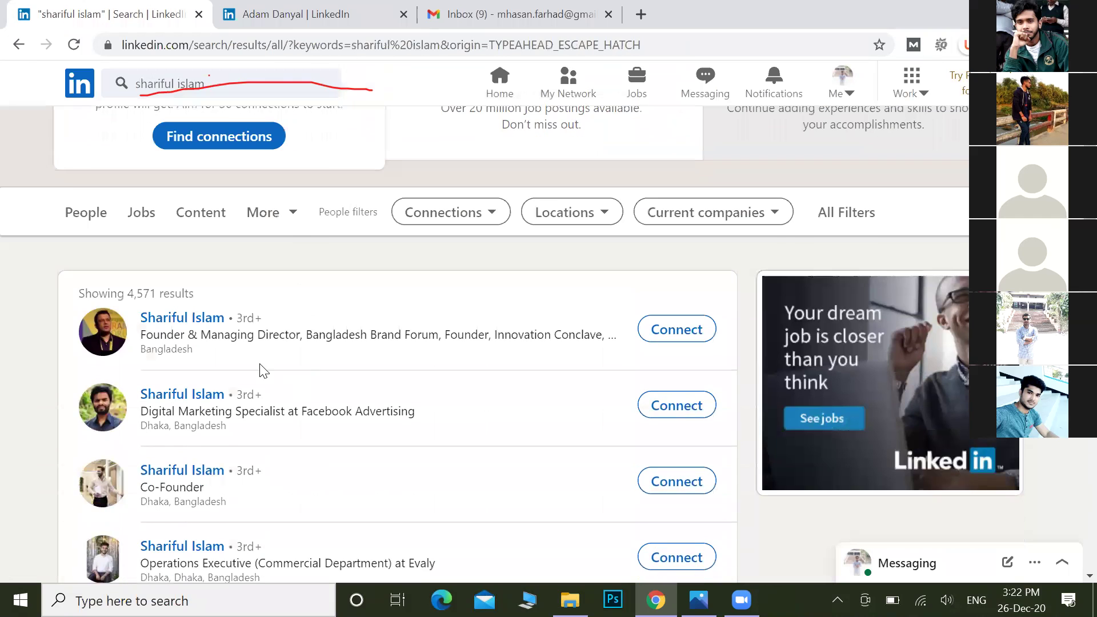
scroll(266, 370, "down", 2)
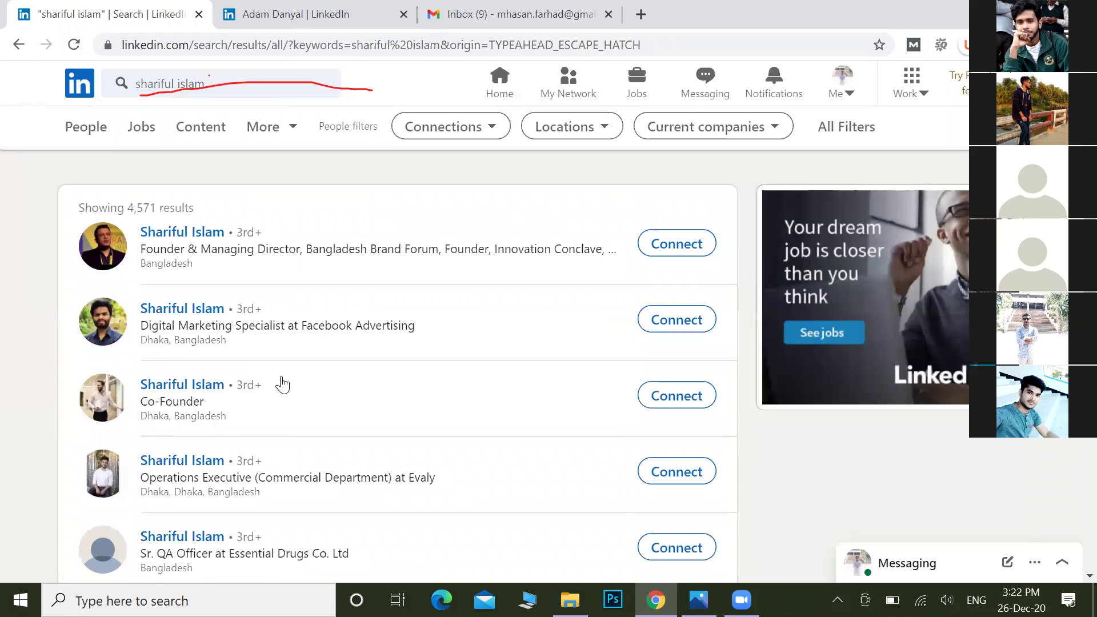
scroll(284, 388, "down", 1)
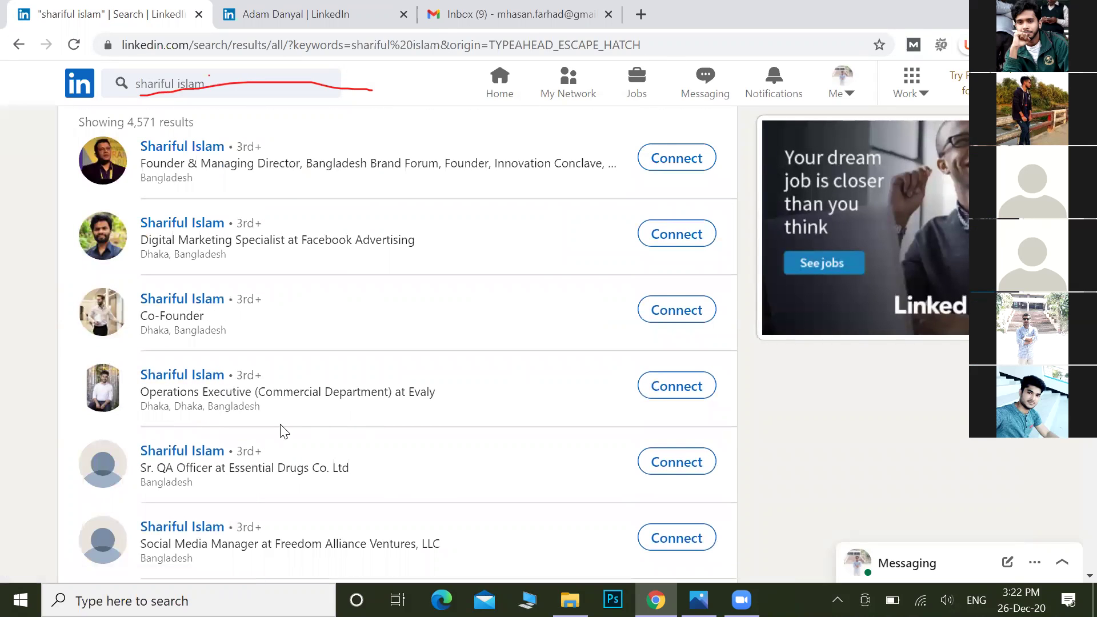
scroll(286, 417, "down", 2)
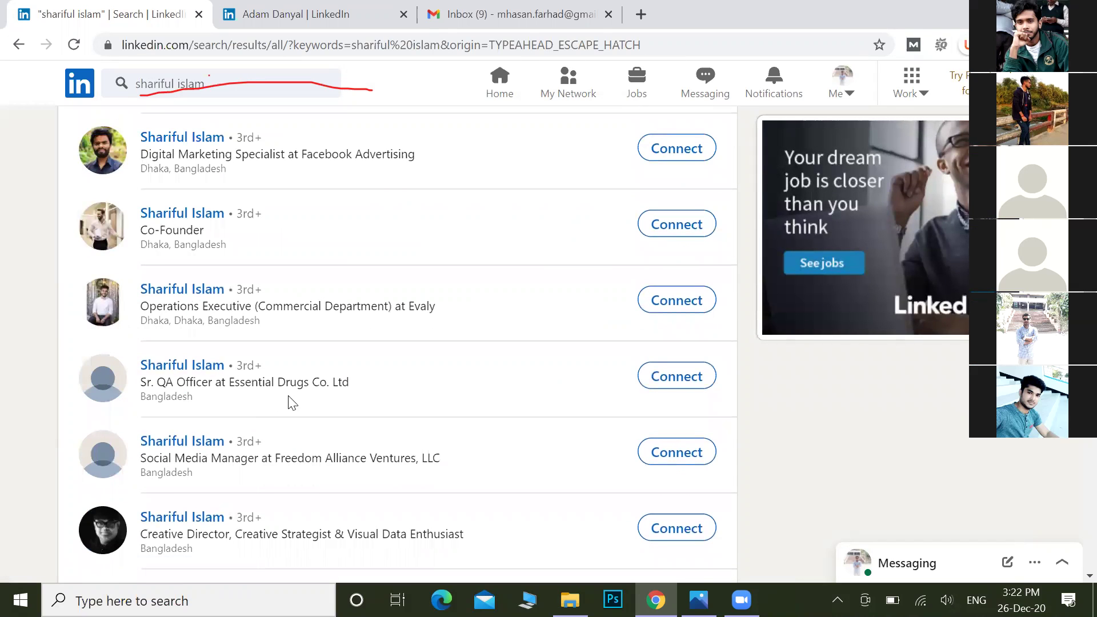
scroll(240, 418, "down", 2)
scroll(246, 414, "down", 4)
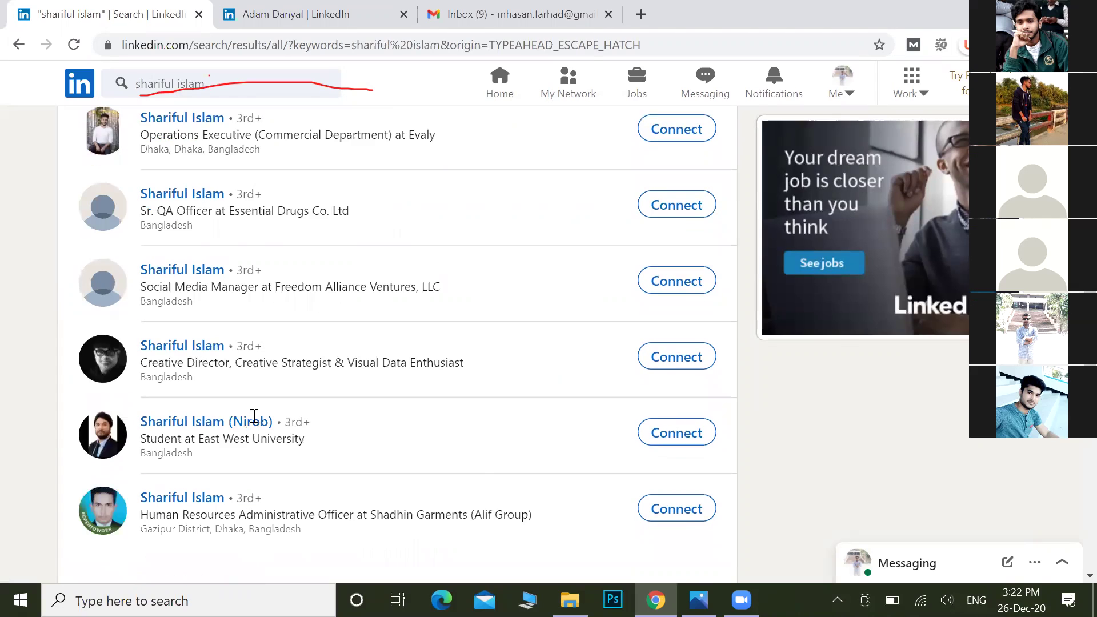
scroll(244, 411, "down", 1)
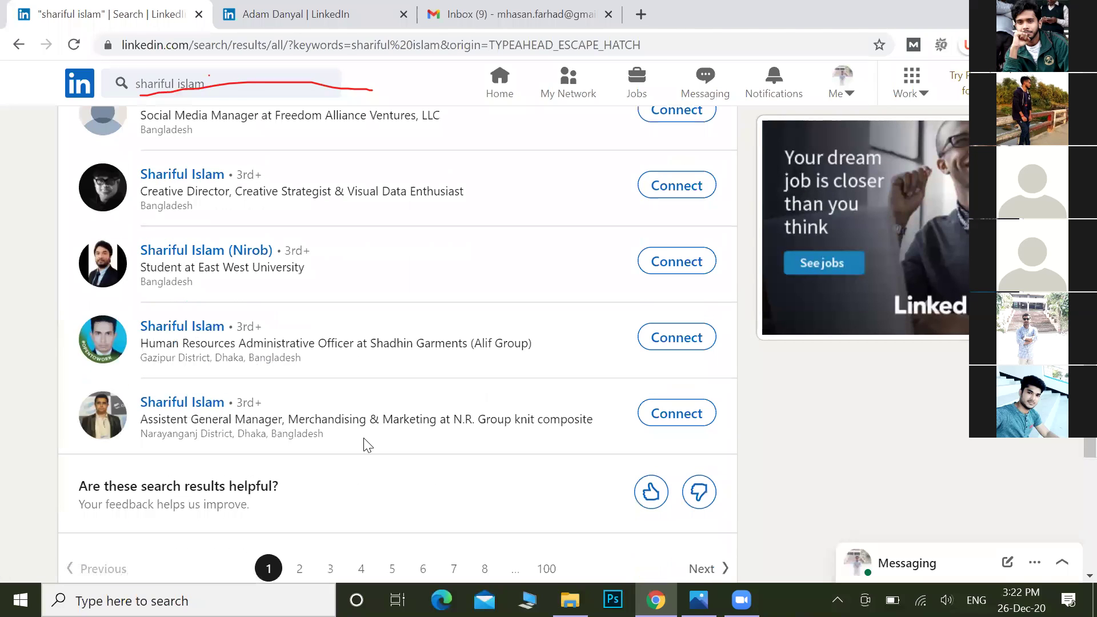
scroll(457, 417, "down", 1)
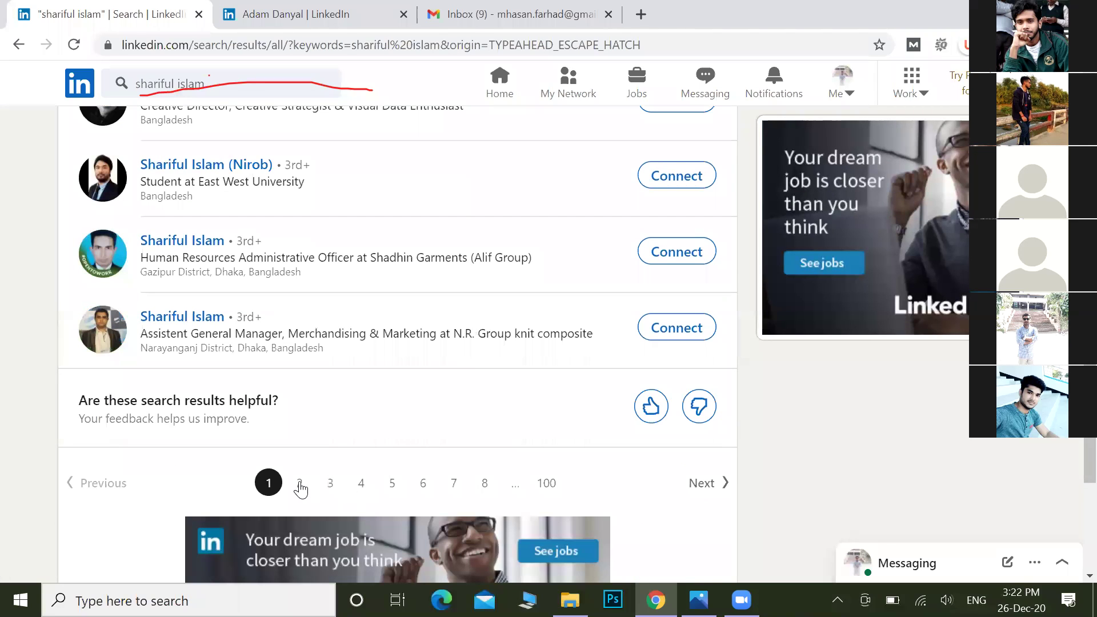
left_click(300, 483)
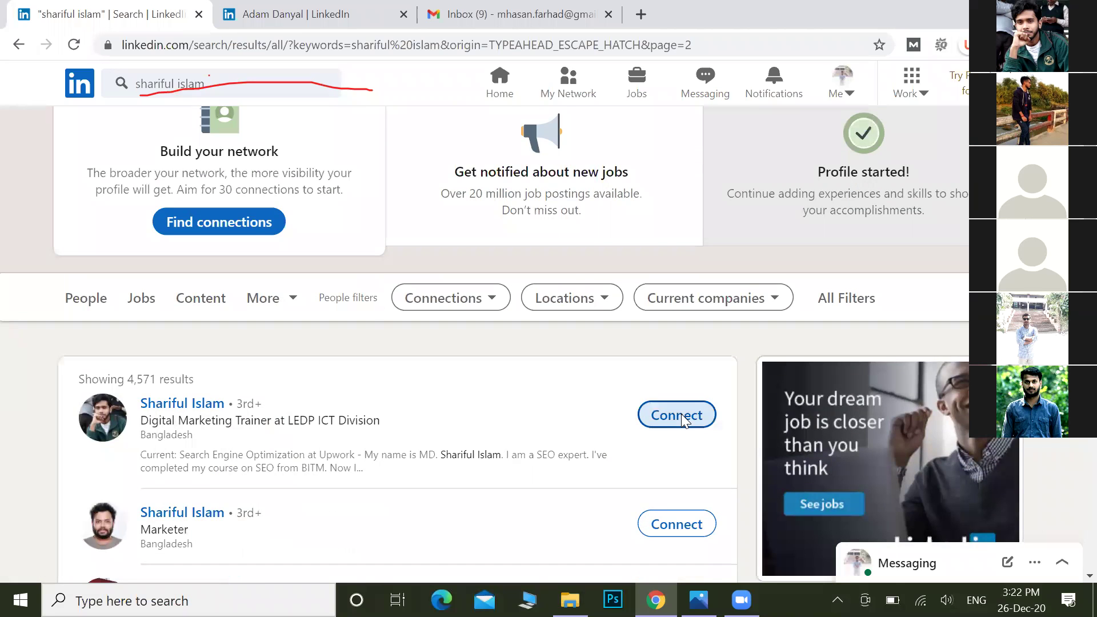
Invite the Digital Marketing Trainer at LEDP ICT Division to connect without a note.
left_click(679, 416)
left_click(730, 232)
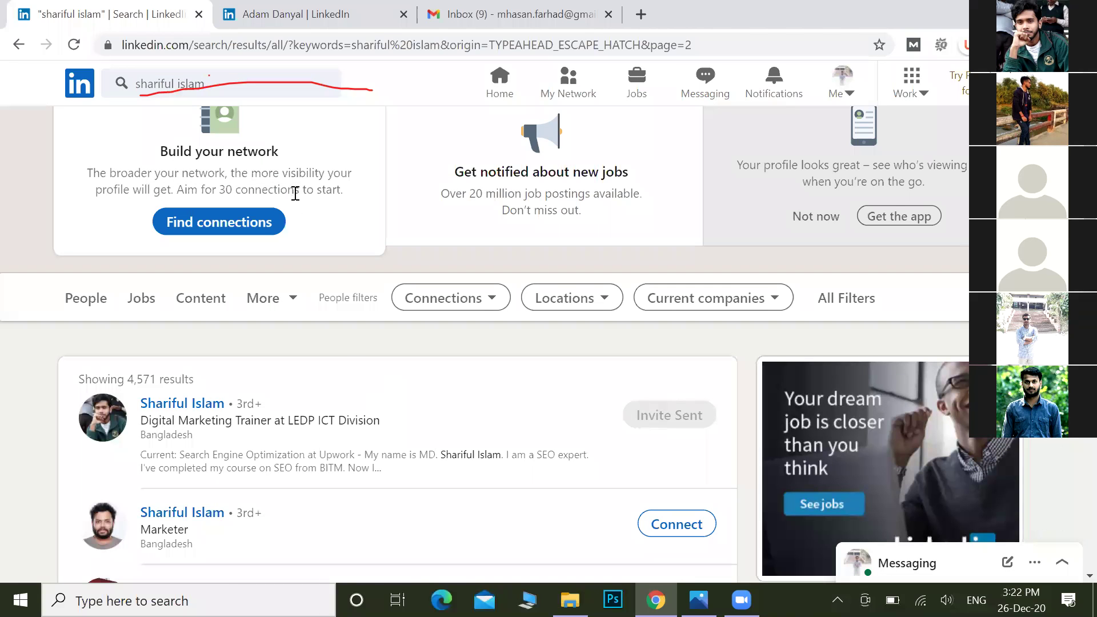
scroll(278, 188, "up", 2)
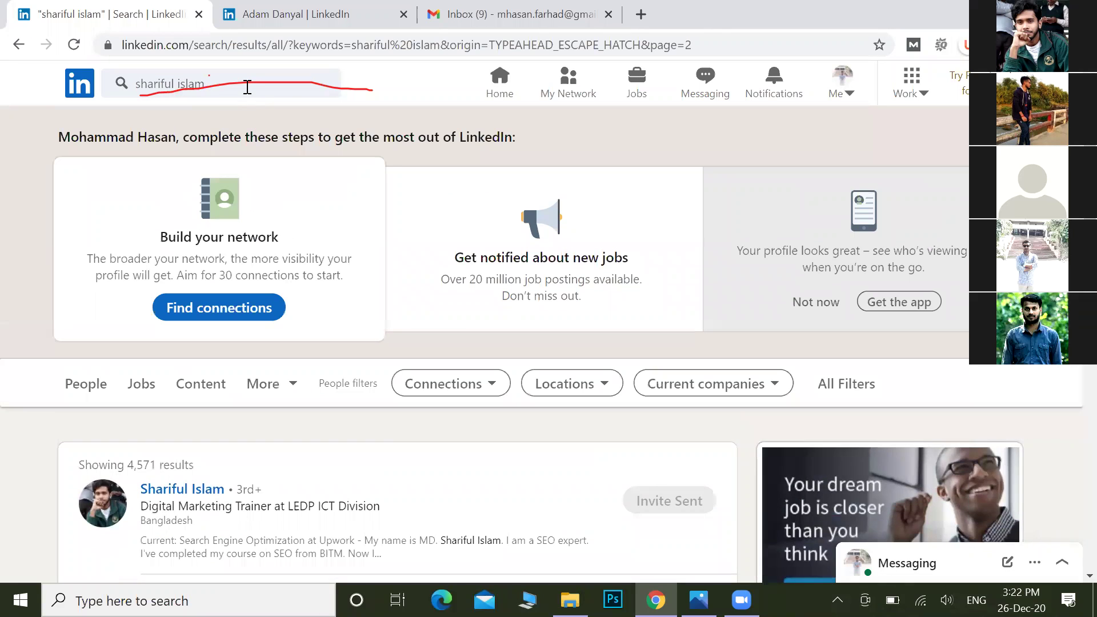
Search for another member's name, adding the missing letter to the first name, and show all results.
left_click(247, 87)
key("BackSpace")
key("BackSpace")
key("BackSpace")
key("BackSpace")
key("BackSpace")
key("BackSpace")
key("BackSpace")
key("BackSpace")
key("BackSpace")
key("BackSpace")
key("BackSpace")
key("BackSpace")
key("BackSpace")
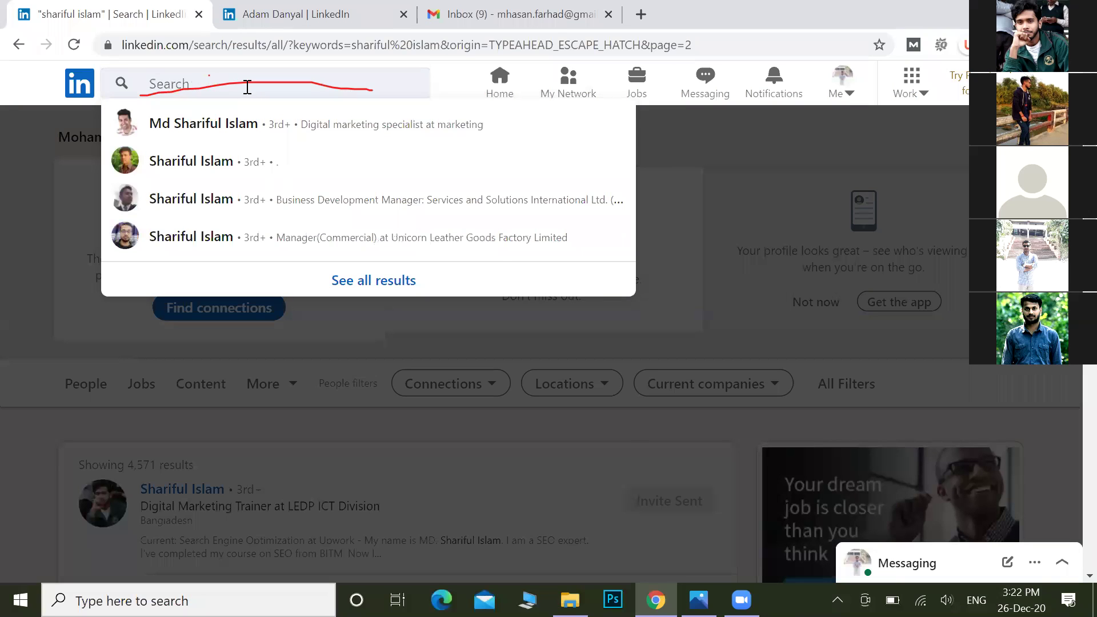
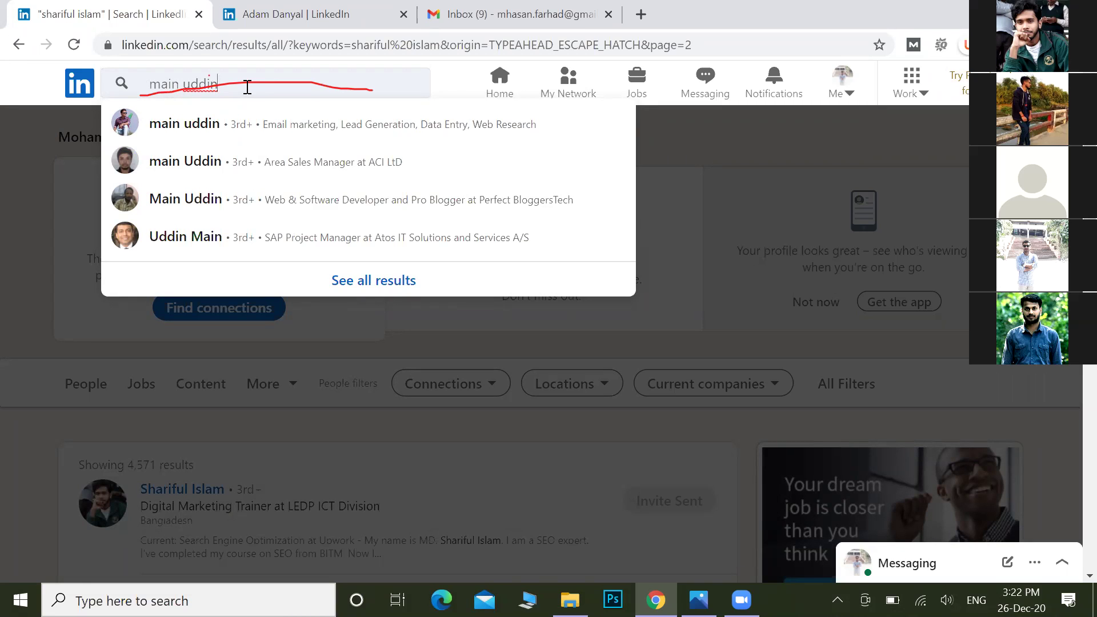
left_click(172, 88)
type("y")
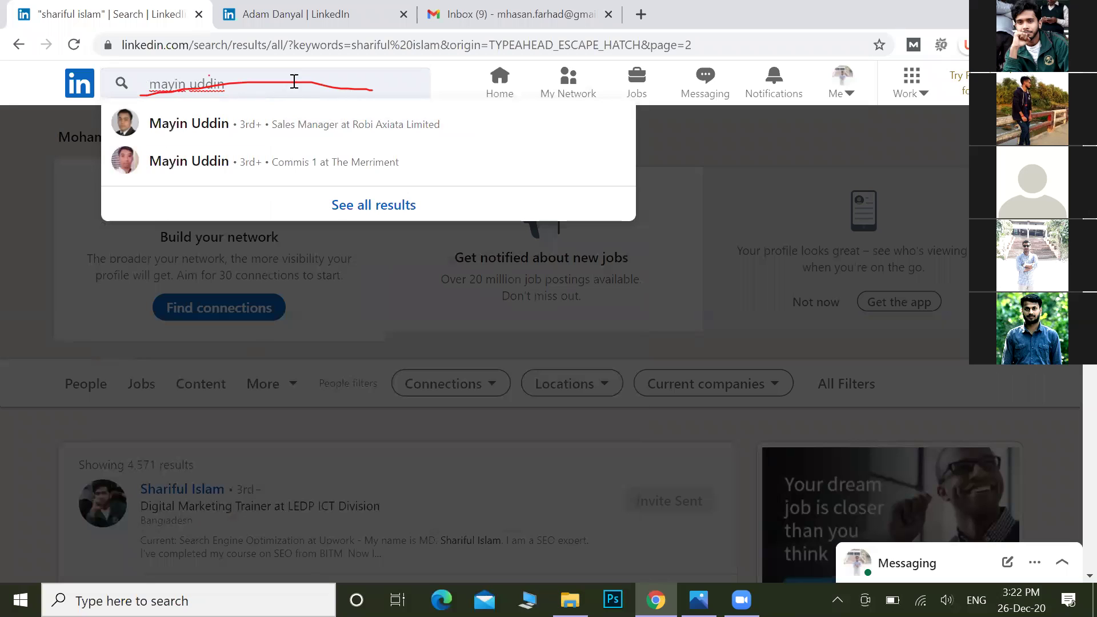
left_click(388, 208)
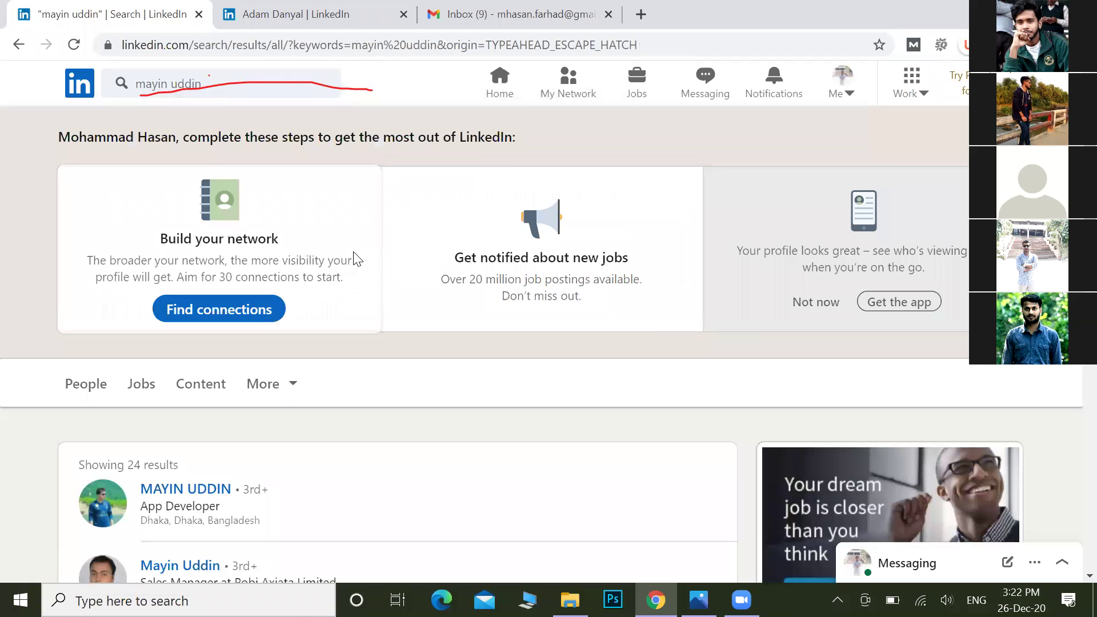
Invite the Chittagong Digital Marketing Specialist from the 24 results to connect without a note.
scroll(349, 366, "down", 3)
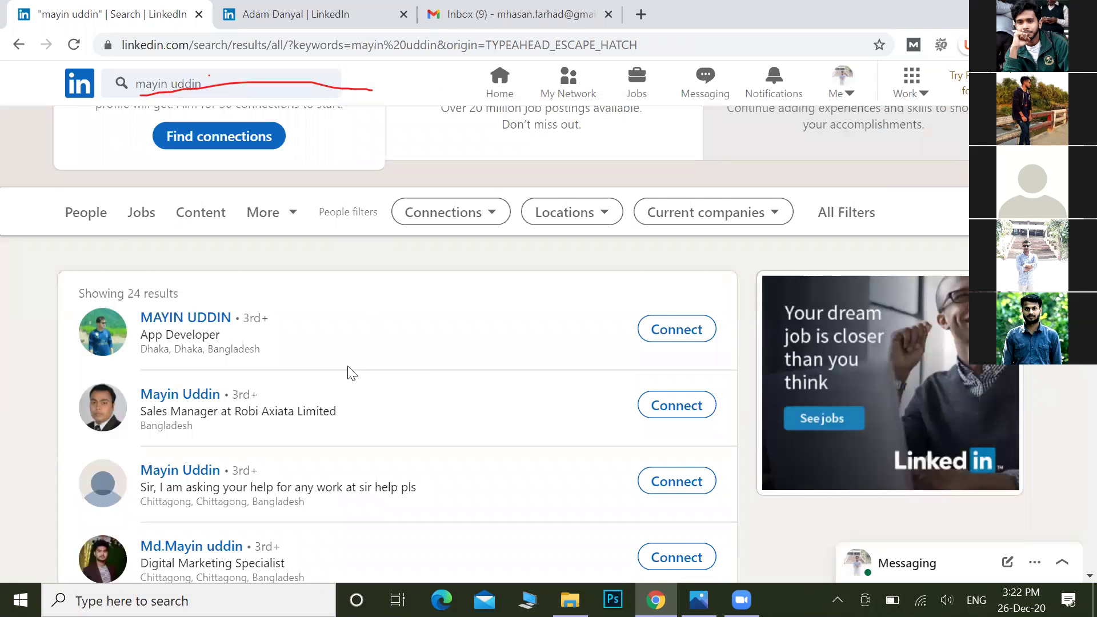
scroll(349, 372, "down", 2)
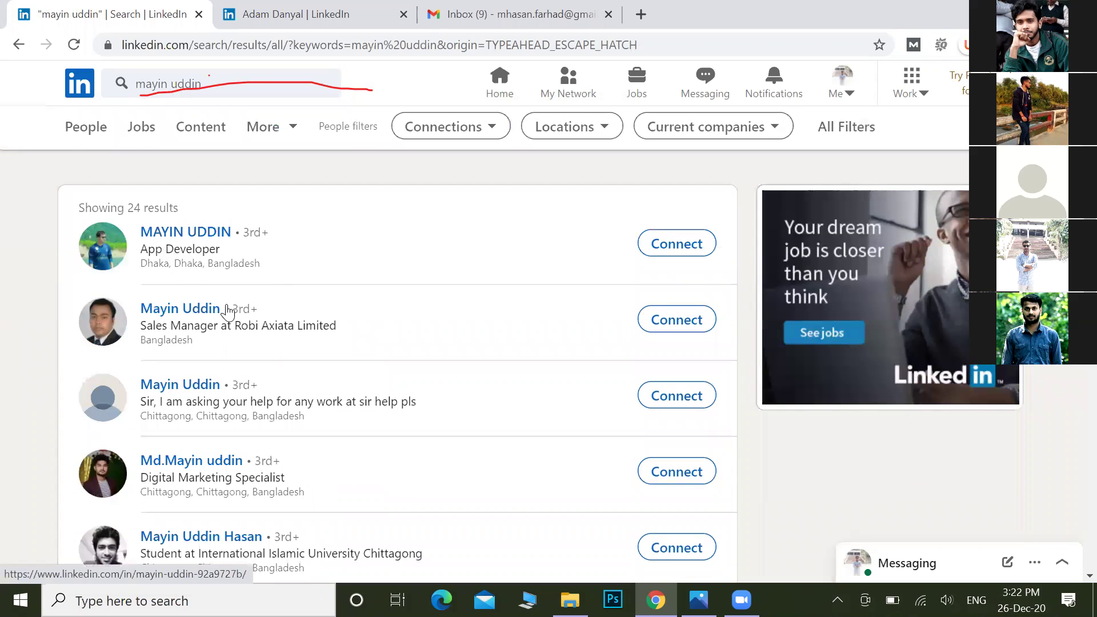
scroll(227, 312, "down", 2)
left_click(685, 385)
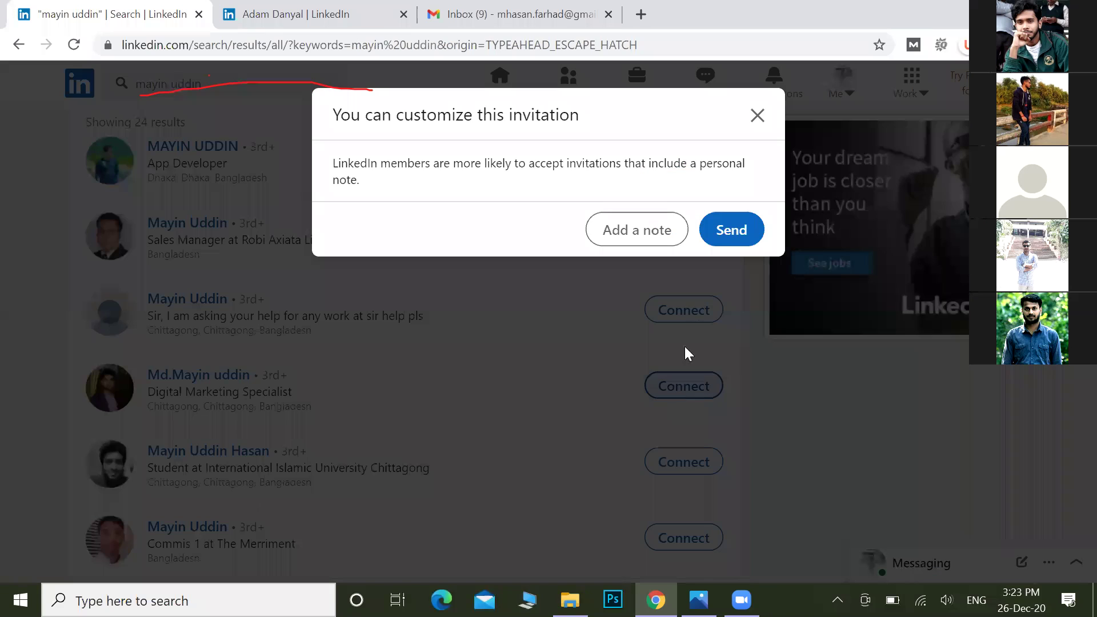
left_click(718, 237)
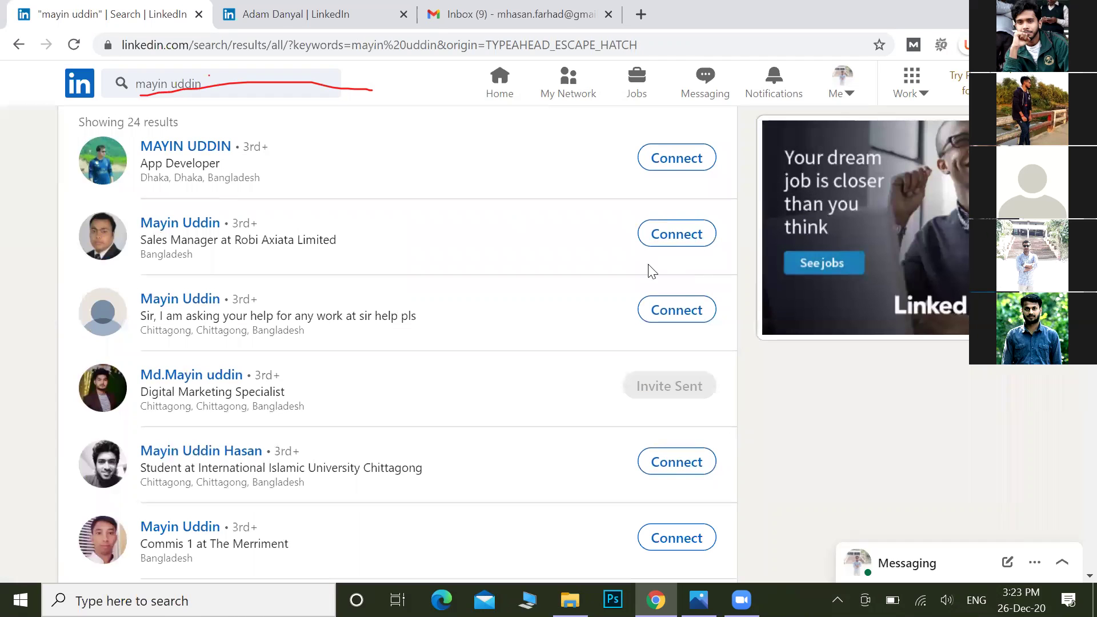
scroll(416, 269, "up", 4)
left_click(229, 83)
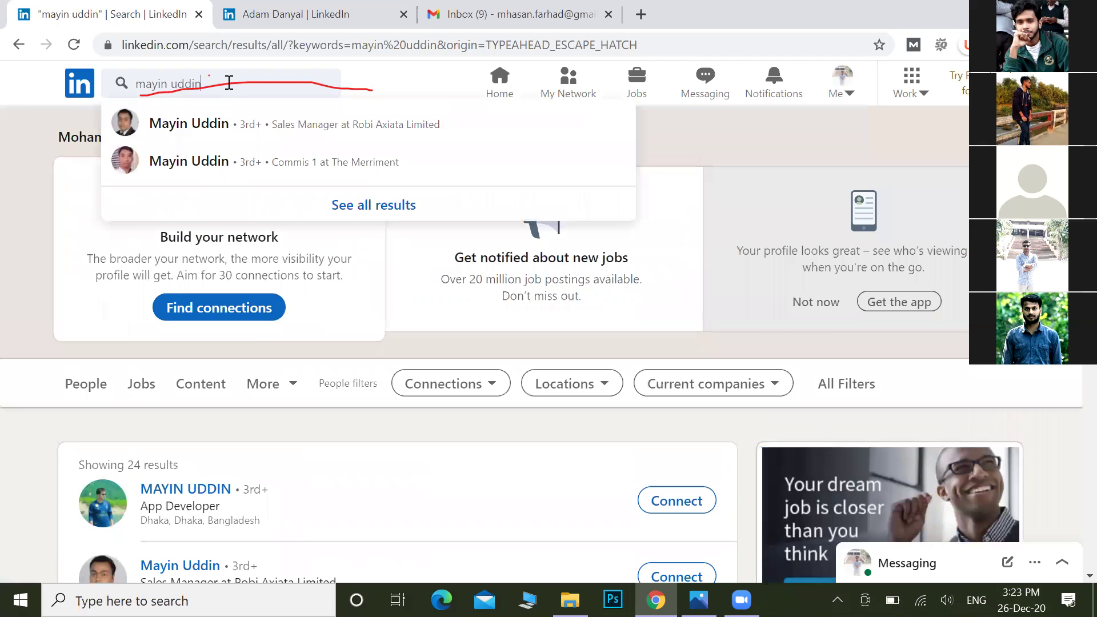
Run a people search for the friend's full name, fixing the surname's spelling.
key("BackSpace")
key("BackSpace")
key("BackSpace")
key("BackSpace")
key("BackSpace")
key("BackSpace")
key("BackSpace")
key("BackSpace")
key("BackSpace")
key("BackSpace")
key("BackSpace")
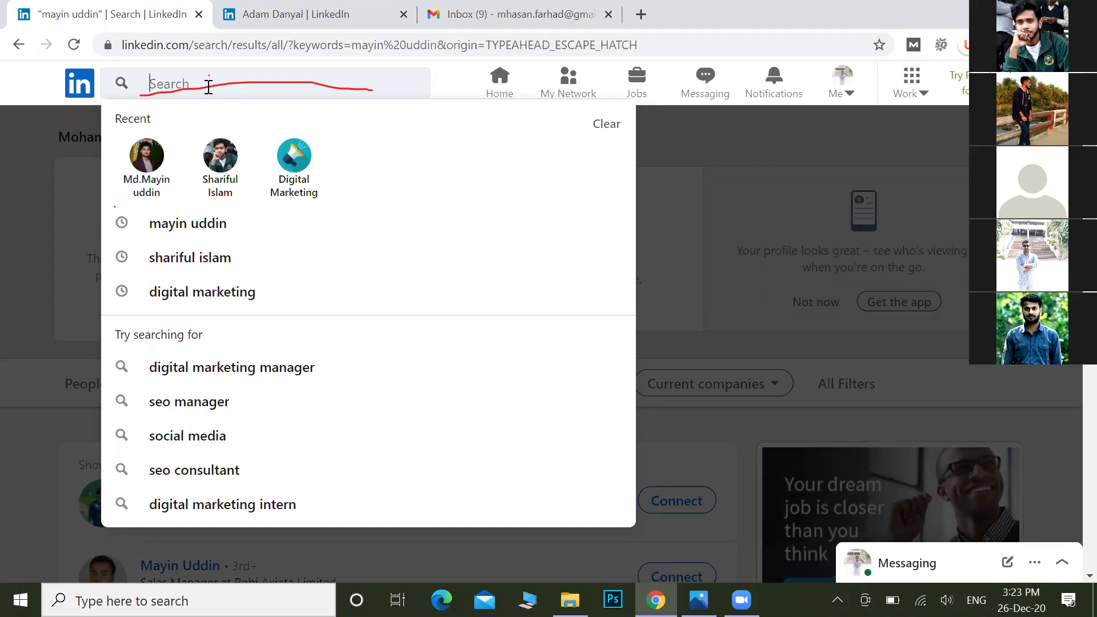
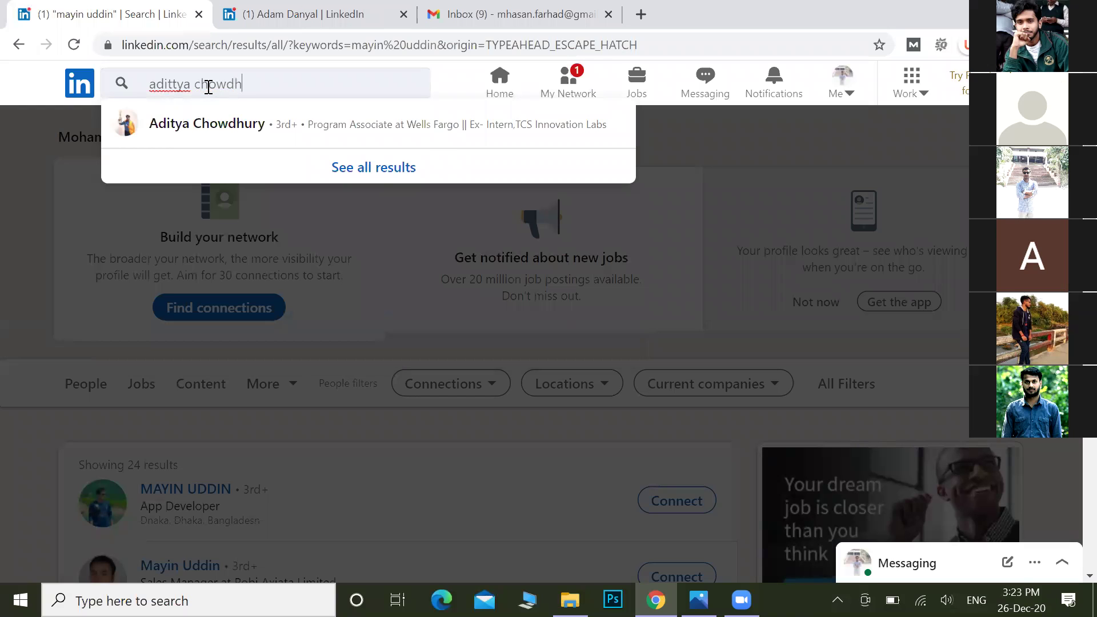
key("Return")
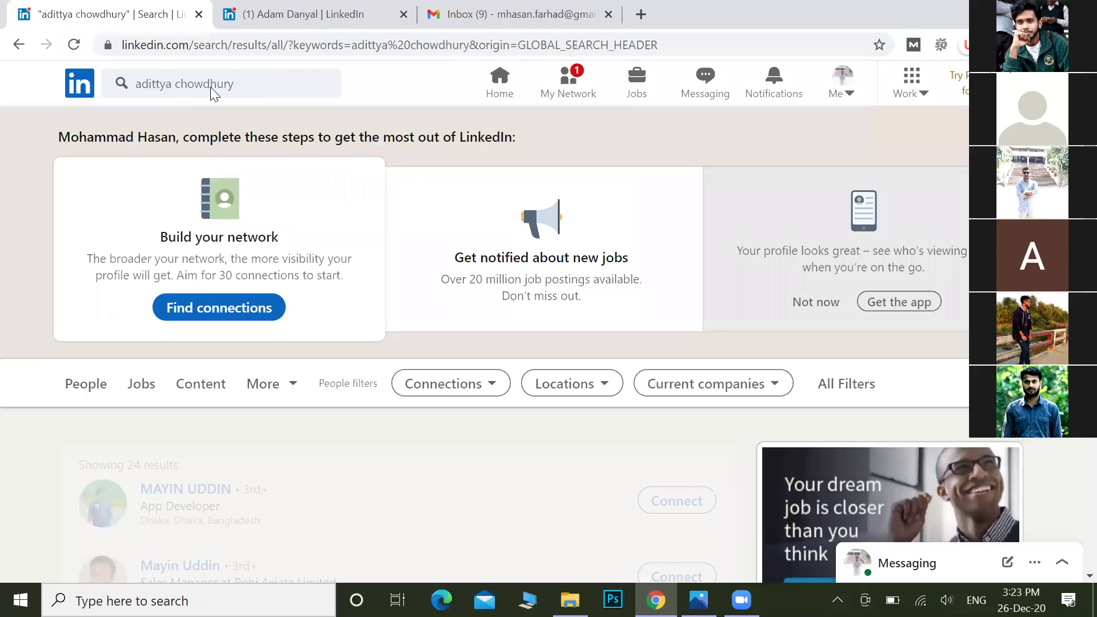
Scroll through the 129 name results and go to page 2.
scroll(308, 410, "down", 5)
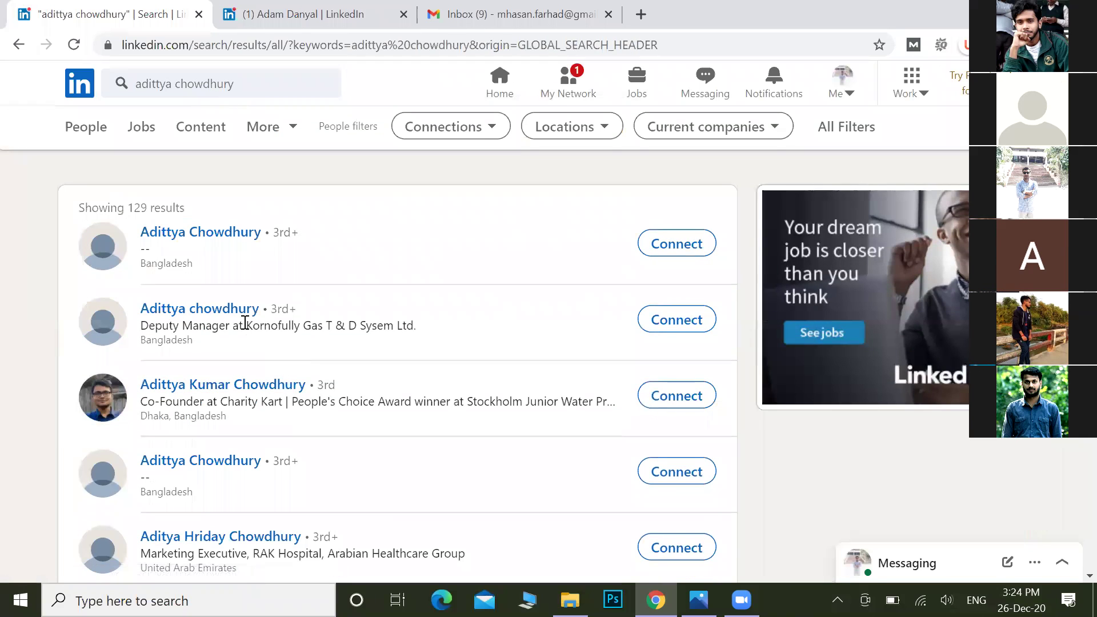
scroll(228, 317, "down", 2)
scroll(195, 389, "down", 4)
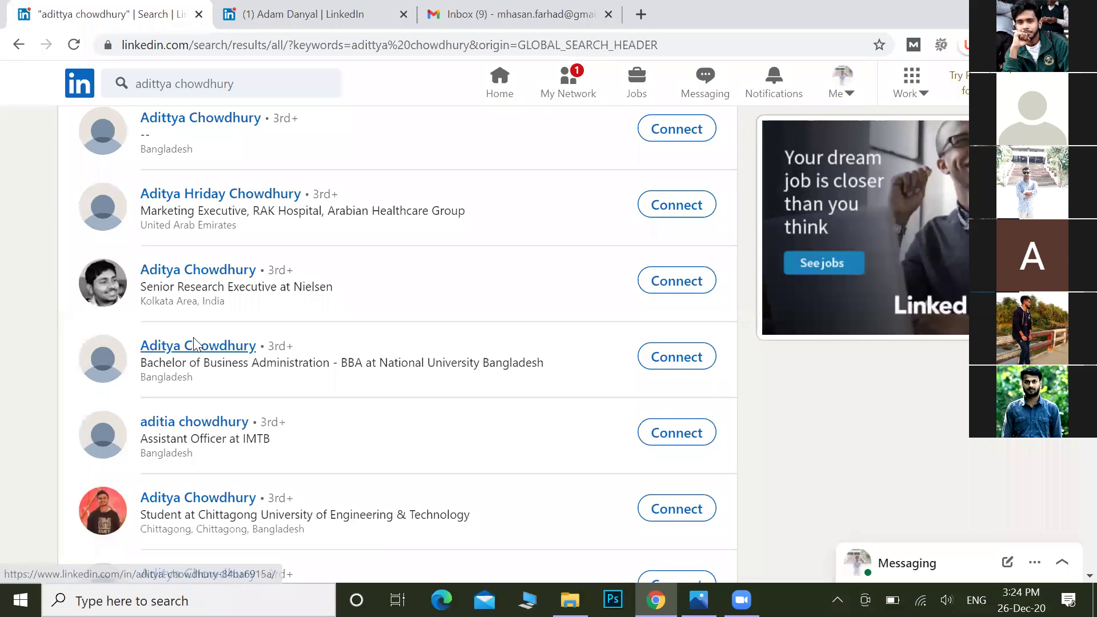
scroll(237, 325, "up", 6)
scroll(240, 333, "down", 3)
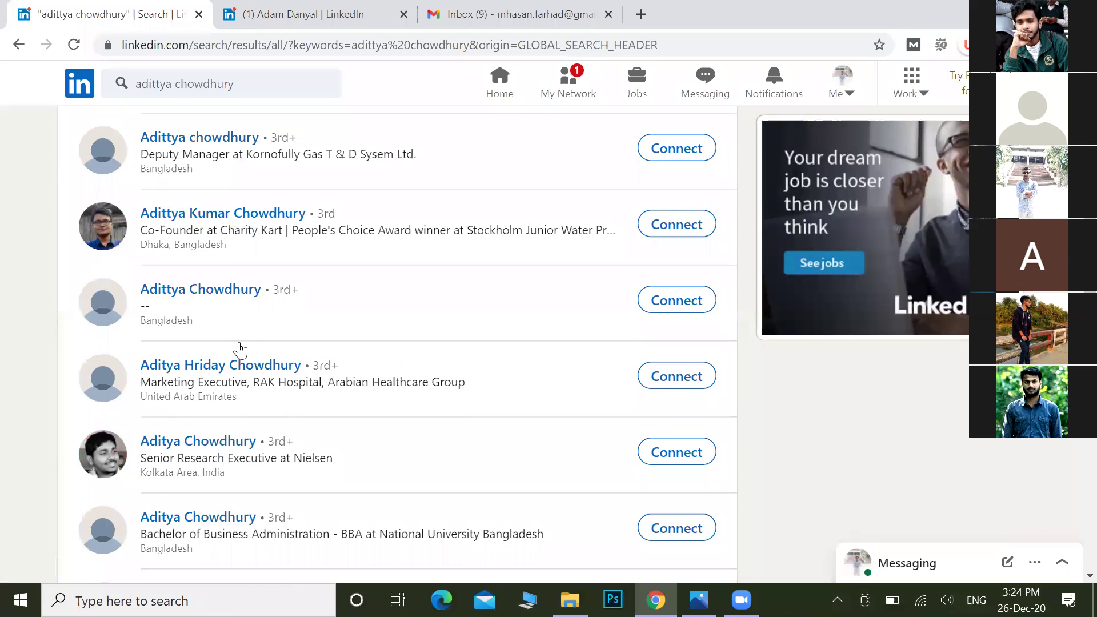
scroll(240, 340, "down", 5)
scroll(240, 348, "down", 3)
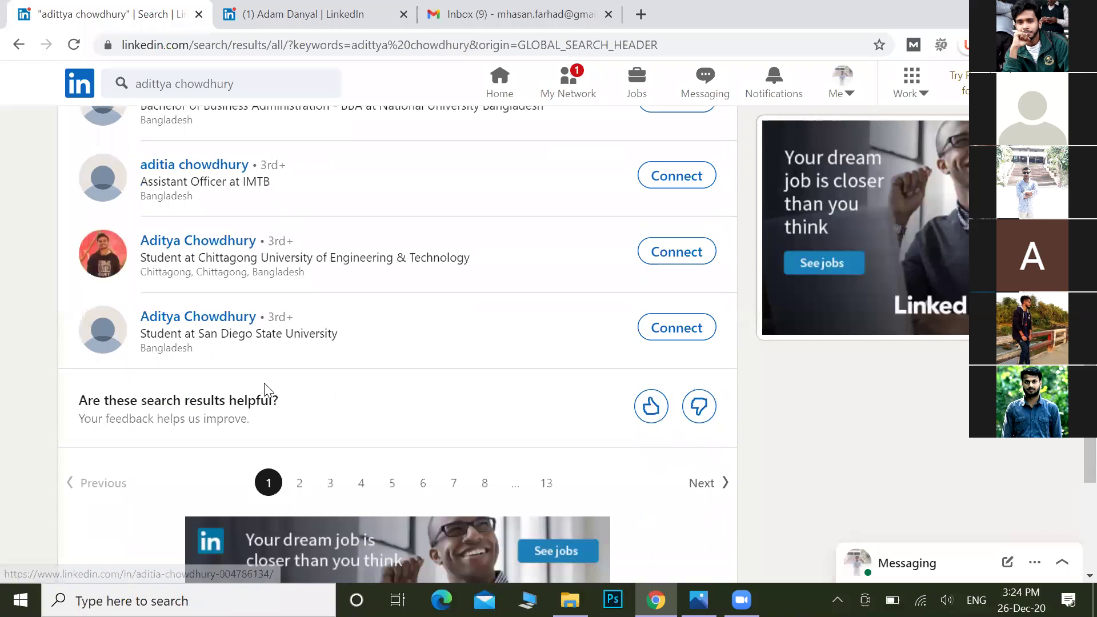
left_click(300, 485)
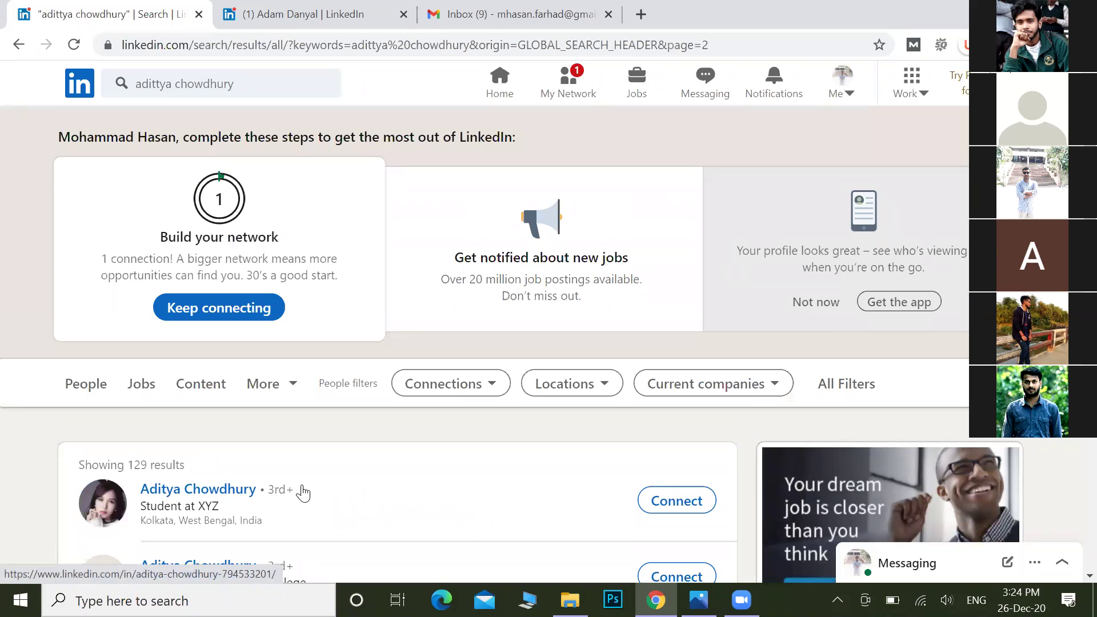
Narrow the name search with an extra word, which returns no results.
left_click(273, 91)
type("joy")
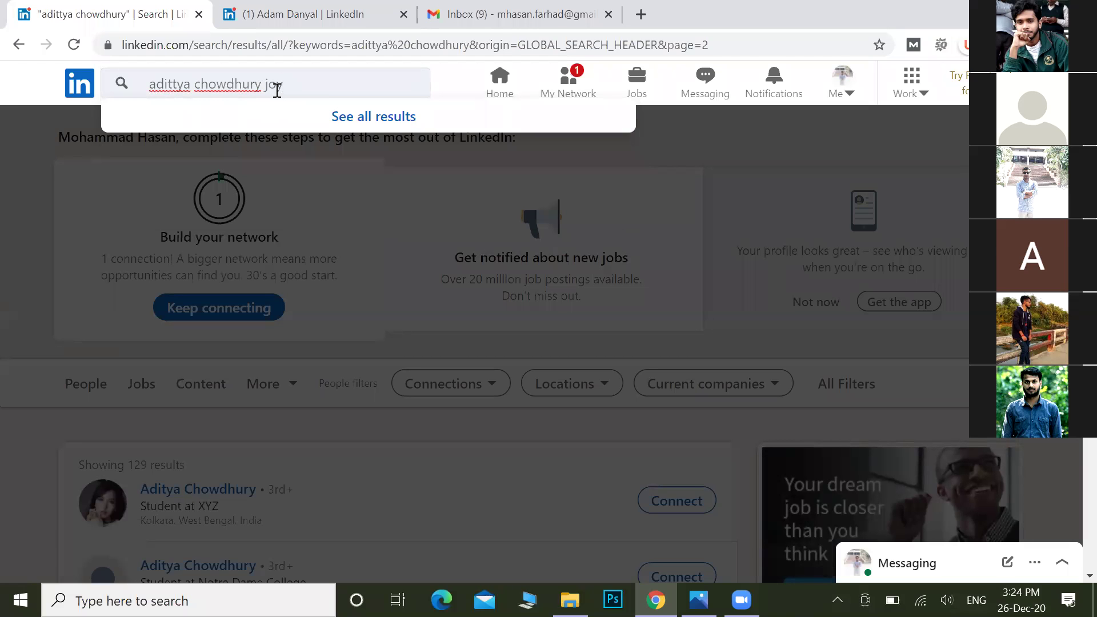
key("Return")
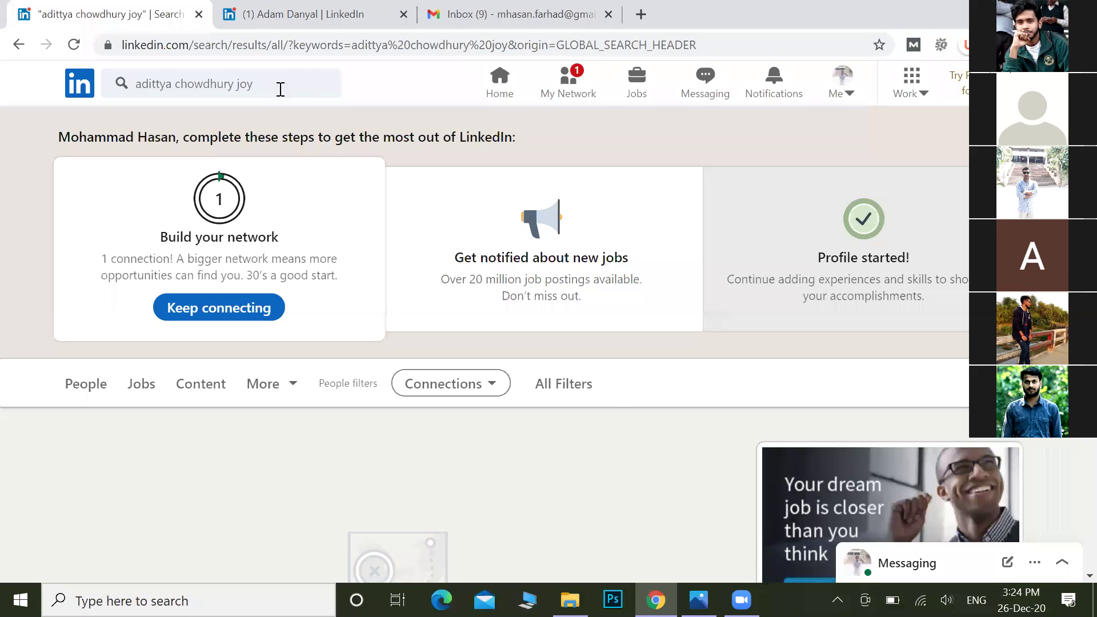
scroll(275, 96, "down", 4)
scroll(276, 114, "up", 4)
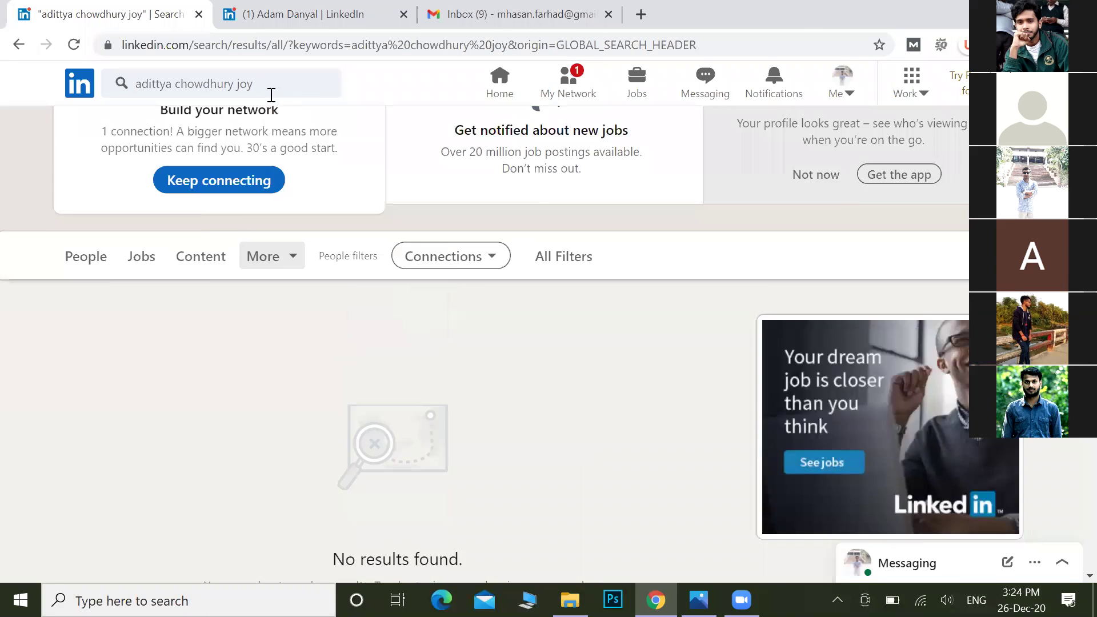
Capitalise the first letter of the searched name and search again.
left_click(271, 87)
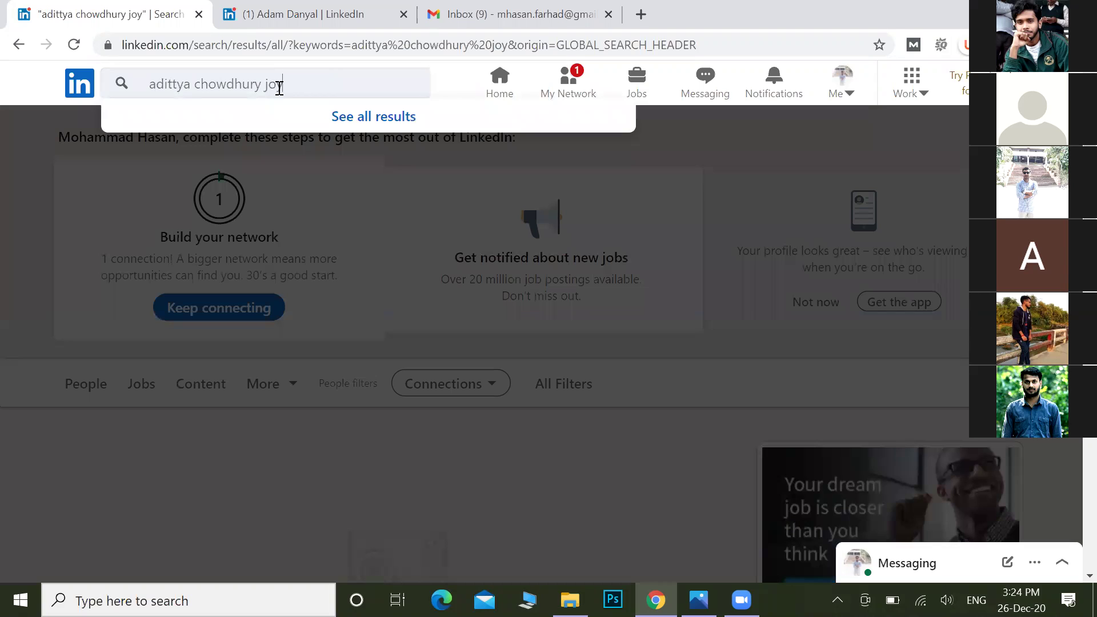
left_click(154, 86)
key("BackSpace")
type("A")
key("Return")
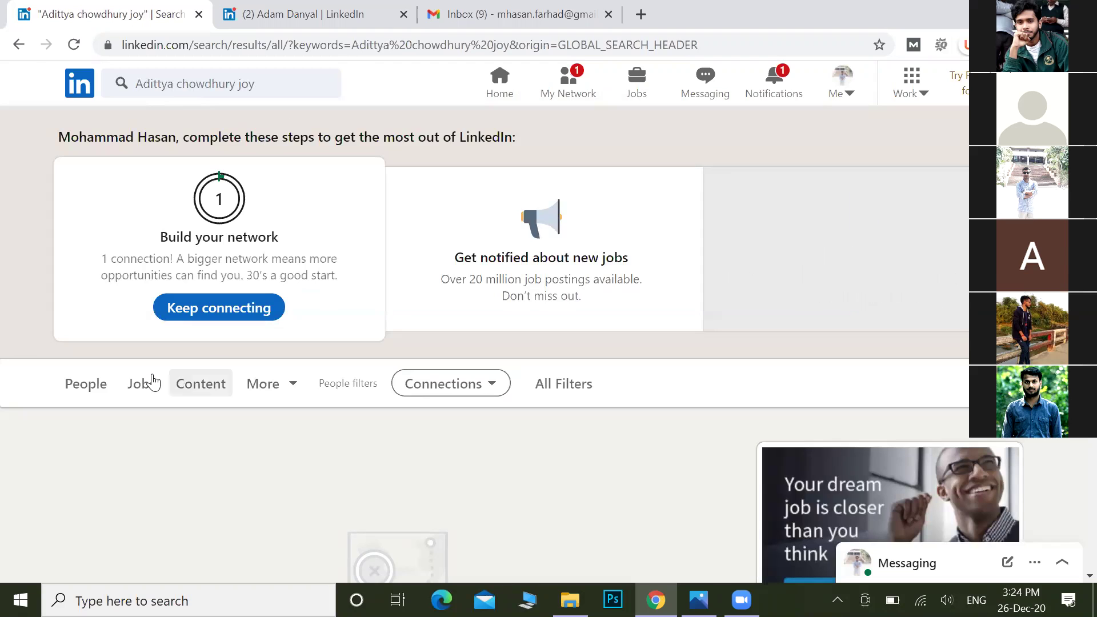
Drop the extra word, rerun the name search and open page 2 of the 129 results.
left_click(274, 85)
key("BackSpace")
key("BackSpace")
key("BackSpace")
key("BackSpace")
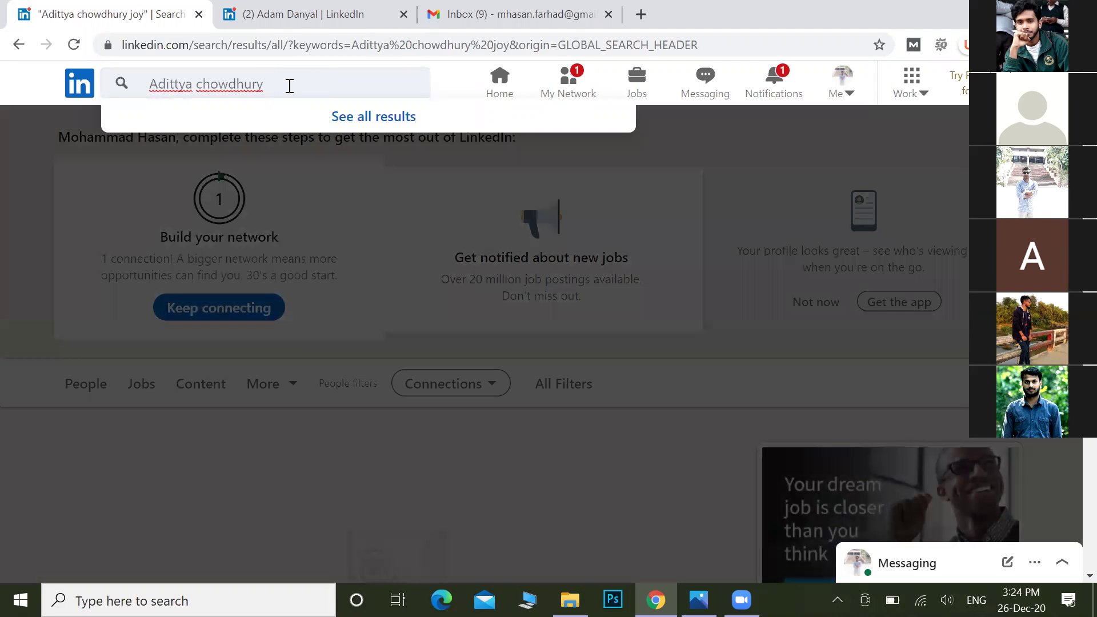
key("Escape")
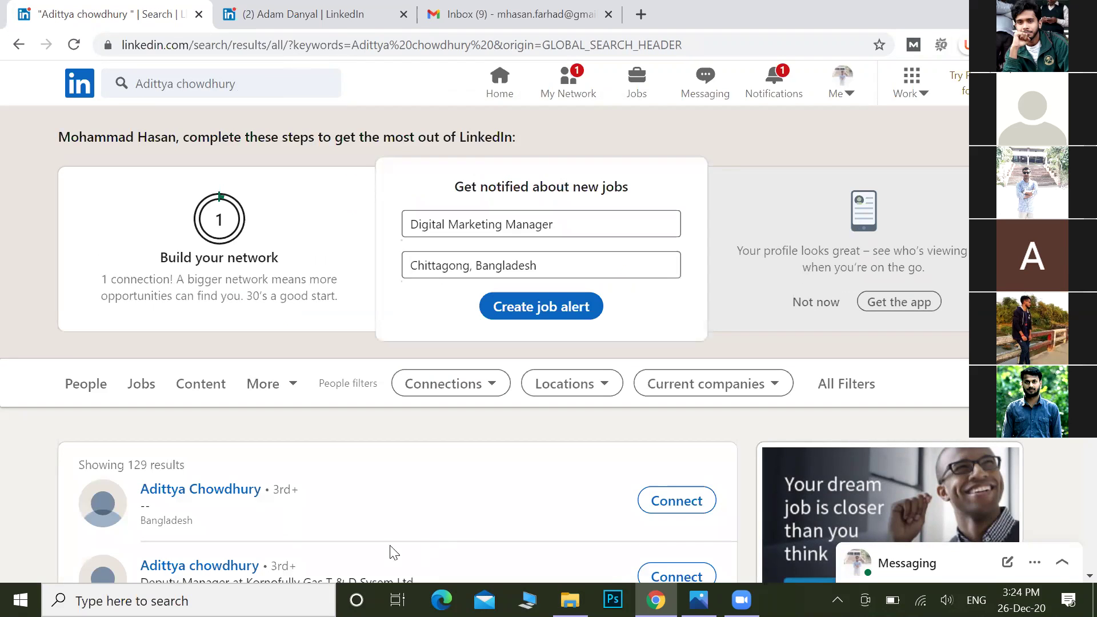
scroll(311, 521, "down", 6)
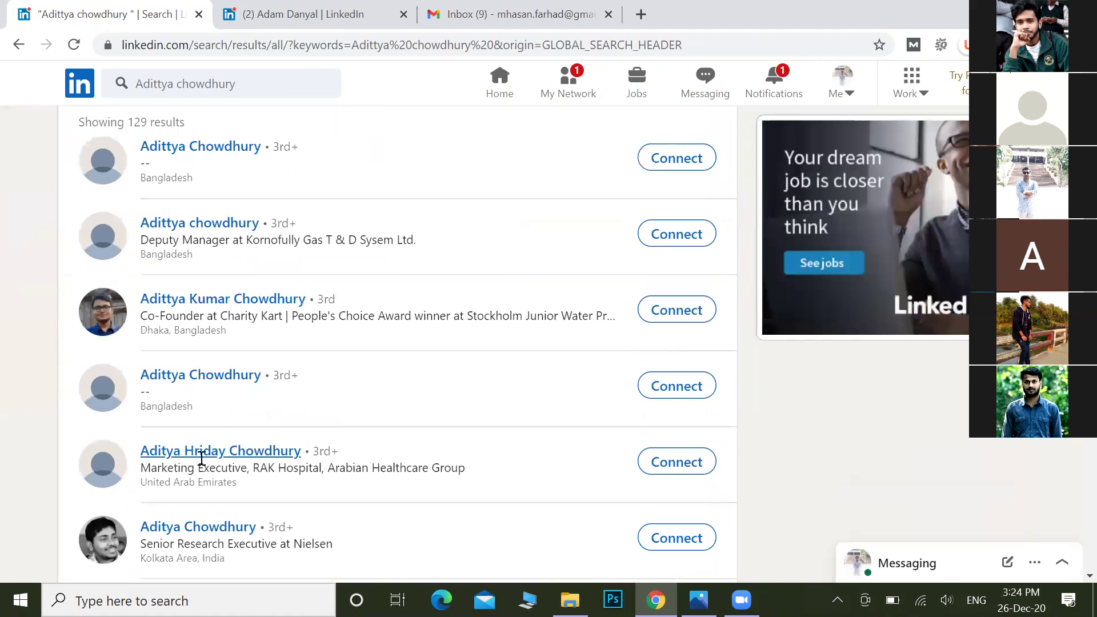
scroll(206, 461, "down", 7)
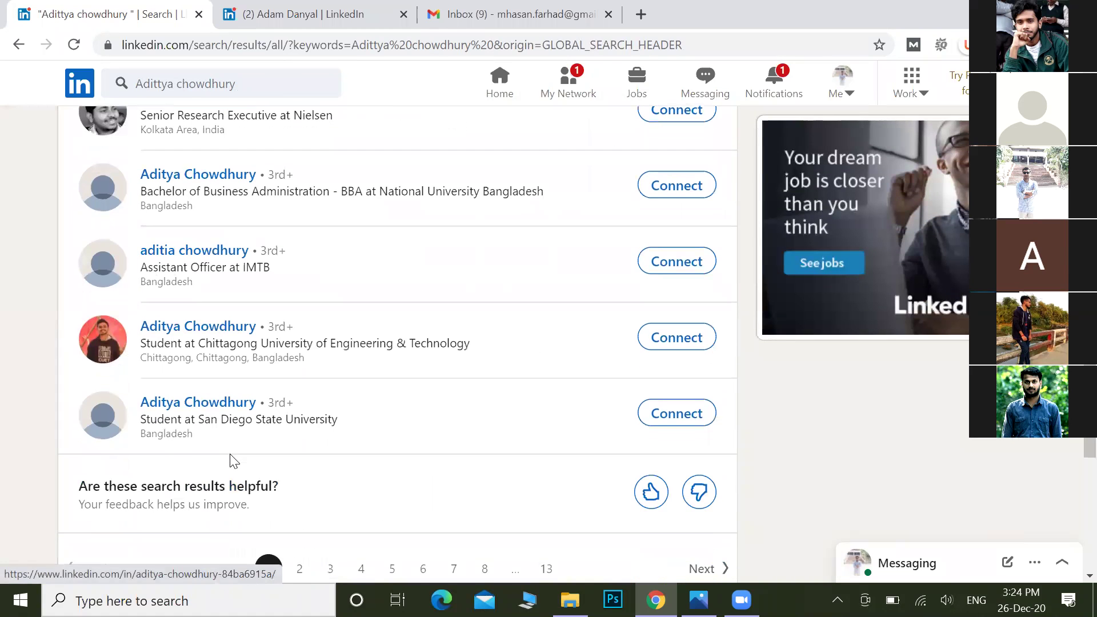
scroll(231, 460, "down", 2)
left_click(299, 483)
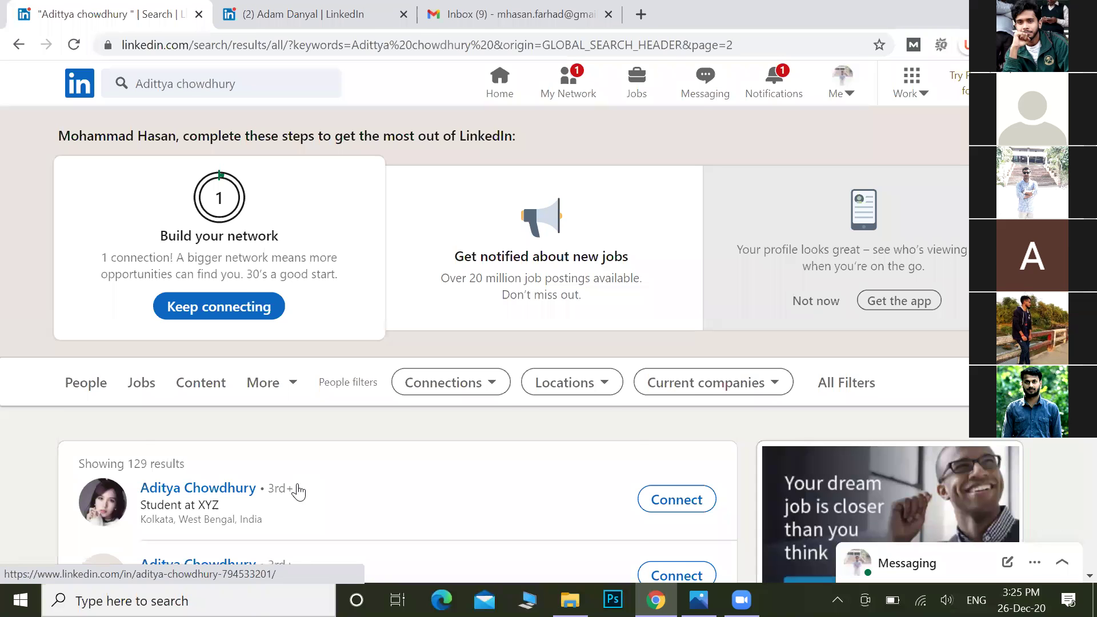
Open the profile of the Chittagong University of Engineering & Technology student.
scroll(298, 489, "down", 2)
scroll(299, 484, "down", 1)
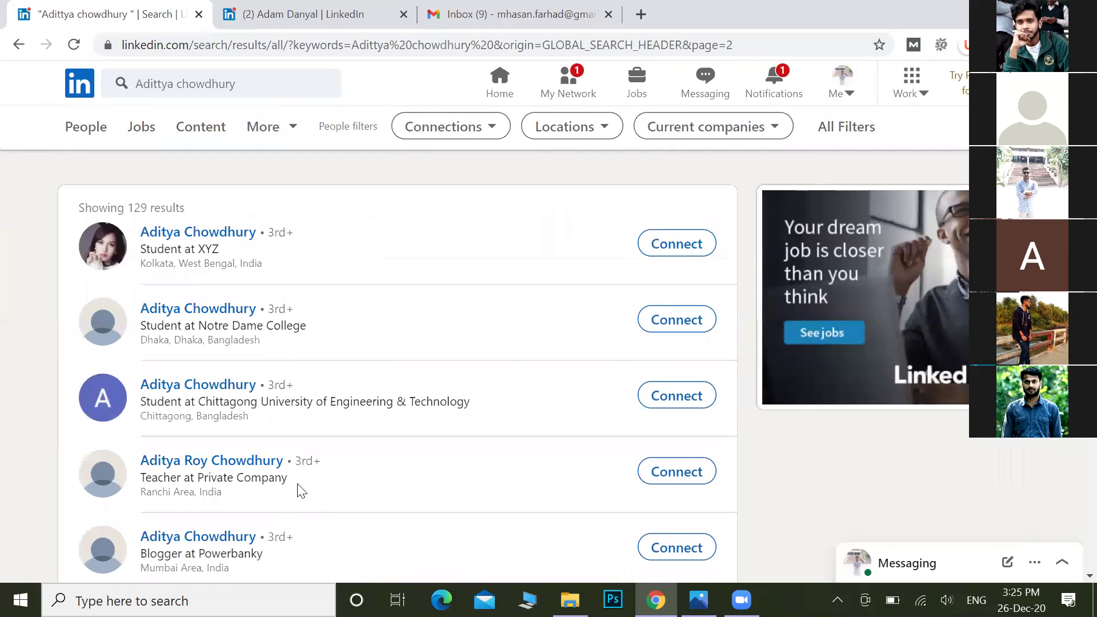
scroll(300, 490, "down", 1)
scroll(297, 483, "down", 3)
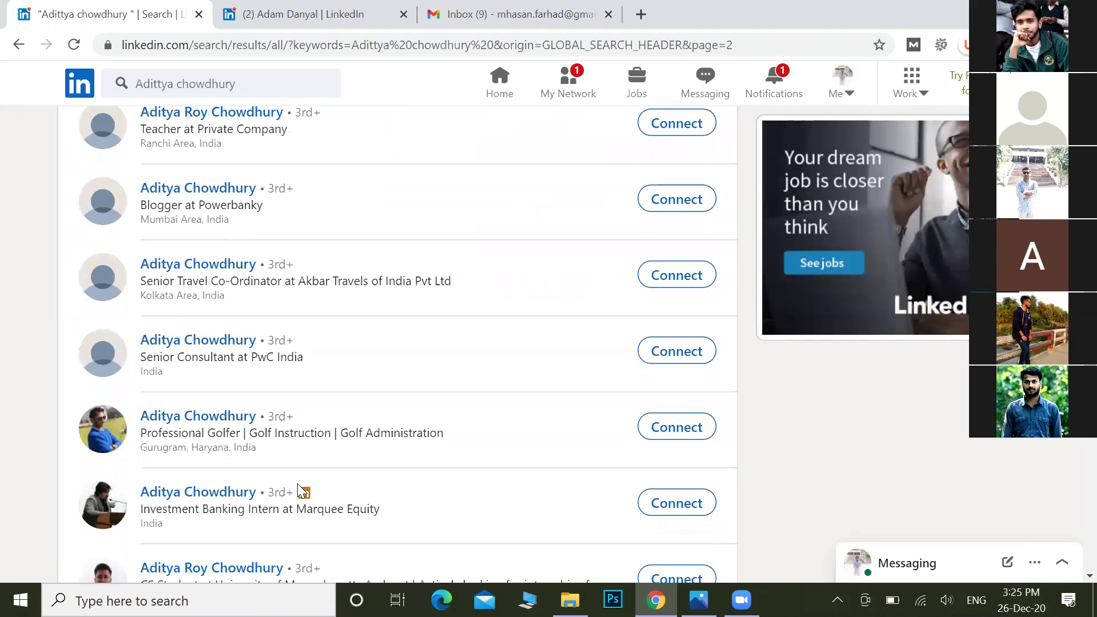
scroll(297, 483, "down", 1)
scroll(312, 477, "down", 1)
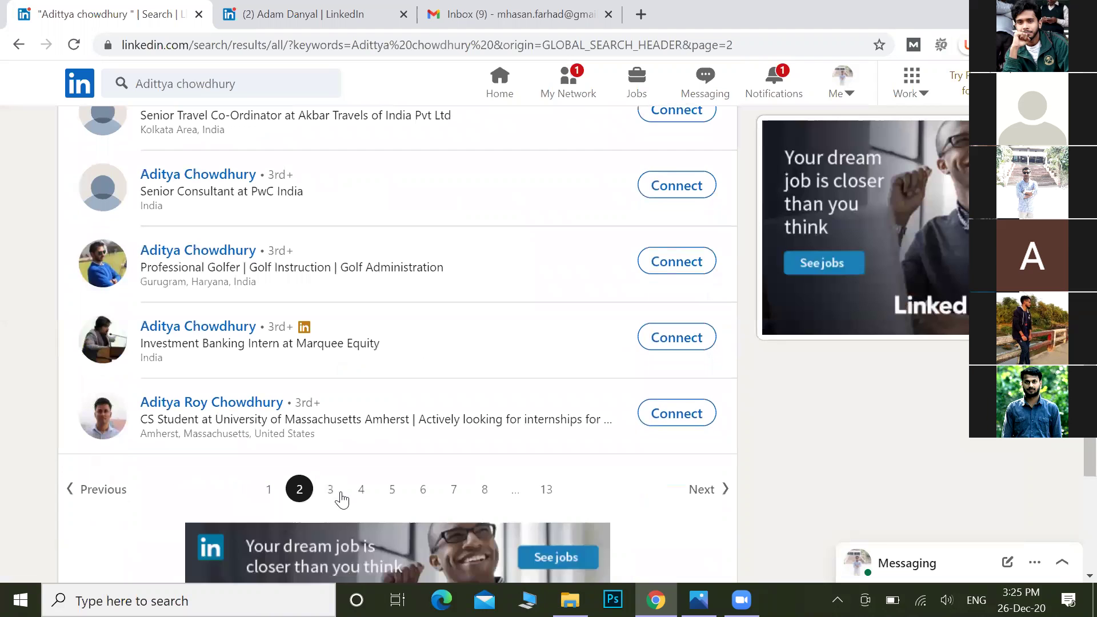
scroll(268, 394, "up", 7)
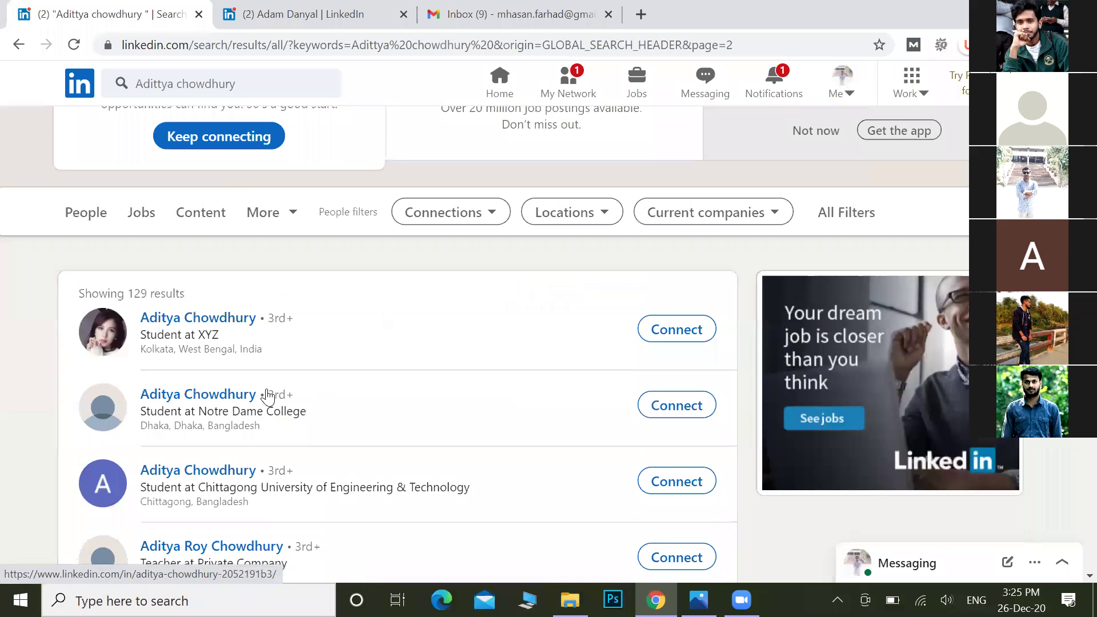
left_click(238, 474)
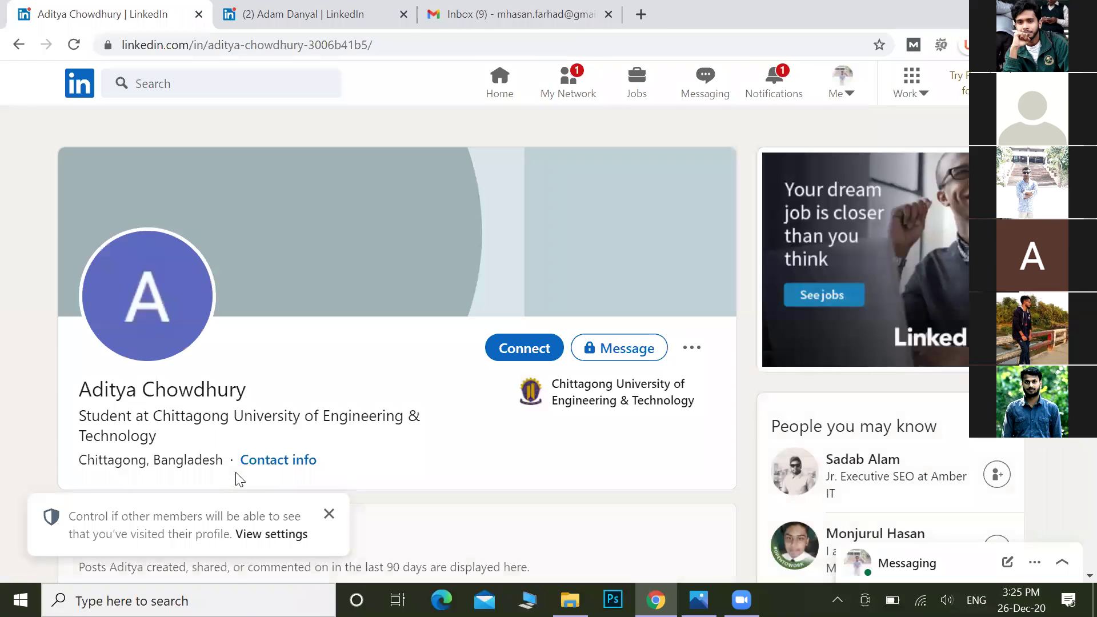
Send a connection invitation without a note so it shows Pending.
left_click(524, 348)
left_click(720, 235)
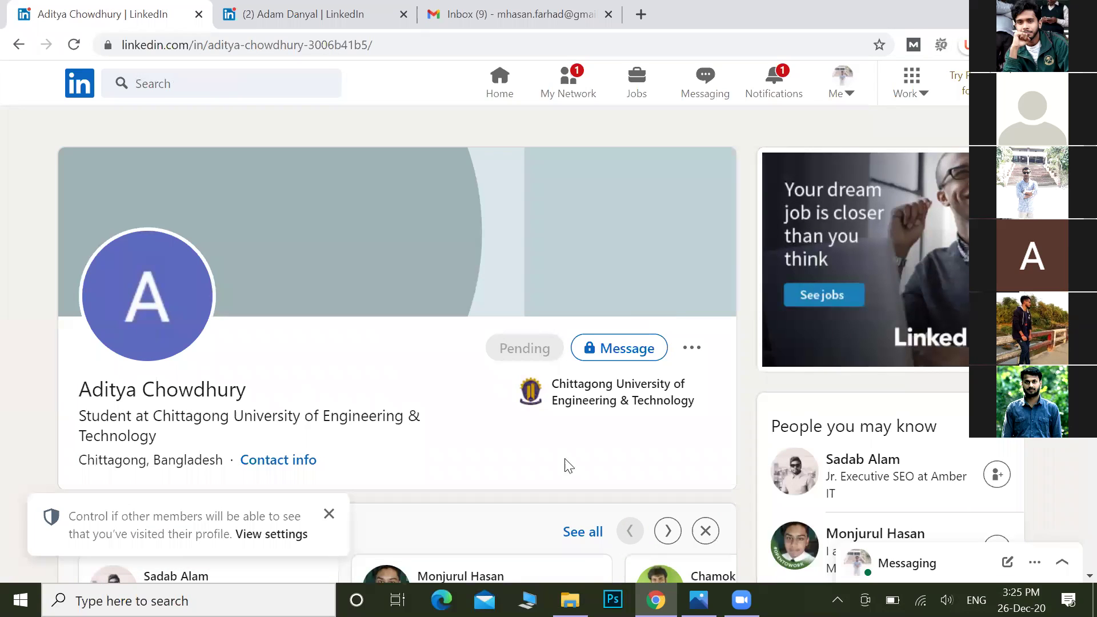
scroll(551, 461, "down", 3)
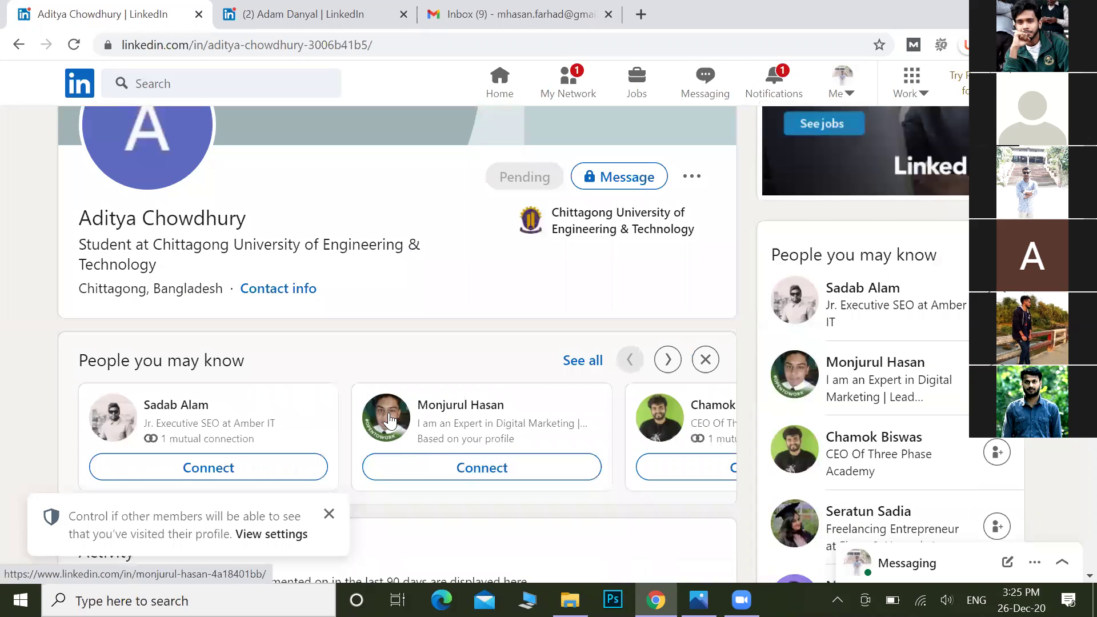
scroll(389, 423, "up", 3)
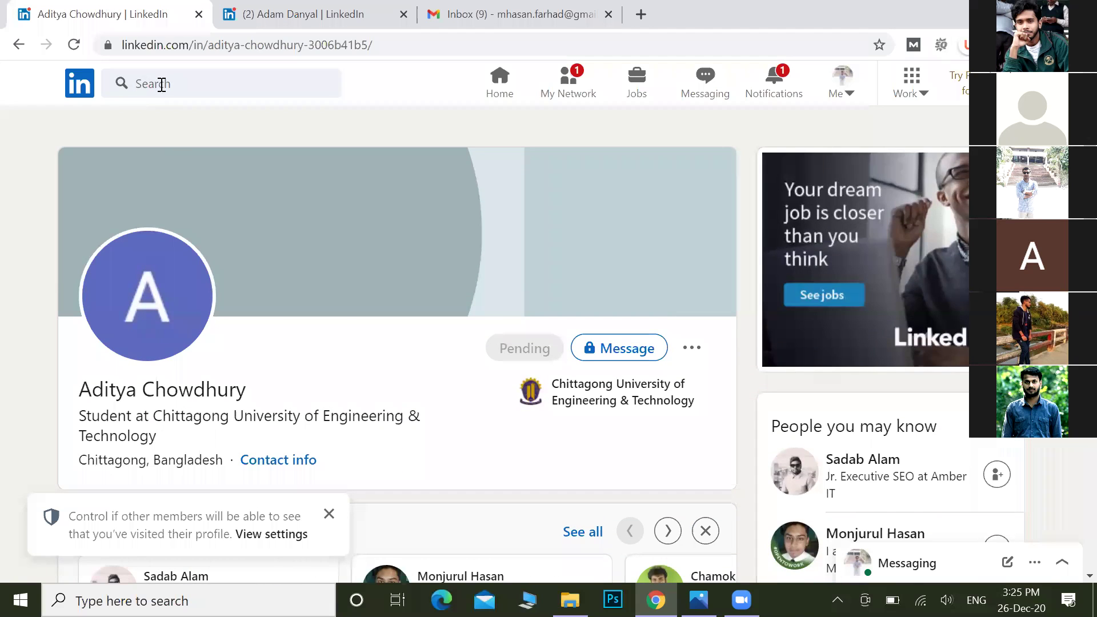
Try and then discard a couple of other names in the search box.
left_click(162, 84)
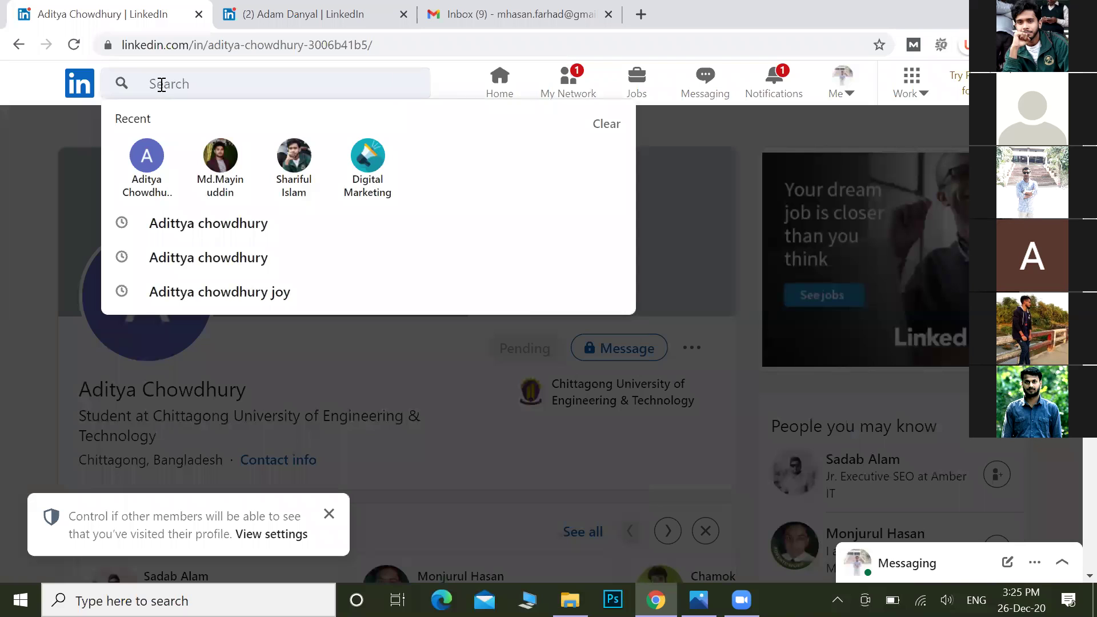
type("piya")
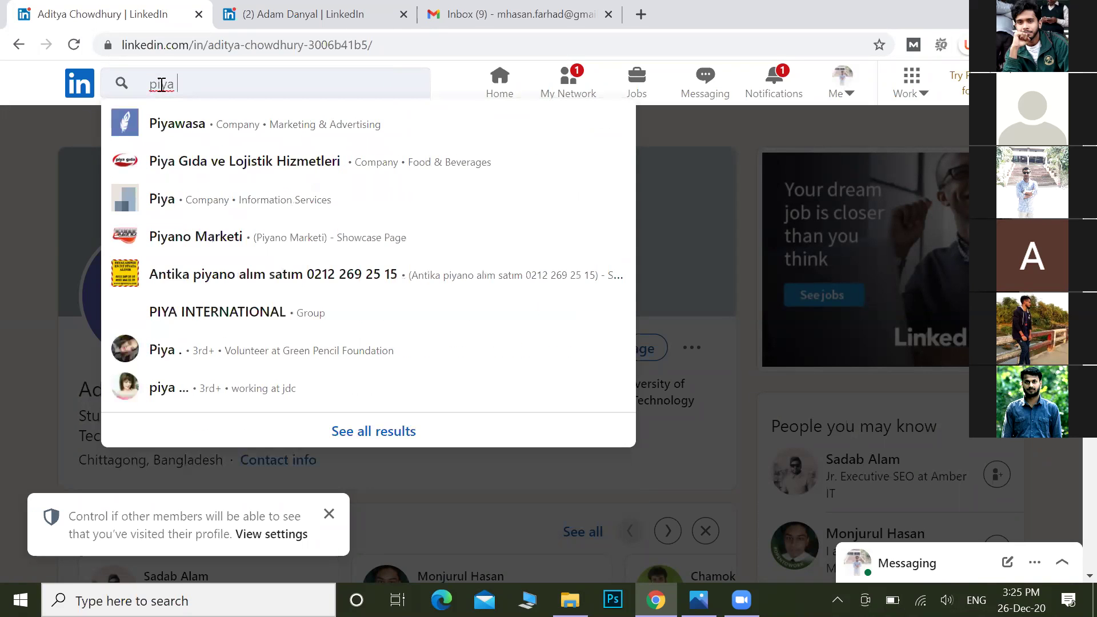
type(" a")
type("p")
key("BackSpace")
key("BackSpace")
type("mut")
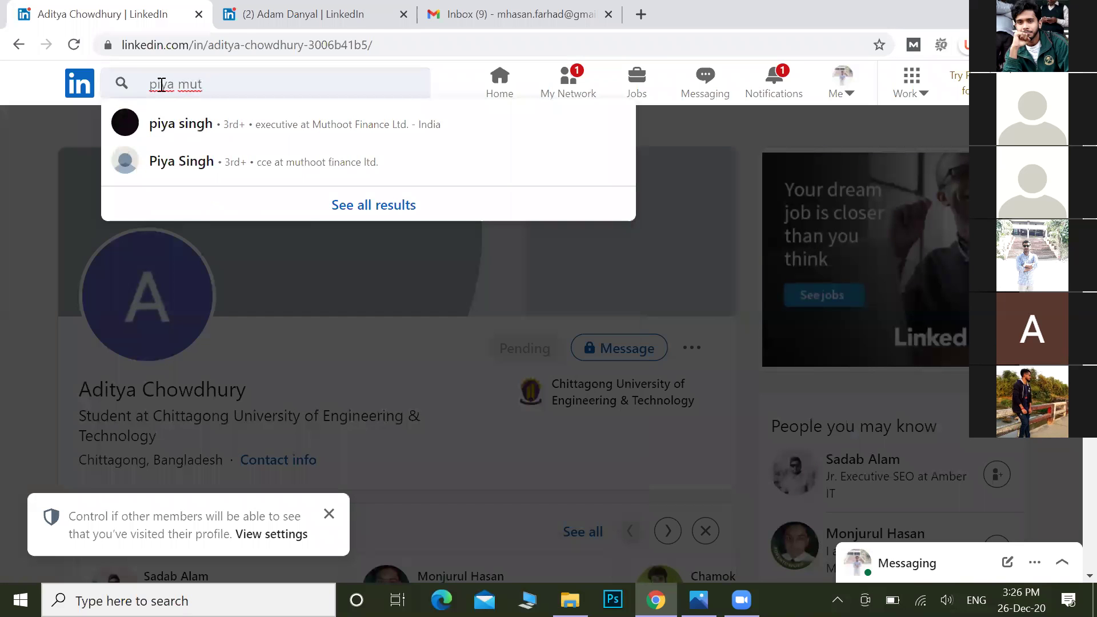
key("BackSpace")
key("BackSpace")
key("BackSpace")
key("BackSpace")
key("BackSpace")
key("BackSpace")
key("BackSpace")
key("BackSpace")
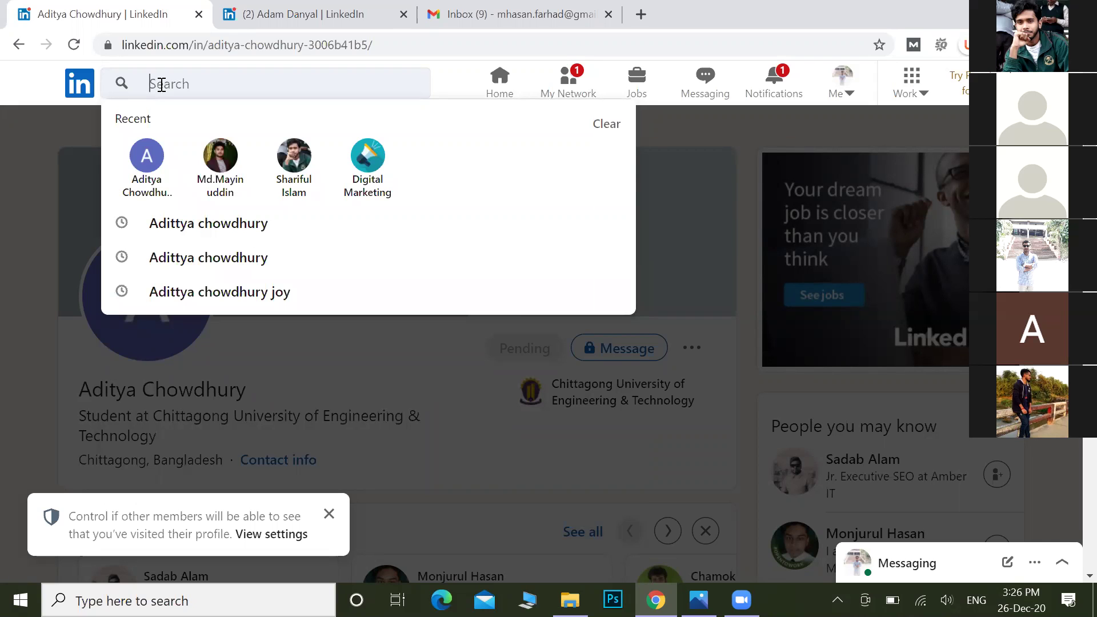
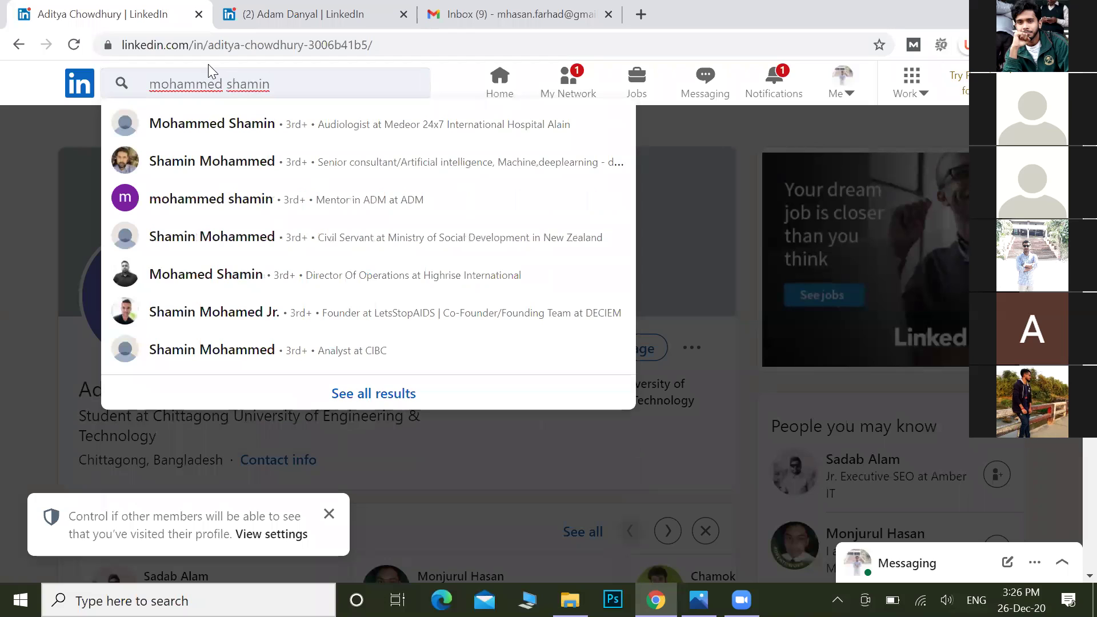
Search for the member's full name with corrected spelling, showing 81 people.
left_click(241, 87)
key("BackSpace")
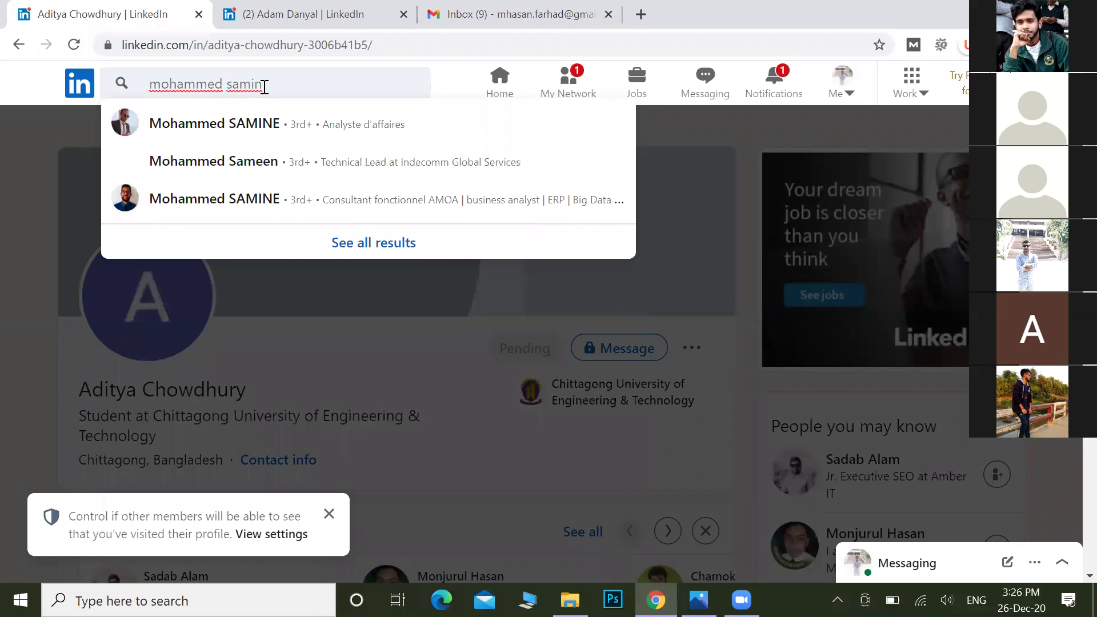
key("Return")
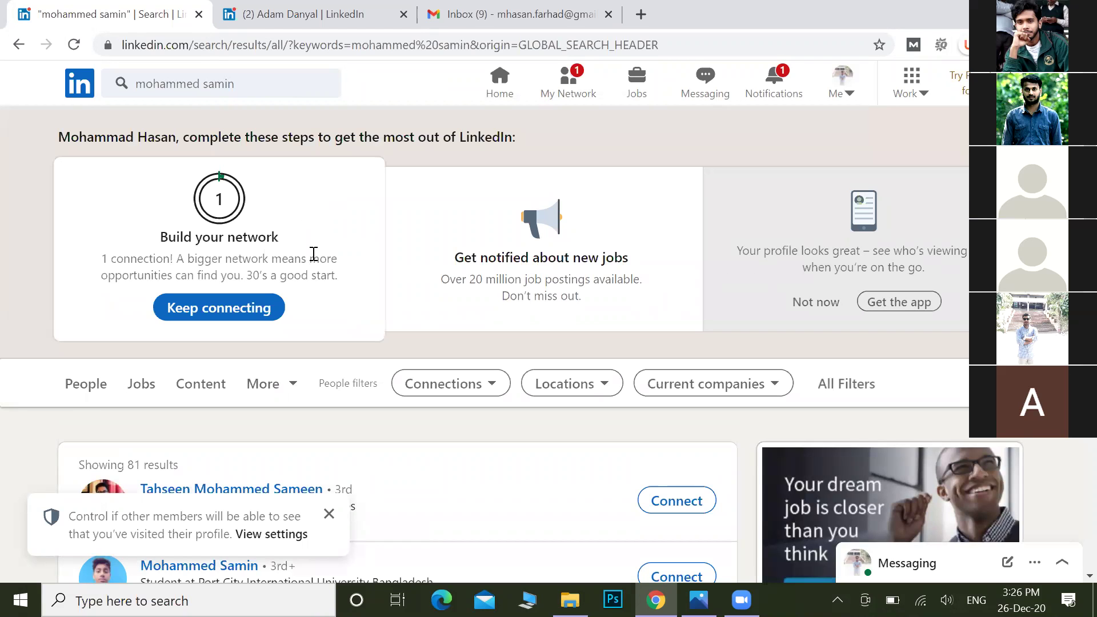
Invite the second result, the Port City International University Bangladesh student, to connect.
scroll(319, 303, "down", 3)
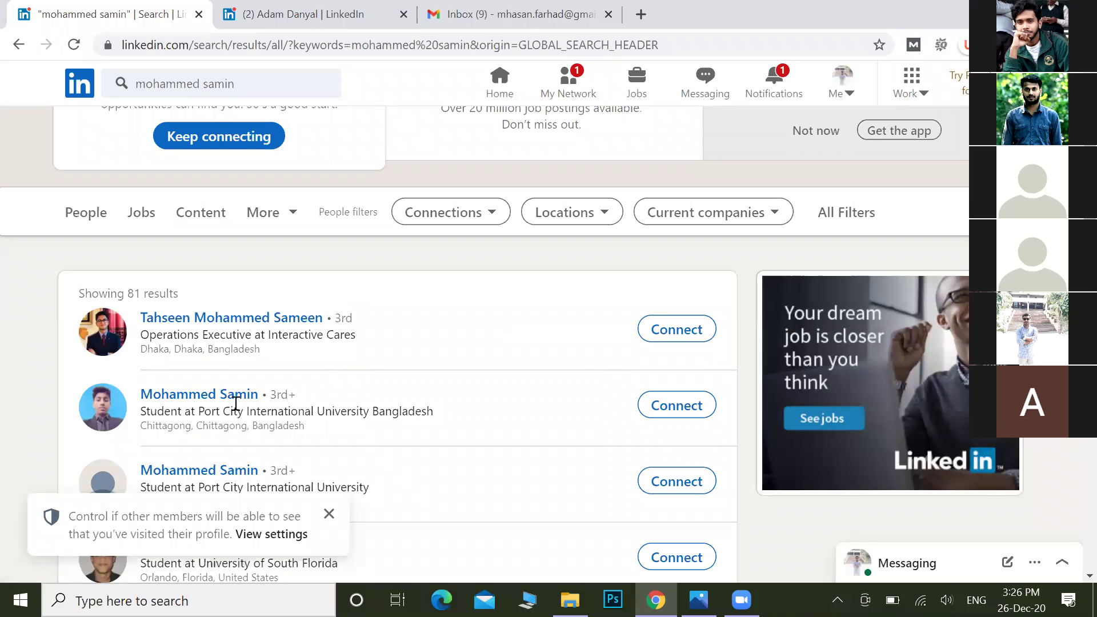
left_click(673, 416)
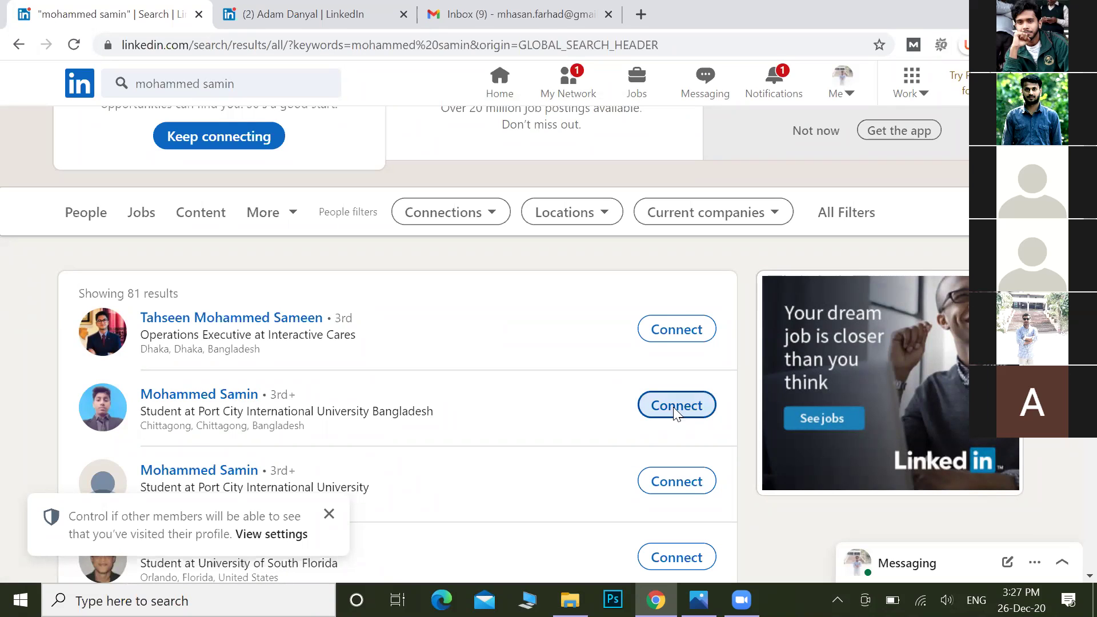
left_click(731, 230)
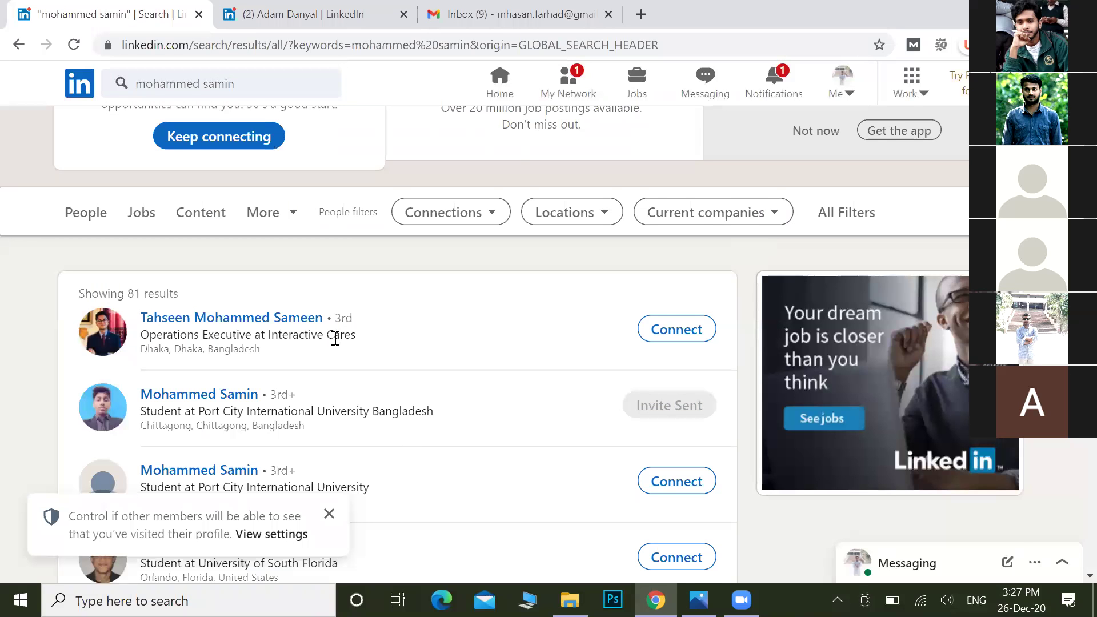
scroll(333, 337, "up", 3)
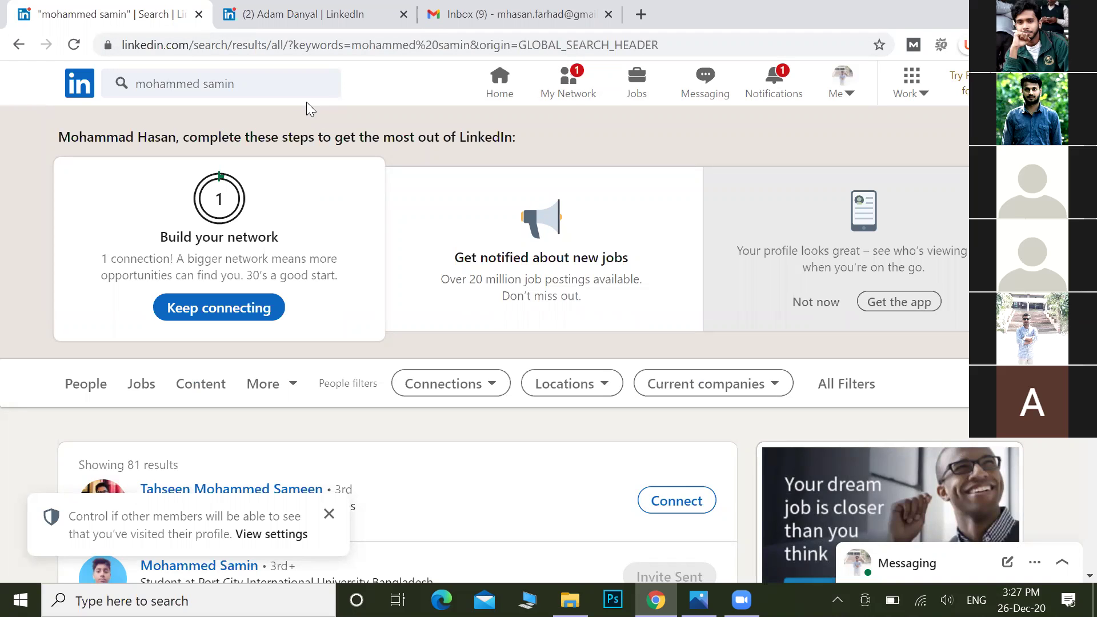
Go to My Network and briefly view then dismiss the recent searches list.
left_click(567, 76)
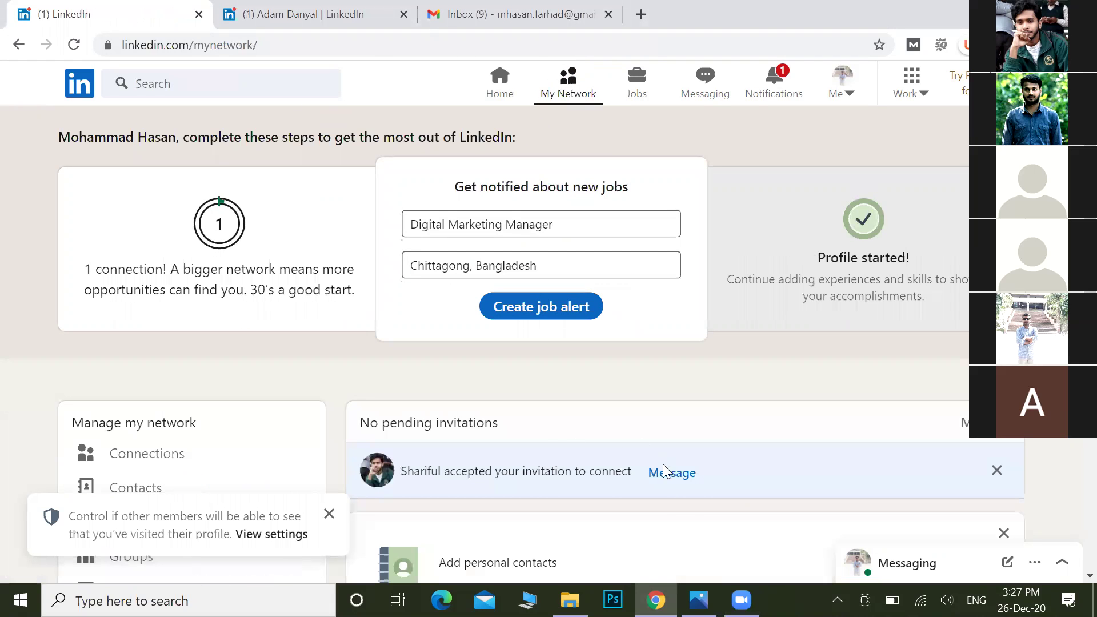
scroll(577, 465, "down", 3)
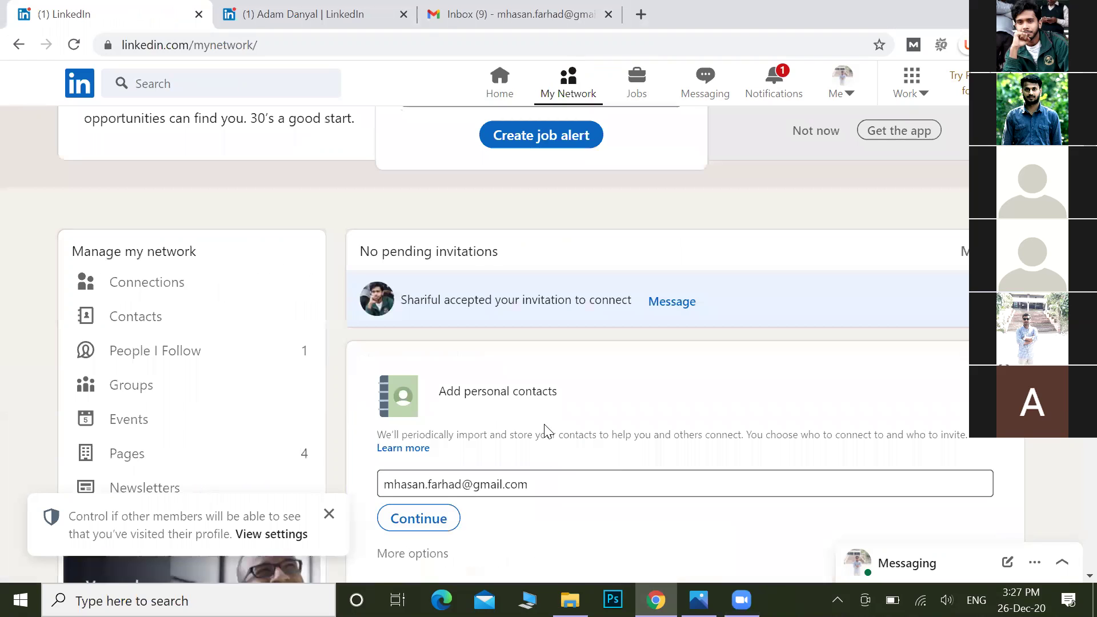
scroll(546, 431, "down", 4)
scroll(505, 409, "up", 6)
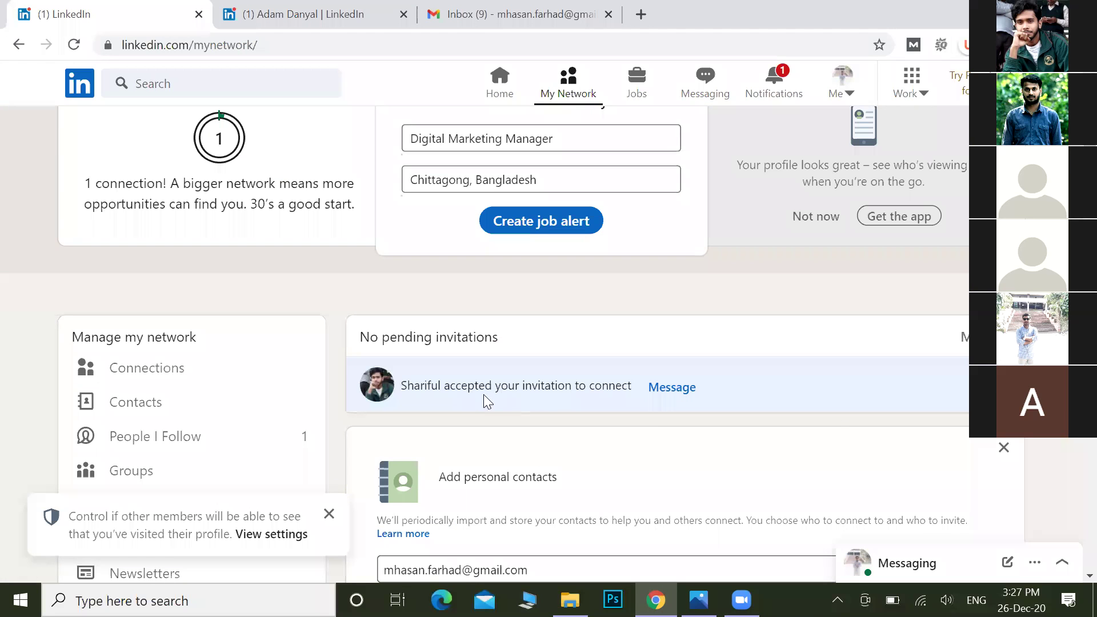
scroll(461, 404, "up", 2)
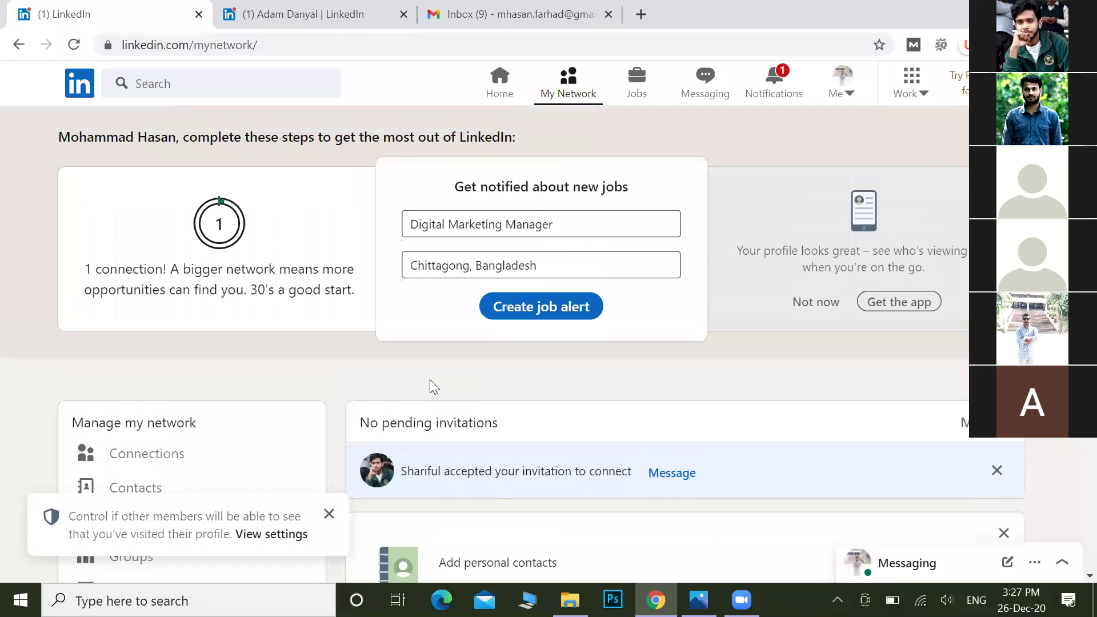
left_click(599, 298)
left_click(254, 83)
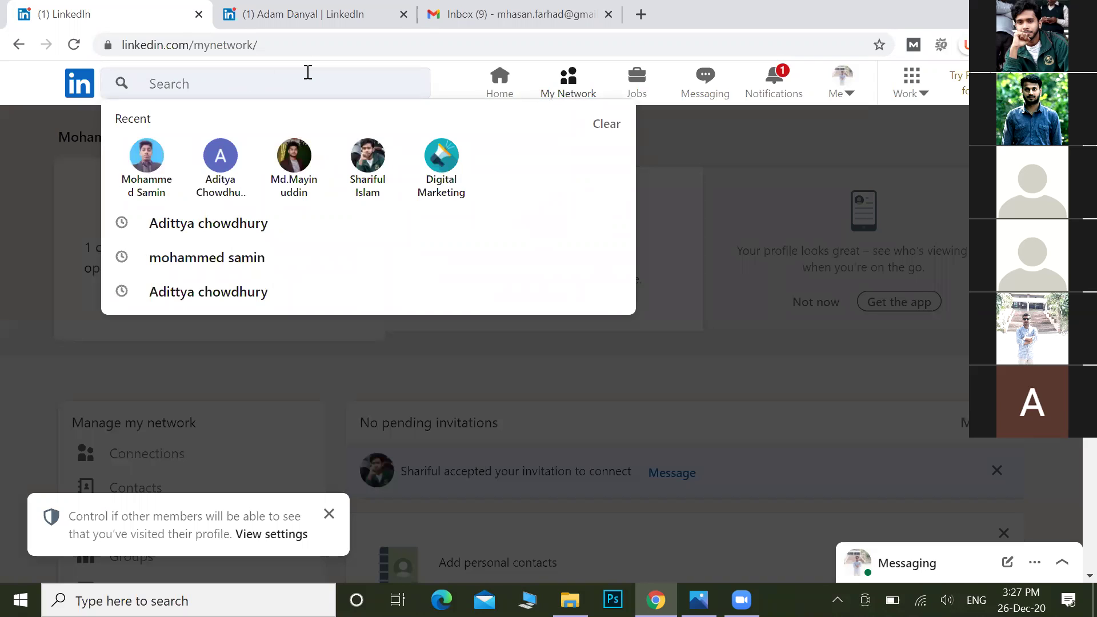
key("XF86AudioLowerVolume")
left_click(437, 376)
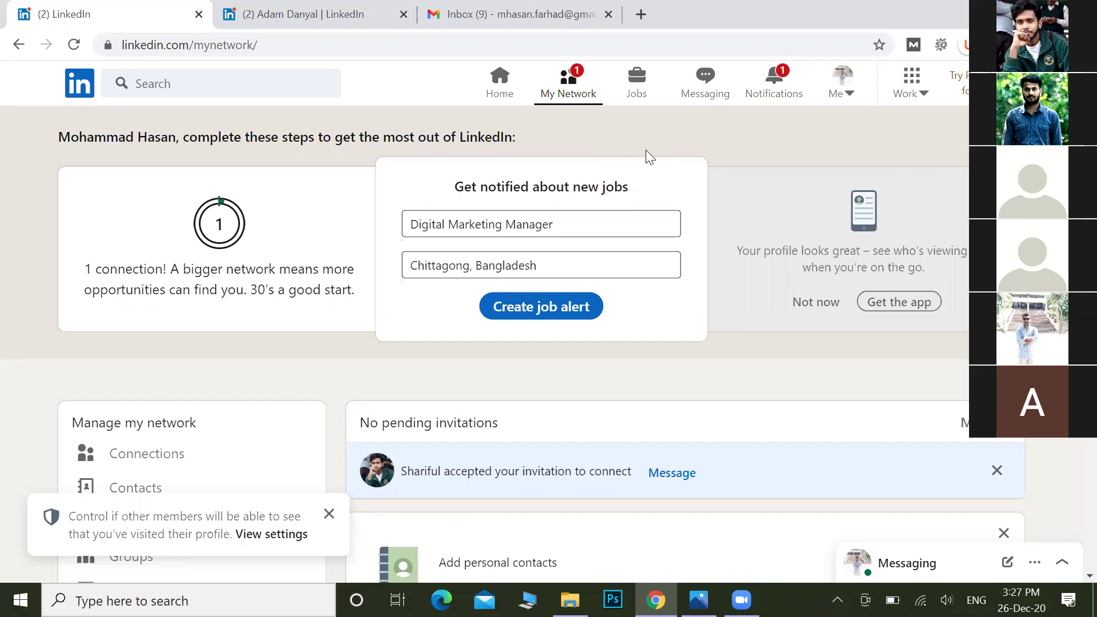
Scroll through suggested companies, people and newsletters down to groups like Digital Marketing and Finance Club.
scroll(634, 496, "down", 4)
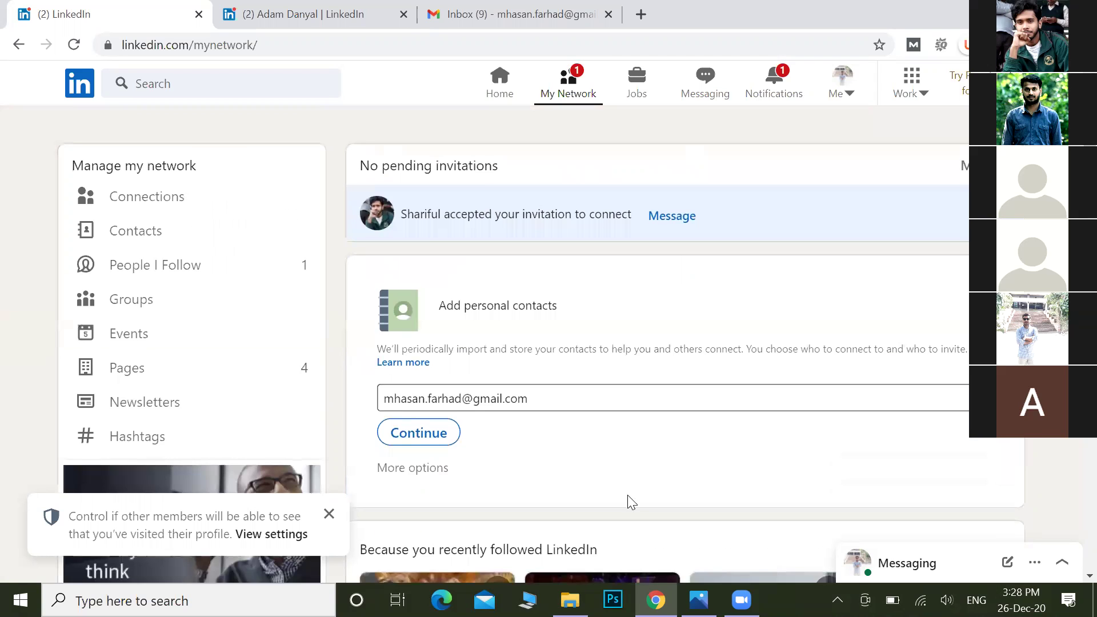
scroll(507, 458, "down", 5)
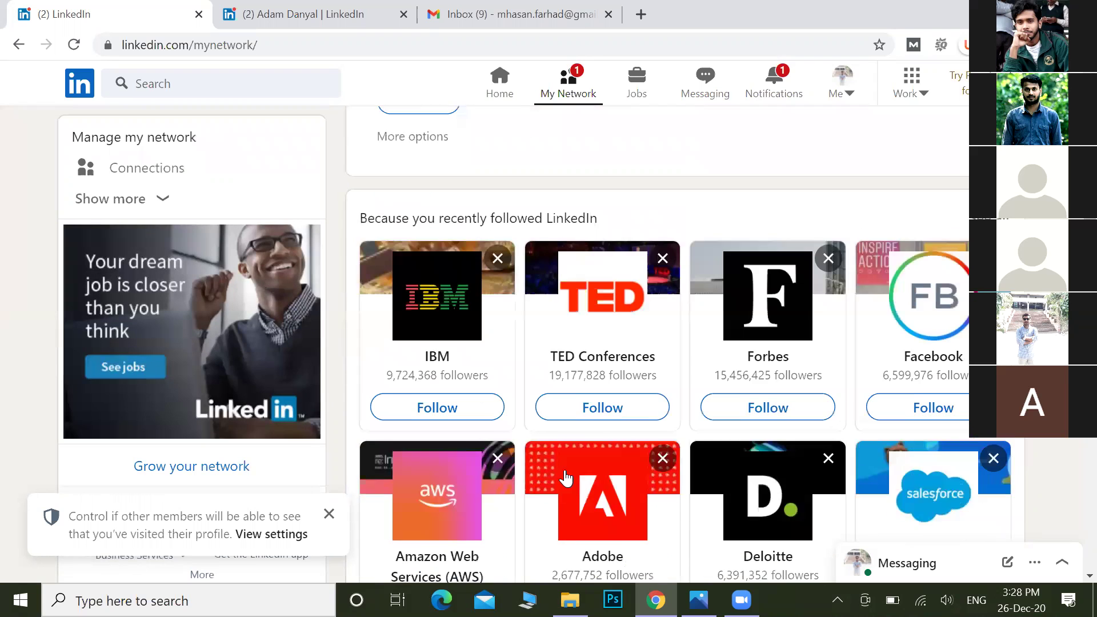
scroll(582, 483, "down", 2)
scroll(759, 509, "down", 2)
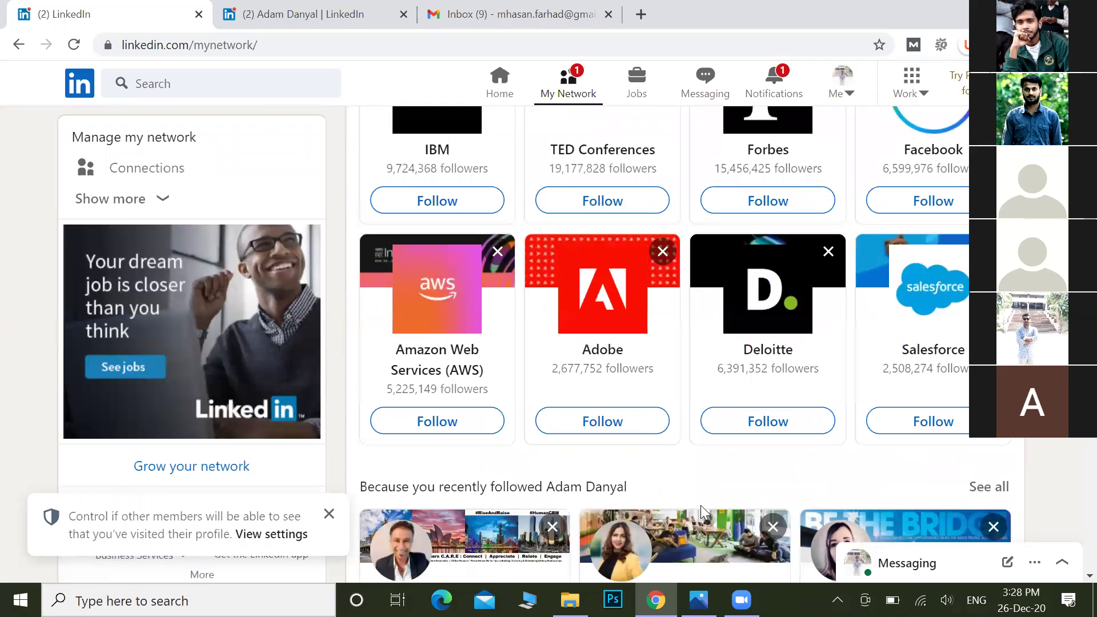
scroll(700, 505, "down", 3)
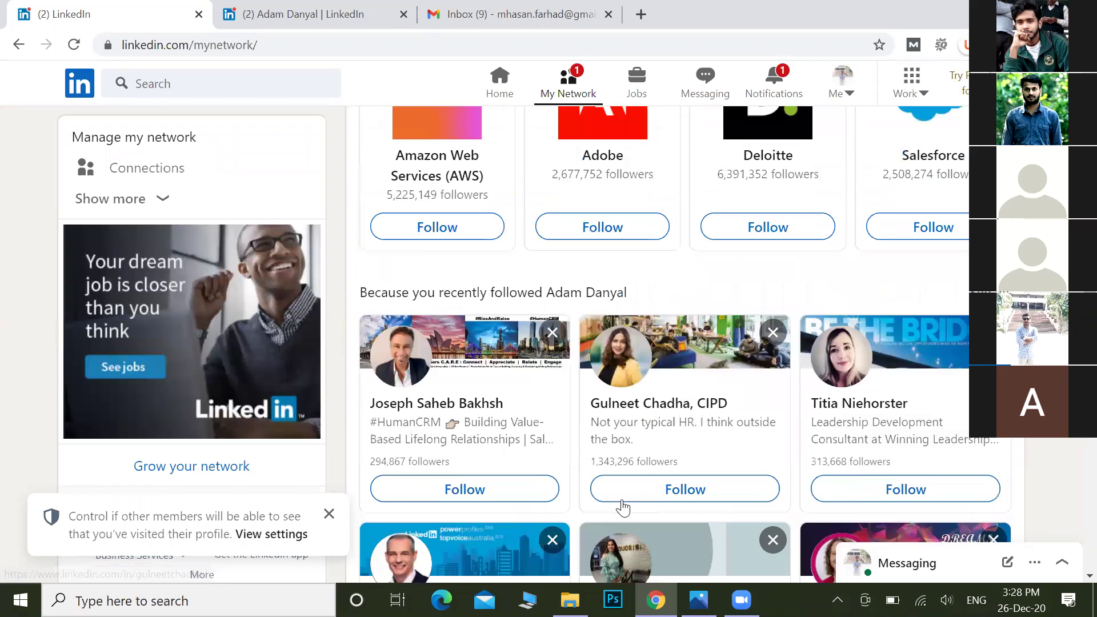
scroll(623, 508, "down", 2)
scroll(622, 508, "down", 2)
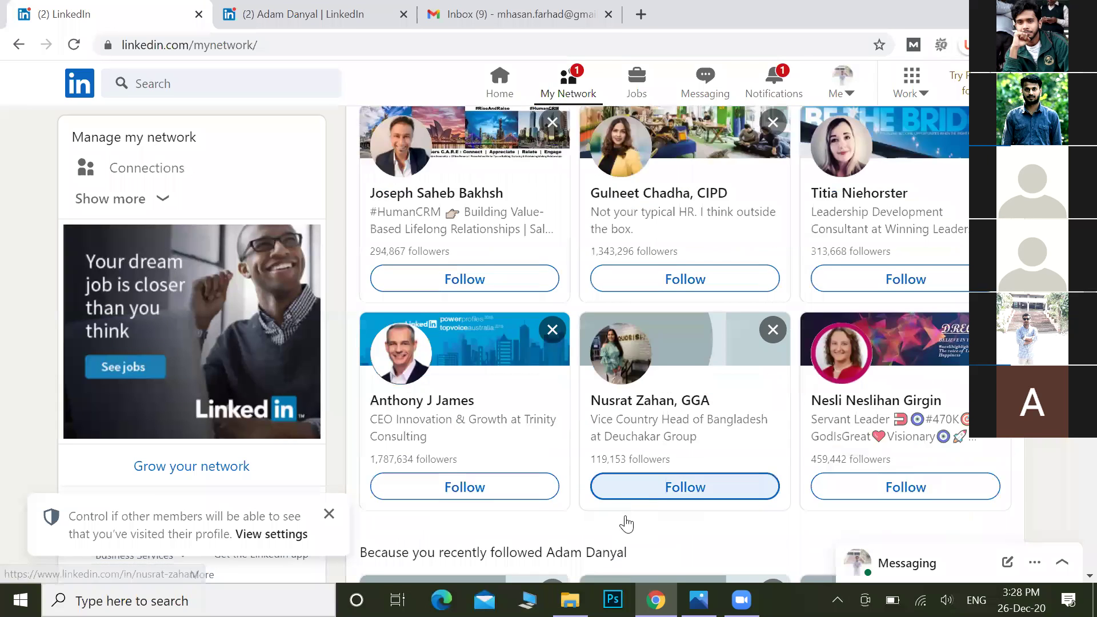
scroll(649, 517, "down", 3)
scroll(651, 517, "down", 3)
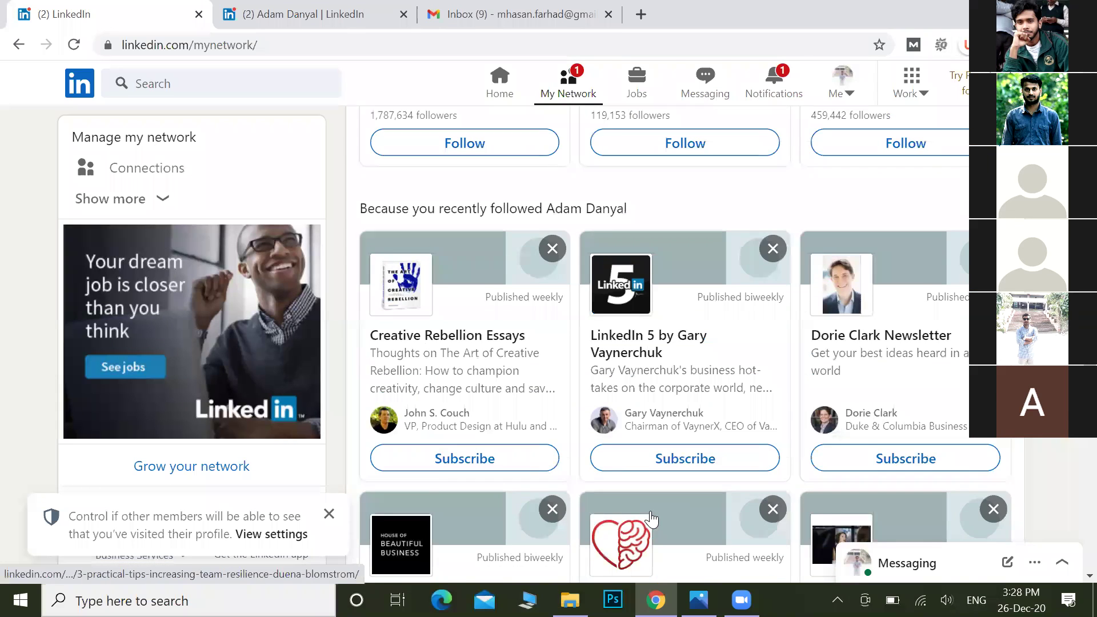
scroll(652, 519, "down", 3)
scroll(651, 519, "down", 3)
scroll(655, 519, "down", 3)
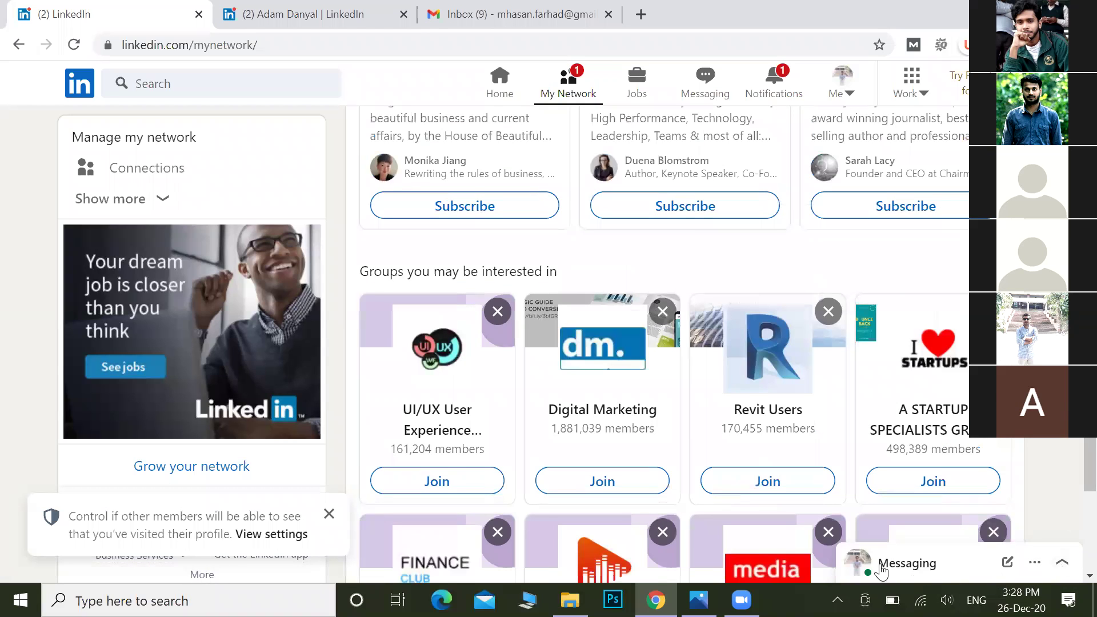
scroll(673, 505, "down", 1)
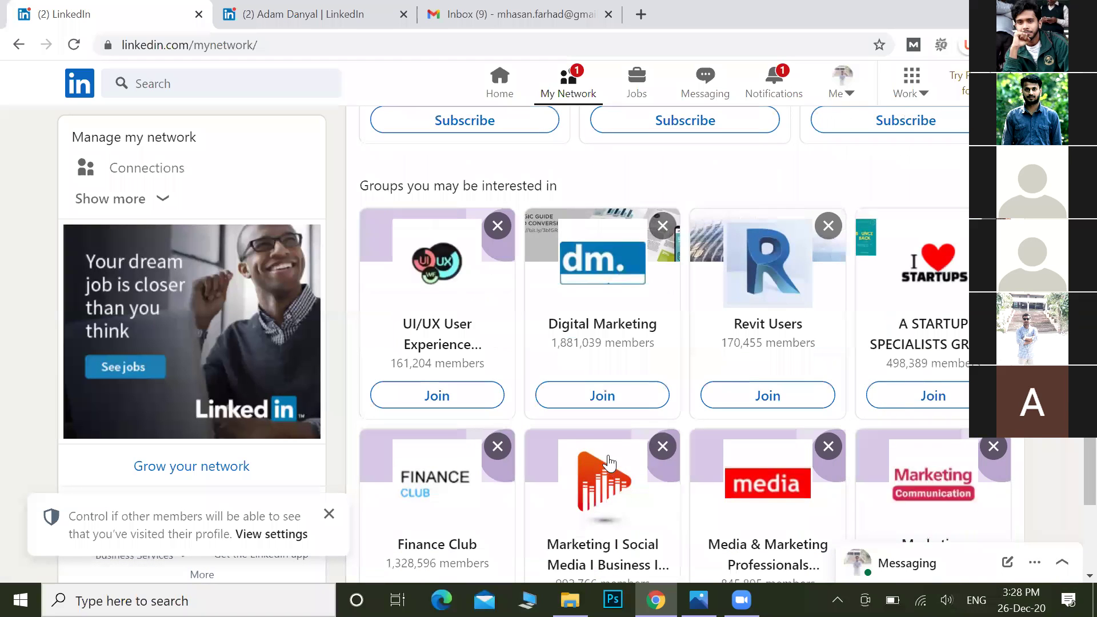
scroll(622, 453, "down", 1)
scroll(628, 457, "down", 4)
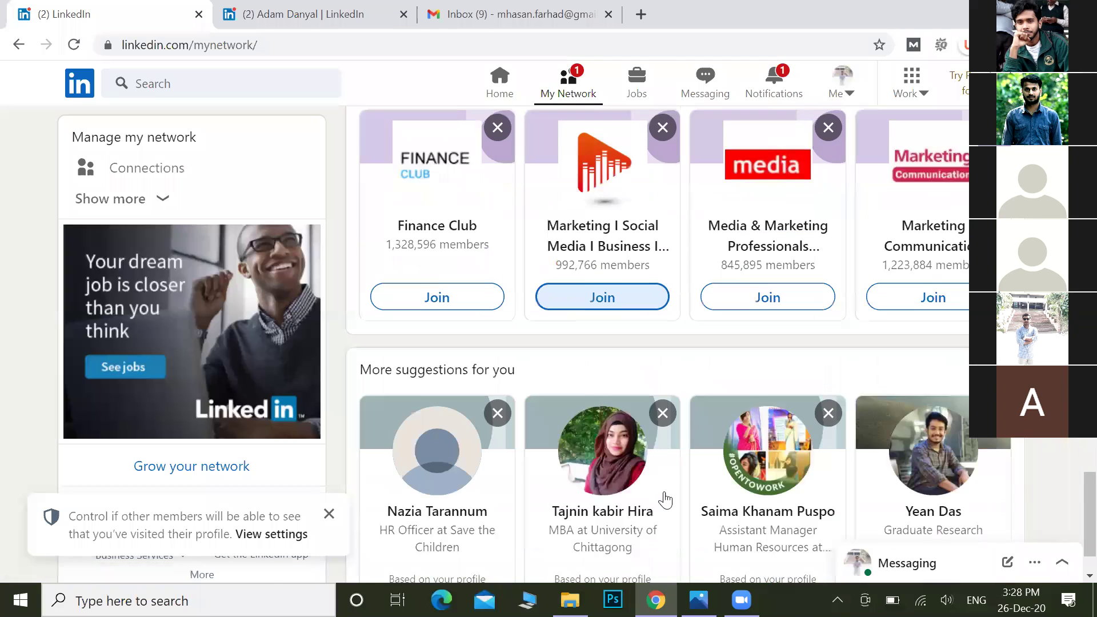
scroll(658, 525, "down", 1)
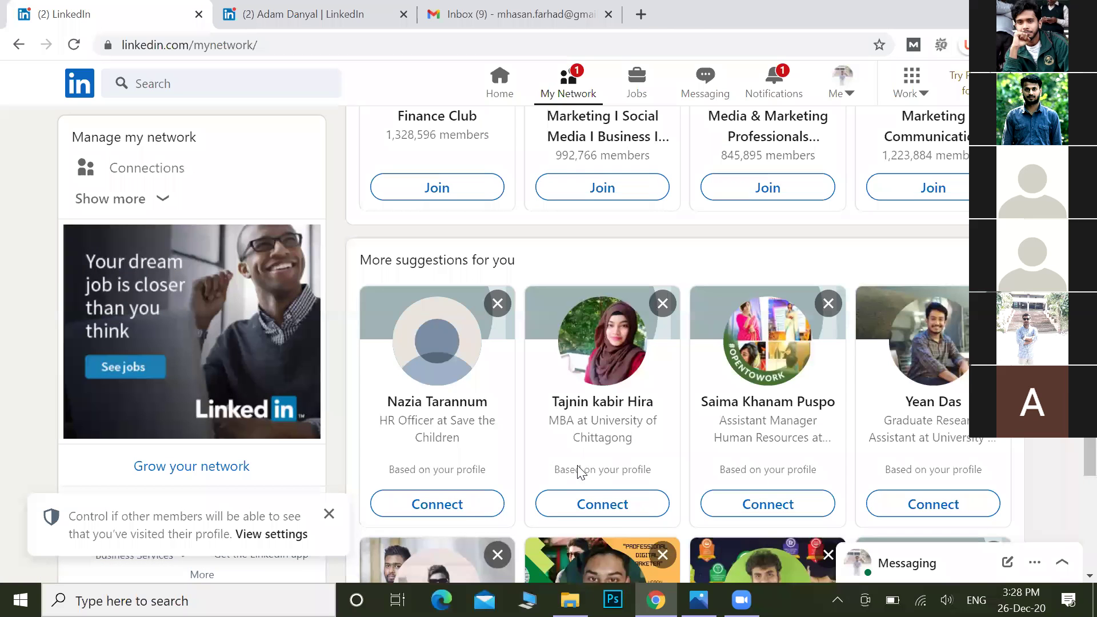
scroll(591, 474, "down", 1)
scroll(507, 367, "down", 5)
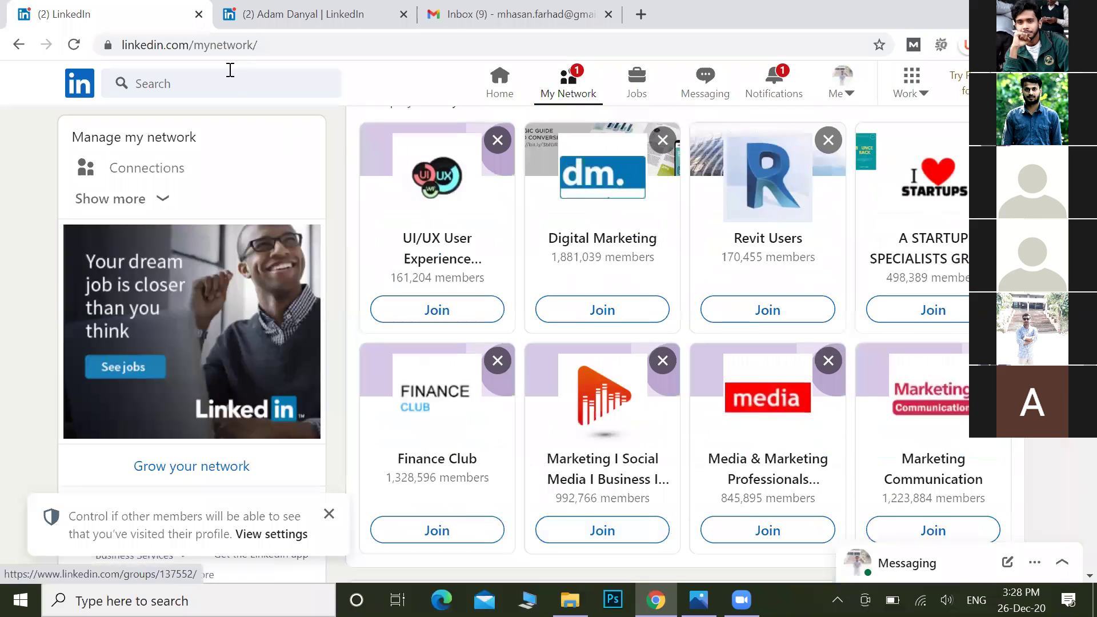
Search 'fiverr ba' and pick the Fiverr Help Bangladesh group suggestion.
left_click(247, 89)
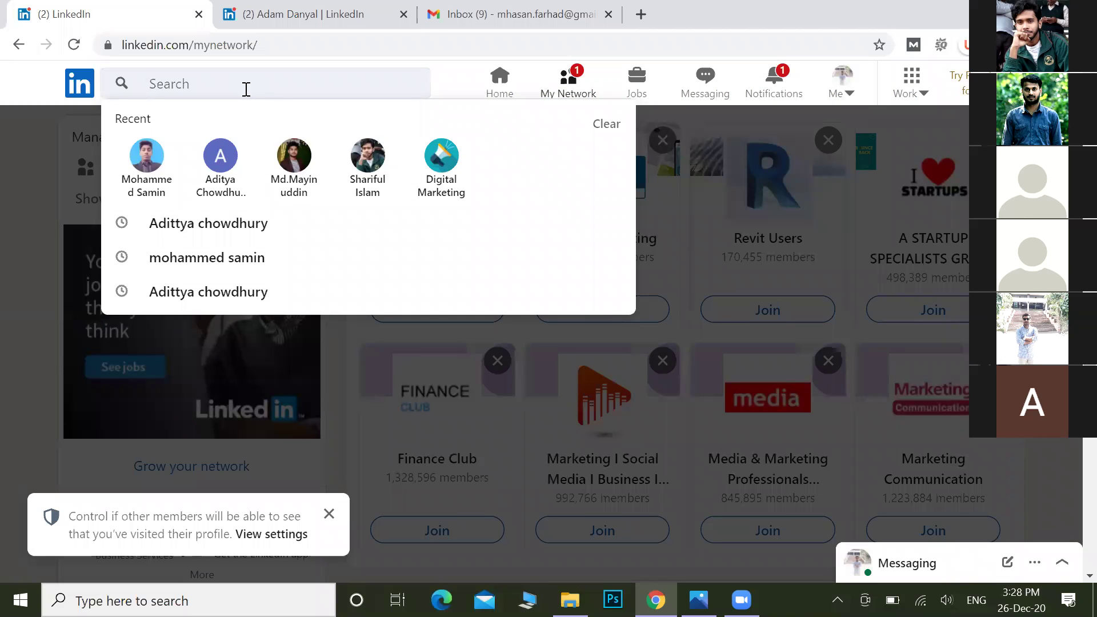
type("fiver")
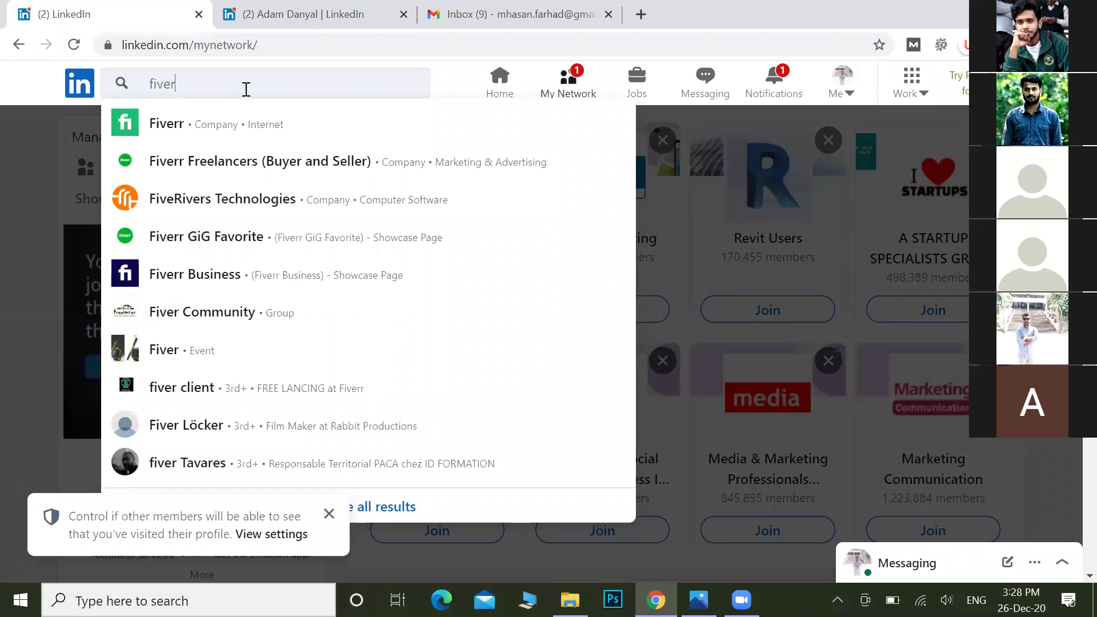
type("r")
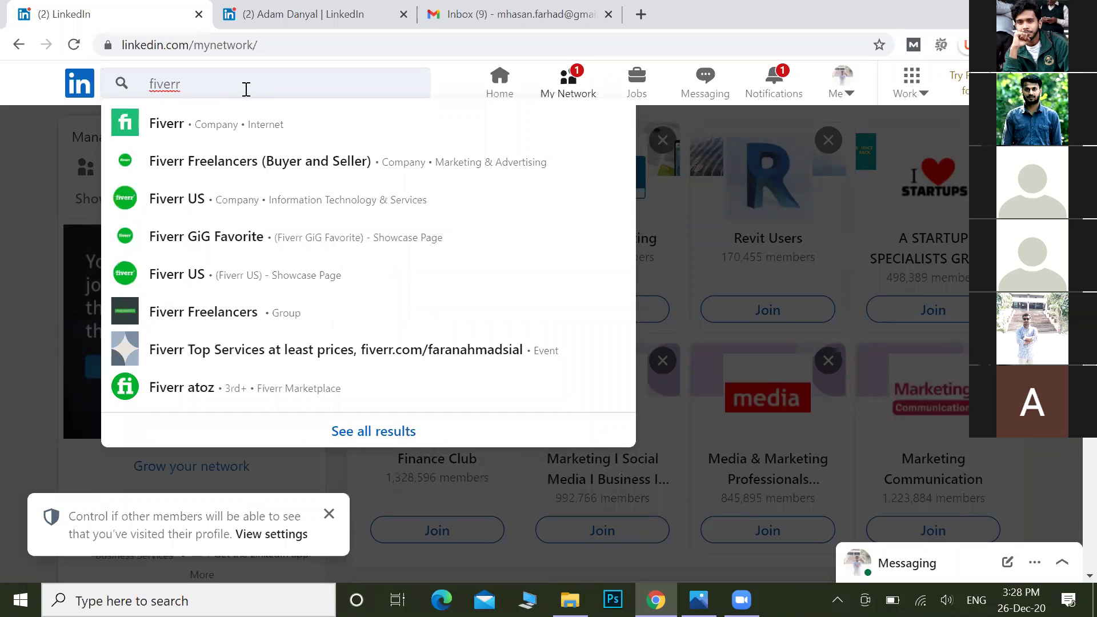
type(" b")
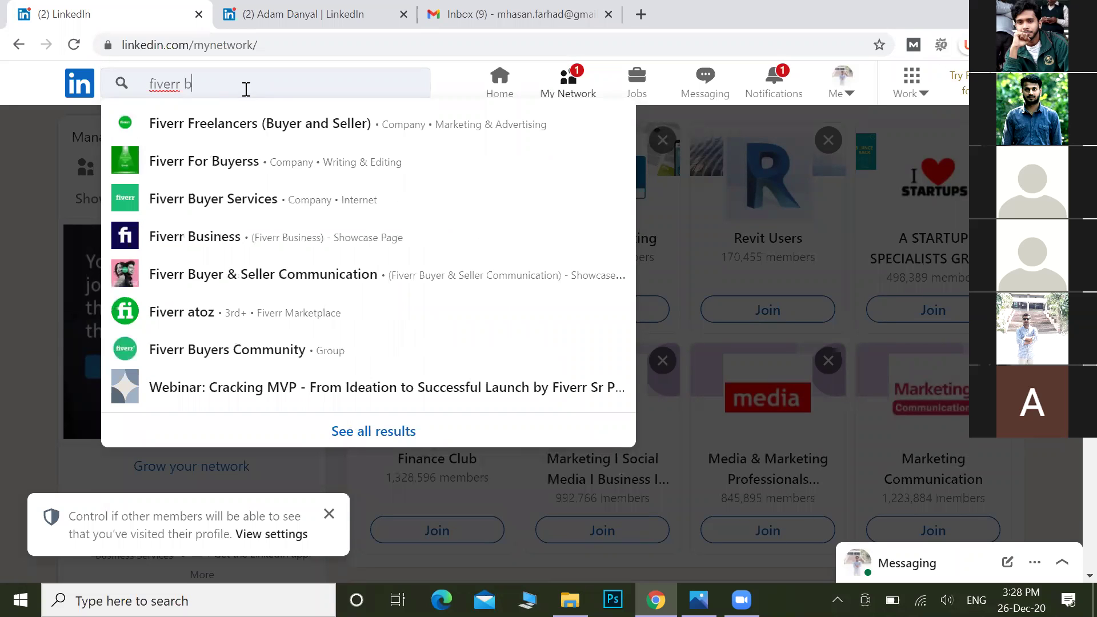
type("a")
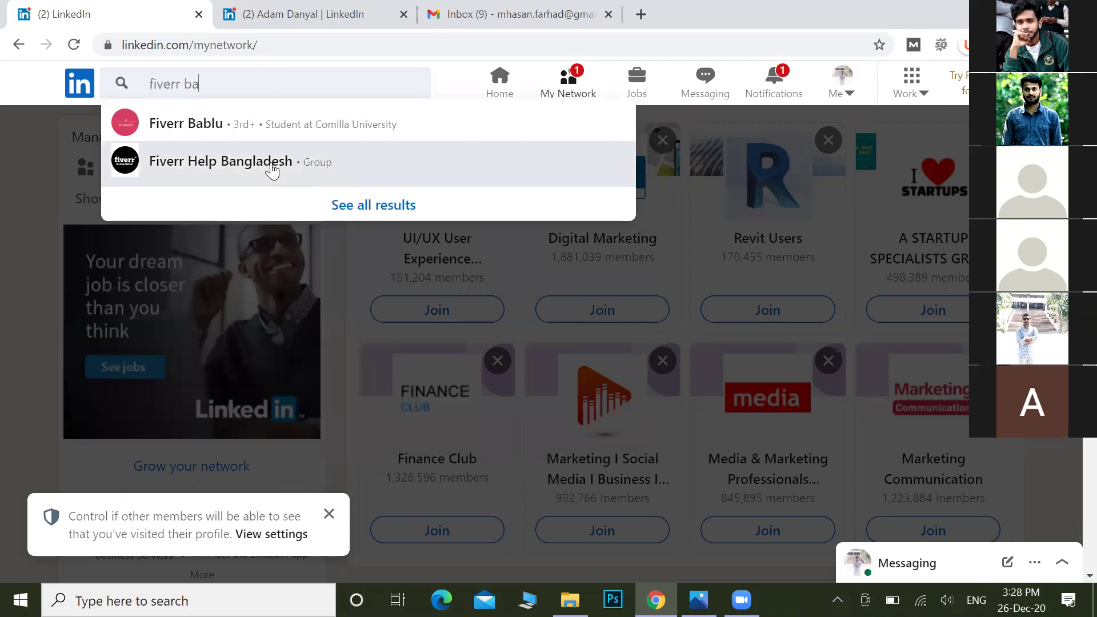
key("Escape")
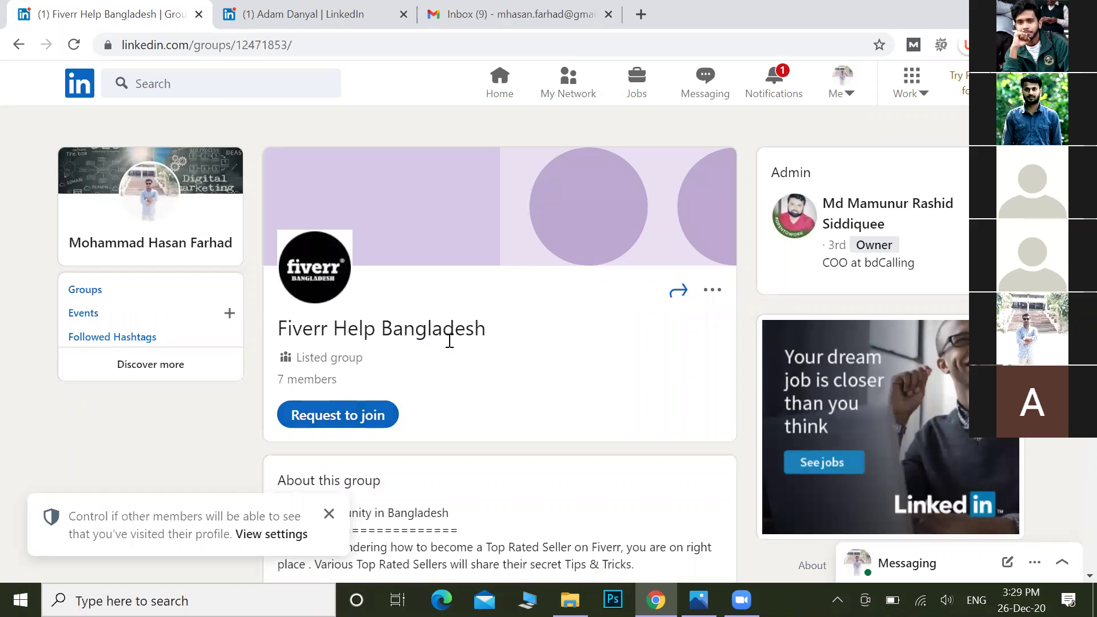
Review the 7-member Fiverr Help Bangladesh group and related groups, then close the extra profile tab.
scroll(565, 378, "down", 1)
scroll(564, 378, "down", 9)
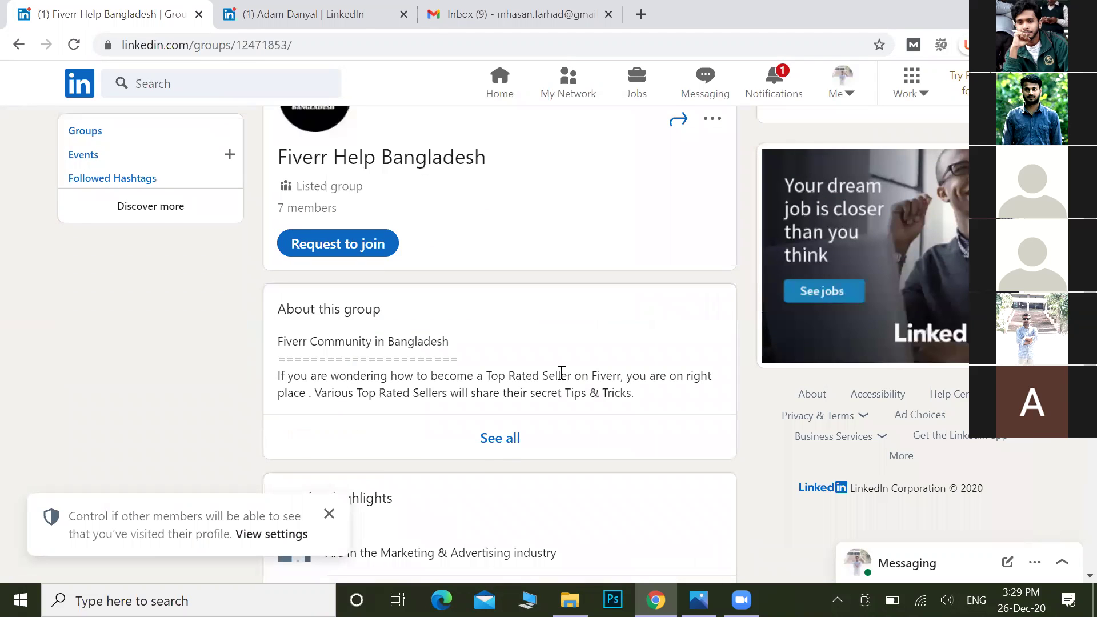
scroll(562, 381, "down", 1)
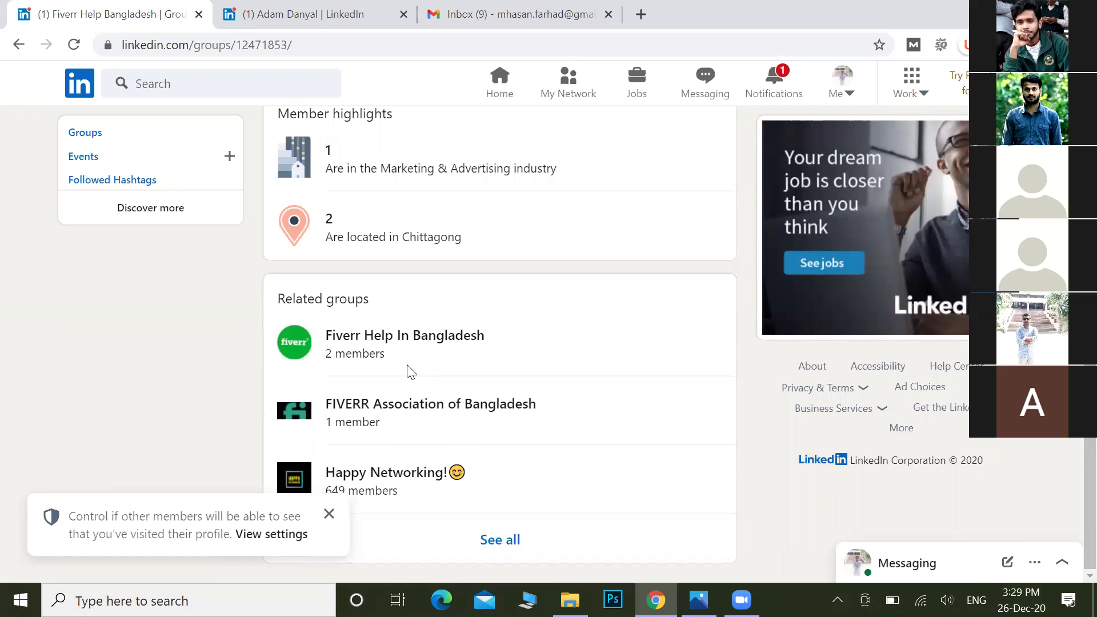
scroll(343, 257, "up", 5)
scroll(234, 114, "up", 3)
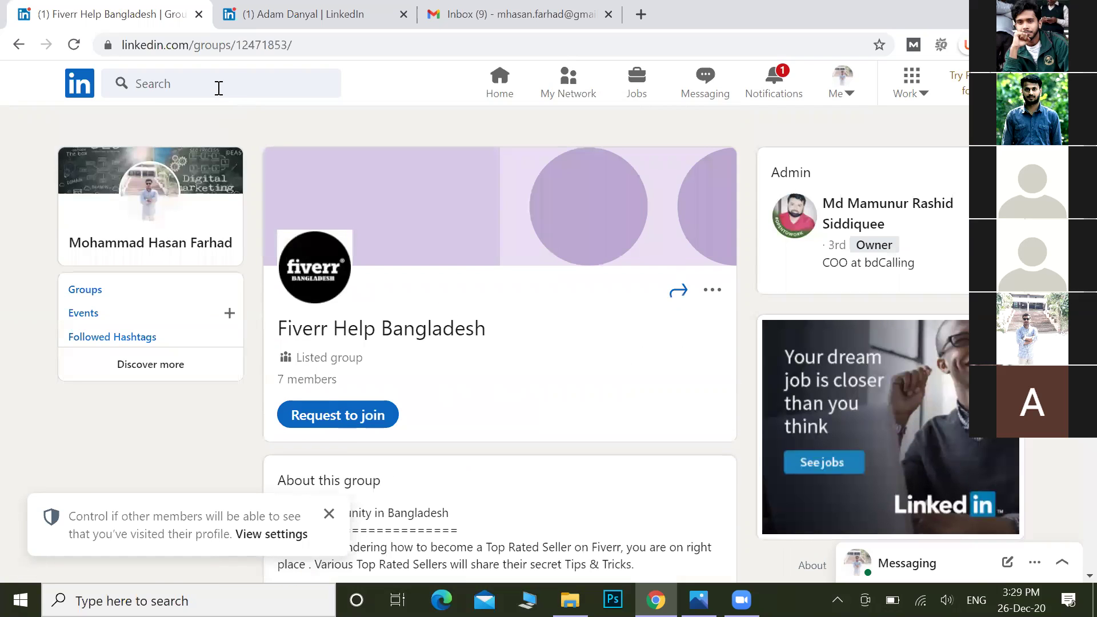
left_click(219, 85)
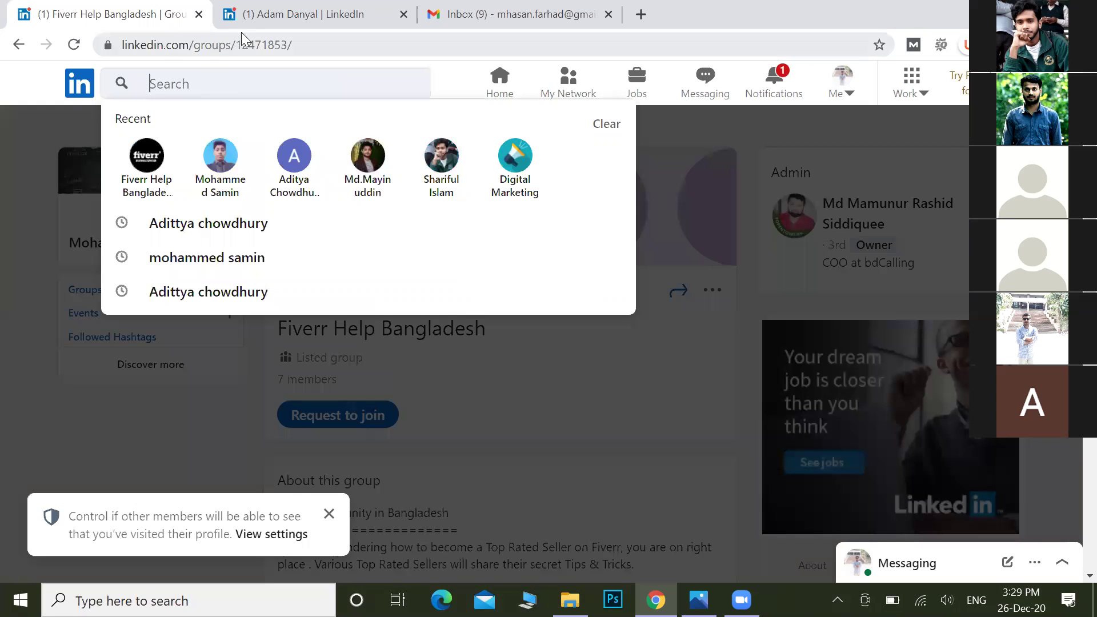
left_click(403, 14)
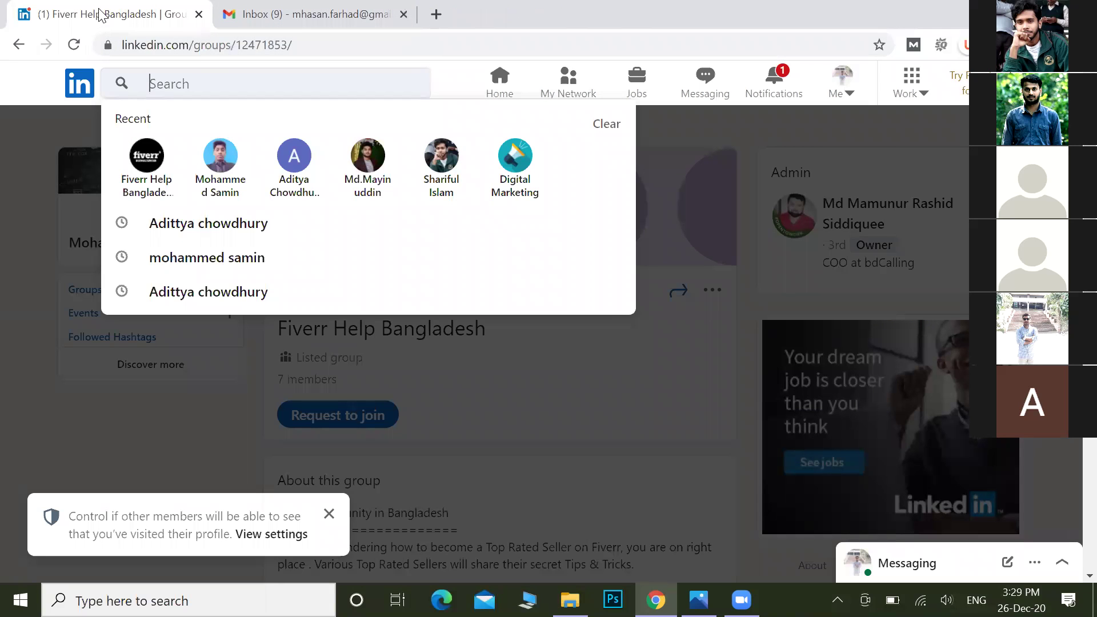
Return to the home feed and scroll through suggested posts such as #creativity.
left_click(511, 87)
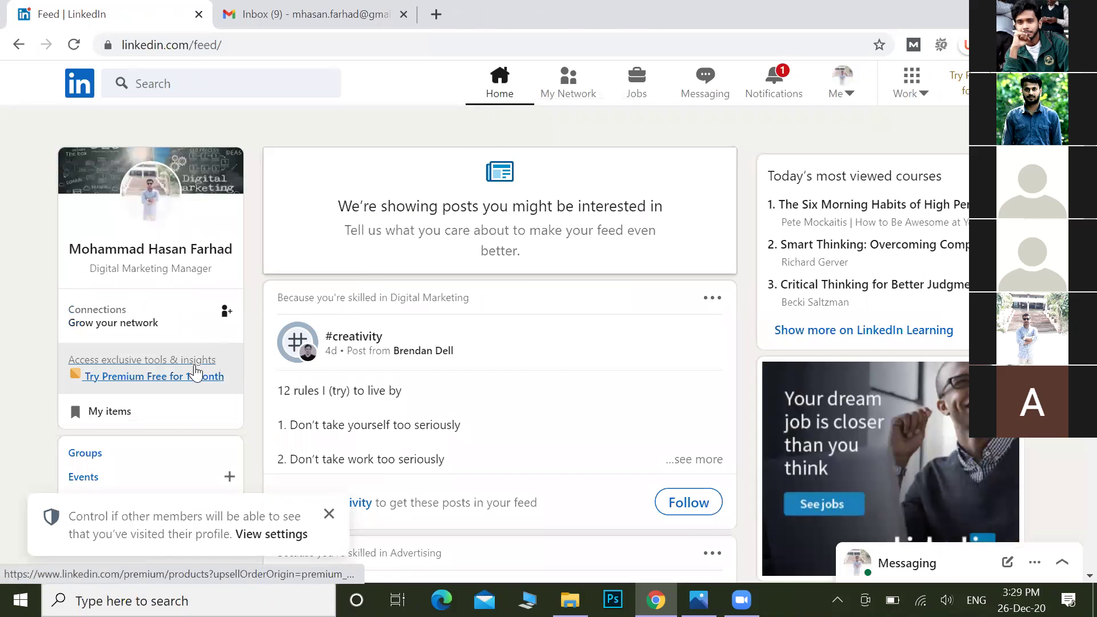
scroll(196, 374, "down", 2)
scroll(199, 376, "down", 1)
scroll(198, 371, "down", 3)
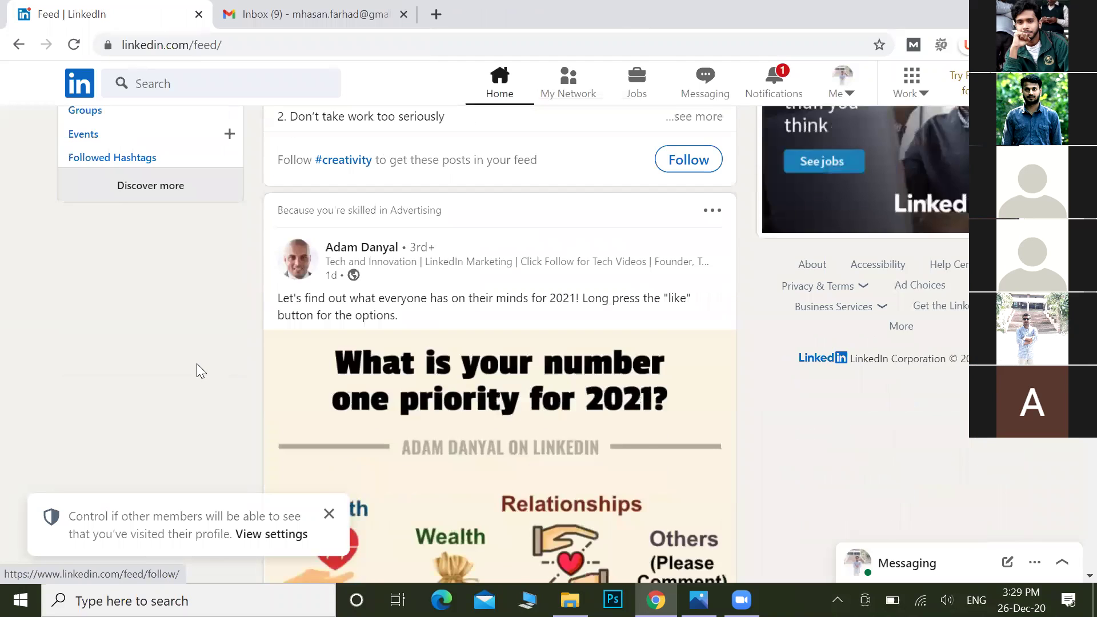
scroll(197, 365, "up", 6)
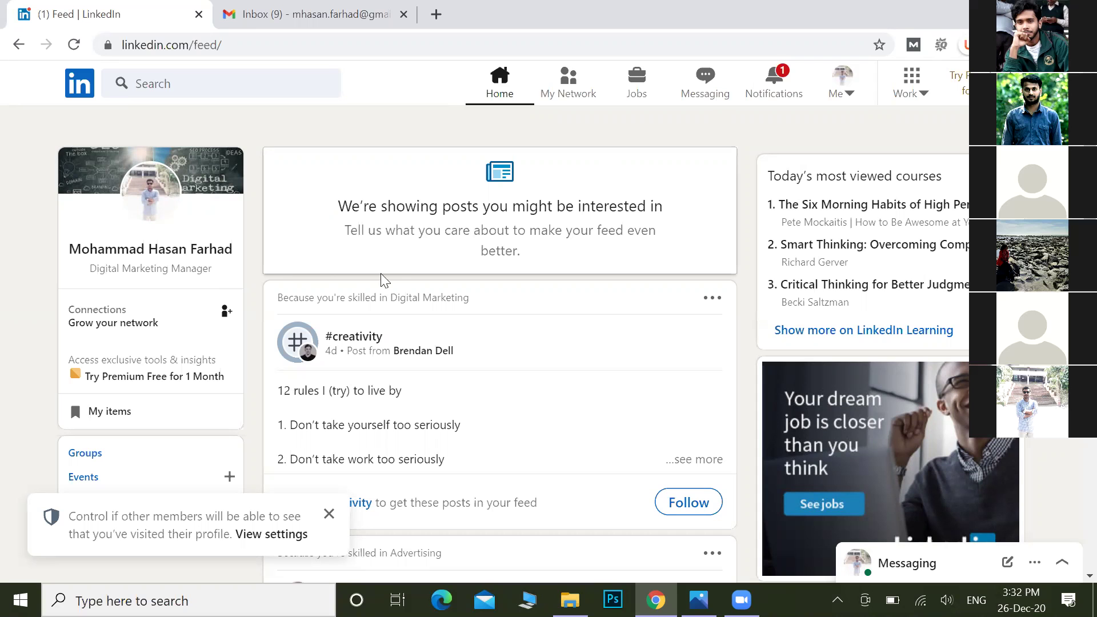
scroll(590, 360, "down", 1)
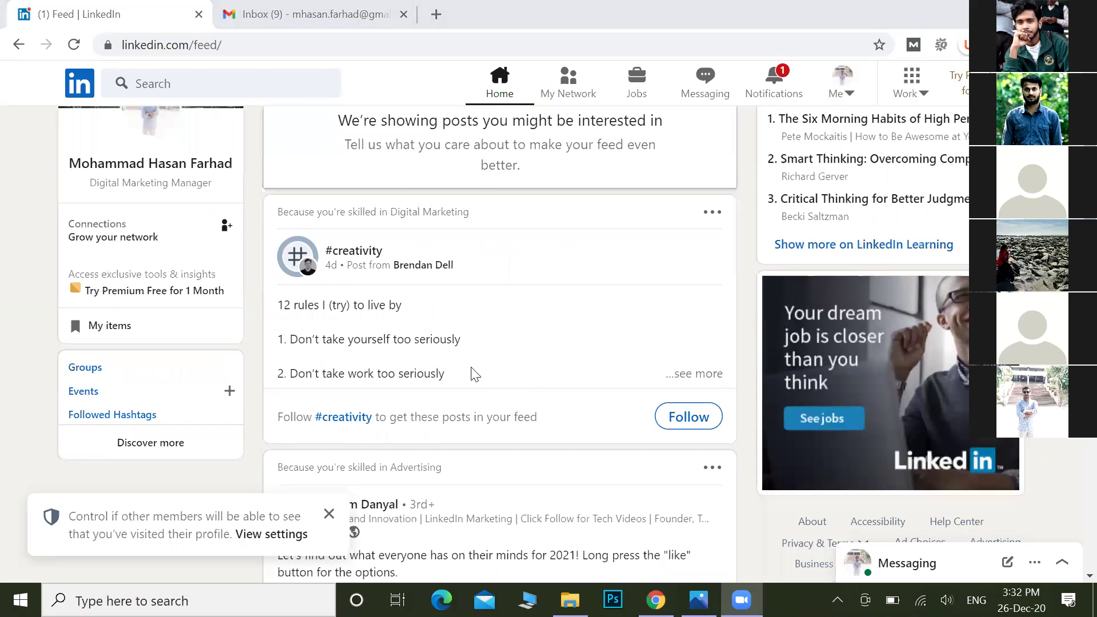
scroll(463, 337, "down", 3)
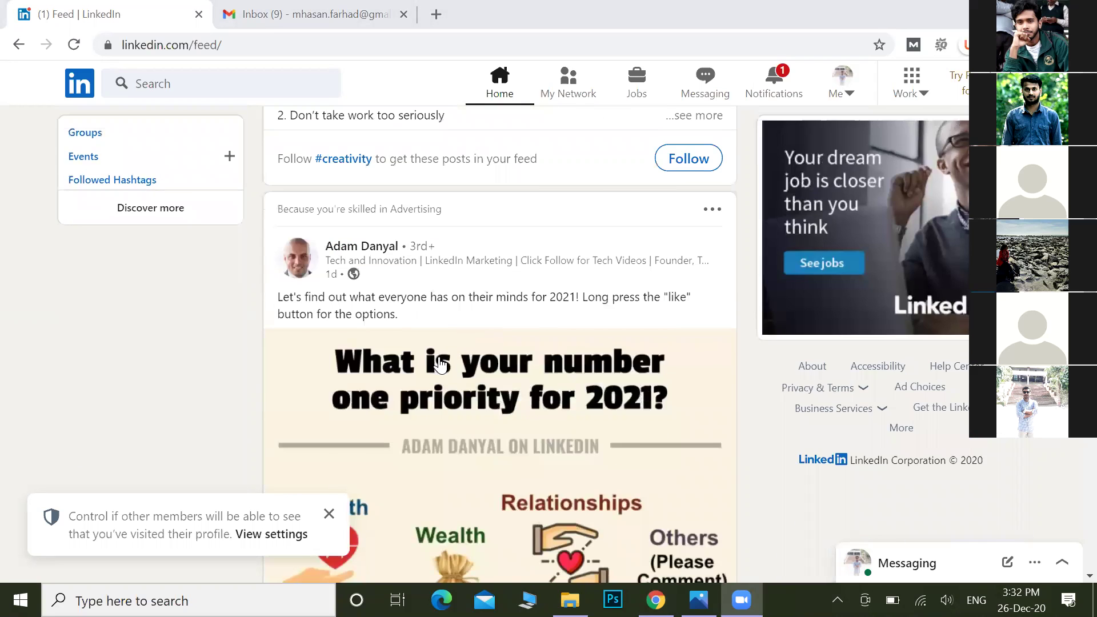
scroll(440, 364, "up", 4)
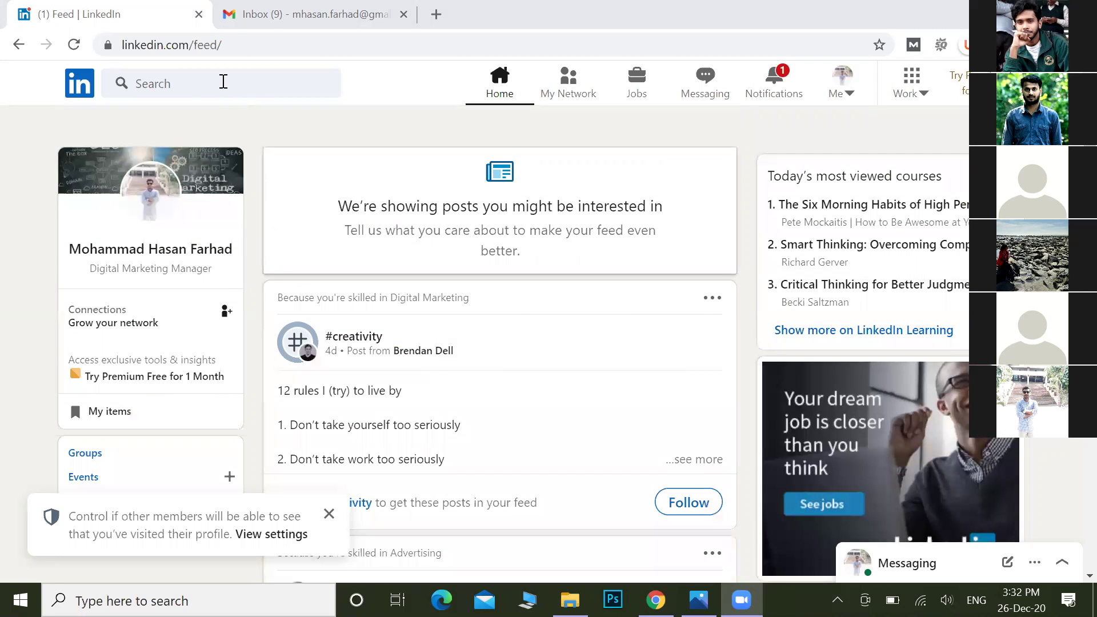
left_click(223, 83)
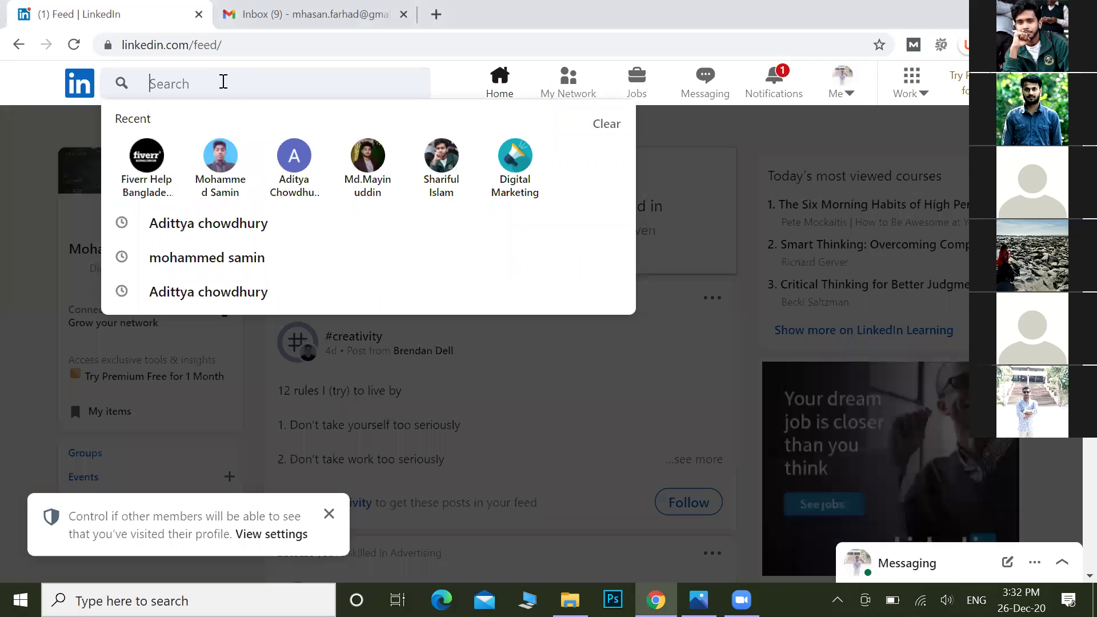
Search 'freela', fixing a typo, and choose the Freelancer.com company suggestion.
type("fre")
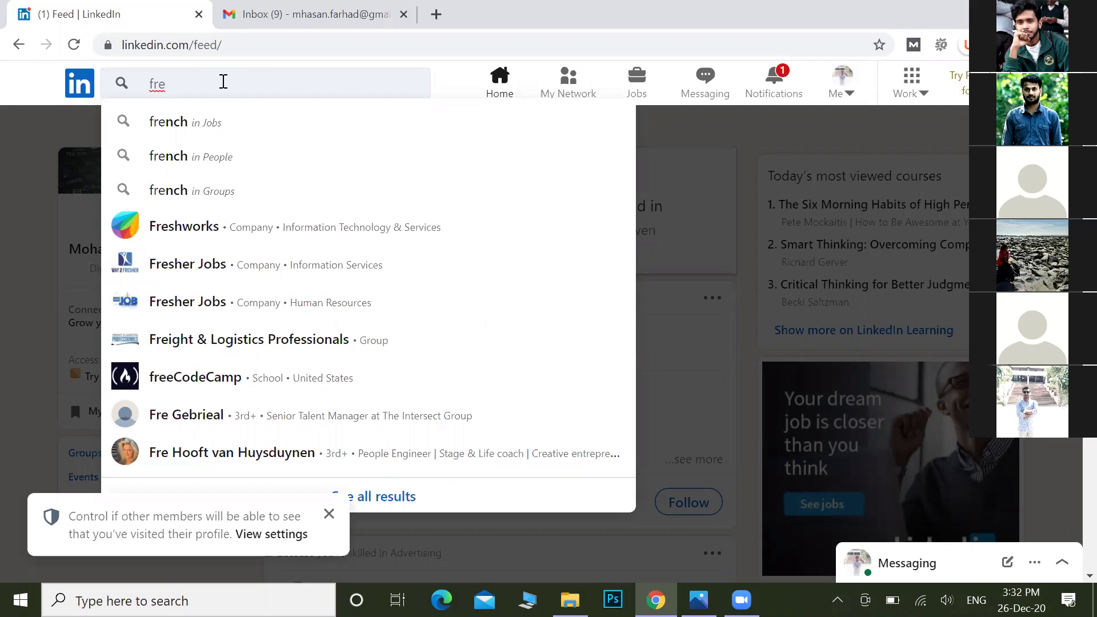
type("l")
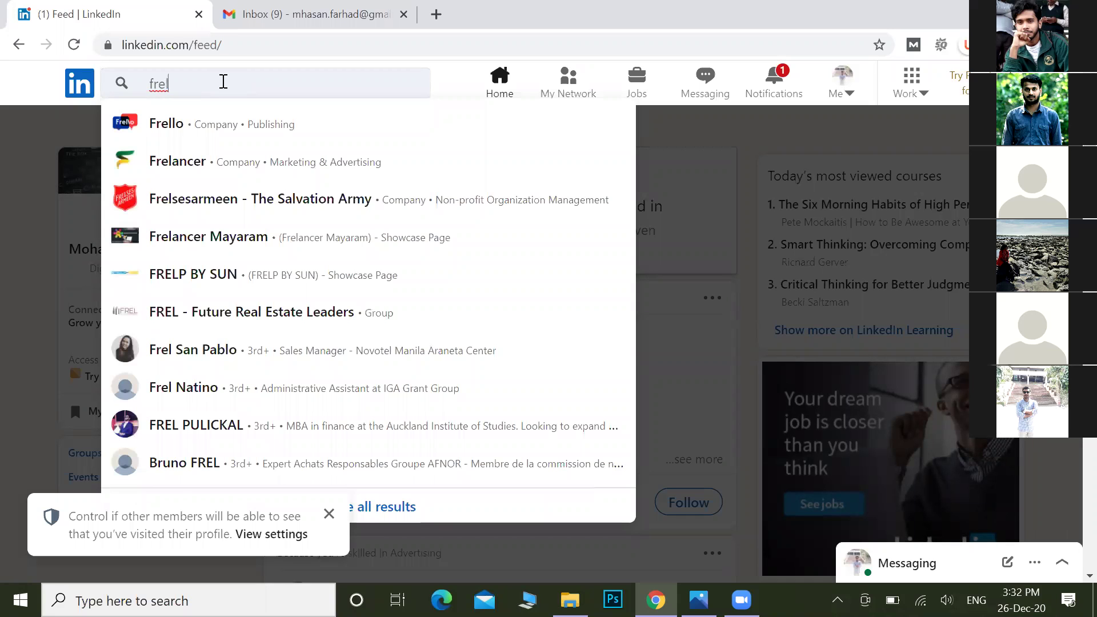
type("e")
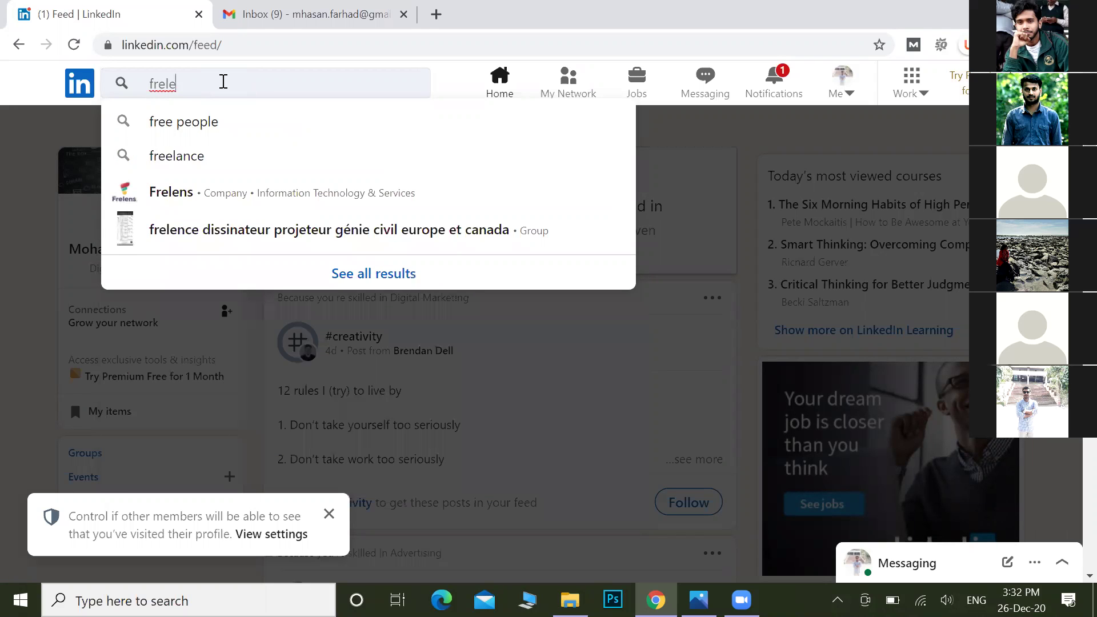
key("BackSpace")
key("BackSpace")
type("ela")
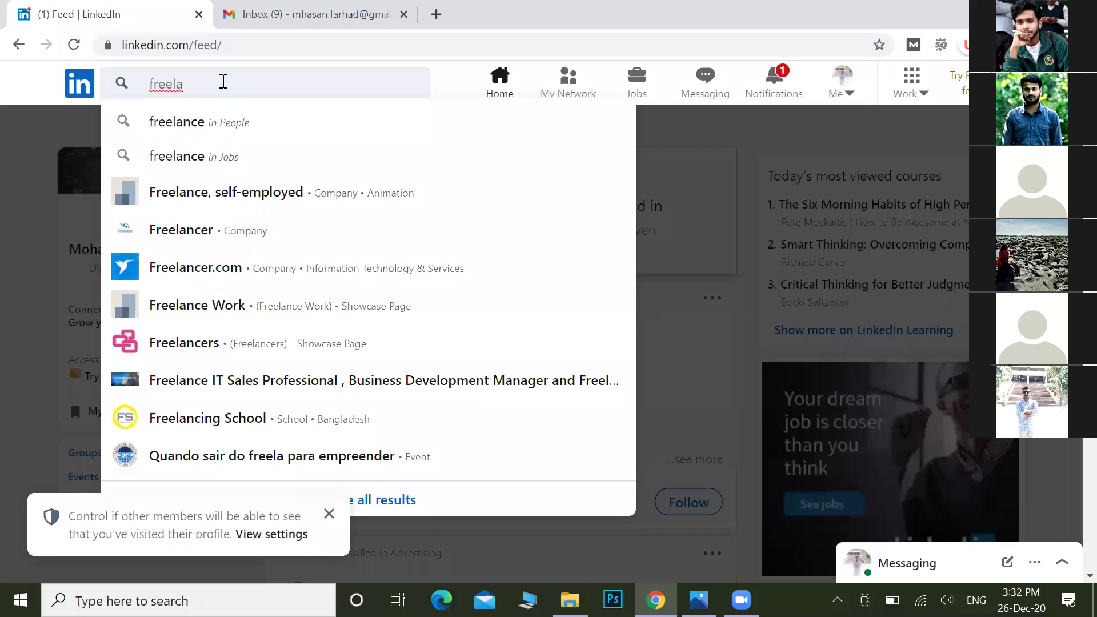
left_click(311, 272)
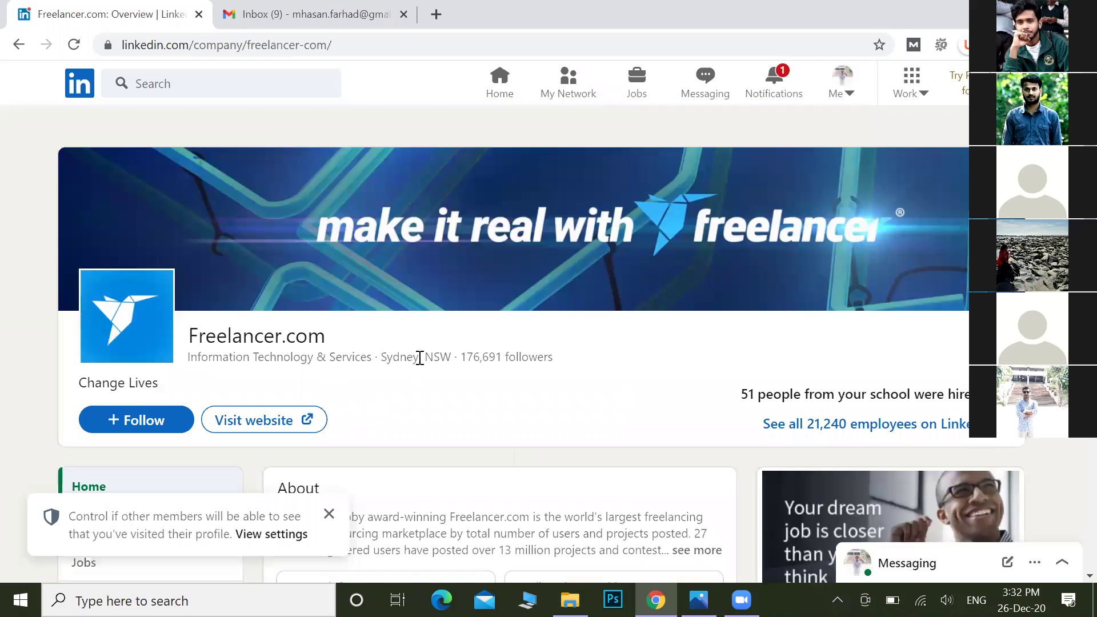
Scroll through Freelancer.com's company page and posts, then open Notifications.
scroll(431, 392, "down", 2)
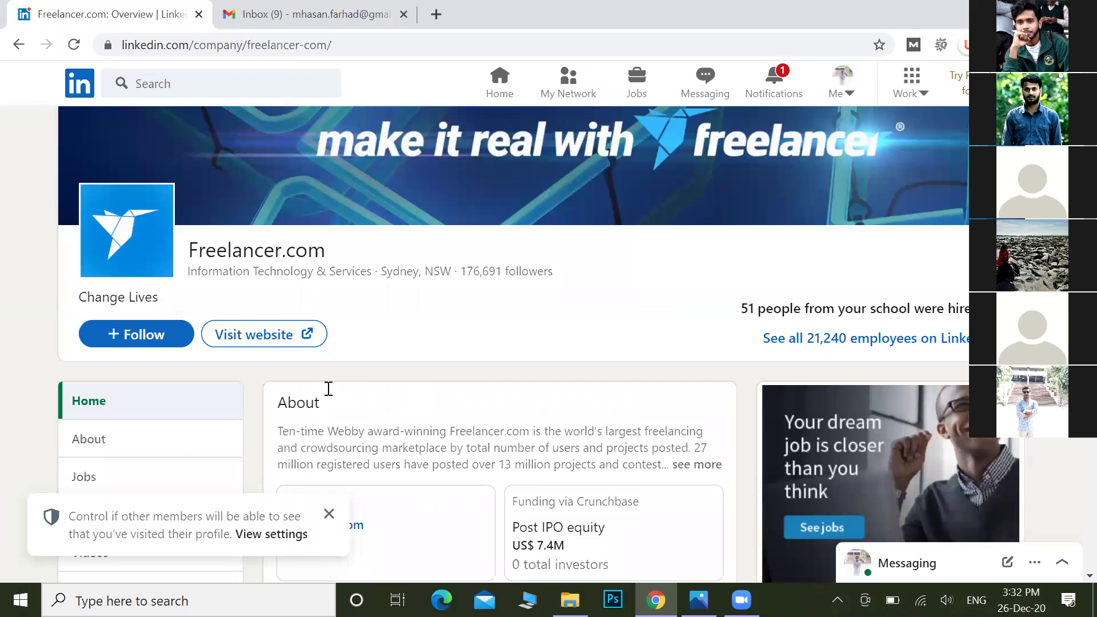
scroll(326, 386, "down", 4)
scroll(366, 382, "down", 4)
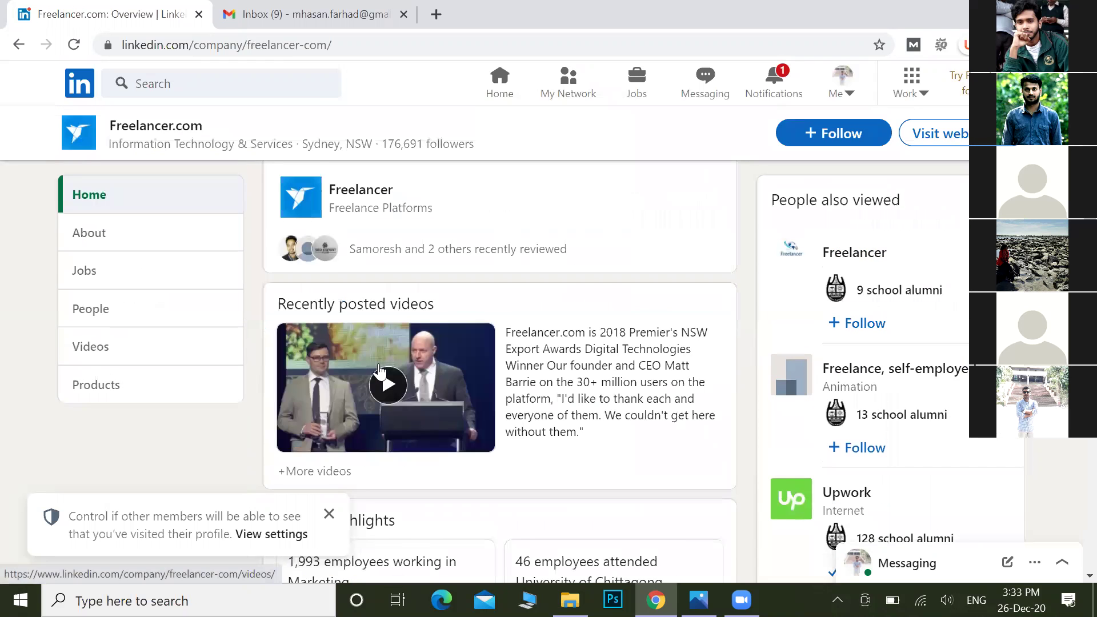
scroll(426, 485, "down", 3)
scroll(423, 485, "down", 3)
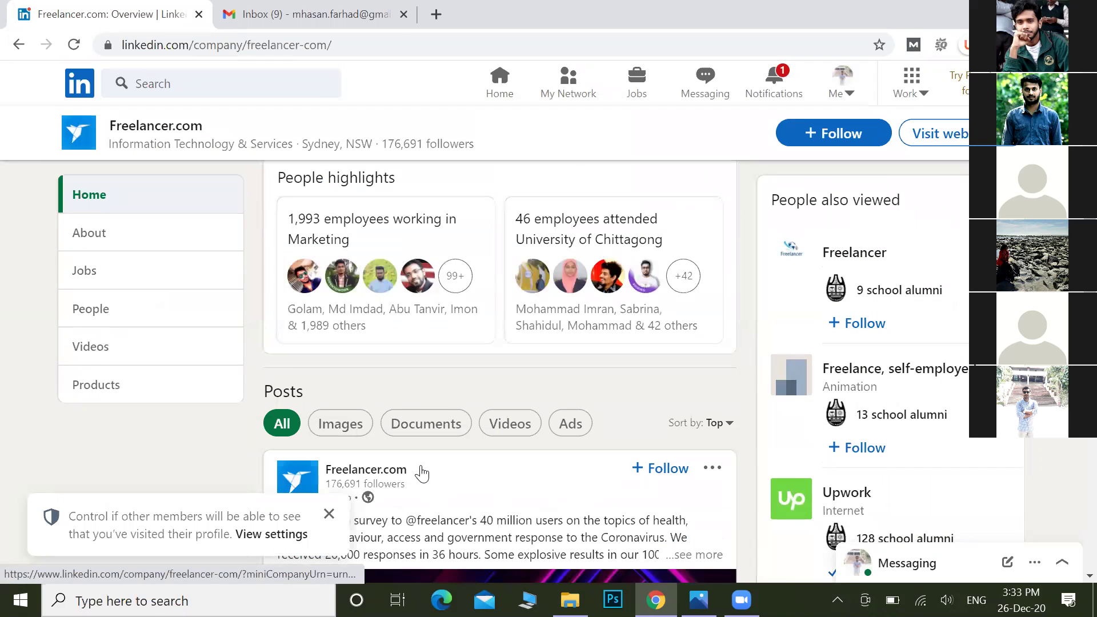
scroll(420, 463, "down", 5)
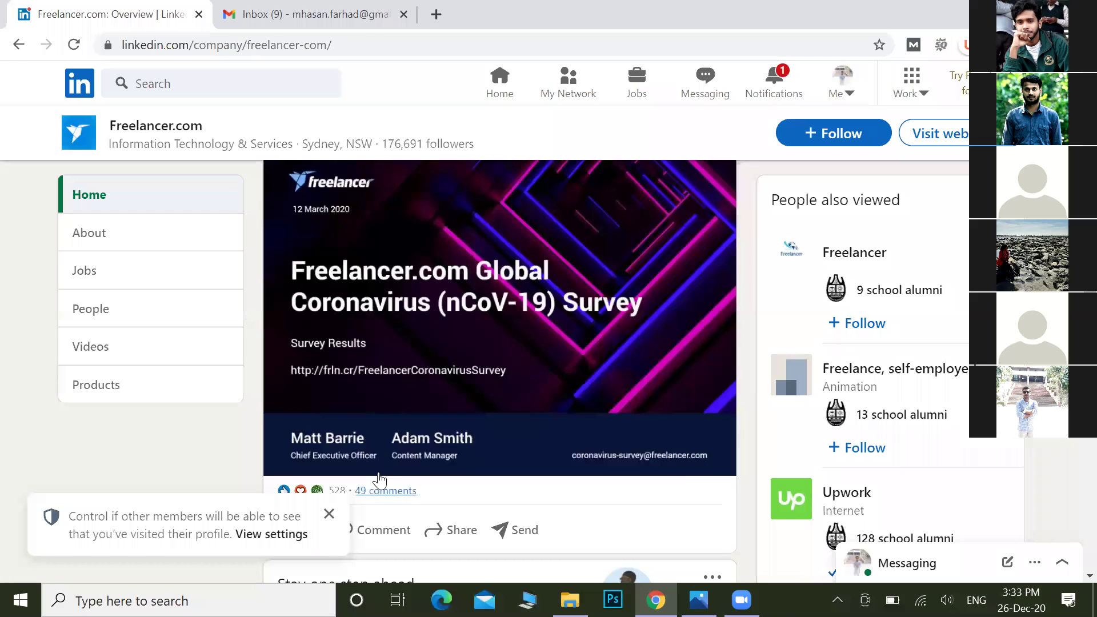
scroll(377, 396, "down", 1)
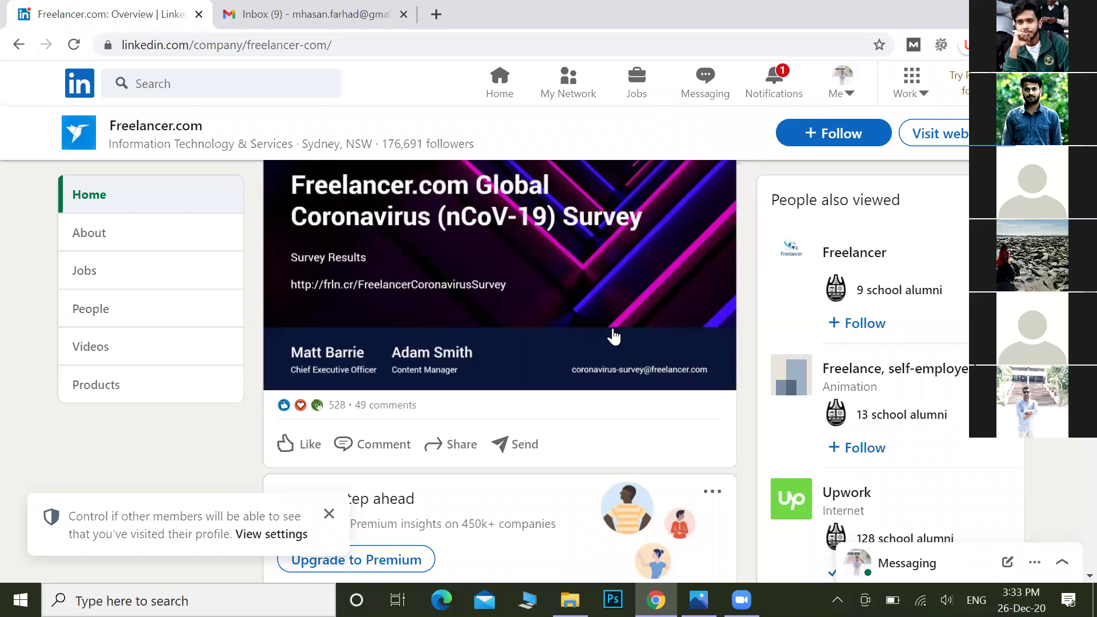
left_click(785, 92)
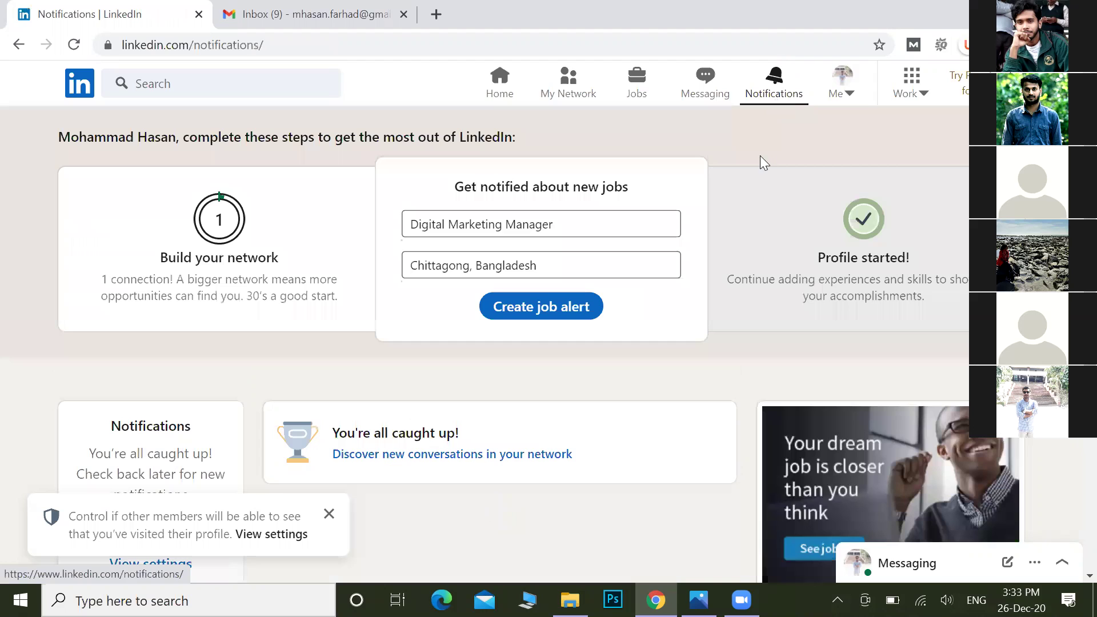
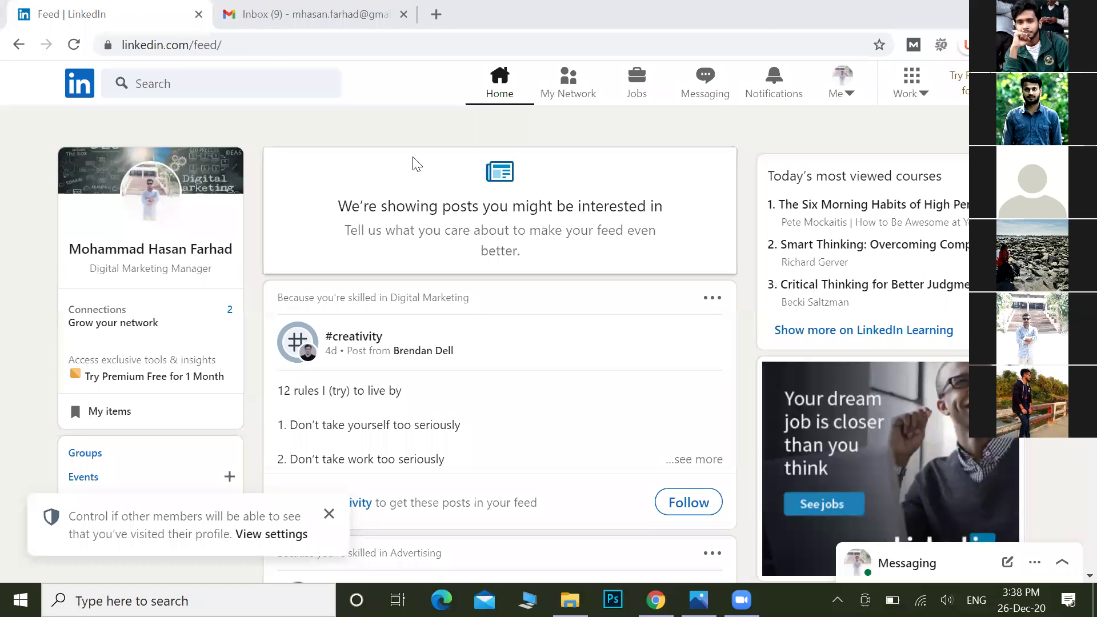
Search LinkedIn for 'digital marketing' and switch the results from Jobs to Companies.
left_click(257, 84)
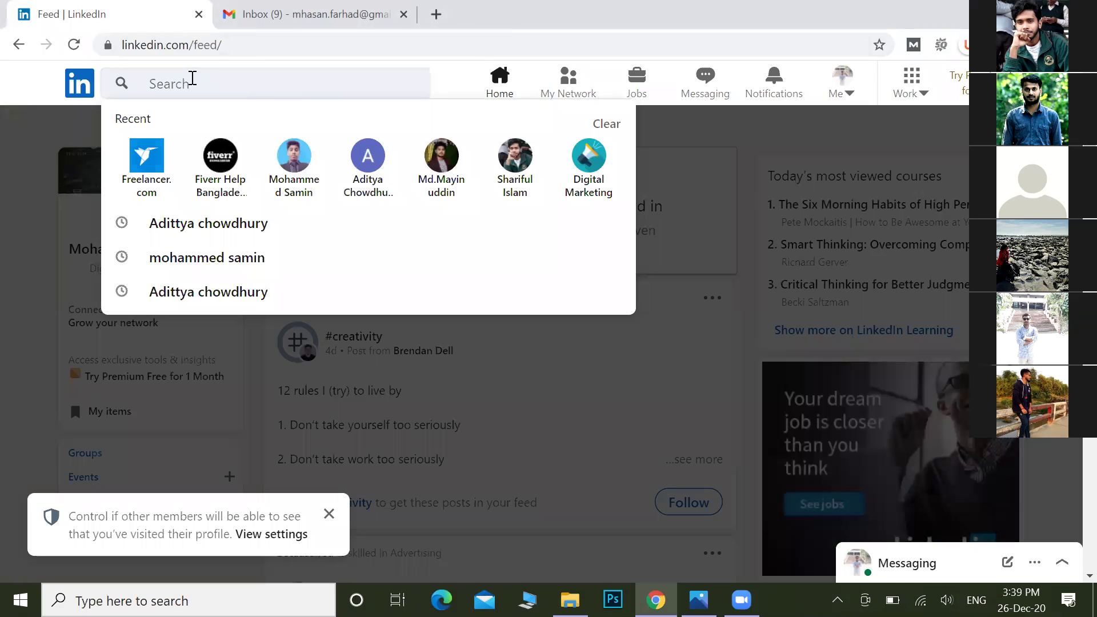
type("dig")
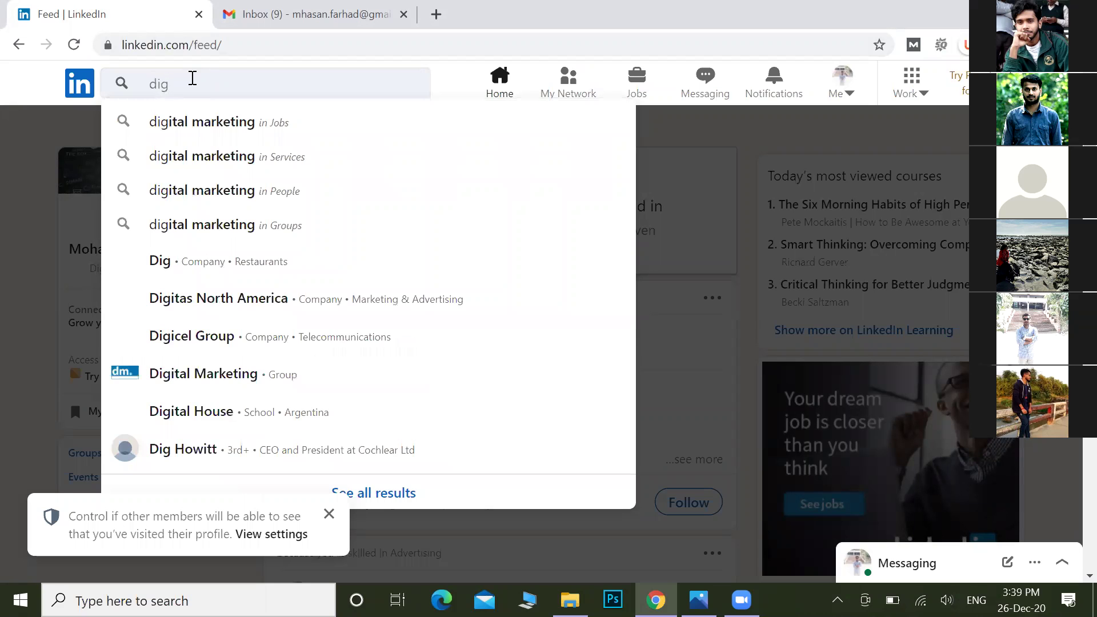
left_click(235, 121)
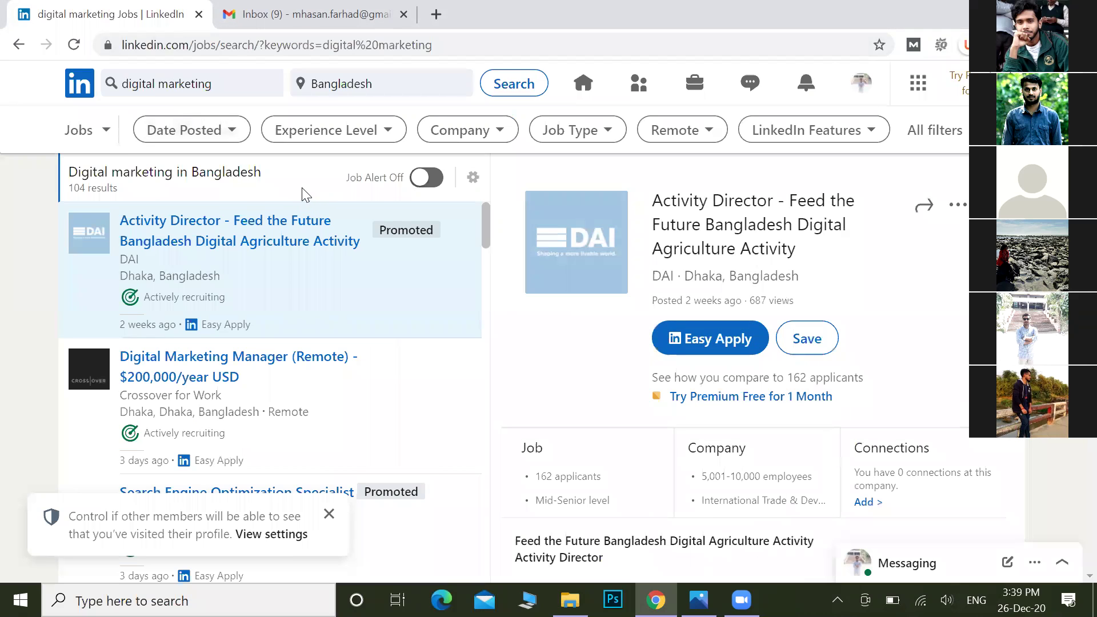
left_click(108, 134)
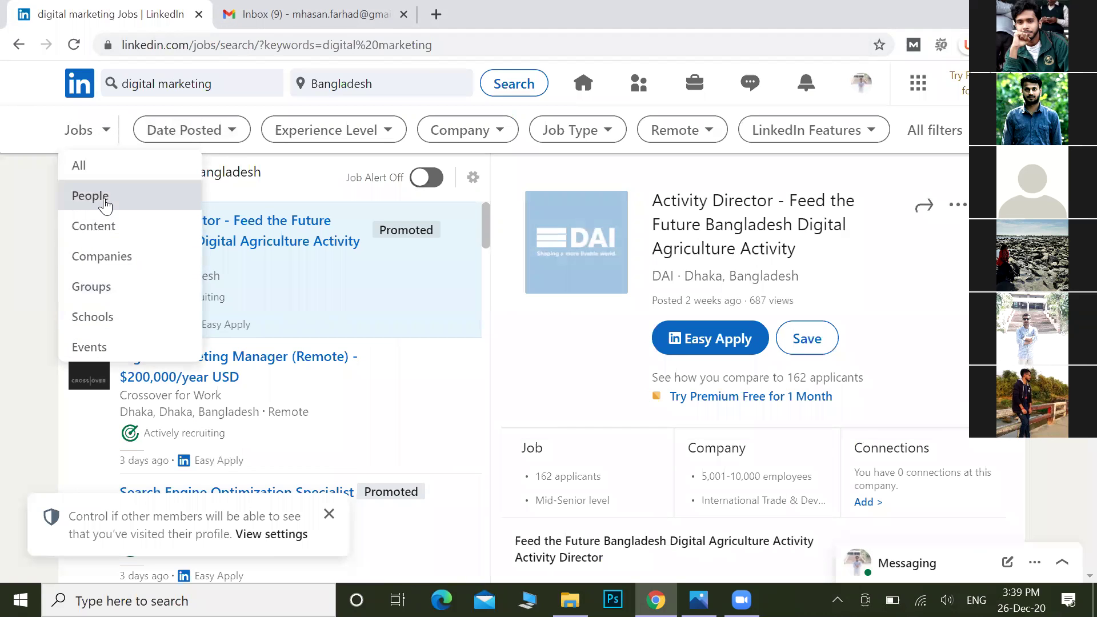
left_click(112, 259)
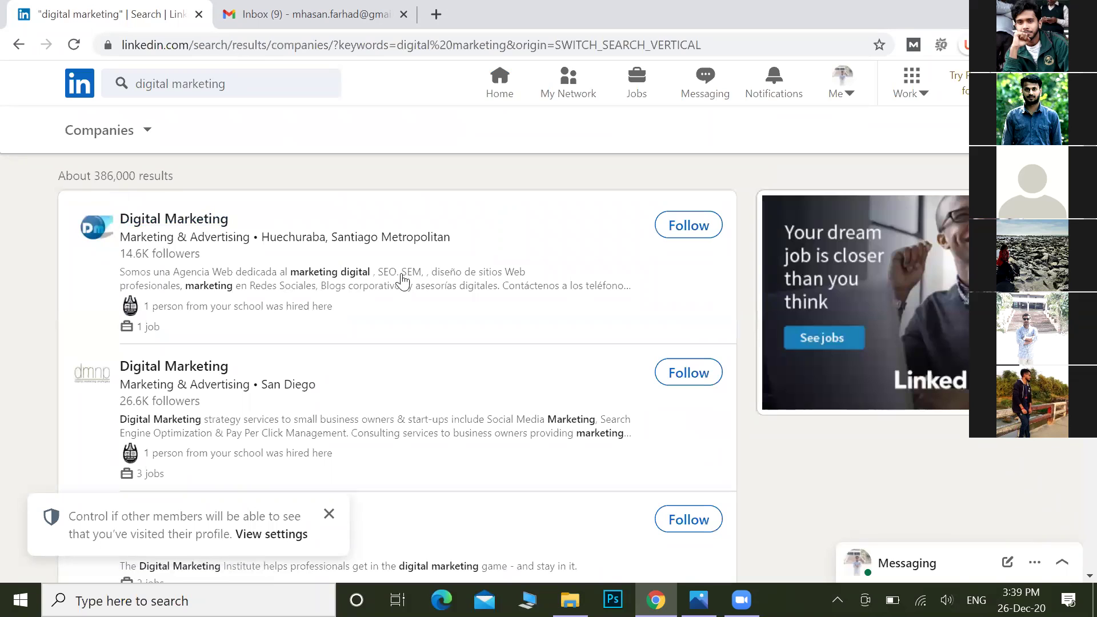
Open the first two Digital Marketing companies and Digital Marketing Institute in new tabs.
scroll(495, 270, "down", 1)
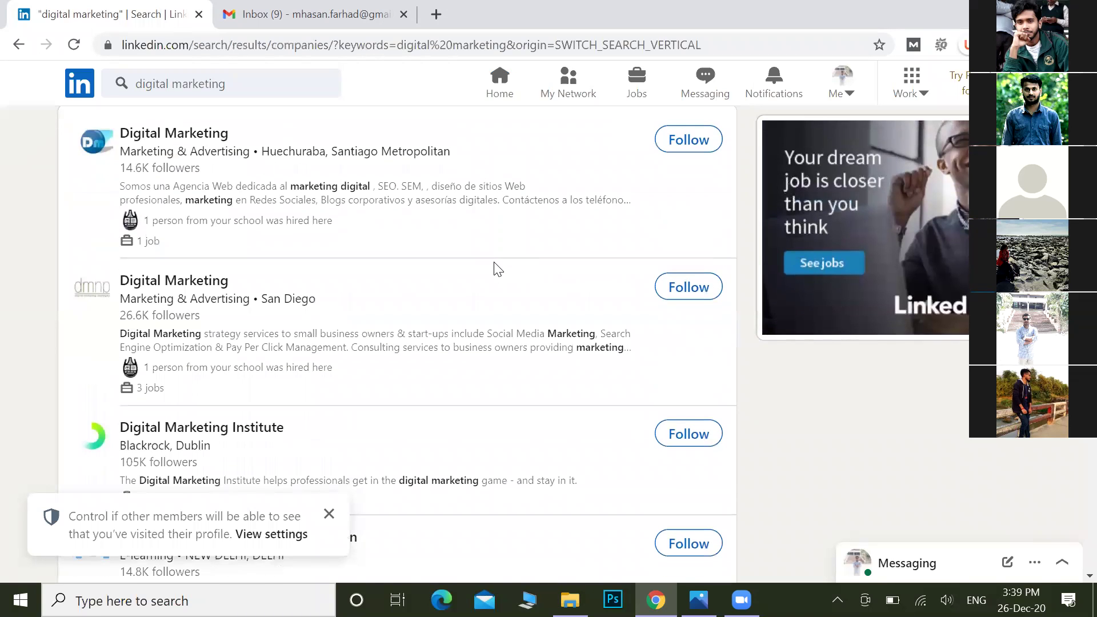
scroll(495, 269, "up", 1)
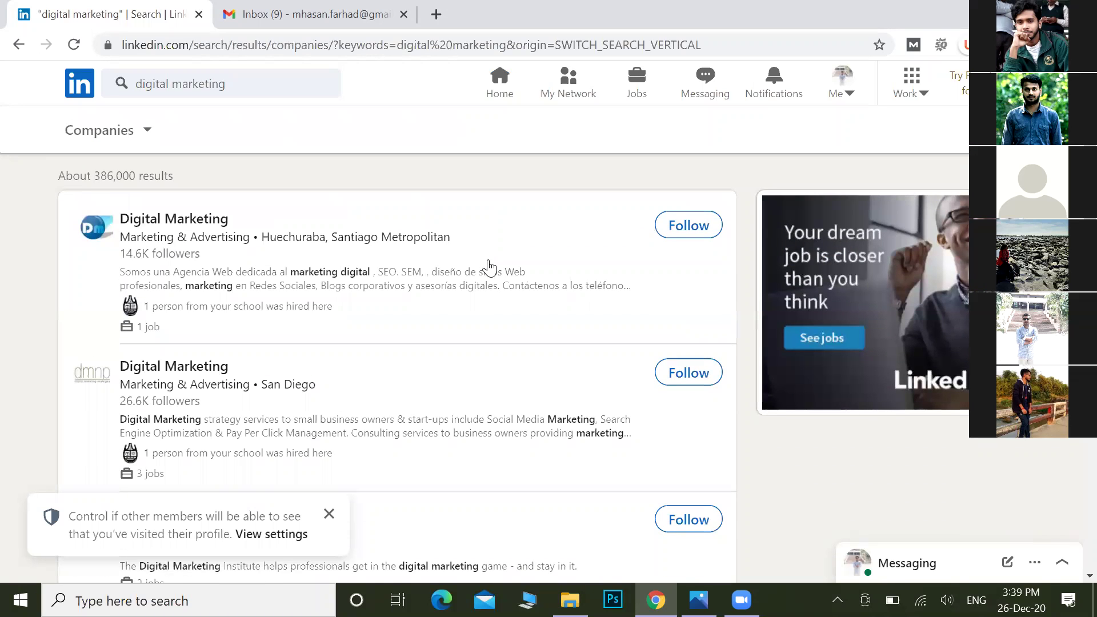
right_click(170, 223)
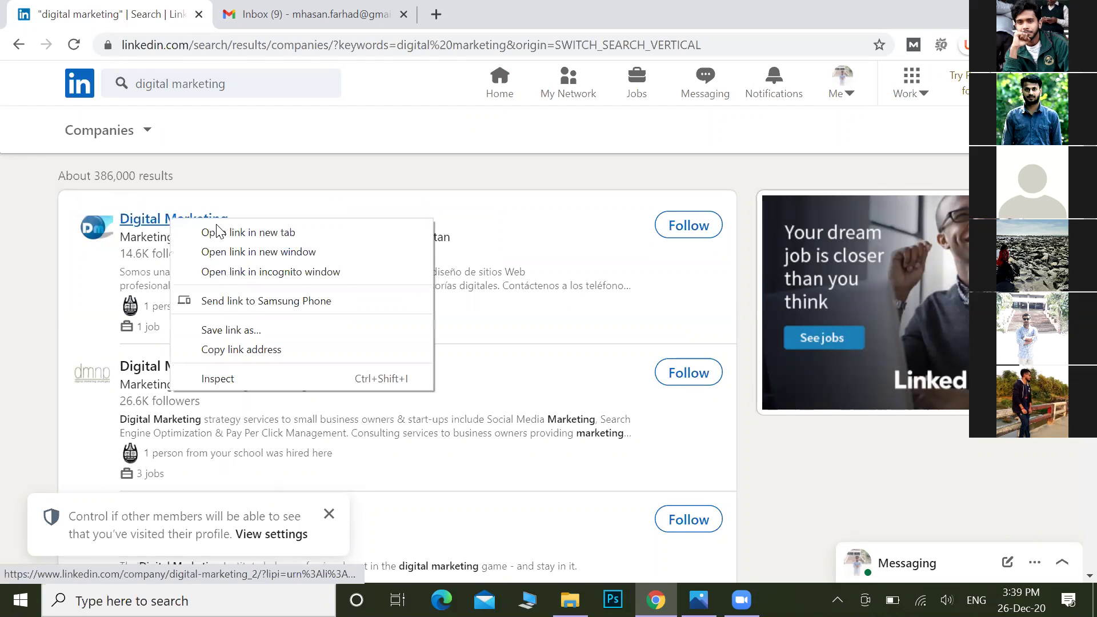
left_click(222, 233)
right_click(235, 370)
left_click(267, 377)
scroll(248, 384, "down", 1)
scroll(247, 385, "down", 2)
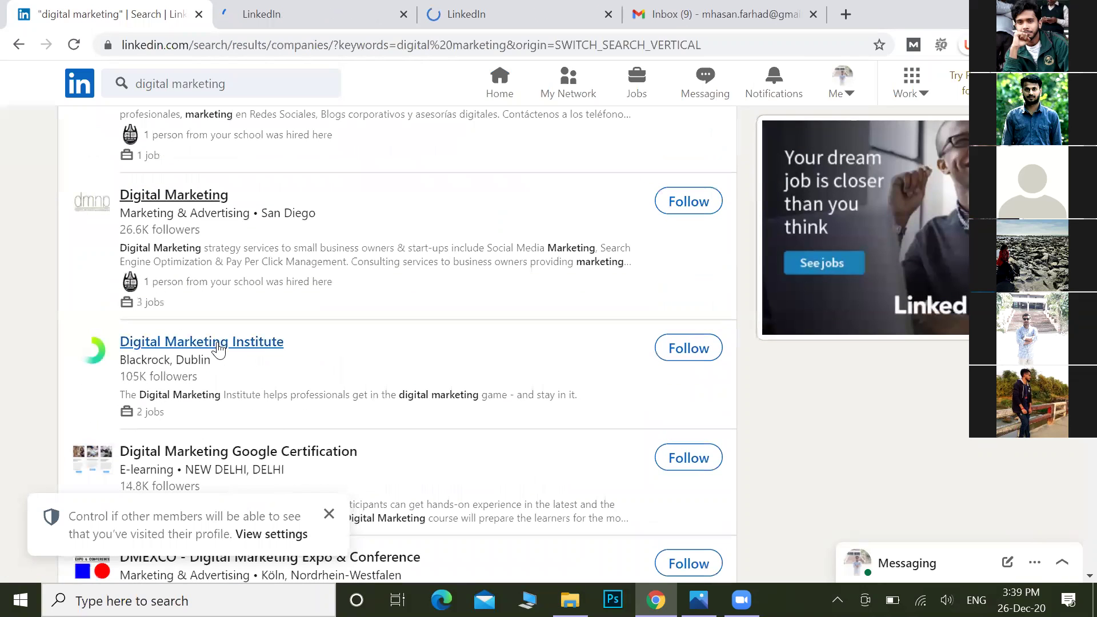
right_click(221, 344)
left_click(270, 352)
Open Digital Marketing Google Certification, DMEXCO and Nexa in new tabs, then view the Huechuraba page.
scroll(273, 360, "down", 3)
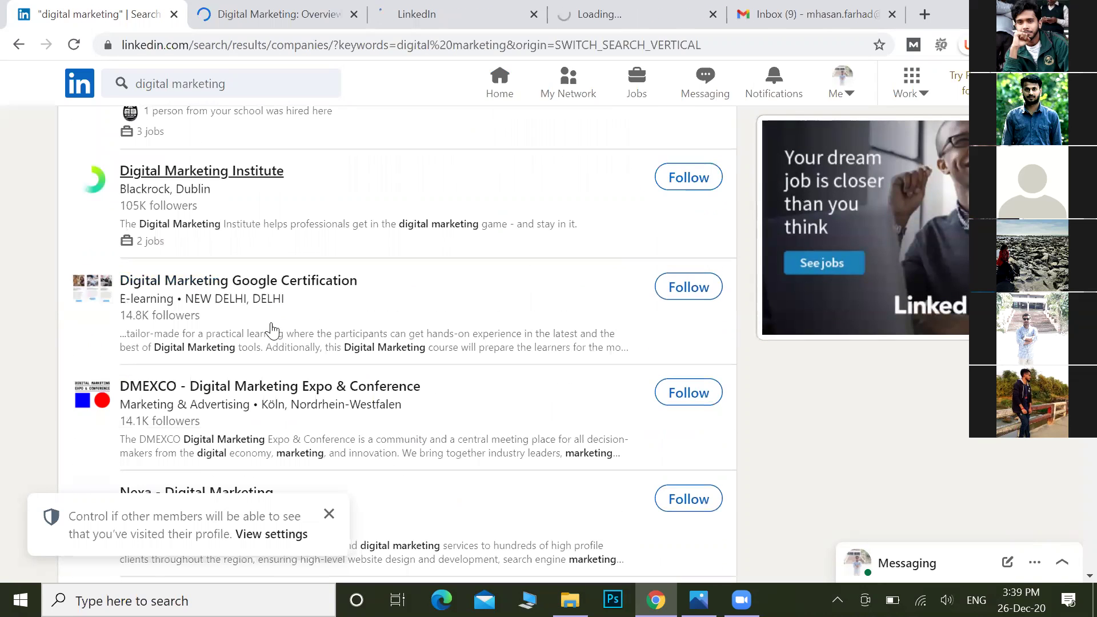
right_click(283, 277)
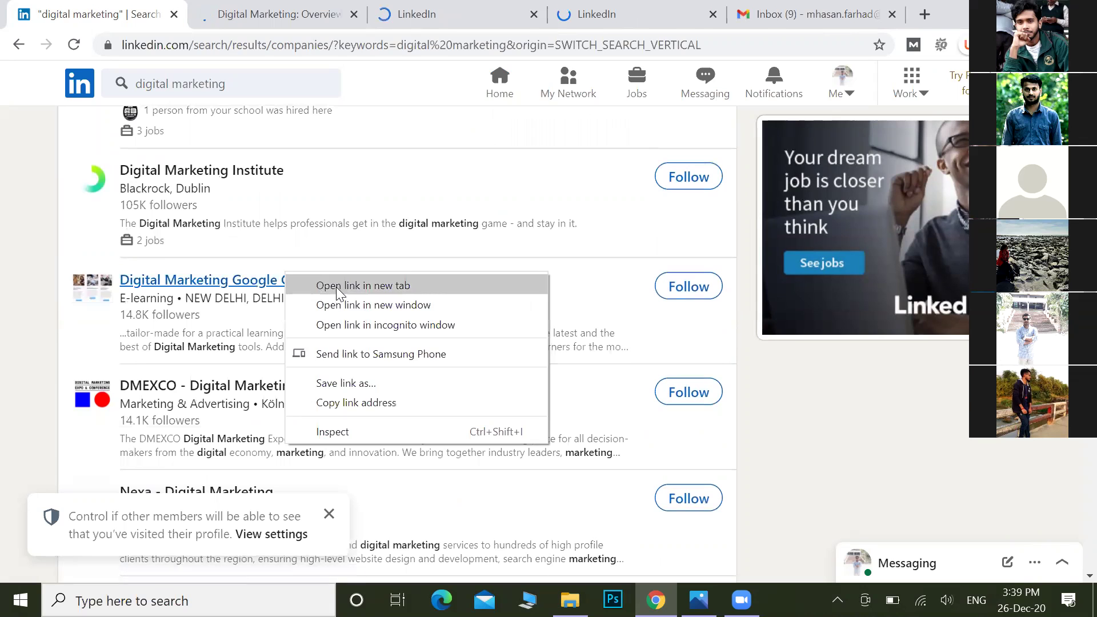
left_click(336, 286)
scroll(322, 311, "down", 1)
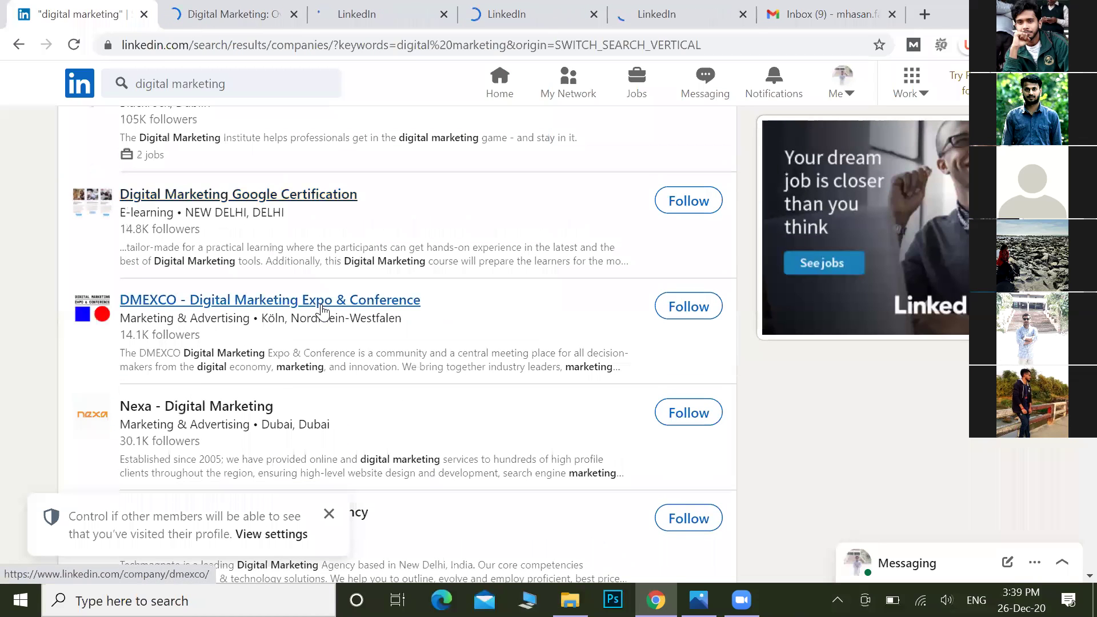
right_click(321, 307)
left_click(360, 317)
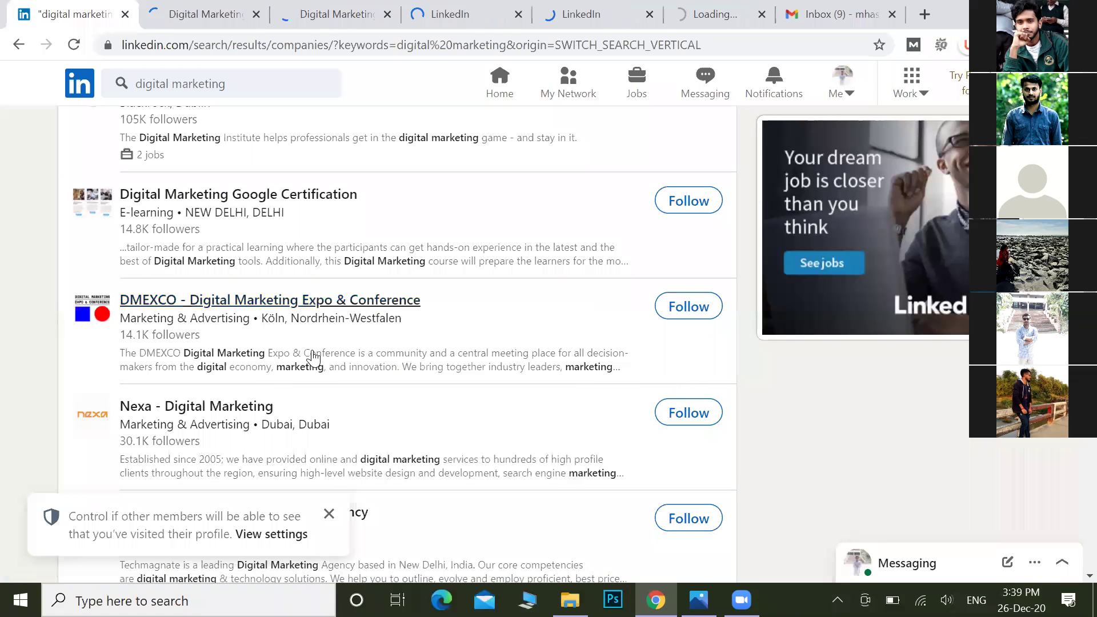
right_click(251, 406)
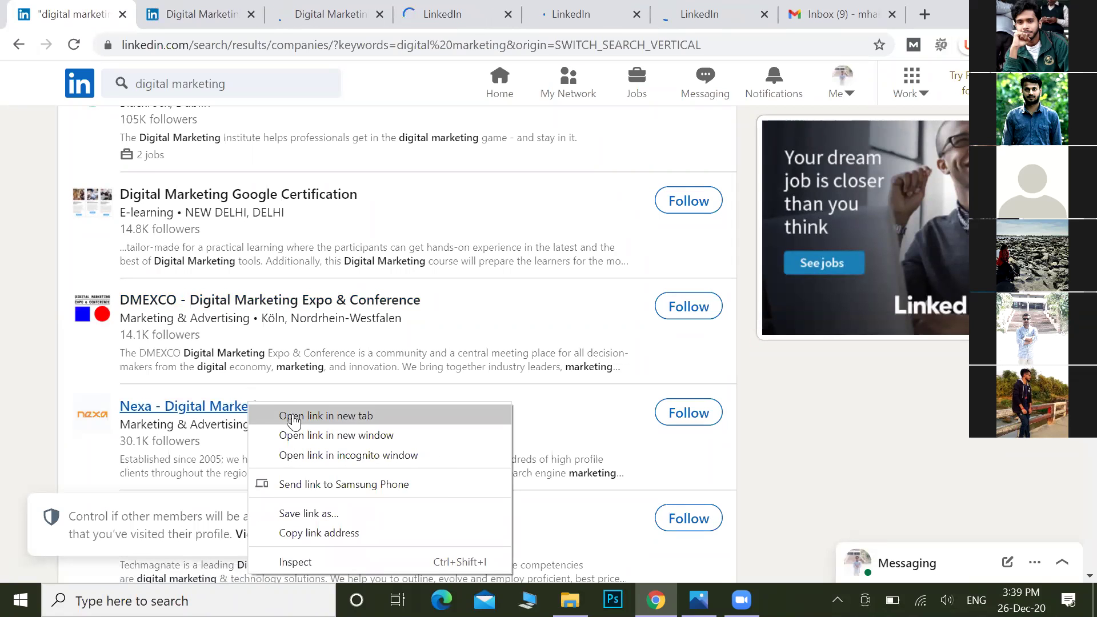
left_click(292, 416)
scroll(286, 371, "down", 1)
left_click(174, 16)
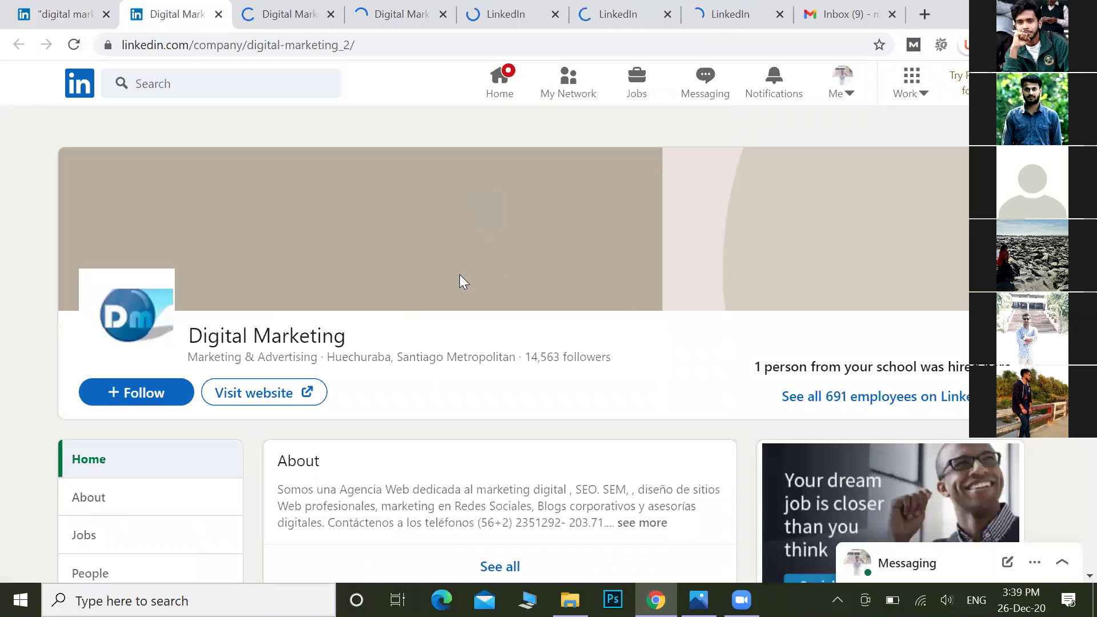
Filter the Huechuraba Digital Marketing page's posts by Images, then by Documents.
scroll(459, 275, "down", 4)
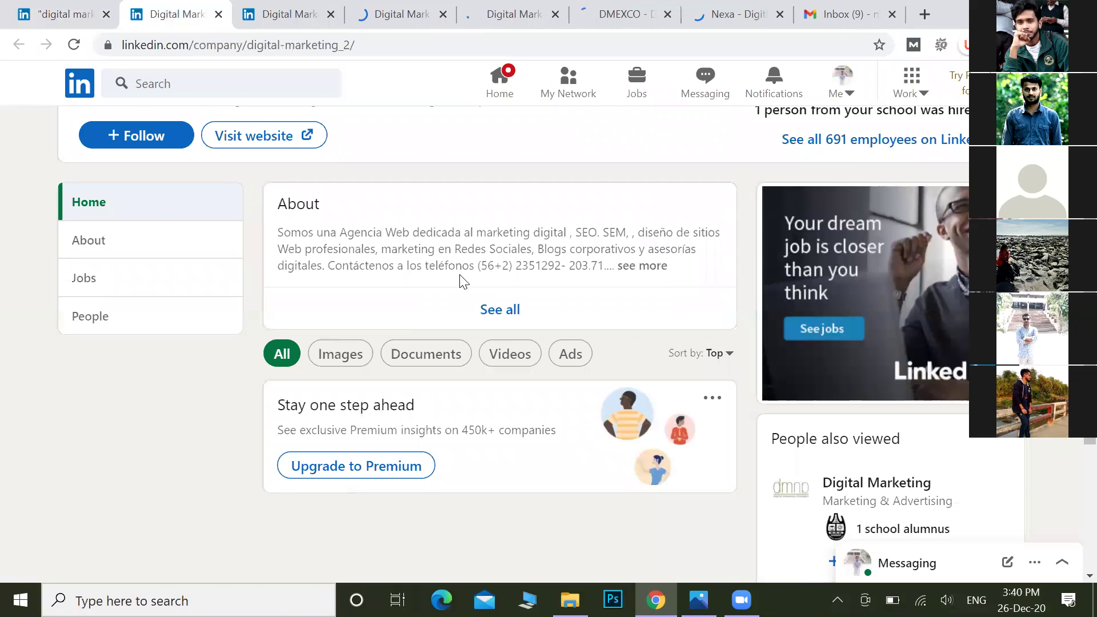
scroll(463, 280, "up", 2)
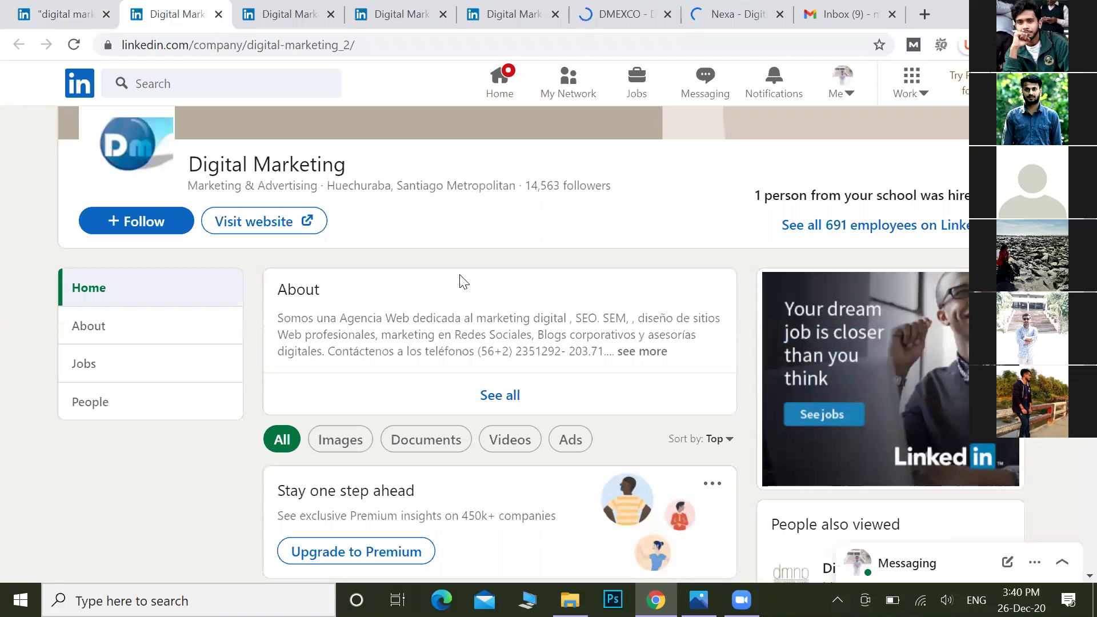
left_click(341, 445)
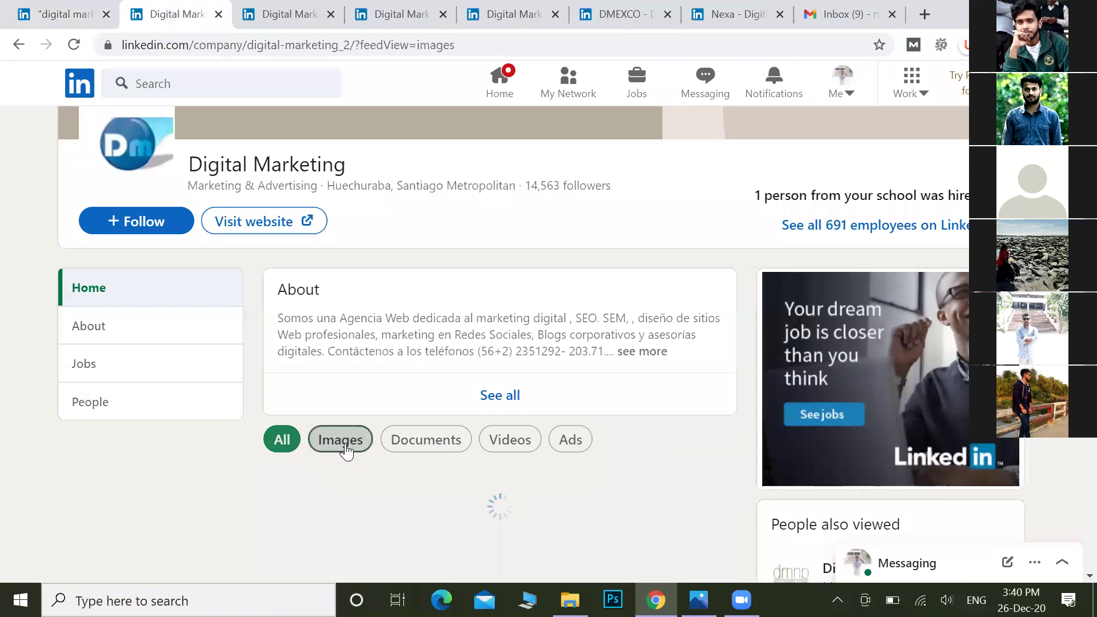
scroll(405, 420, "down", 5)
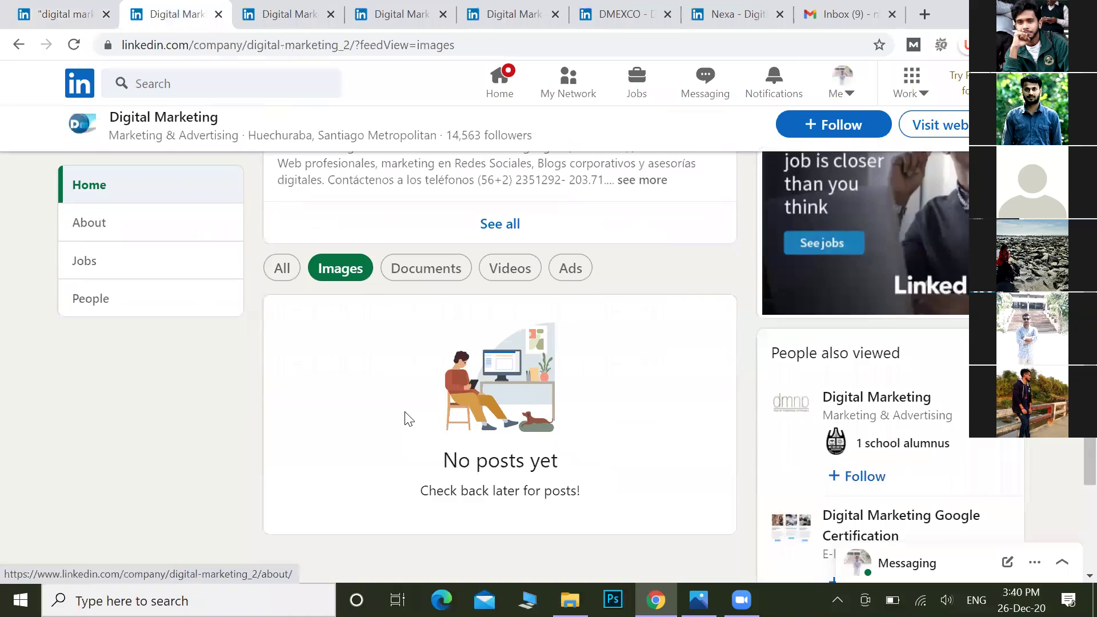
scroll(406, 419, "up", 5)
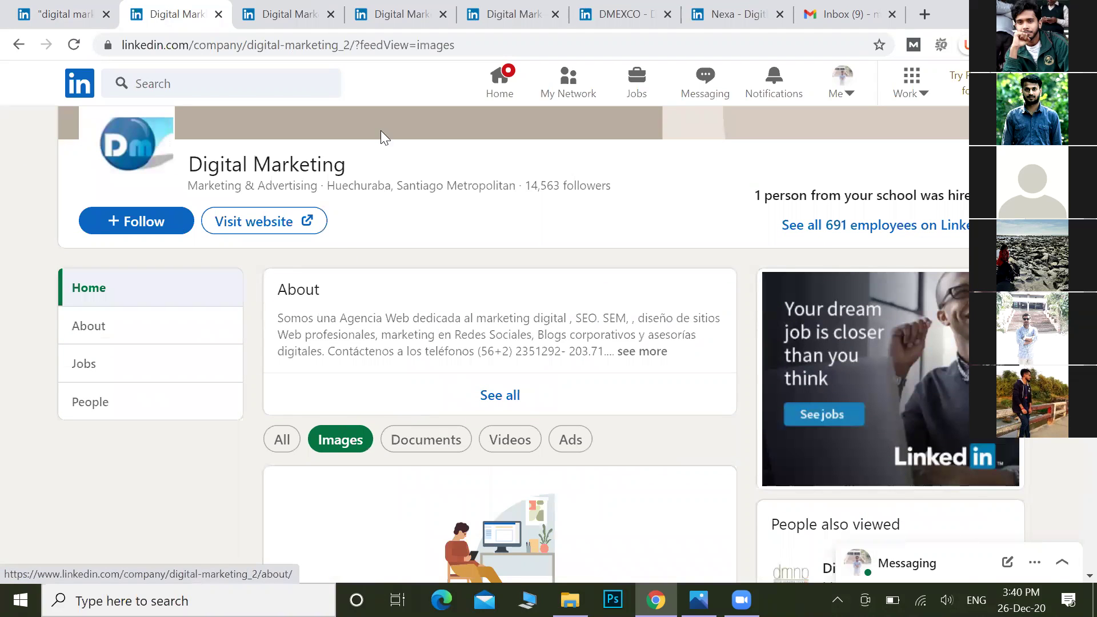
left_click(436, 443)
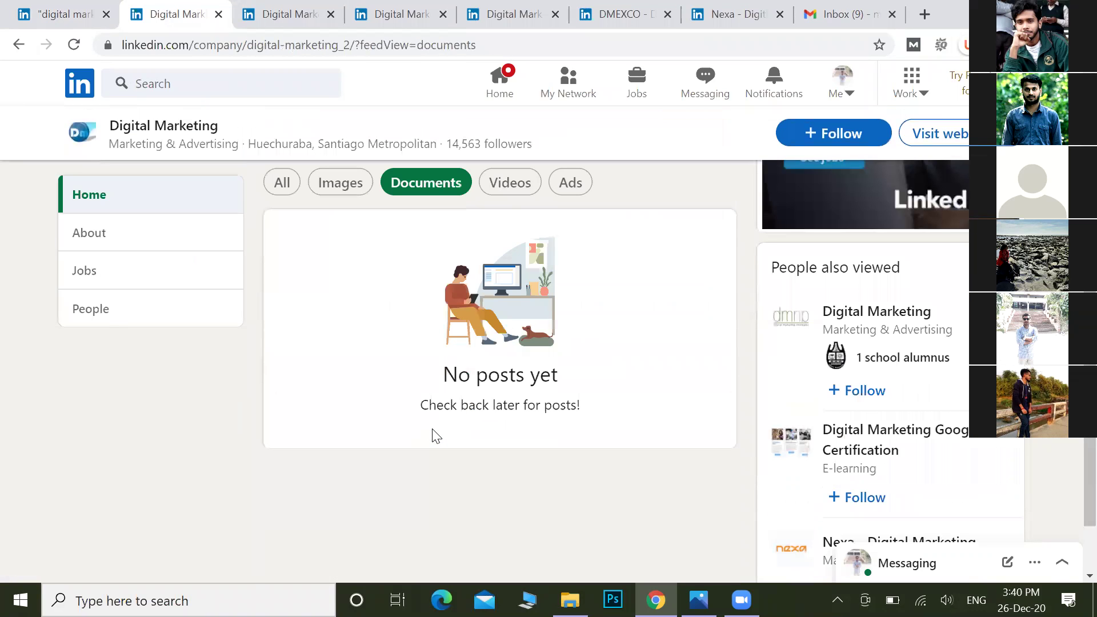
scroll(432, 435, "up", 5)
Filter the San Diego Digital Marketing page's posts by Images and Documents, then view Digital Marketing Institute.
left_click(285, 12)
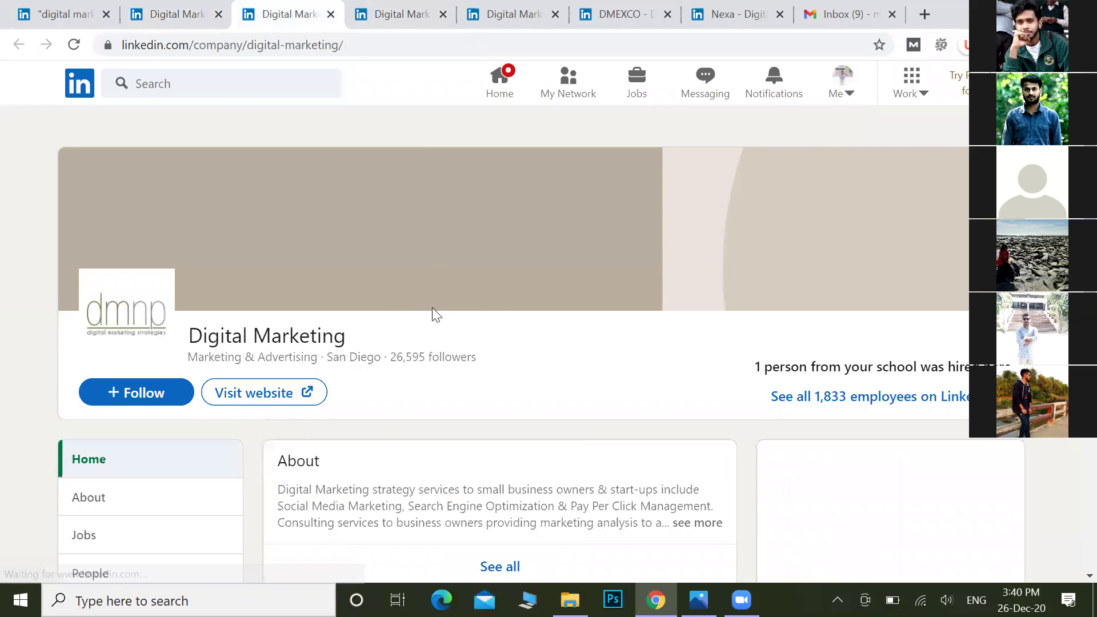
scroll(574, 332, "down", 6)
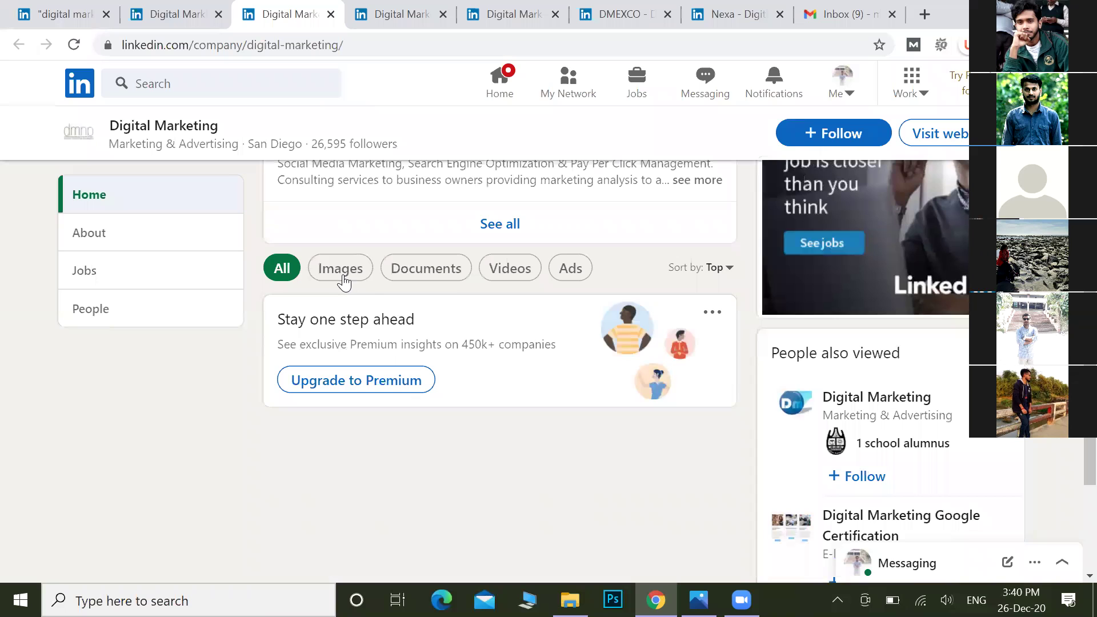
left_click(342, 270)
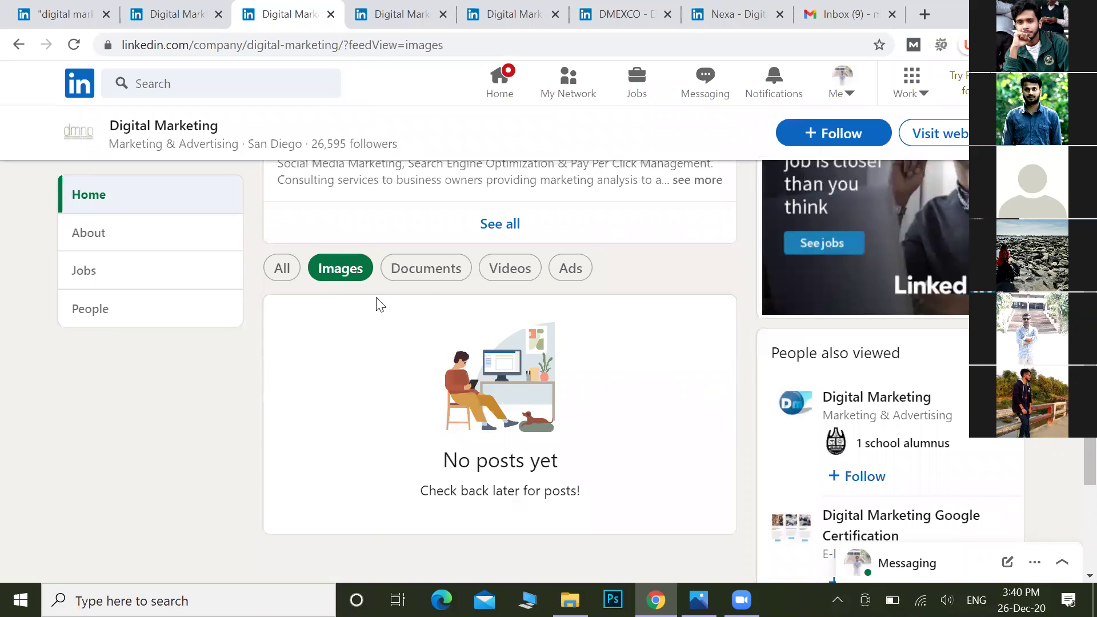
left_click(422, 273)
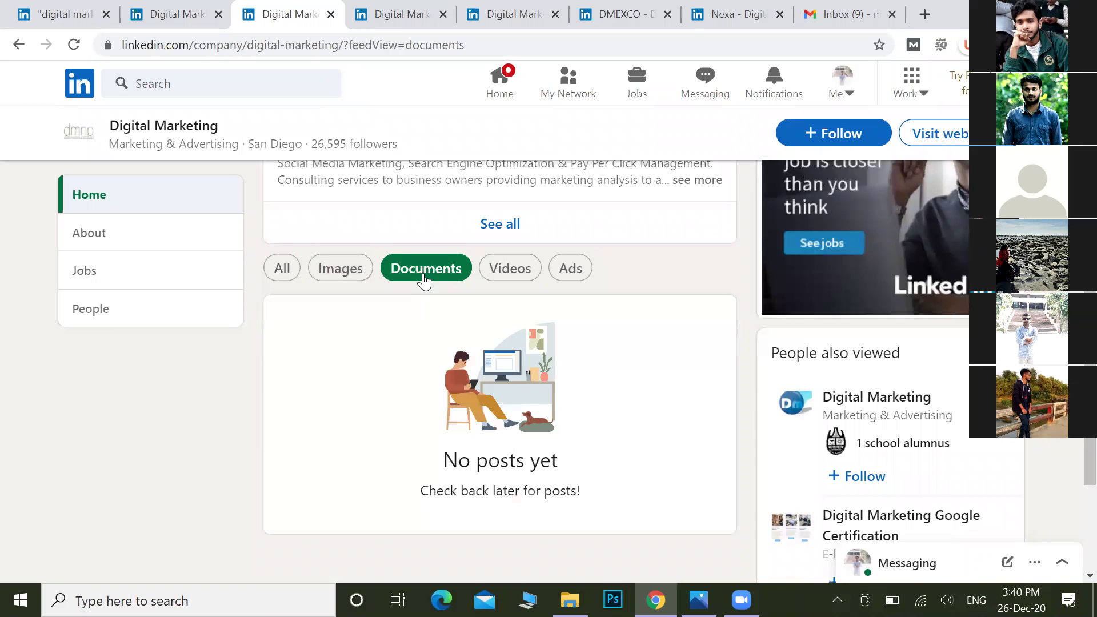
left_click(385, 15)
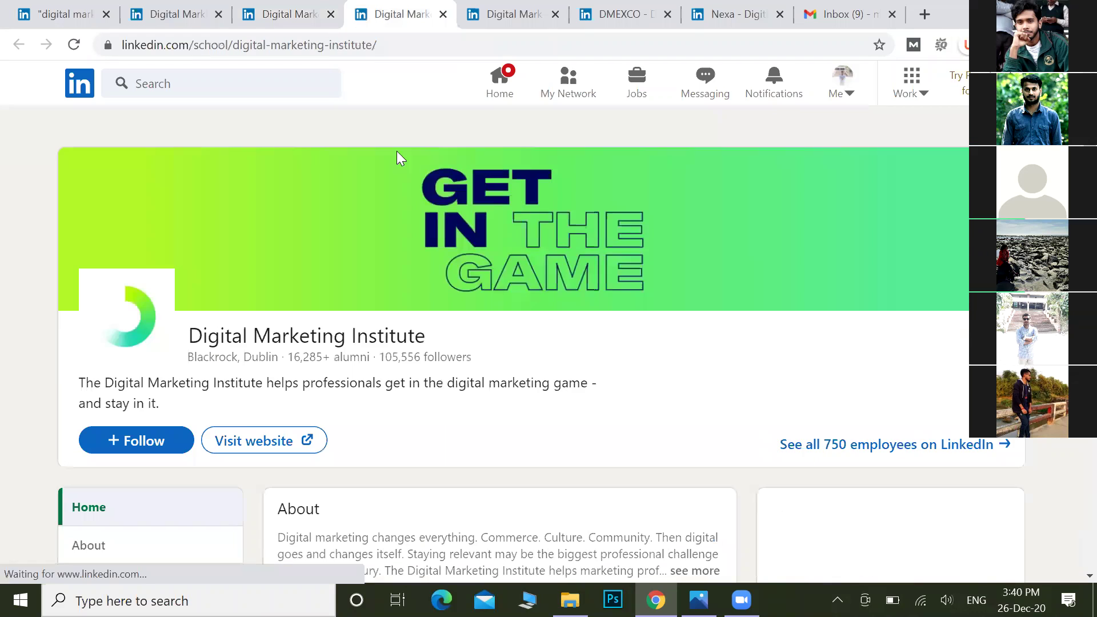
scroll(455, 377, "down", 5)
scroll(480, 363, "down", 1)
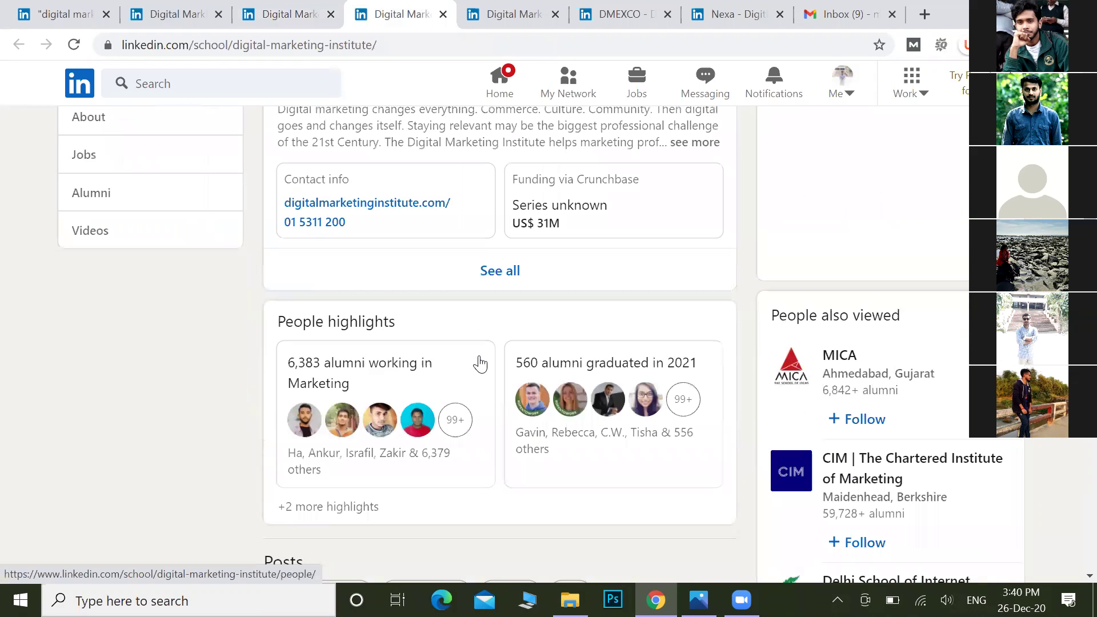
scroll(503, 331, "up", 3)
scroll(503, 330, "down", 7)
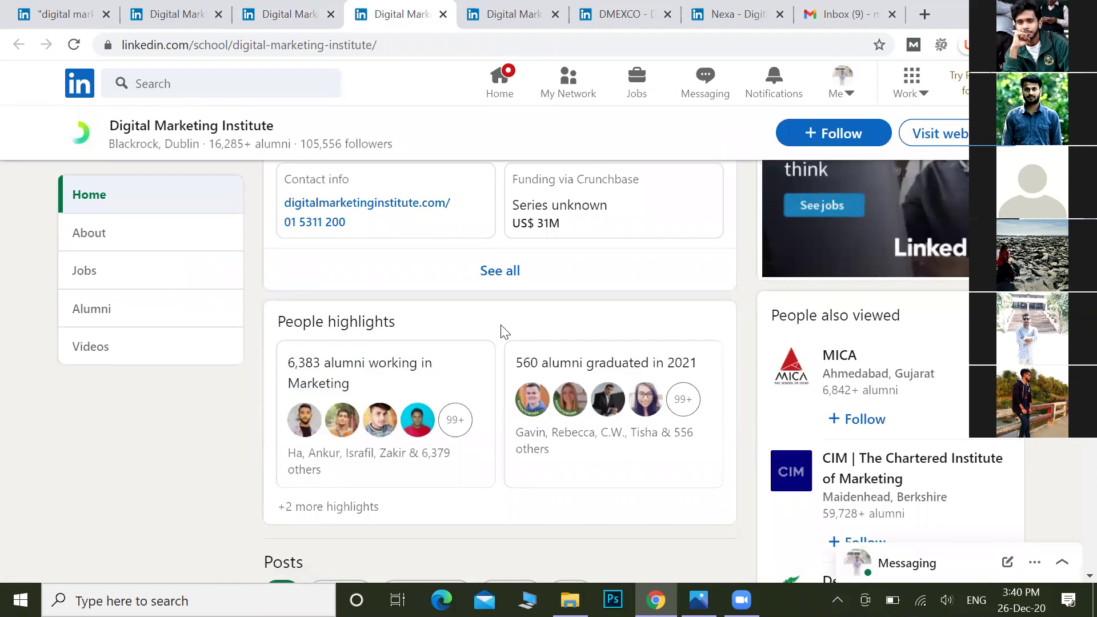
scroll(568, 365, "down", 1)
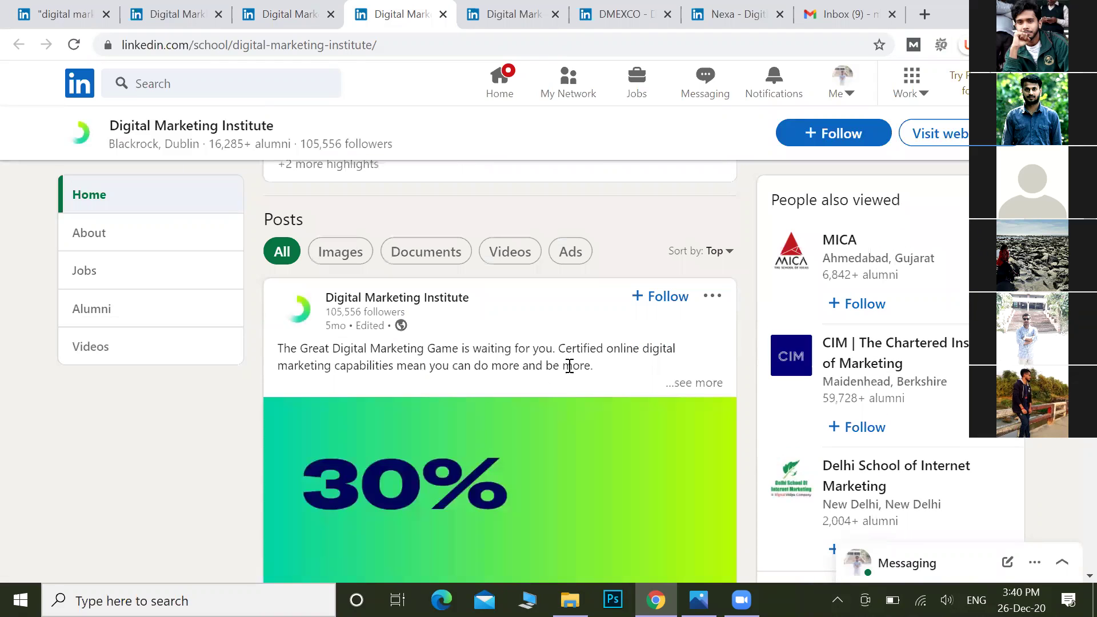
scroll(578, 360, "down", 3)
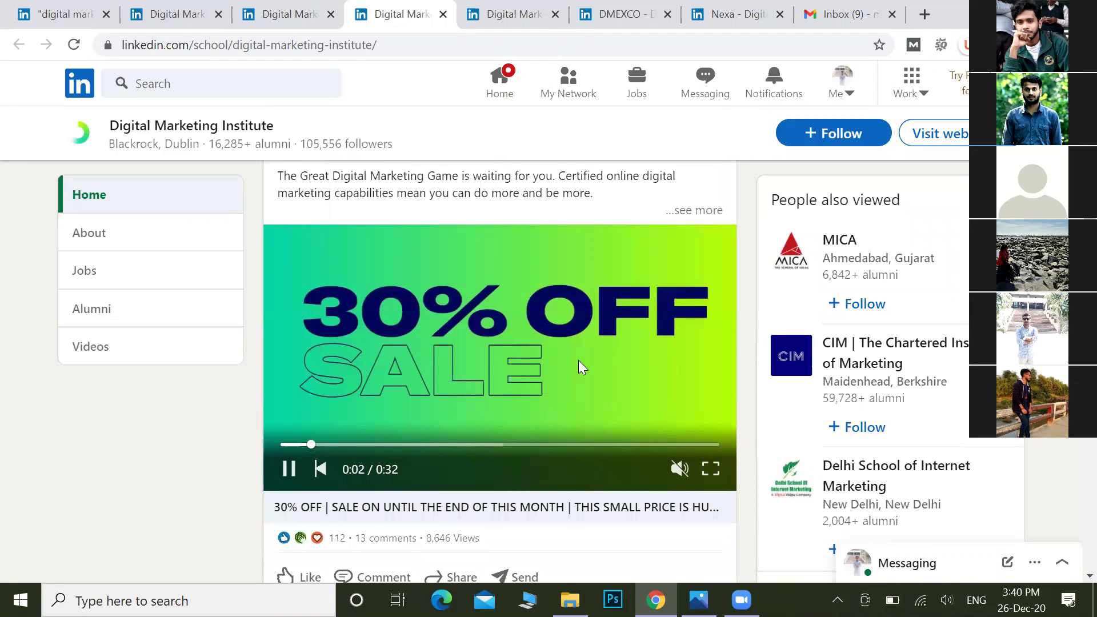
scroll(578, 360, "down", 6)
scroll(580, 366, "down", 3)
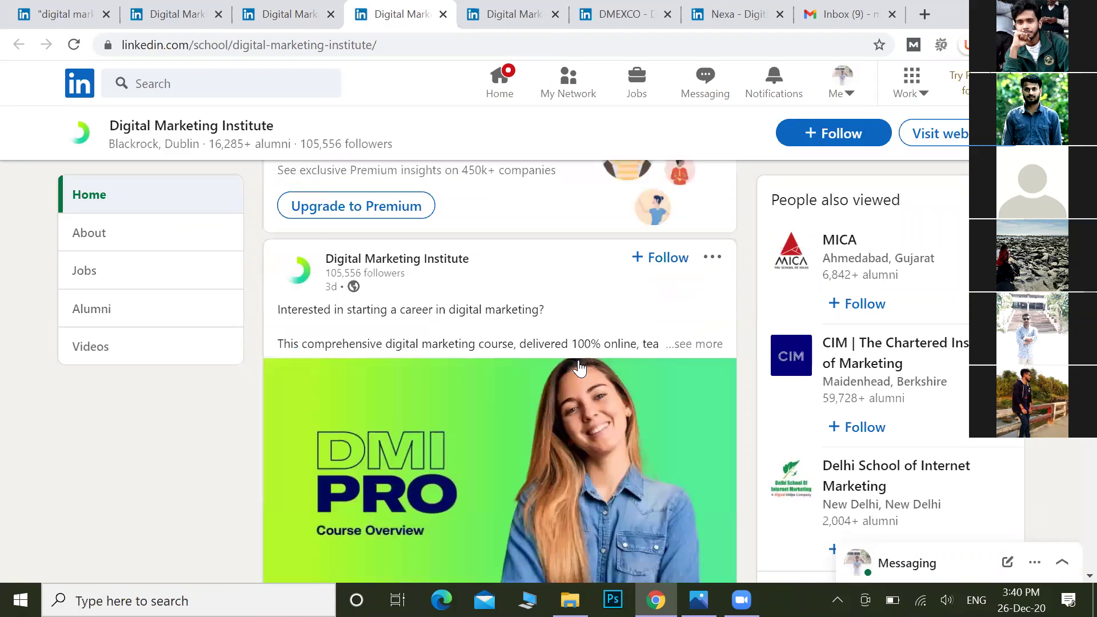
scroll(578, 369, "up", 3)
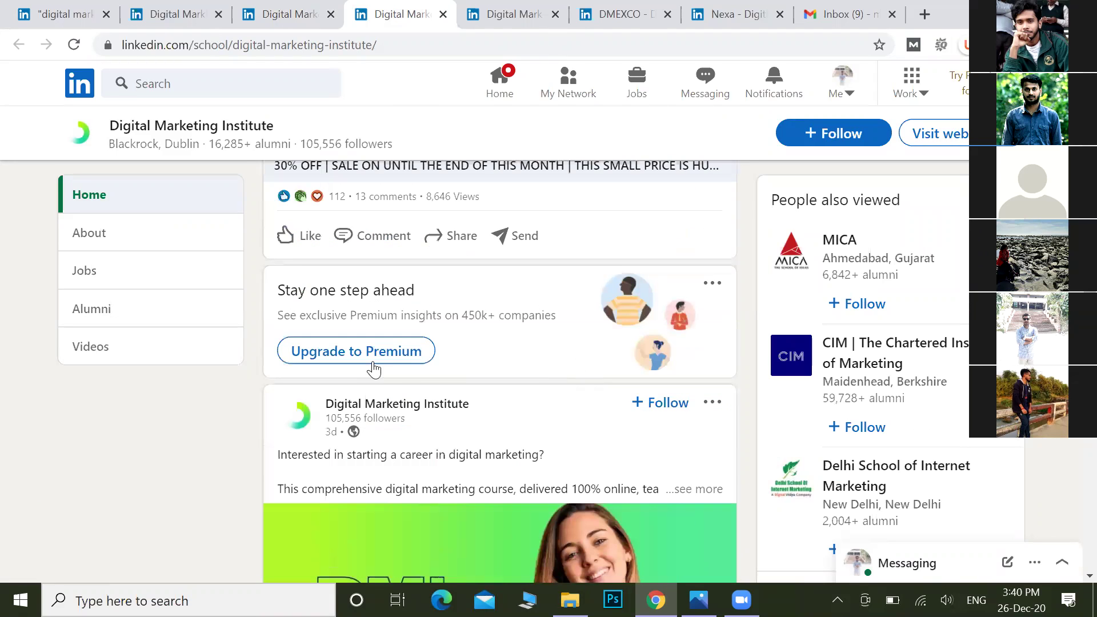
scroll(360, 443, "up", 3)
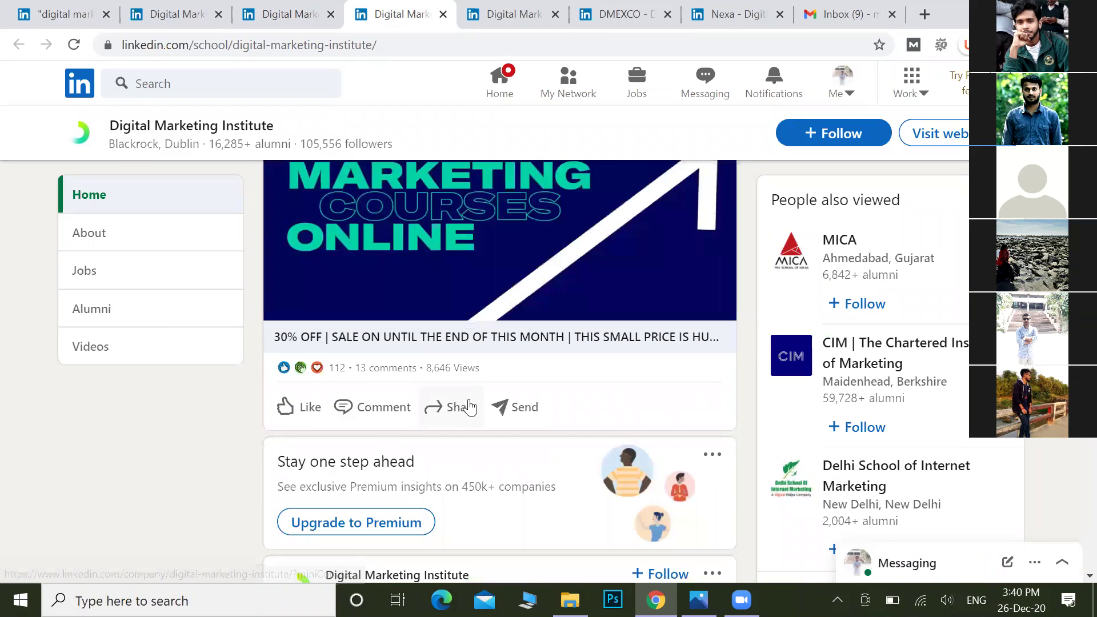
scroll(538, 399, "up", 2)
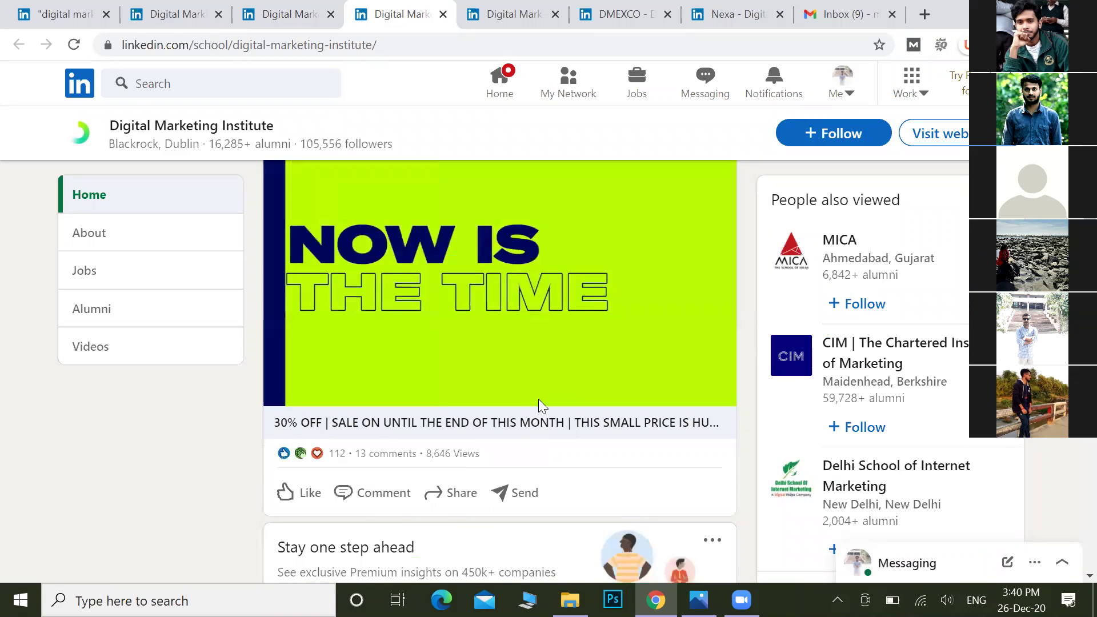
scroll(539, 399, "up", 2)
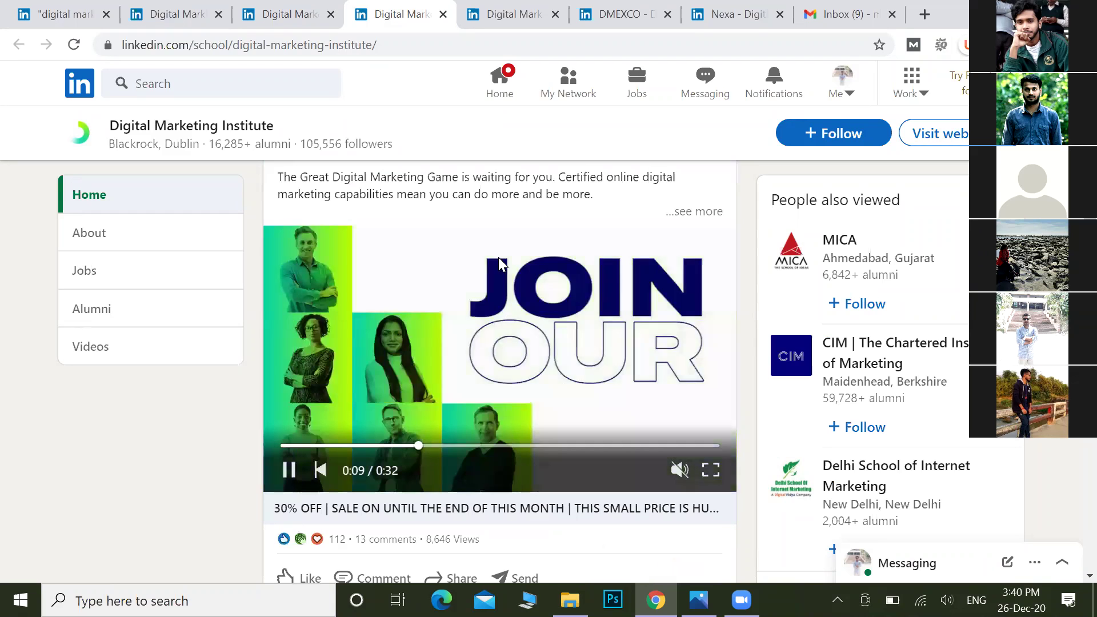
left_click(685, 212)
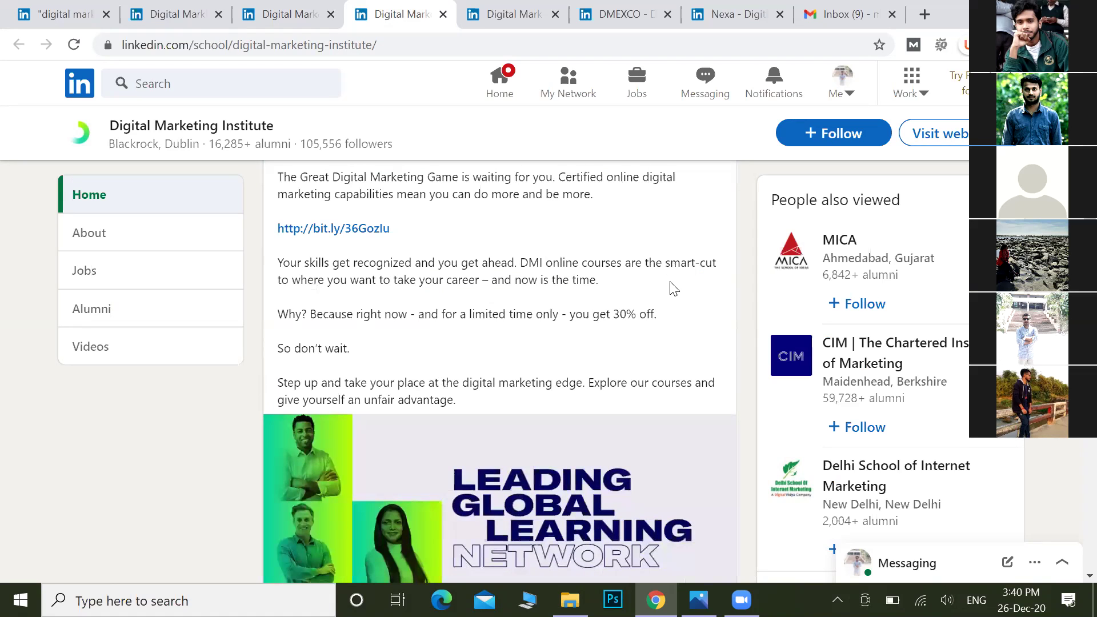
scroll(607, 304, "up", 2)
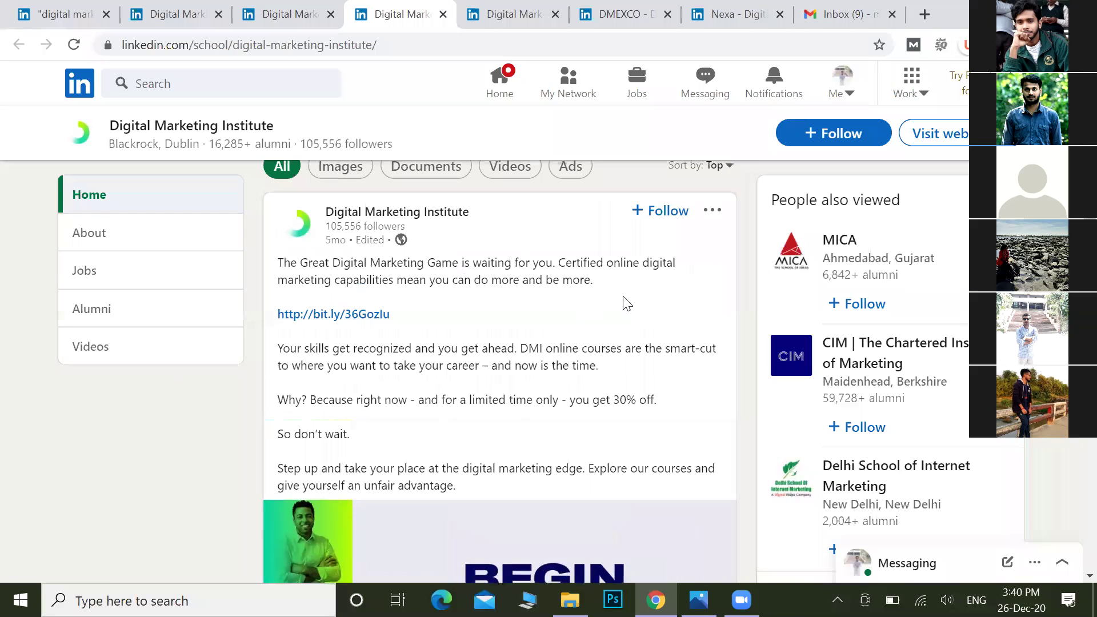
scroll(675, 300, "down", 3)
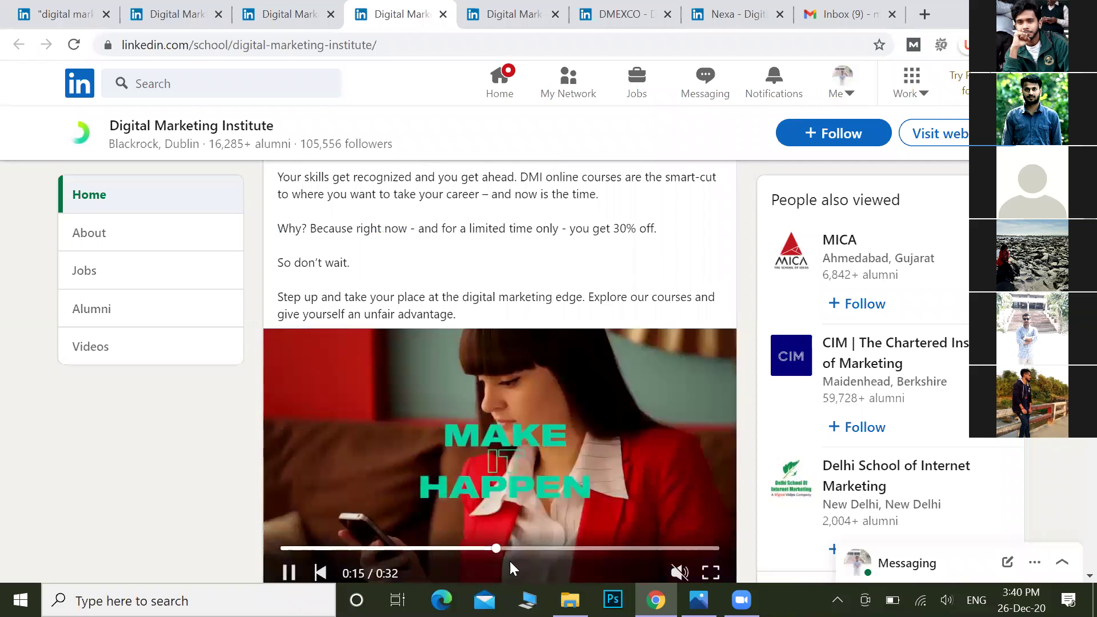
left_click(322, 570)
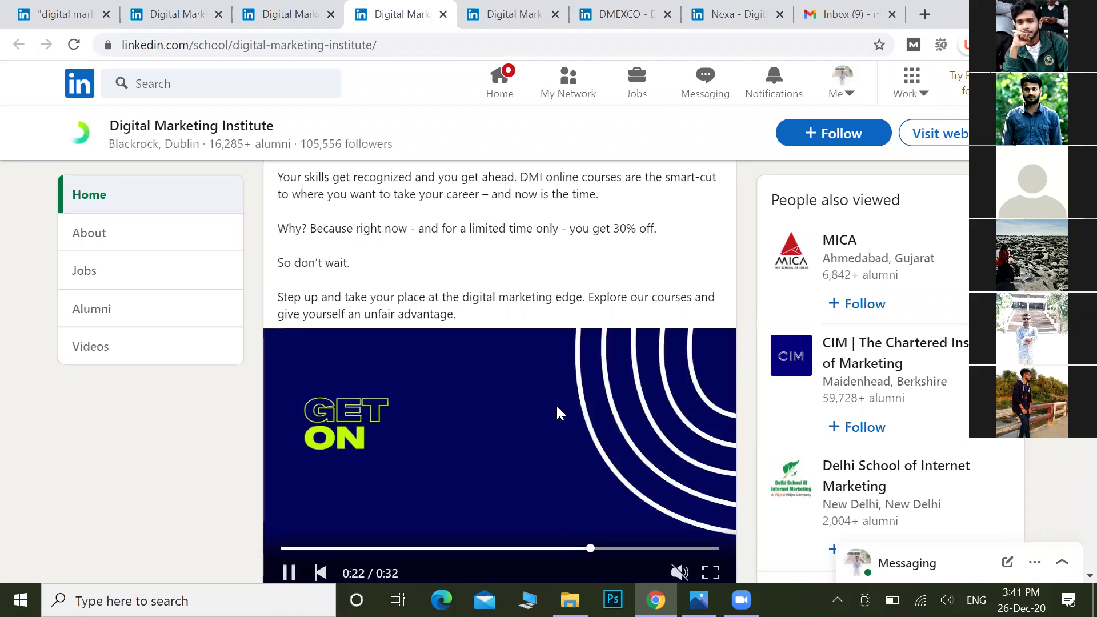
scroll(582, 386, "down", 3)
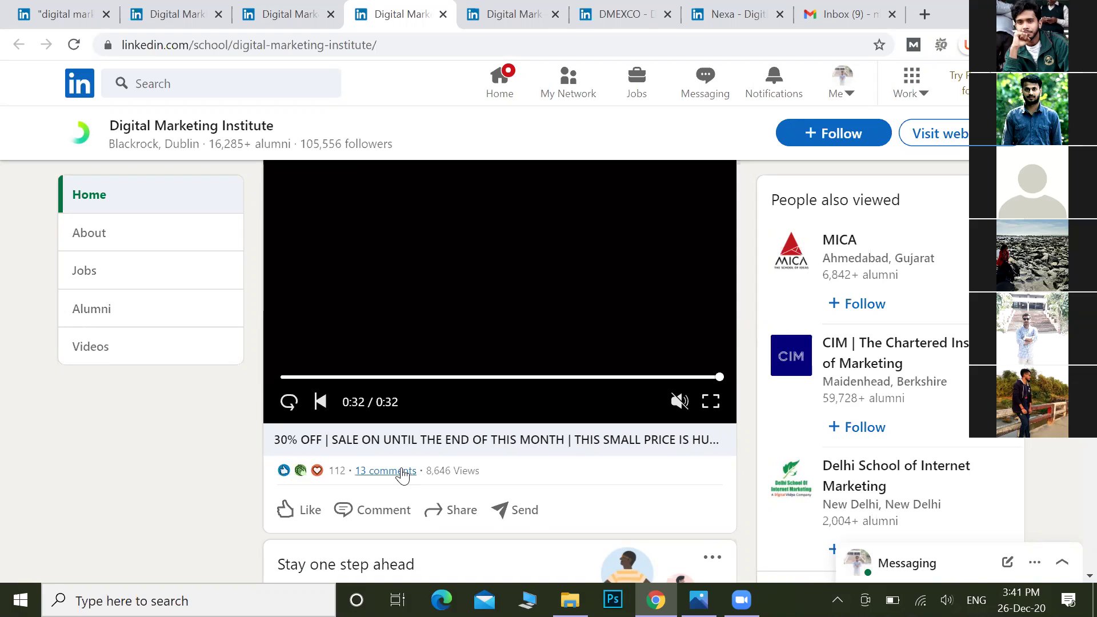
scroll(406, 472, "down", 1)
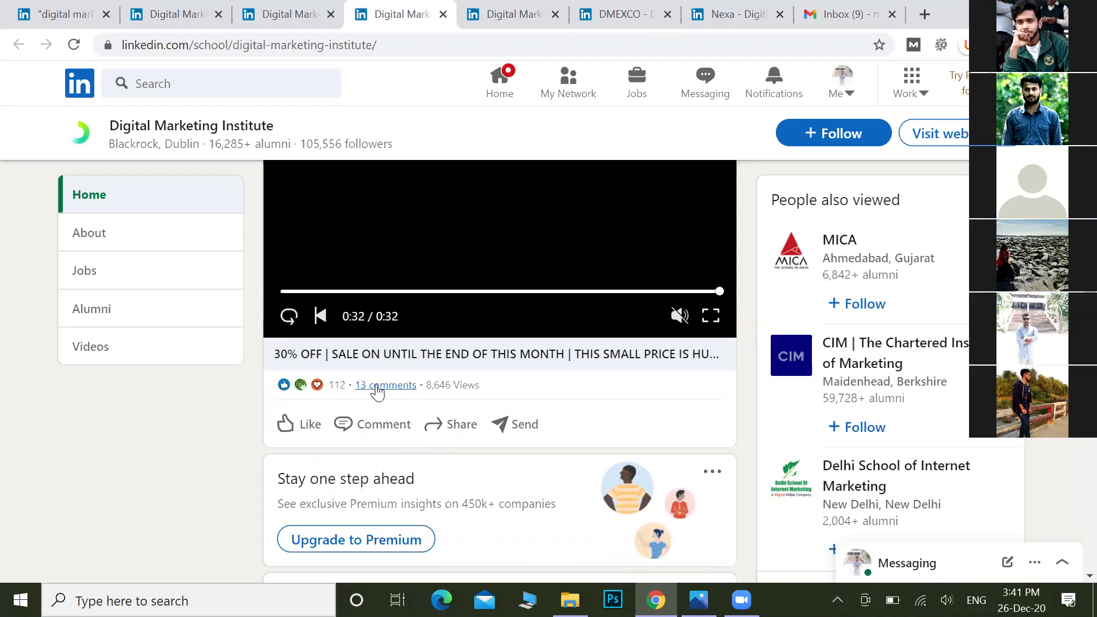
scroll(420, 412, "down", 3)
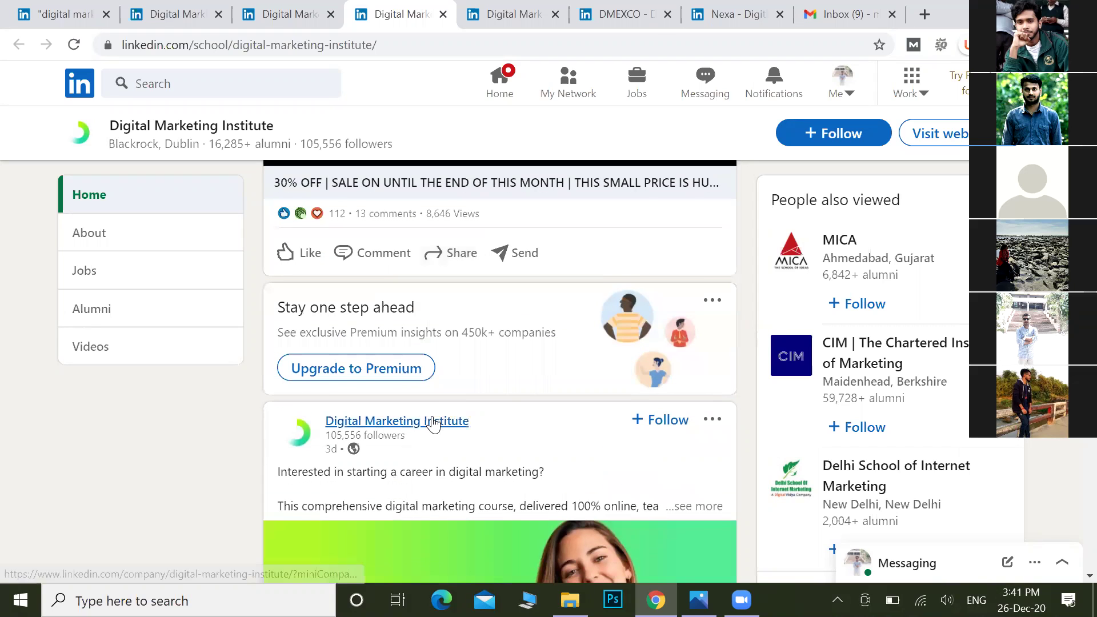
scroll(432, 422, "down", 3)
scroll(436, 431, "down", 2)
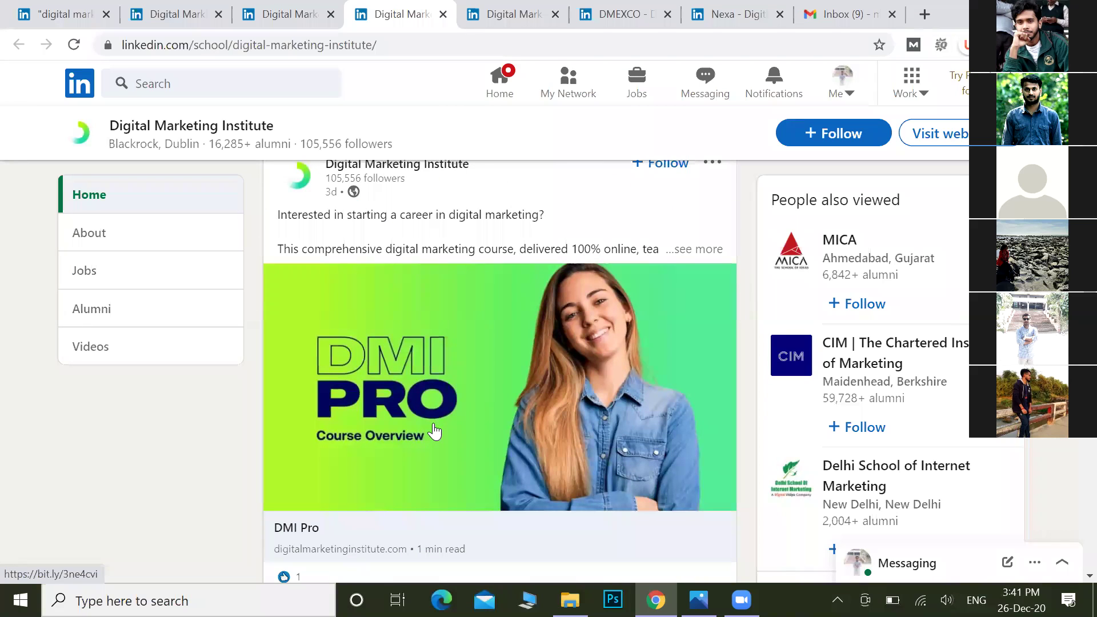
scroll(434, 431, "down", 2)
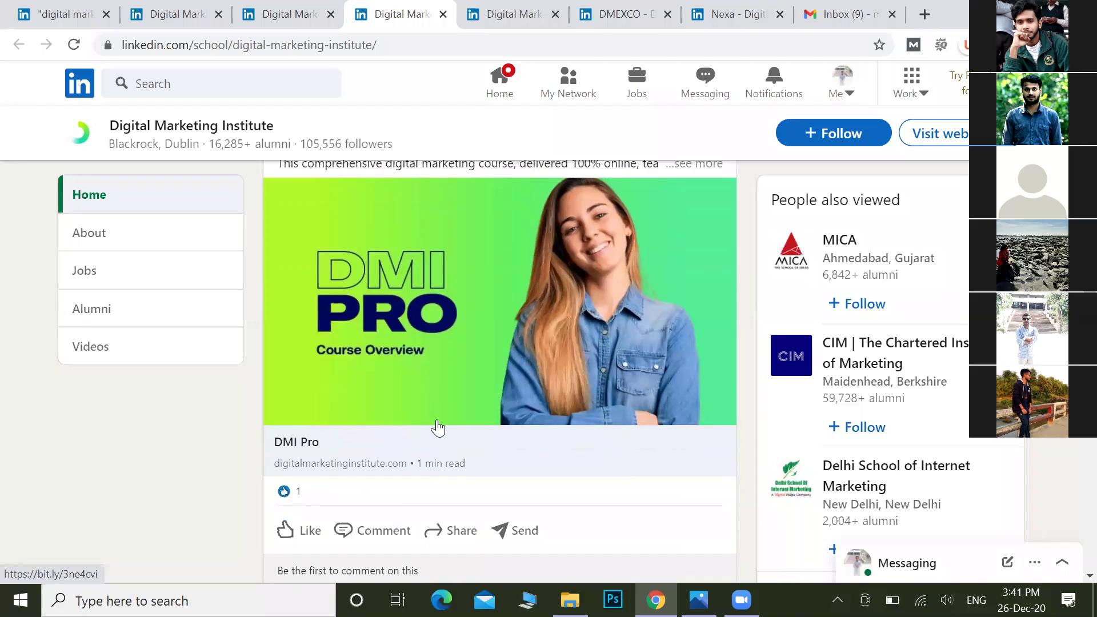
scroll(440, 426, "down", 2)
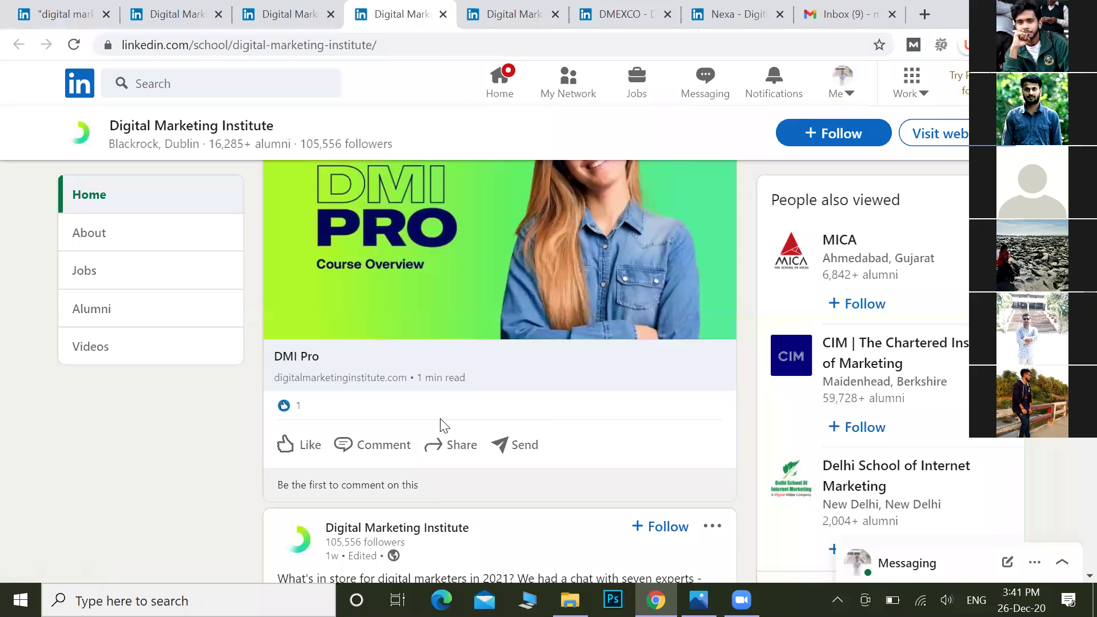
scroll(441, 420, "up", 2)
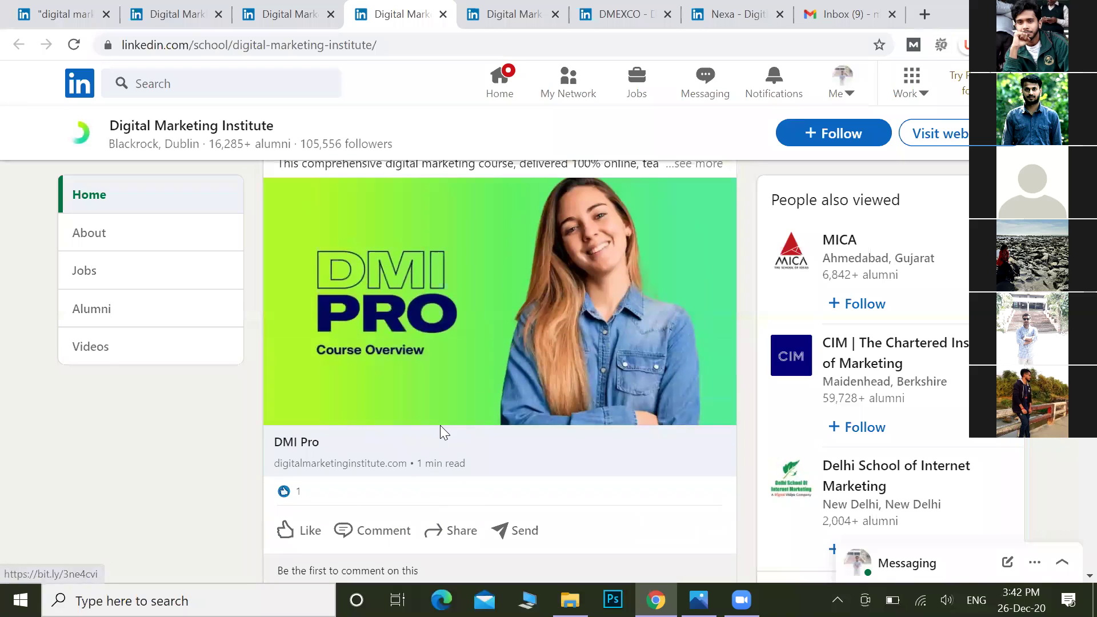
scroll(441, 426, "down", 4)
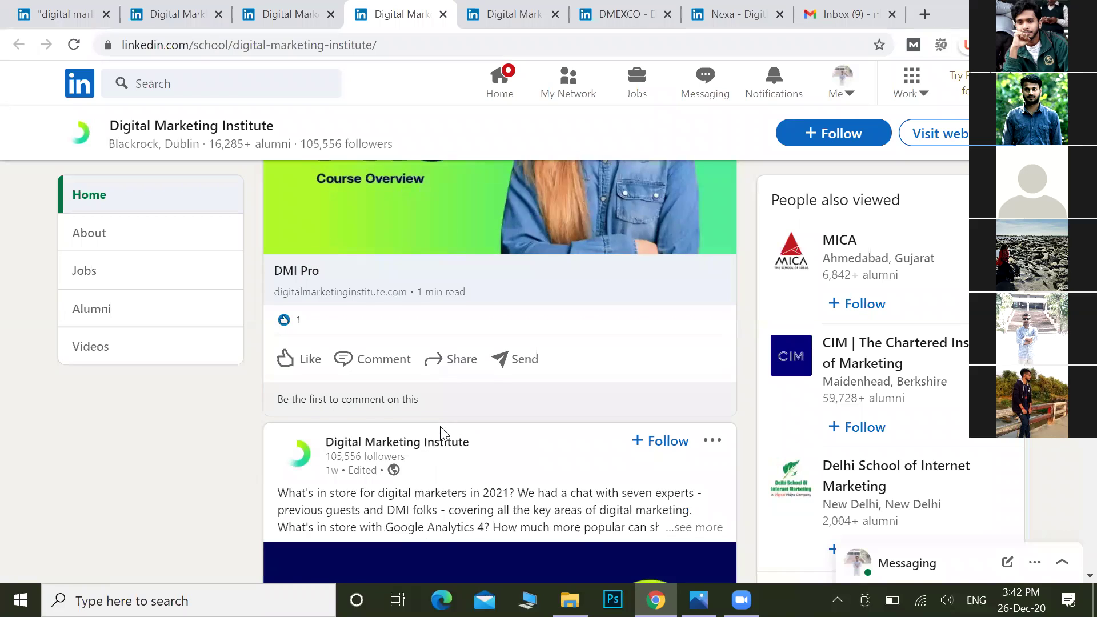
scroll(440, 426, "down", 4)
scroll(442, 426, "down", 2)
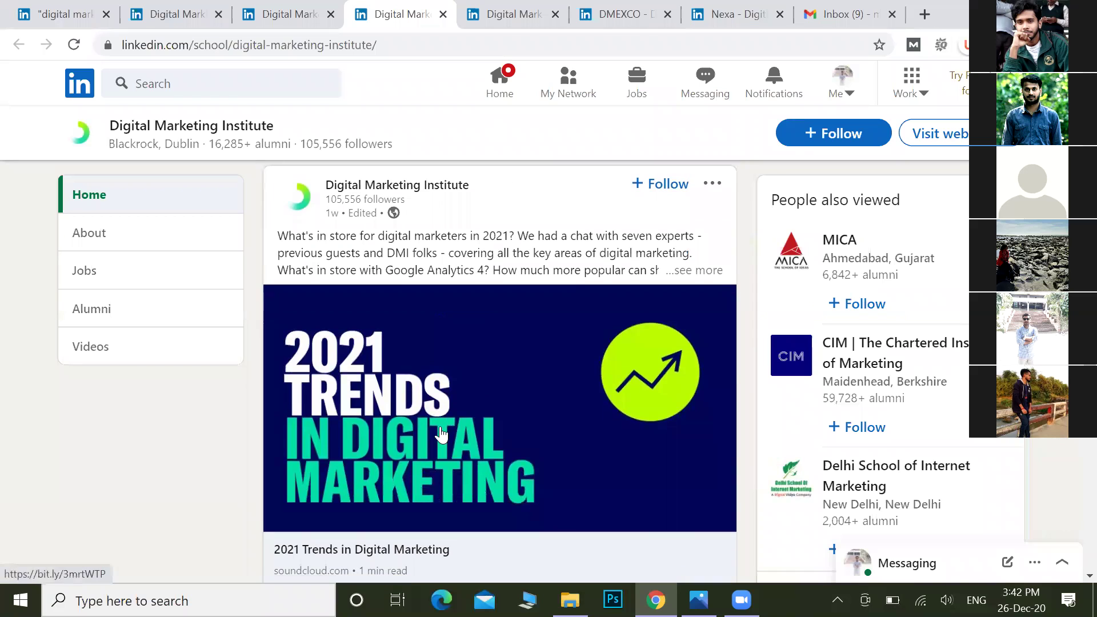
scroll(441, 431, "down", 2)
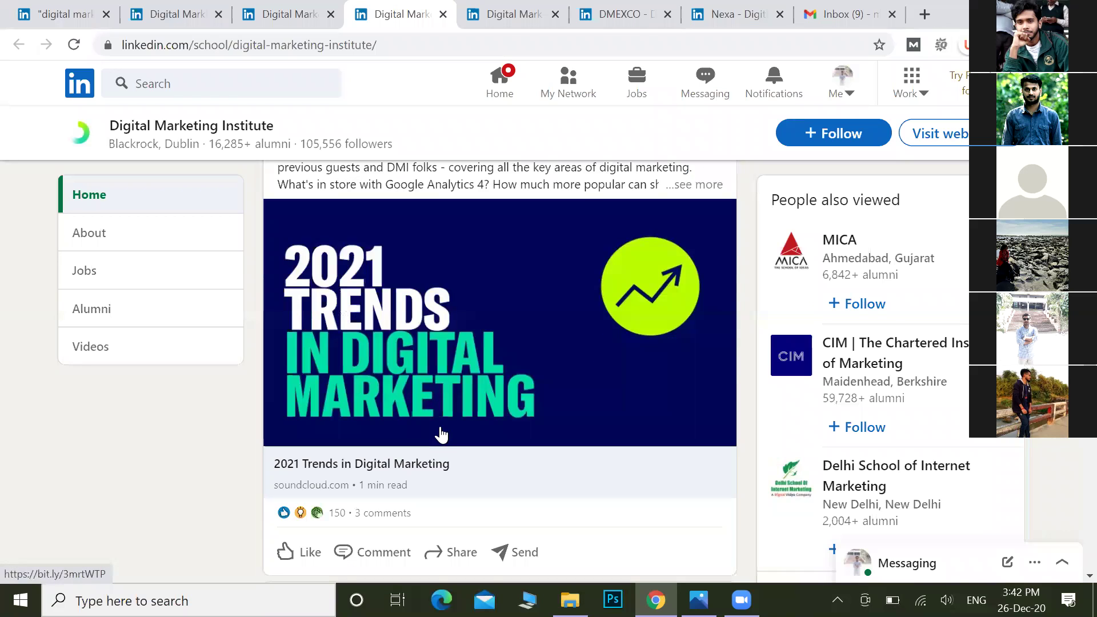
scroll(440, 434, "up", 2)
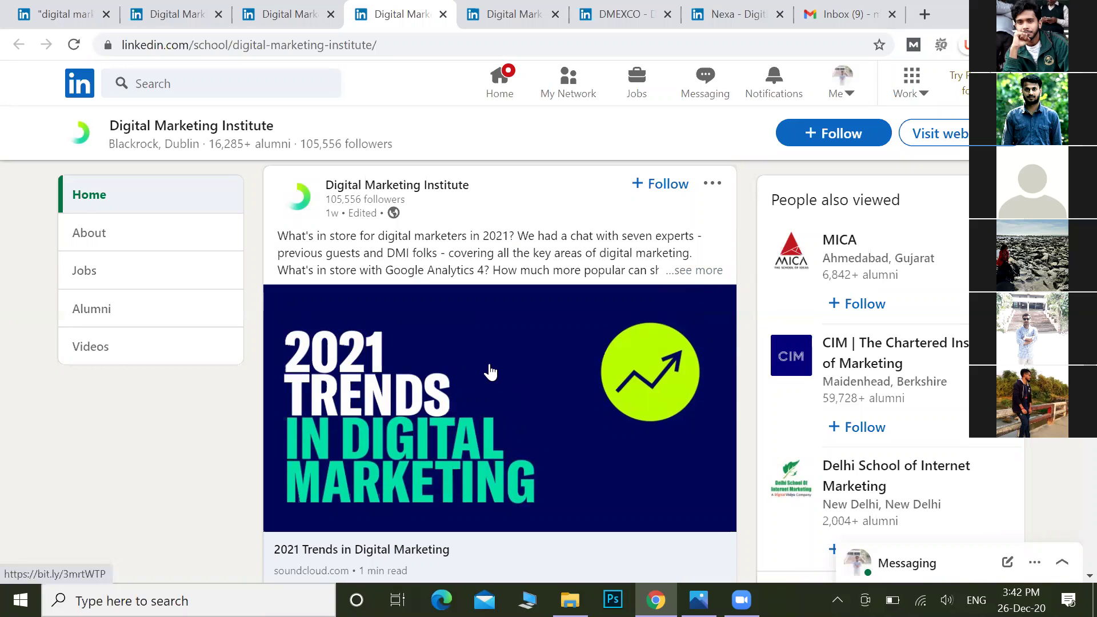
left_click(709, 272)
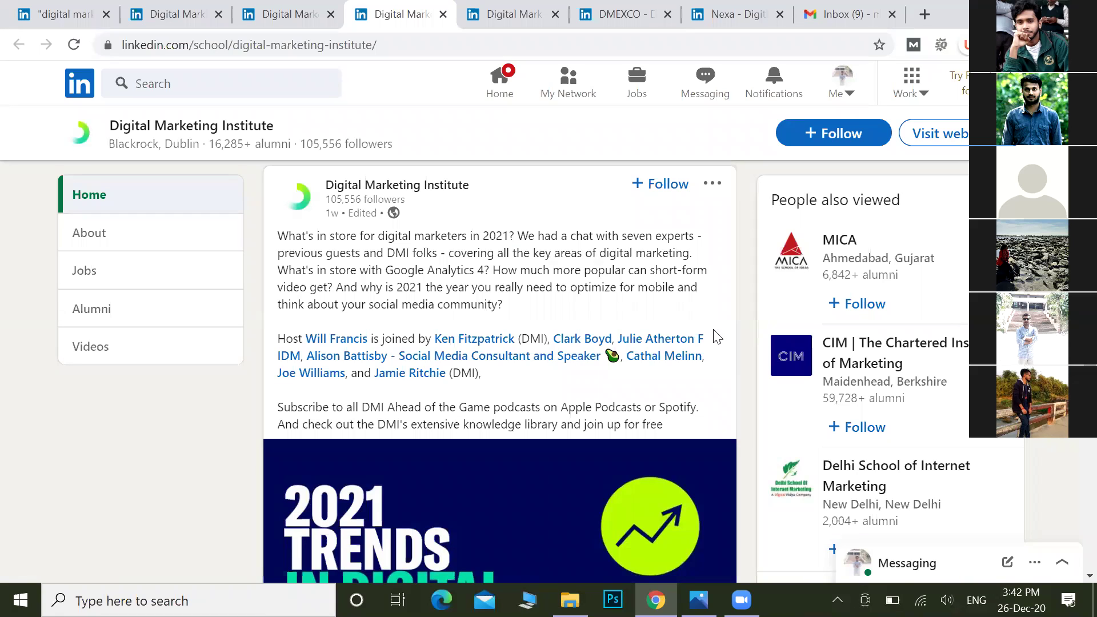
scroll(715, 349, "down", 5)
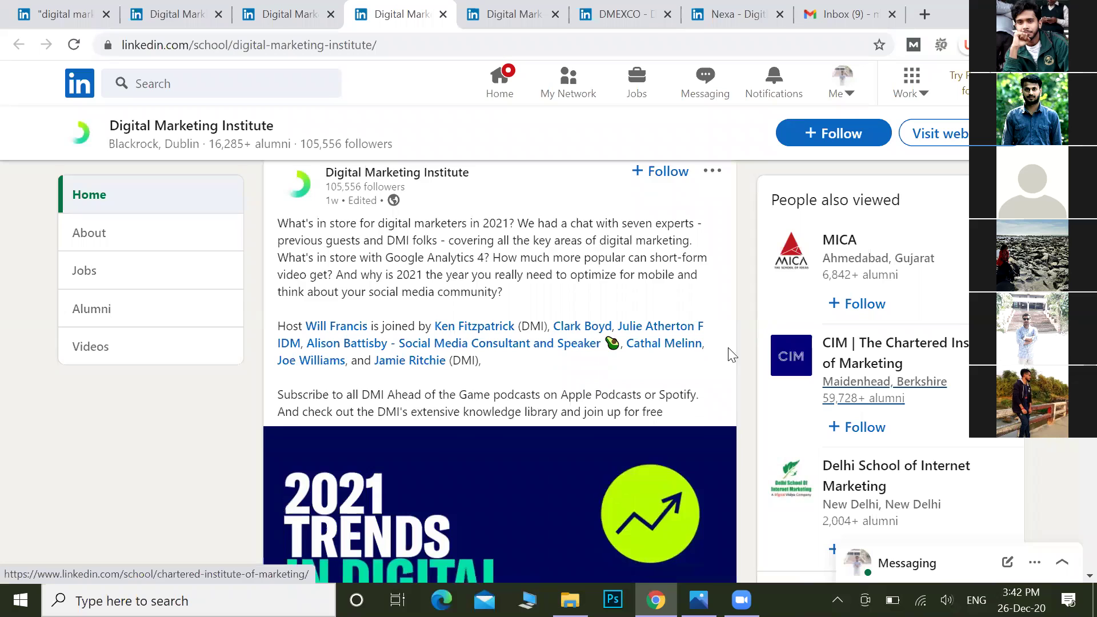
scroll(697, 360, "down", 8)
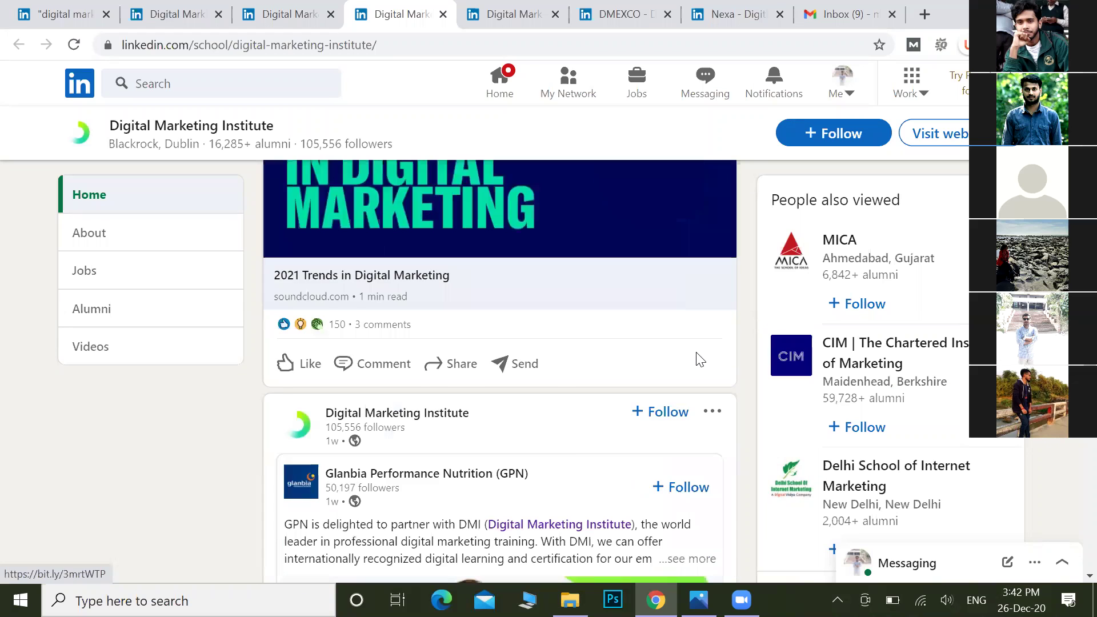
scroll(697, 360, "down", 2)
scroll(697, 360, "up", 2)
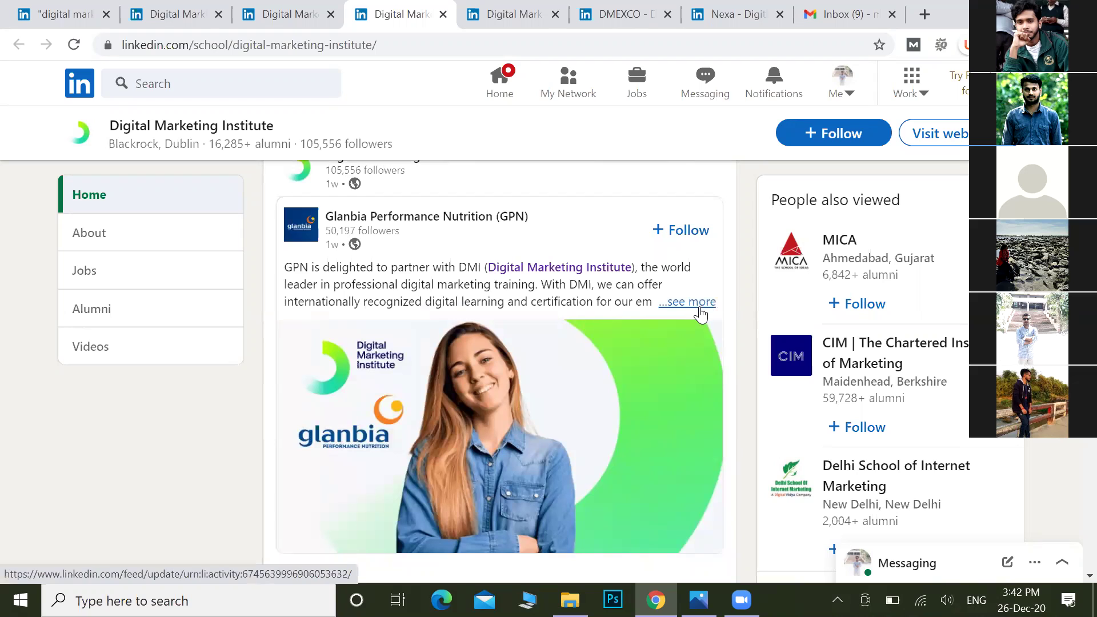
scroll(683, 341, "up", 2)
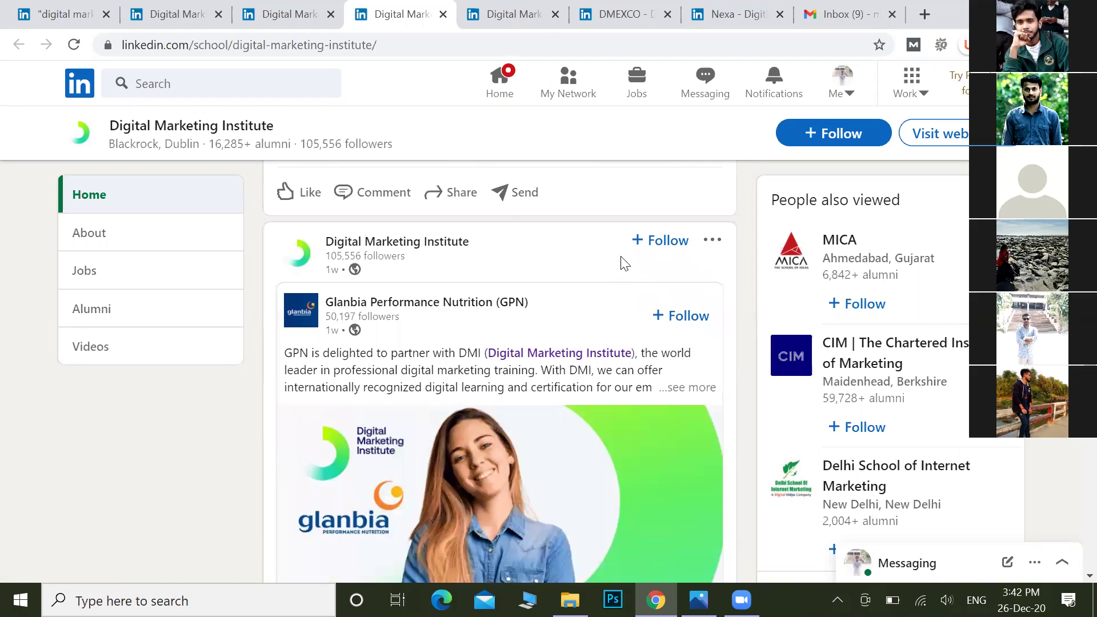
key("XF86AudioLowerVolume")
scroll(512, 346, "down", 1)
scroll(525, 314, "down", 1)
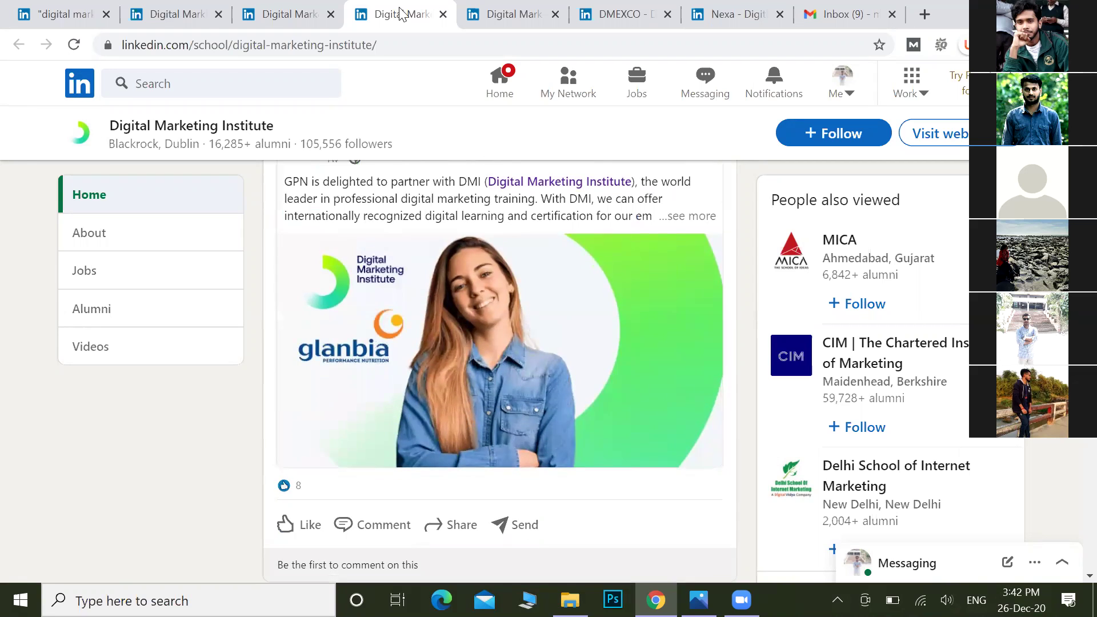
Review the New Delhi Digital Marketing Google Certification page, down to its WordPress Certification post.
left_click(500, 13)
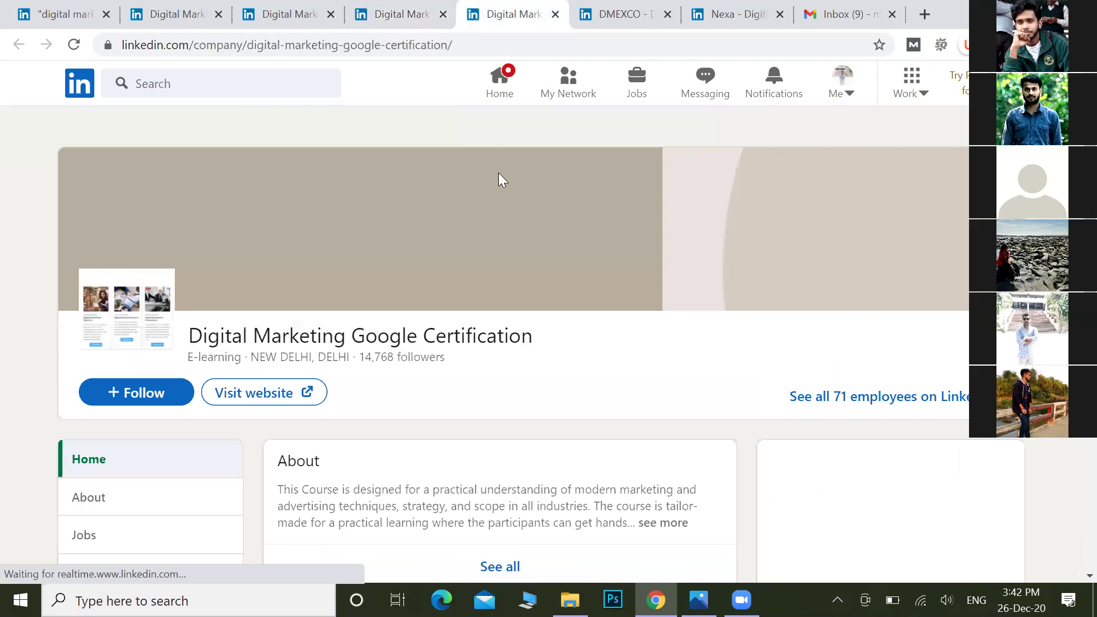
scroll(562, 311, "down", 4)
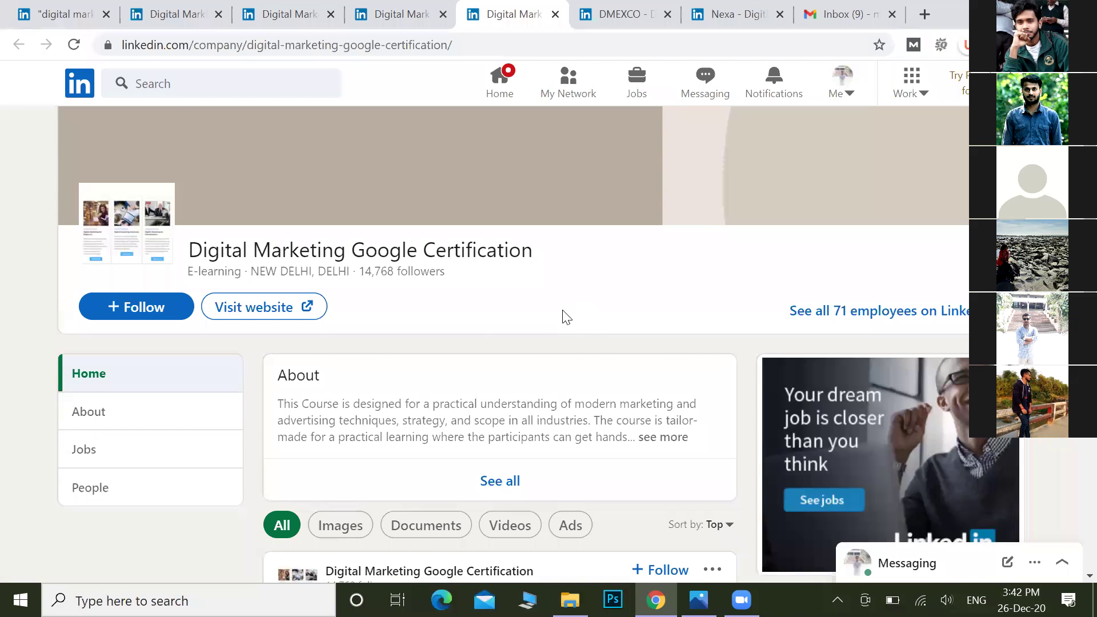
scroll(562, 324, "down", 1)
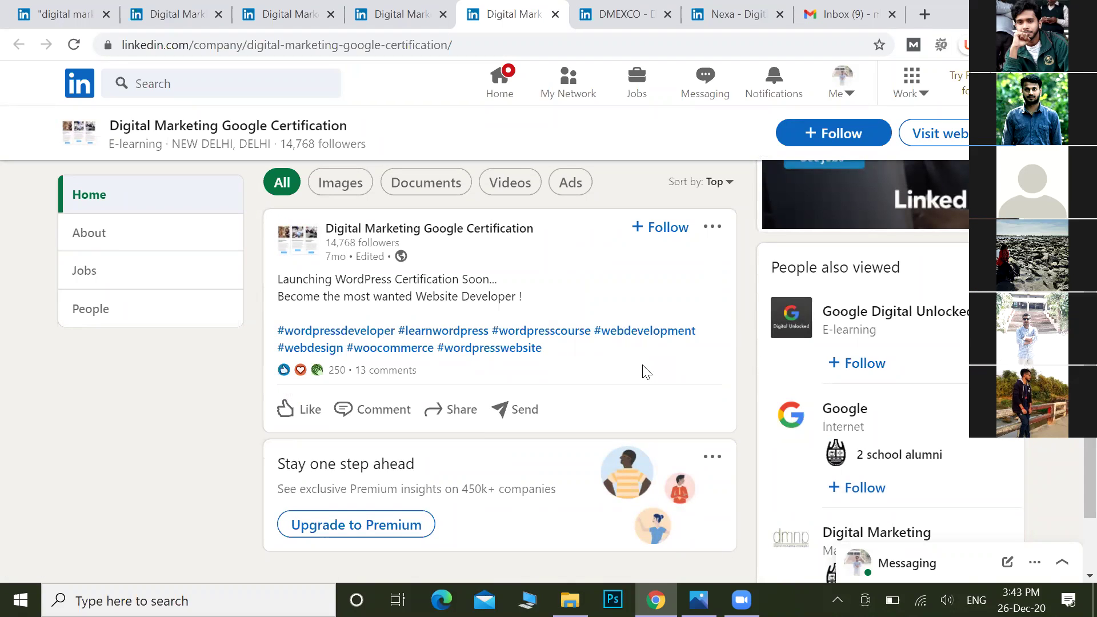
scroll(644, 371, "down", 1)
scroll(644, 372, "up", 3)
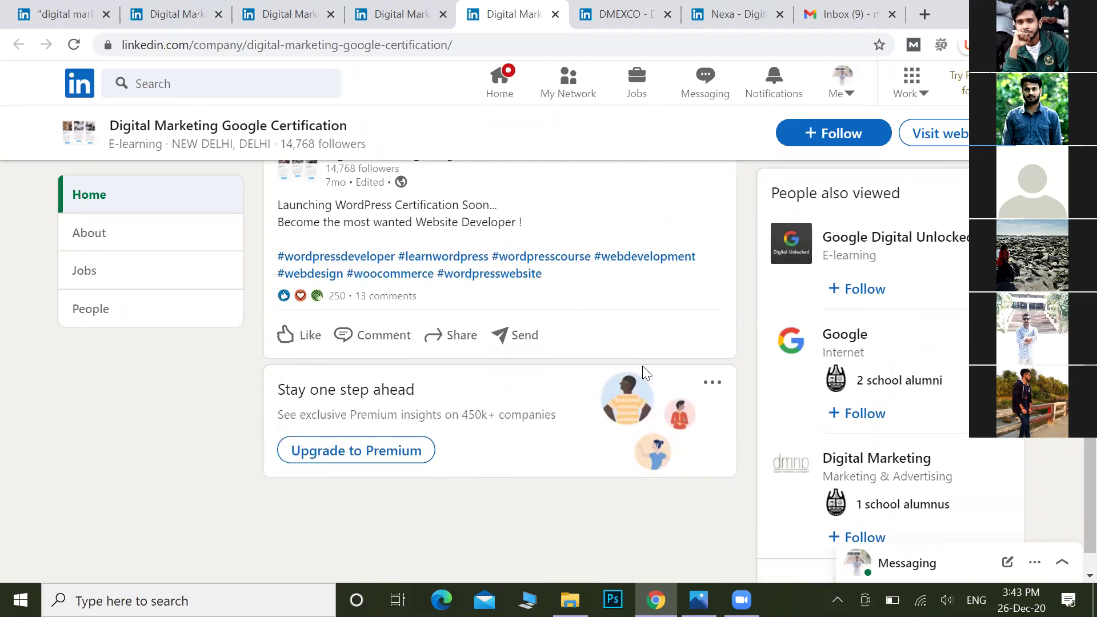
scroll(644, 373, "down", 1)
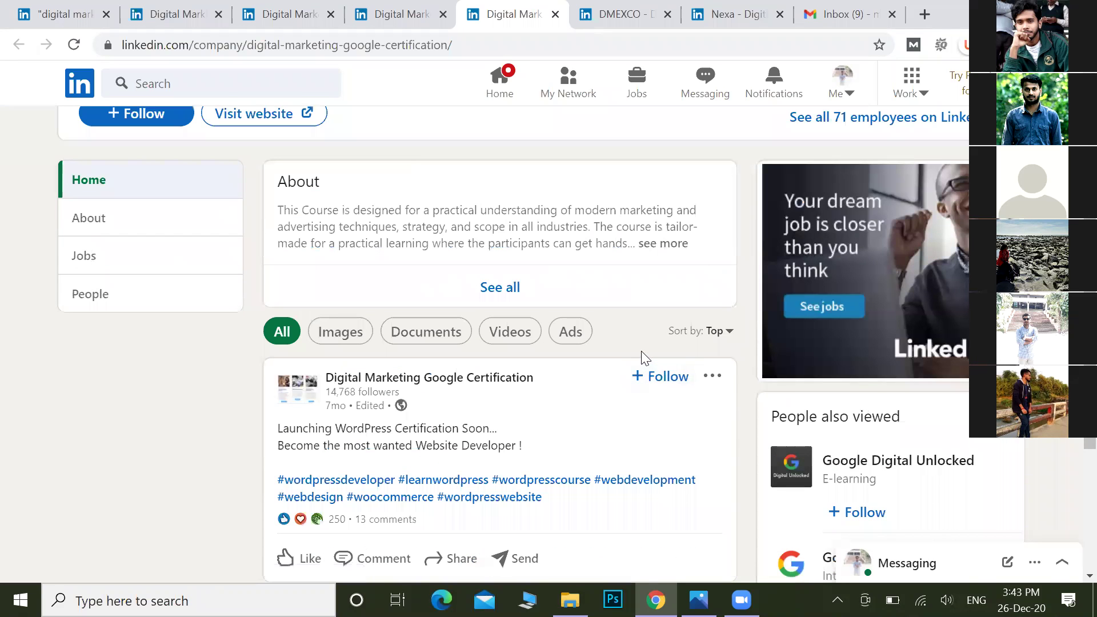
scroll(641, 354, "down", 2)
scroll(641, 354, "down", 1)
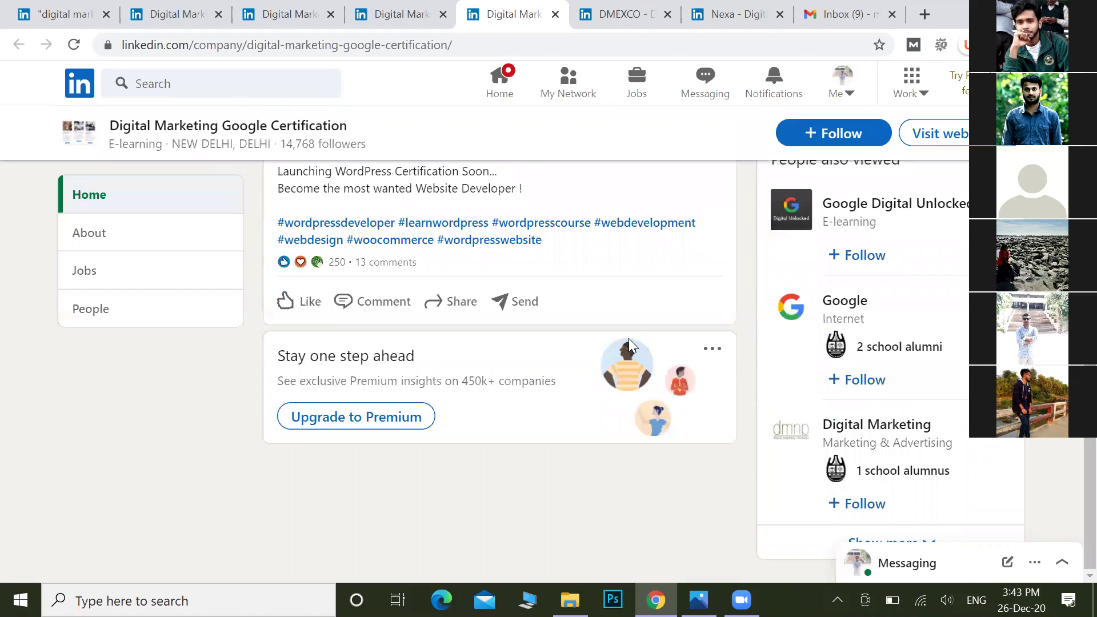
scroll(629, 338, "up", 5)
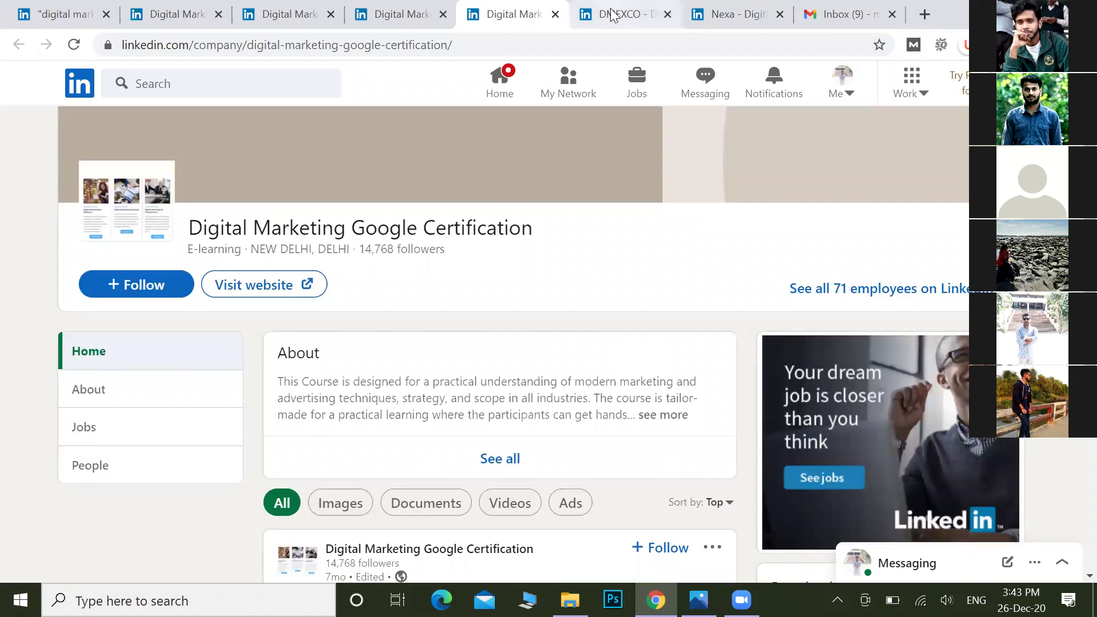
Show the Köln DMEXCO page and scroll down to its Merry Christmas group-photo post.
left_click(616, 12)
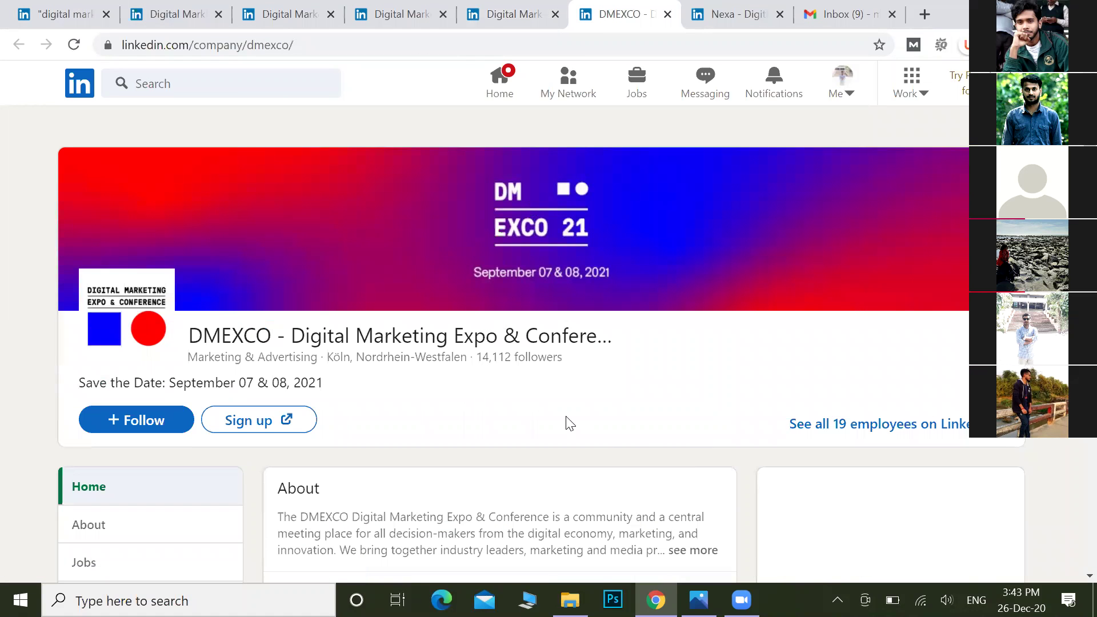
scroll(566, 421, "down", 4)
scroll(567, 422, "down", 4)
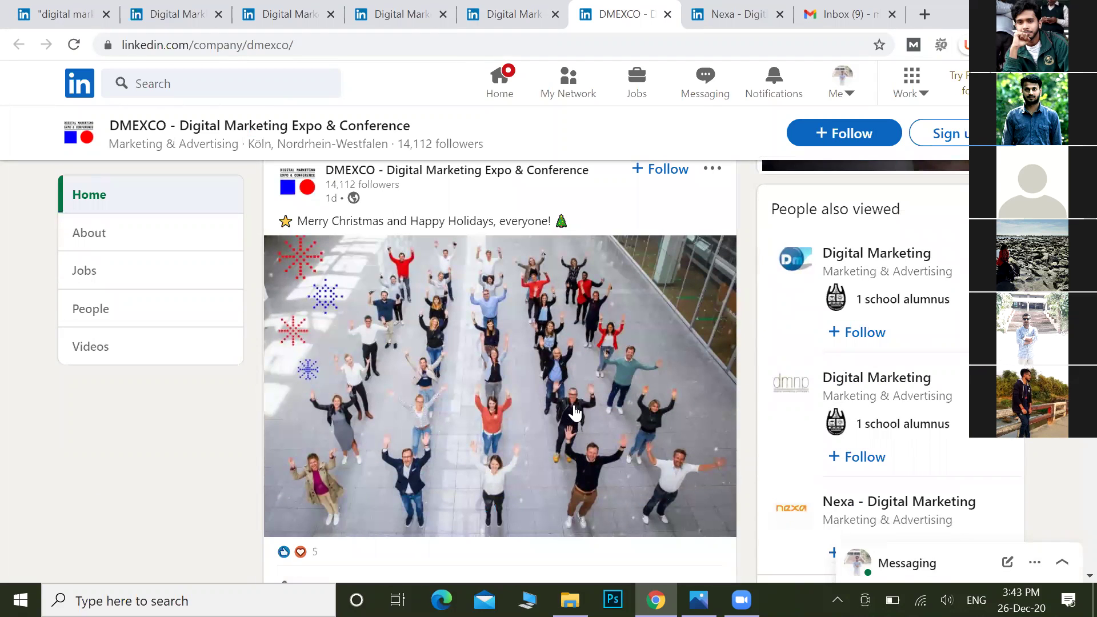
scroll(585, 411, "down", 6)
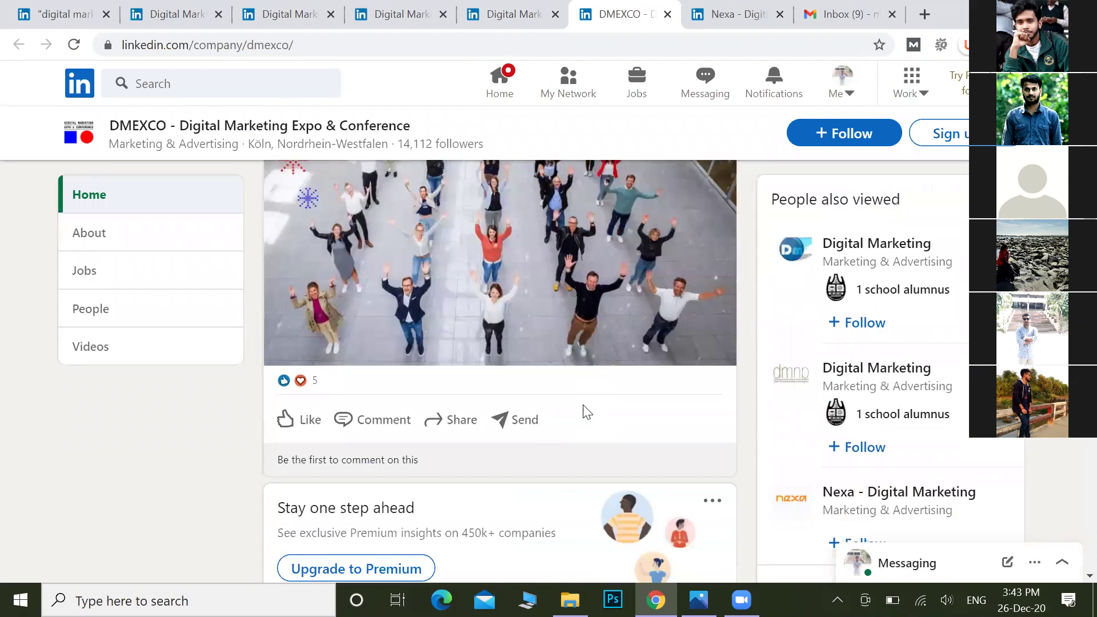
scroll(585, 412, "down", 1)
scroll(583, 405, "up", 1)
scroll(583, 405, "down", 1)
scroll(583, 405, "up", 3)
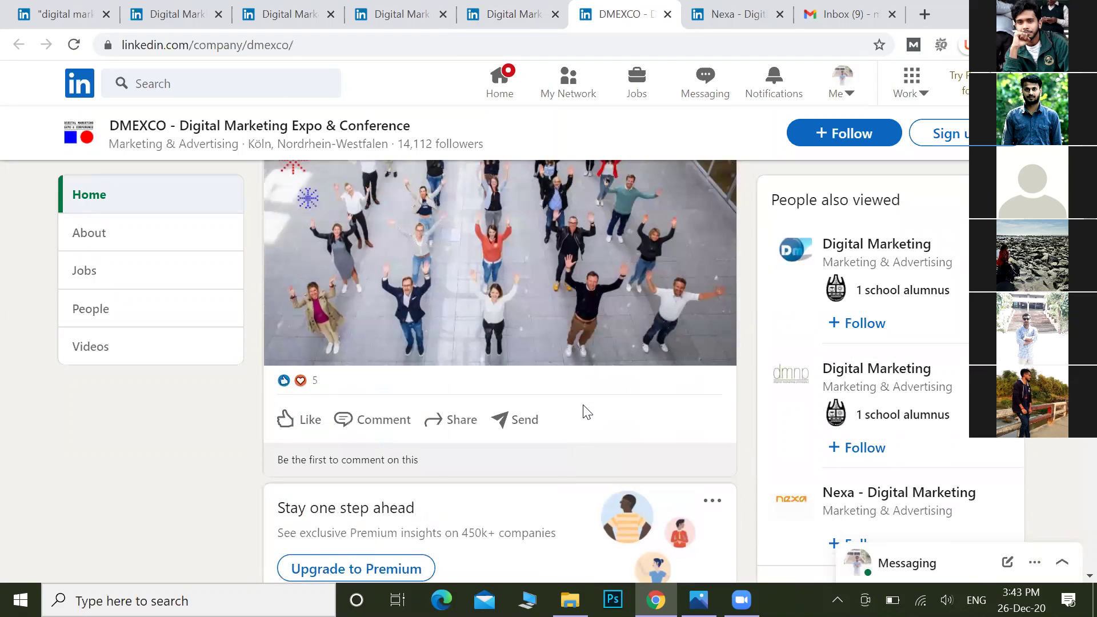
scroll(584, 405, "up", 3)
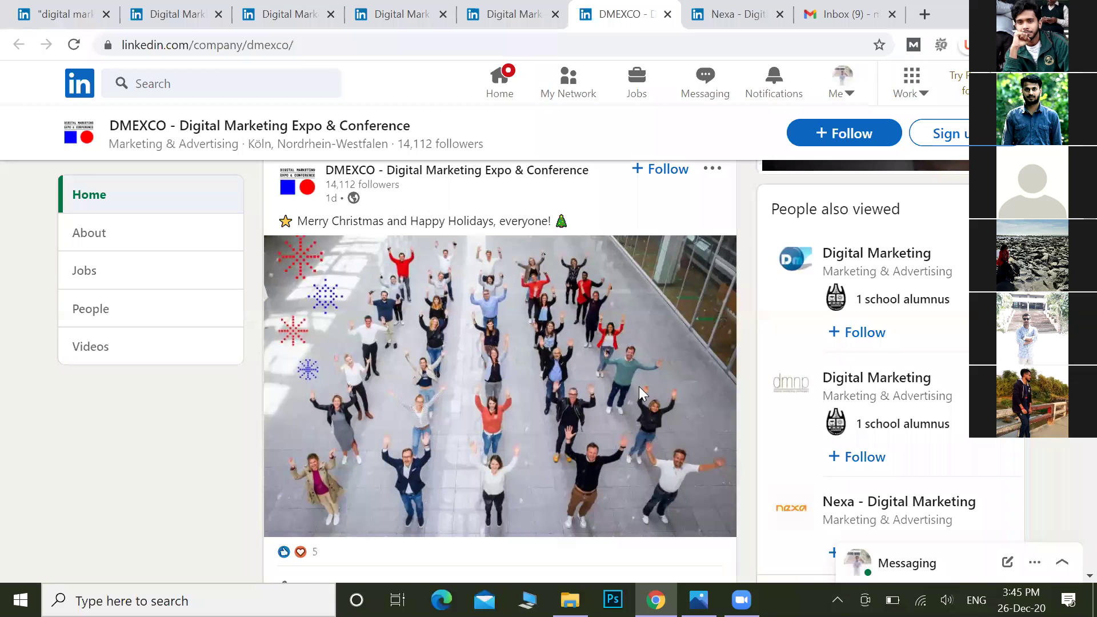
scroll(639, 386, "down", 7)
scroll(639, 387, "up", 2)
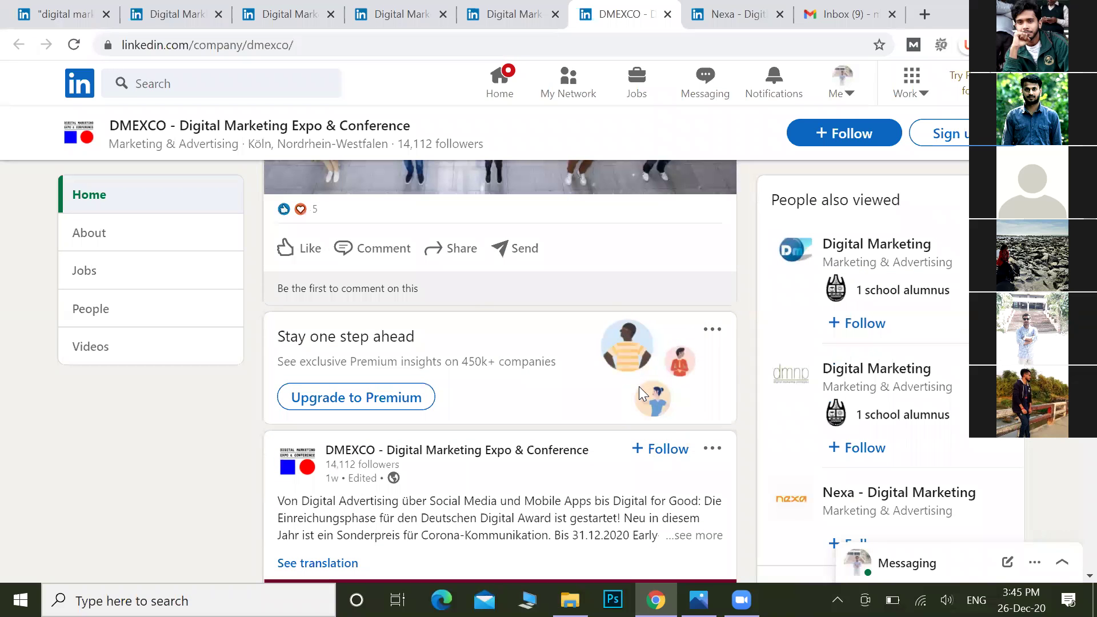
scroll(639, 386, "down", 5)
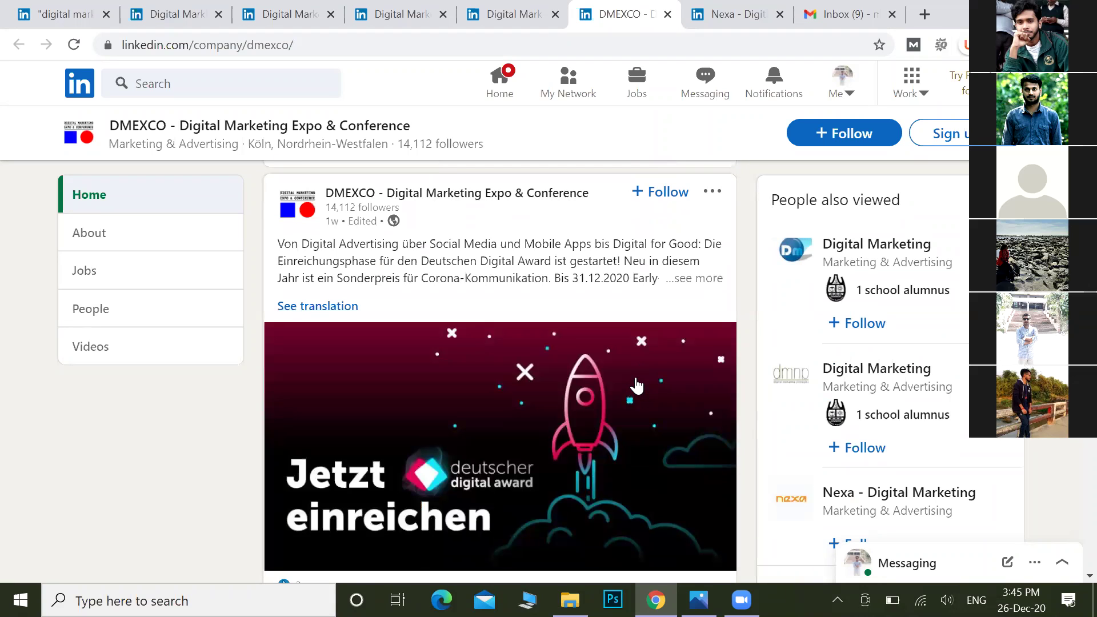
scroll(638, 387, "down", 2)
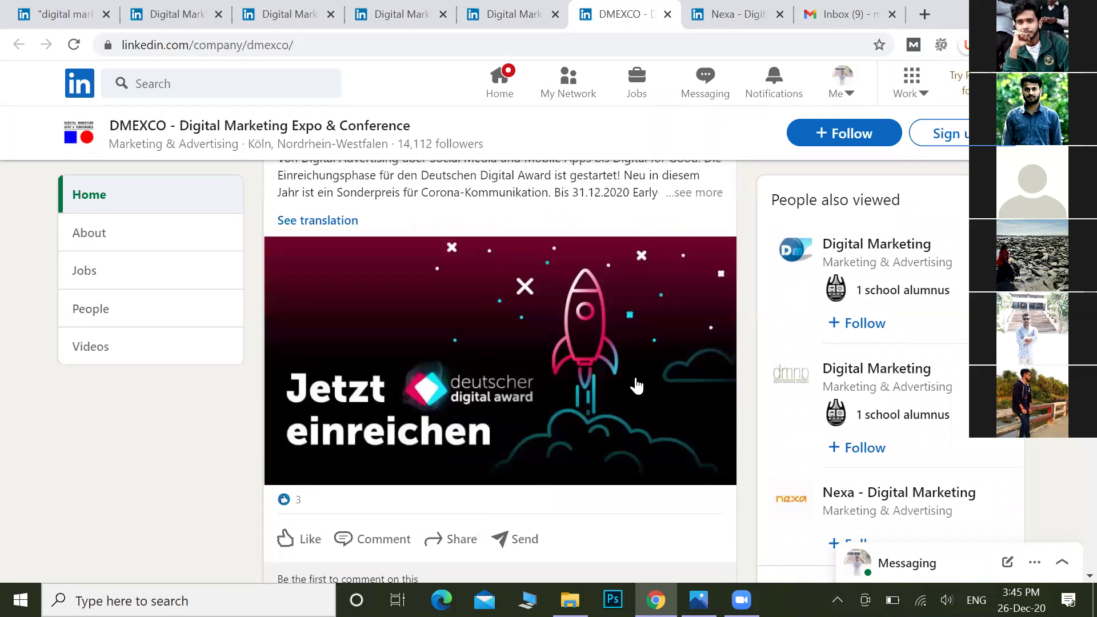
scroll(637, 386, "up", 2)
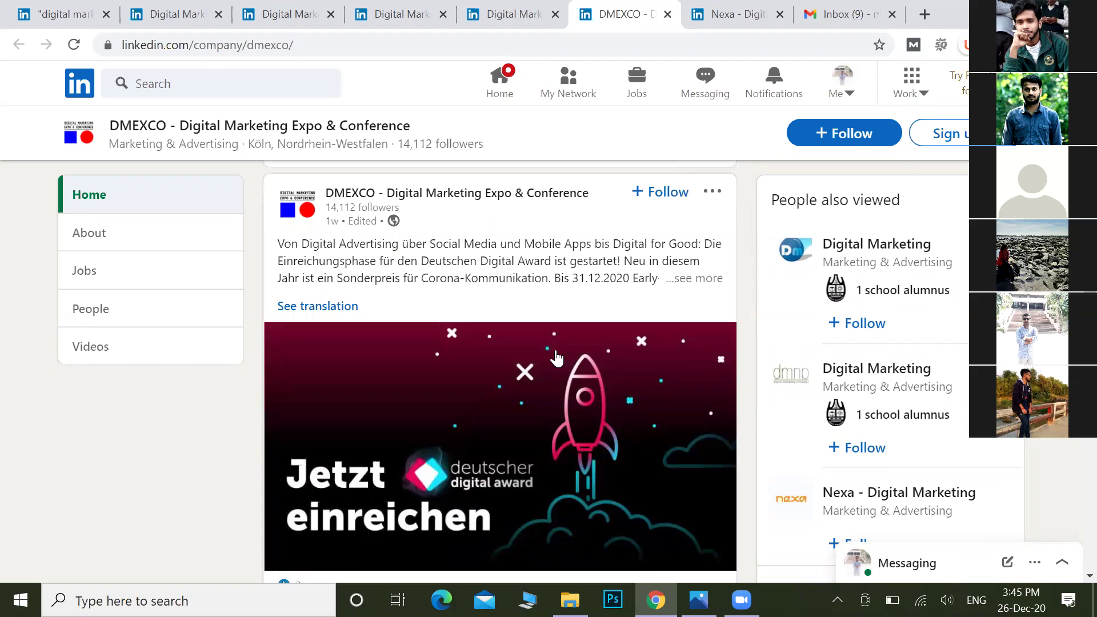
scroll(557, 358, "down", 2)
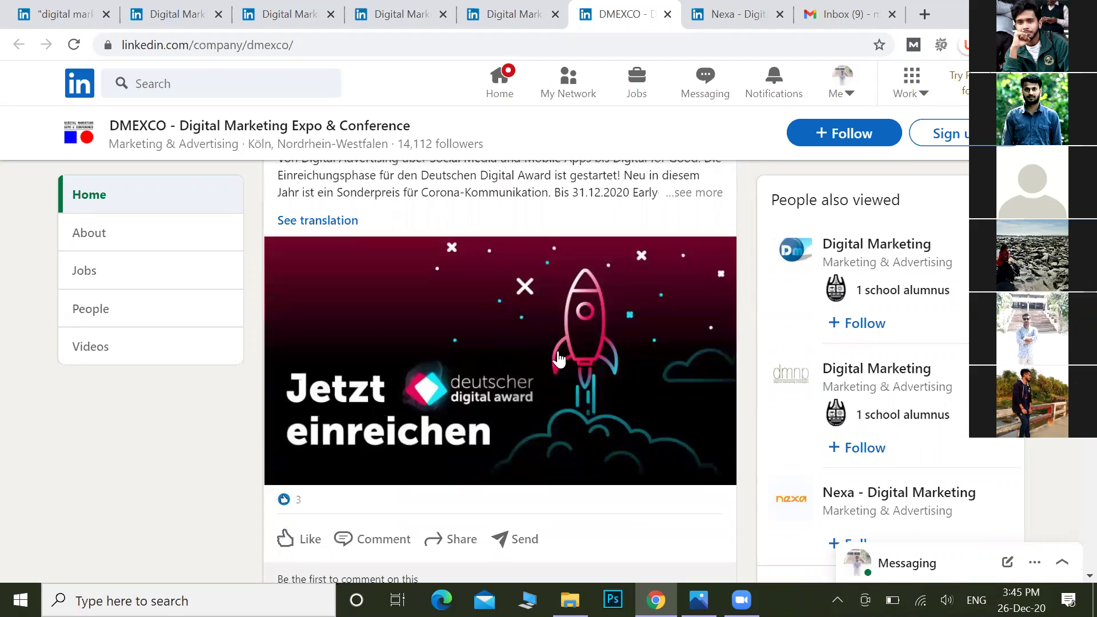
scroll(558, 358, "down", 2)
scroll(559, 359, "down", 10)
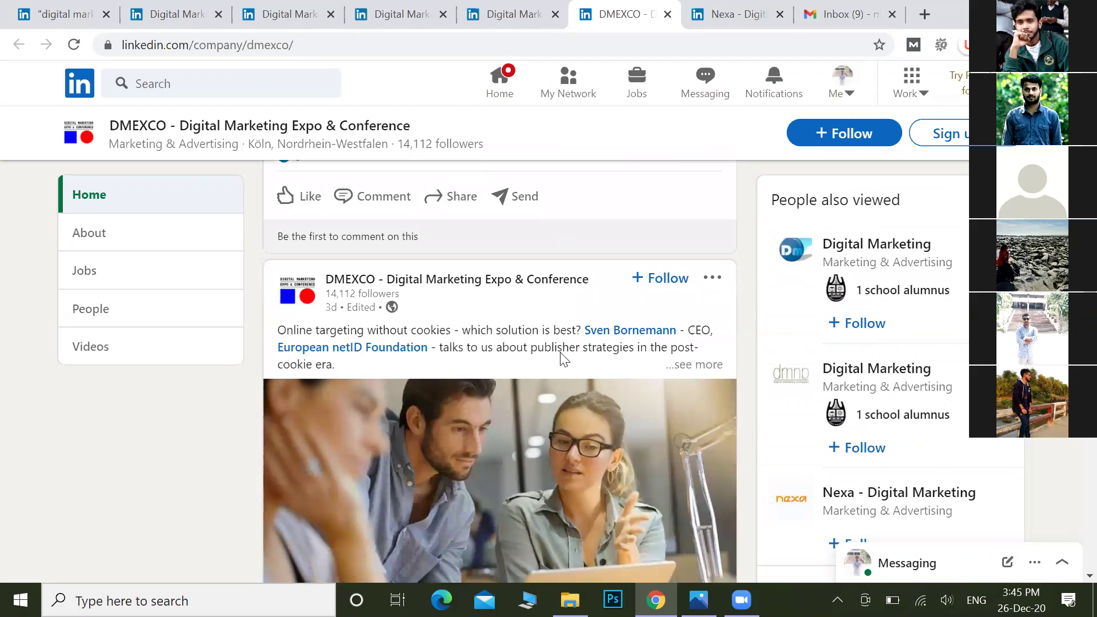
scroll(561, 360, "up", 1)
scroll(561, 360, "down", 8)
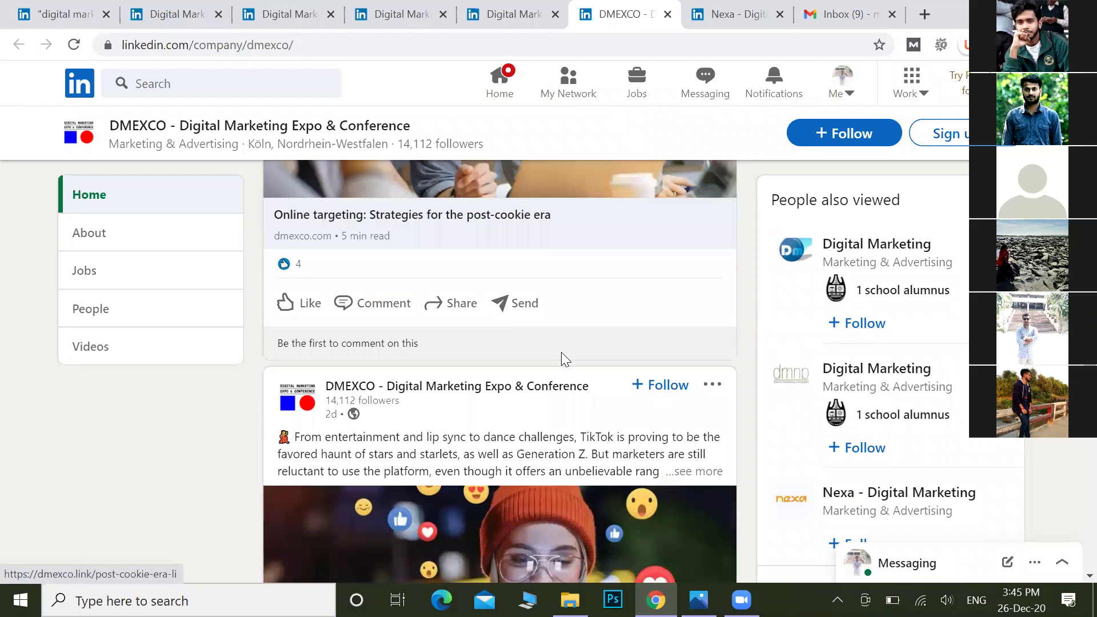
scroll(562, 360, "down", 4)
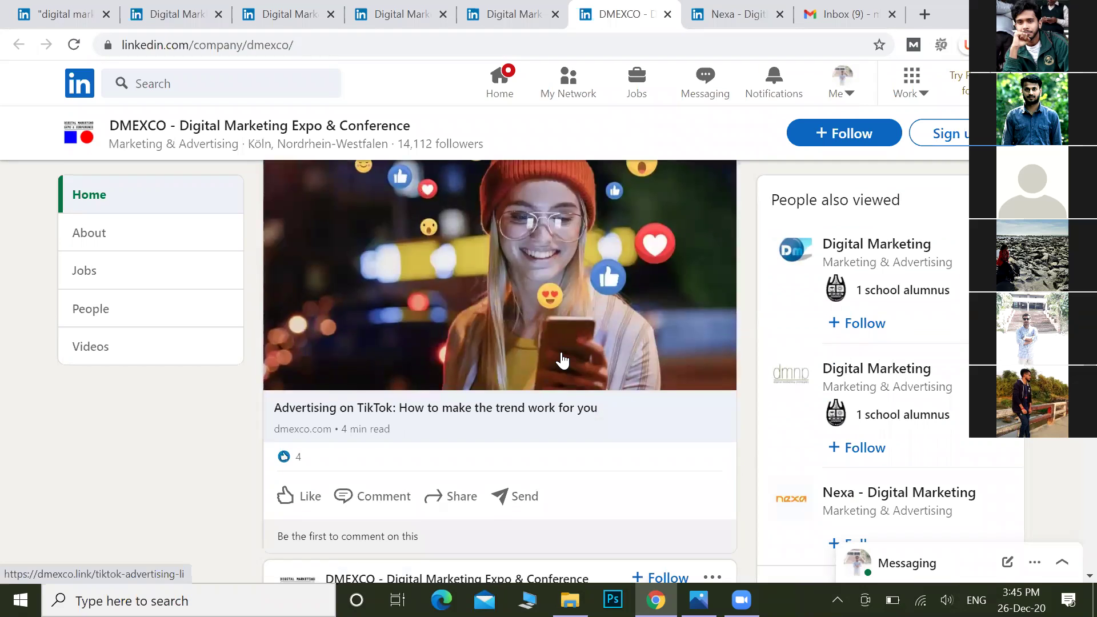
scroll(562, 360, "down", 2)
scroll(562, 360, "down", 10)
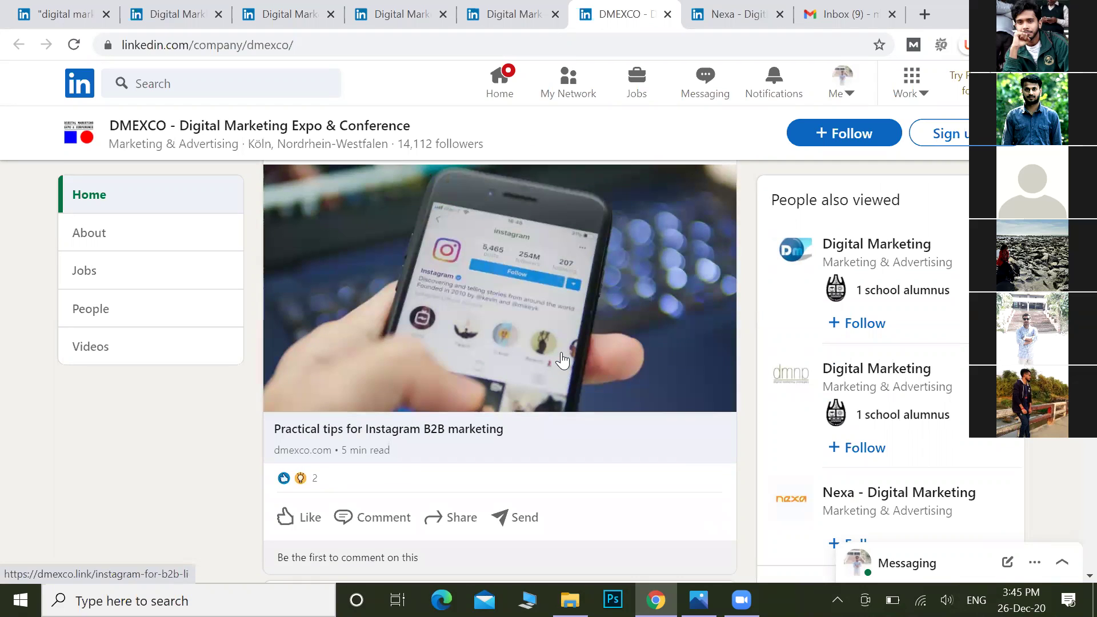
scroll(562, 359, "up", 2)
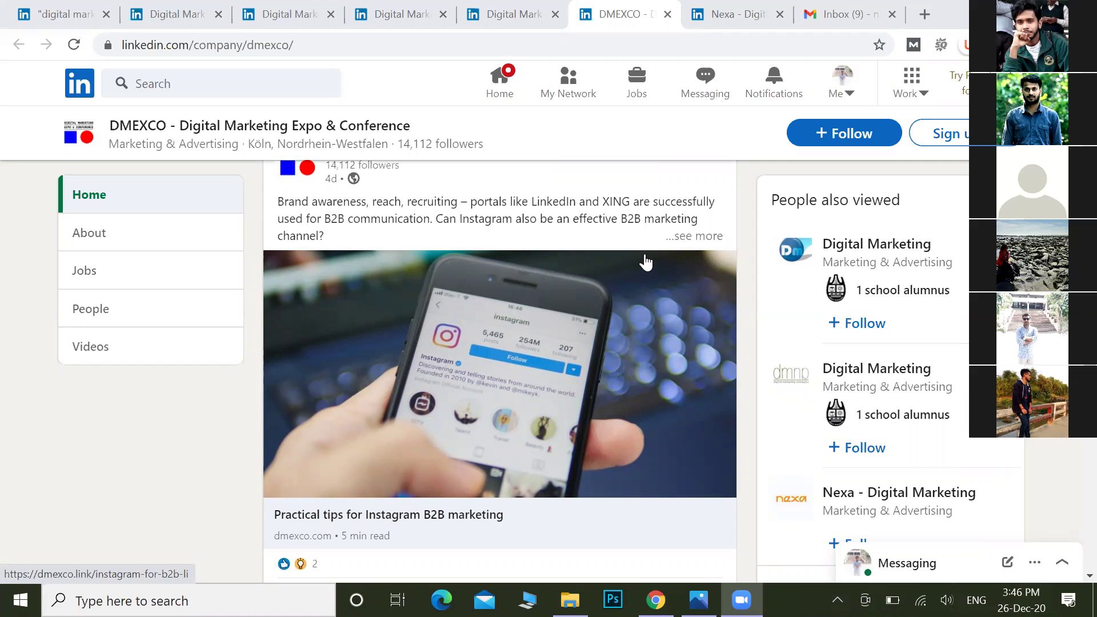
scroll(531, 342, "down", 5)
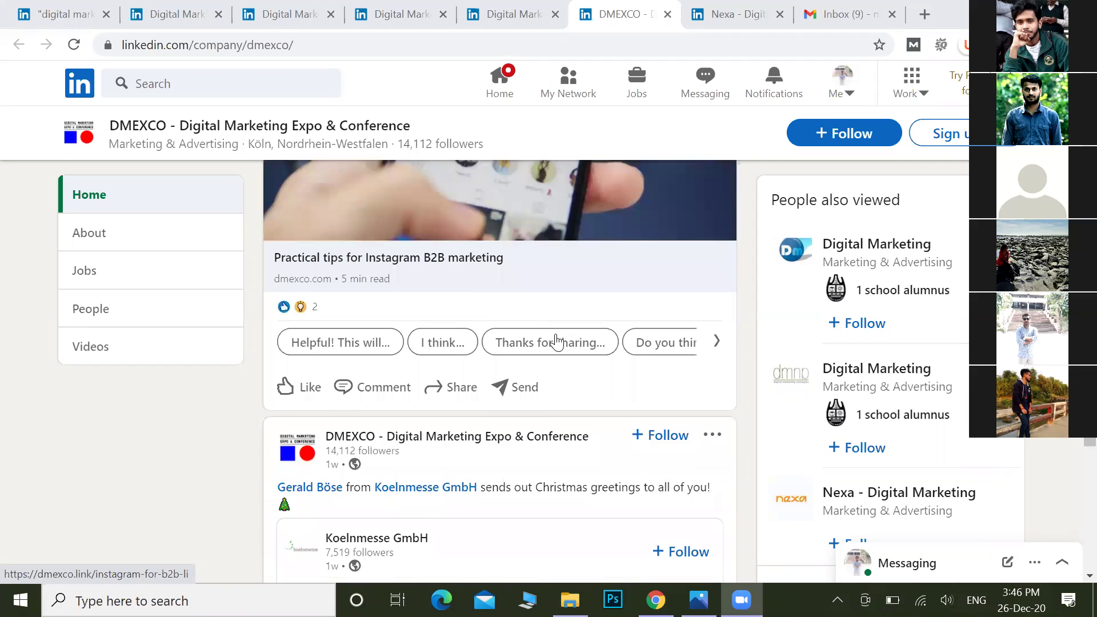
scroll(557, 343, "down", 5)
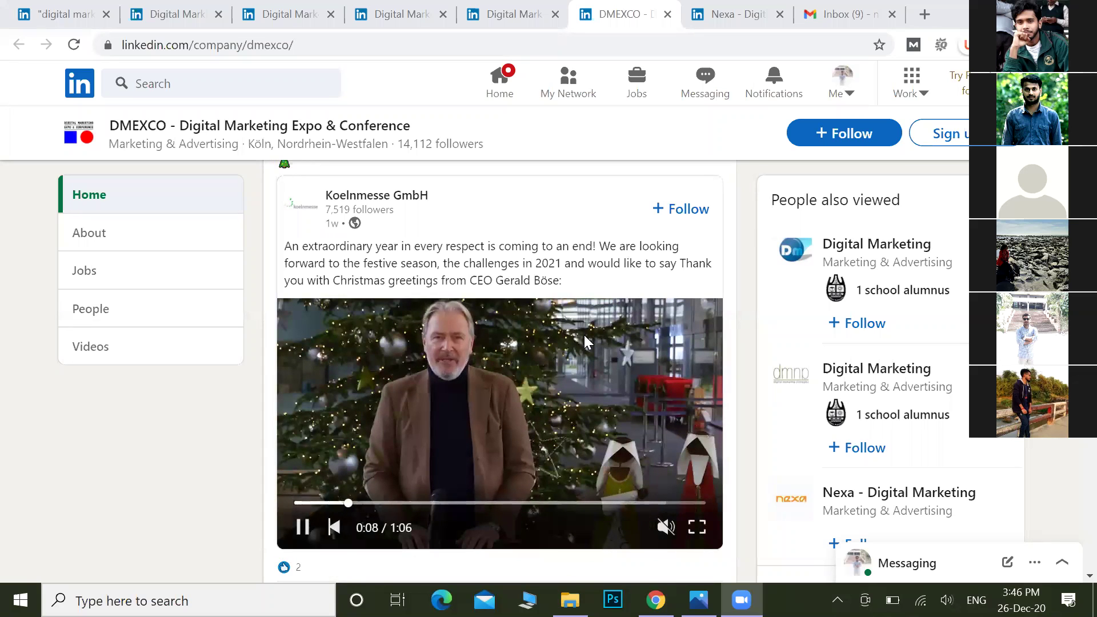
scroll(583, 335, "up", 1)
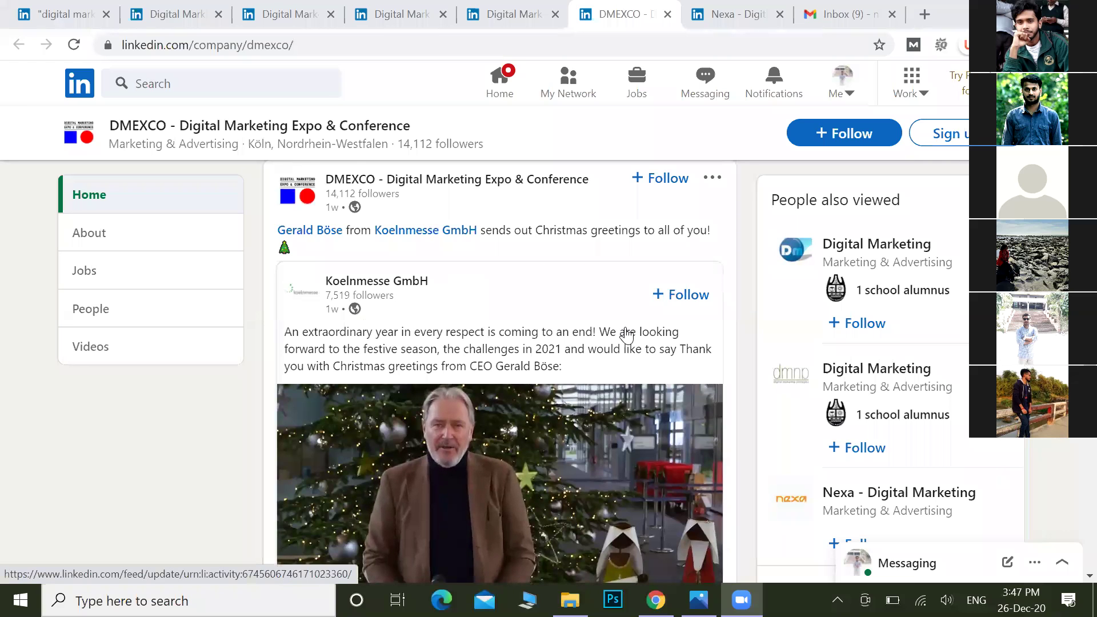
scroll(627, 336, "down", 3)
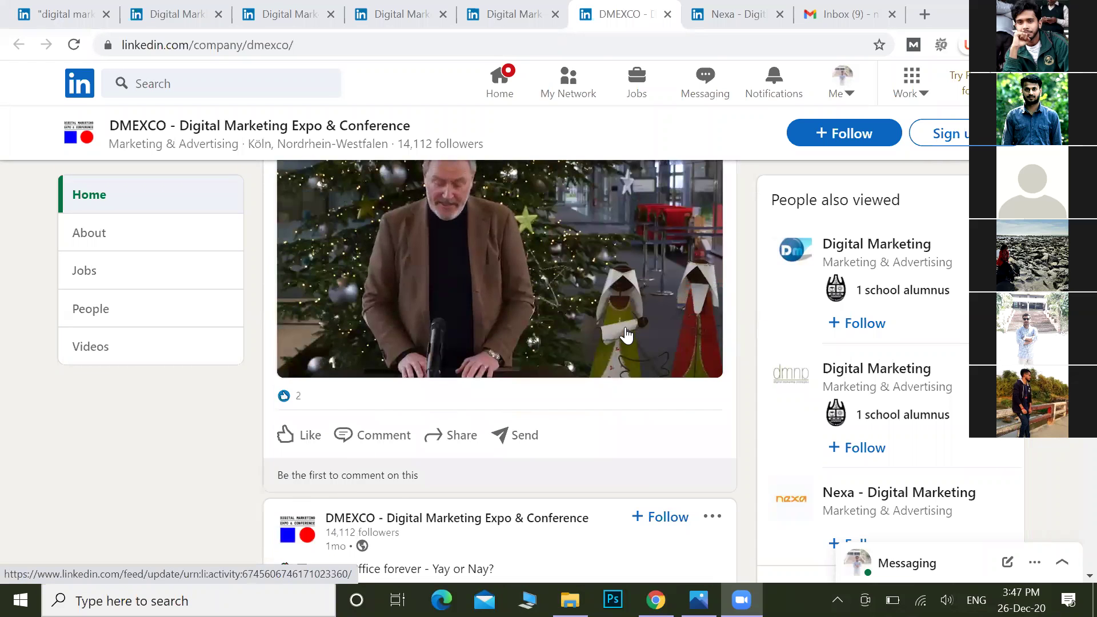
scroll(627, 335, "down", 5)
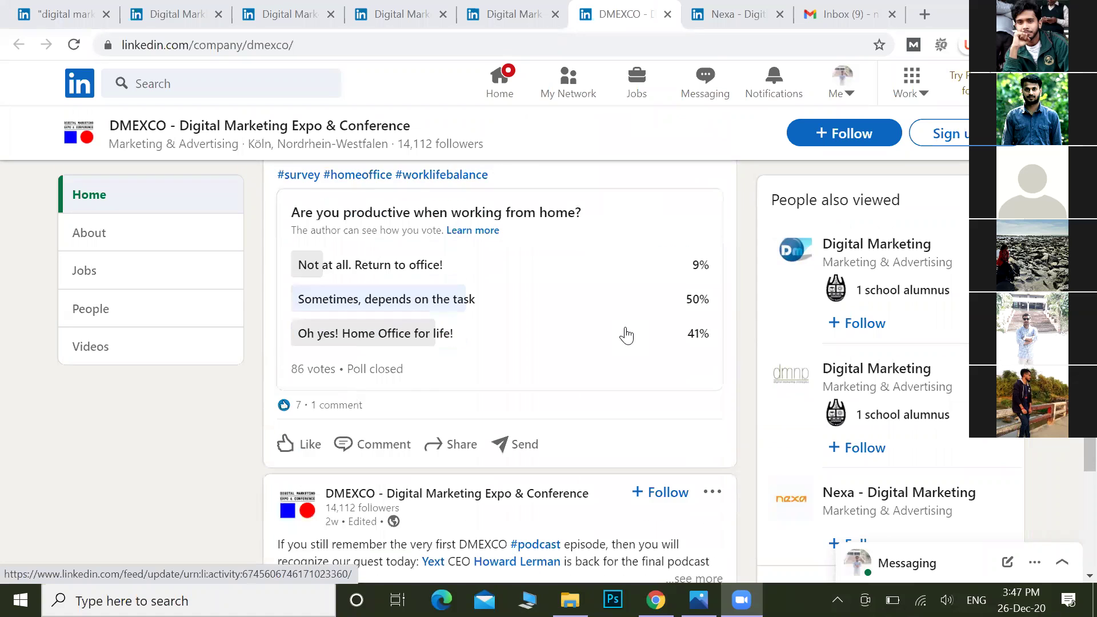
scroll(627, 335, "down", 5)
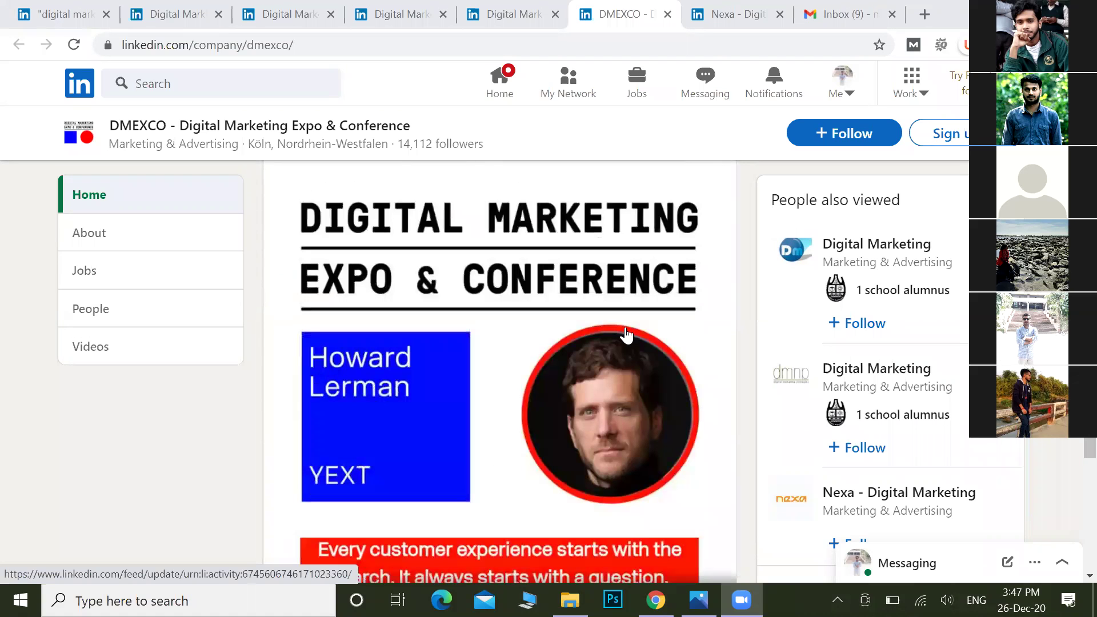
scroll(627, 336, "down", 2)
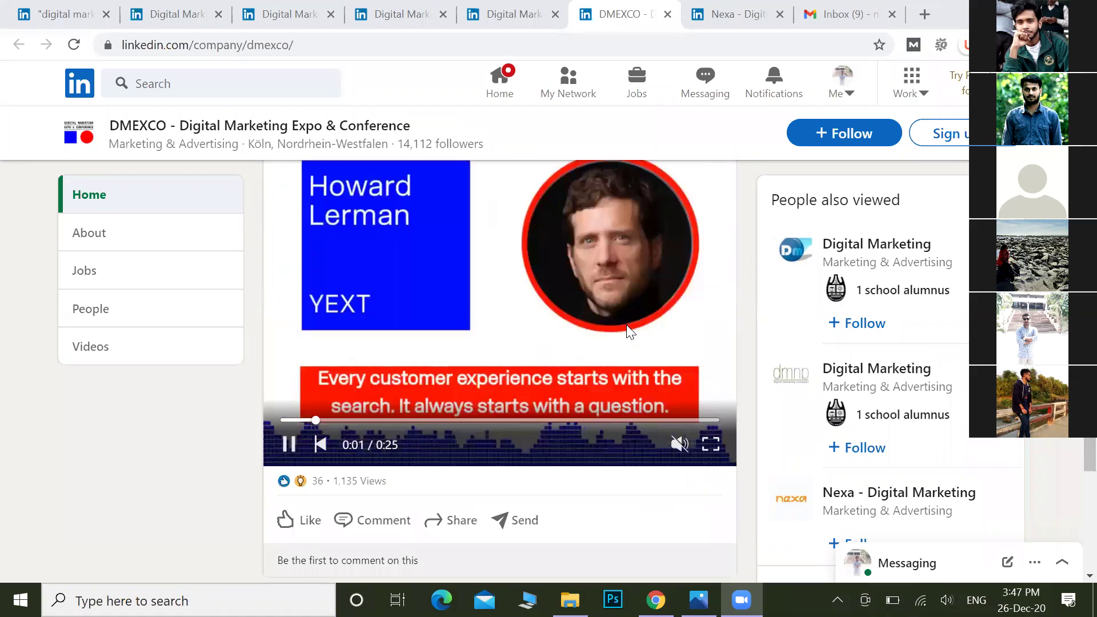
scroll(626, 324, "up", 1)
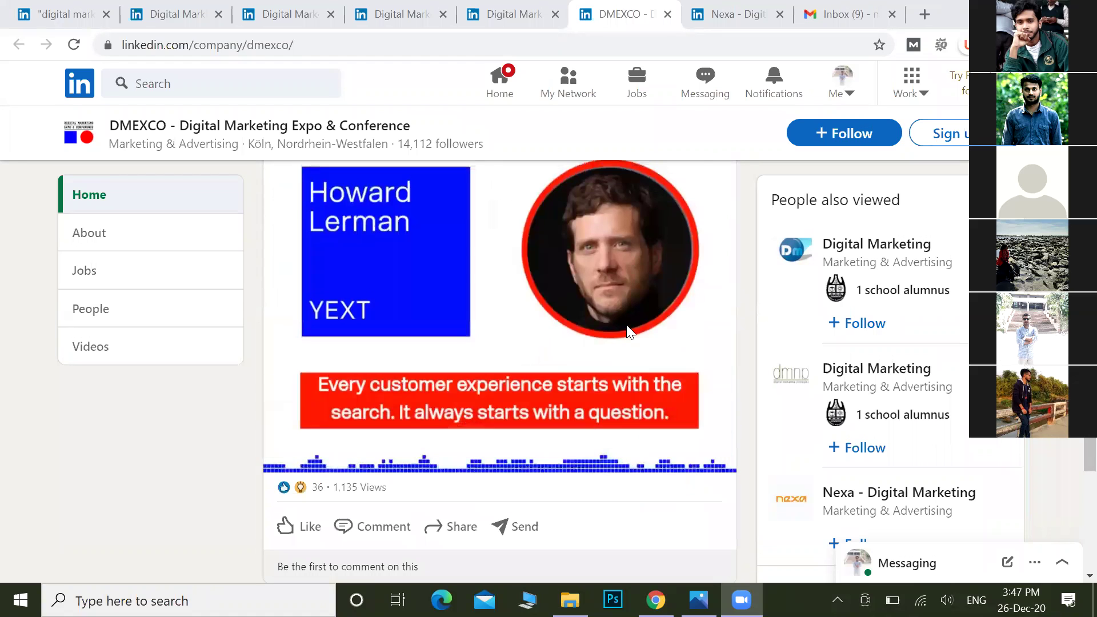
scroll(627, 324, "up", 1)
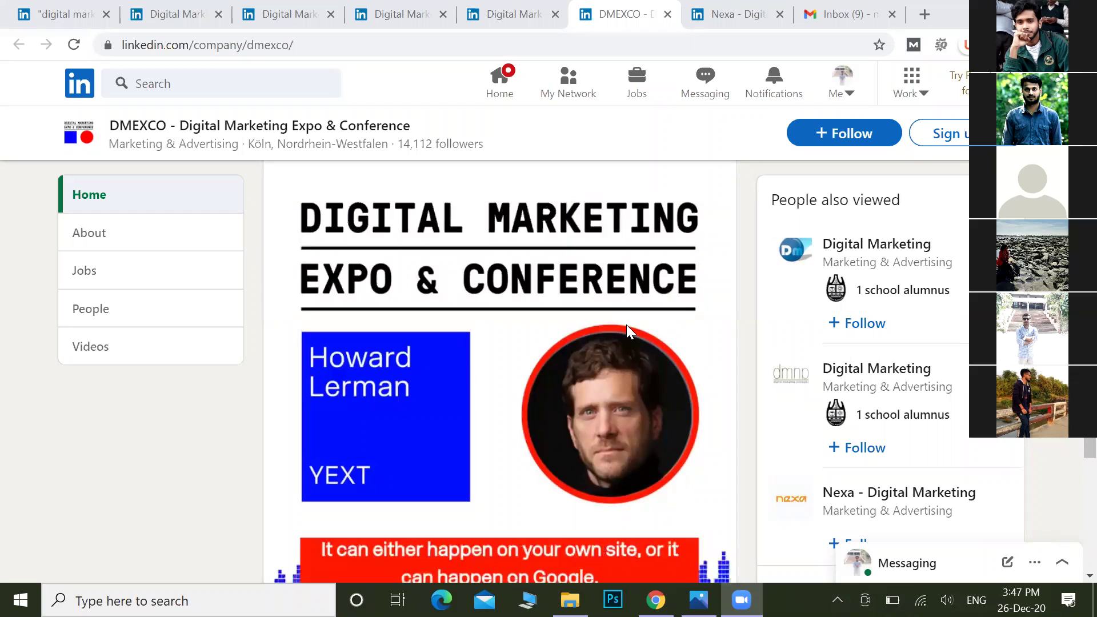
scroll(626, 324, "down", 3)
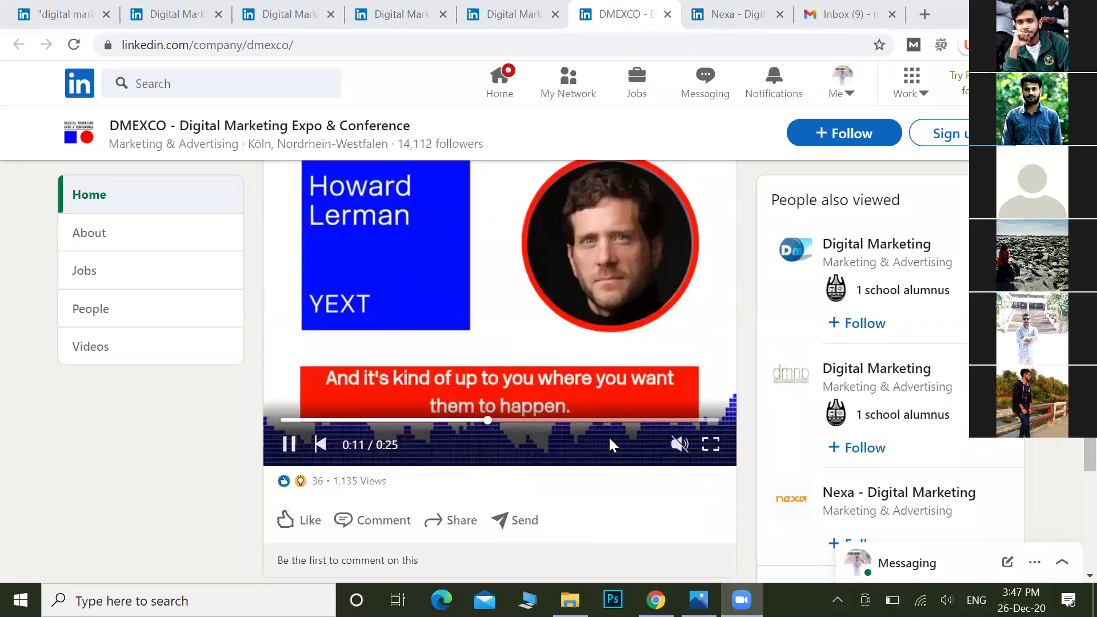
scroll(610, 440, "down", 4)
scroll(611, 418, "down", 3)
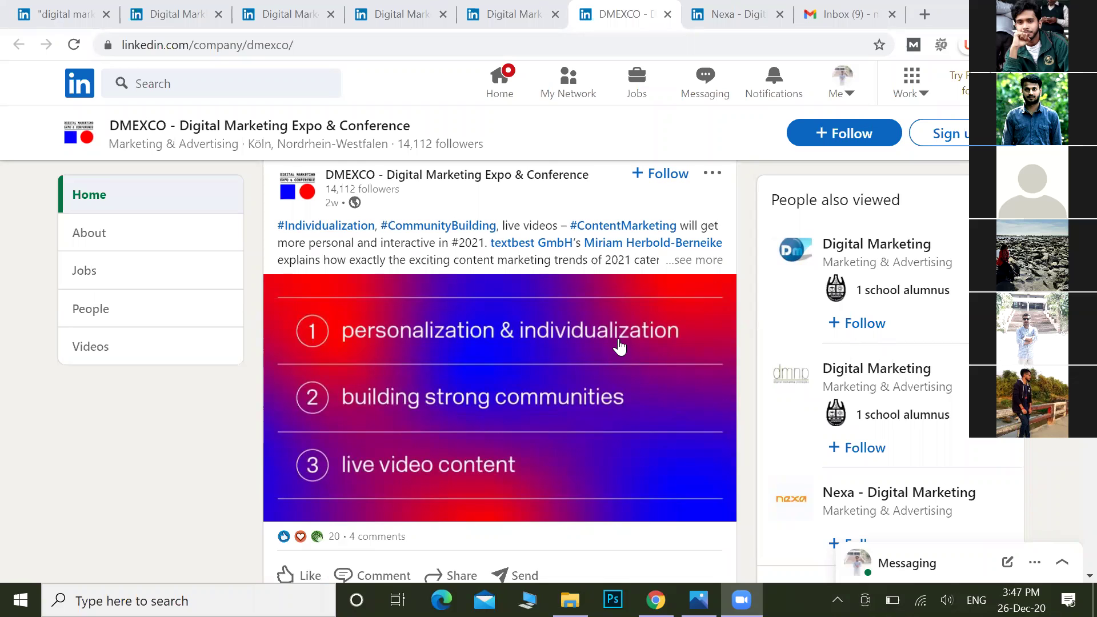
scroll(694, 352, "down", 6)
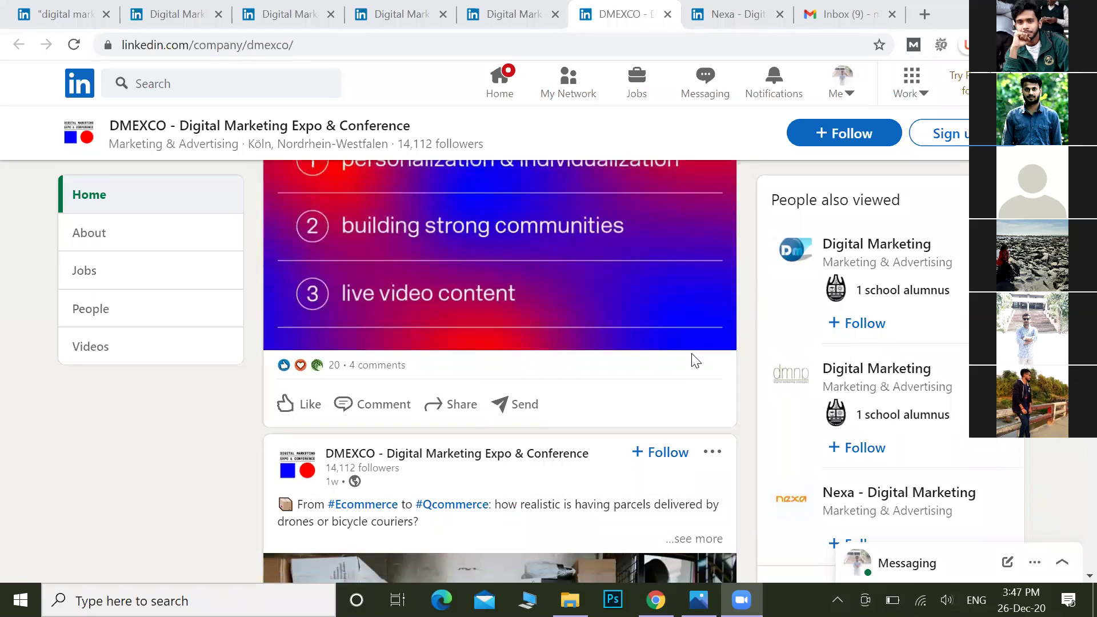
scroll(692, 358, "down", 2)
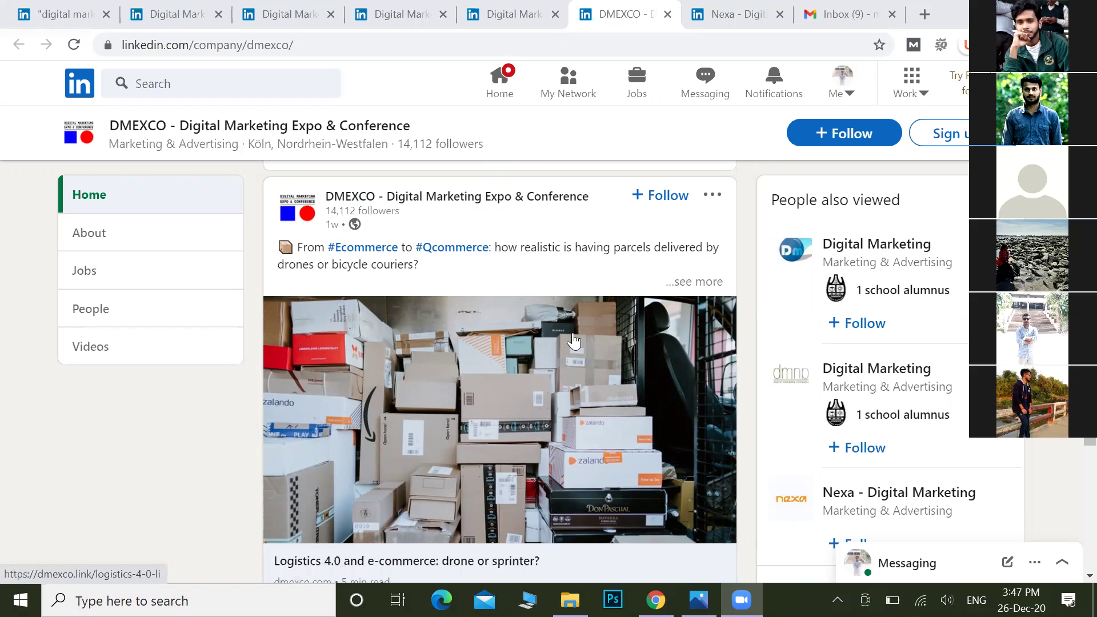
scroll(572, 340, "down", 2)
scroll(576, 343, "down", 3)
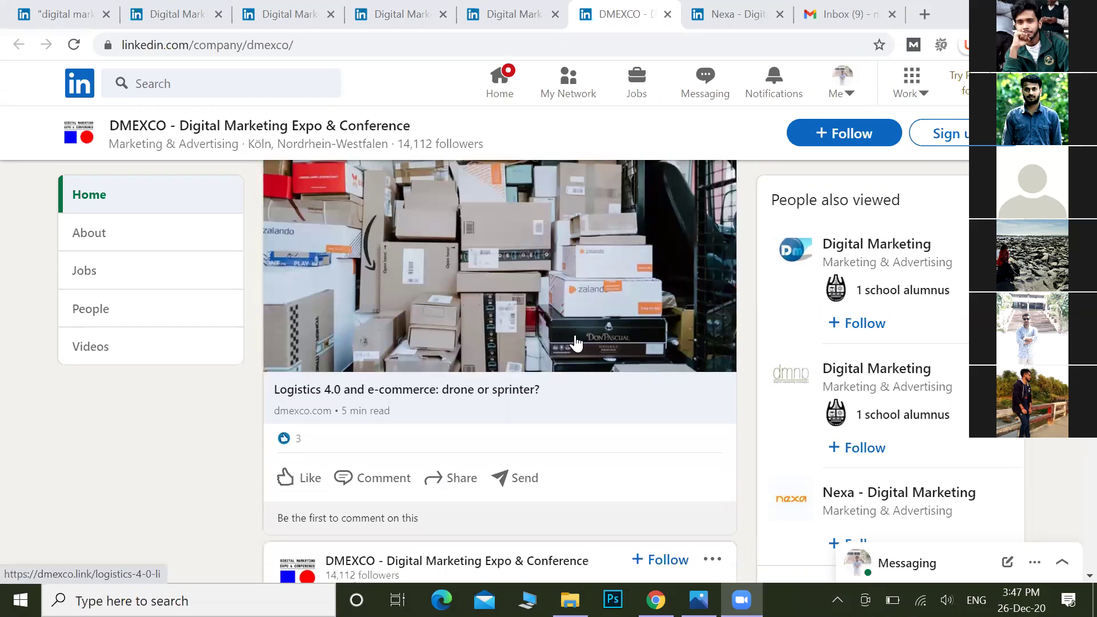
scroll(576, 343, "down", 2)
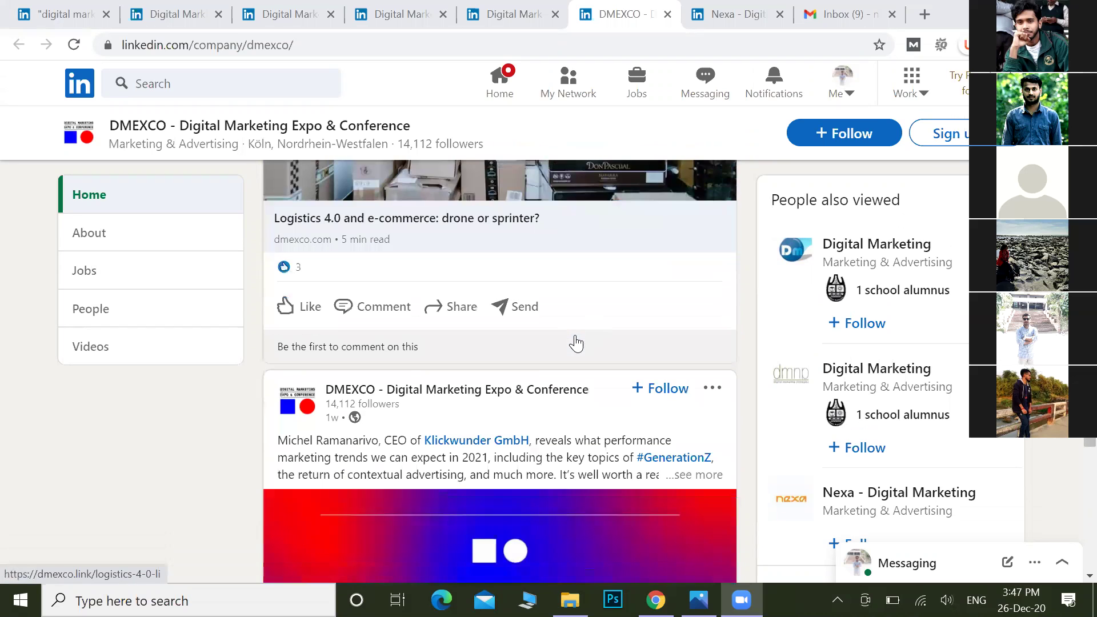
scroll(576, 343, "down", 2)
scroll(576, 343, "down", 2)
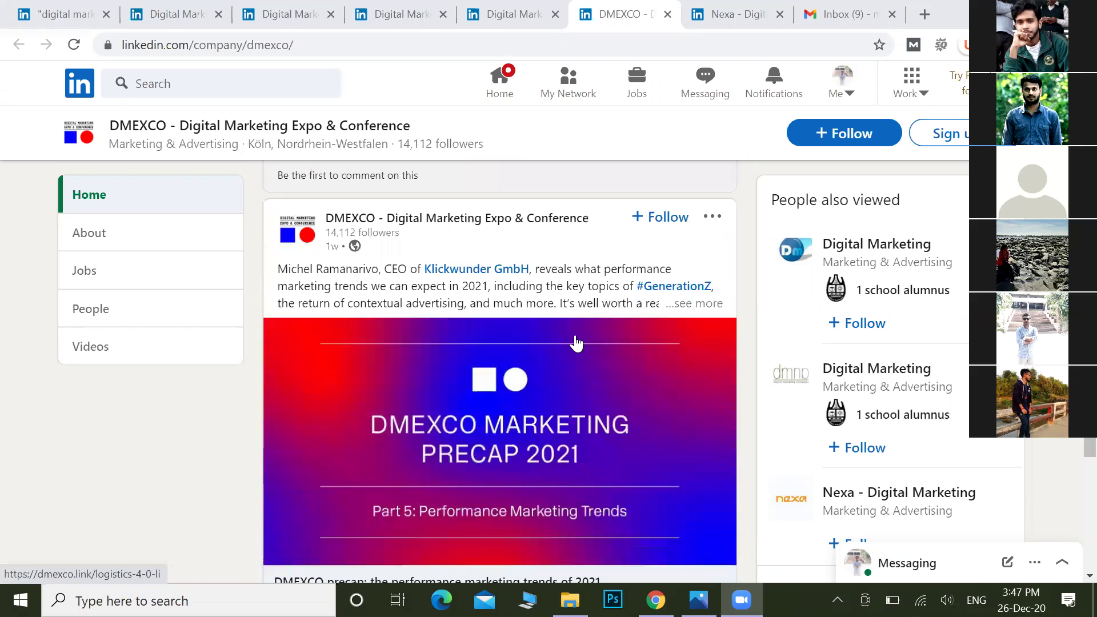
scroll(576, 343, "down", 4)
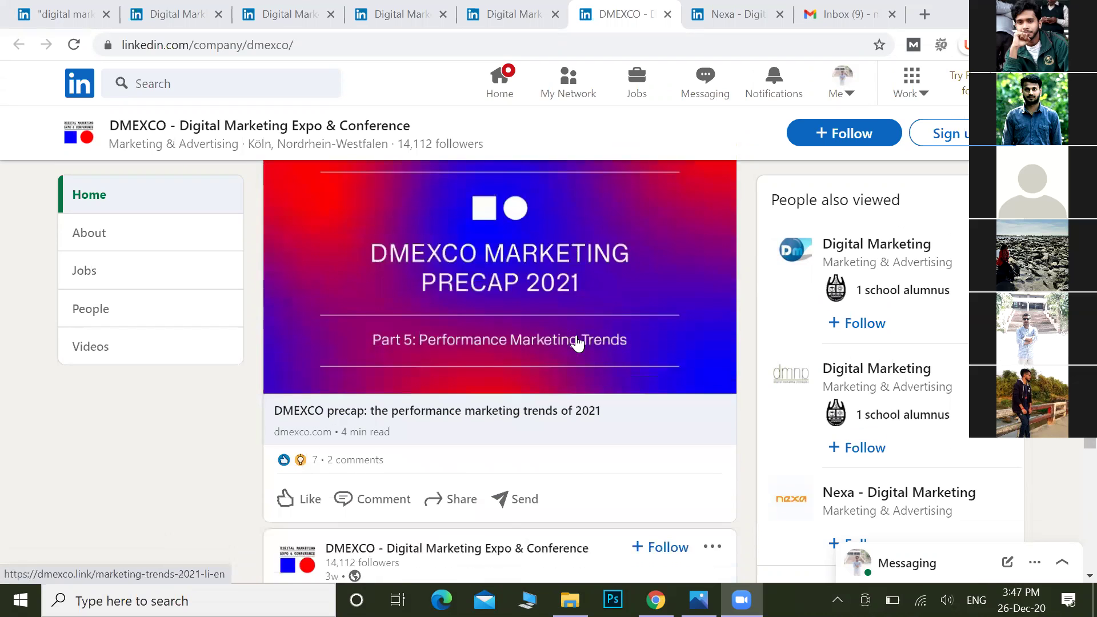
scroll(576, 343, "down", 2)
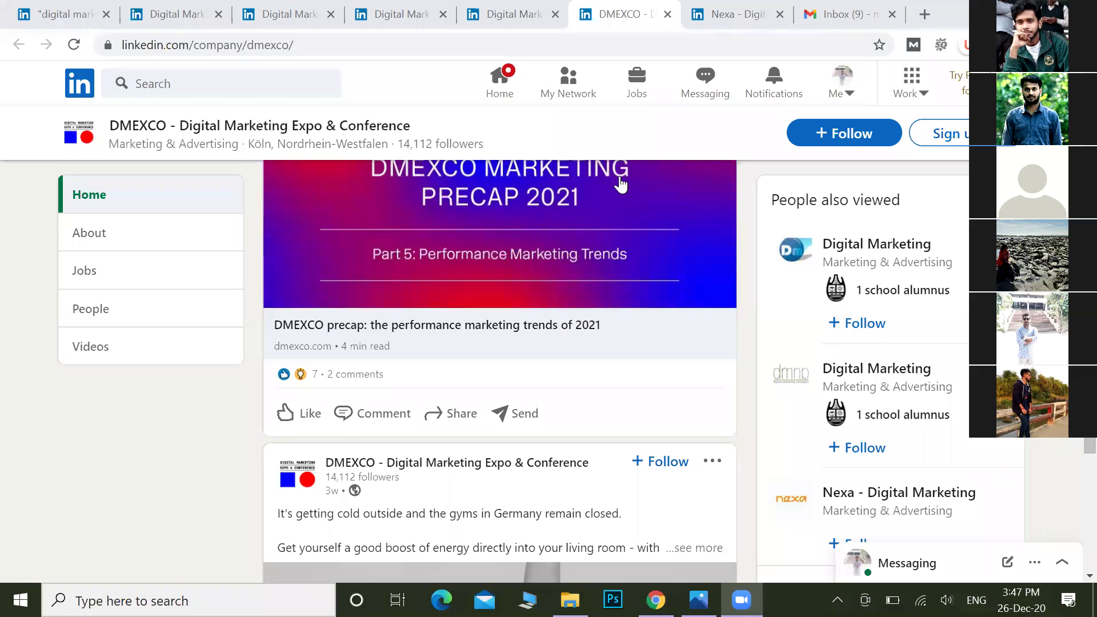
scroll(620, 184, "down", 10)
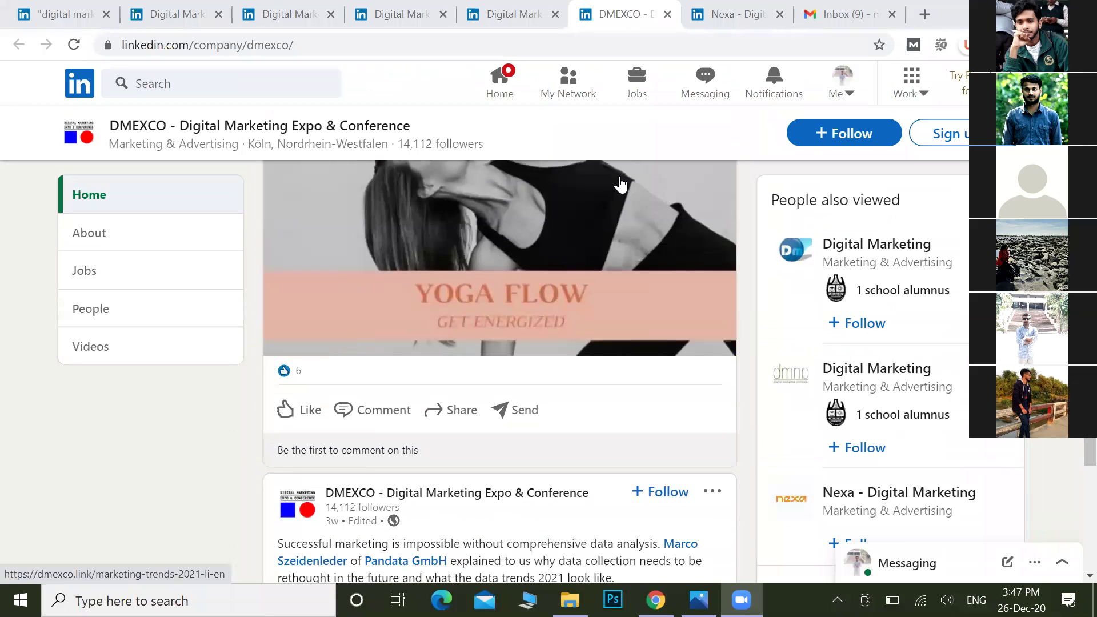
scroll(621, 184, "up", 7)
scroll(621, 184, "down", 10)
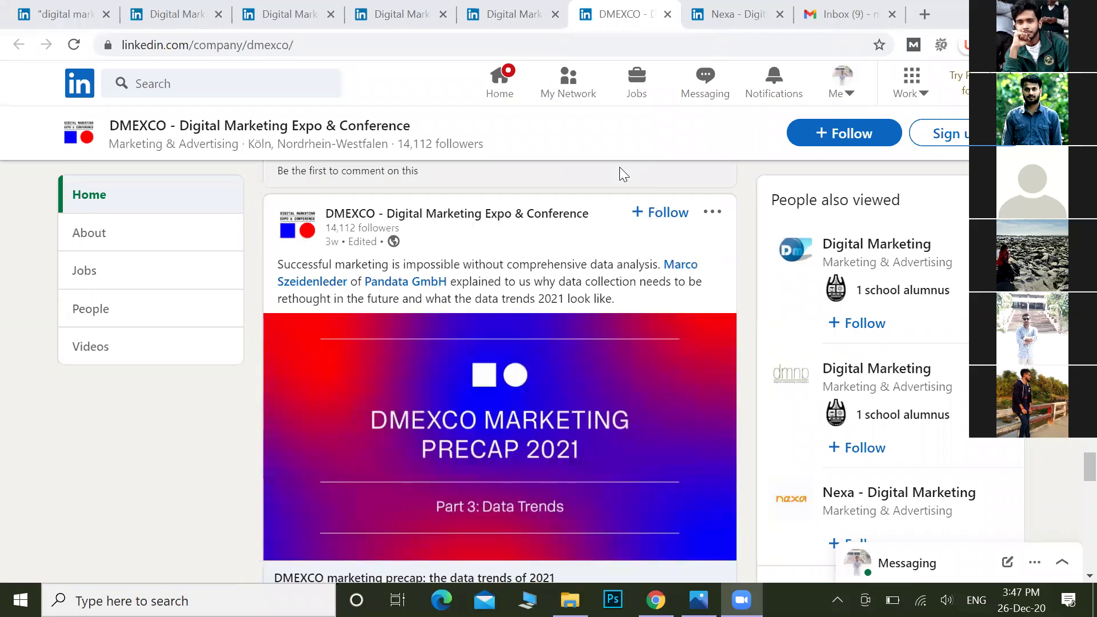
scroll(619, 167, "down", 1)
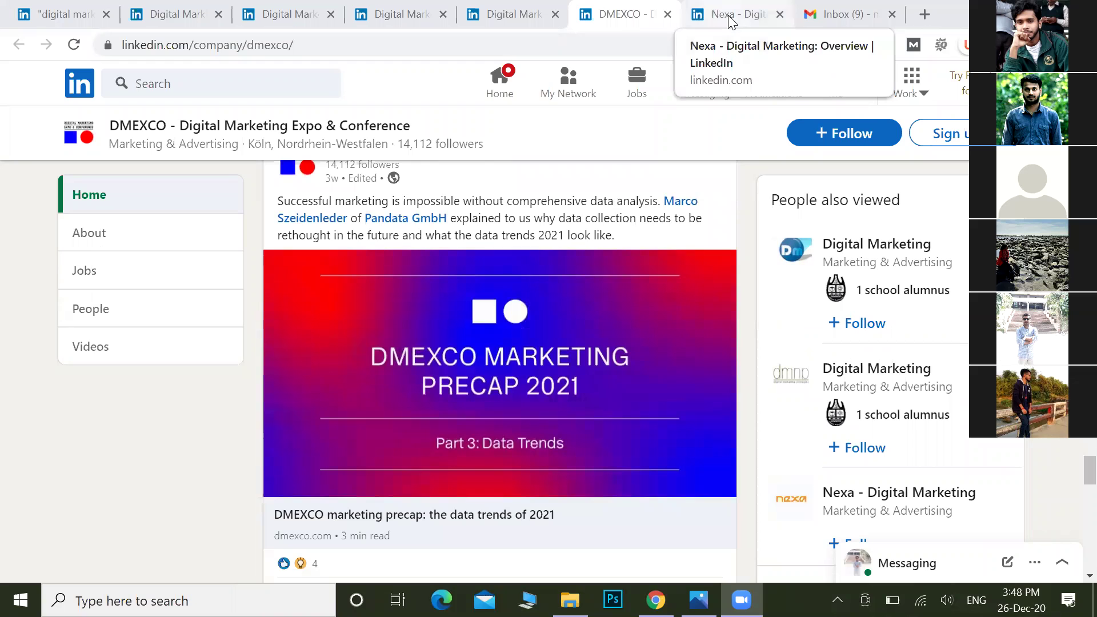
left_click(730, 21)
Scroll through the Nexa - Digital Marketing company's posts.
scroll(638, 261, "down", 1)
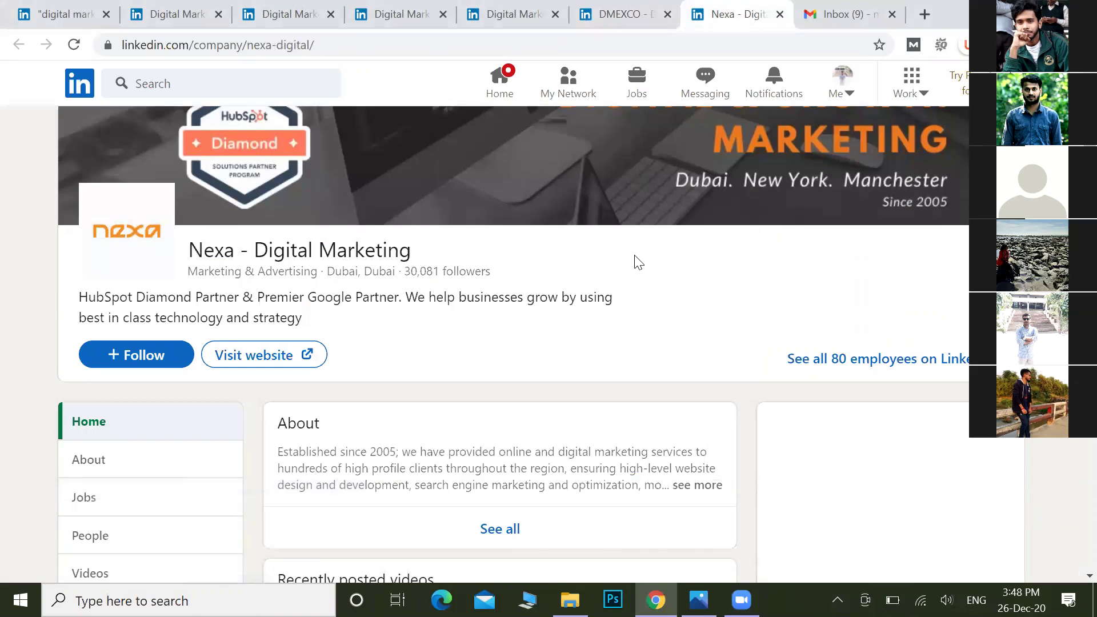
scroll(638, 263, "down", 6)
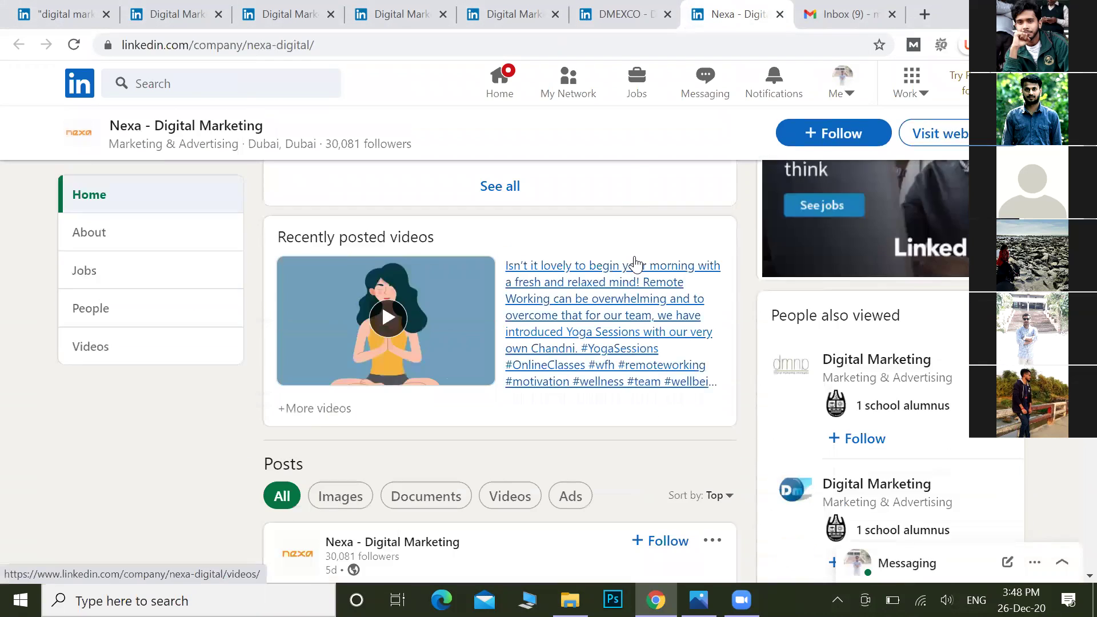
scroll(635, 263, "down", 7)
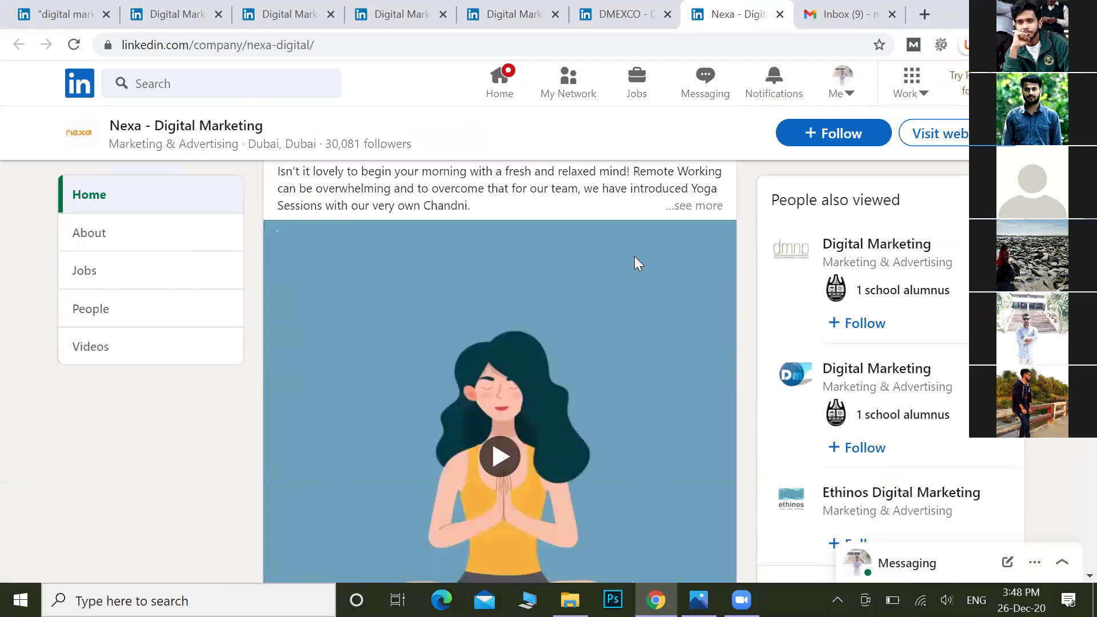
scroll(634, 255, "down", 3)
scroll(634, 256, "up", 5)
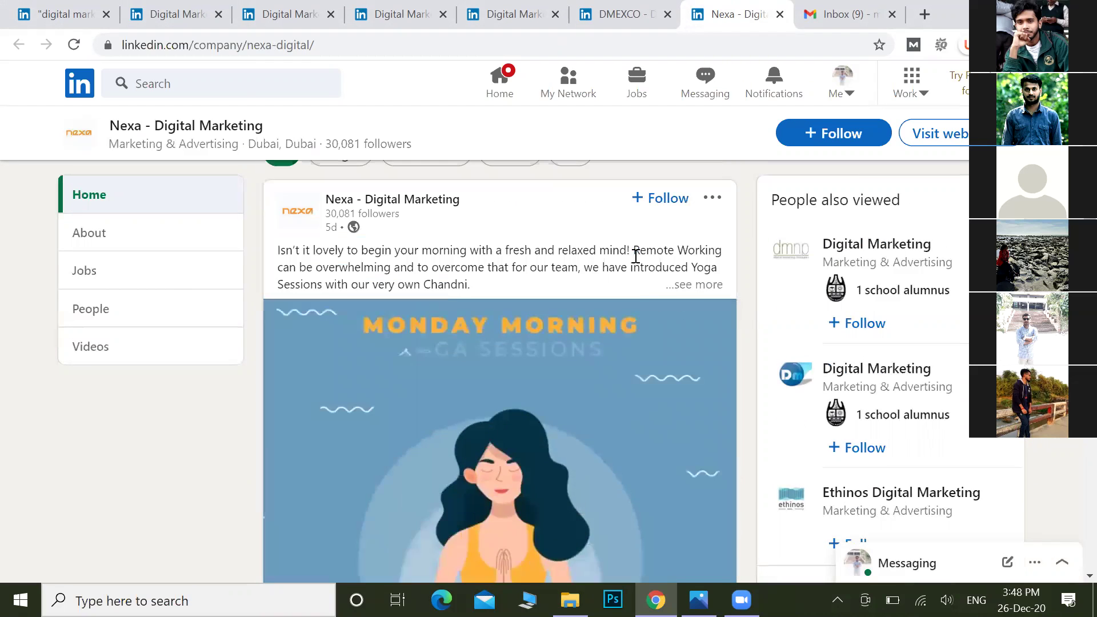
scroll(635, 258, "up", 2)
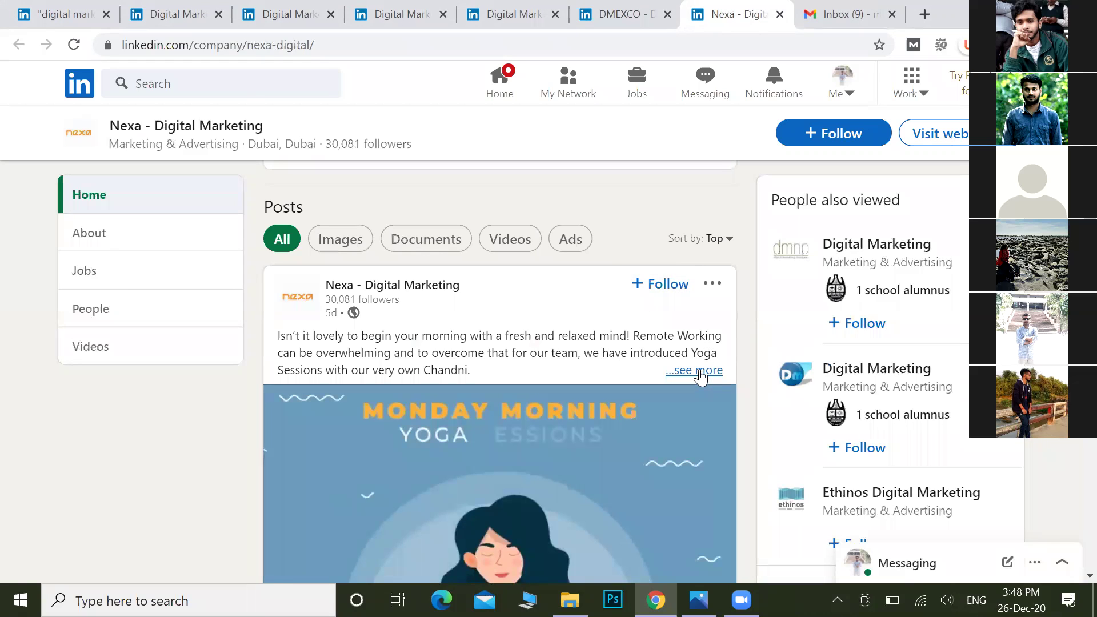
scroll(700, 374, "down", 7)
scroll(700, 368, "down", 7)
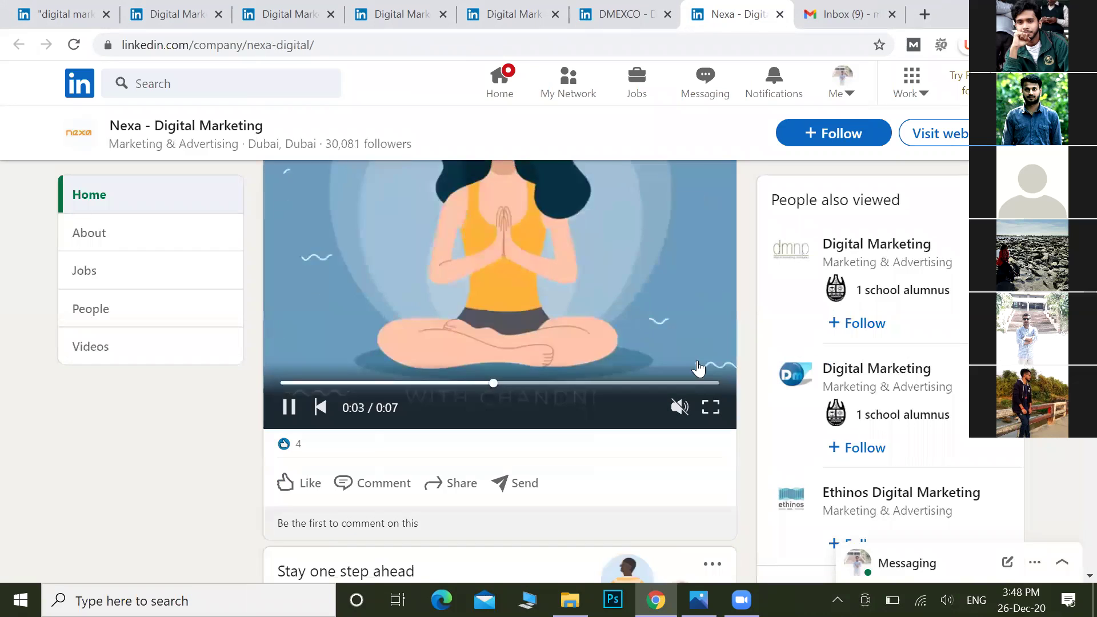
scroll(701, 368, "down", 3)
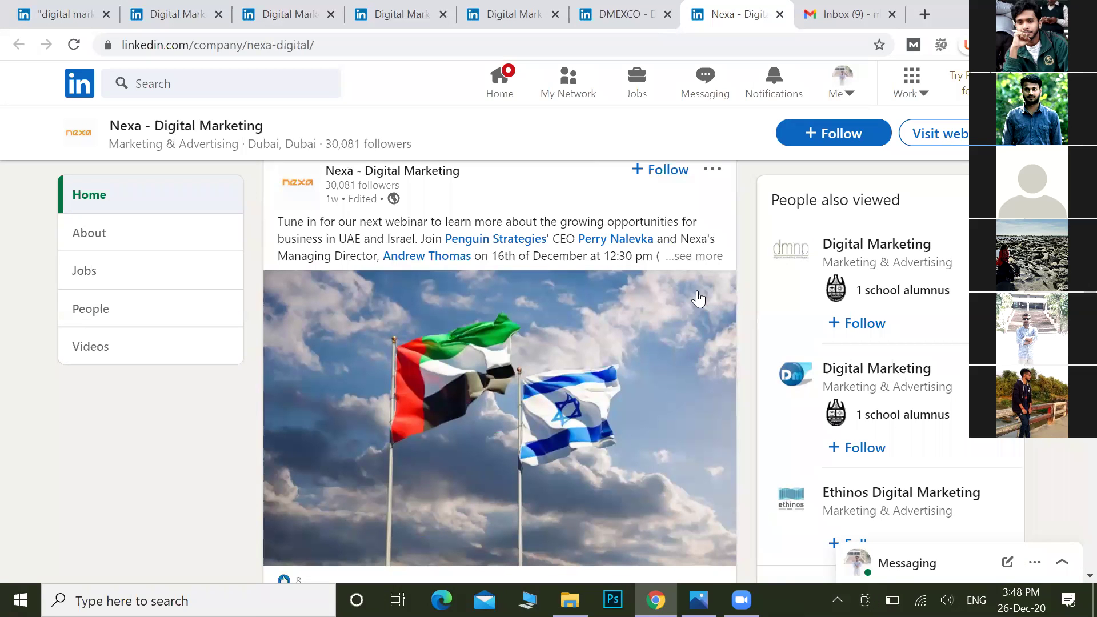
scroll(691, 392, "down", 6)
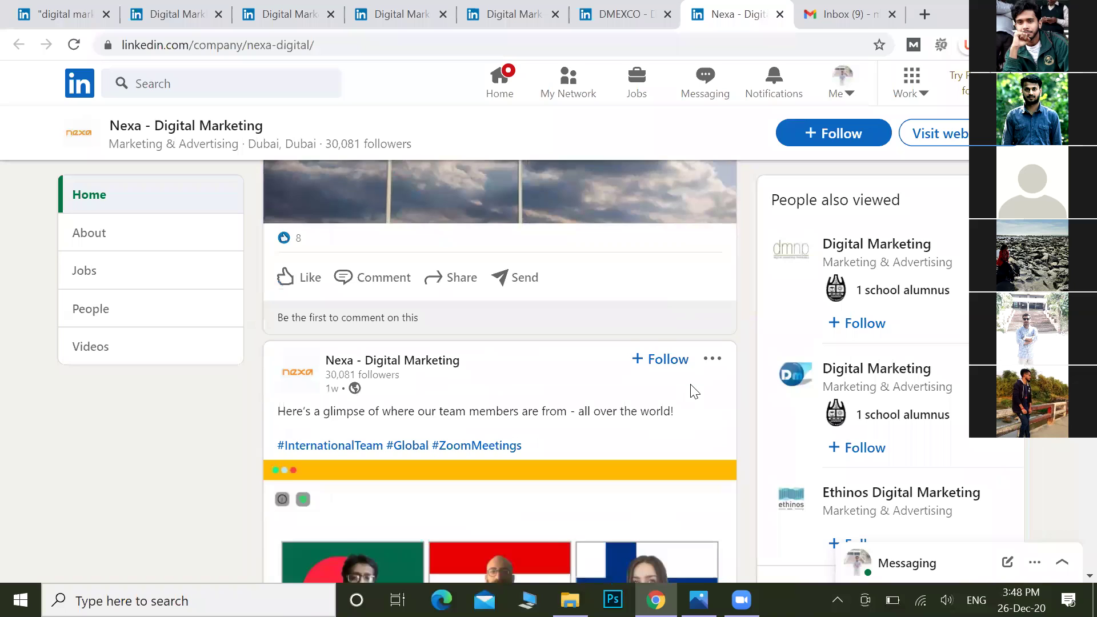
scroll(694, 392, "down", 3)
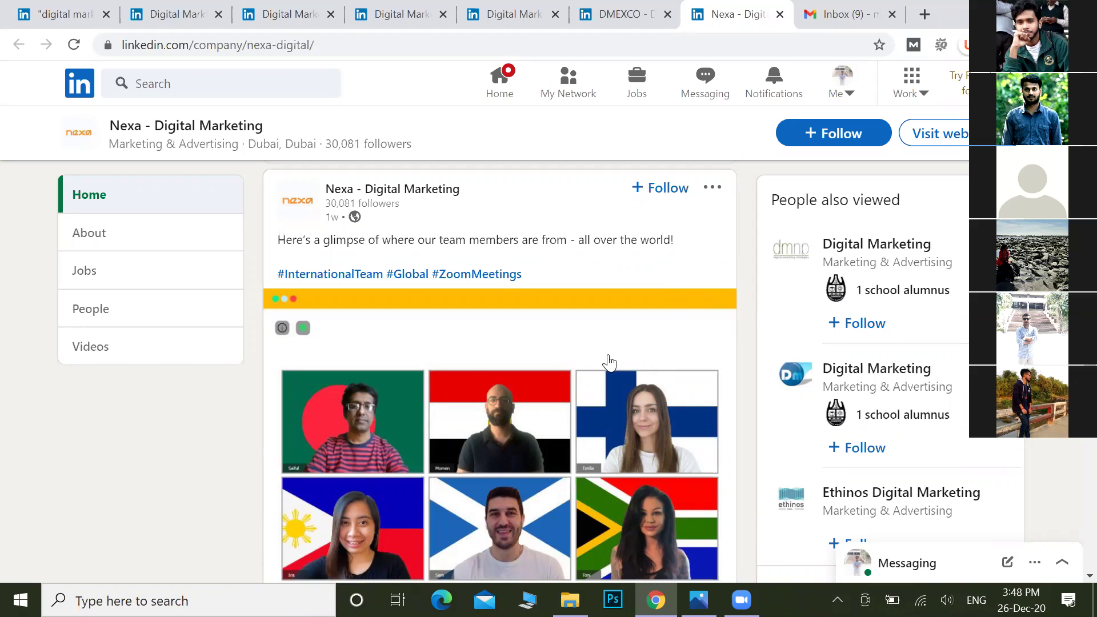
scroll(607, 362, "down", 2)
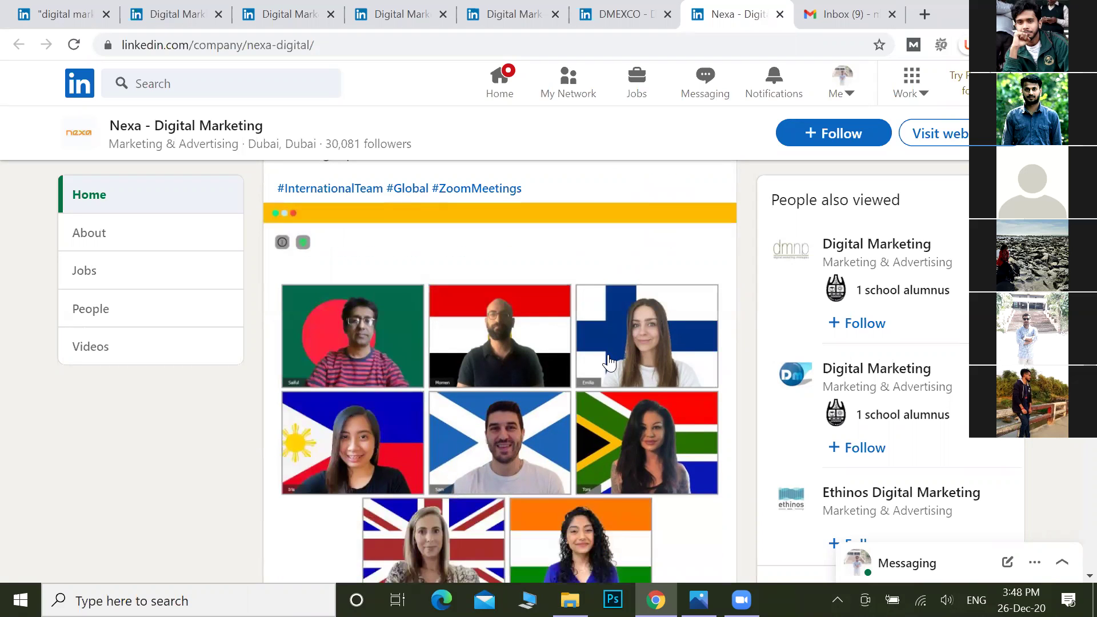
scroll(608, 362, "down", 3)
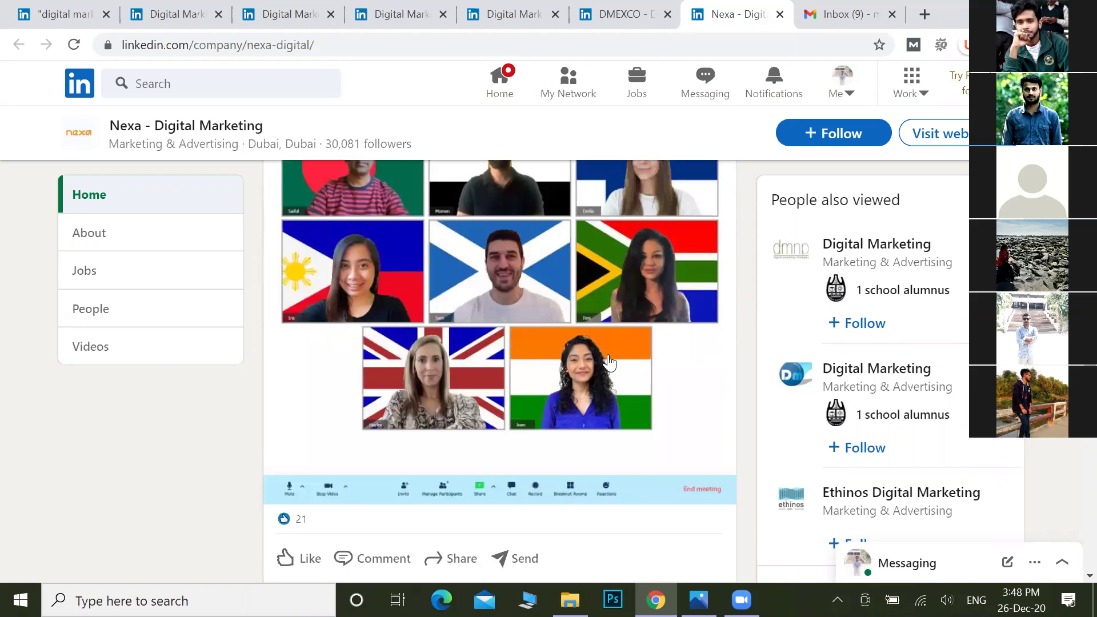
scroll(609, 361, "down", 2)
scroll(609, 358, "down", 3)
scroll(608, 359, "down", 2)
scroll(608, 359, "down", 3)
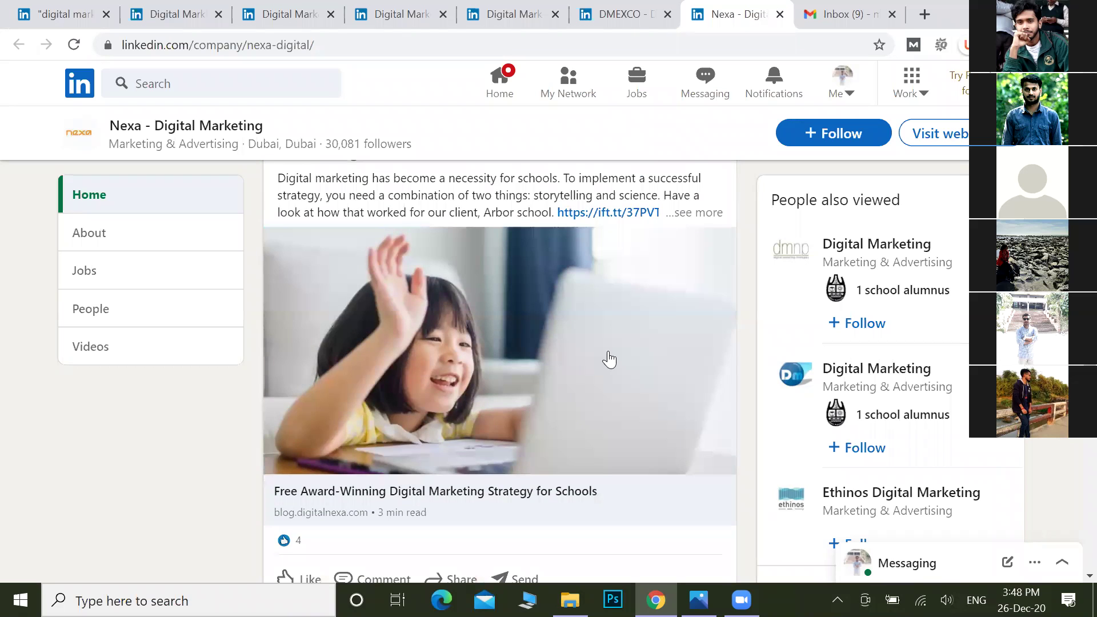
scroll(609, 357, "down", 3)
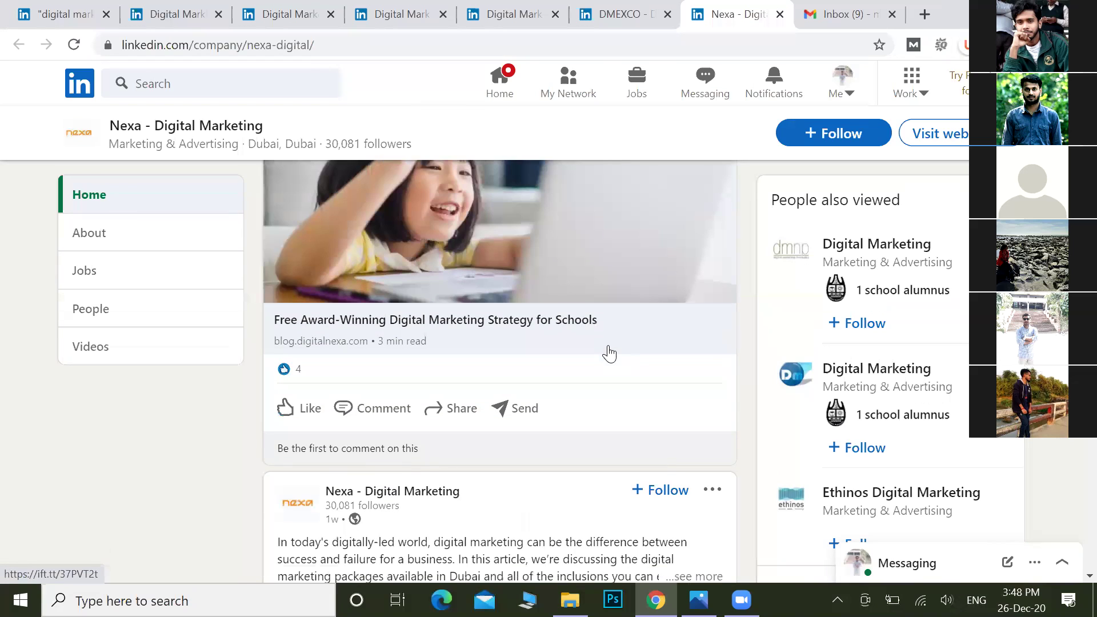
scroll(609, 354, "down", 6)
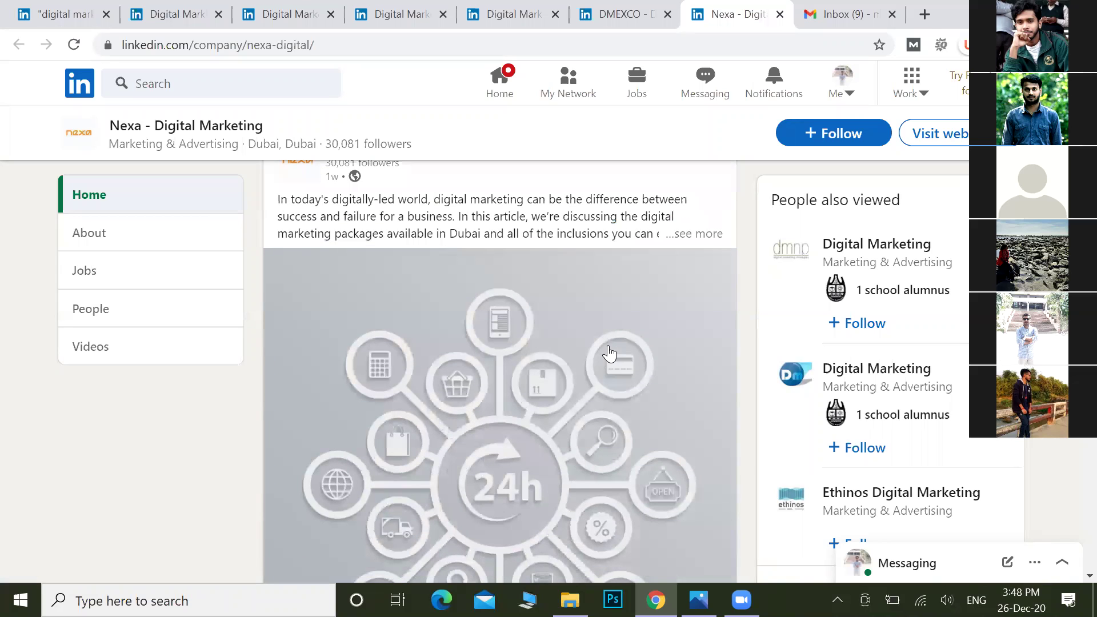
scroll(609, 354, "down", 3)
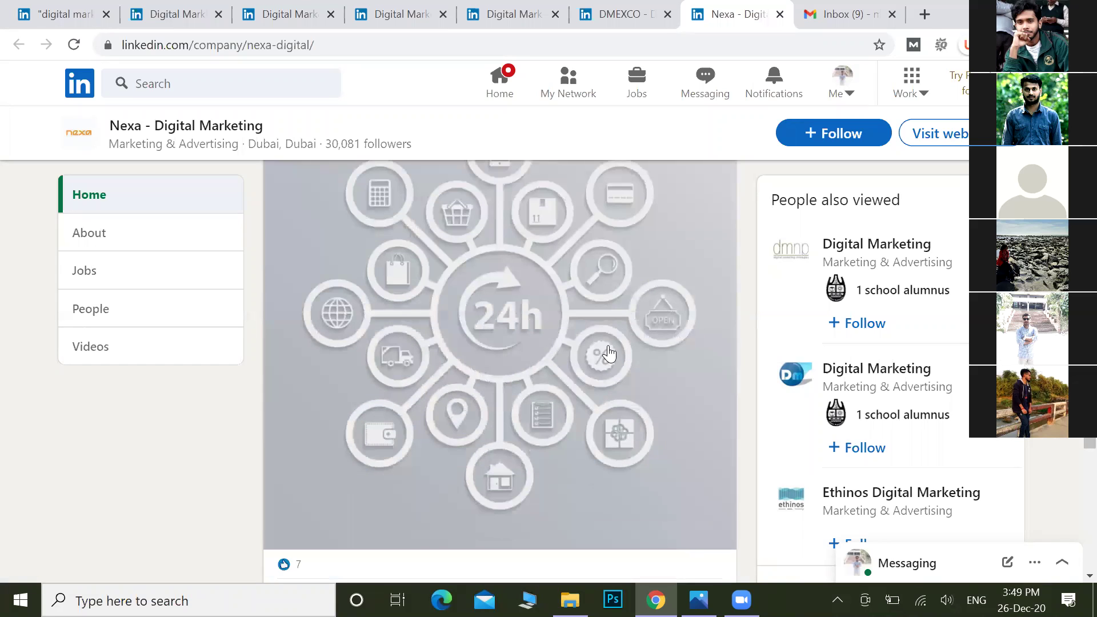
scroll(609, 354, "up", 3)
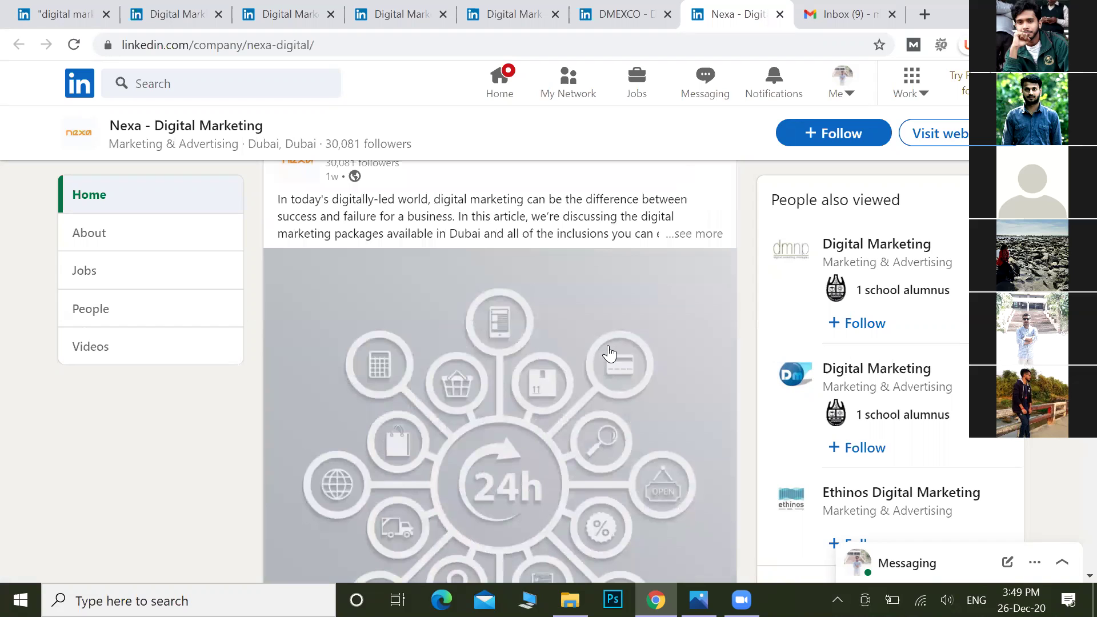
Expand the full text of the Dubai digital marketing packages post and read it.
left_click(675, 241)
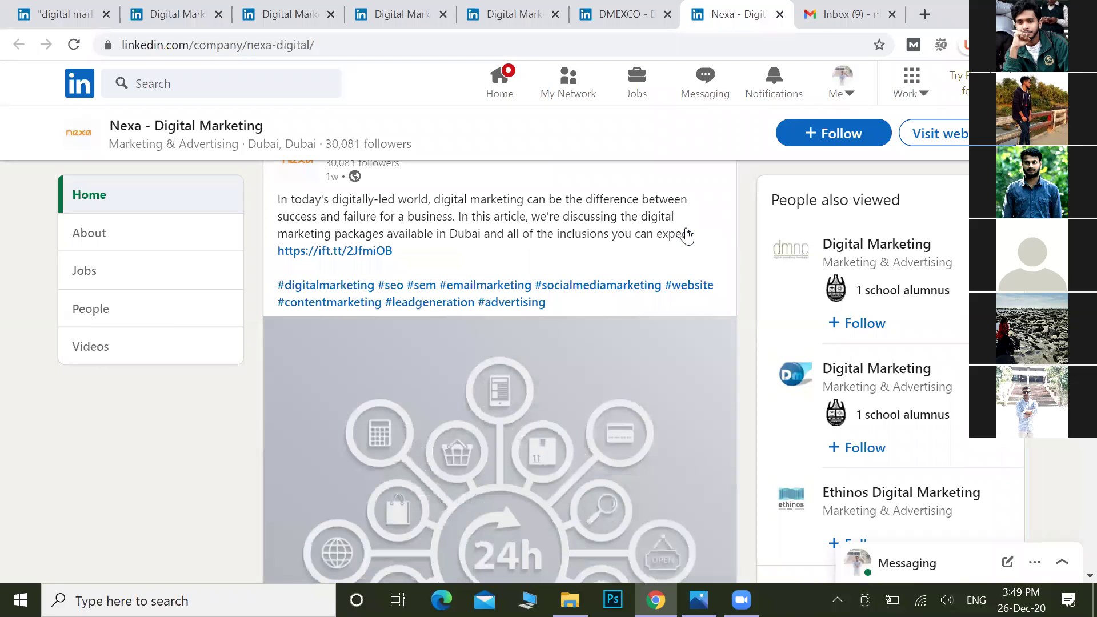
scroll(629, 275, "down", 10)
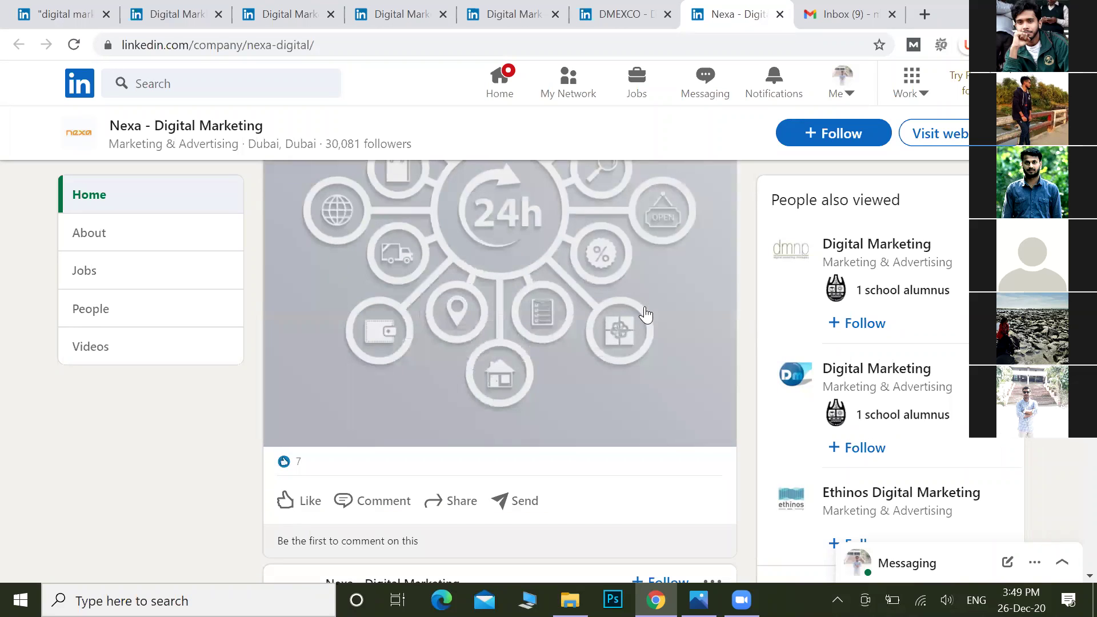
scroll(584, 286, "down", 4)
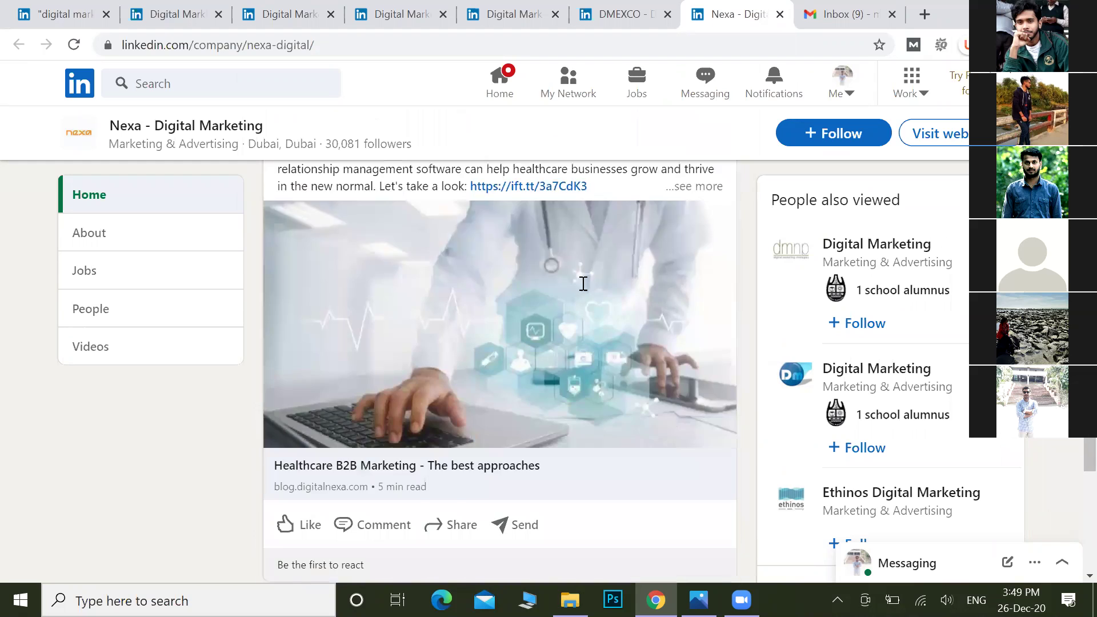
scroll(638, 280, "down", 4)
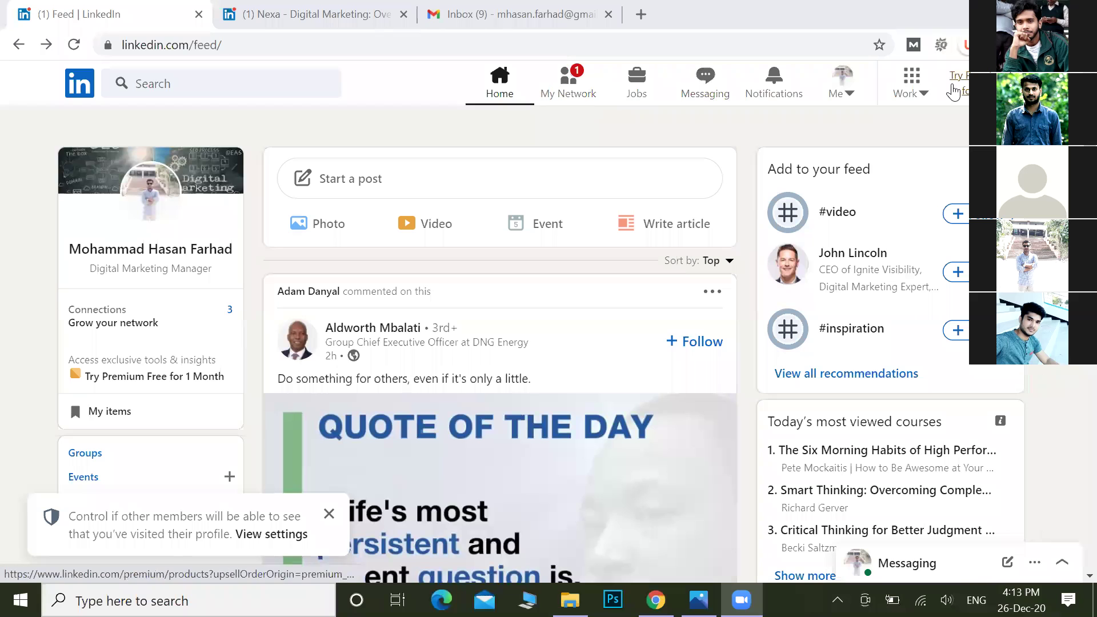
Open the Groups page from the Work menu in a new tab.
left_click(912, 92)
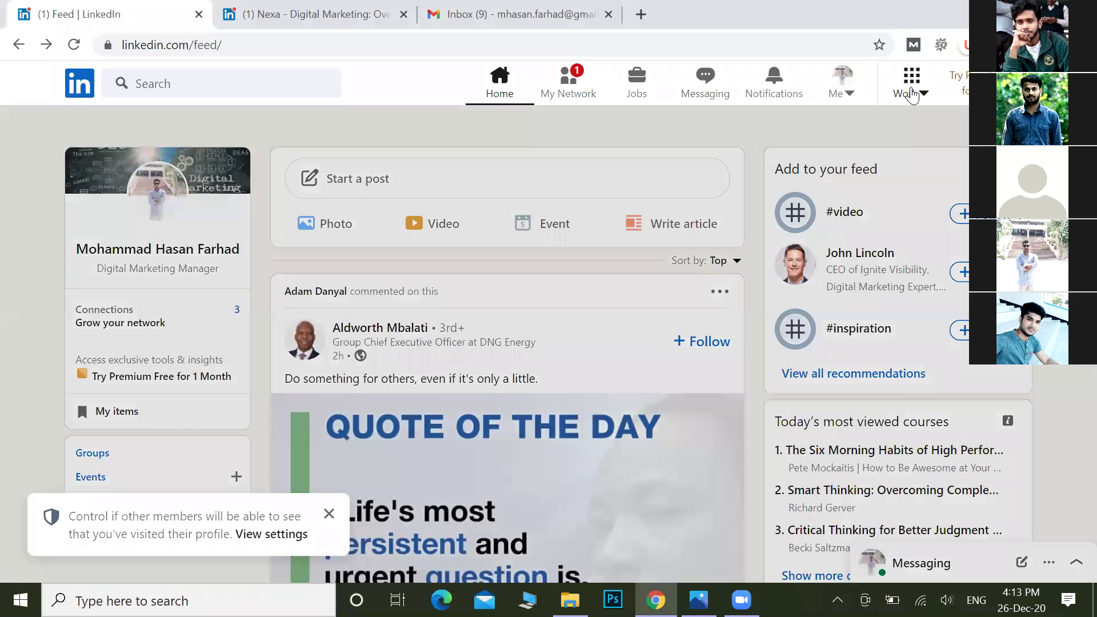
left_click(912, 92)
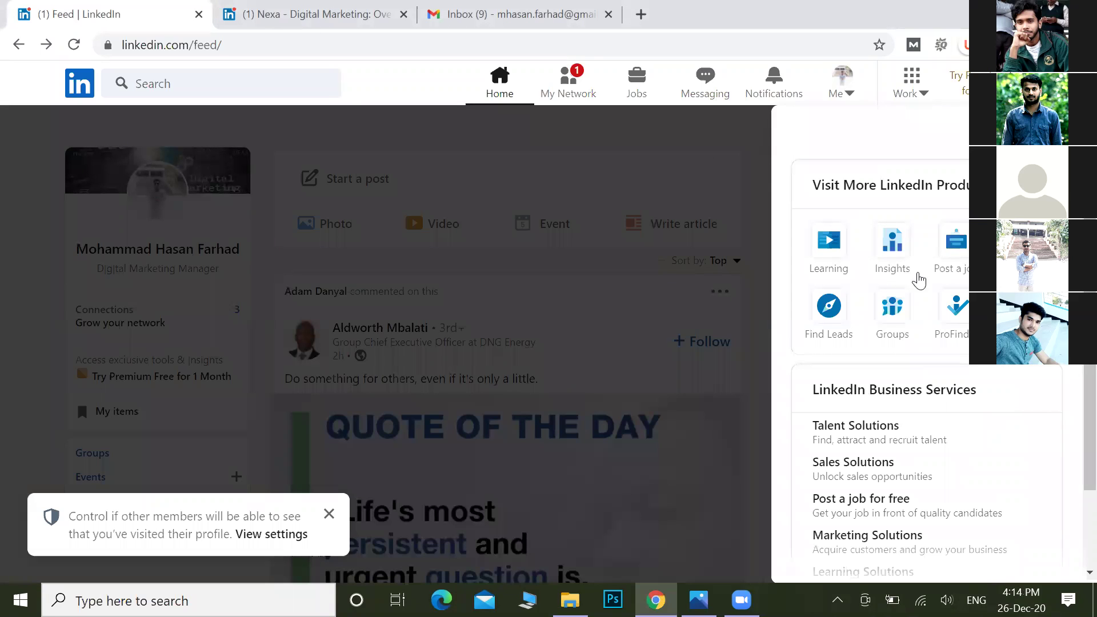
left_click(904, 327)
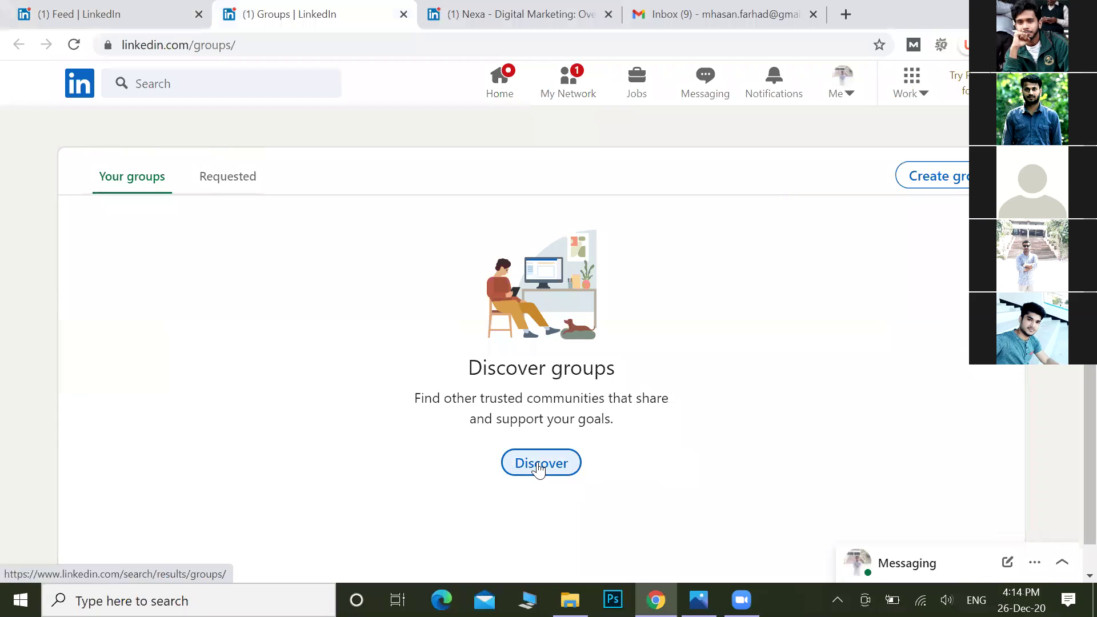
Create a new group named 'Digital Marketing', leaving the Description box empty.
left_click(933, 180)
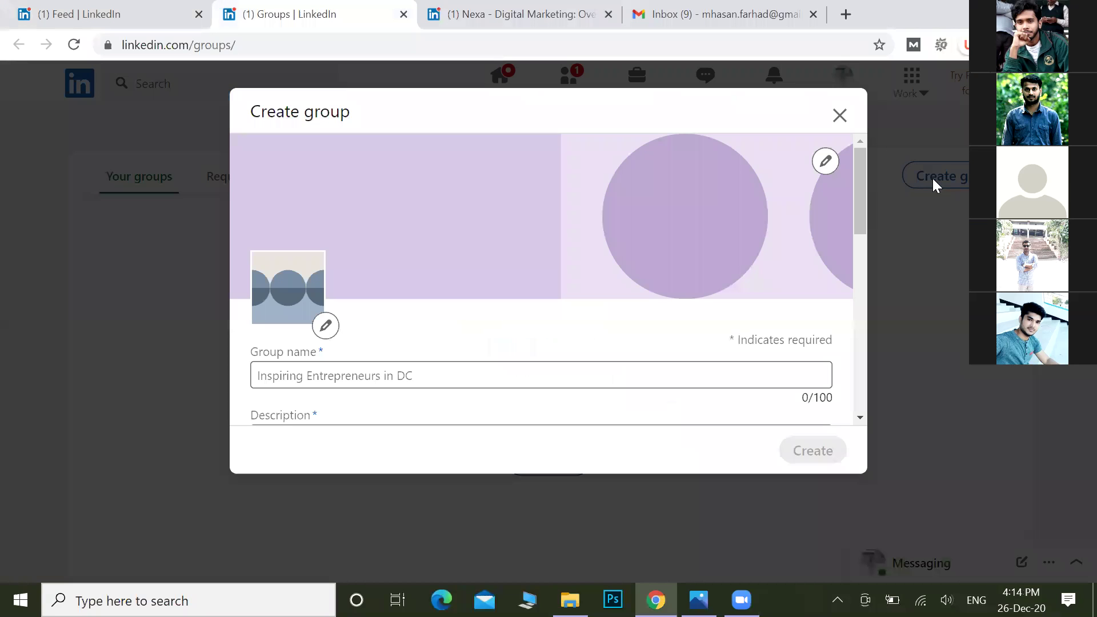
left_click(560, 380)
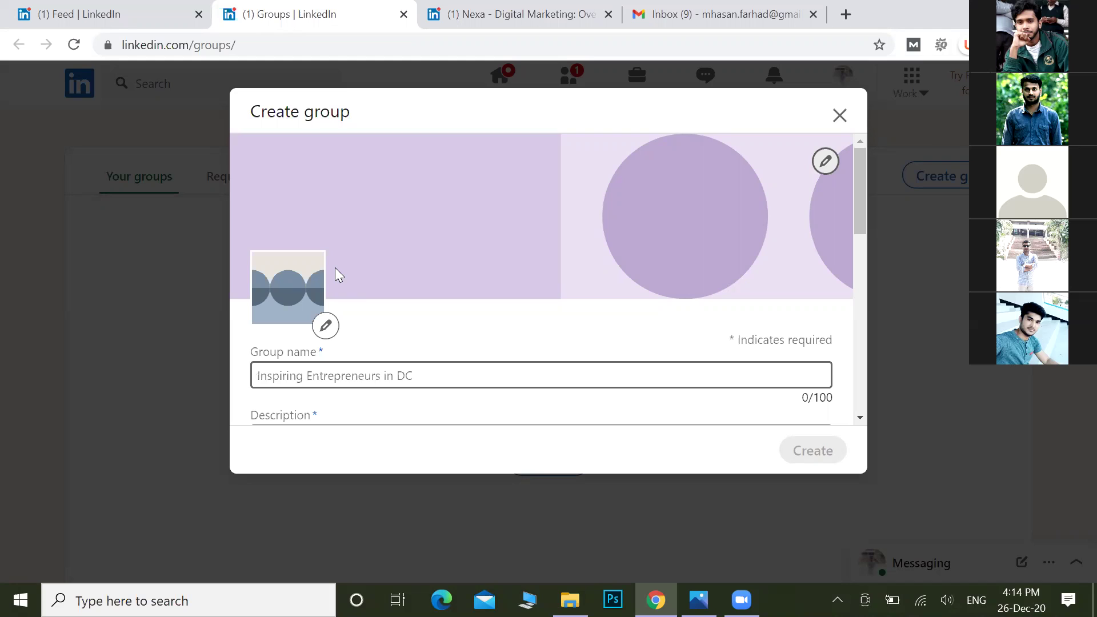
type("Digita")
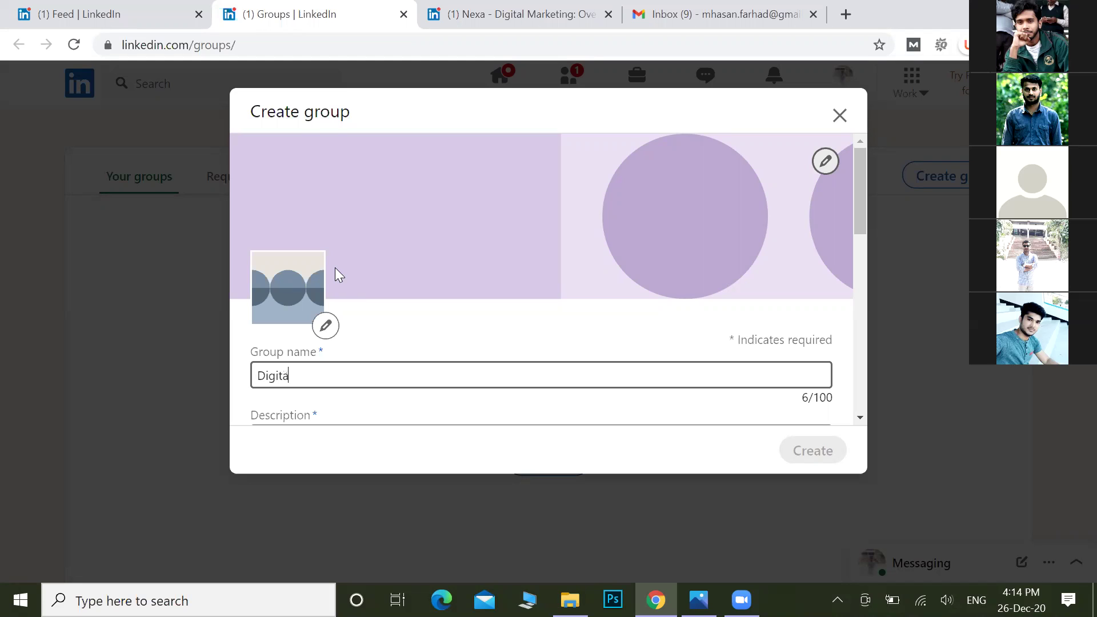
type("l Marketing")
scroll(433, 383, "down", 3)
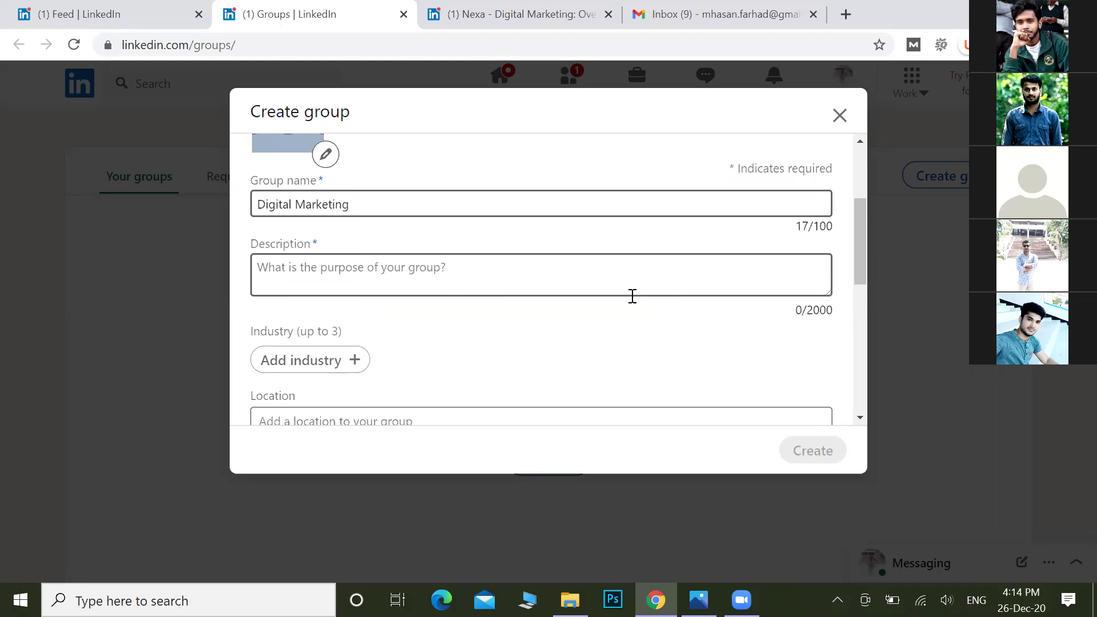
left_click(544, 282)
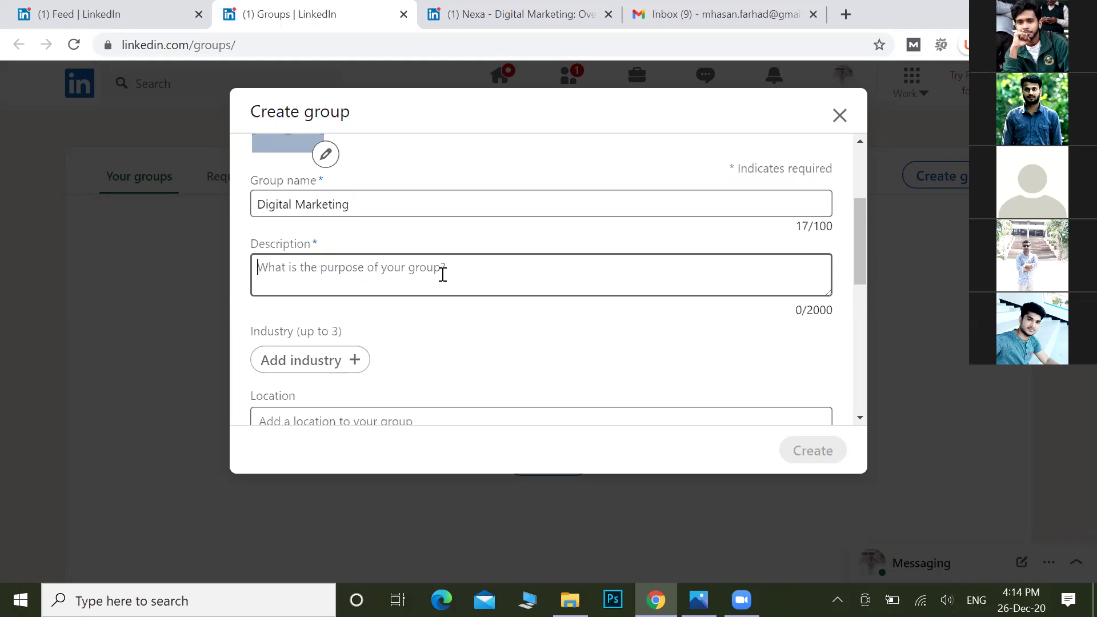
scroll(501, 320, "down", 1)
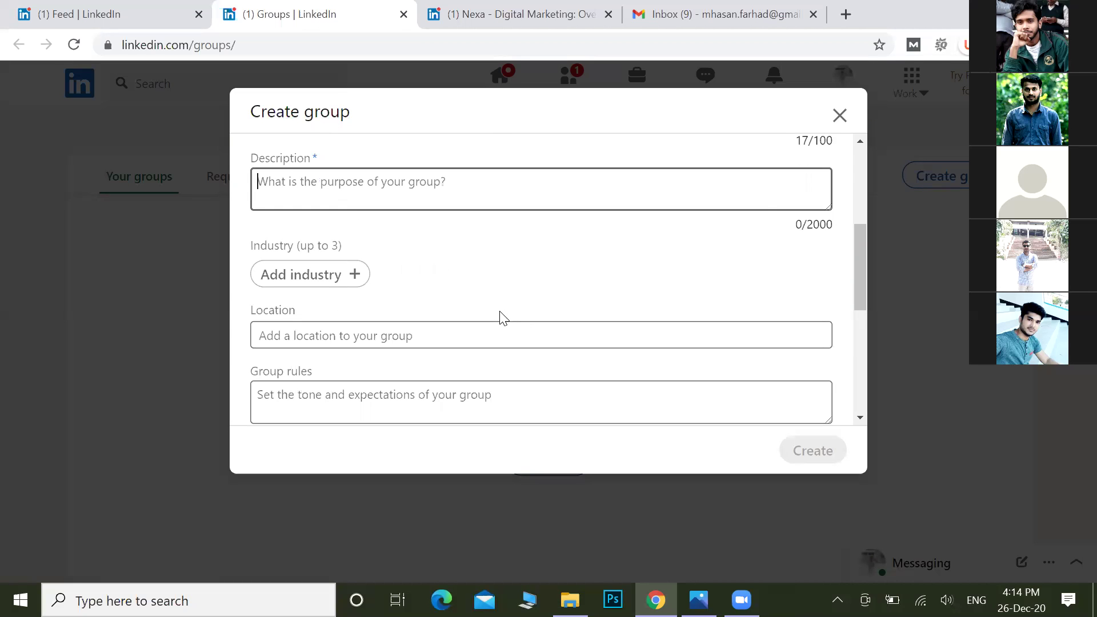
scroll(451, 291, "up", 2)
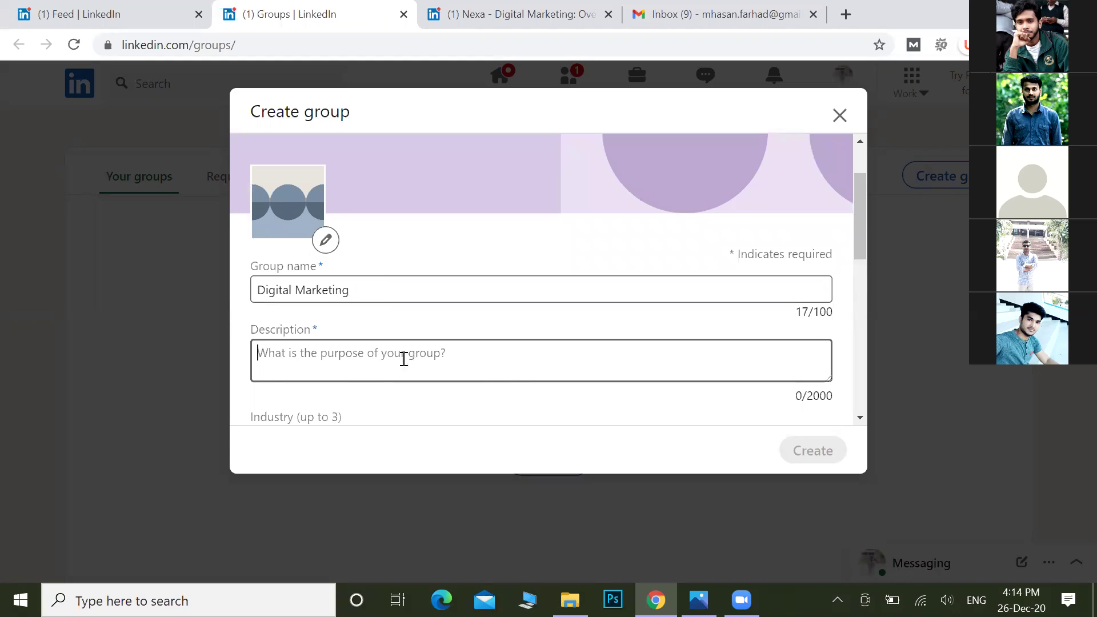
left_click(373, 354)
scroll(395, 360, "down", 3)
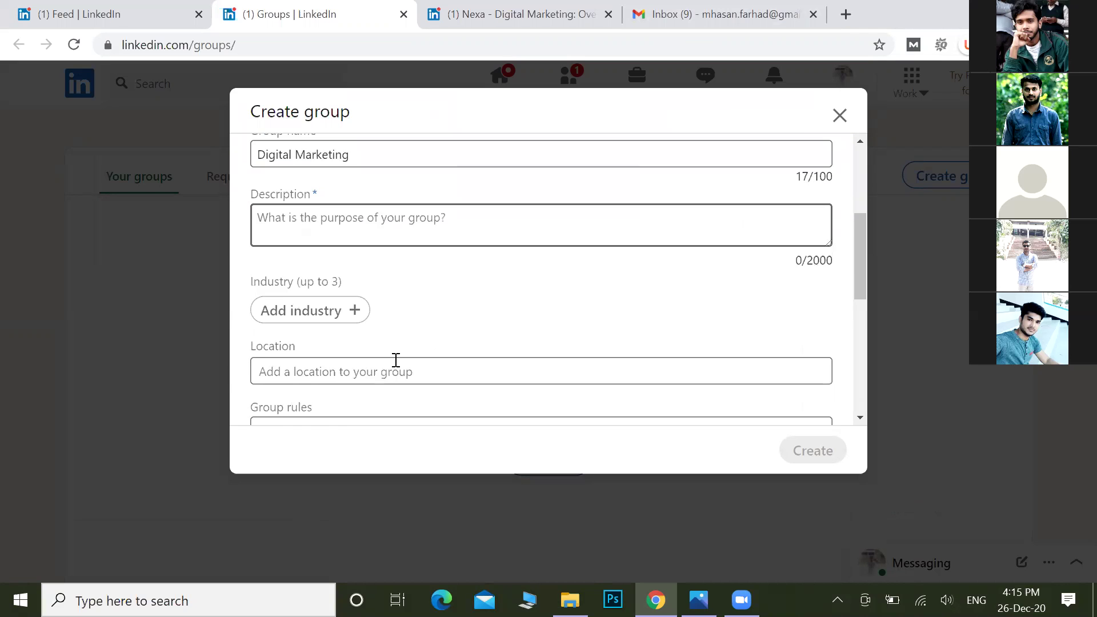
scroll(375, 240, "up", 2)
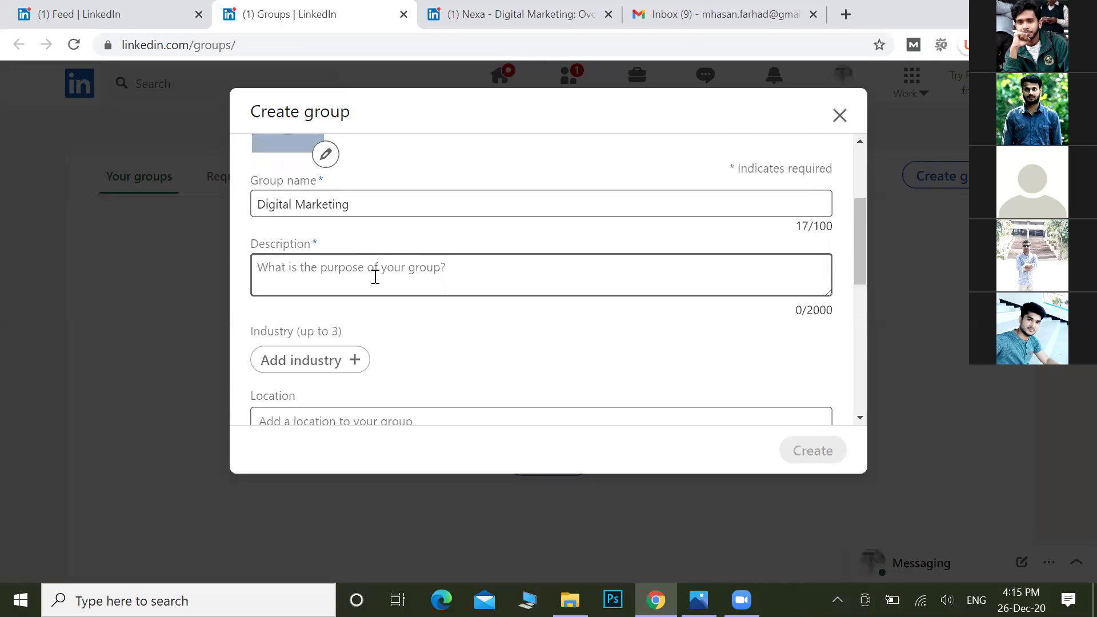
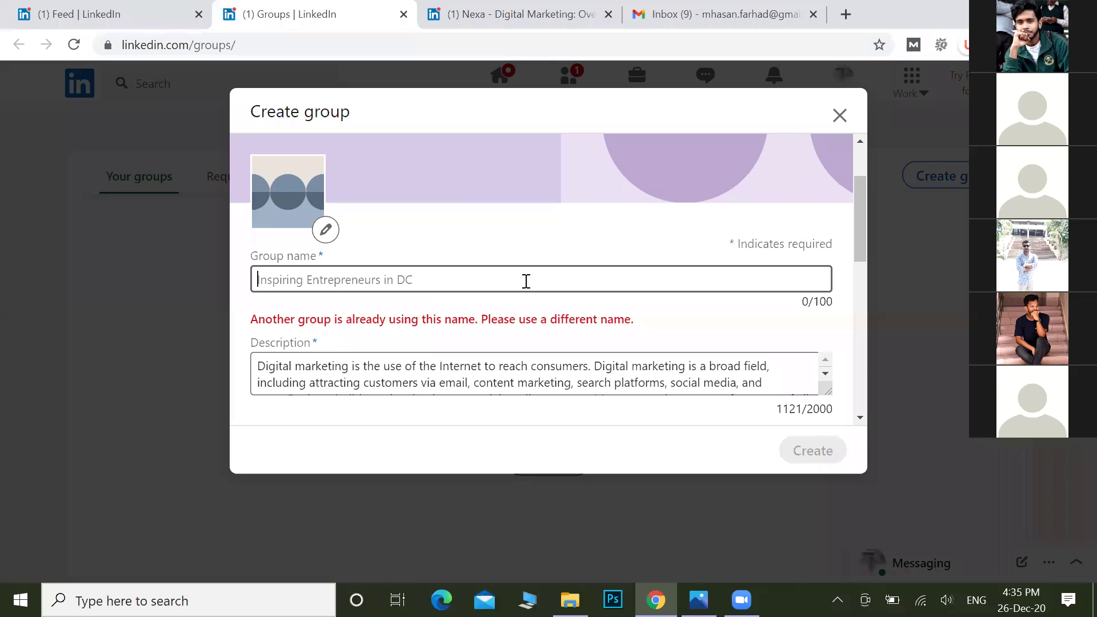
Enter 'Passion Digital Agency' as the group name and create the group.
type("M")
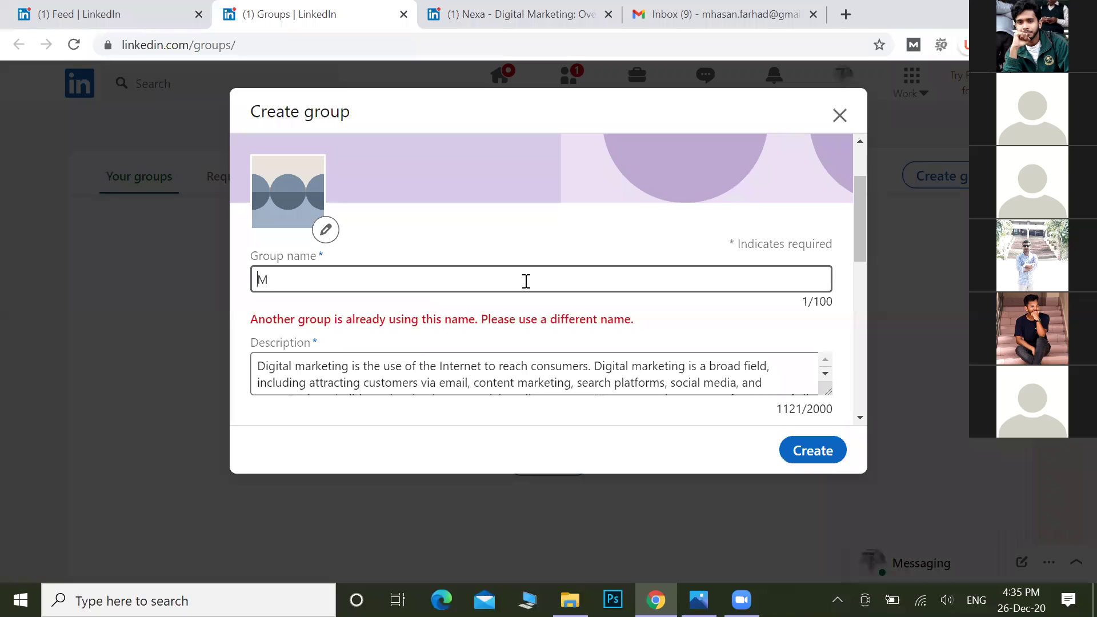
key("BackSpace")
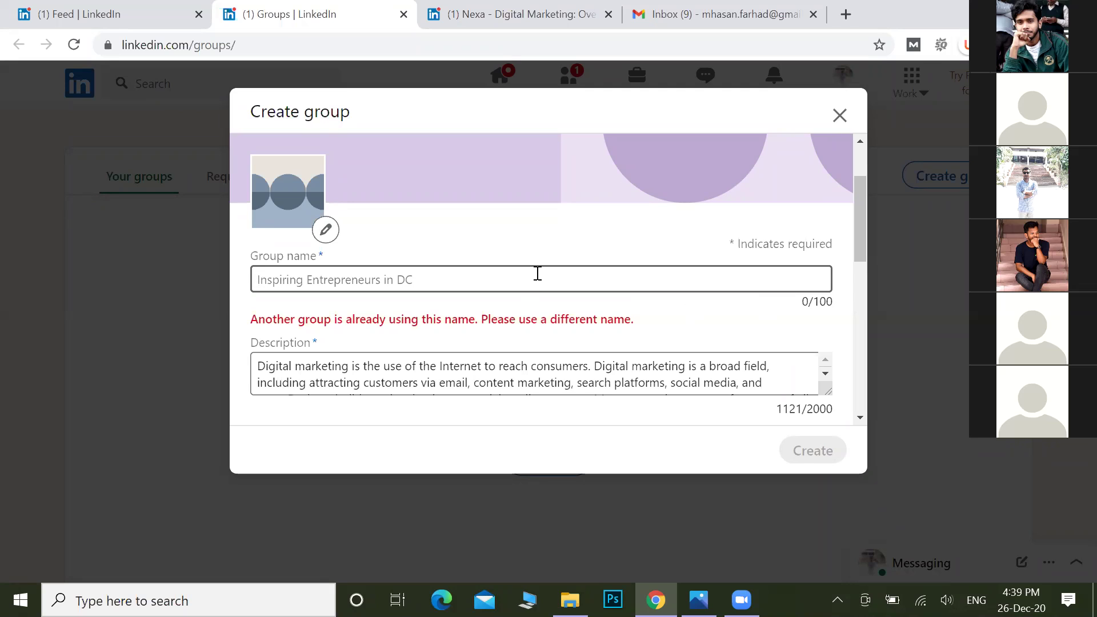
type("IN")
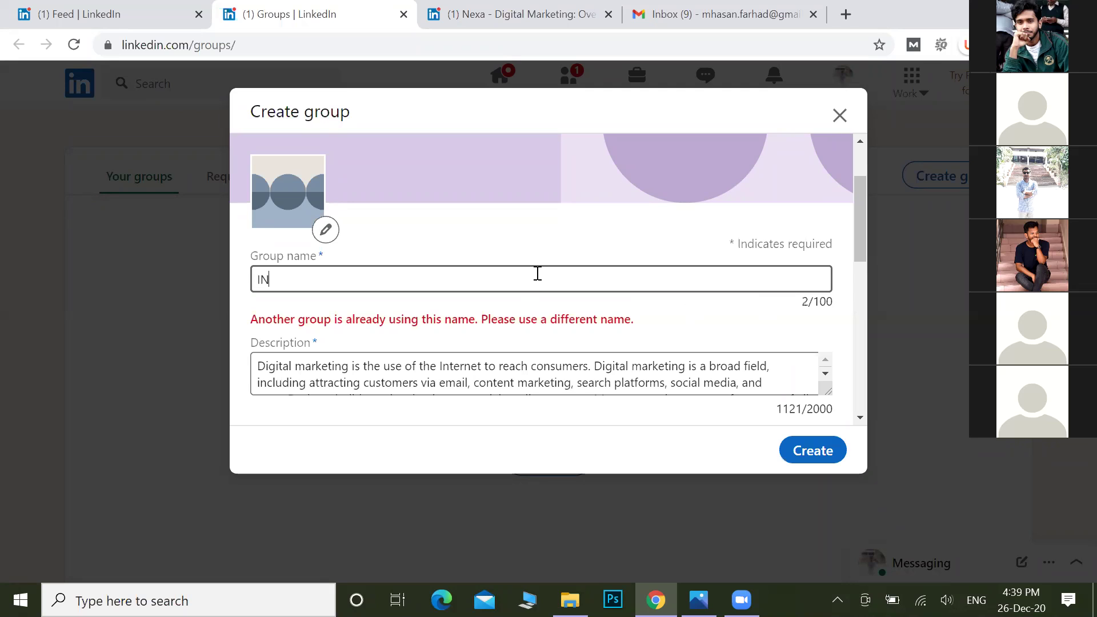
key("BackSpace")
type("nvestis")
key("BackSpace")
key("BackSpace")
key("BackSpace")
key("BackSpace")
key("BackSpace")
key("BackSpace")
key("BackSpace")
key("BackSpace")
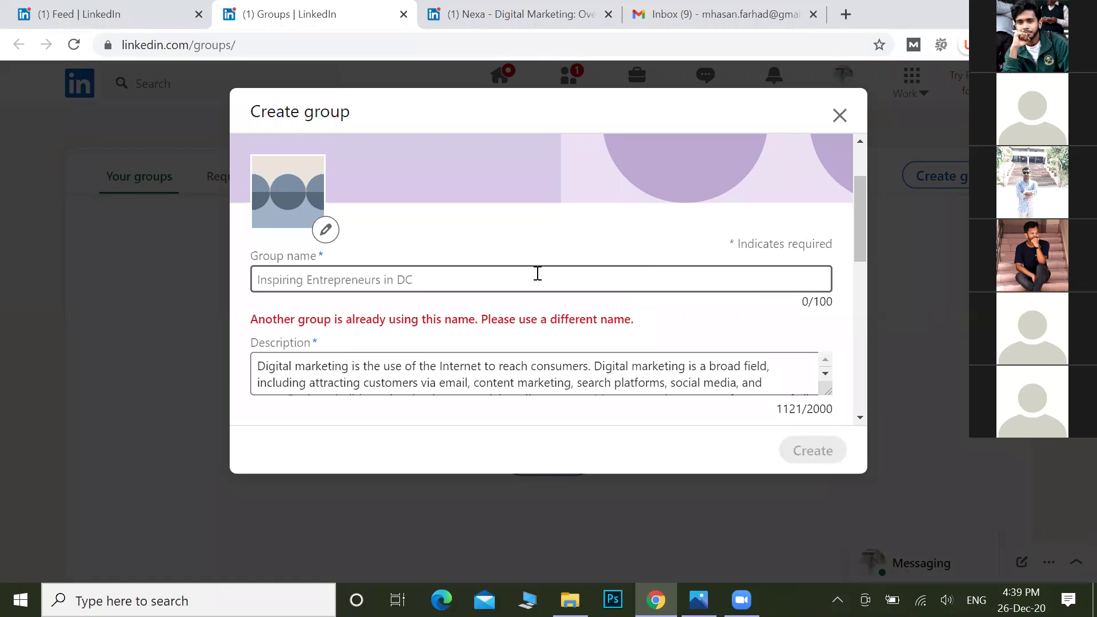
type("P")
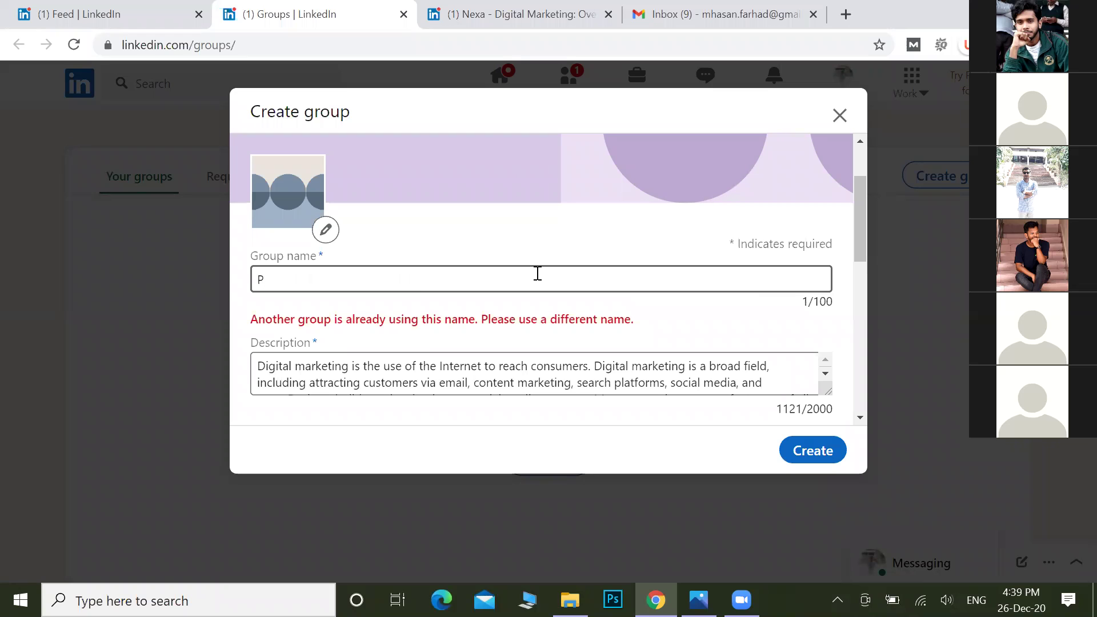
type("assion Digital Agen")
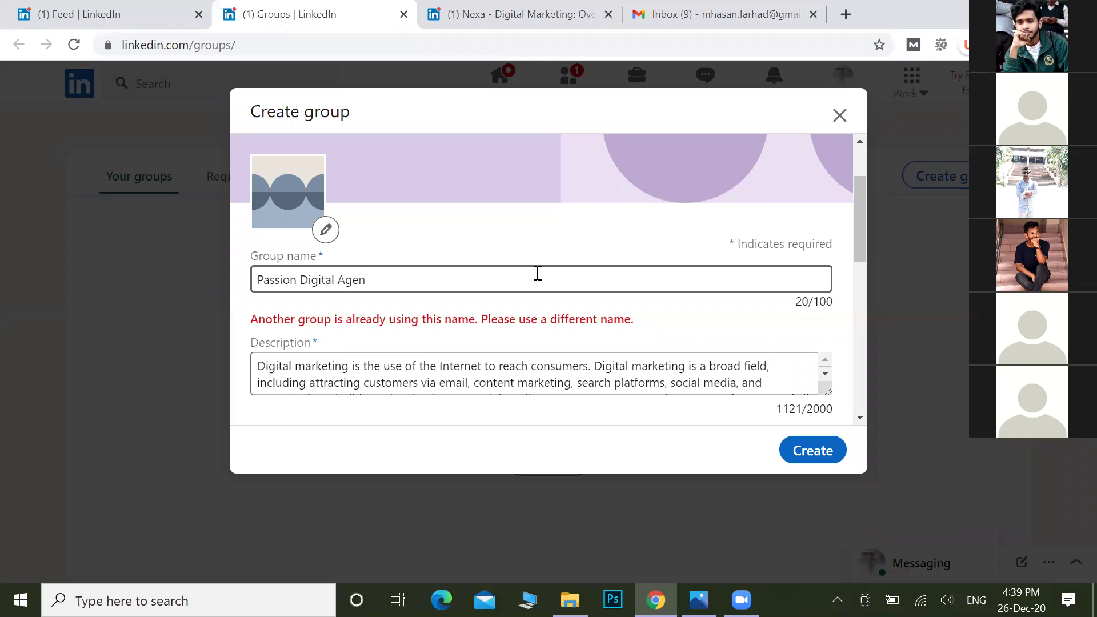
type("cy")
scroll(532, 348, "down", 4)
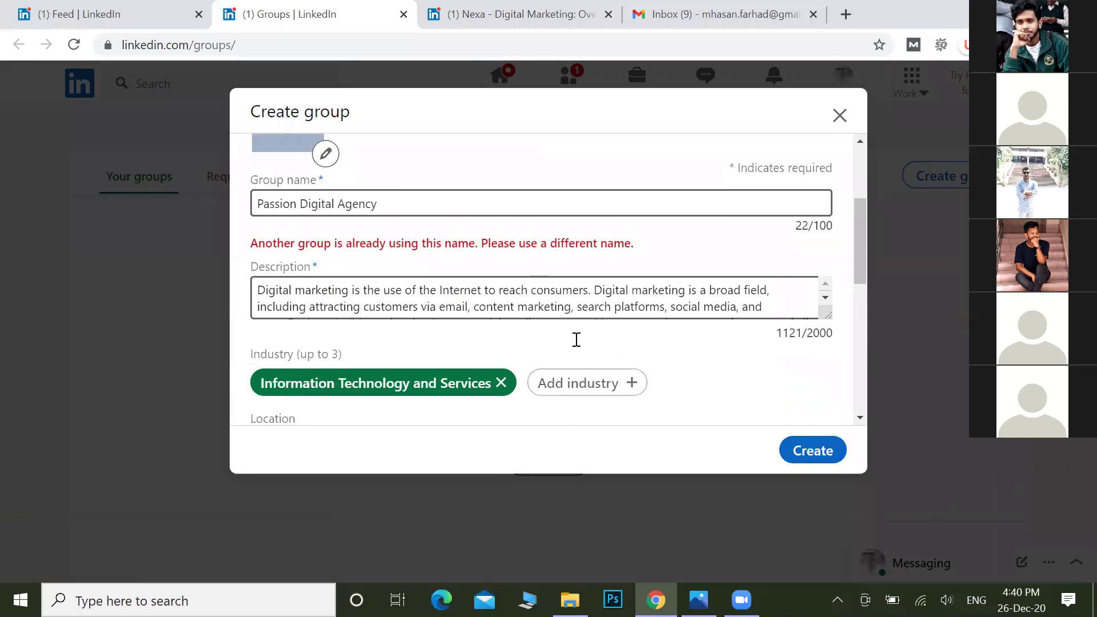
scroll(605, 345, "up", 6)
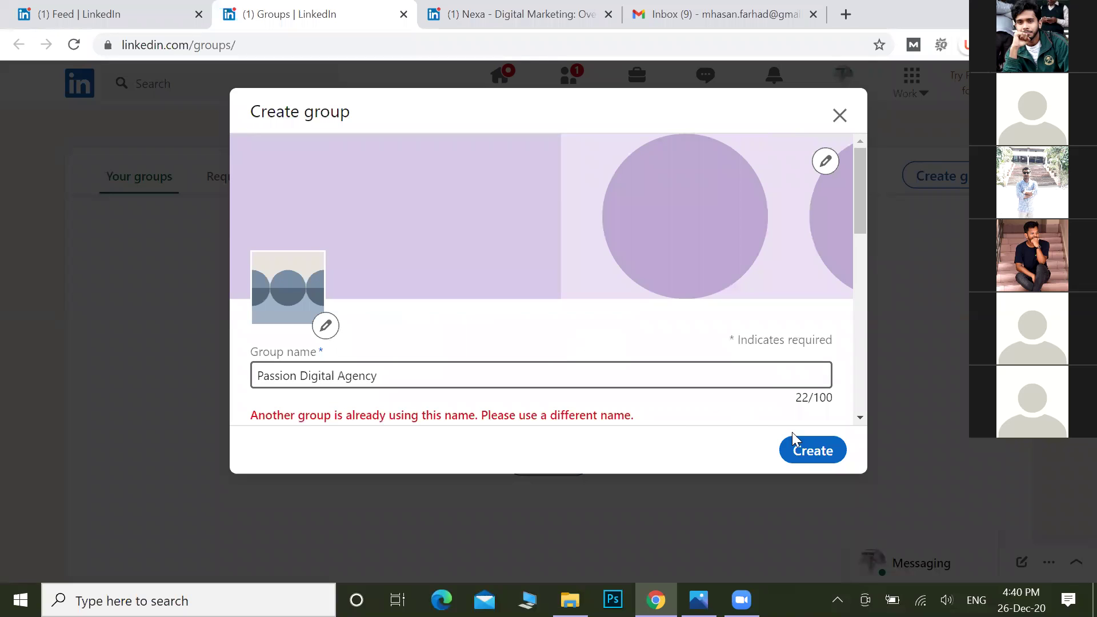
left_click(810, 451)
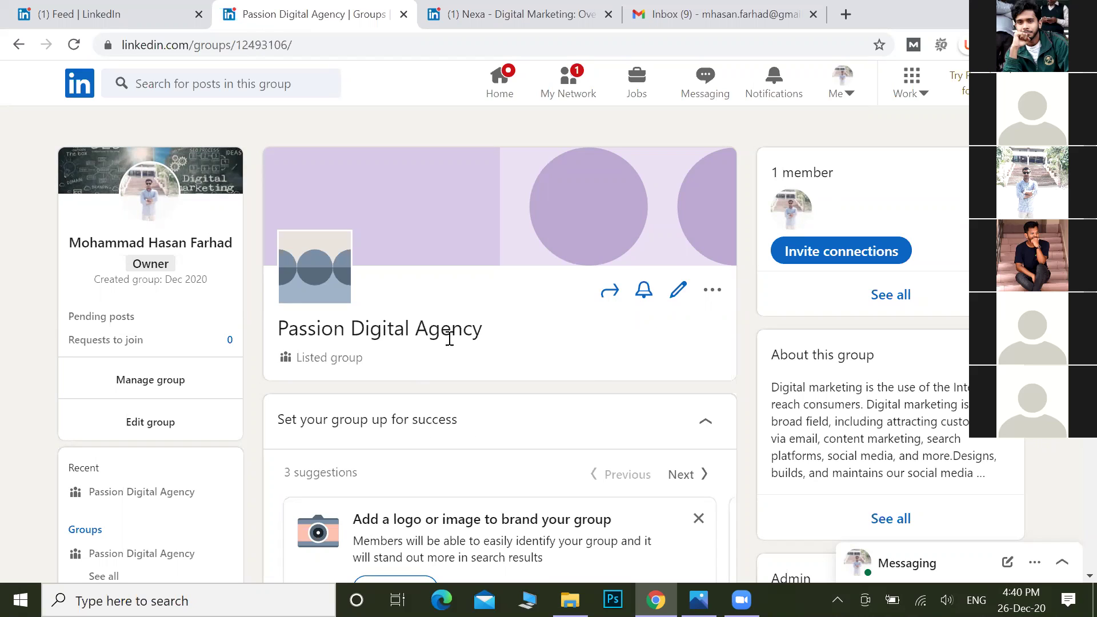
Open Manage group for the new Passion Digital Agency group.
left_click(174, 390)
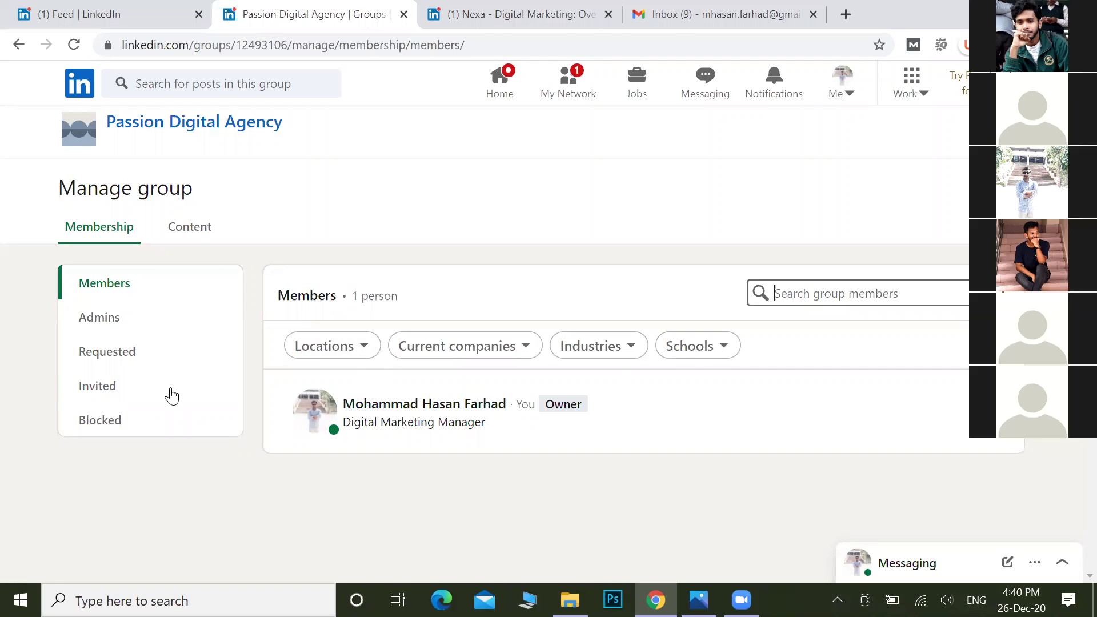
From the Invited list, select three connections and send them group invitations.
left_click(110, 391)
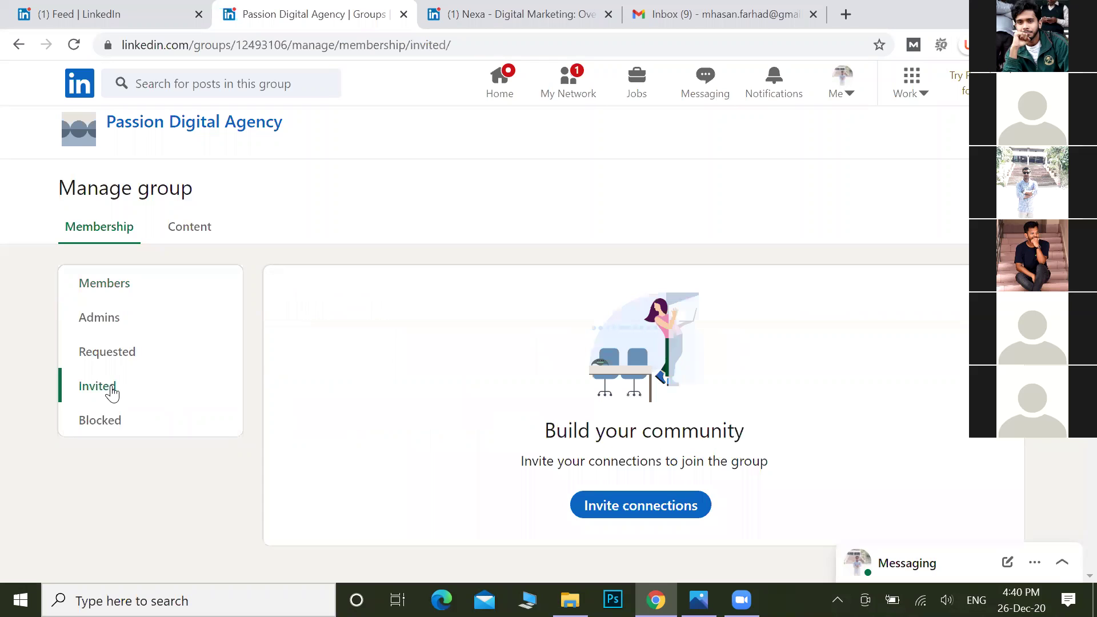
left_click(644, 510)
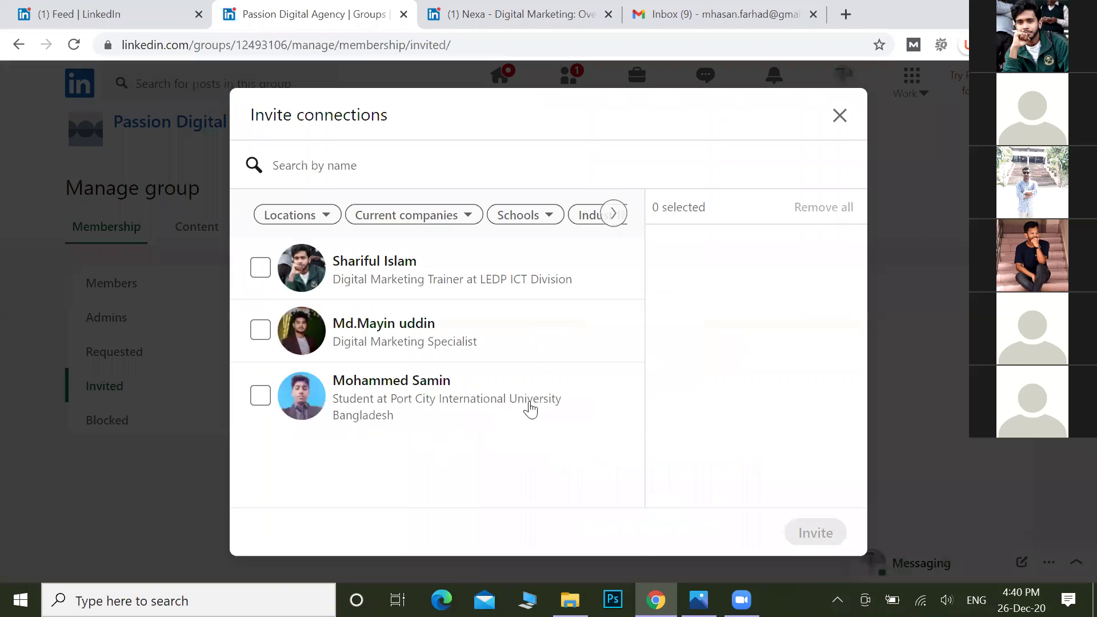
left_click(456, 285)
left_click(400, 334)
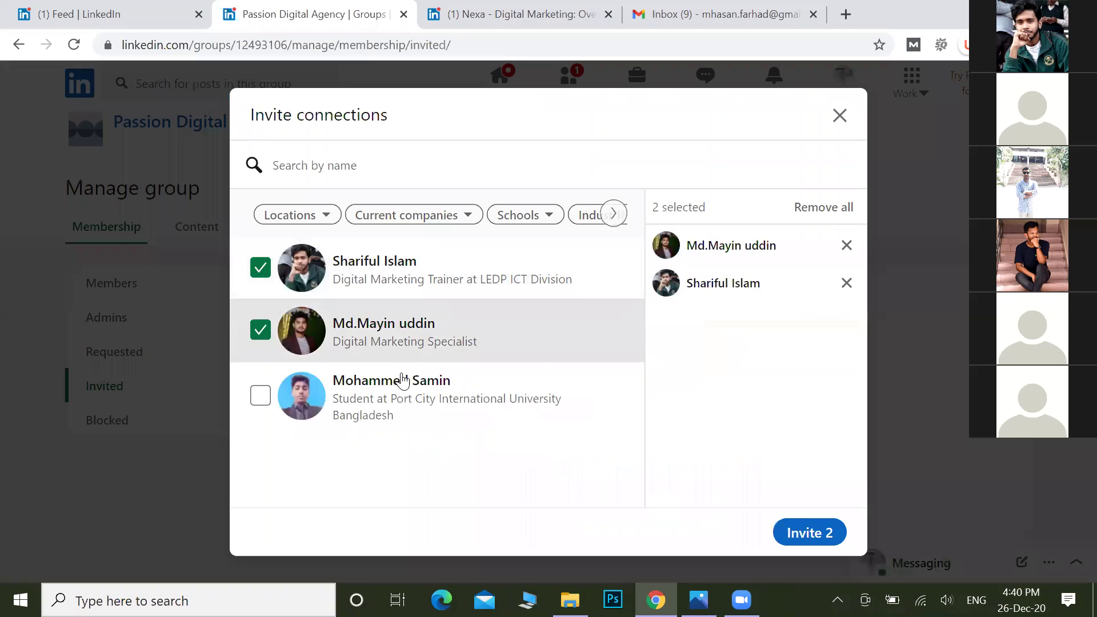
left_click(400, 392)
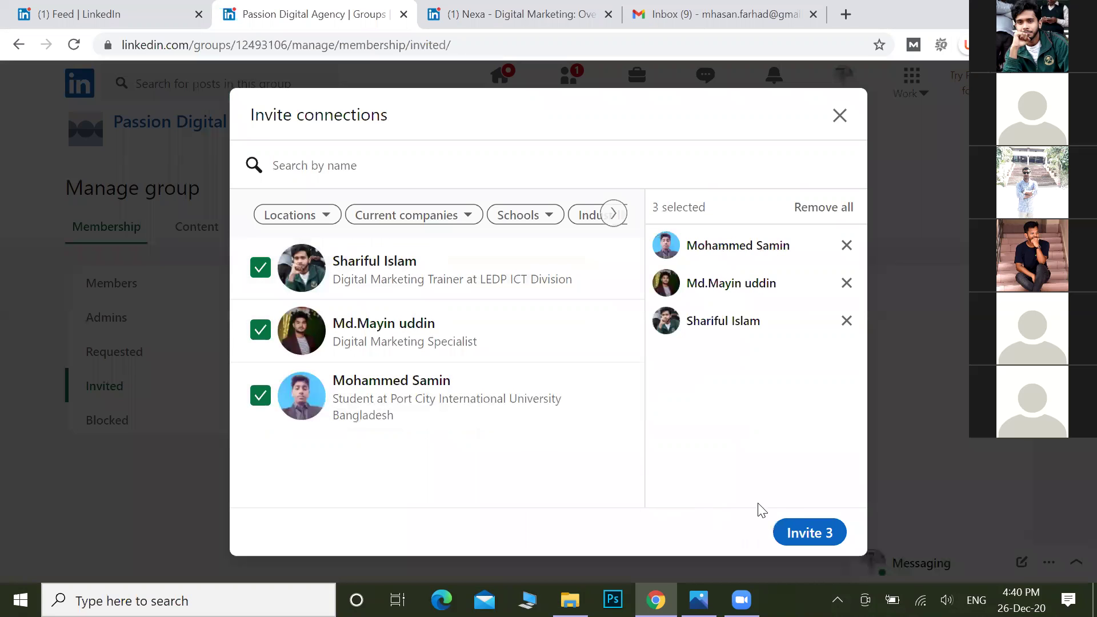
left_click(802, 534)
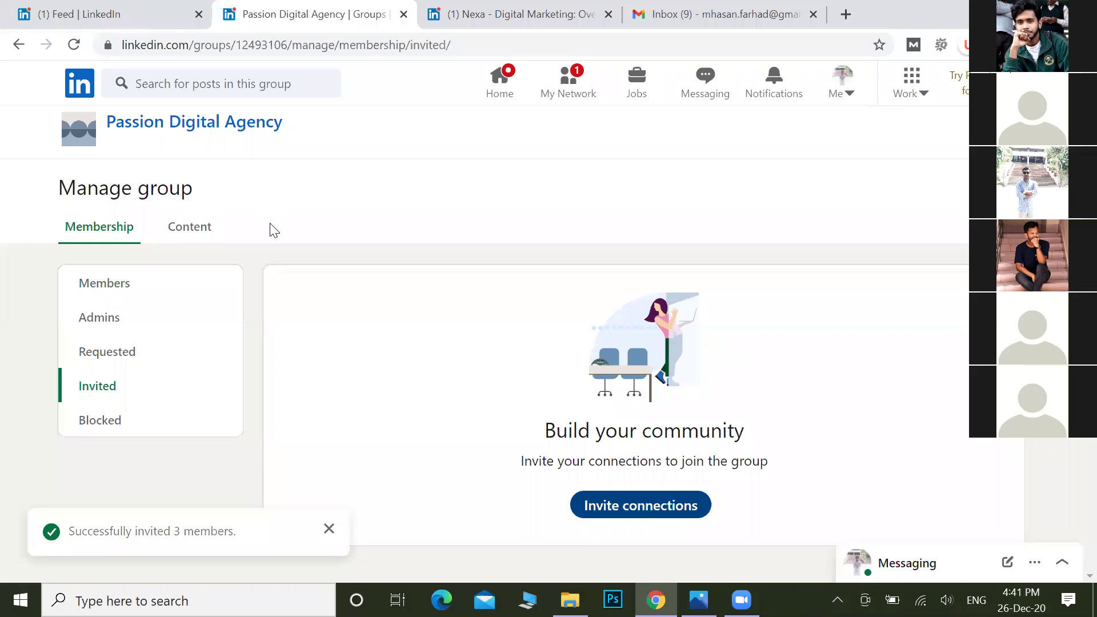
Review the Requested, Members and Content lists, returning to Membership showing only the owner.
left_click(101, 355)
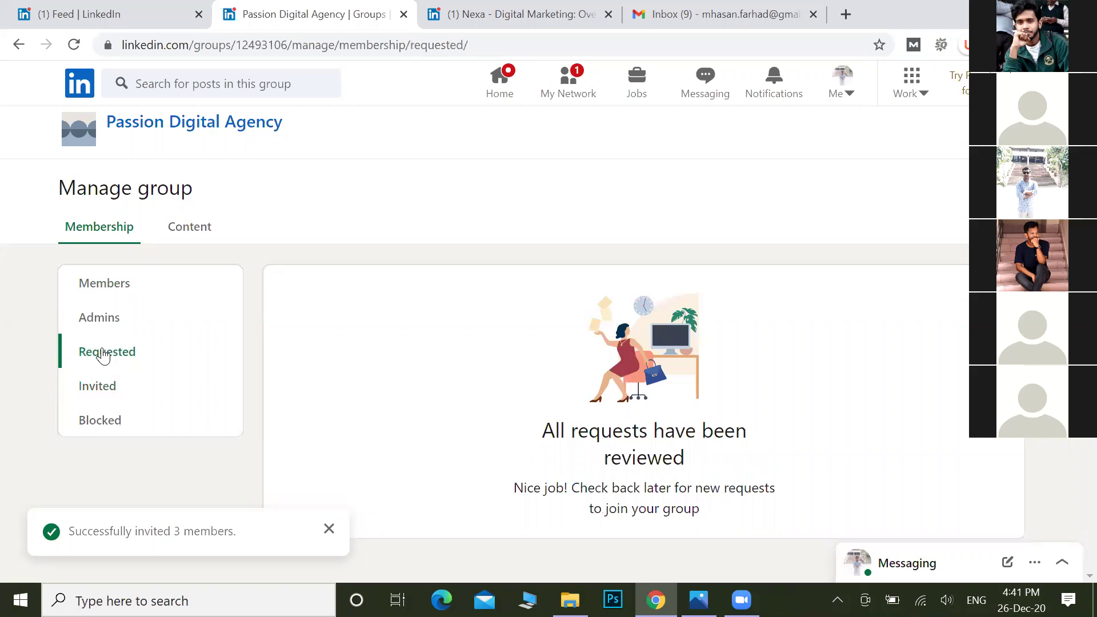
left_click(132, 289)
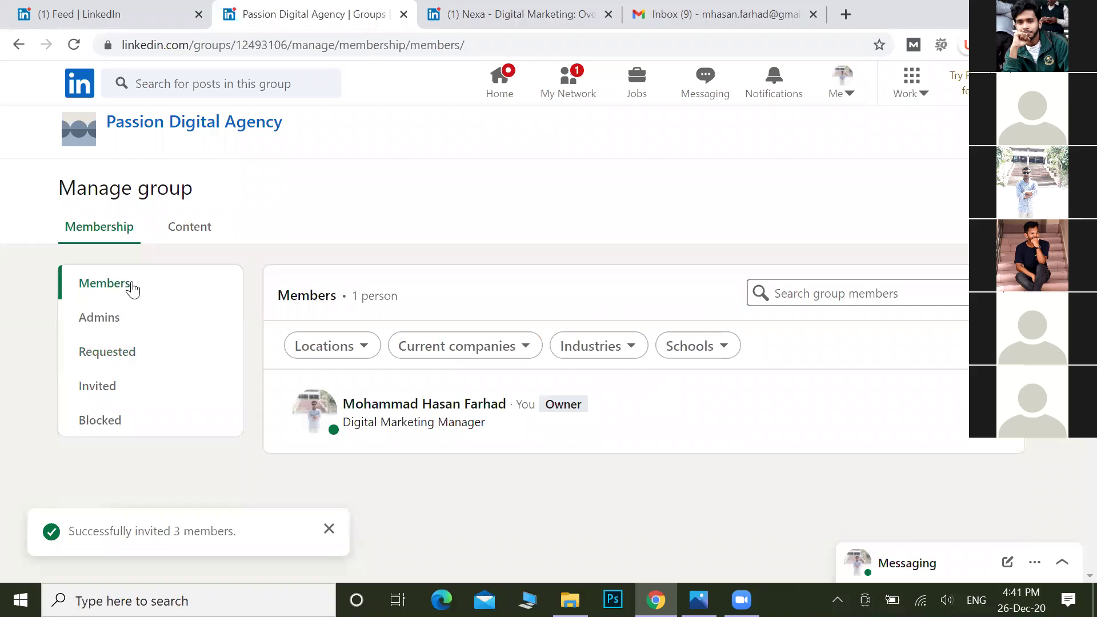
left_click(202, 235)
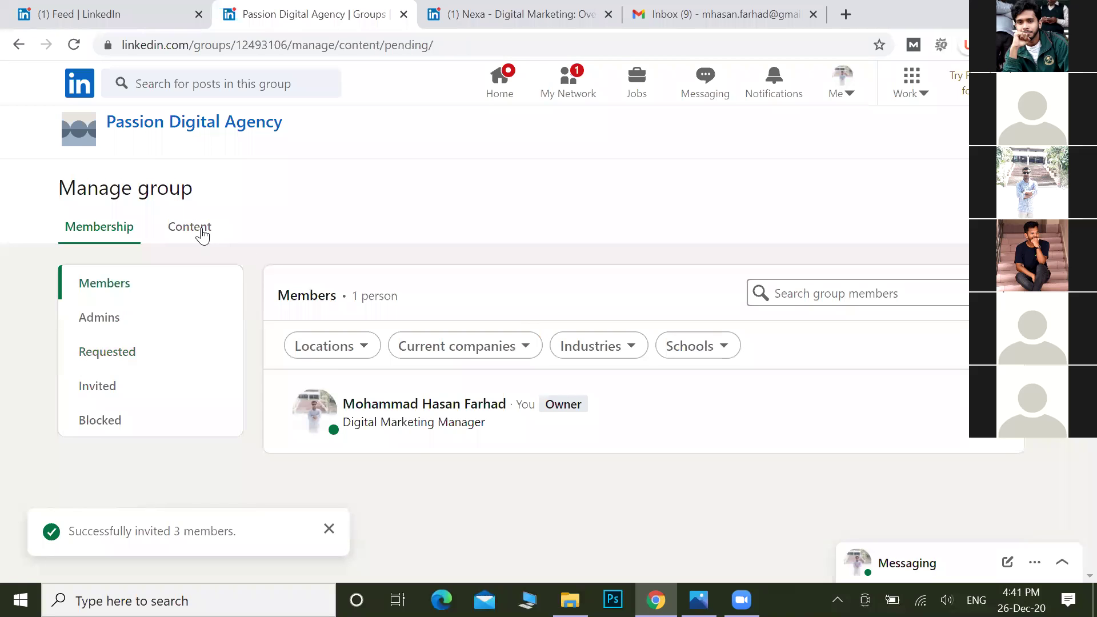
left_click(111, 235)
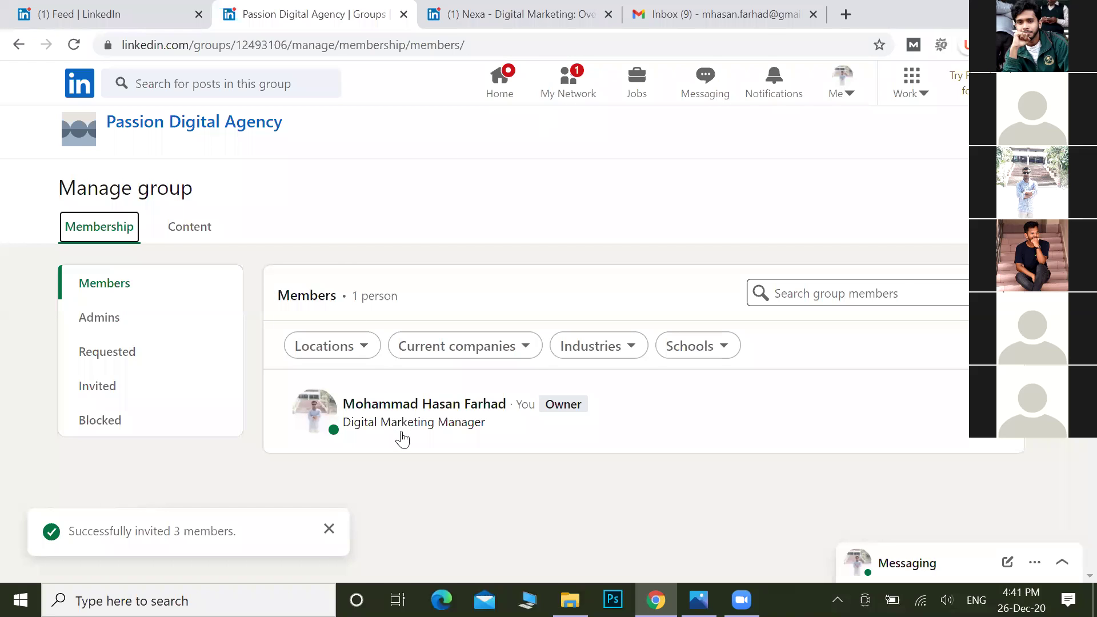
Dismiss the invite confirmation and open Passion Digital Agency from Your groups via the Work menu.
left_click(328, 530)
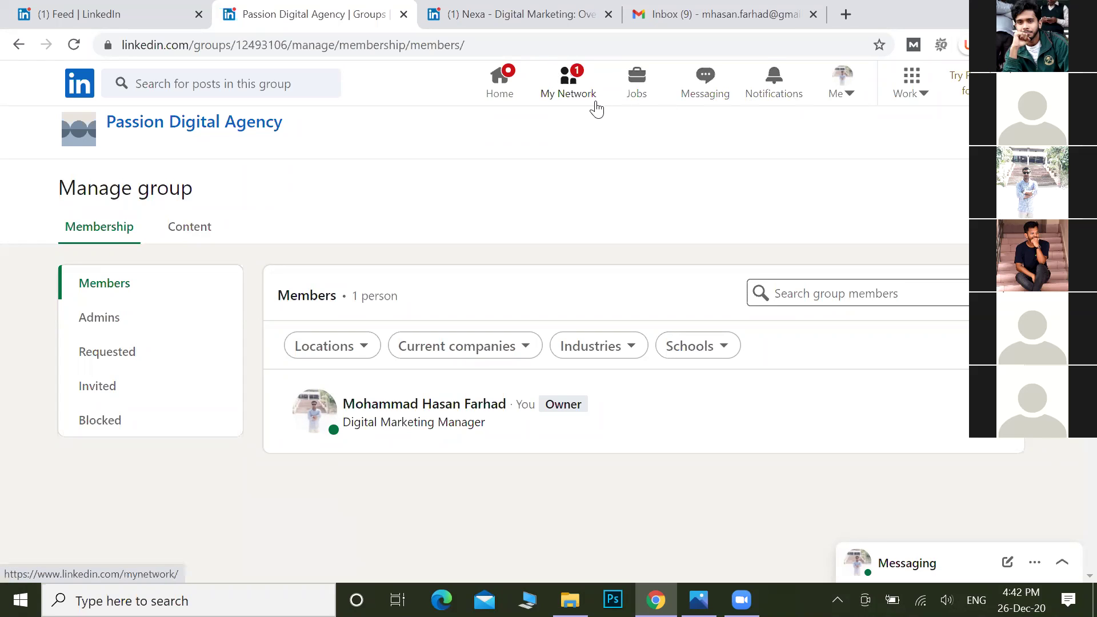
left_click(917, 97)
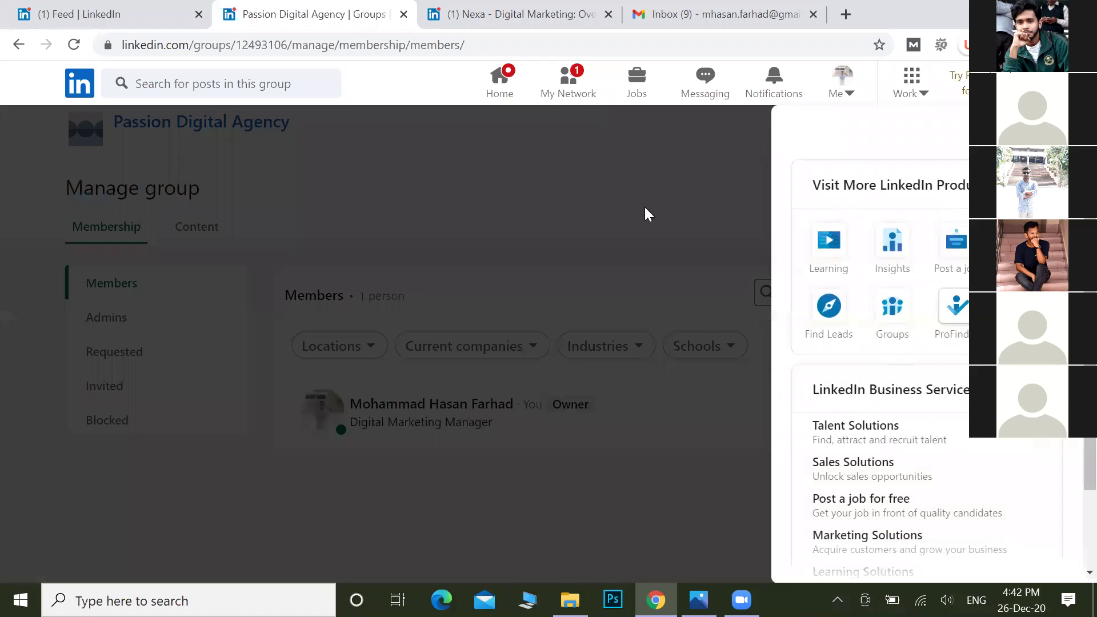
left_click(888, 317)
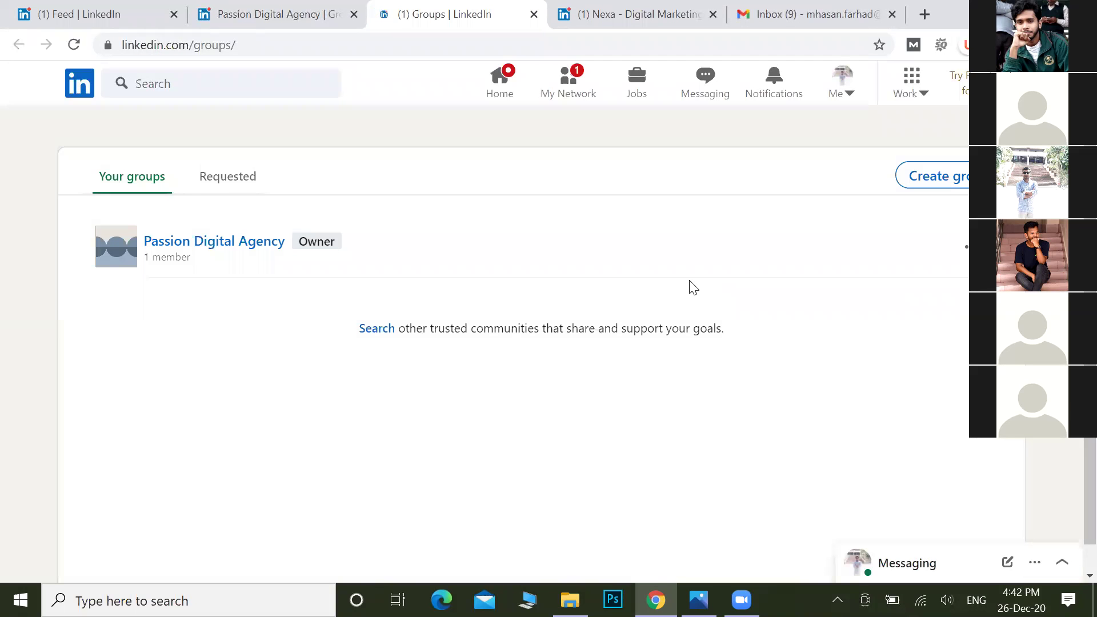
left_click(234, 250)
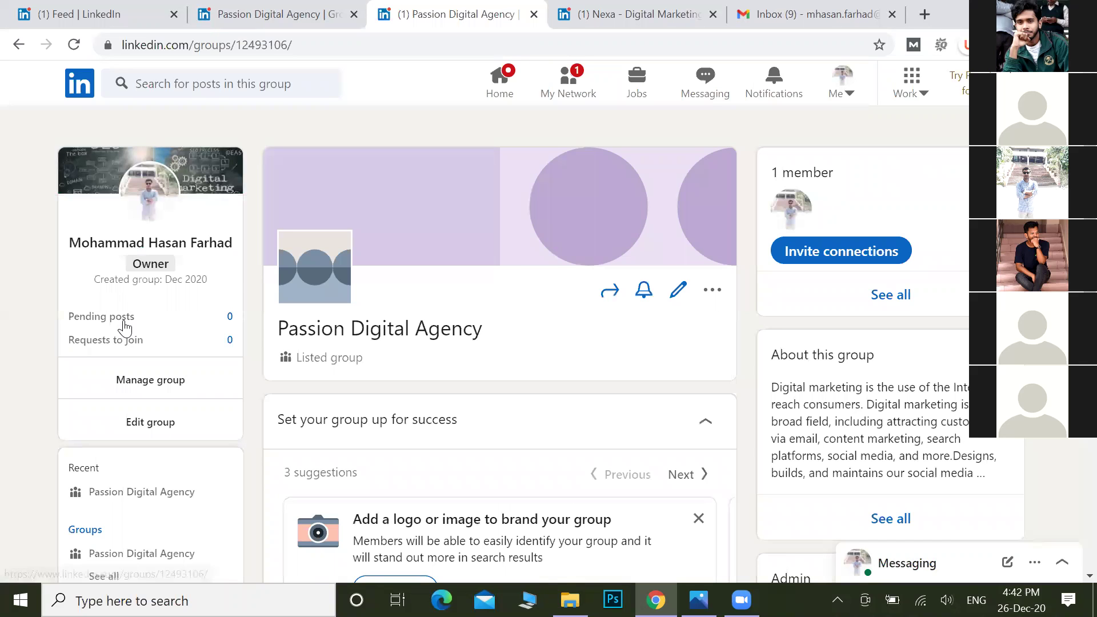
Scroll through the Passion Digital Agency group page to review its setup suggestions.
scroll(382, 325, "down", 1)
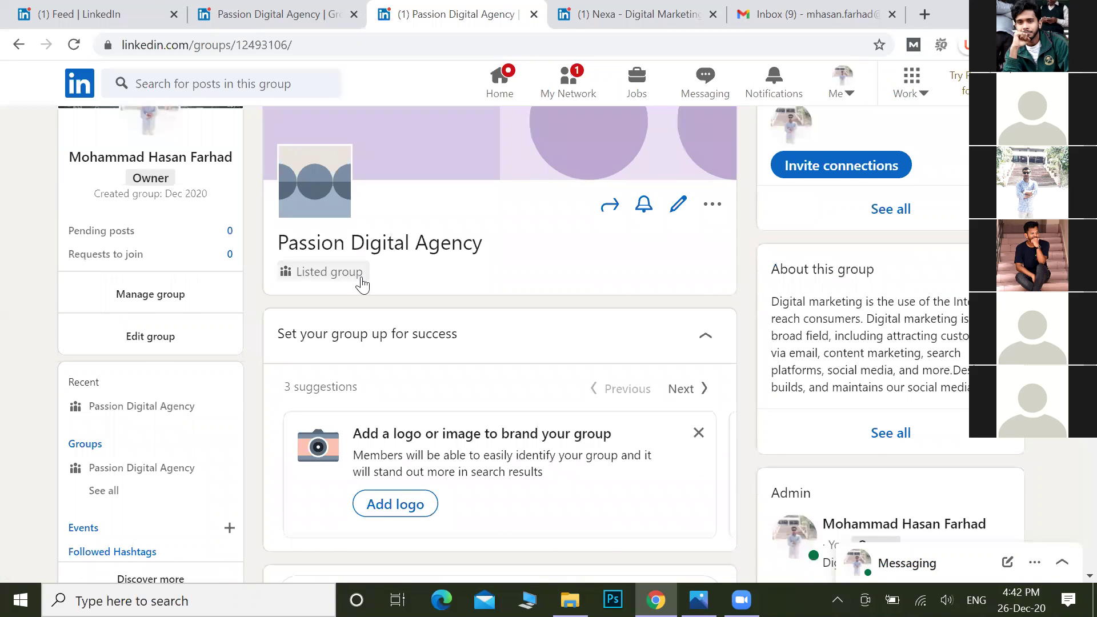
scroll(434, 294, "up", 1)
scroll(634, 369, "down", 4)
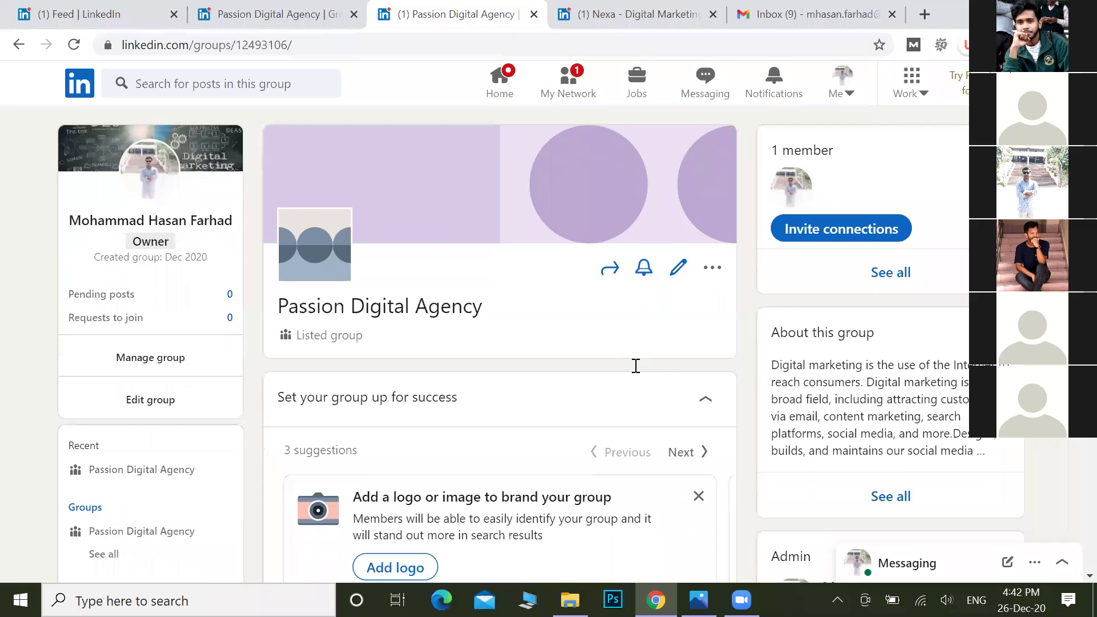
scroll(591, 361, "down", 2)
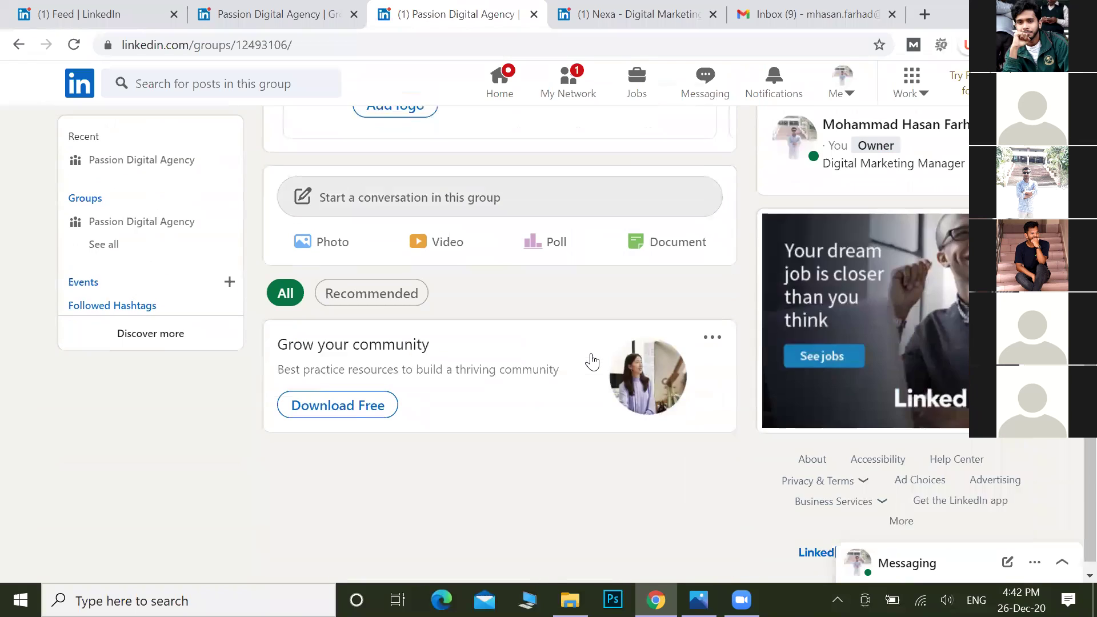
scroll(577, 325, "up", 3)
scroll(562, 286, "up", 3)
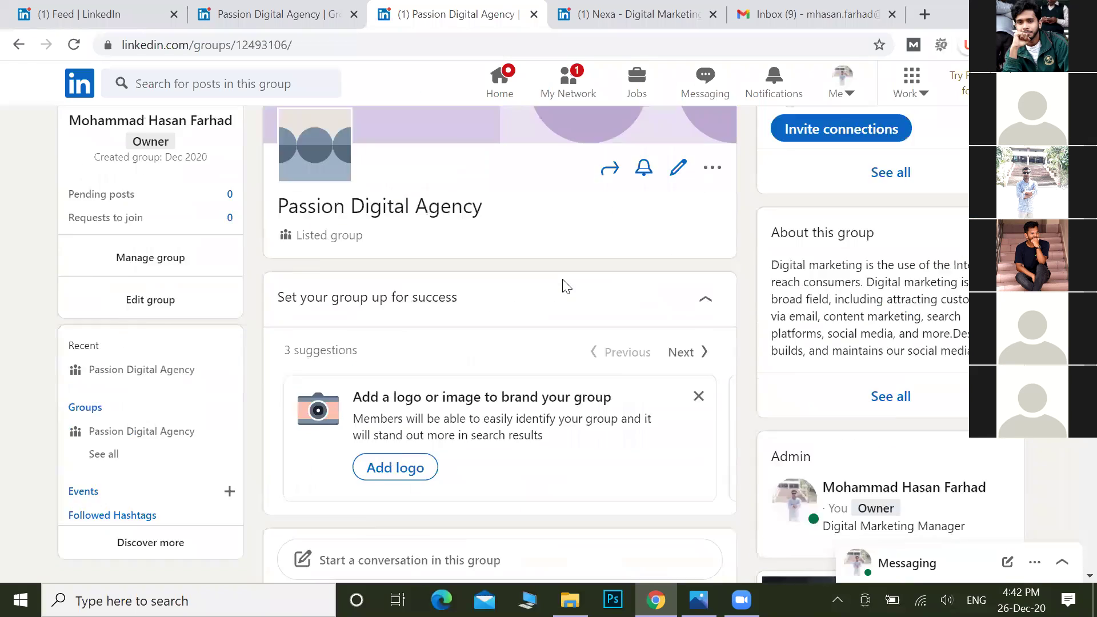
scroll(512, 286, "down", 4)
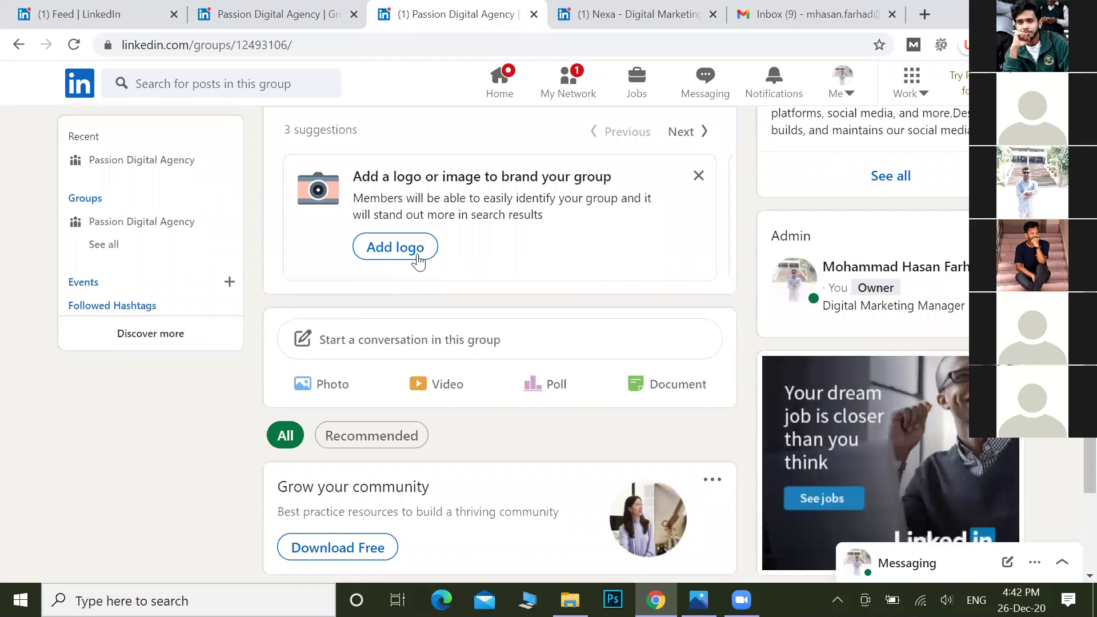
scroll(416, 257, "up", 4)
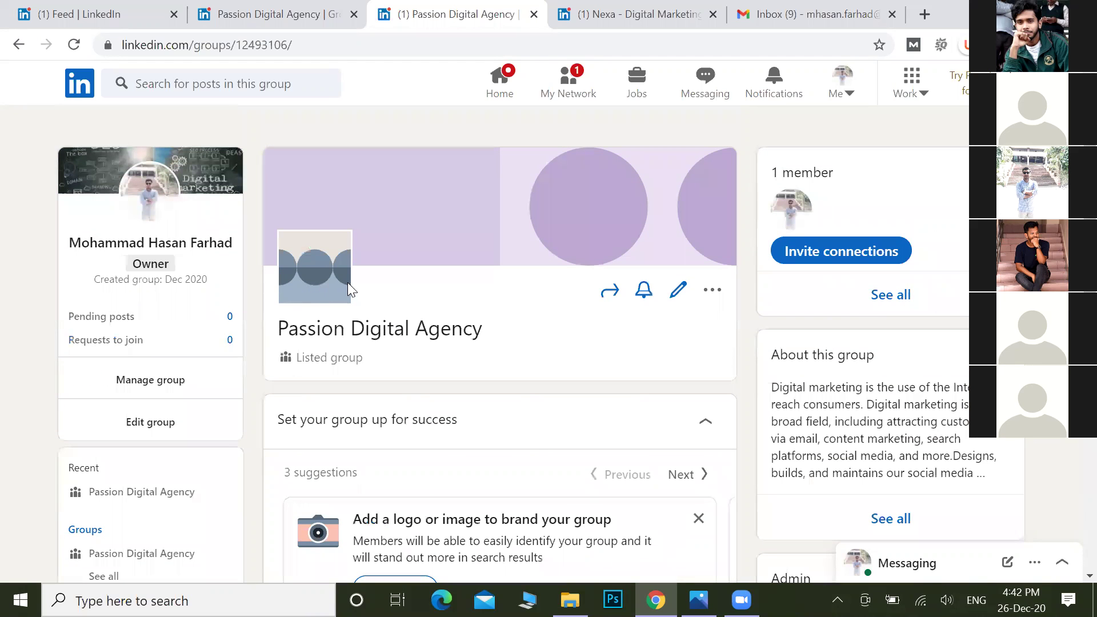